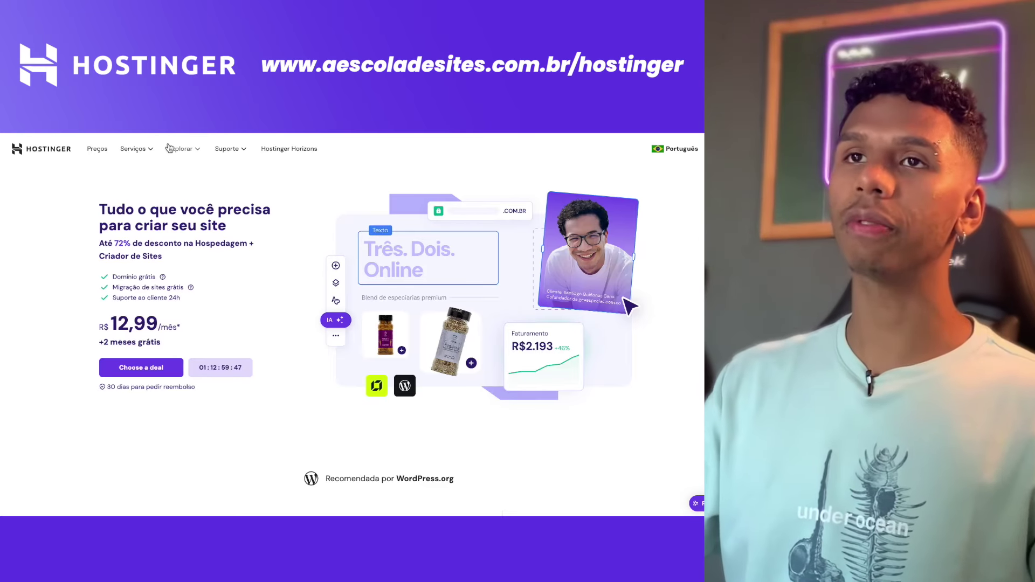
# - Scroll to the Single, Premium, Business and Cloud Startup pricing cards and highlight the Single plan's name and price
pyautogui.scroll(-10, 527, 389)
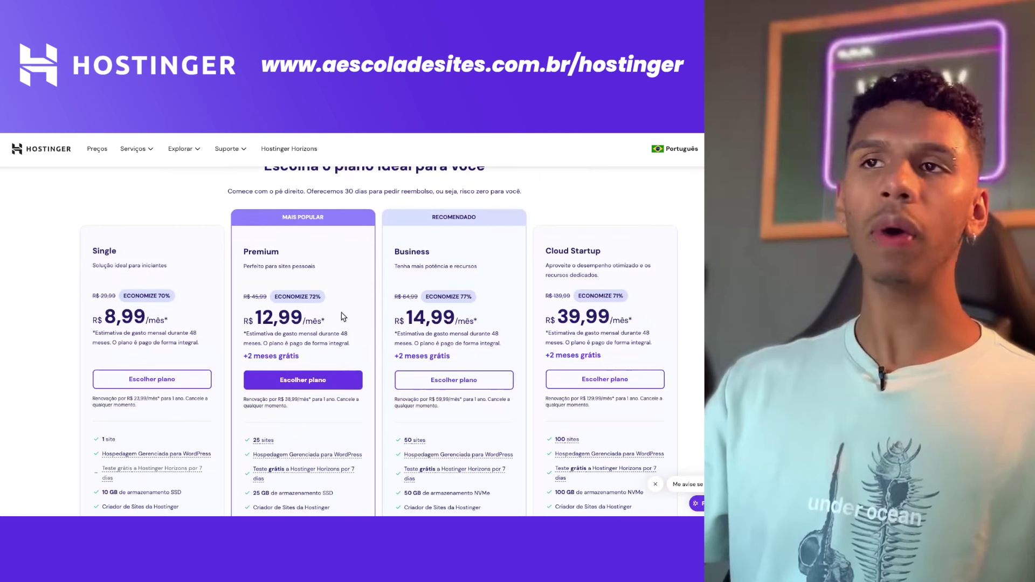
pyautogui.scroll(1, 328, 314)
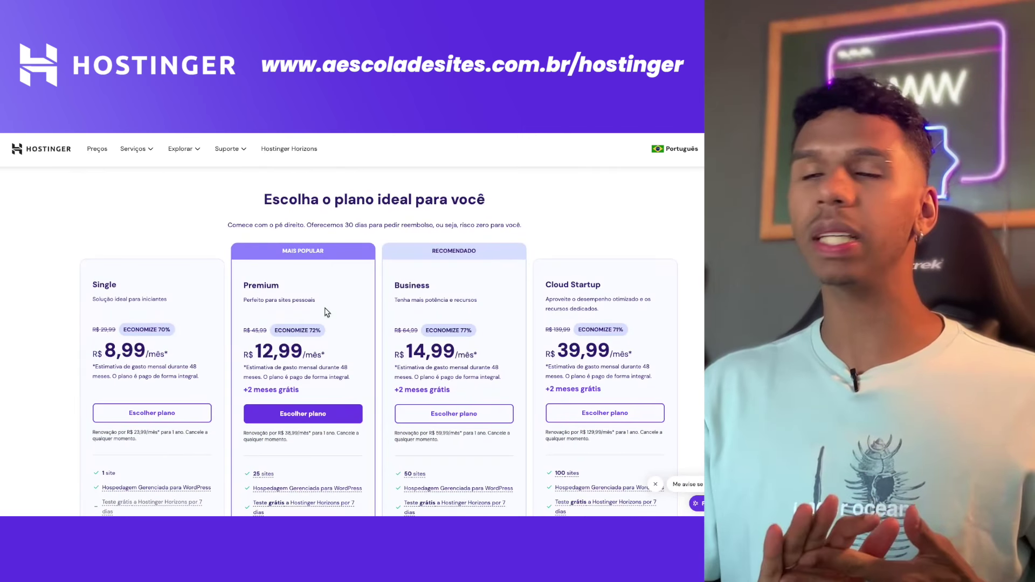
pyautogui.scroll(-1, 326, 311)
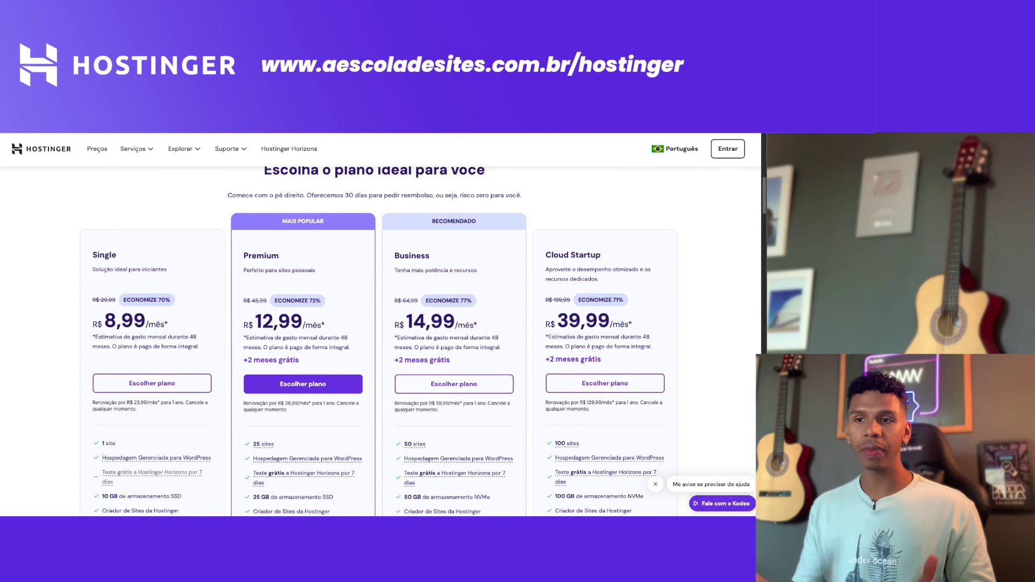
pyautogui.scroll(-2, 327, 472)
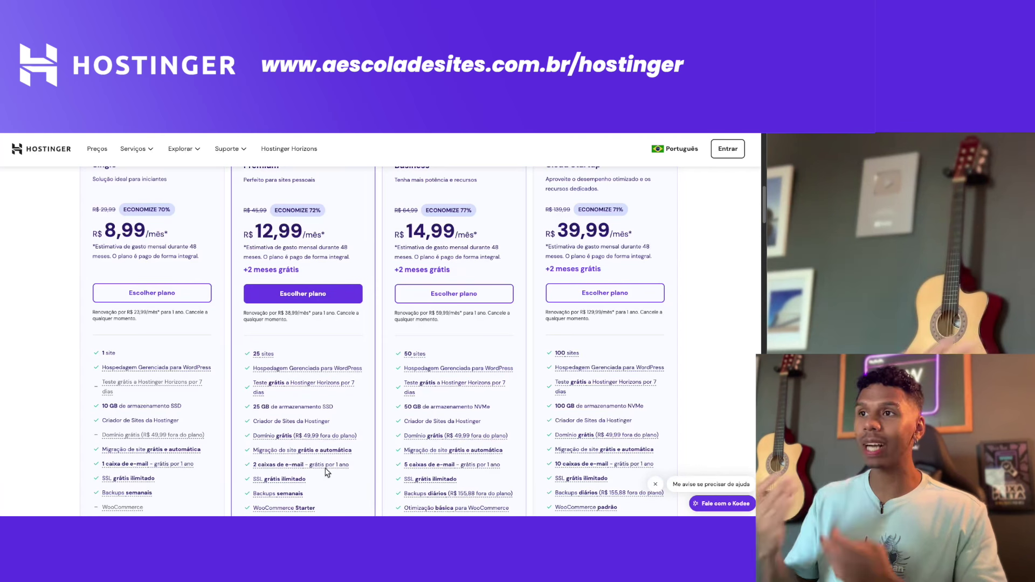
pyautogui.scroll(3, 354, 308)
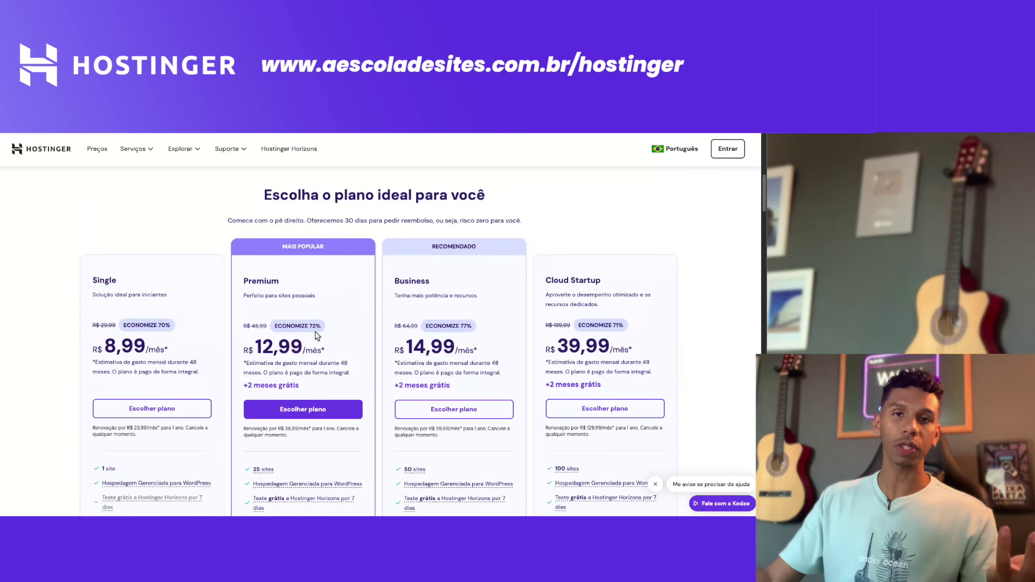
pyautogui.scroll(-2, 317, 335)
pyautogui.scroll(2, 324, 358)
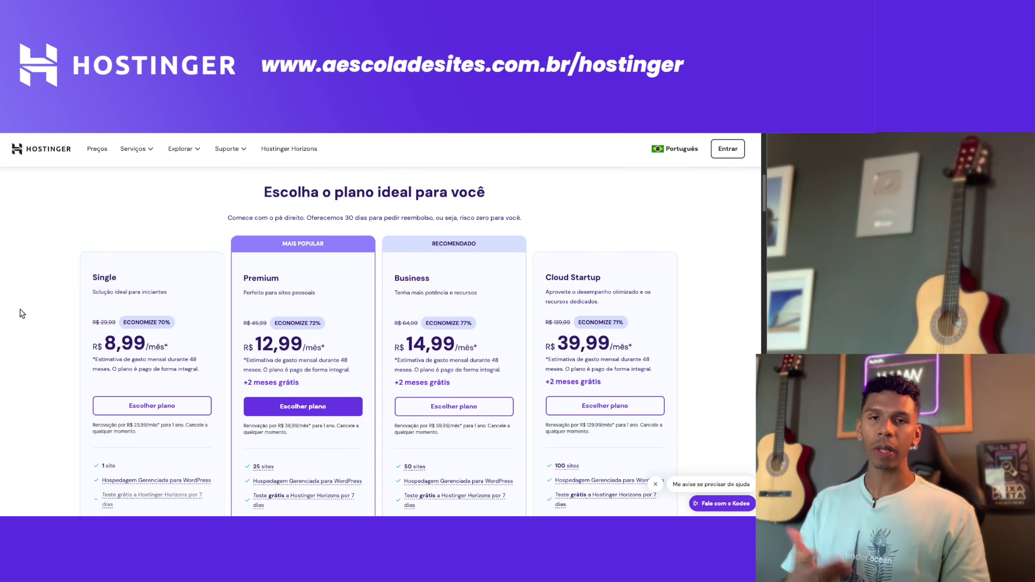
pyautogui.moveTo(87, 286); pyautogui.dragTo(144, 287)
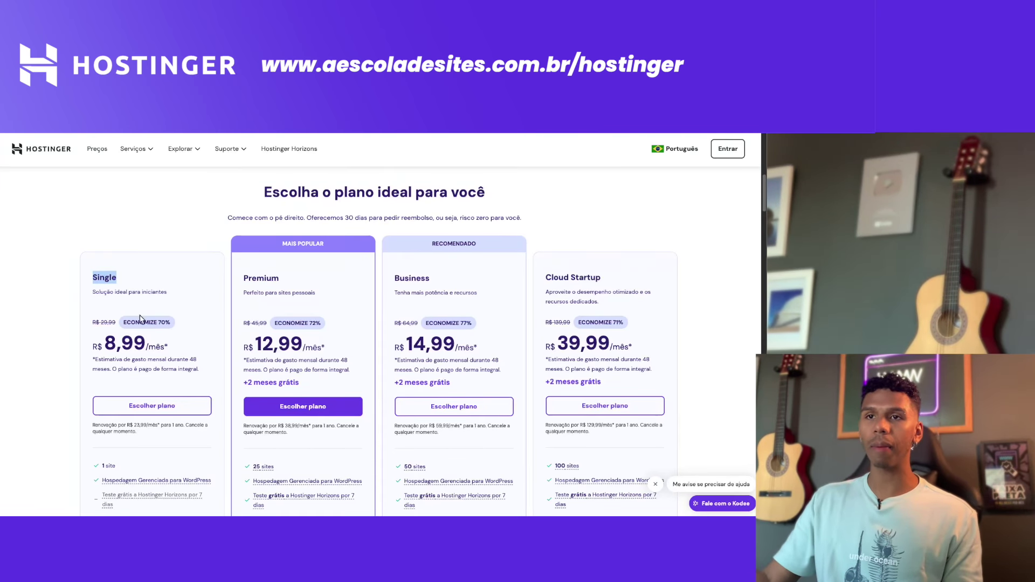
pyautogui.moveTo(91, 351); pyautogui.dragTo(179, 352)
pyautogui.click(111, 349)
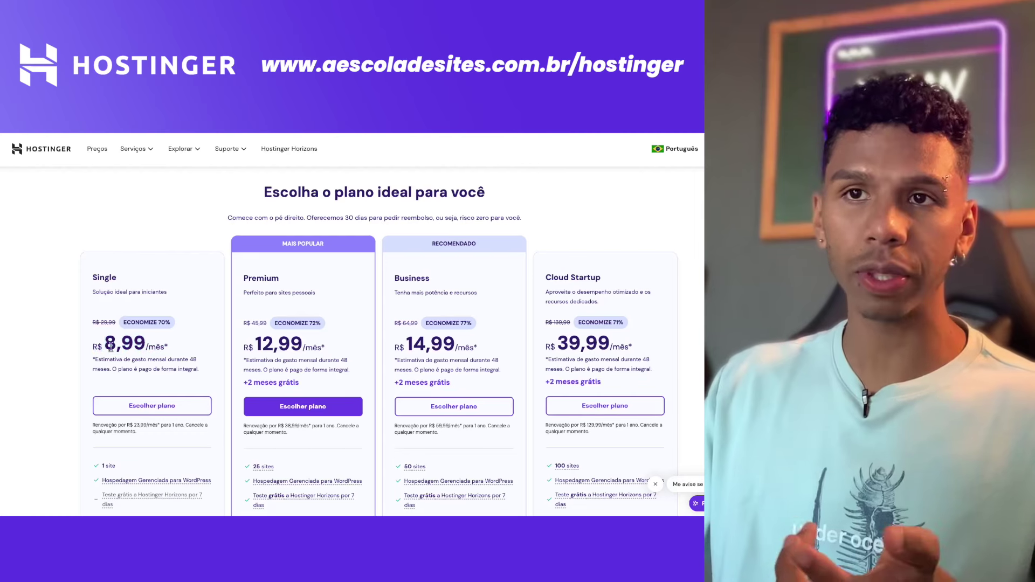
pyautogui.moveTo(111, 348); pyautogui.dragTo(162, 347)
pyautogui.scroll(-1, 181, 351)
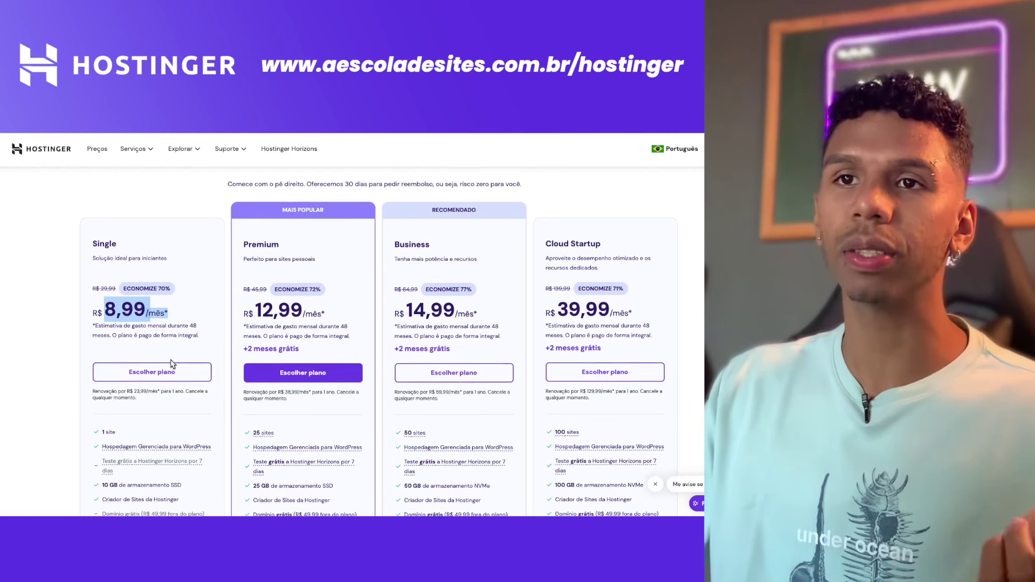
pyautogui.scroll(1, 180, 353)
pyautogui.scroll(-1, 173, 367)
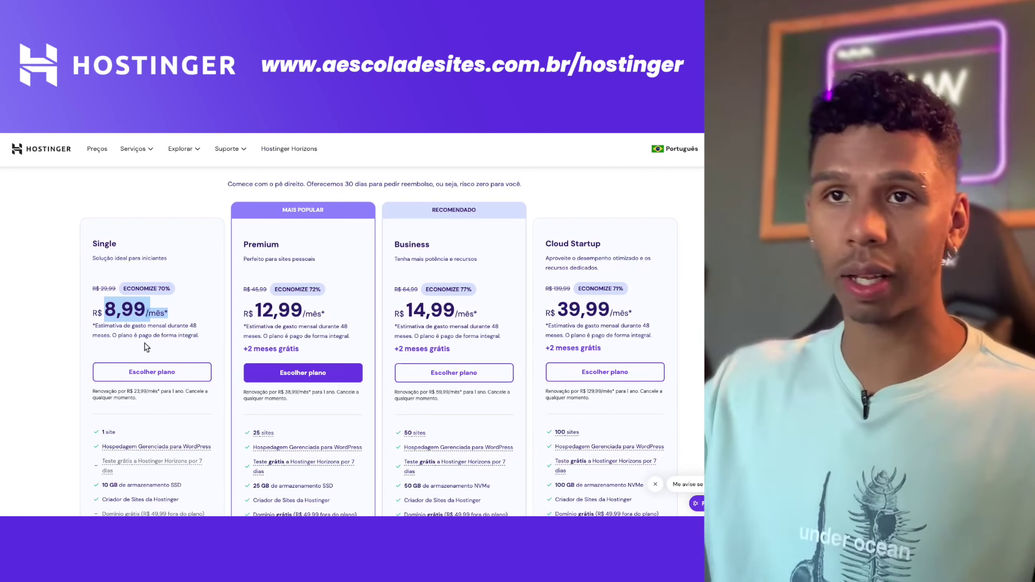
pyautogui.scroll(-1, 178, 284)
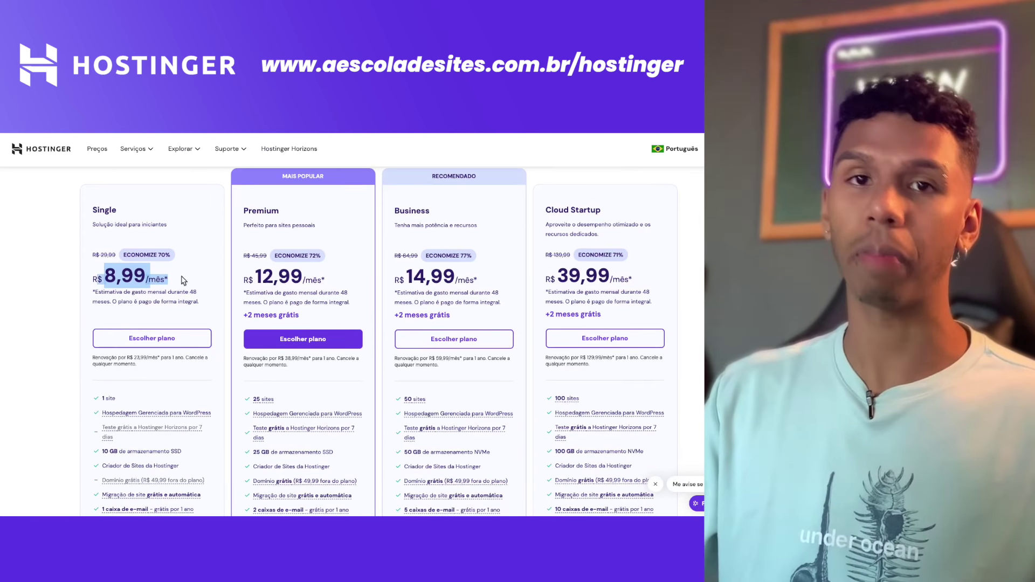
pyautogui.click(184, 280)
pyautogui.moveTo(98, 279); pyautogui.dragTo(157, 279)
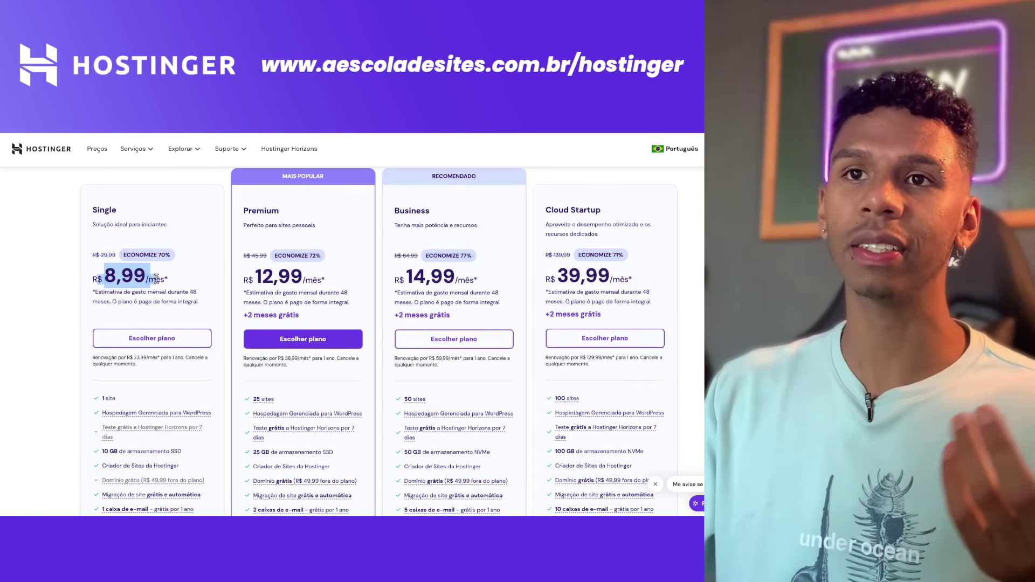
pyautogui.click(118, 271)
pyautogui.scroll(1, 144, 321)
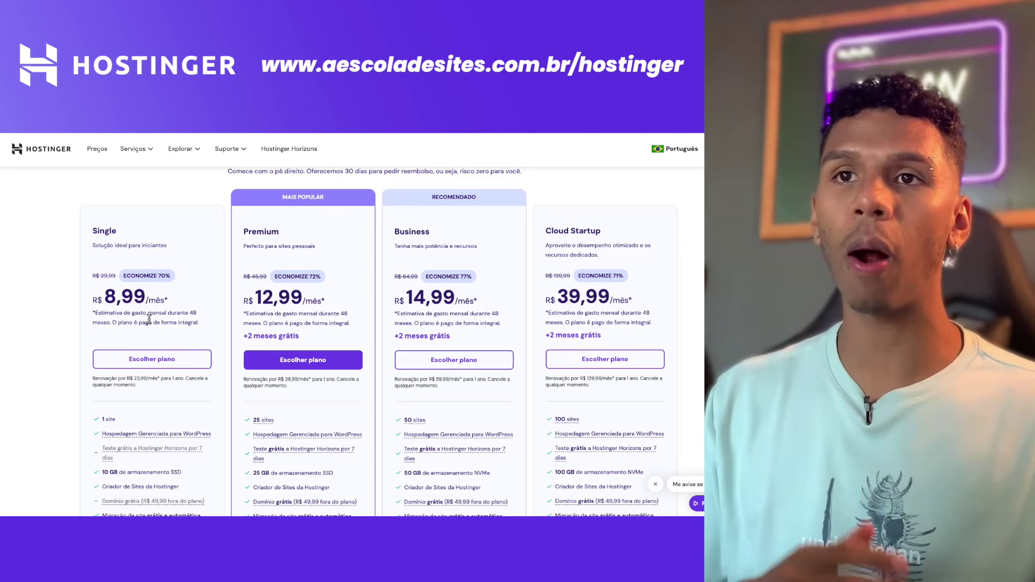
pyautogui.scroll(1, 95, 334)
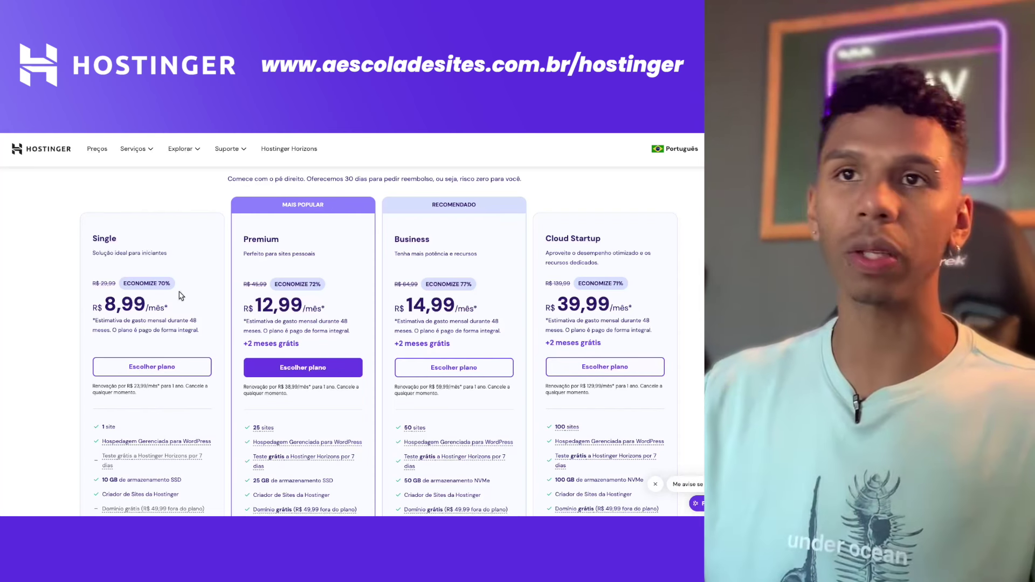
pyautogui.moveTo(93, 308); pyautogui.dragTo(206, 309)
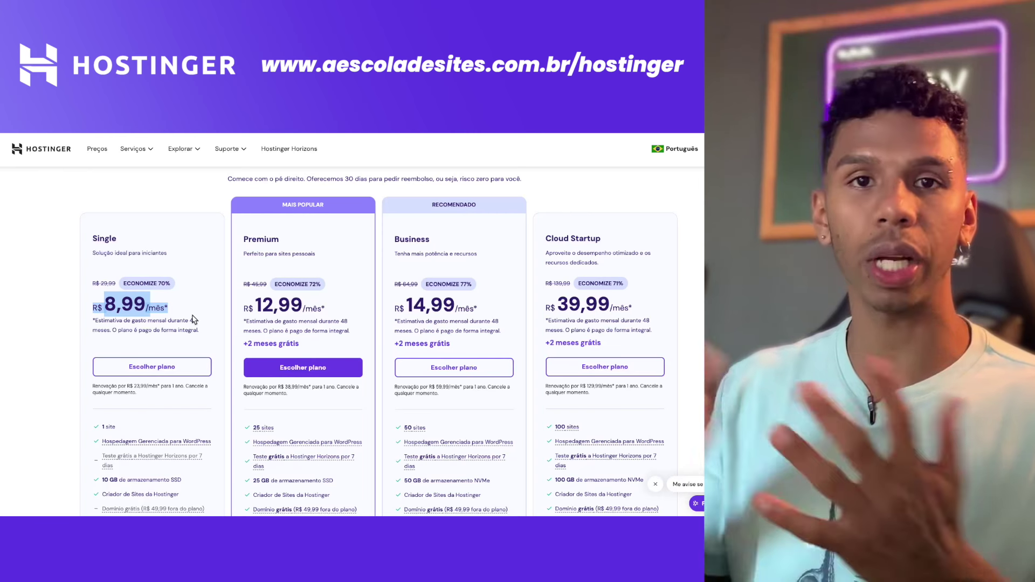
pyautogui.moveTo(92, 253); pyautogui.dragTo(158, 255)
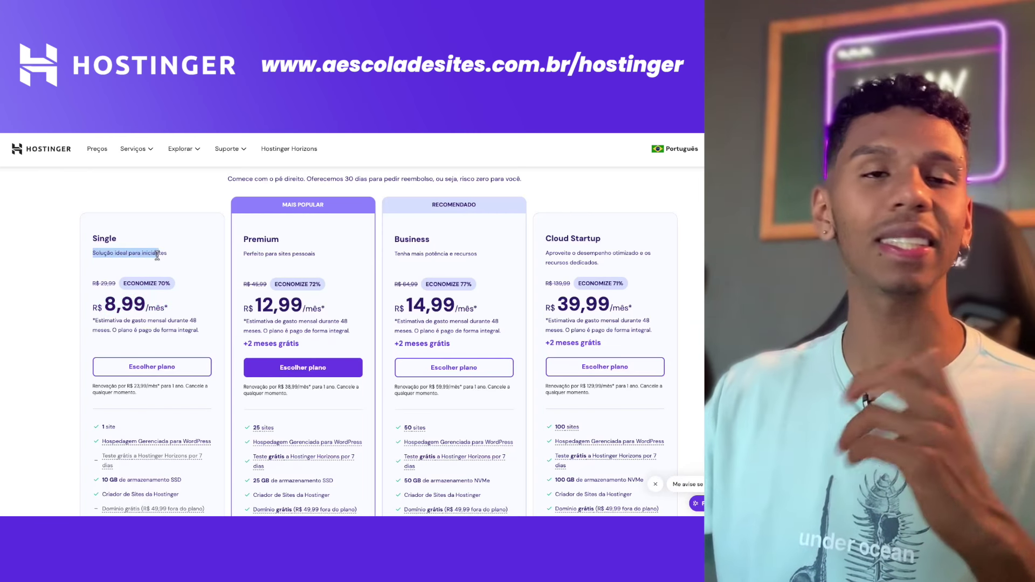
pyautogui.moveTo(247, 246); pyautogui.dragTo(313, 252)
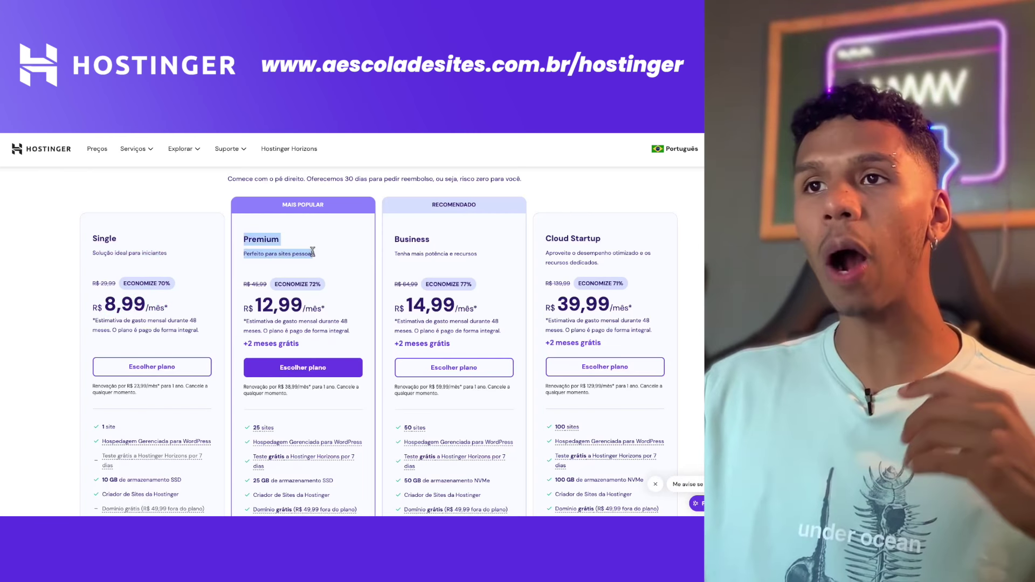
pyautogui.click(321, 263)
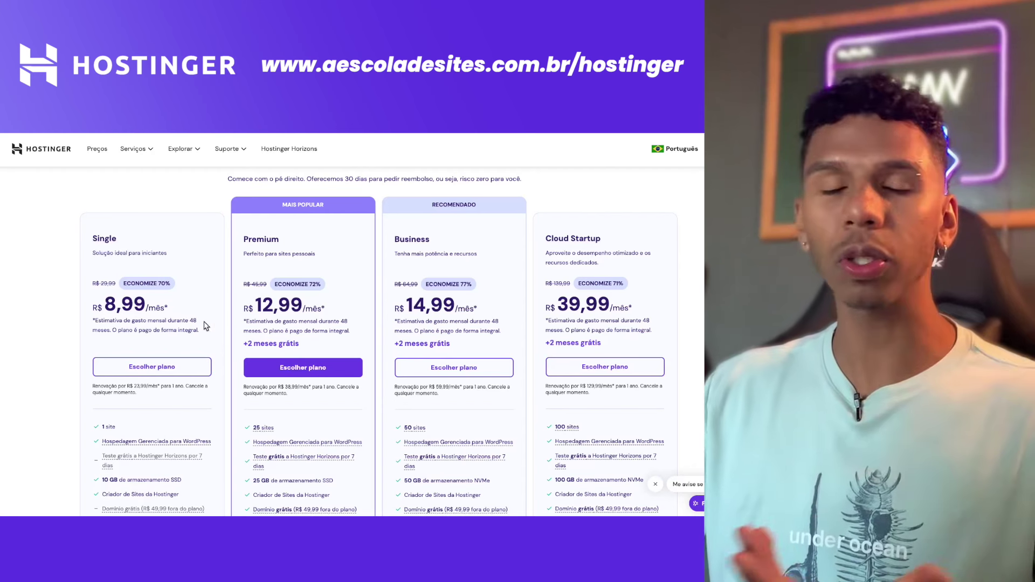
pyautogui.tripleClick(248, 312)
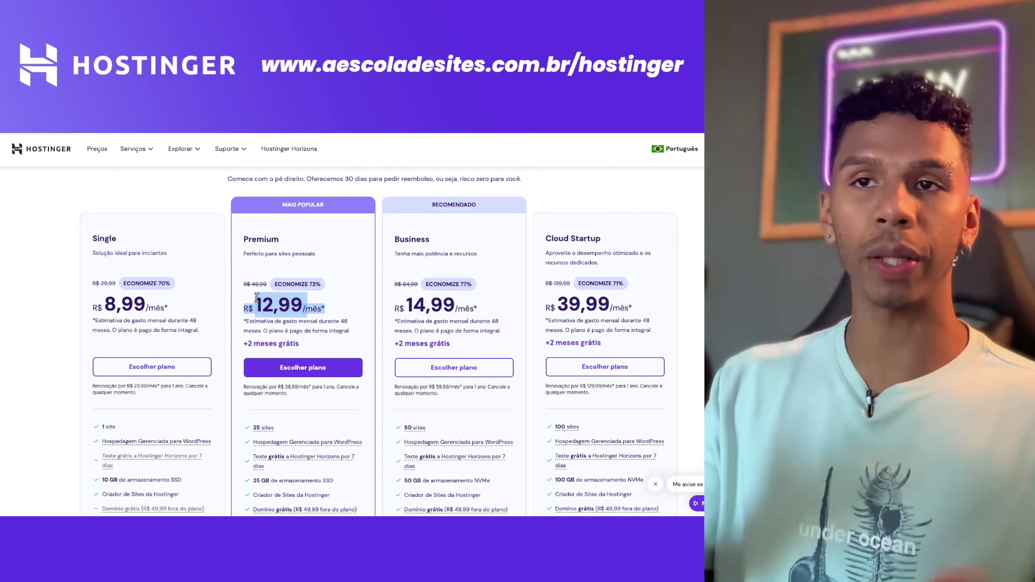
pyautogui.scroll(-1, 257, 297)
pyautogui.moveTo(253, 447); pyautogui.dragTo(336, 451)
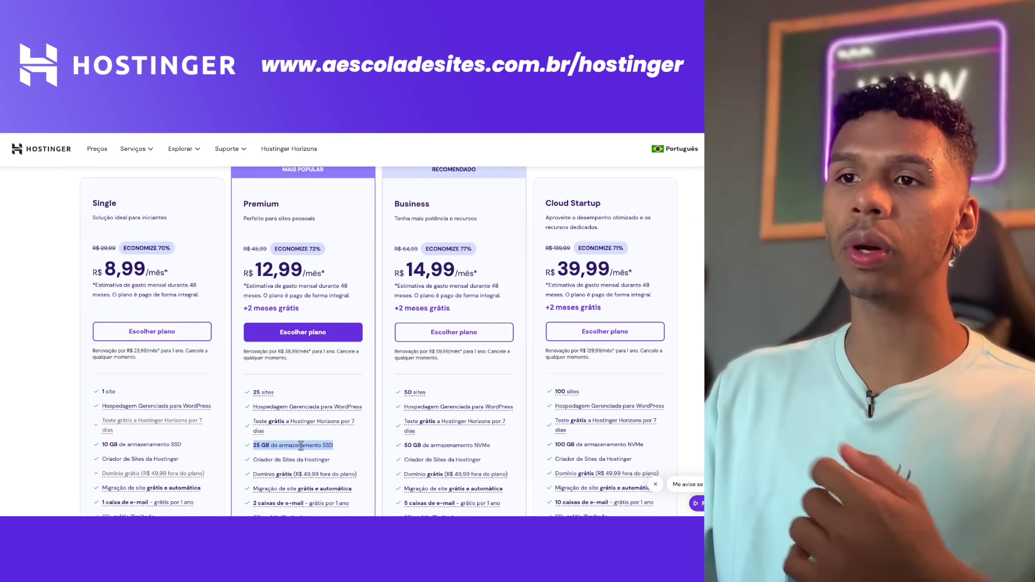
pyautogui.scroll(-1, 297, 443)
pyautogui.scroll(1, 280, 447)
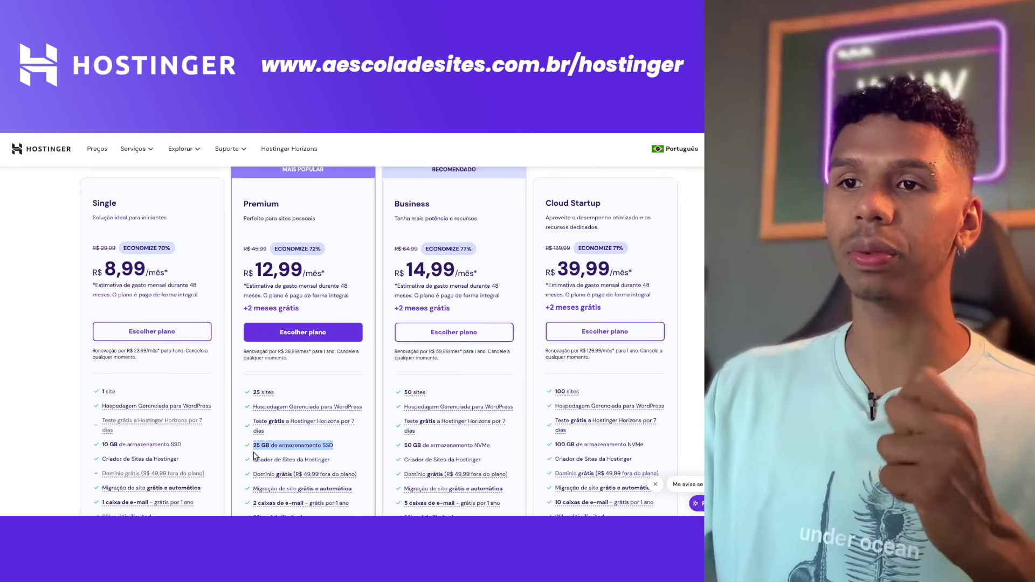
pyautogui.click(254, 452)
pyautogui.moveTo(253, 447); pyautogui.dragTo(274, 444)
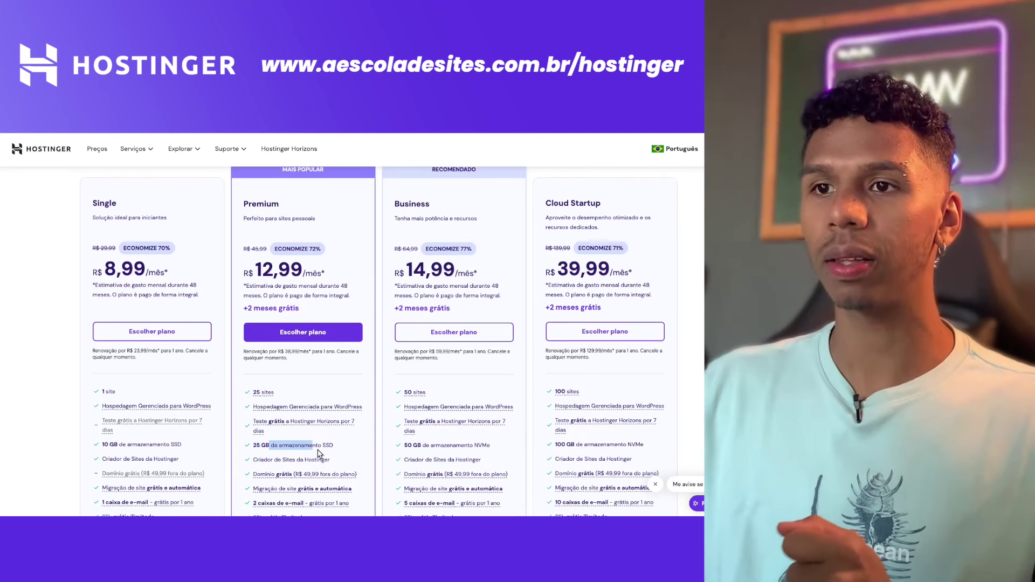
pyautogui.moveTo(317, 420)
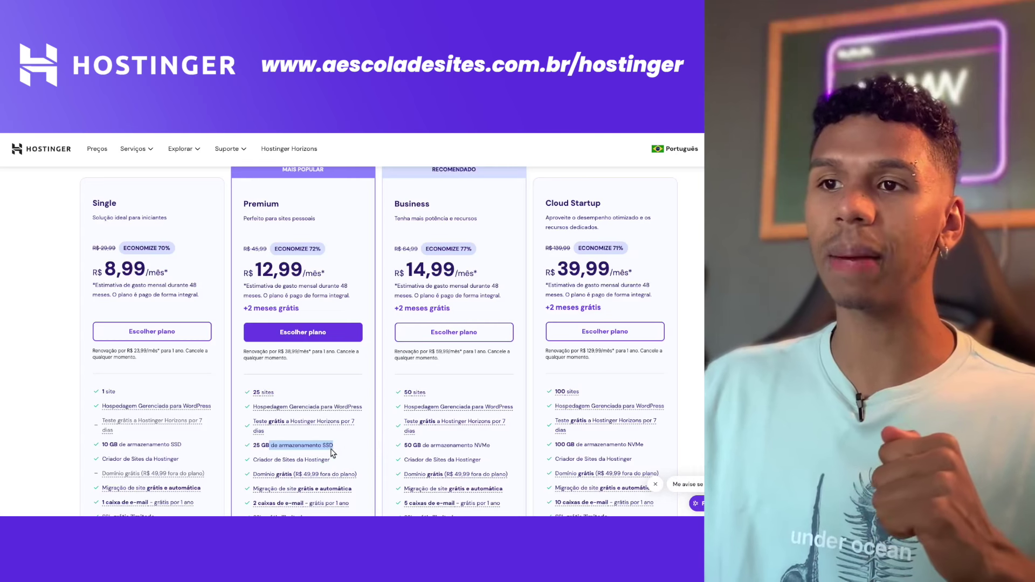
pyautogui.moveTo(253, 445); pyautogui.dragTo(338, 450)
pyautogui.click(347, 450)
pyautogui.scroll(-2, 340, 451)
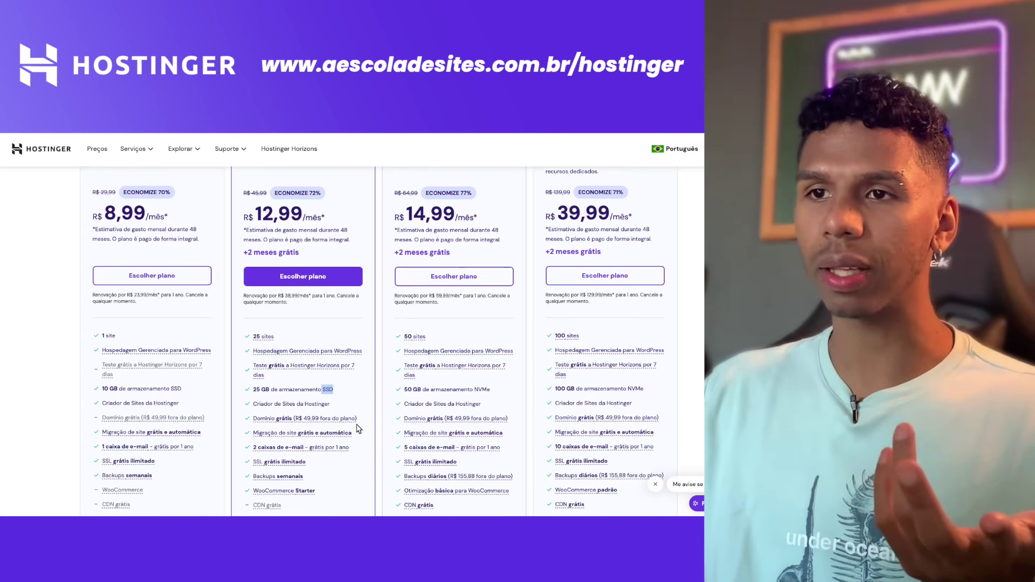
pyautogui.scroll(3, 356, 426)
pyautogui.moveTo(394, 274); pyautogui.dragTo(438, 281)
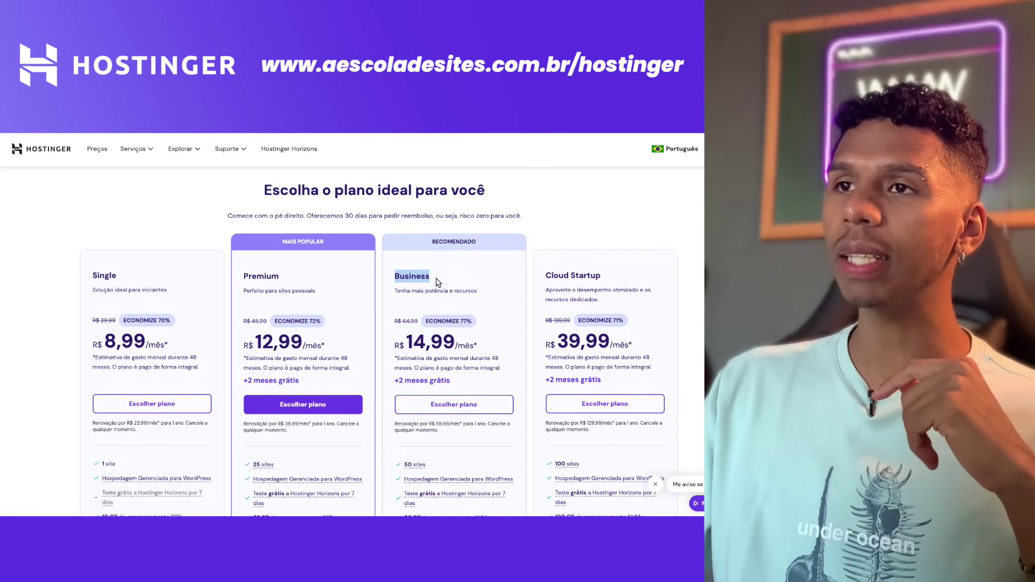
pyautogui.scroll(-1, 446, 316)
pyautogui.scroll(-3, 414, 317)
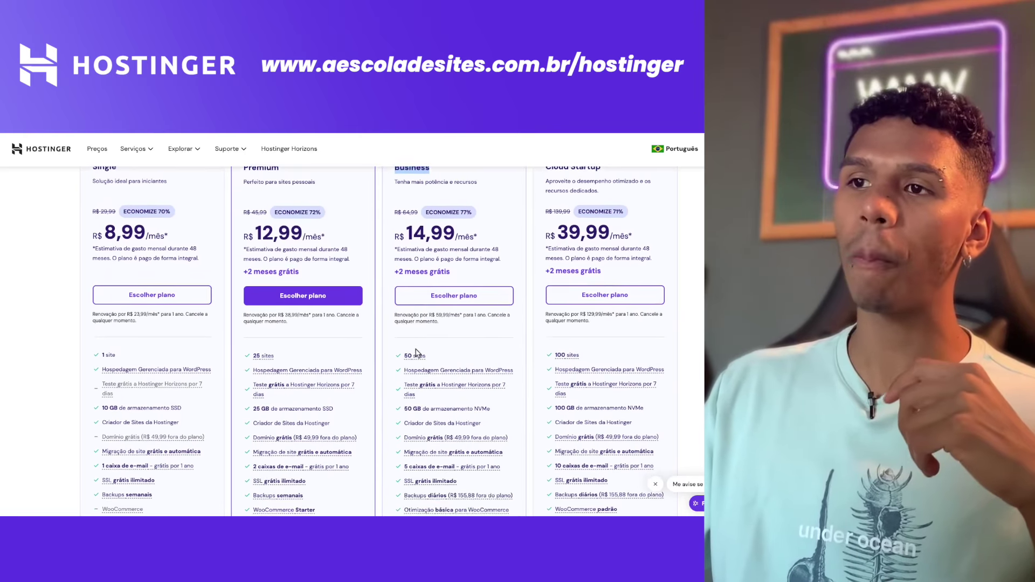
pyautogui.scroll(2, 387, 386)
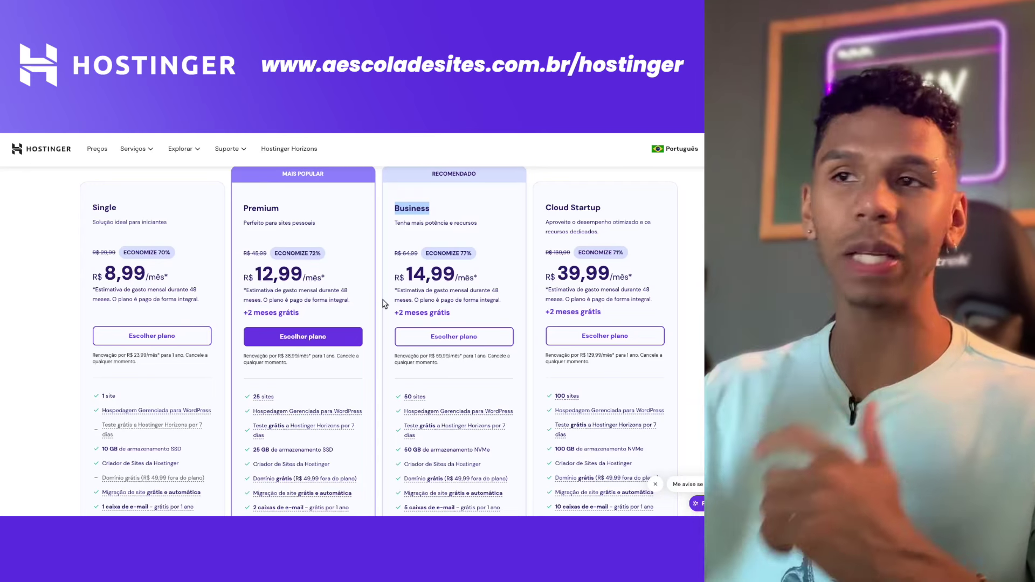
pyautogui.moveTo(391, 217); pyautogui.dragTo(432, 219)
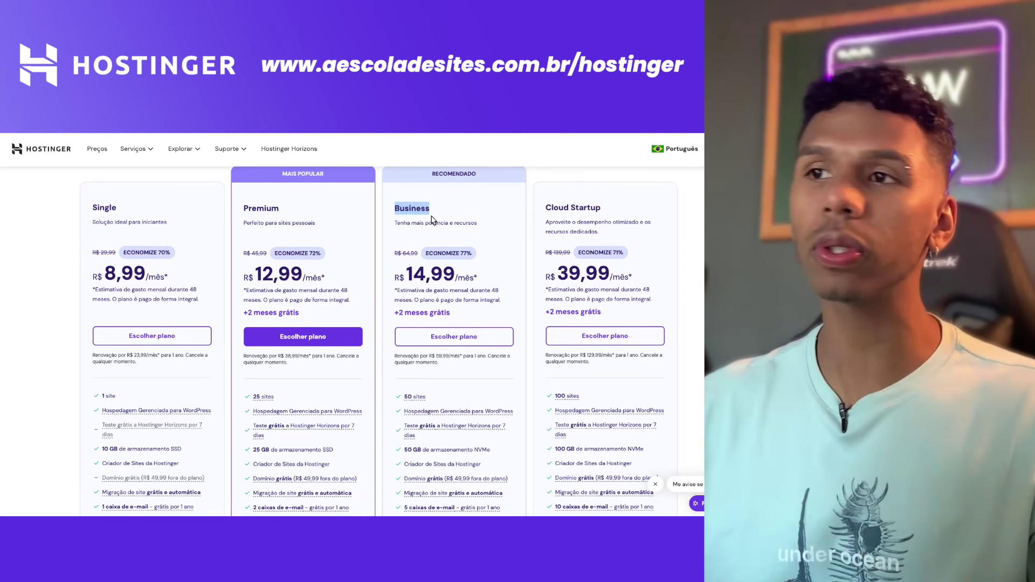
pyautogui.scroll(-2, 437, 247)
pyautogui.scroll(-2, 437, 246)
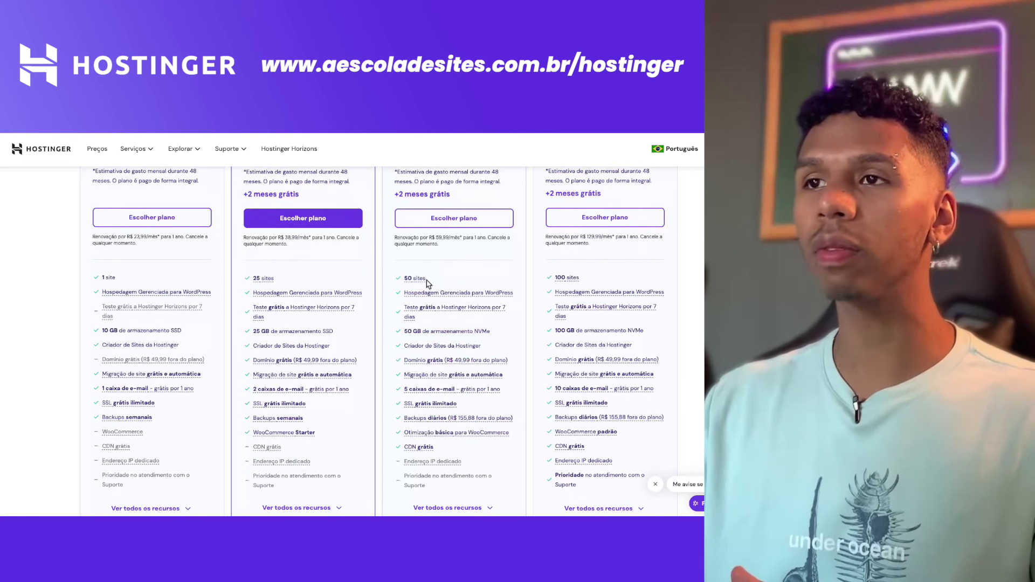
pyautogui.moveTo(395, 283); pyautogui.dragTo(446, 281)
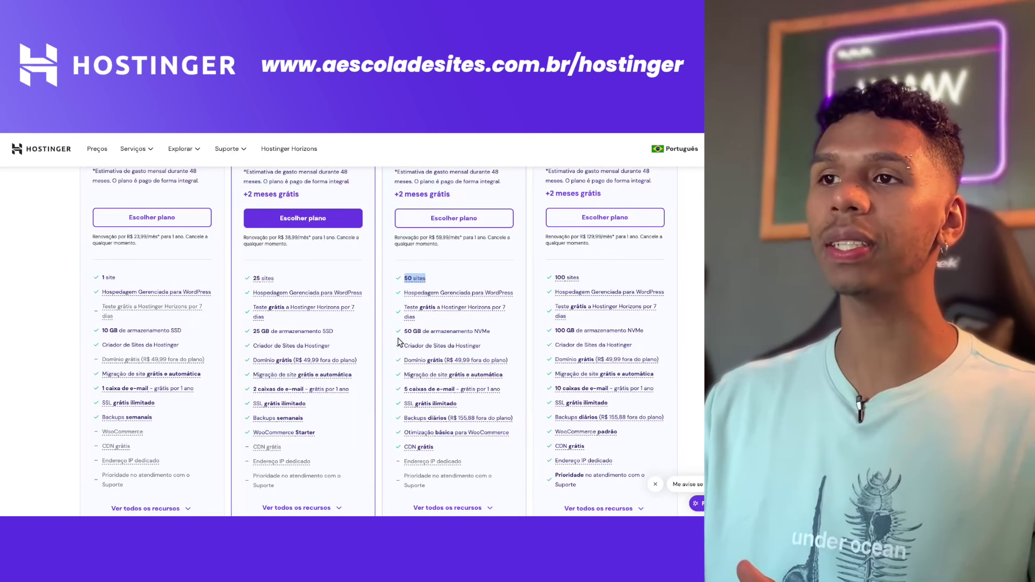
pyautogui.moveTo(403, 331); pyautogui.dragTo(489, 331)
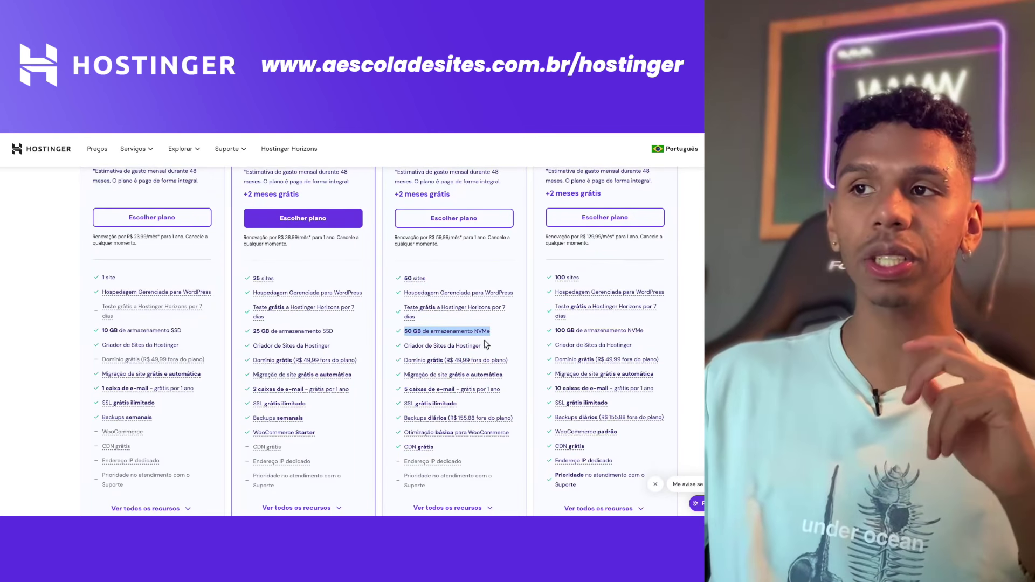
pyautogui.click(476, 329)
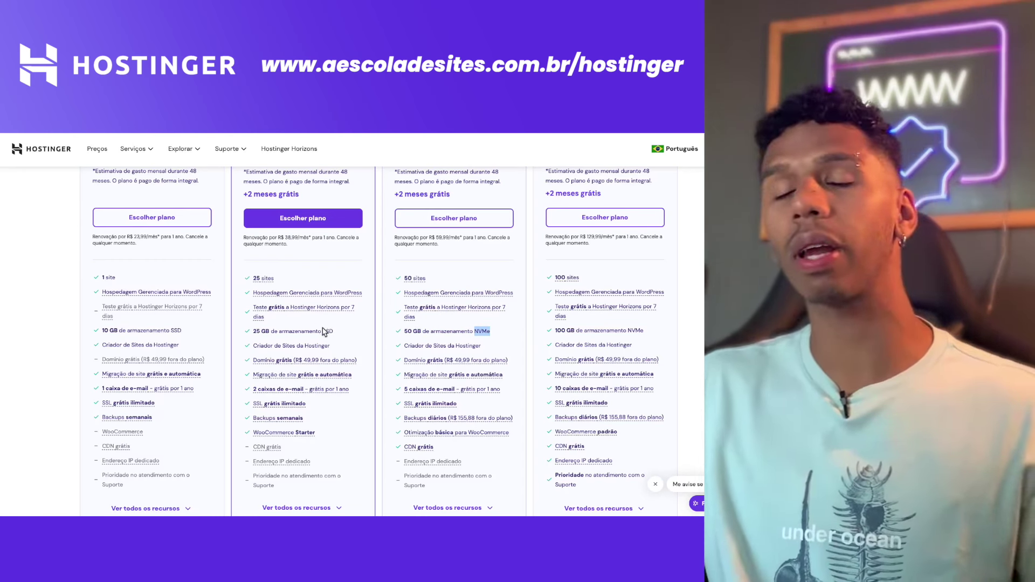
pyautogui.moveTo(429, 320)
pyautogui.scroll(-1, 428, 321)
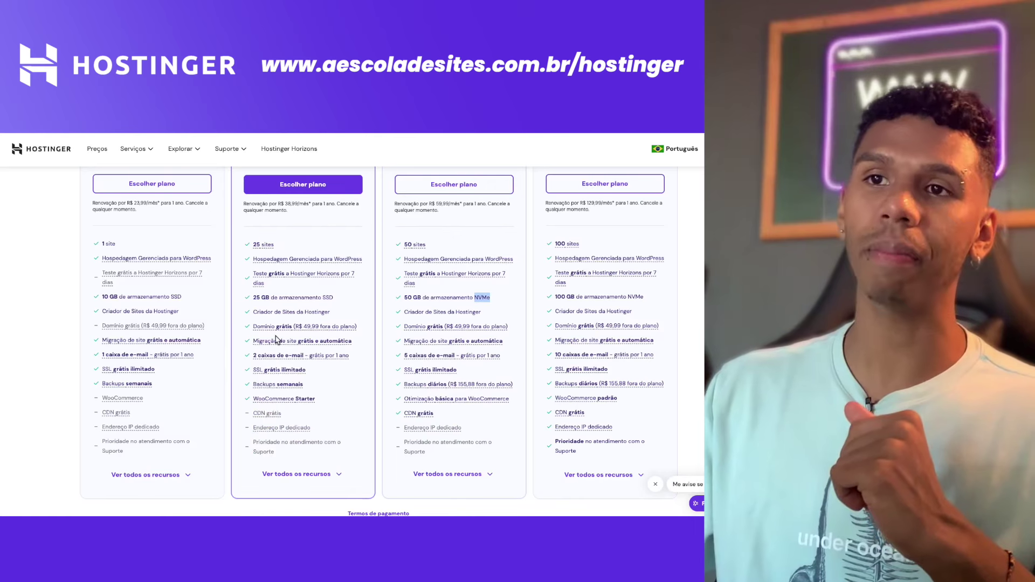
pyautogui.scroll(3, 122, 339)
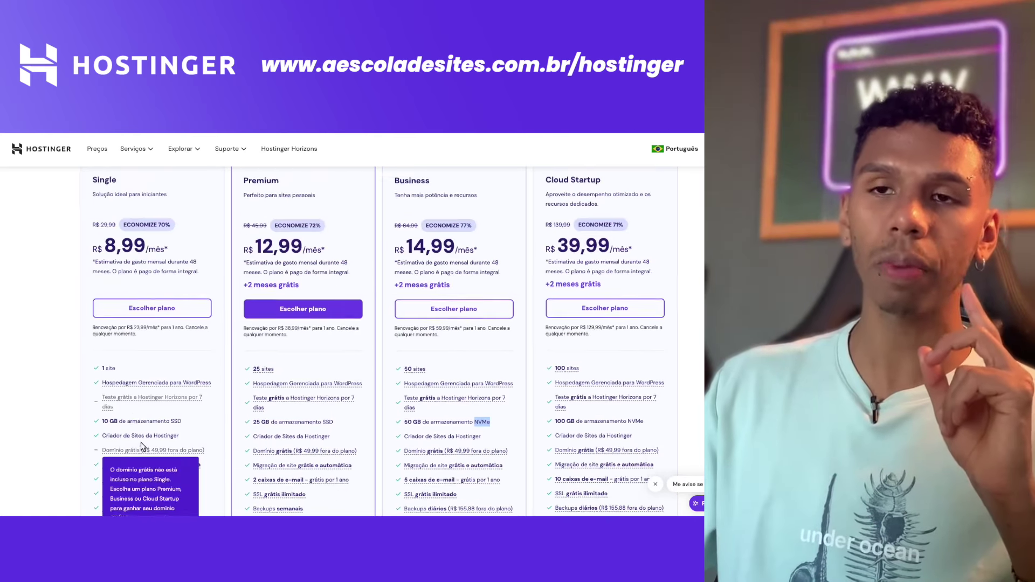
pyautogui.scroll(-1, 251, 429)
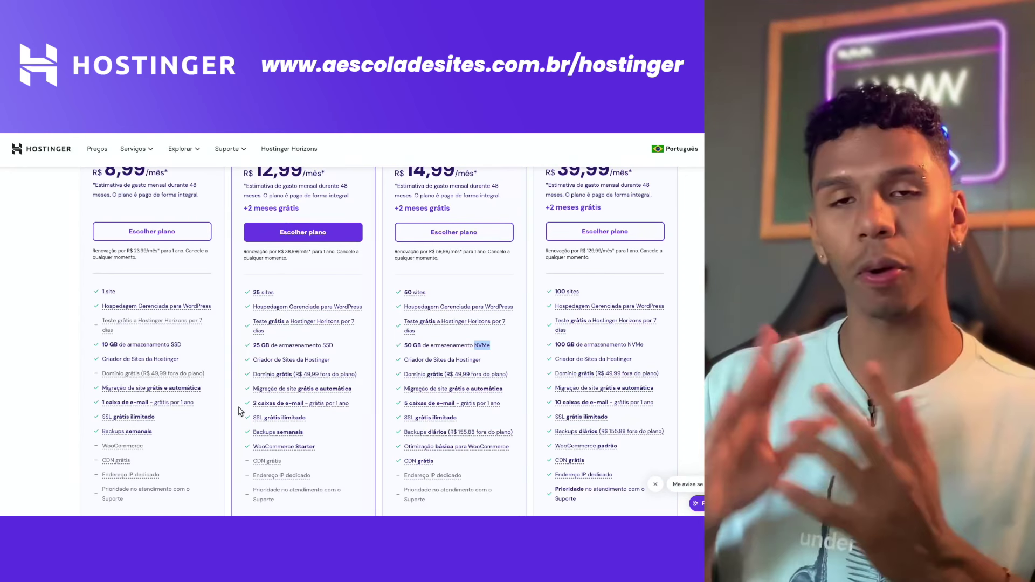
pyautogui.scroll(3, 554, 265)
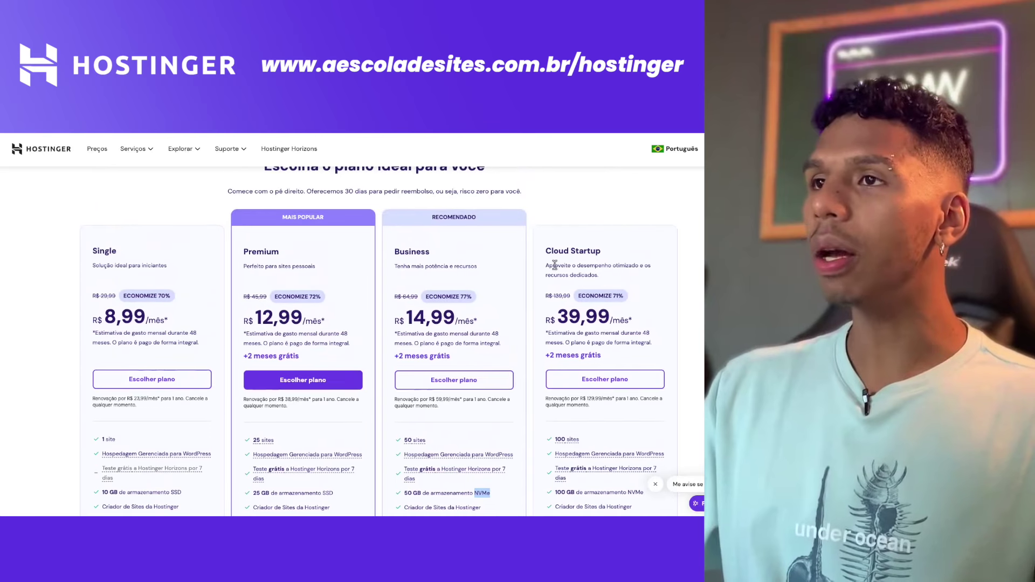
pyautogui.moveTo(537, 253); pyautogui.dragTo(594, 250)
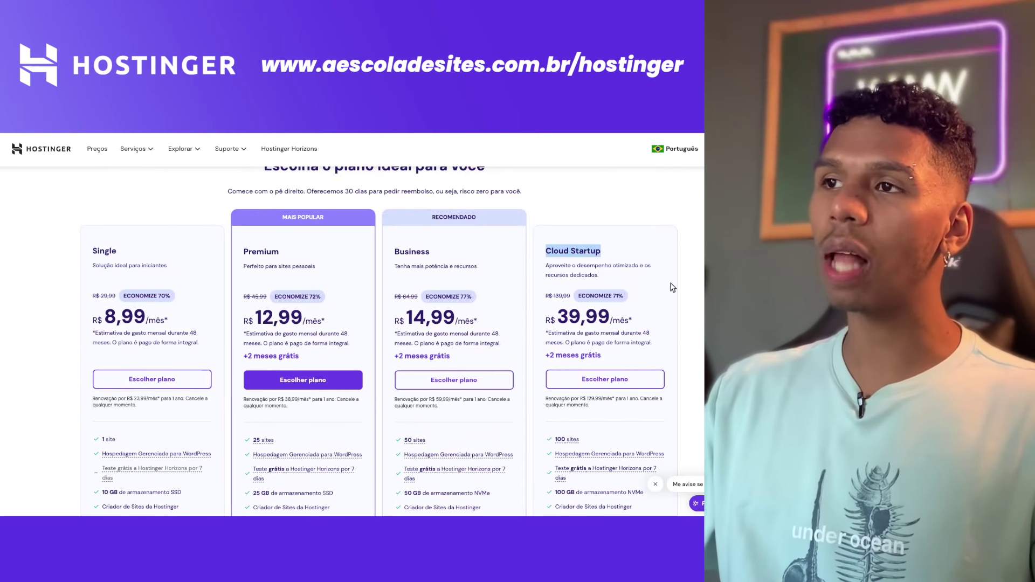
pyautogui.scroll(-1, 672, 288)
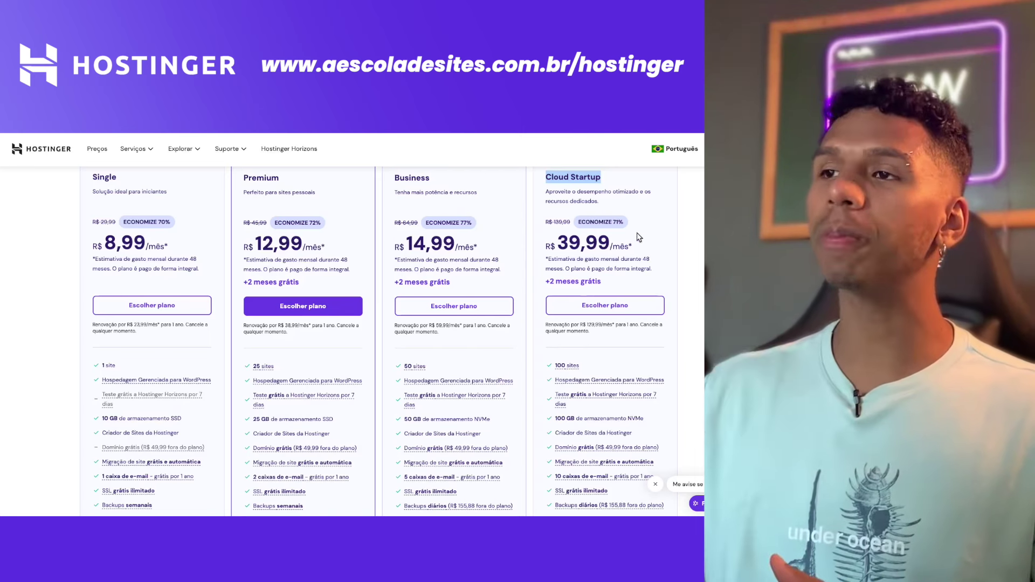
pyautogui.scroll(1, 606, 316)
pyautogui.moveTo(551, 278); pyautogui.dragTo(612, 279)
pyautogui.click(623, 277)
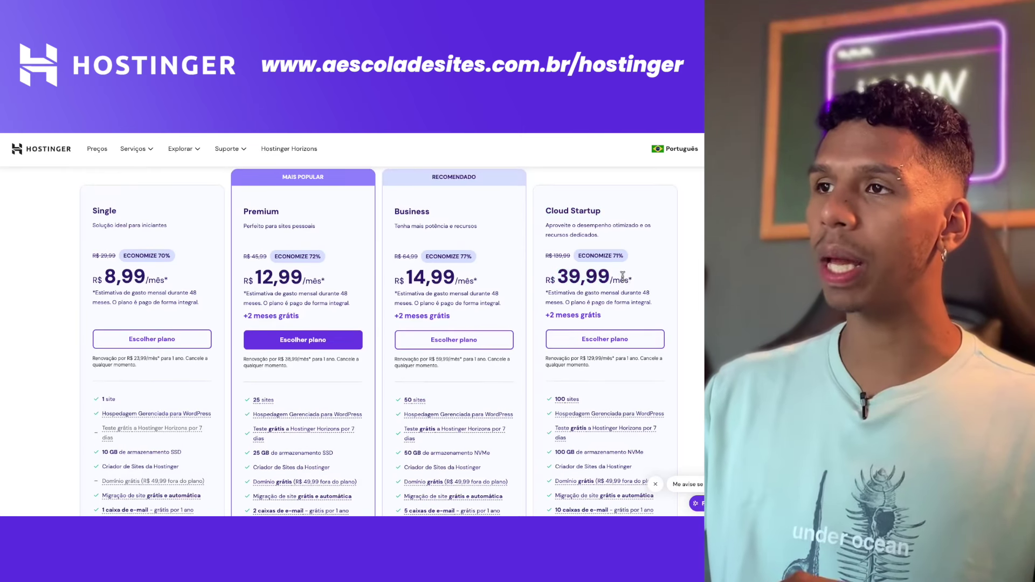
pyautogui.scroll(1, 597, 310)
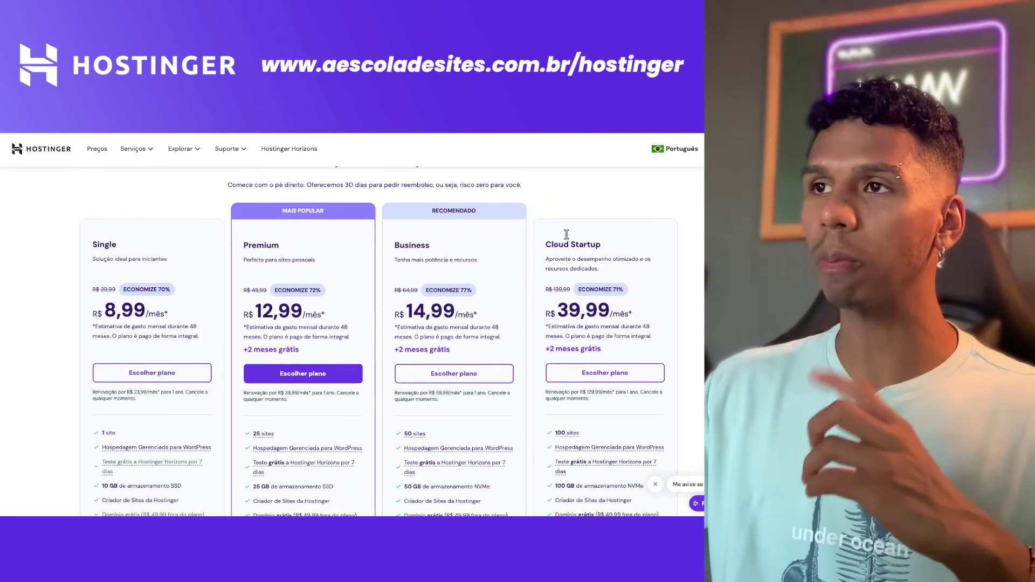
pyautogui.scroll(2, 542, 283)
pyautogui.scroll(-3, 532, 281)
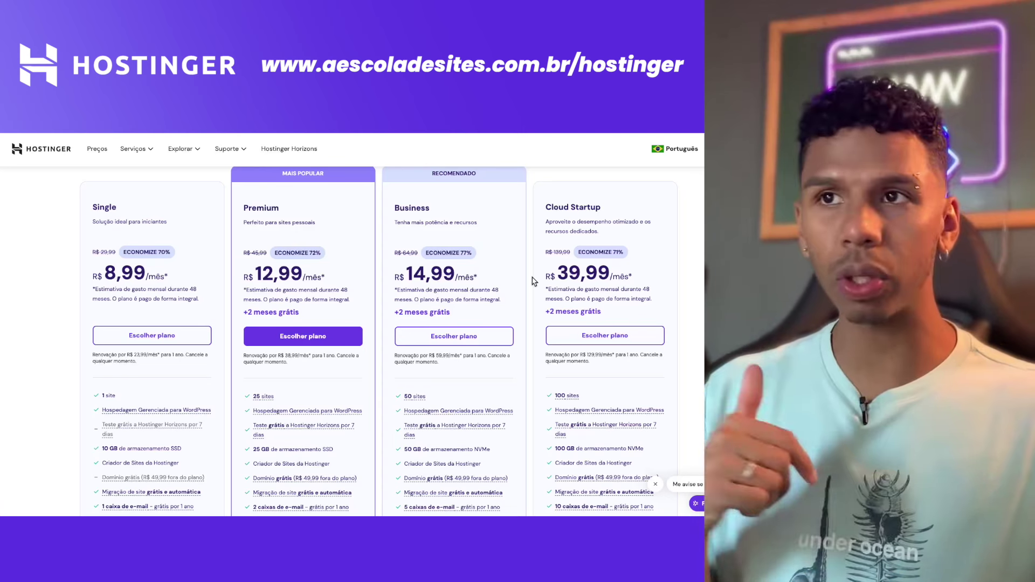
pyautogui.scroll(-1, 424, 295)
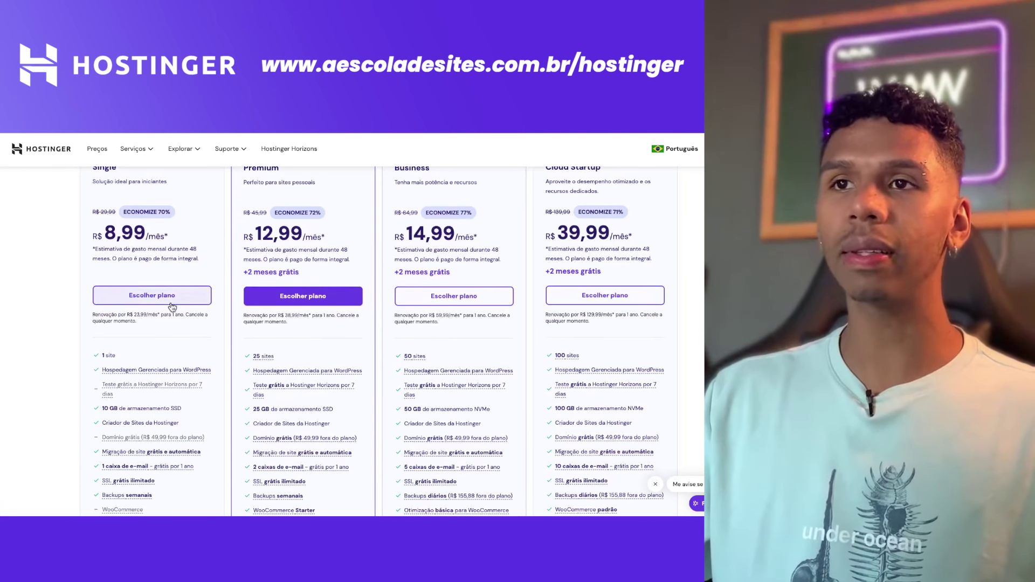
pyautogui.scroll(1, 381, 445)
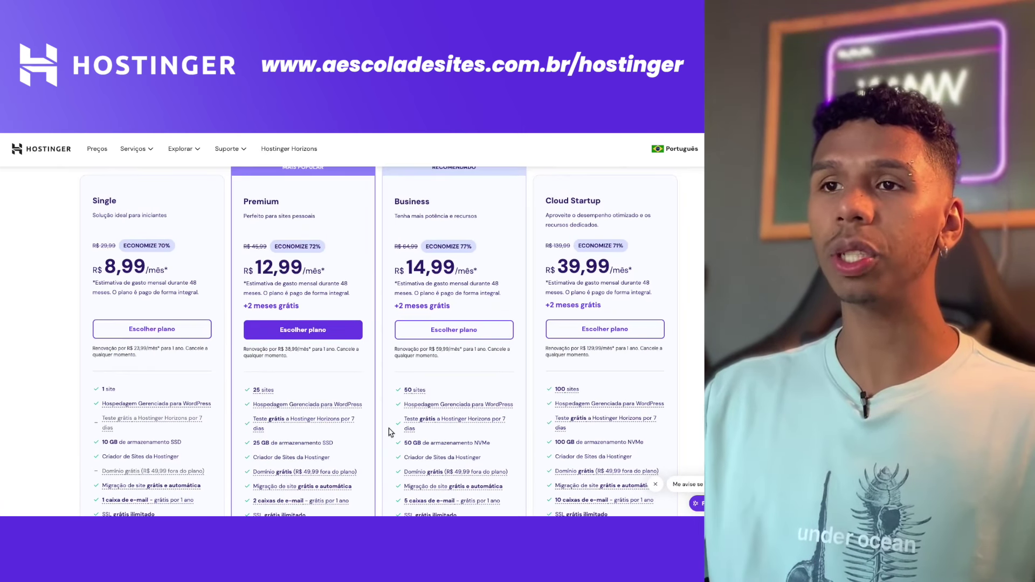
# - Choose the Premium plan and point out Premium Web Hosting in the cart
pyautogui.click(305, 337)
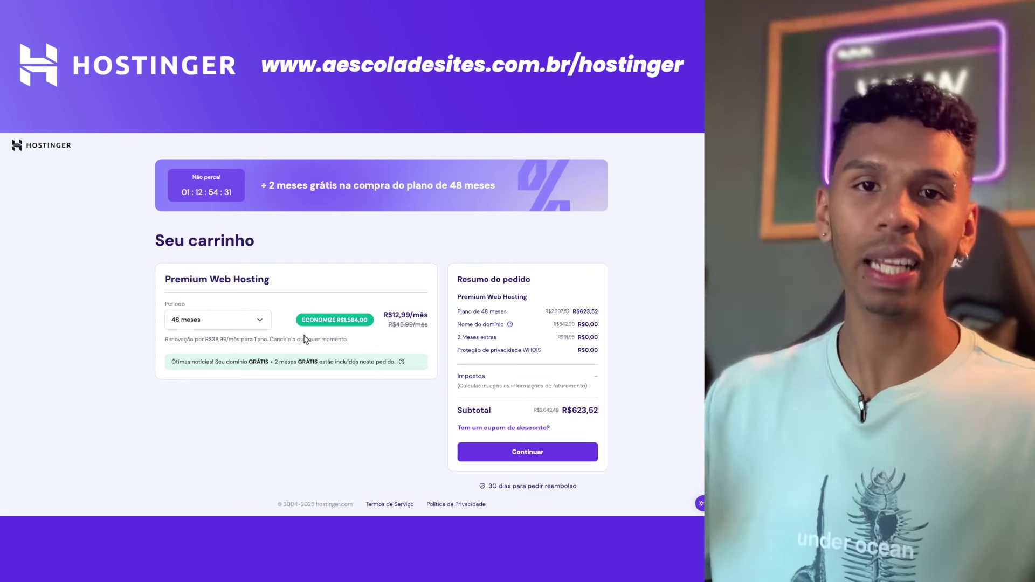
pyautogui.moveTo(167, 282); pyautogui.dragTo(232, 279)
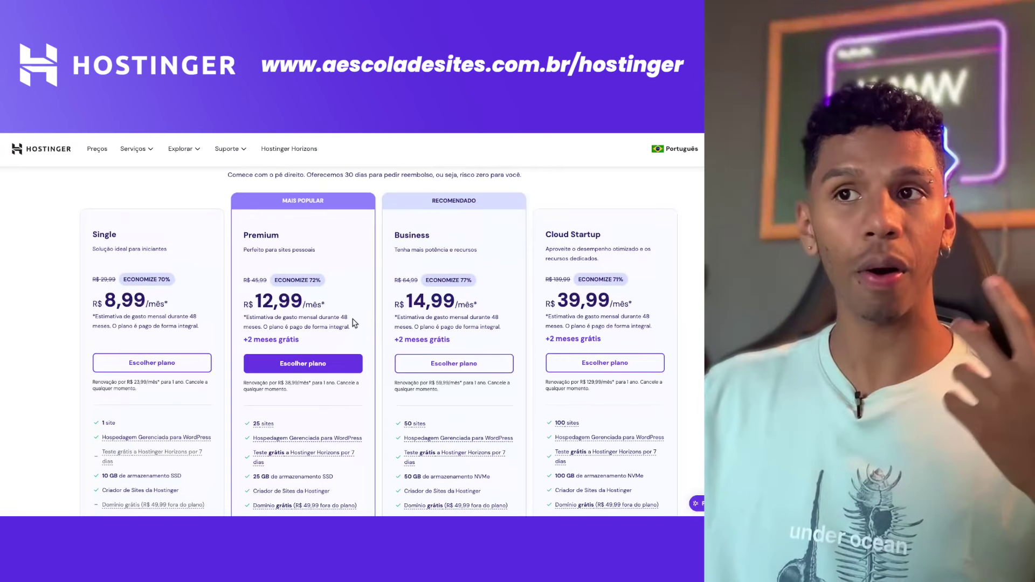
# - Compare the Premium and Business prices, marking Business at 14,99, then choose the Business plan
pyautogui.moveTo(399, 300); pyautogui.dragTo(552, 303)
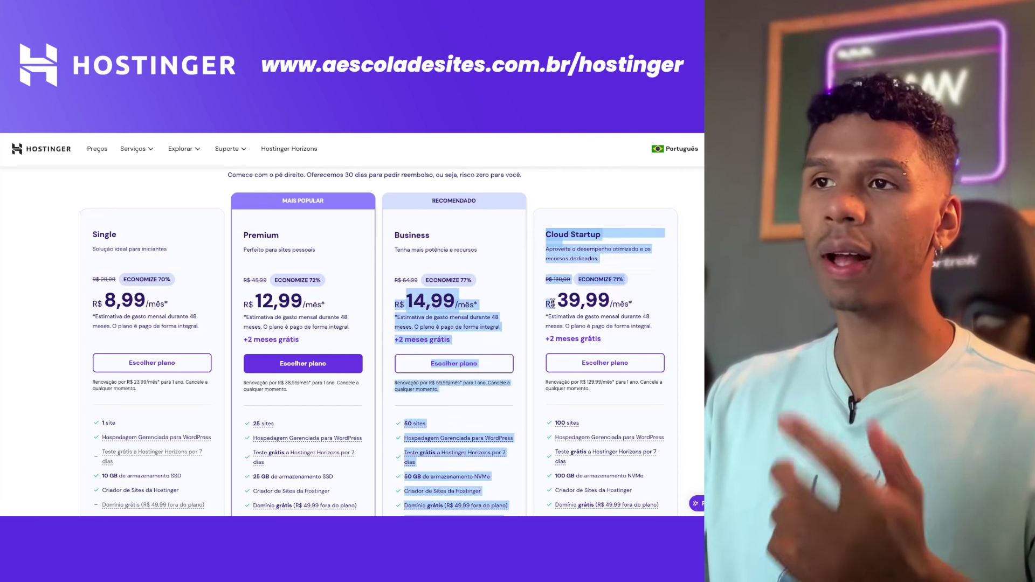
pyautogui.moveTo(396, 305); pyautogui.dragTo(459, 304)
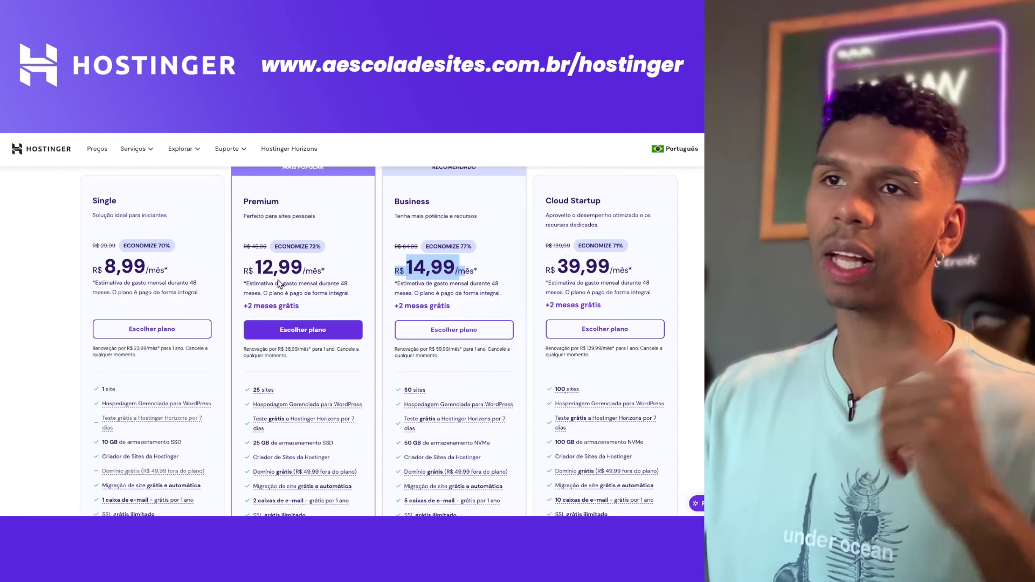
pyautogui.scroll(-1, 252, 269)
pyautogui.moveTo(251, 269); pyautogui.dragTo(330, 270)
pyautogui.moveTo(406, 264); pyautogui.dragTo(464, 265)
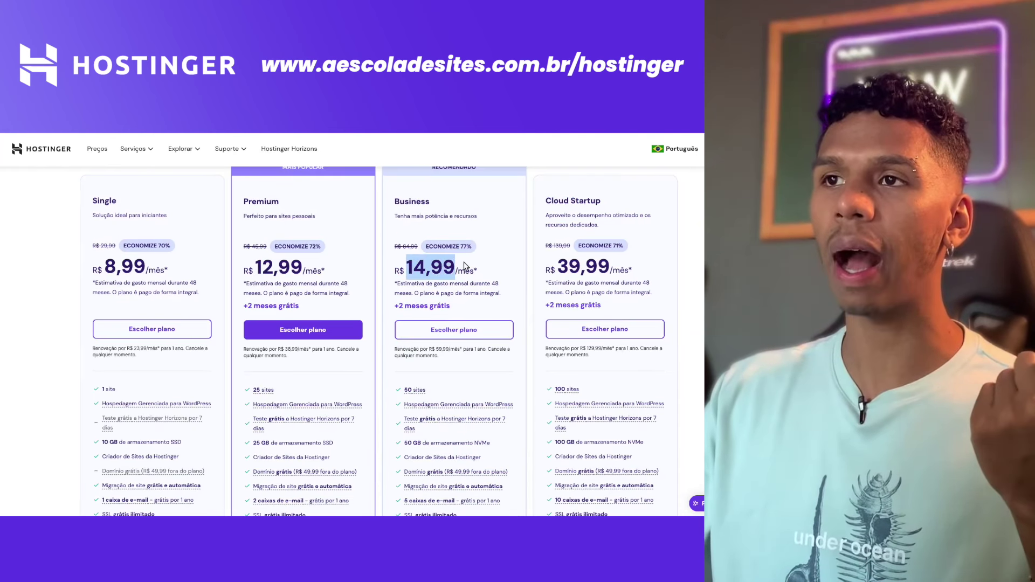
pyautogui.moveTo(267, 269); pyautogui.dragTo(308, 271)
pyautogui.scroll(1, 398, 334)
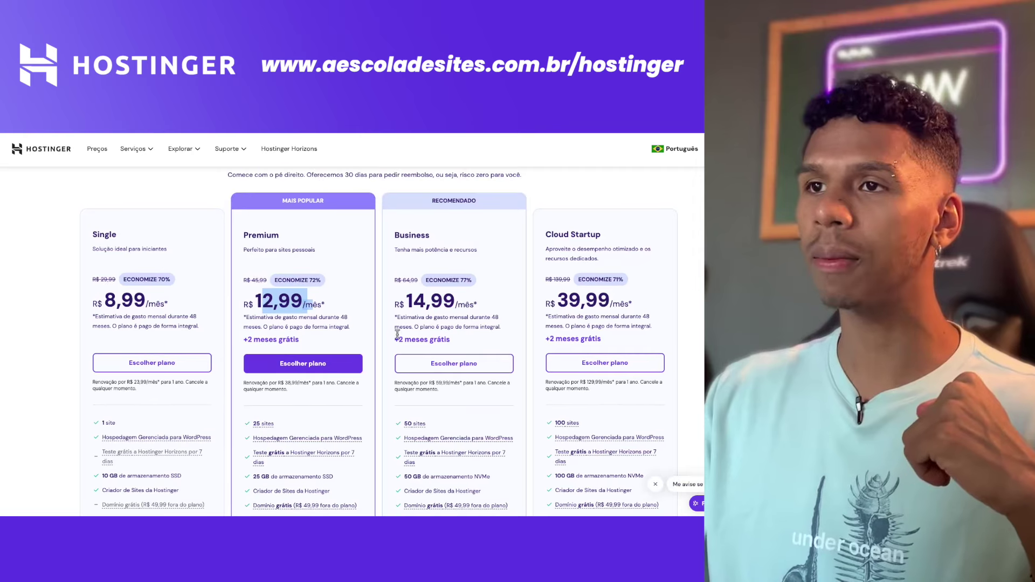
pyautogui.scroll(-1, 381, 340)
pyautogui.scroll(1, 410, 318)
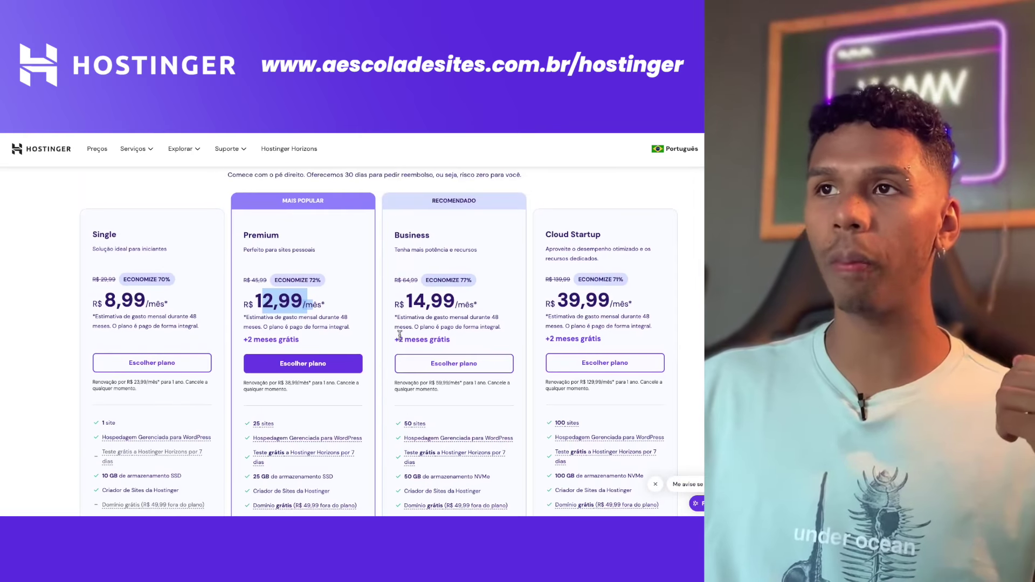
pyautogui.scroll(1, 431, 280)
pyautogui.click(431, 281)
pyautogui.scroll(-2, 429, 283)
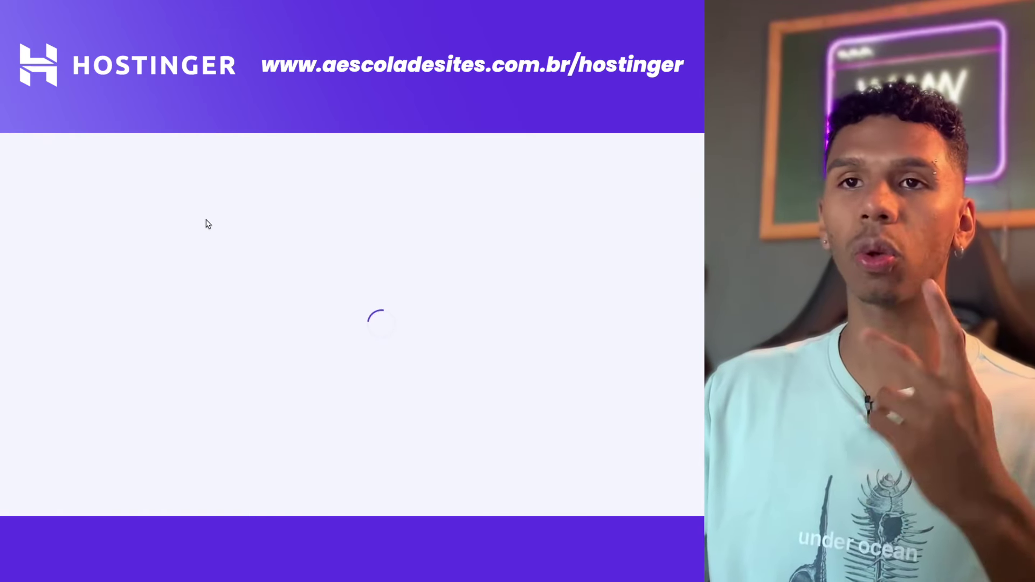
# - Set the Business plan's billing period to 12 meses
pyautogui.scroll(-1, 447, 373)
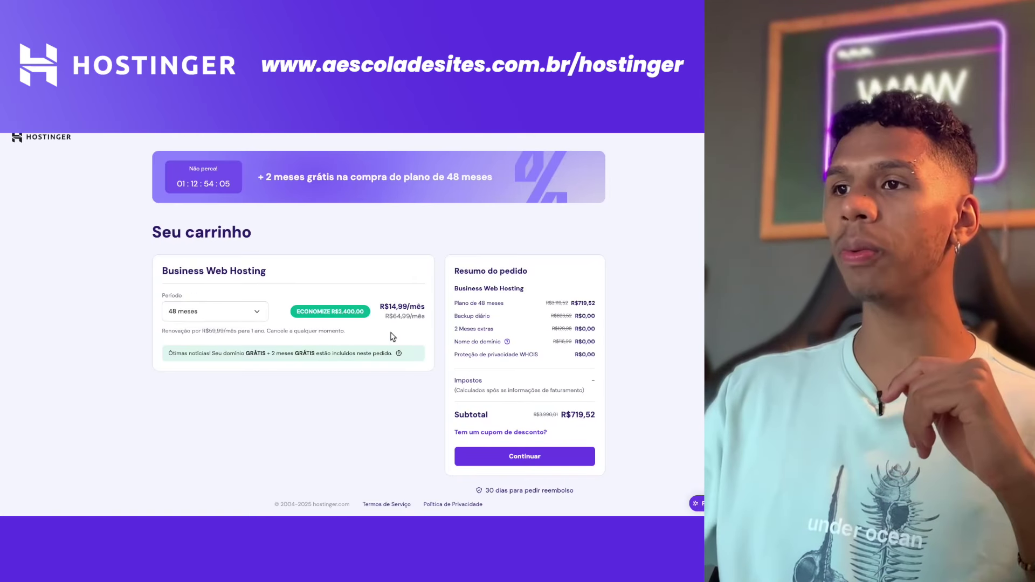
pyautogui.click(253, 315)
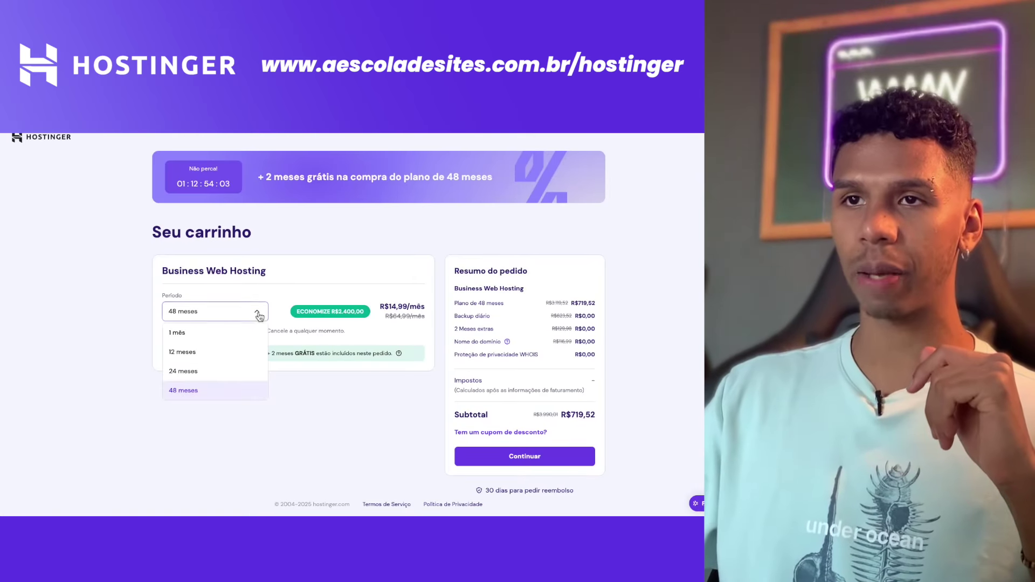
pyautogui.click(209, 357)
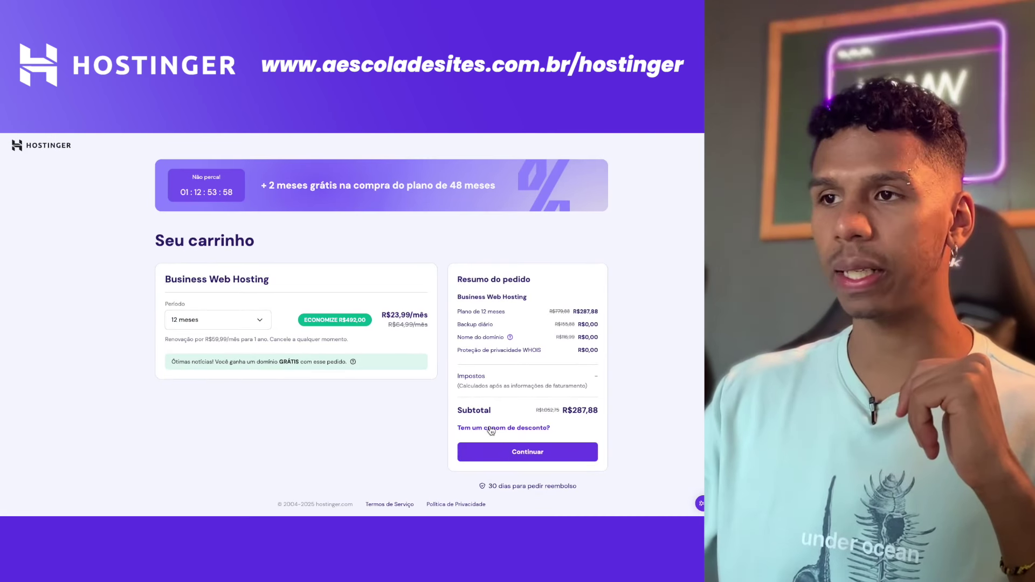
# - Apply the coupon AESCOLADESITES and point out the resulting 10% discount
pyautogui.click(491, 429)
pyautogui.write('AES')
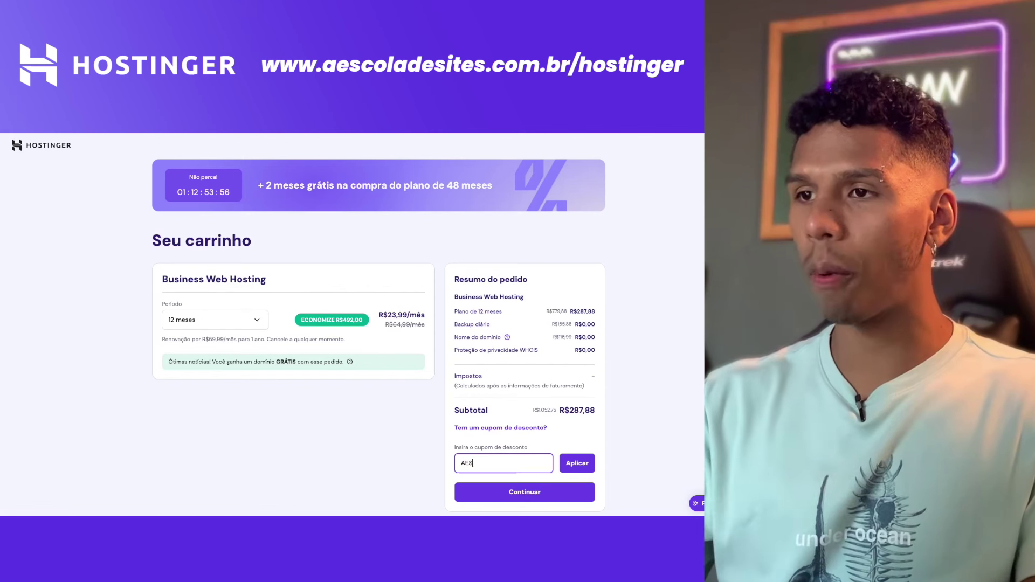
pyautogui.write('COLADESITES')
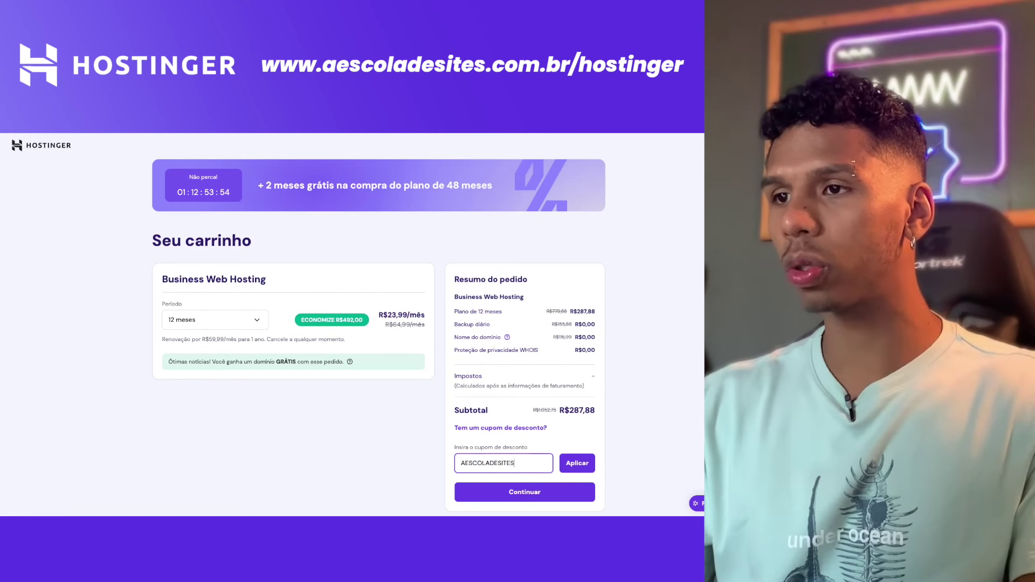
pyautogui.press('Return')
pyautogui.moveTo(571, 383); pyautogui.dragTo(598, 392)
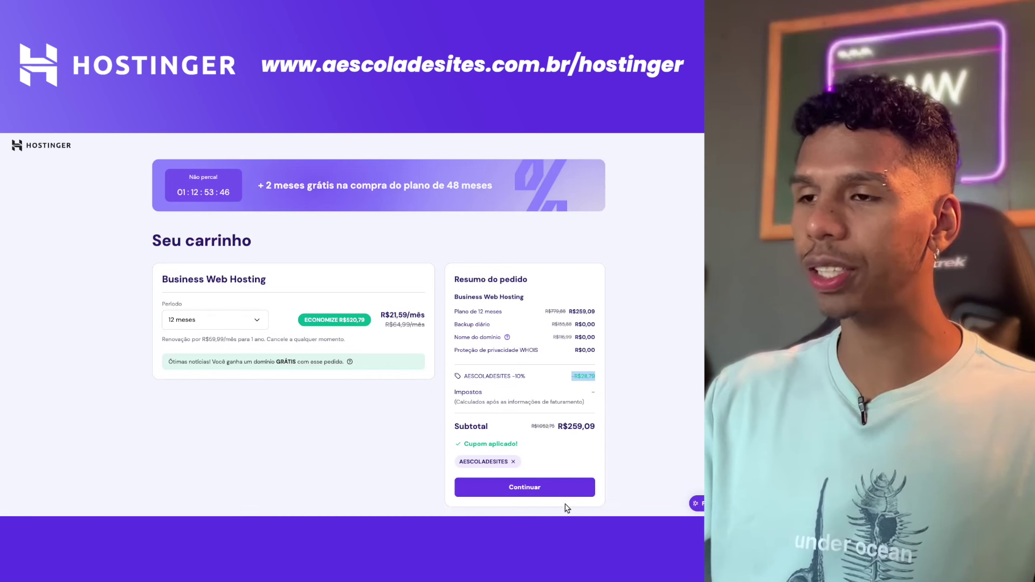
pyautogui.moveTo(515, 377); pyautogui.dragTo(554, 388)
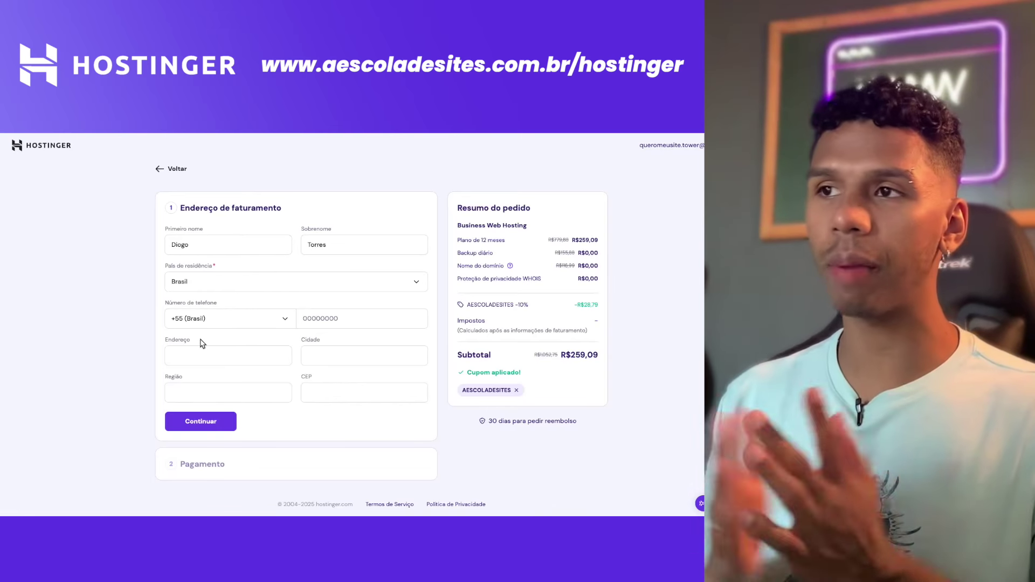
# - Fill in the billing first and last name and continue to the payment step
pyautogui.click(231, 248)
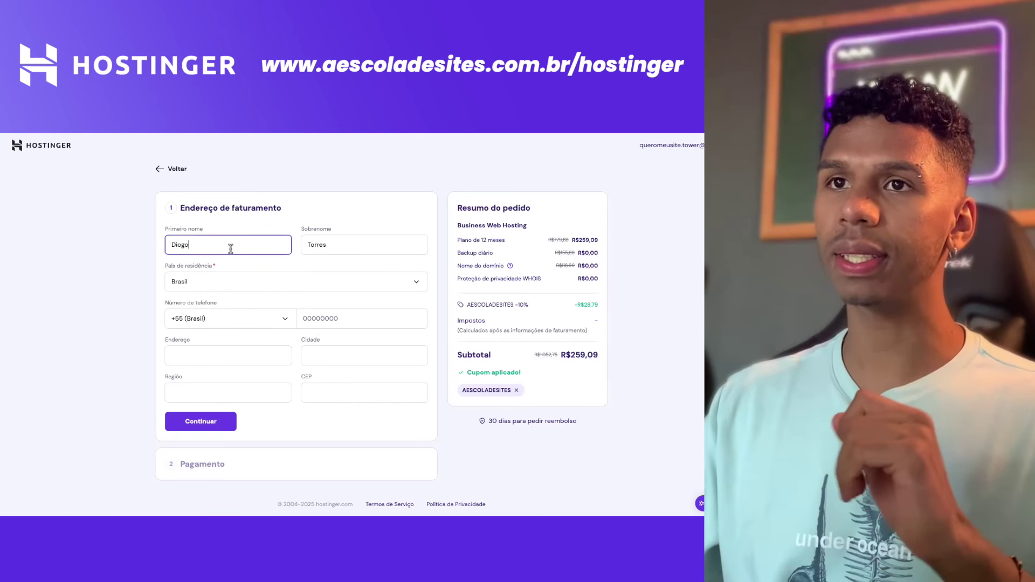
pyautogui.click(341, 242)
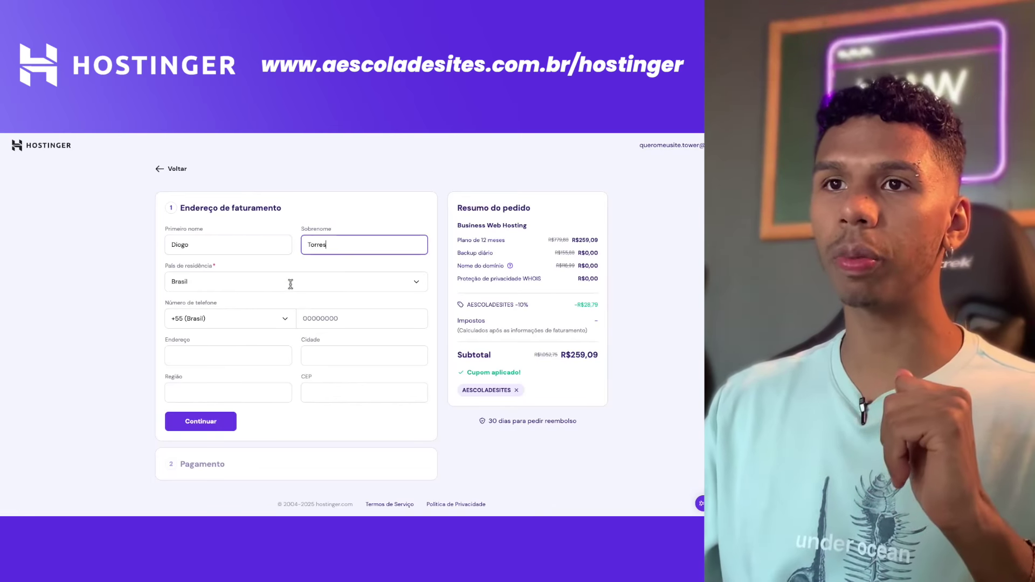
pyautogui.click(216, 423)
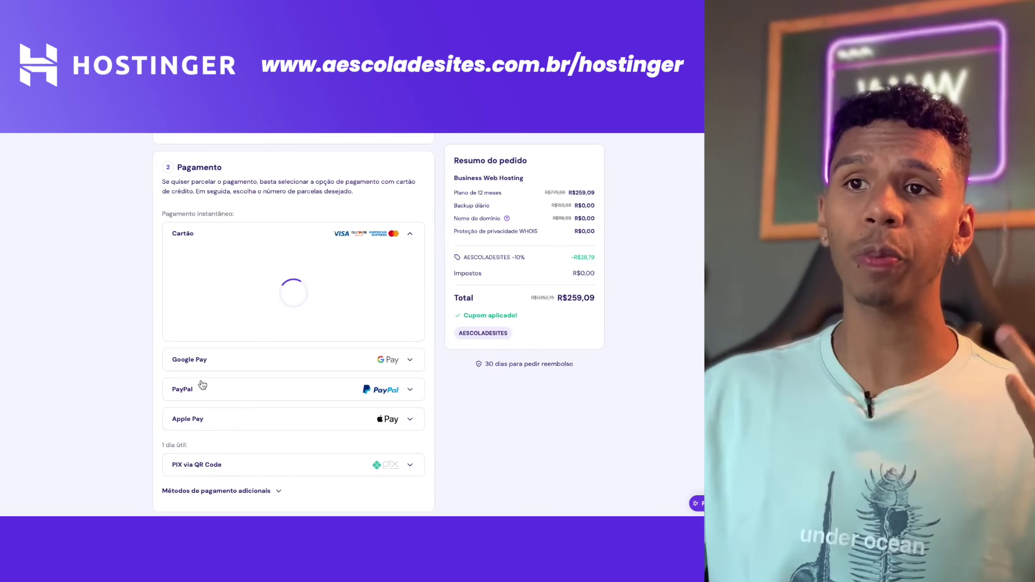
# - Expand PIX via QR Code, PayPal, the additional methods and Boleto to compare payment options
pyautogui.click(207, 465)
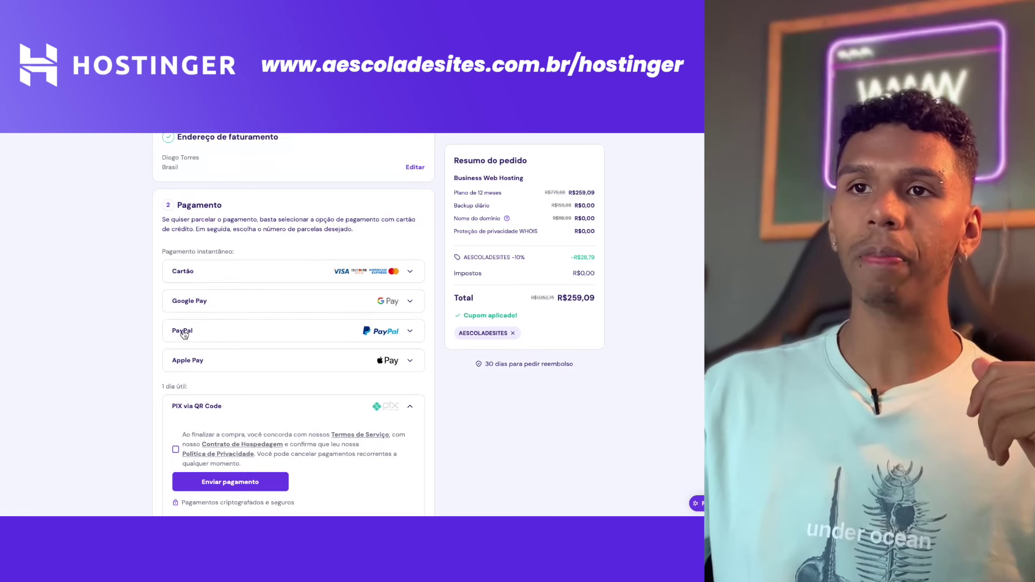
pyautogui.click(185, 333)
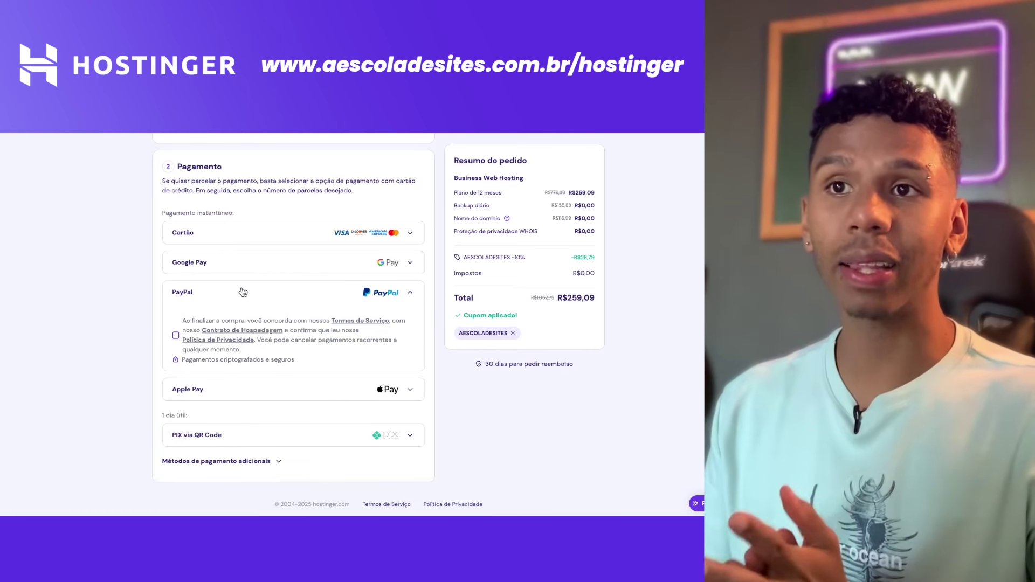
pyautogui.click(265, 435)
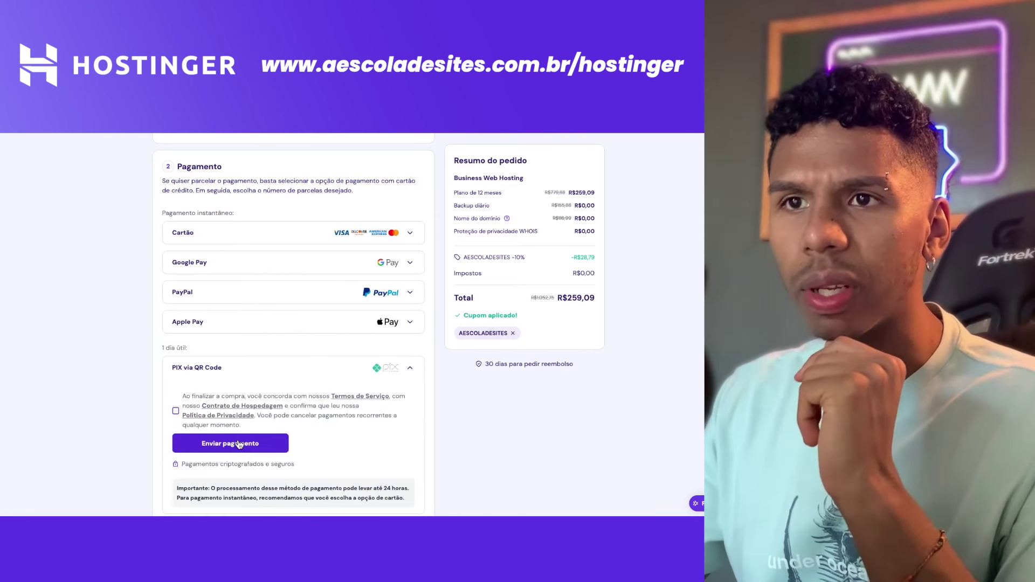
pyautogui.click(278, 464)
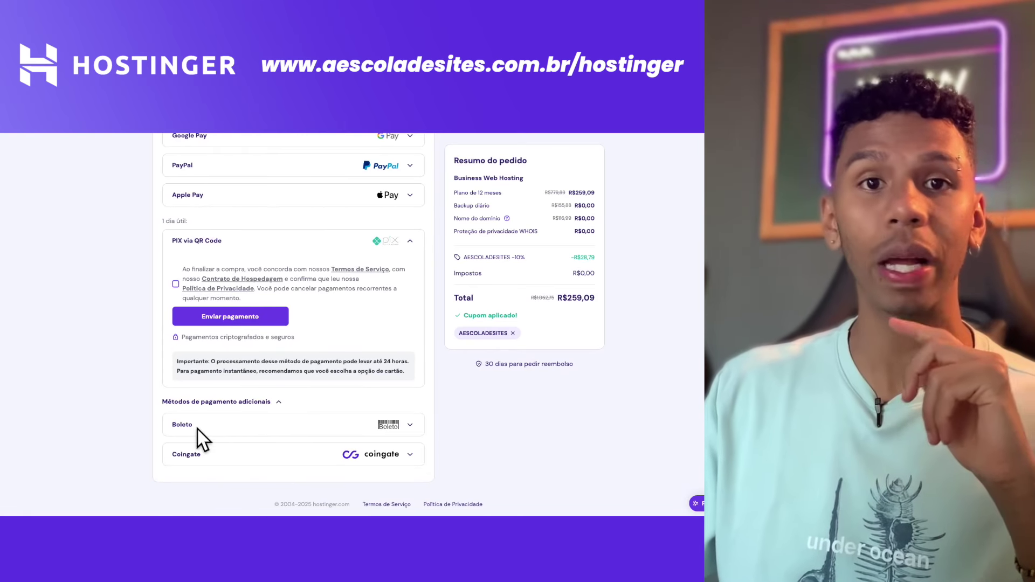
pyautogui.click(198, 428)
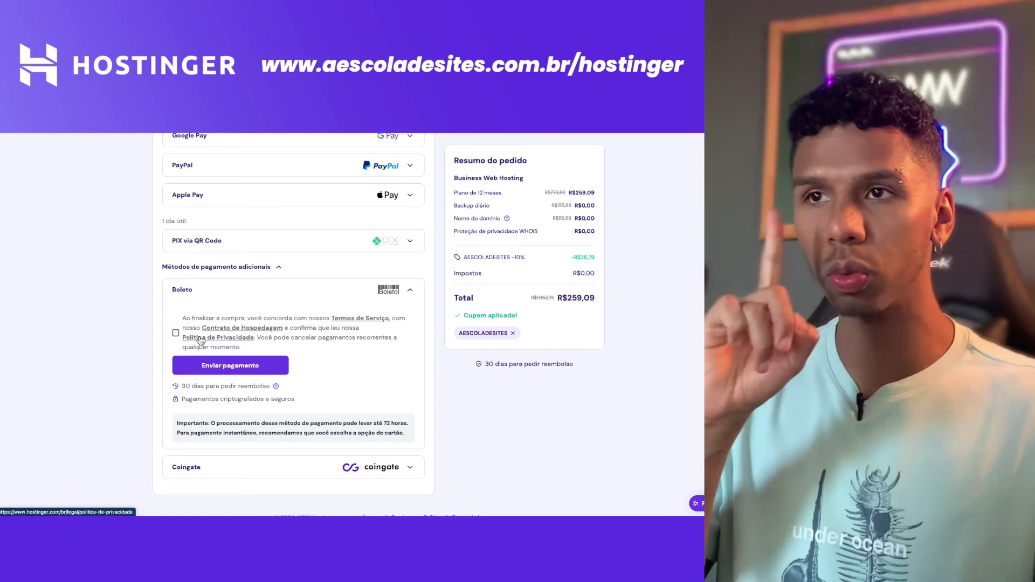
pyautogui.scroll(3, 254, 238)
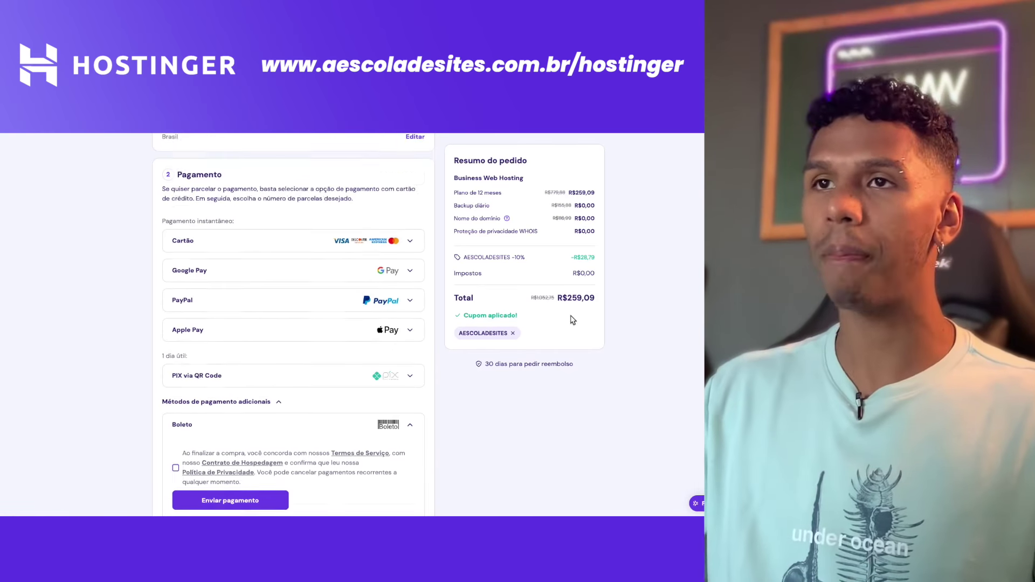
pyautogui.click(338, 387)
pyautogui.scroll(-3, 291, 334)
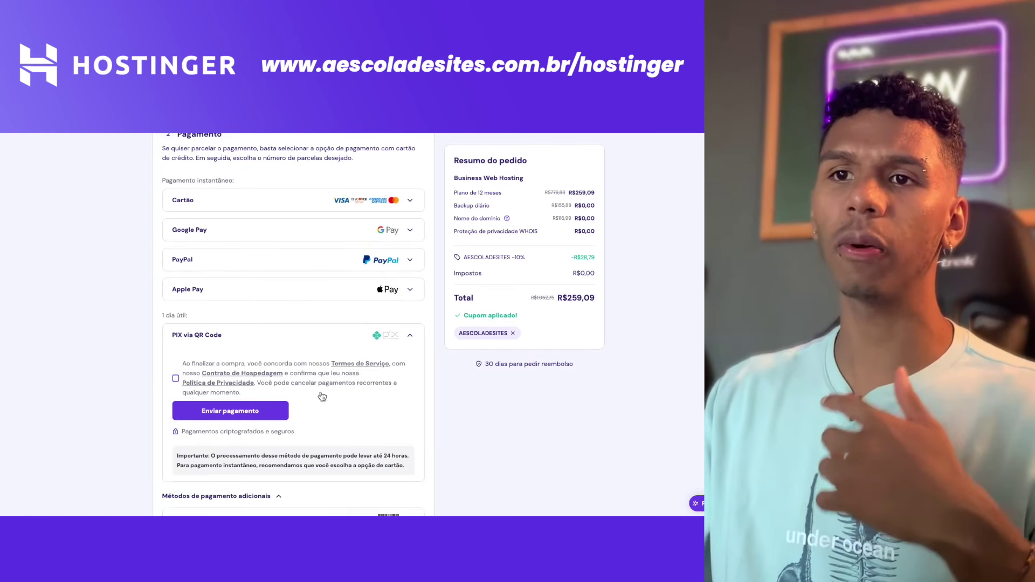
pyautogui.scroll(4, 243, 294)
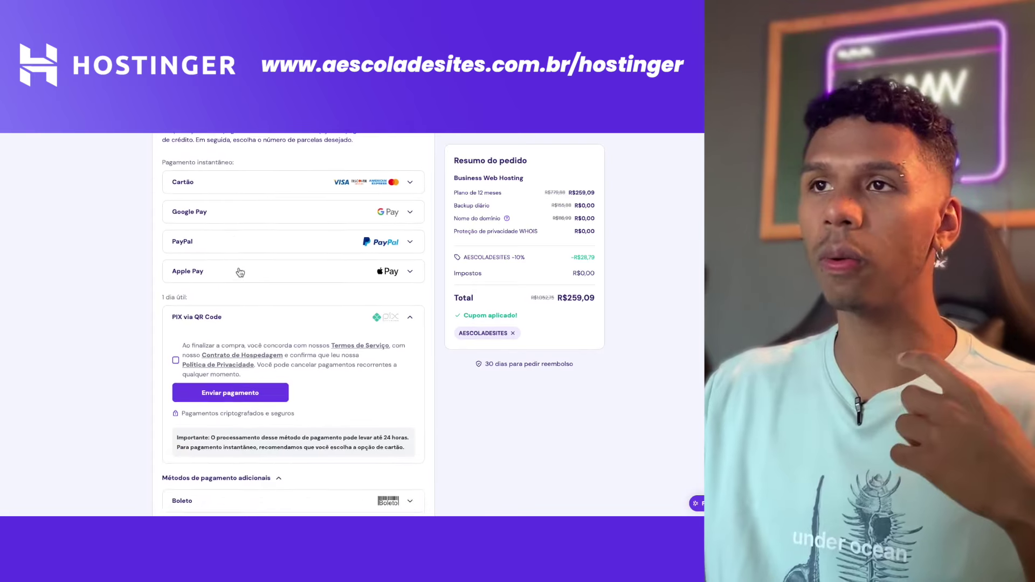
pyautogui.scroll(-1, 200, 377)
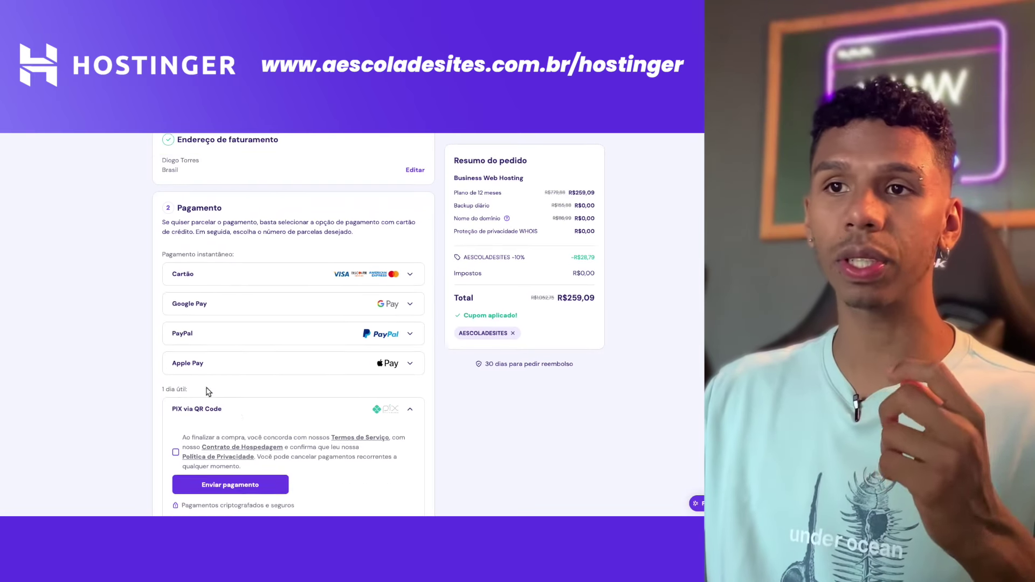
pyautogui.click(235, 405)
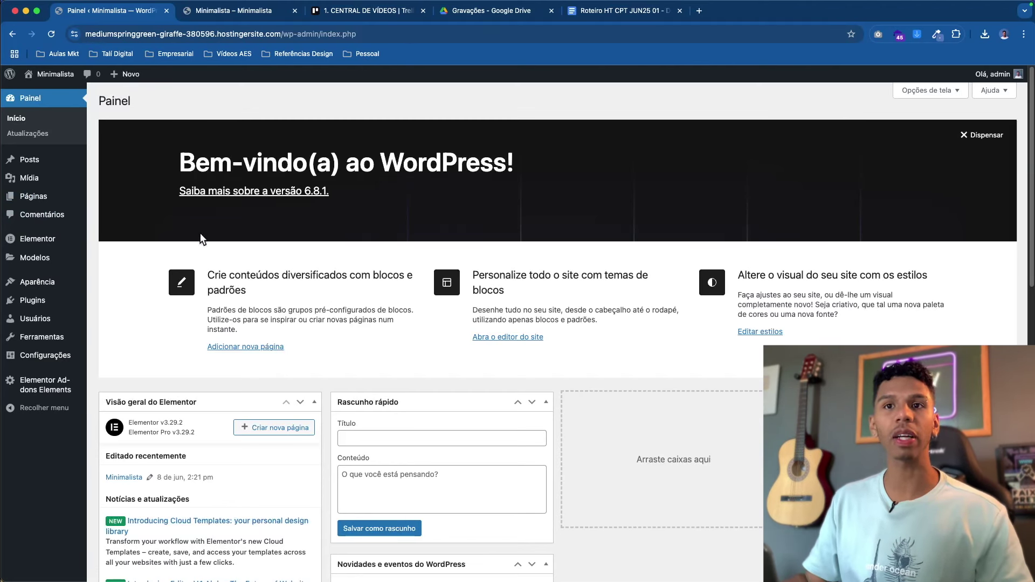
# - Go to Plugins instalados from the Plugins menu in the sidebar
pyautogui.moveTo(34, 305)
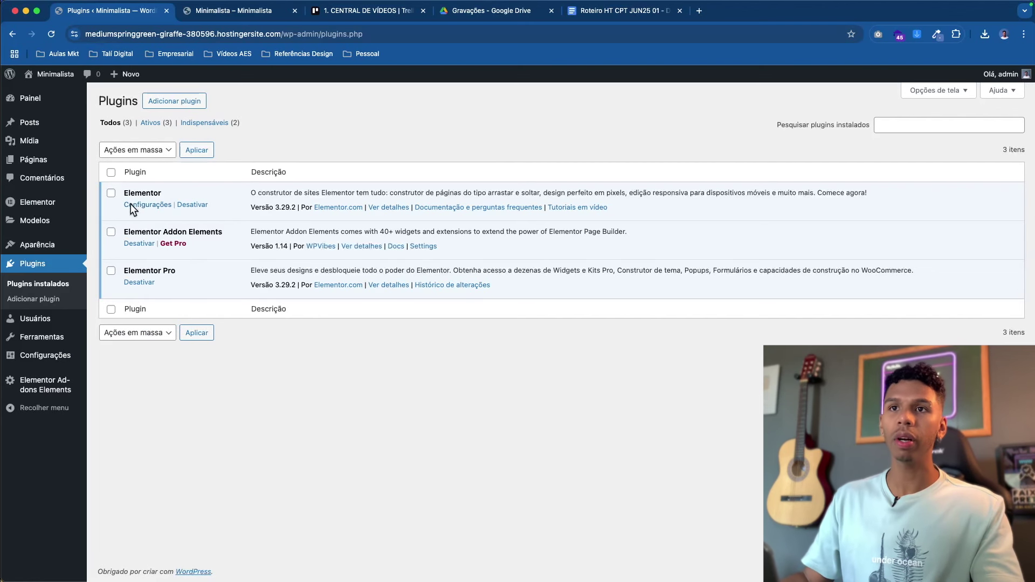
# - Highlight the Elementor Pro and Elementor Addon Elements entries in the installed plugins list
pyautogui.hotkey('alt', 'Tab')
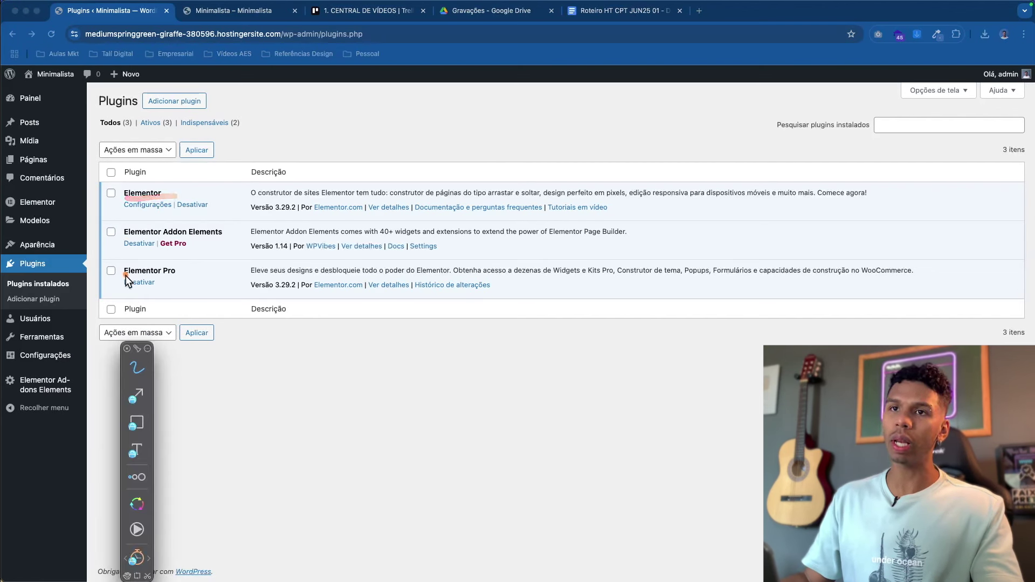
pyautogui.moveTo(125, 276); pyautogui.dragTo(193, 275)
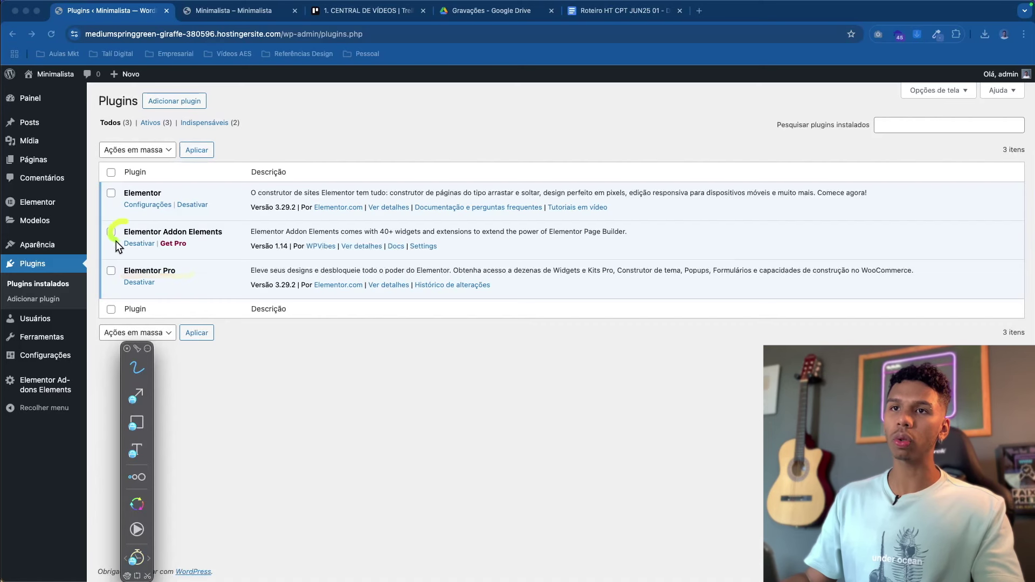
pyautogui.moveTo(229, 238)
pyautogui.mouseDown()
pyautogui.moveTo(139, 228)
pyautogui.moveTo(225, 241)
pyautogui.mouseUp()
pyautogui.press('Escape')
# - Search Adicionar plugin for Elementor Addon Elements, confirm it shows Ativo, then go to Aparência > Temas
pyautogui.click(174, 101)
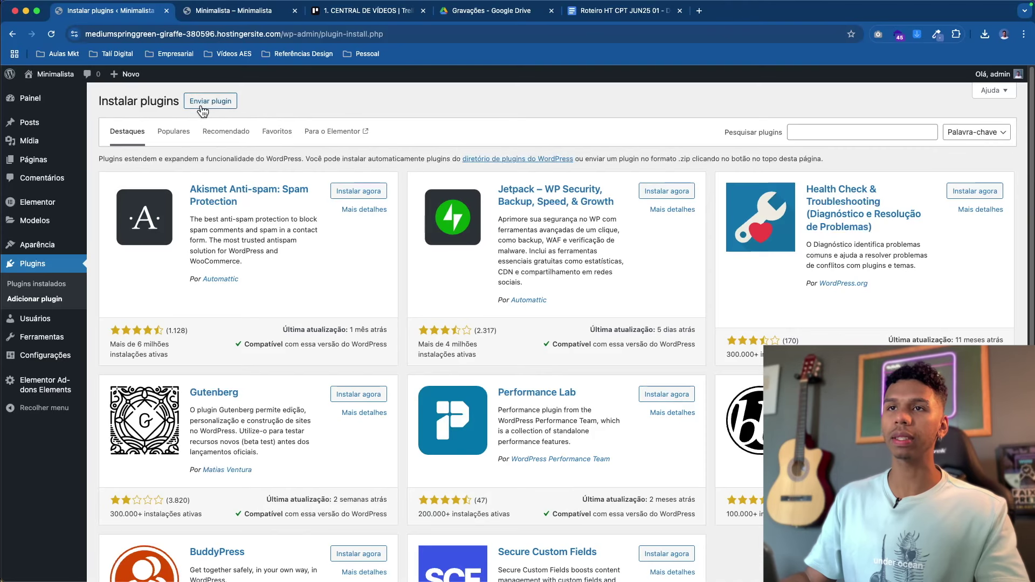
pyautogui.click(798, 132)
pyautogui.write('Elementor Addon Elements')
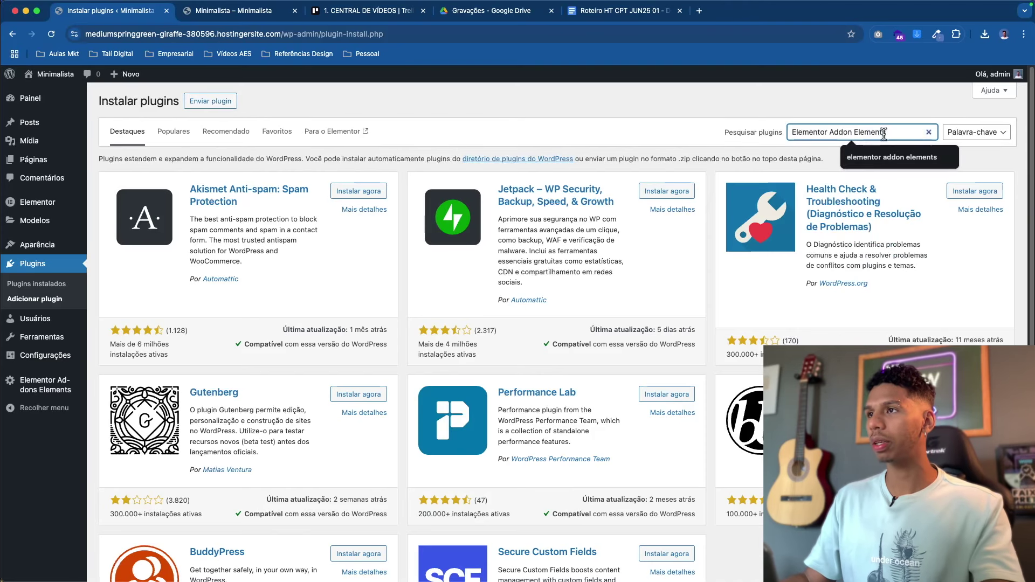
pyautogui.press('Return')
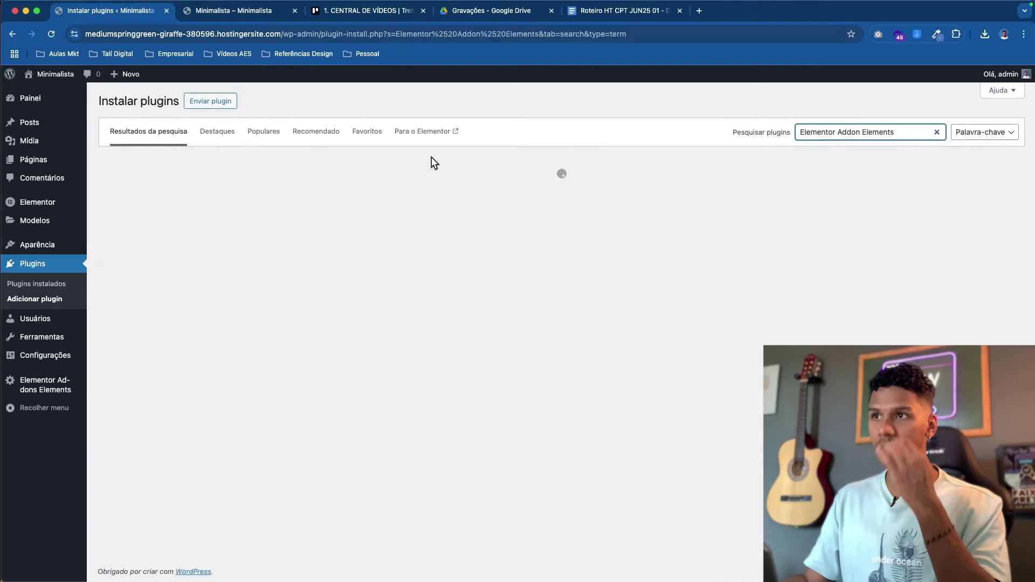
pyautogui.scroll(-6, 350, 237)
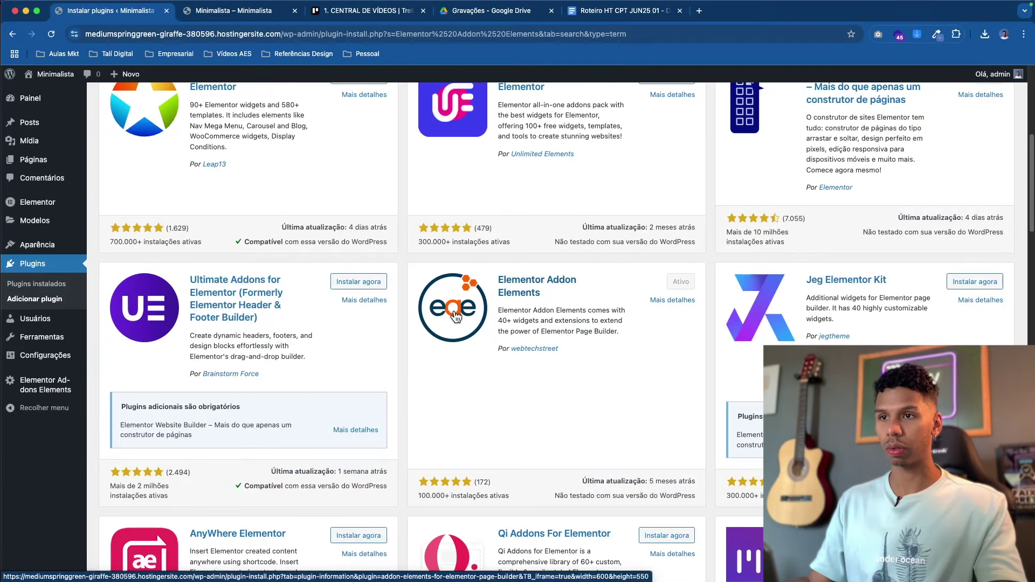
pyautogui.hotkey('ctrl', 'Tab')
pyautogui.moveTo(431, 341)
pyautogui.mouseDown()
pyautogui.moveTo(412, 248)
pyautogui.moveTo(365, 314)
pyautogui.moveTo(389, 347)
pyautogui.moveTo(485, 350)
pyautogui.mouseUp()
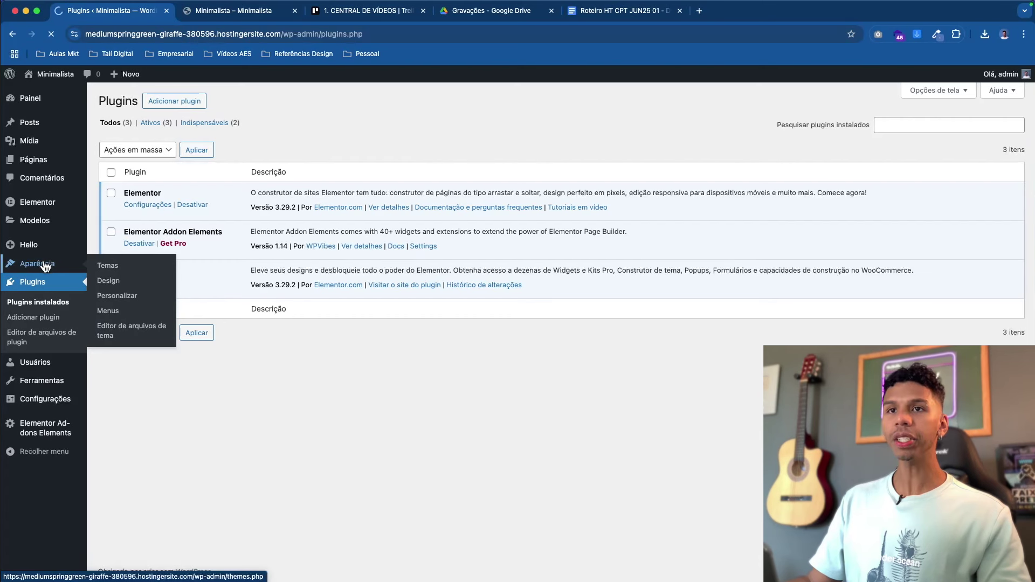
pyautogui.click(42, 264)
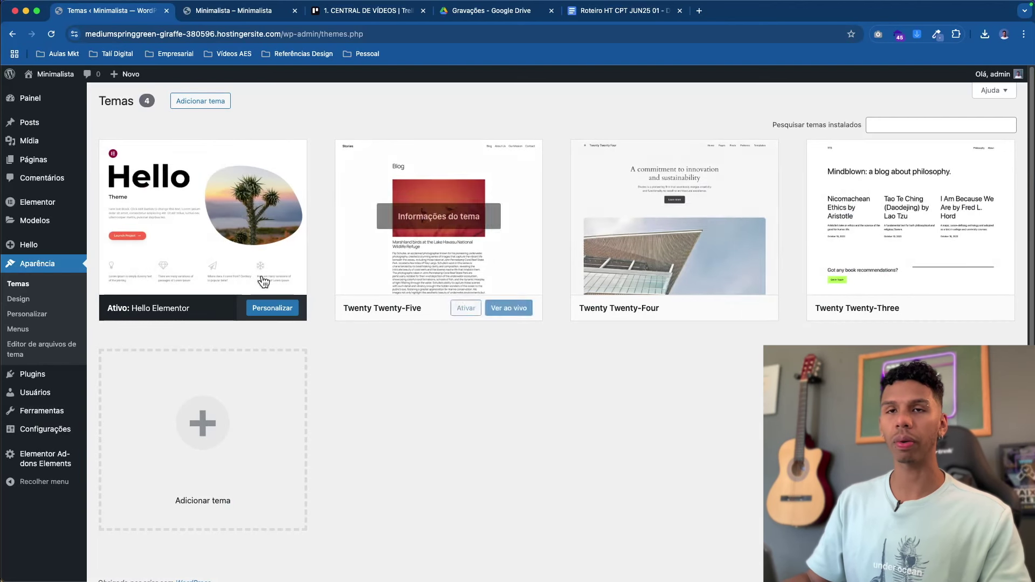
# - Open Páginas and view the published Minimalista page in a new tab
pyautogui.click(41, 163)
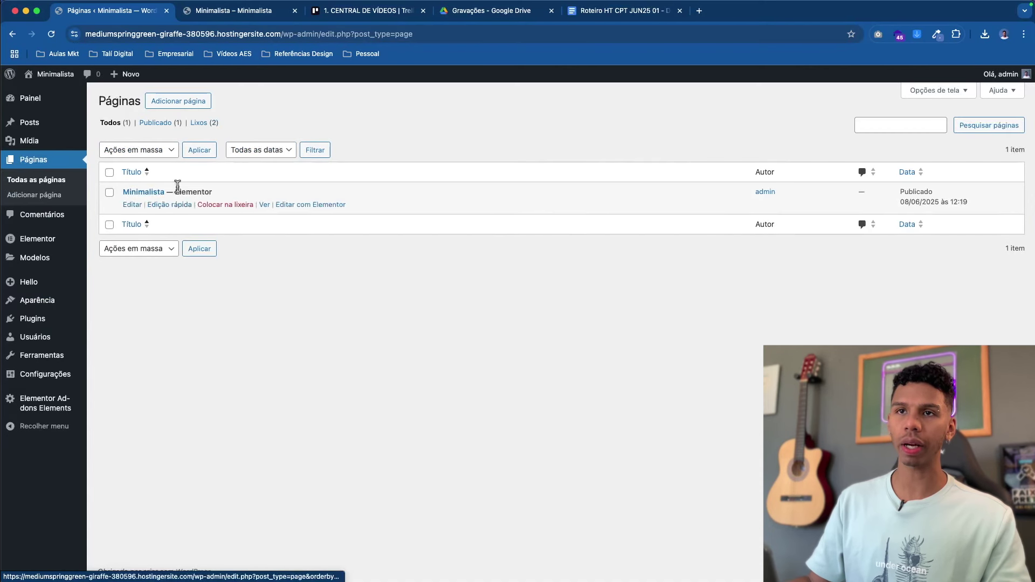
pyautogui.click(264, 204)
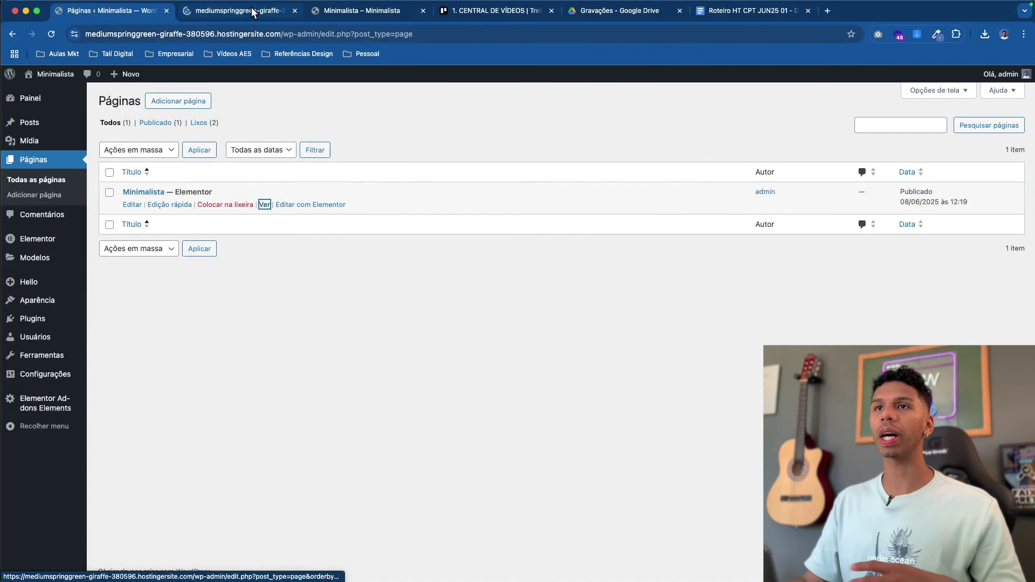
pyautogui.scroll(-2, 415, 231)
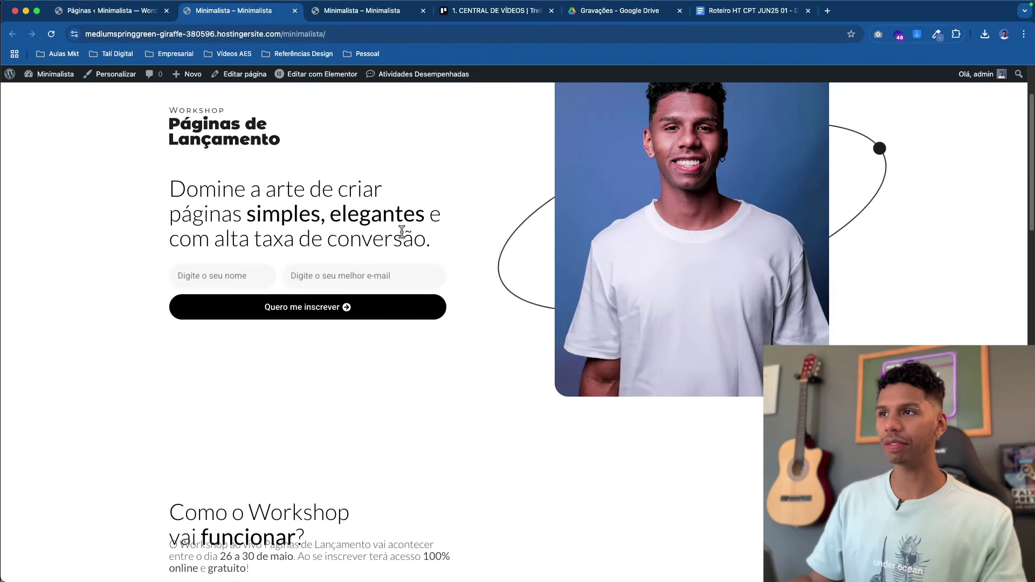
pyautogui.scroll(2, 400, 242)
pyautogui.scroll(-6, 431, 267)
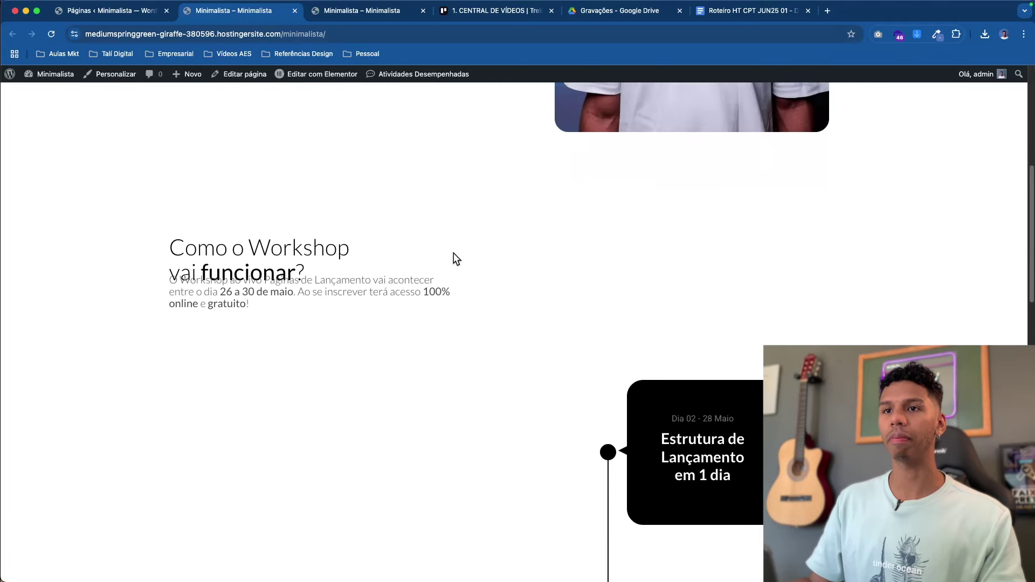
pyautogui.scroll(-6, 358, 268)
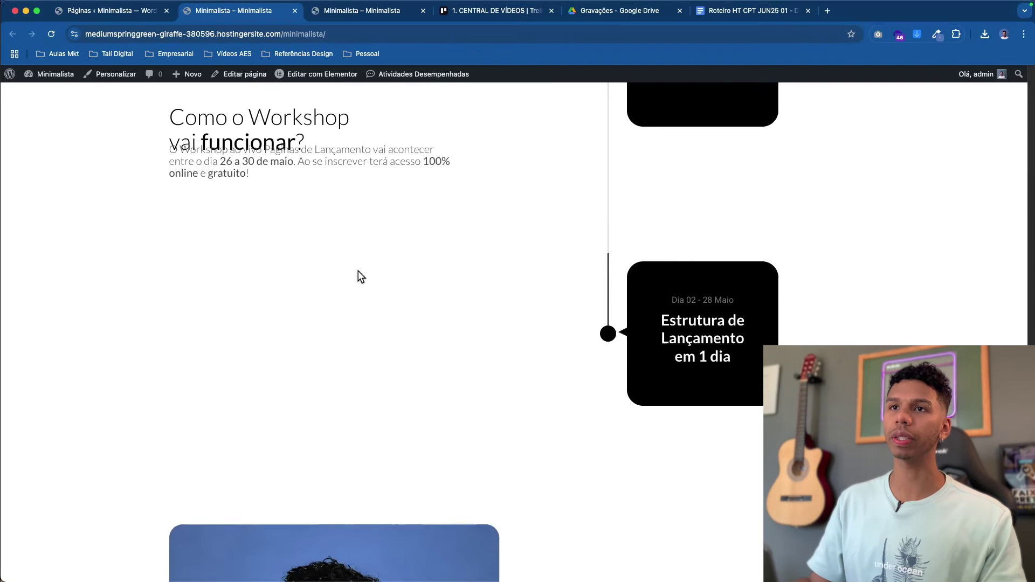
pyautogui.tripleClick(230, 171)
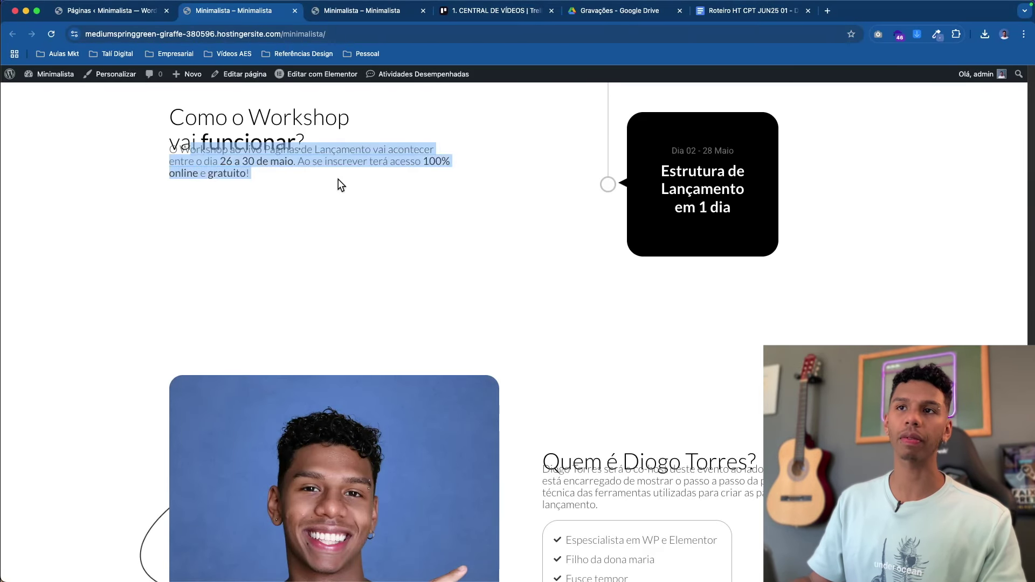
pyautogui.click(331, 221)
pyautogui.scroll(-3, 331, 221)
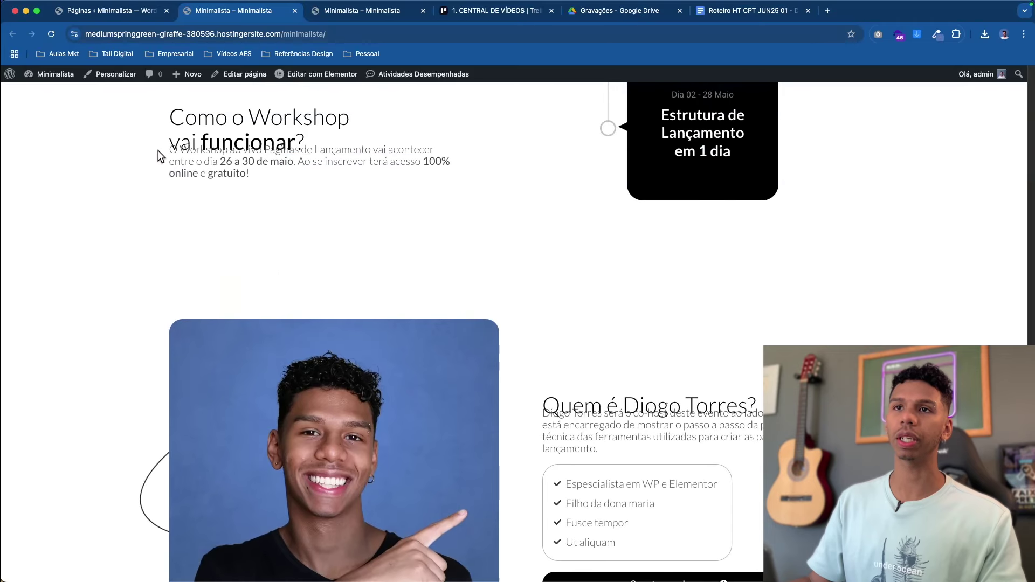
pyautogui.moveTo(197, 159); pyautogui.dragTo(167, 142)
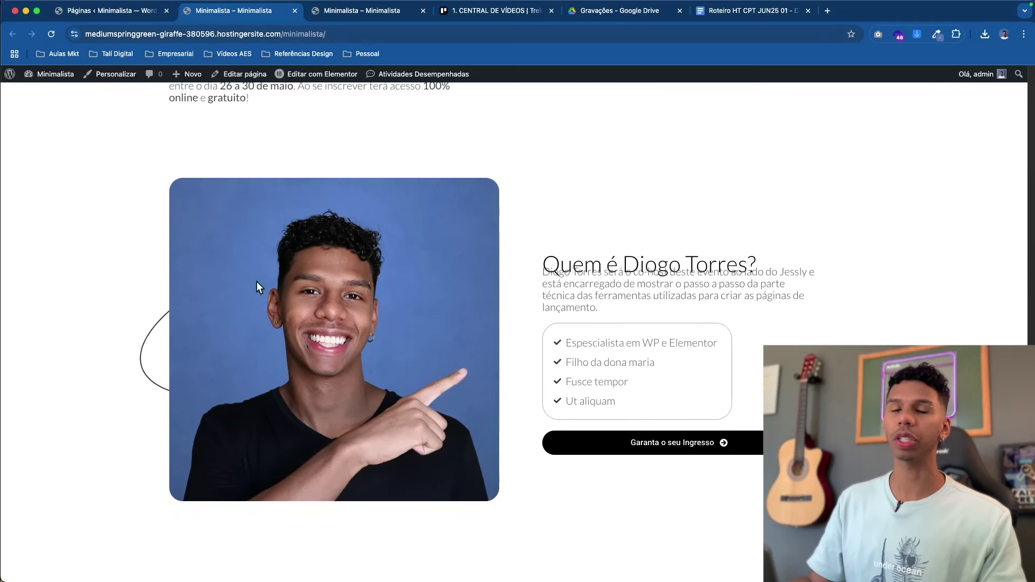
pyautogui.scroll(1, 566, 347)
pyautogui.scroll(-1, 527, 358)
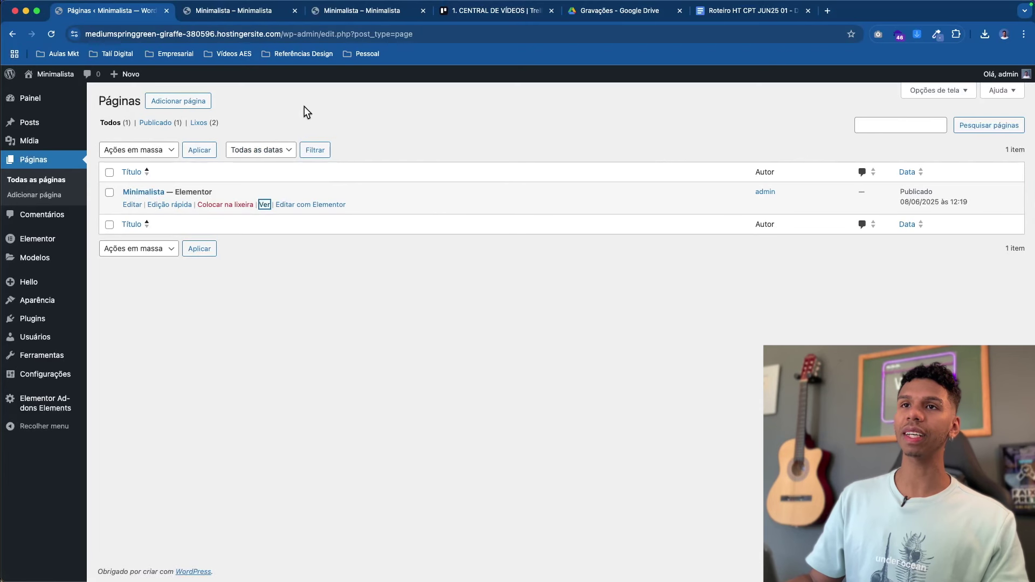
# - Add a new page and give it the title Minimalista 2
pyautogui.click(173, 106)
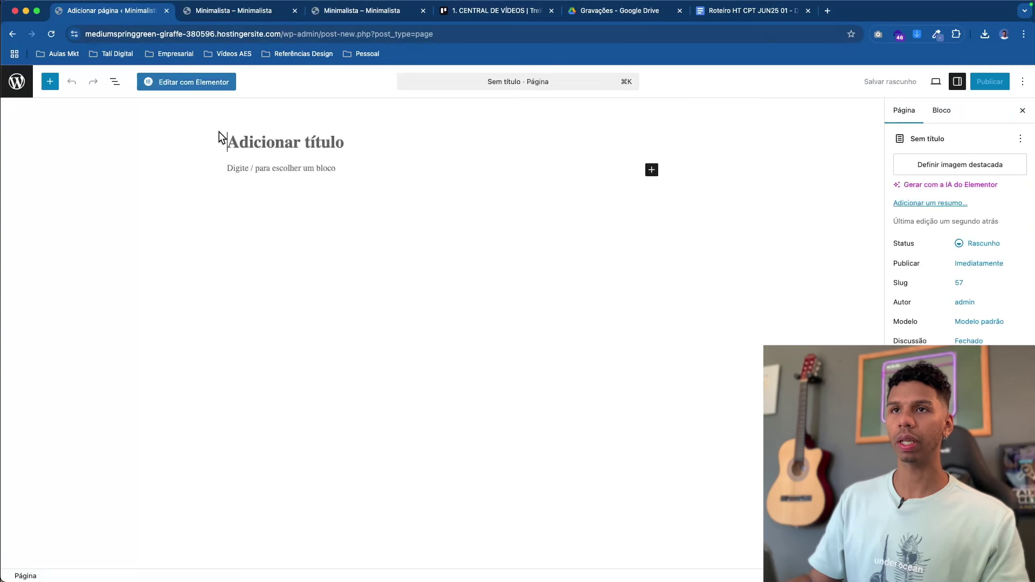
pyautogui.write('Minimalista 3')
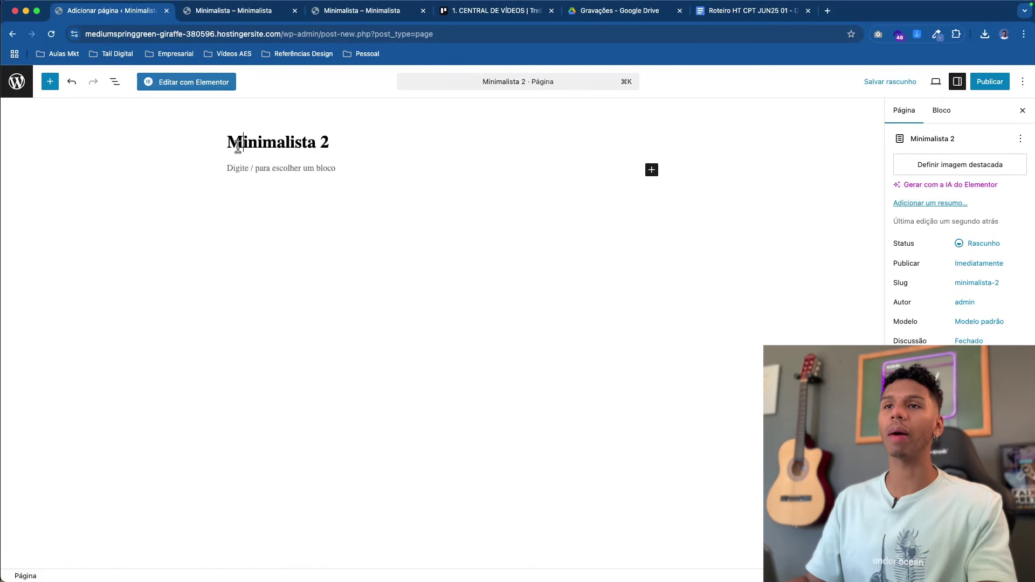
pyautogui.moveTo(238, 146); pyautogui.dragTo(361, 144)
pyautogui.click(269, 146)
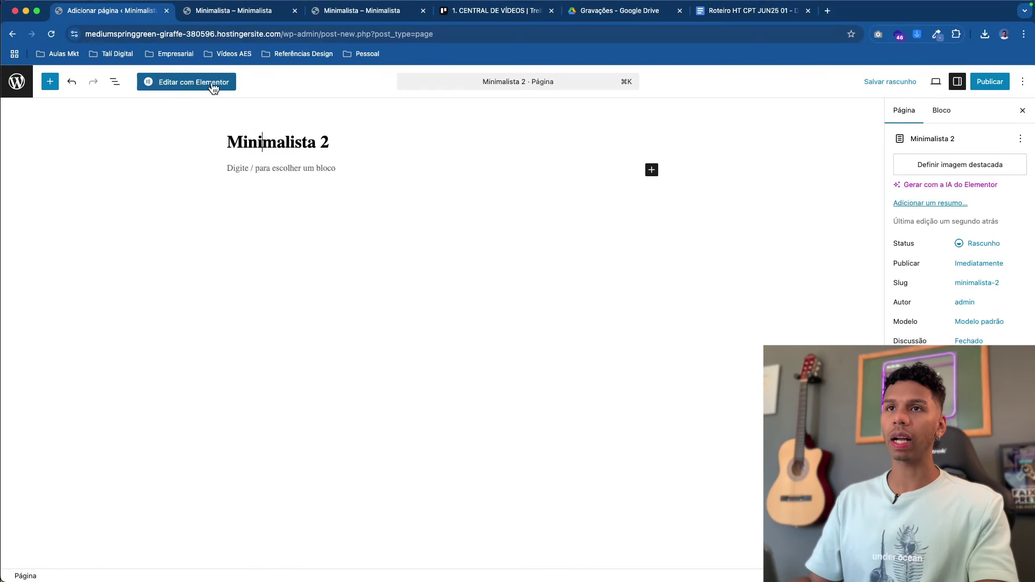
# - Open the page in Elementor, set its layout to Elementor Canvas, and publish it
pyautogui.click(176, 87)
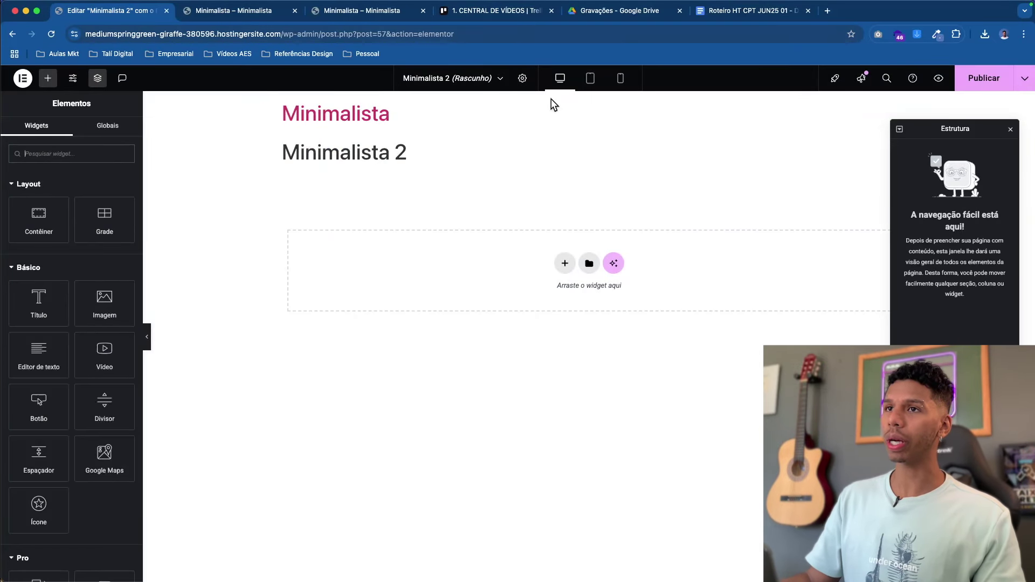
pyautogui.click(523, 79)
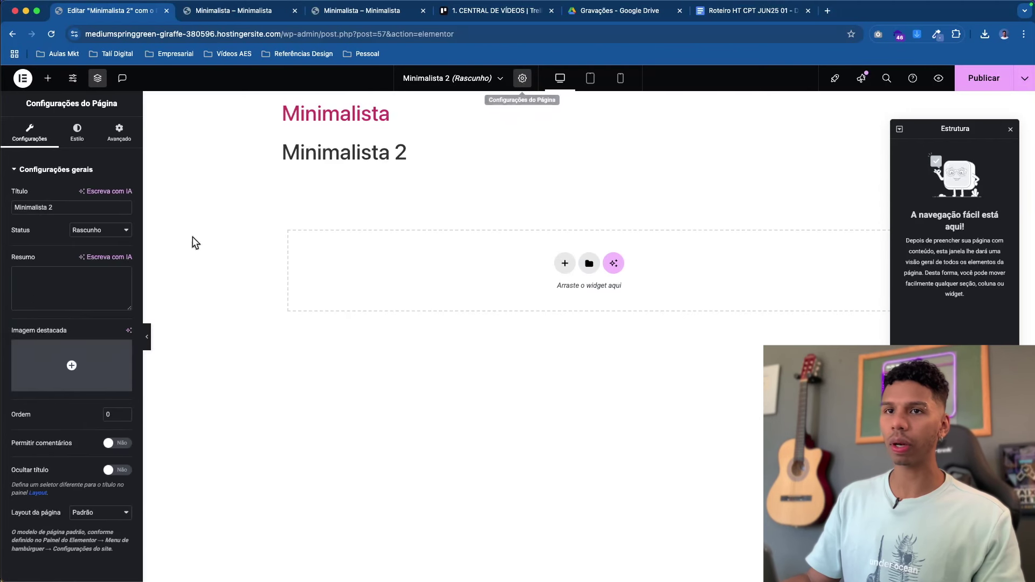
pyautogui.click(75, 512)
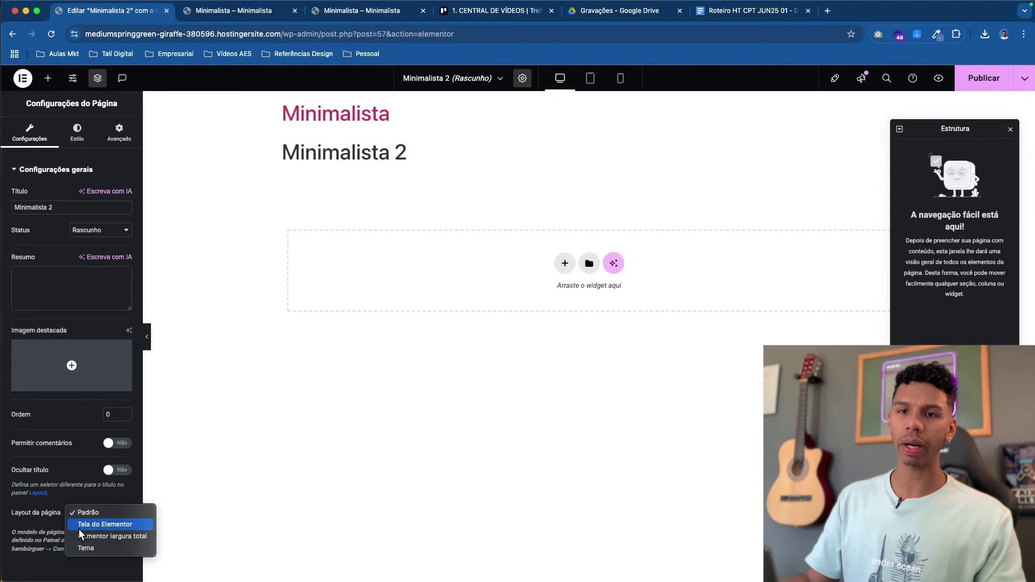
pyautogui.click(82, 525)
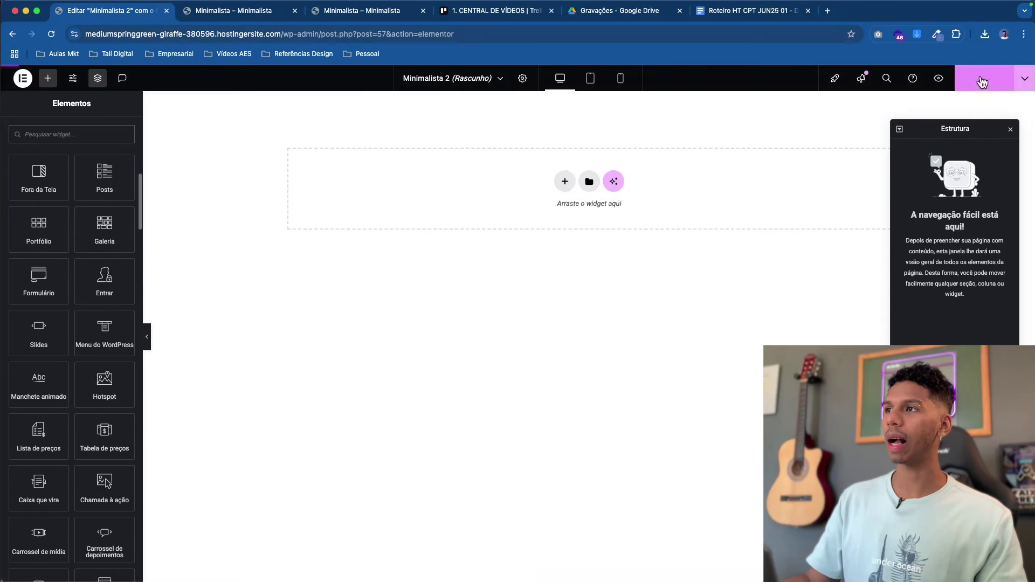
pyautogui.click(982, 80)
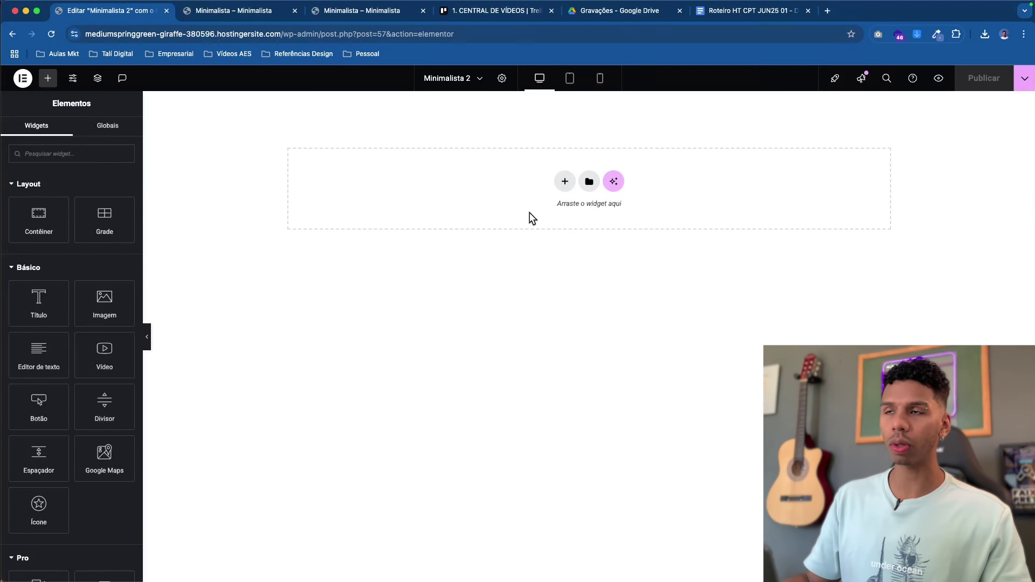
# - Add a single-column Flexbox section to the empty page
pyautogui.click(572, 186)
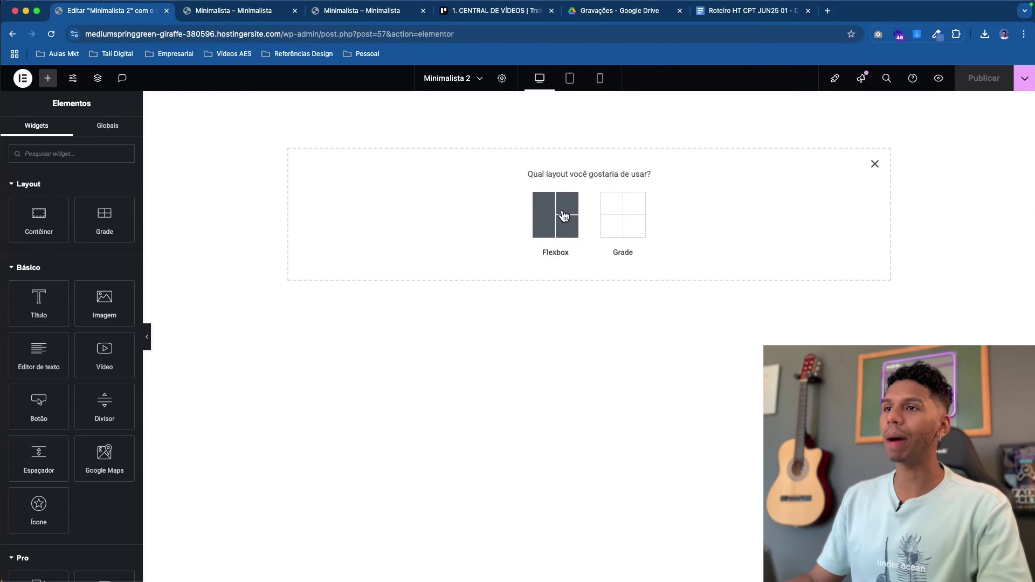
pyautogui.click(545, 213)
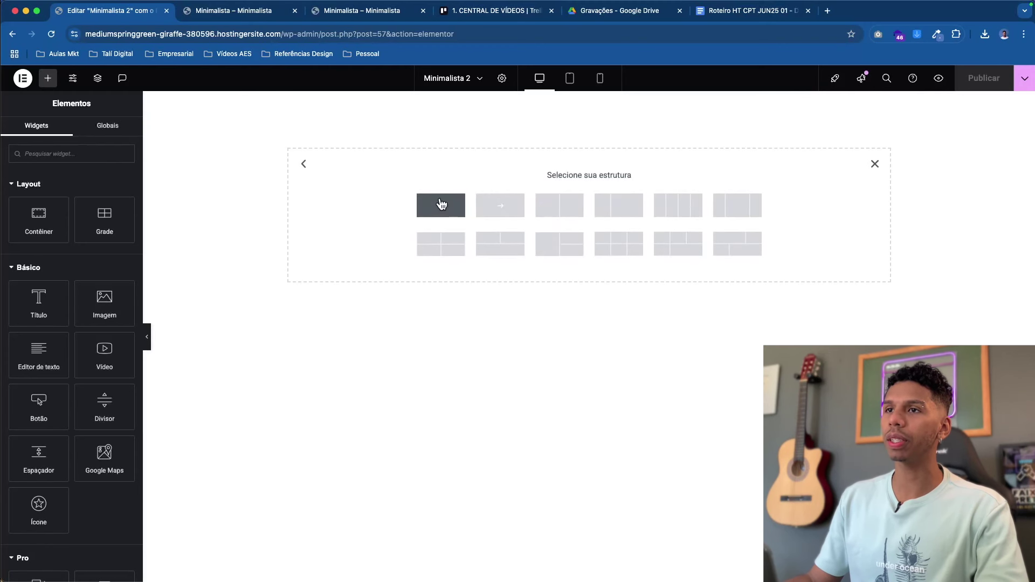
pyautogui.click(452, 211)
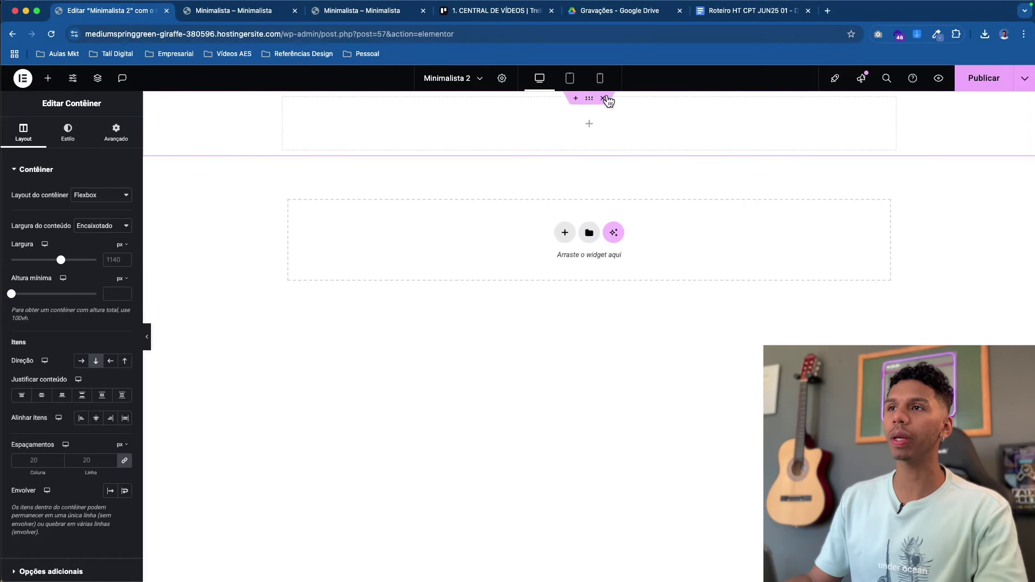
# - Place a Container inside the section, duplicate it, and set the parent's Direction to Row
pyautogui.click(47, 78)
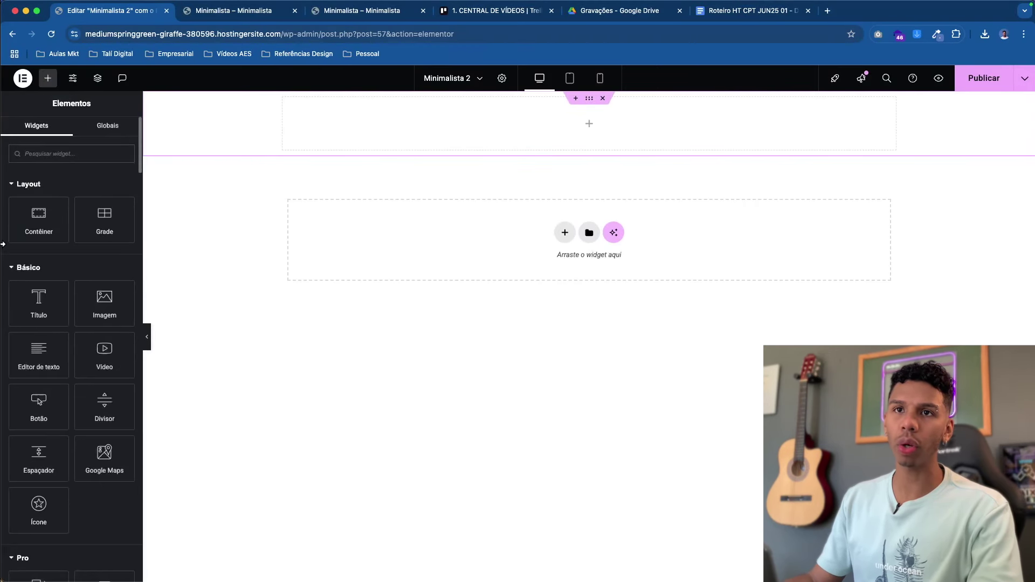
pyautogui.moveTo(38, 215); pyautogui.dragTo(490, 124)
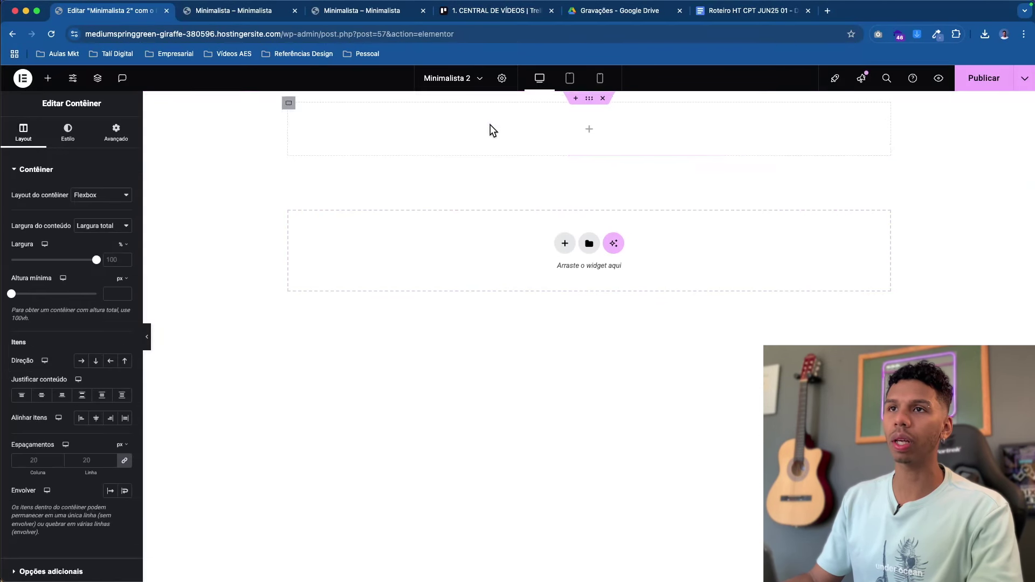
pyautogui.rightClick(287, 105)
pyautogui.click(310, 136)
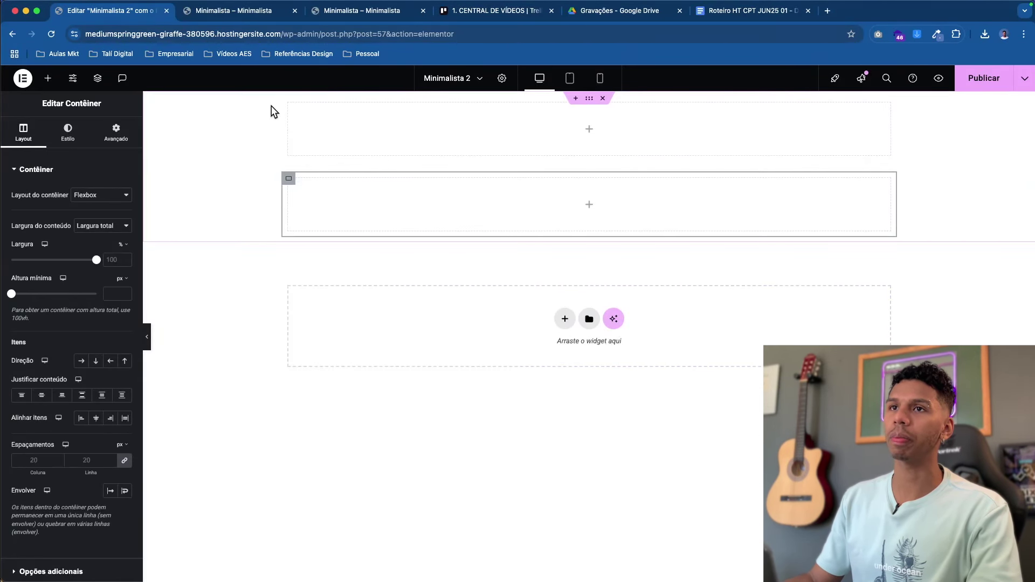
pyautogui.click(590, 100)
pyautogui.click(81, 361)
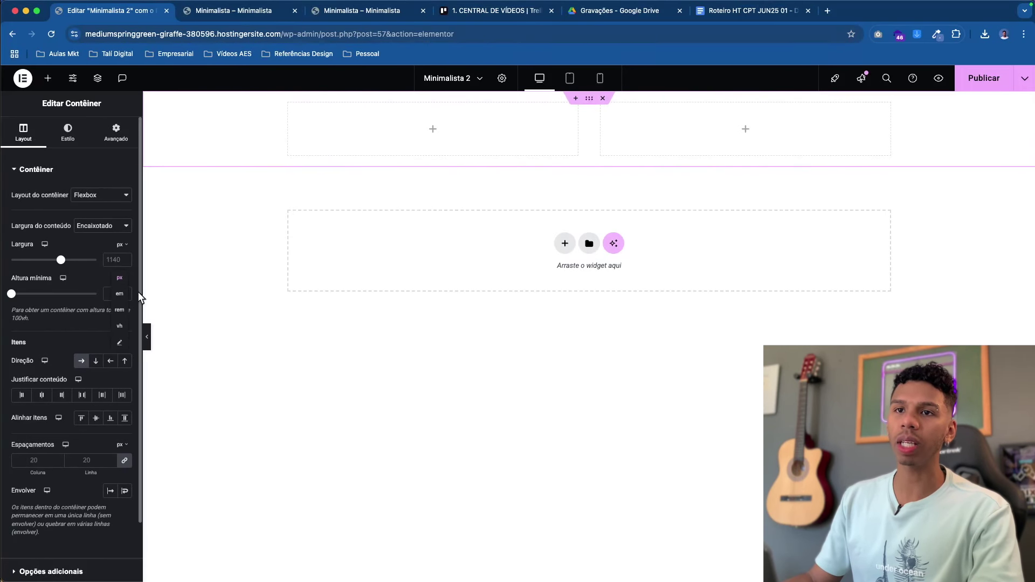
# - Give the section an 80 vh minimum height and 1300 px width, then publish the update
pyautogui.click(120, 327)
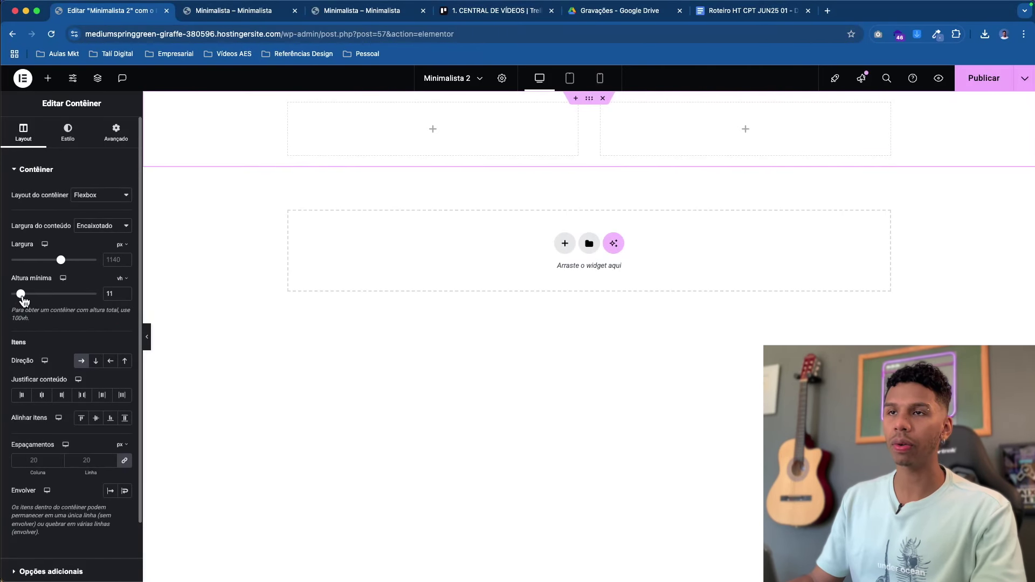
pyautogui.moveTo(23, 300)
pyautogui.mouseDown()
pyautogui.moveTo(55, 300)
pyautogui.moveTo(37, 304)
pyautogui.mouseUp()
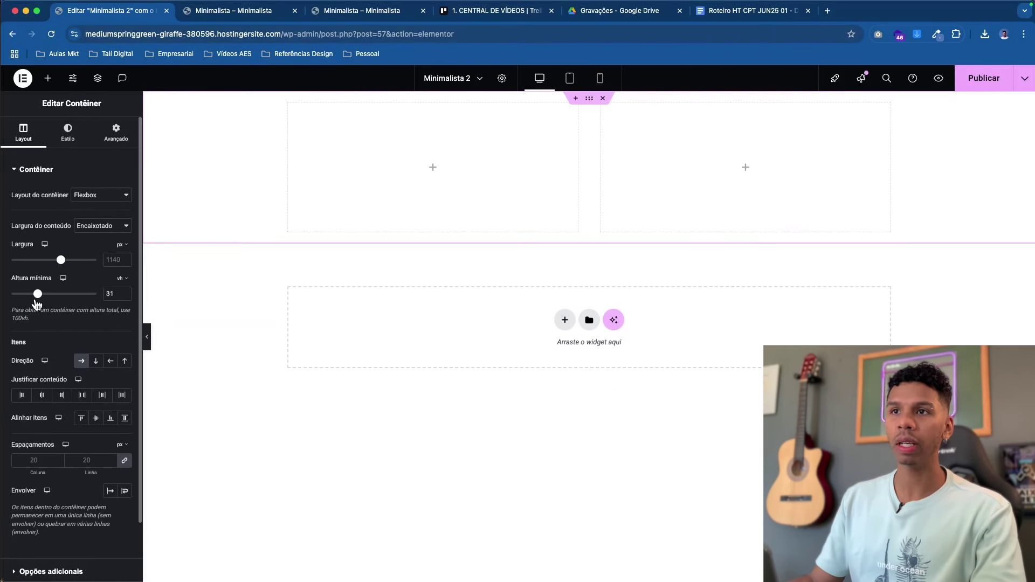
pyautogui.doubleClick(112, 294)
pyautogui.write('100')
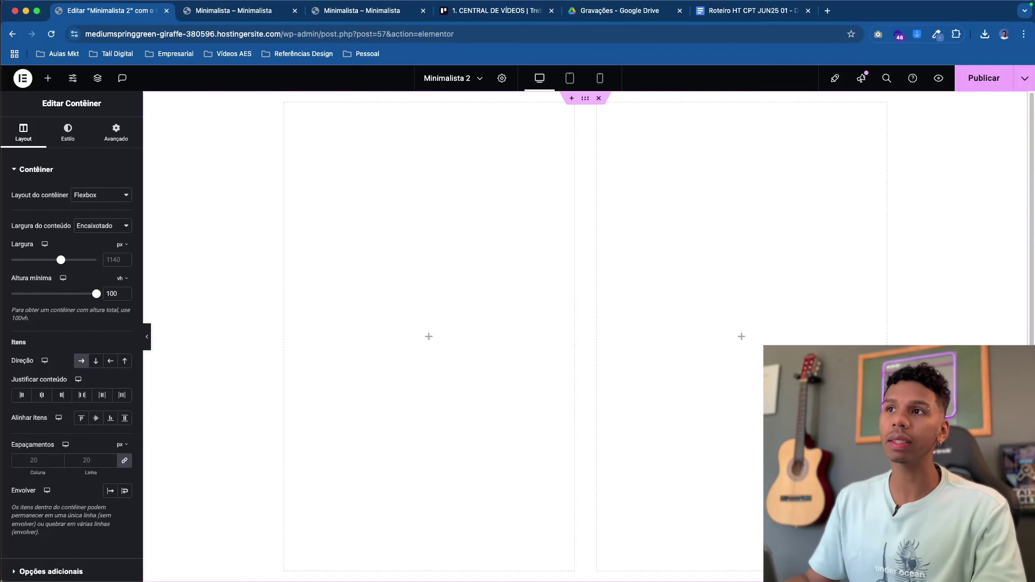
pyautogui.scroll(-3, 463, 334)
pyautogui.scroll(3, 495, 362)
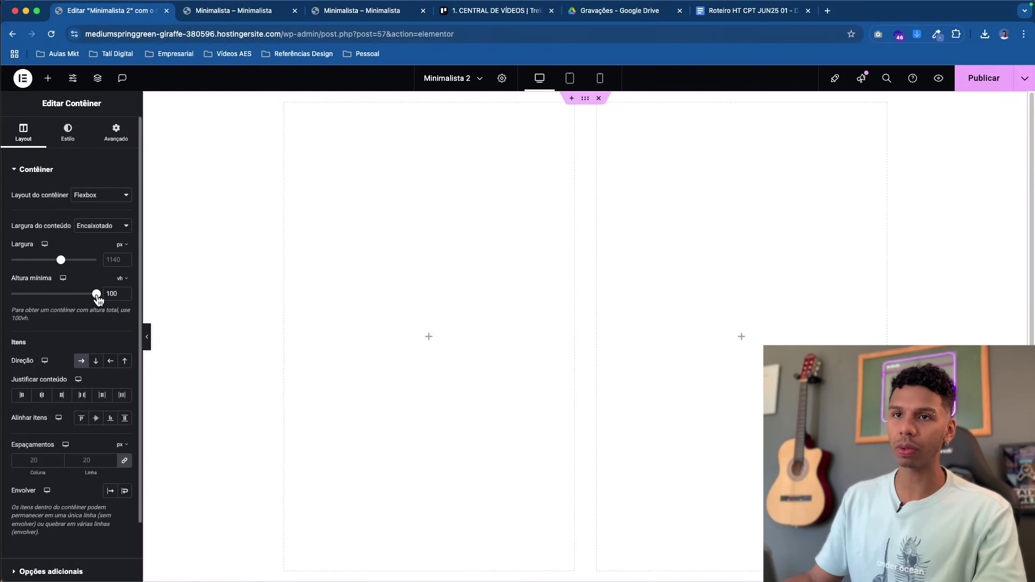
pyautogui.moveTo(98, 299); pyautogui.dragTo(82, 298)
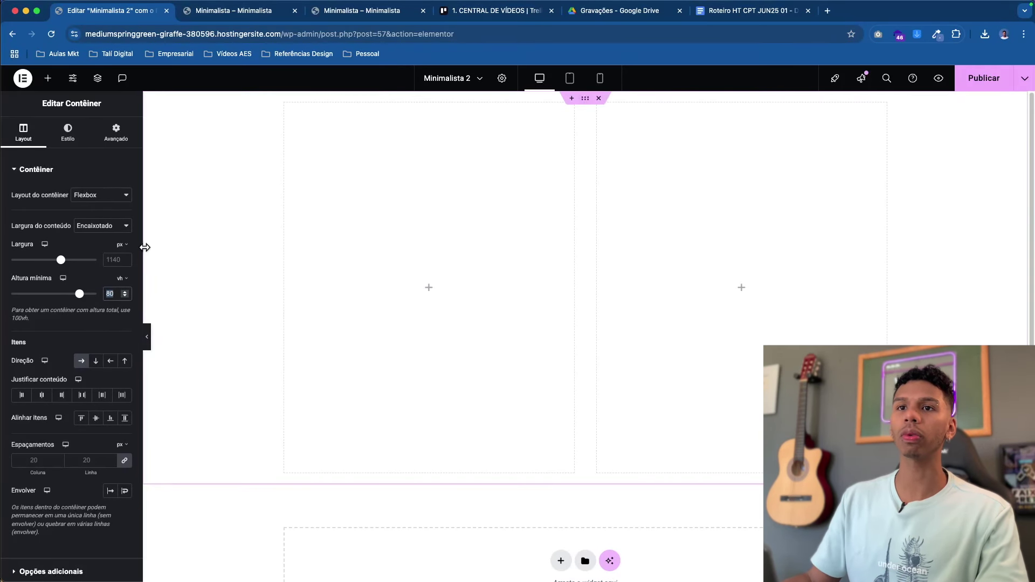
pyautogui.moveTo(61, 260); pyautogui.dragTo(78, 263)
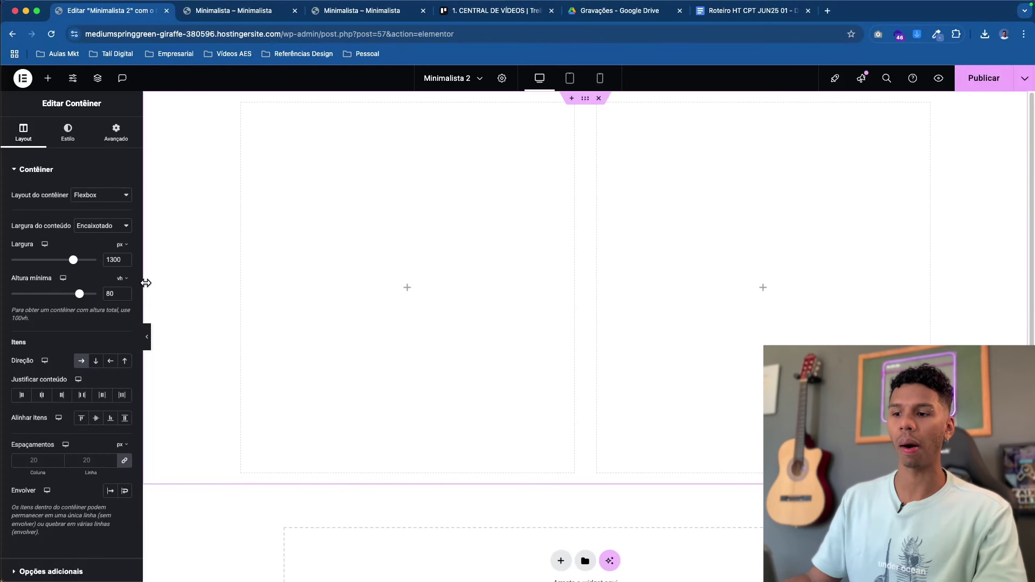
pyautogui.click(984, 78)
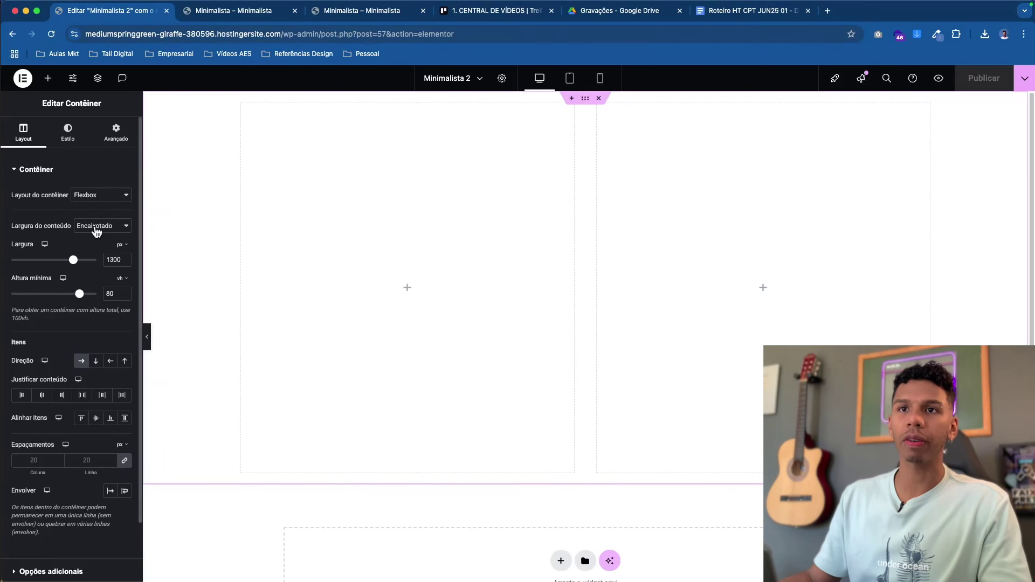
pyautogui.click(47, 79)
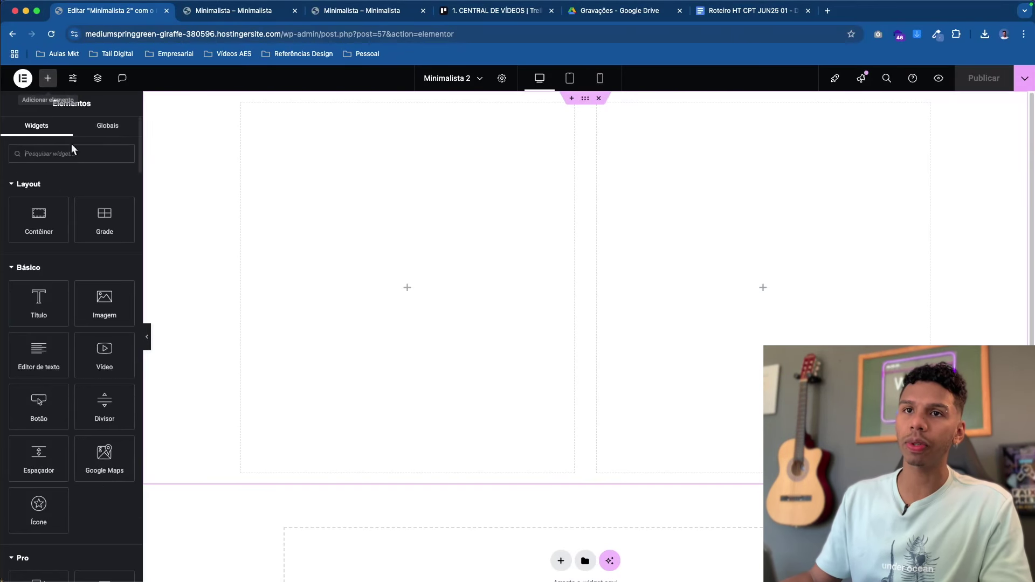
pyautogui.moveTo(105, 302); pyautogui.dragTo(409, 237)
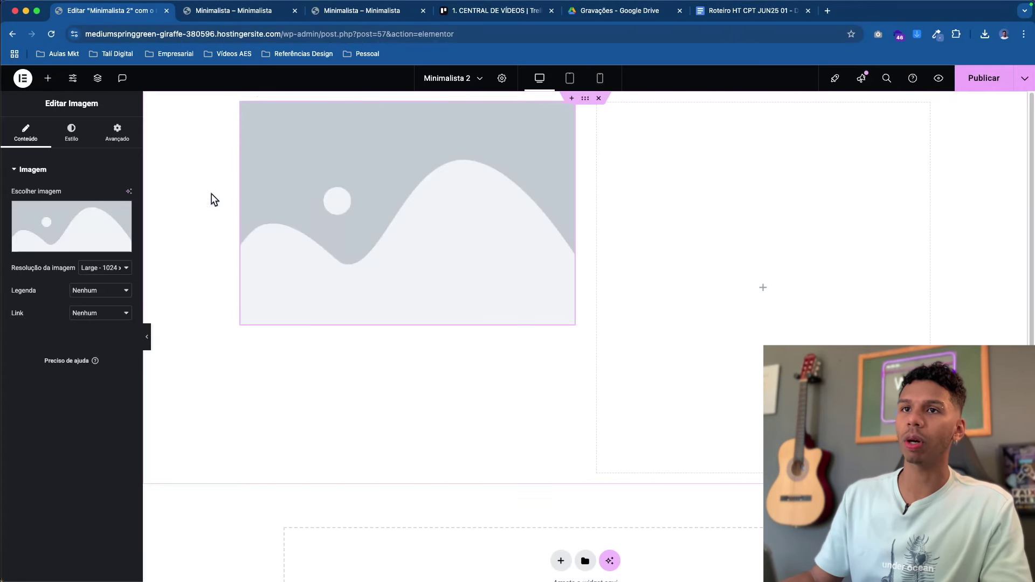
pyautogui.click(47, 78)
pyautogui.moveTo(87, 296); pyautogui.dragTo(696, 270)
pyautogui.click(419, 316)
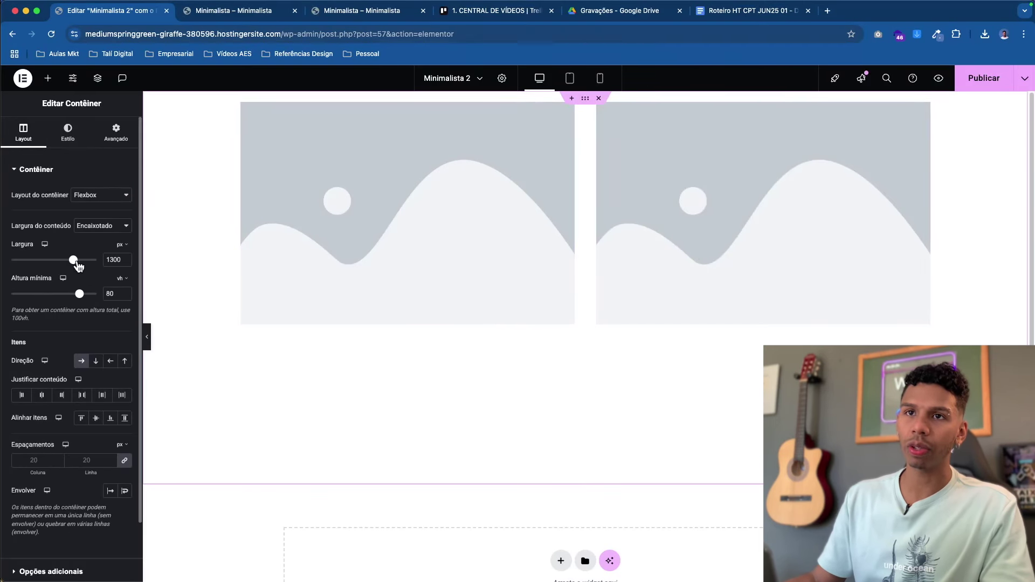
pyautogui.moveTo(74, 264)
pyautogui.mouseDown()
pyautogui.moveTo(62, 264)
pyautogui.moveTo(83, 265)
pyautogui.moveTo(31, 264)
pyautogui.moveTo(81, 266)
pyautogui.mouseUp()
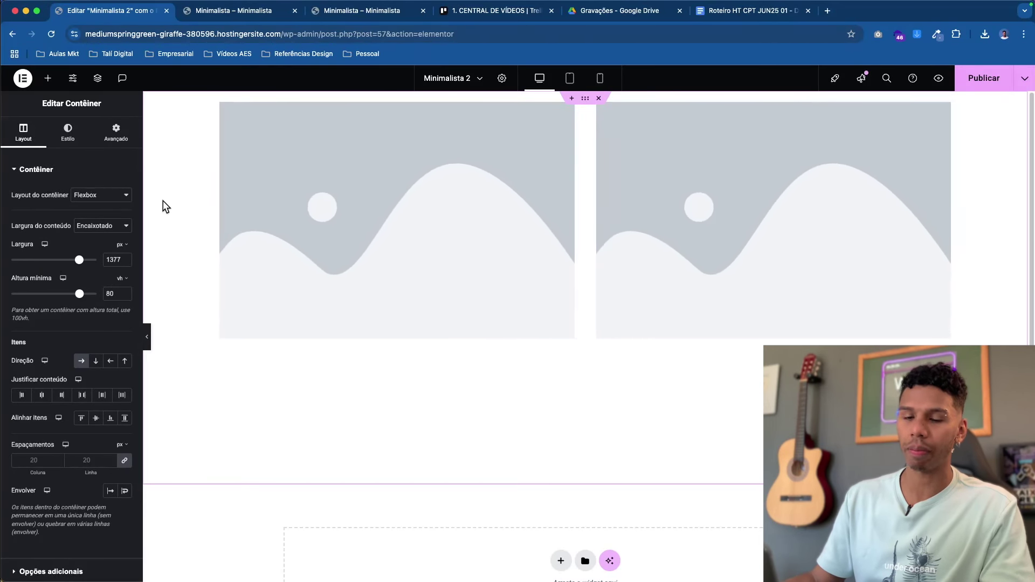
pyautogui.hotkey('alt', 'Tab')
pyautogui.moveTo(149, 211); pyautogui.dragTo(214, 215)
pyautogui.moveTo(126, 264); pyautogui.dragTo(159, 470)
pyautogui.moveTo(979, 179); pyautogui.dragTo(1006, 346)
pyautogui.press('Escape')
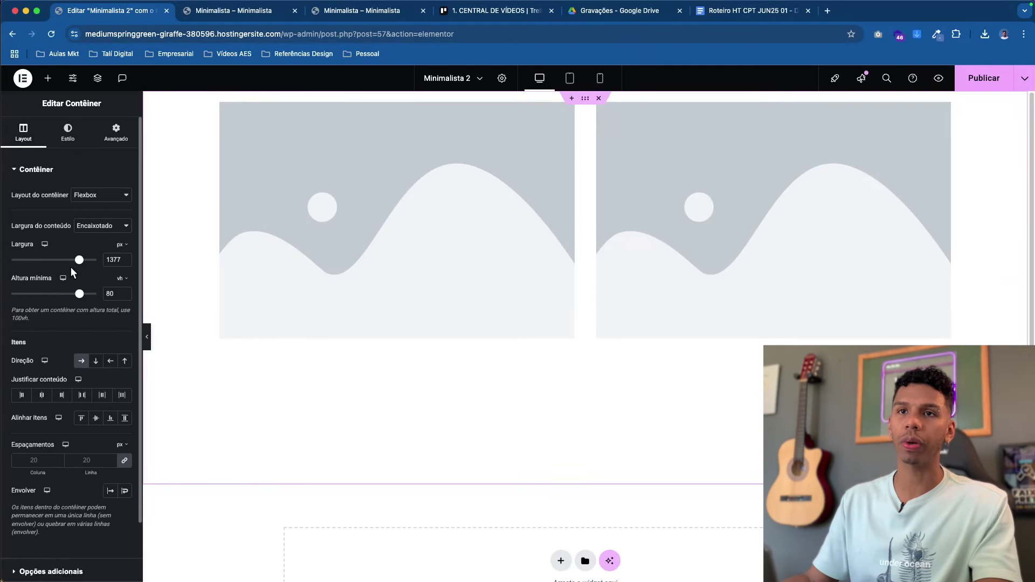
pyautogui.moveTo(80, 261)
pyautogui.mouseDown()
pyautogui.moveTo(48, 260)
pyautogui.moveTo(97, 261)
pyautogui.moveTo(67, 261)
pyautogui.mouseUp()
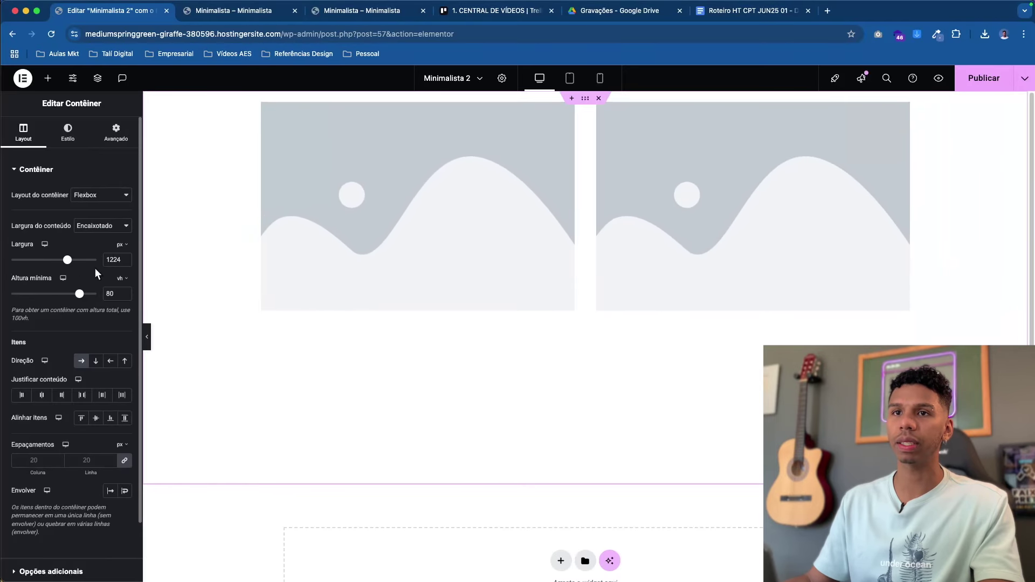
pyautogui.write('1300')
pyautogui.rightClick(307, 204)
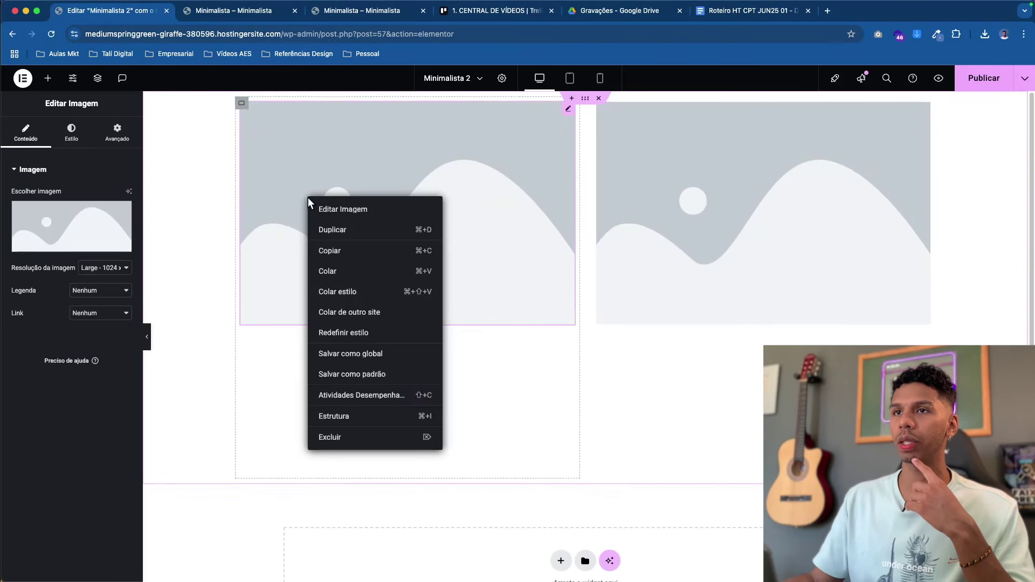
pyautogui.click(393, 437)
pyautogui.rightClick(634, 247)
pyautogui.click(672, 481)
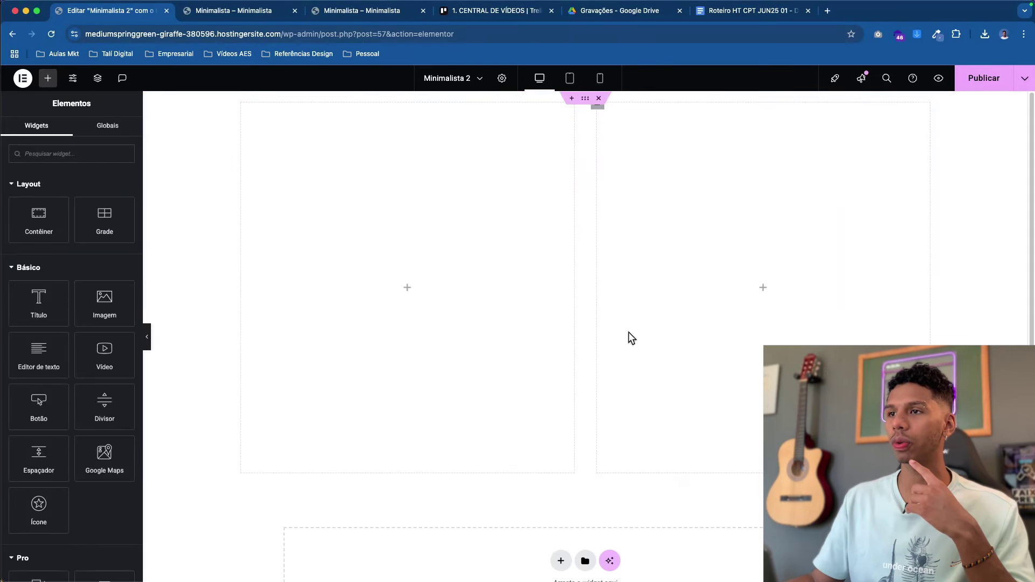
pyautogui.click(982, 80)
# - Confirm on the live reference page that the Workshop heading is a single image
pyautogui.hotkey('ctrl', 'Tab')
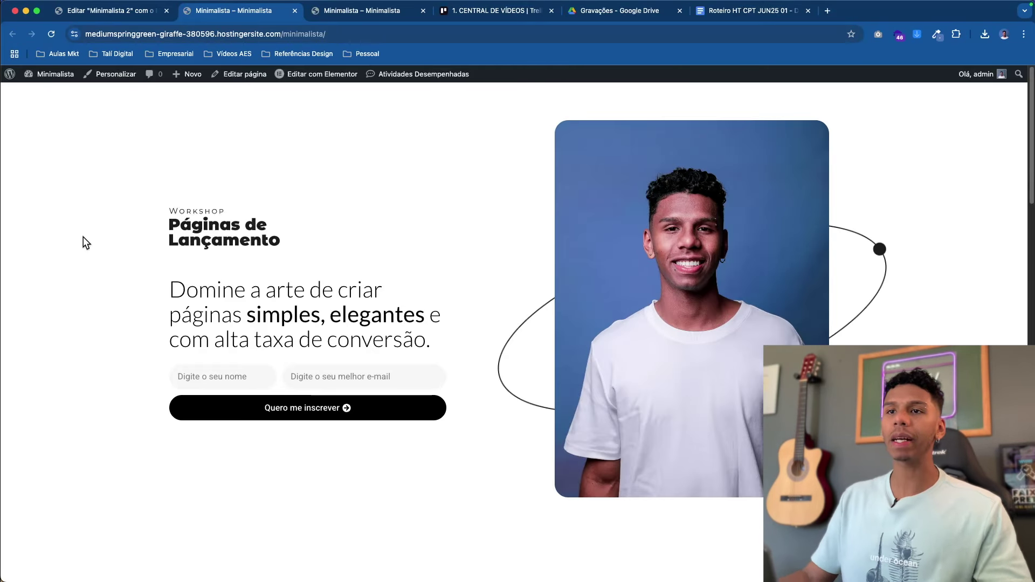
pyautogui.moveTo(218, 248); pyautogui.dragTo(518, 148)
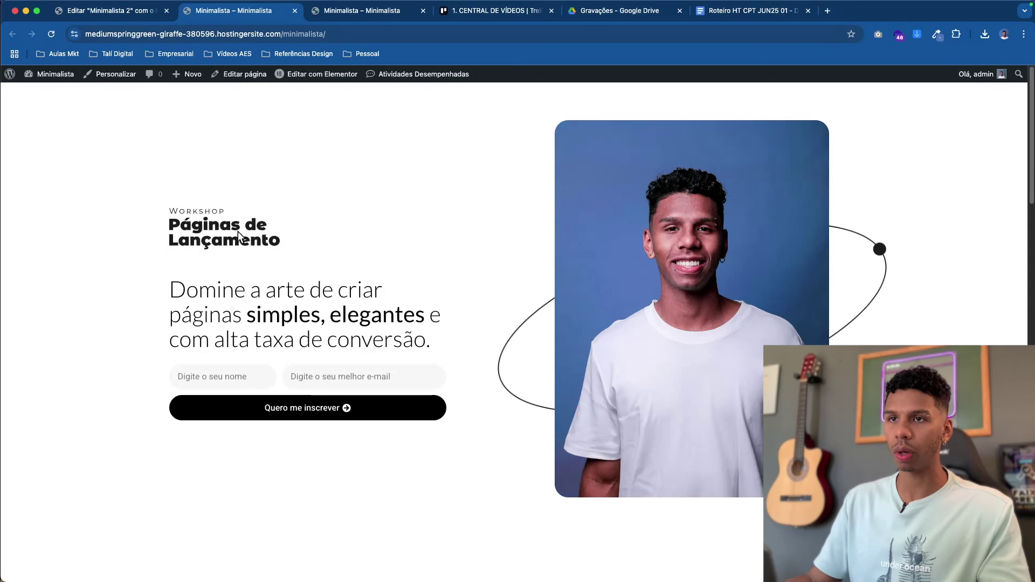
pyautogui.moveTo(201, 229); pyautogui.dragTo(324, 137)
pyautogui.click(116, 11)
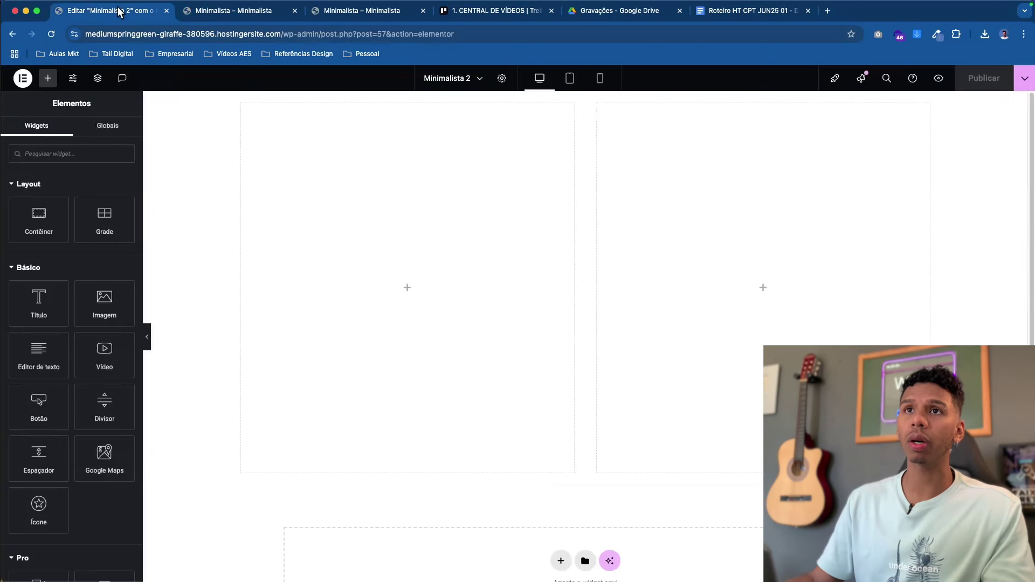
# - Add an Image widget and a Text Editor paragraph to the empty left column
pyautogui.moveTo(95, 306); pyautogui.dragTo(375, 210)
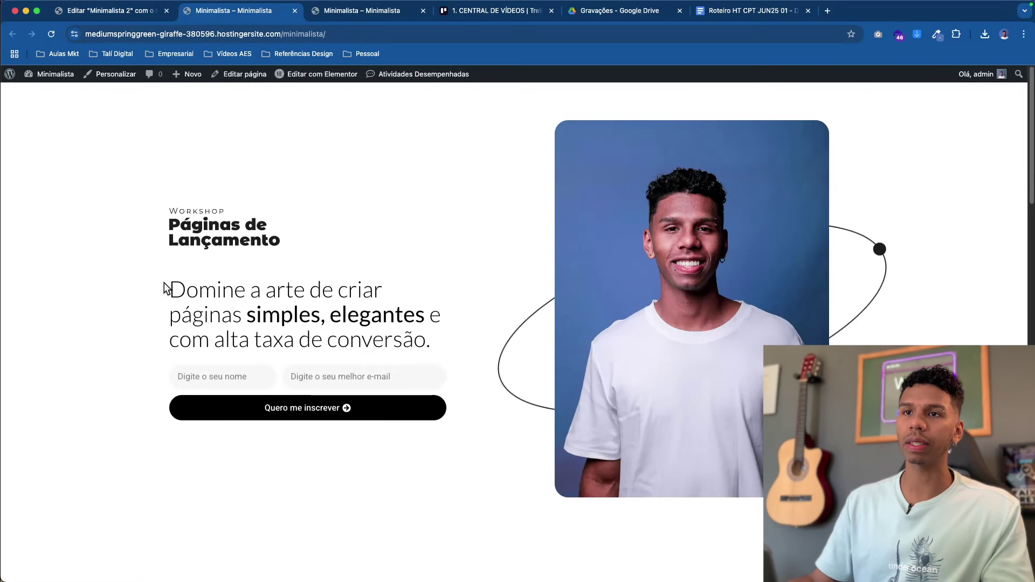
pyautogui.moveTo(164, 288)
pyautogui.mouseDown()
pyautogui.moveTo(443, 330)
pyautogui.moveTo(425, 339)
pyautogui.moveTo(432, 346)
pyautogui.moveTo(170, 294)
pyautogui.mouseUp()
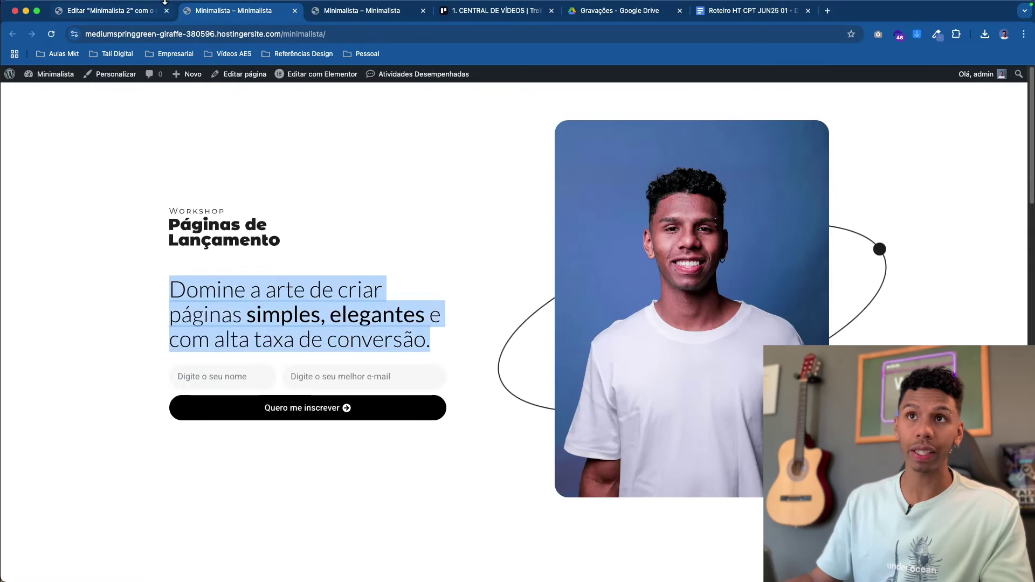
pyautogui.click(121, 12)
pyautogui.click(48, 78)
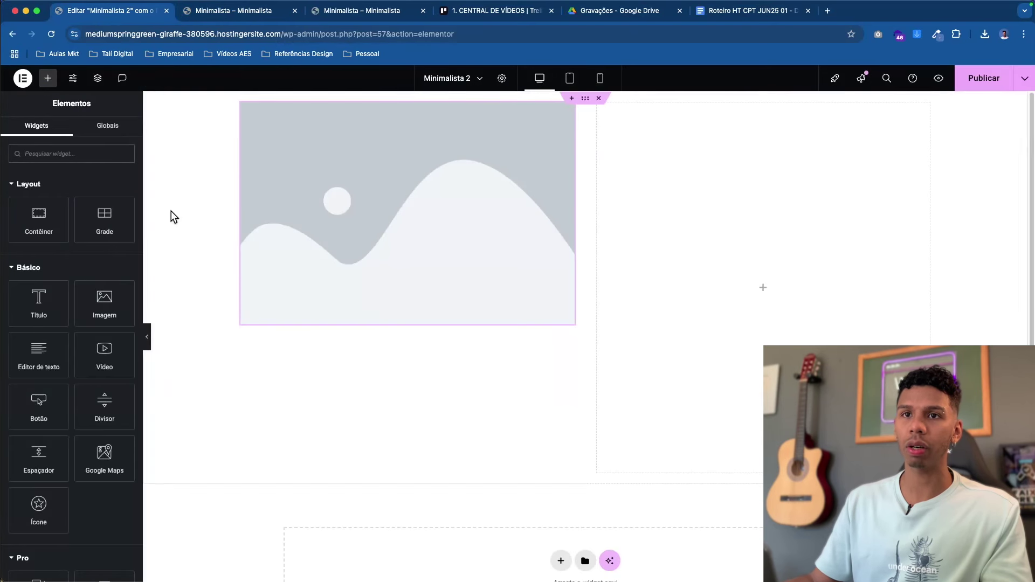
pyautogui.moveTo(30, 358); pyautogui.dragTo(356, 323)
# - Add a Título widget to the left column, then delete it again
pyautogui.click(48, 78)
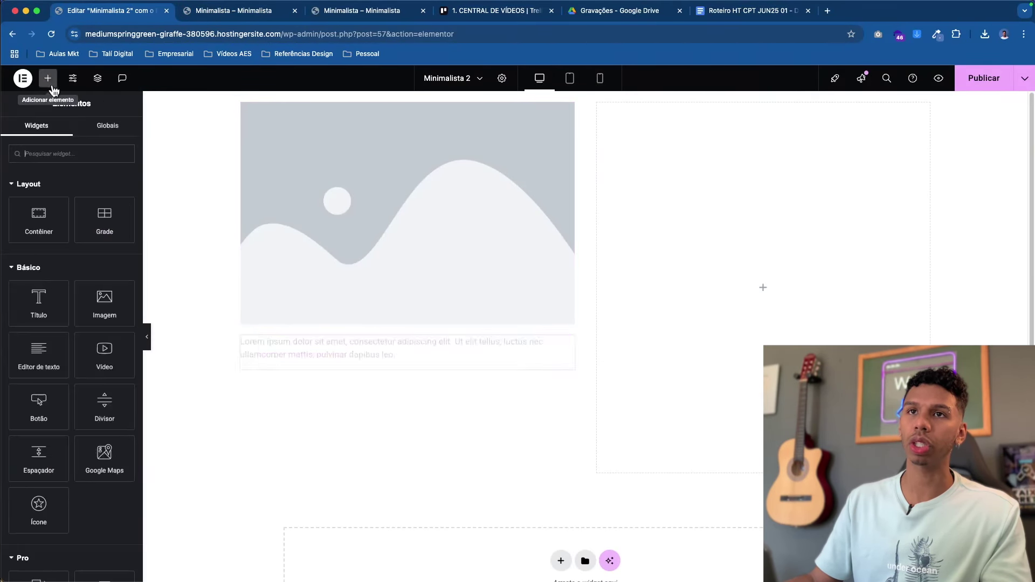
pyautogui.moveTo(38, 302); pyautogui.dragTo(338, 326)
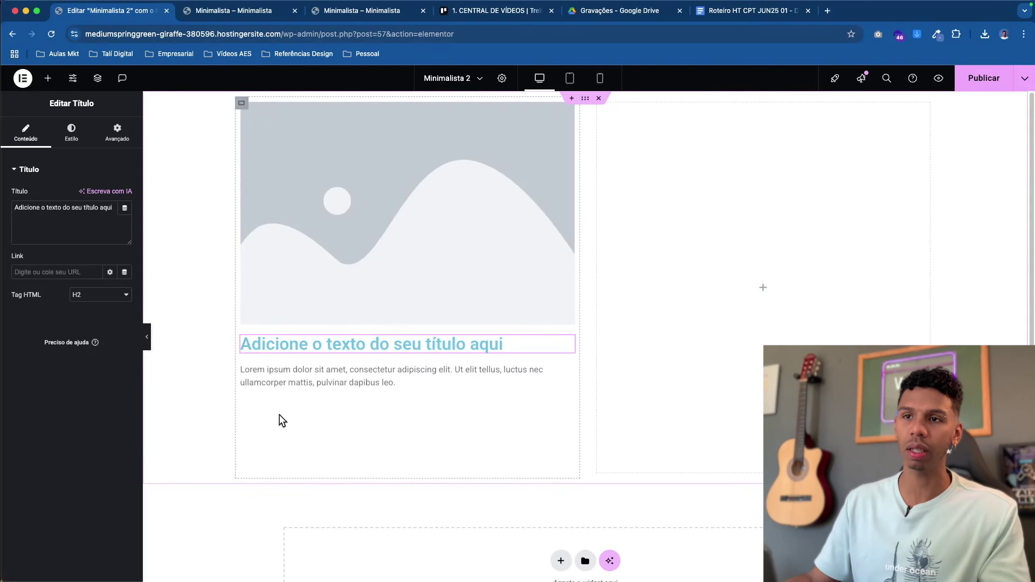
pyautogui.click(302, 384)
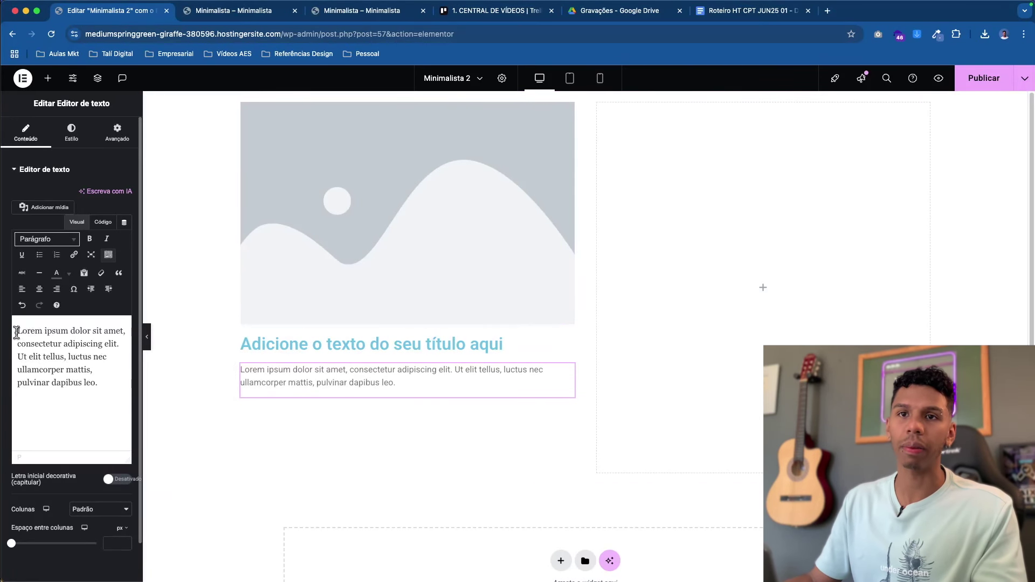
pyautogui.moveTo(18, 331); pyautogui.dragTo(65, 343)
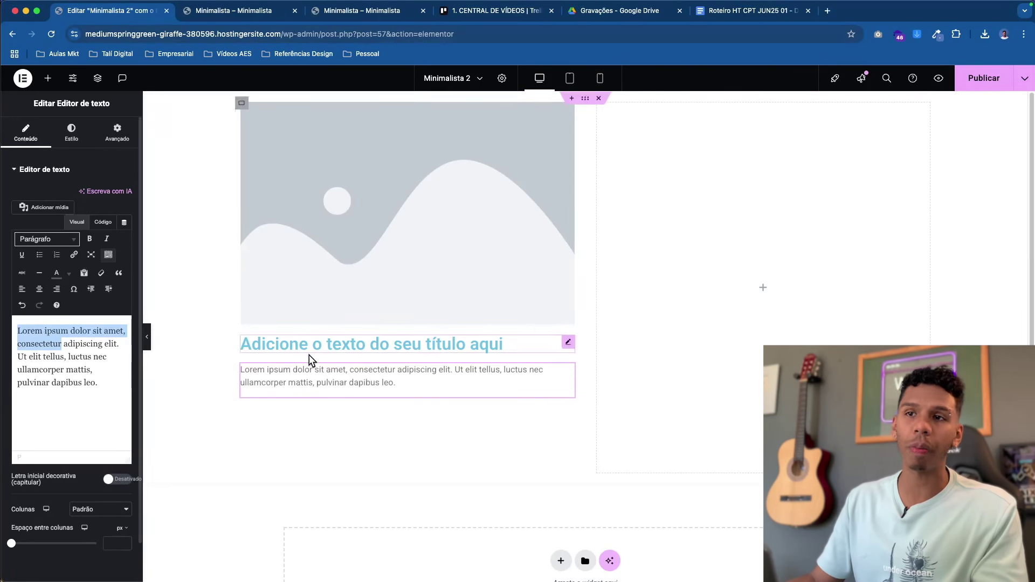
pyautogui.click(270, 343)
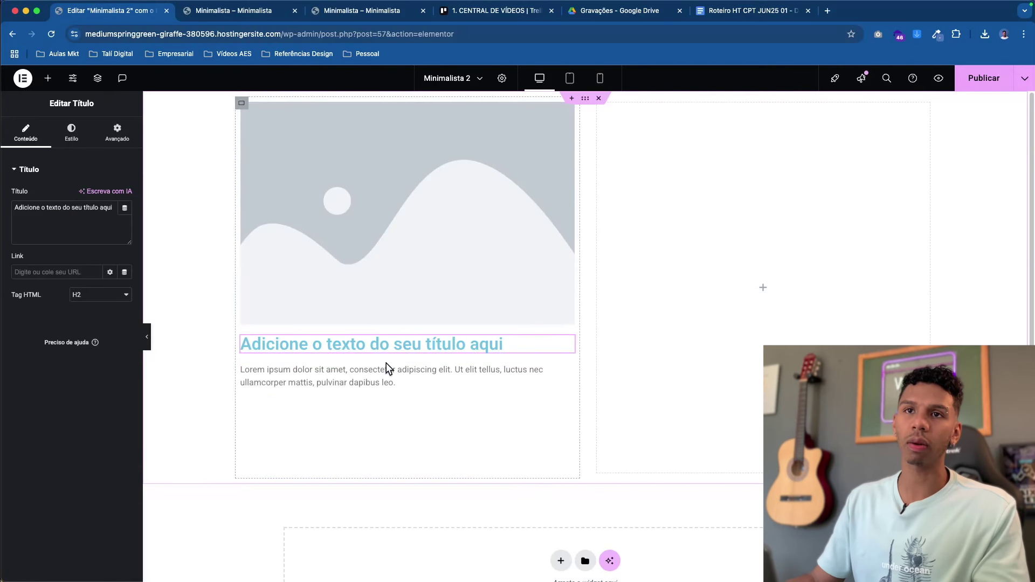
pyautogui.rightClick(298, 350)
pyautogui.click(324, 564)
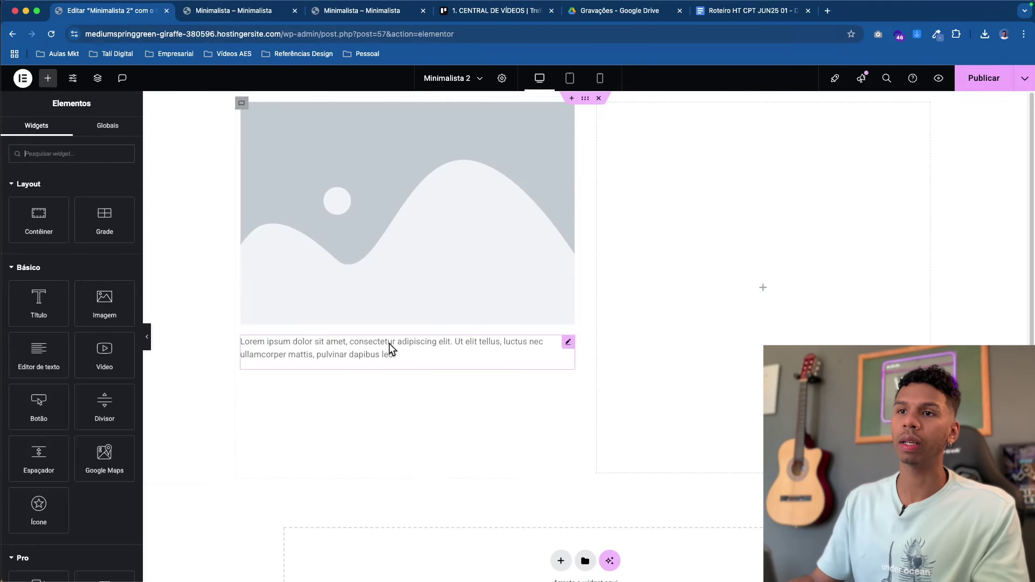
pyautogui.click(338, 347)
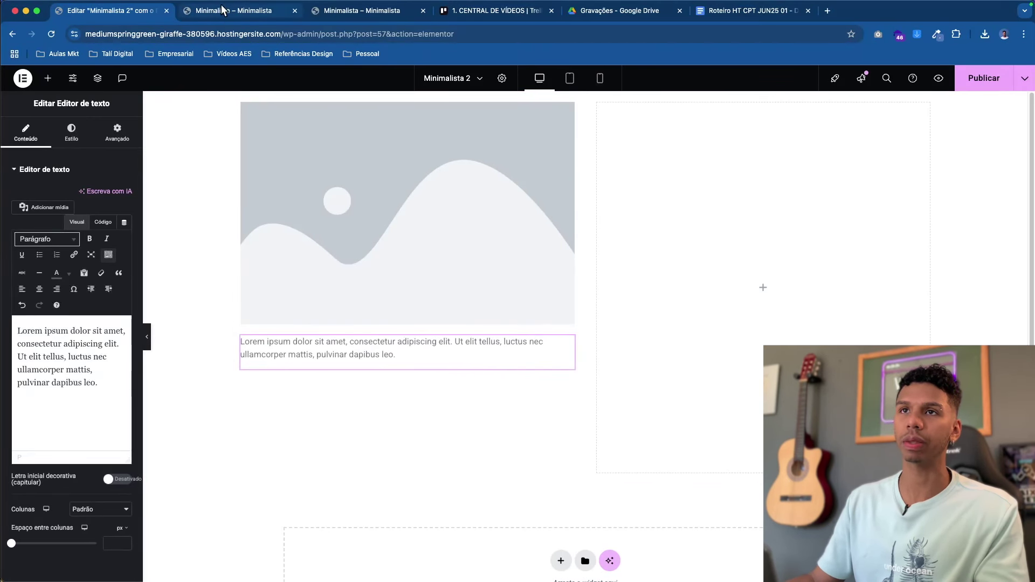
# - Search the widgets for 'for' and add a Formulário widget below the paragraph
pyautogui.click(48, 78)
pyautogui.click(232, 10)
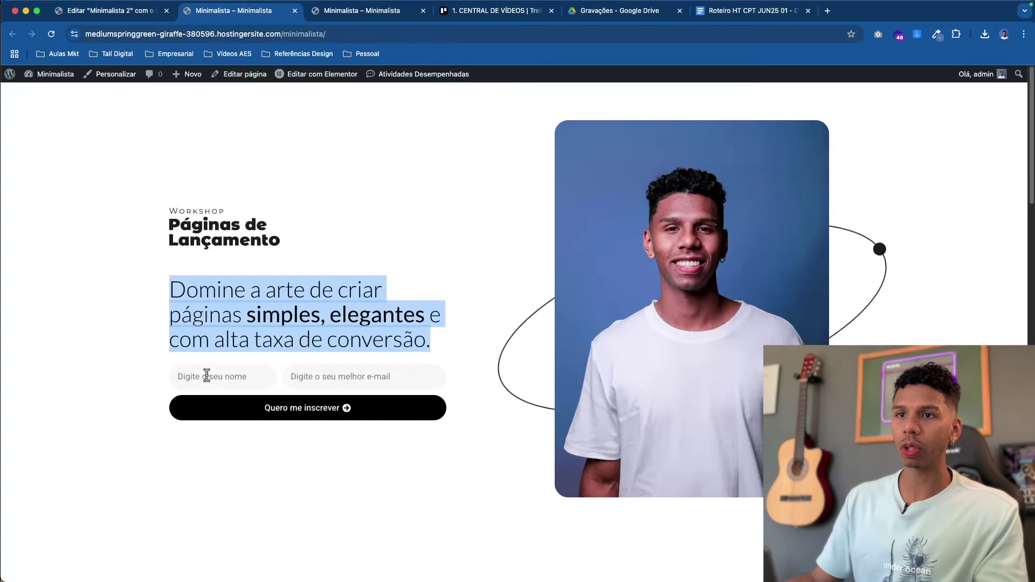
pyautogui.click(331, 376)
pyautogui.click(195, 360)
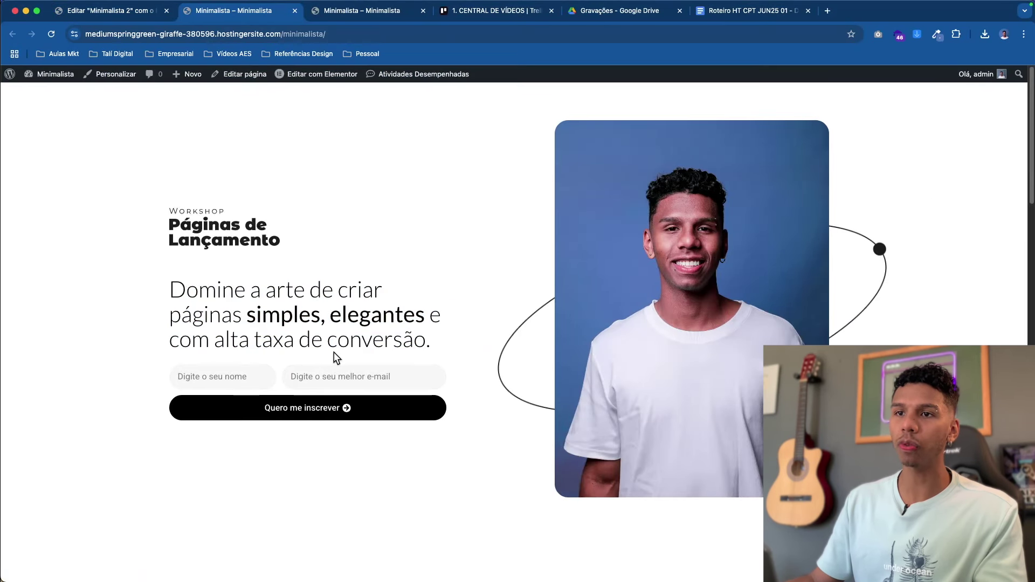
pyautogui.click(159, 10)
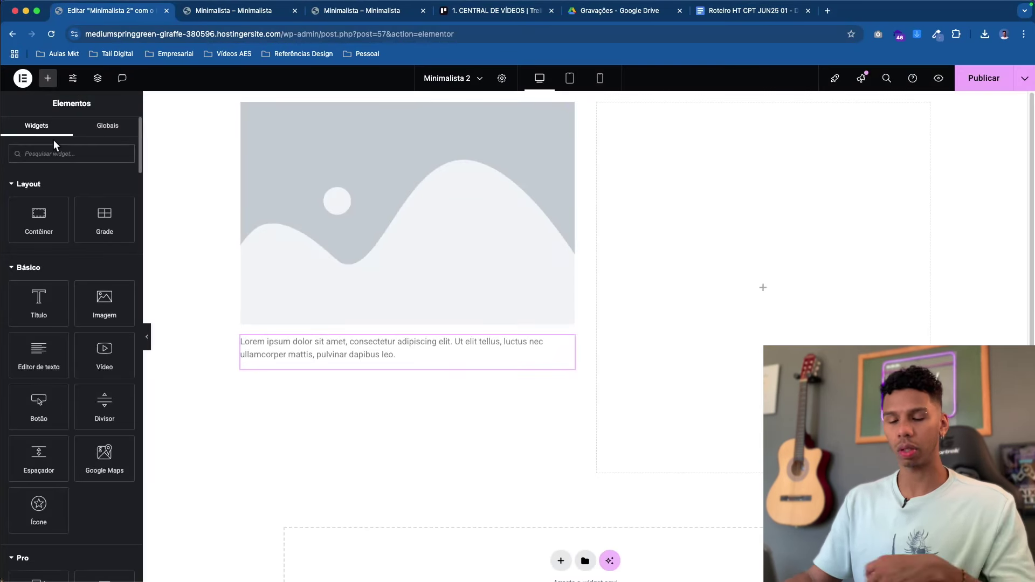
pyautogui.click(54, 153)
pyautogui.write('for')
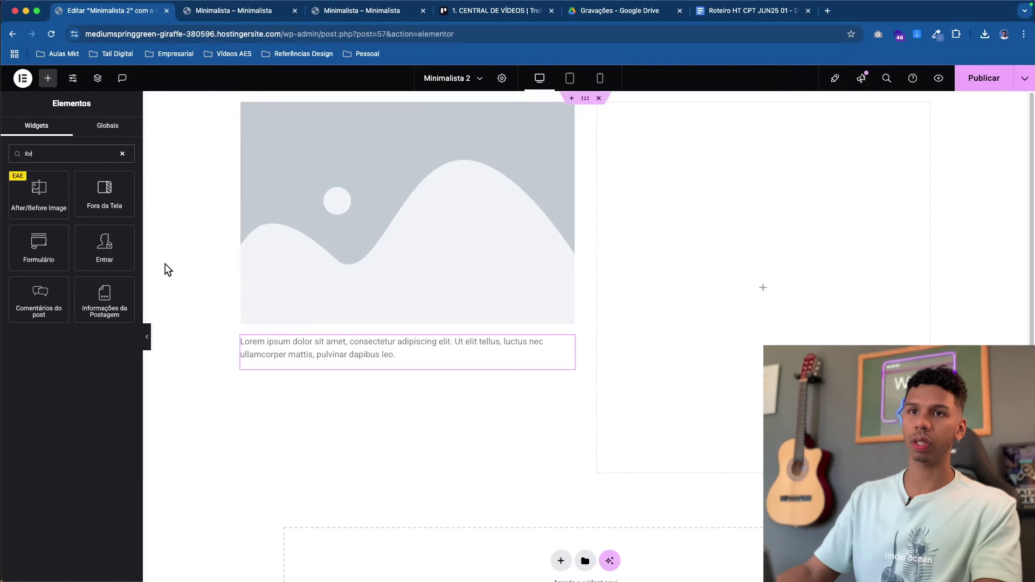
pyautogui.moveTo(39, 248); pyautogui.dragTo(405, 364)
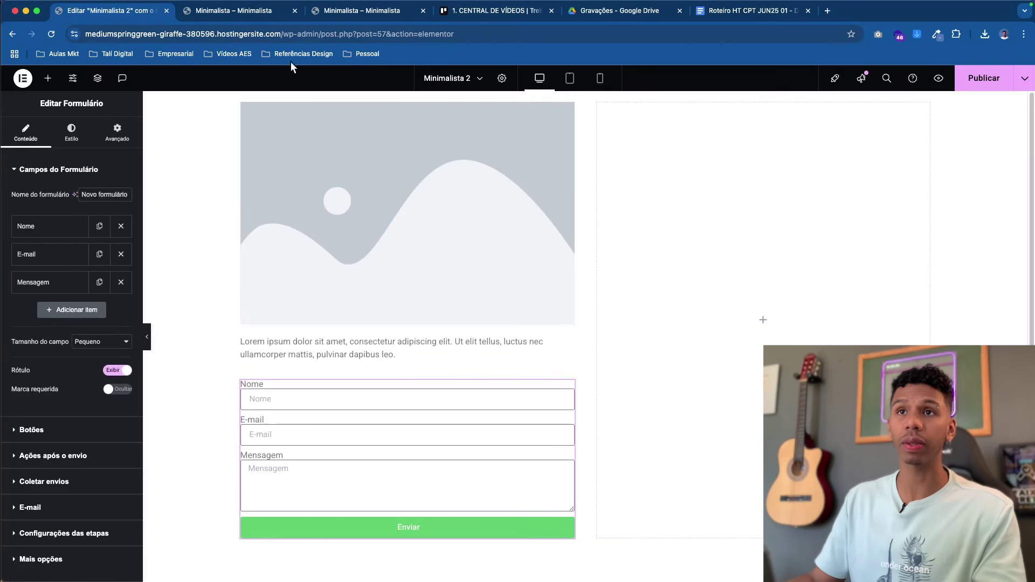
pyautogui.click(264, 10)
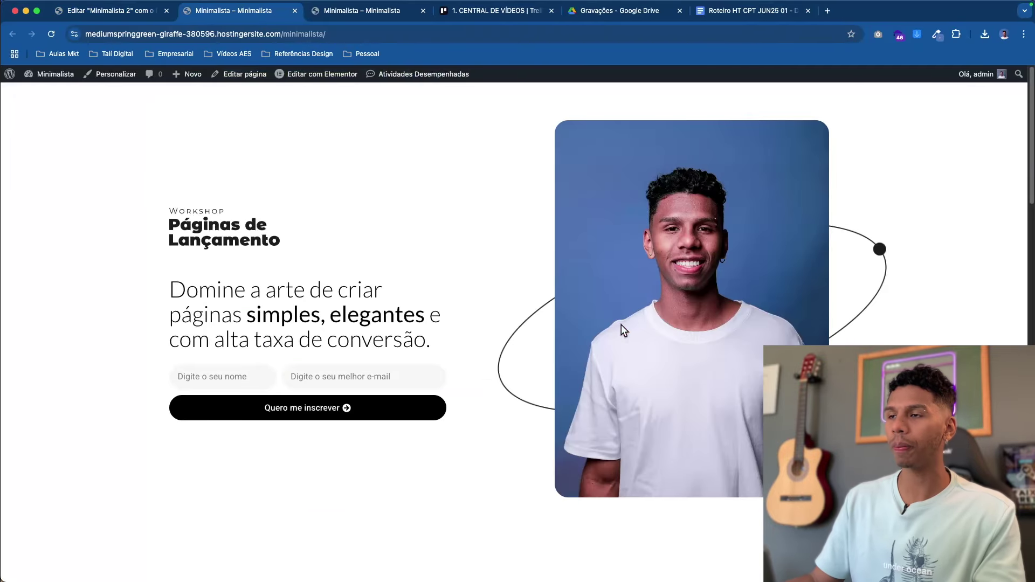
pyautogui.scroll(-5, 620, 327)
pyautogui.scroll(5, 545, 358)
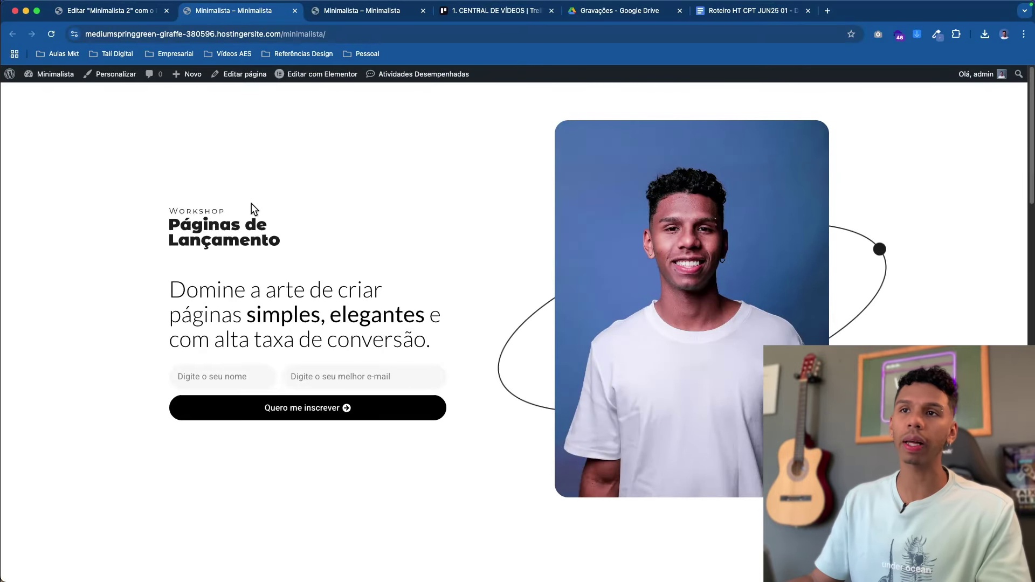
pyautogui.scroll(-4, 256, 183)
pyautogui.scroll(4, 462, 327)
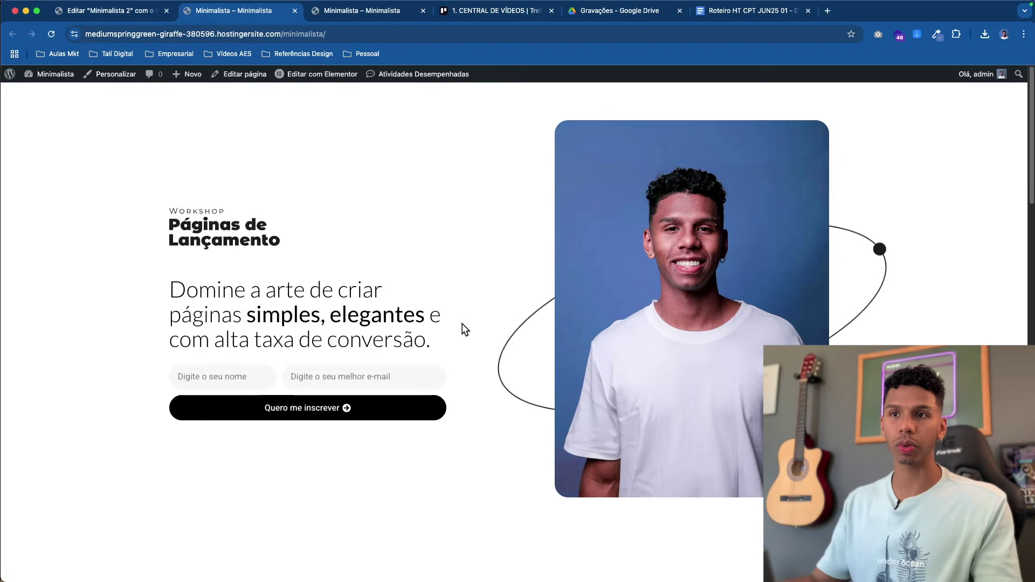
pyautogui.click(220, 376)
pyautogui.click(333, 344)
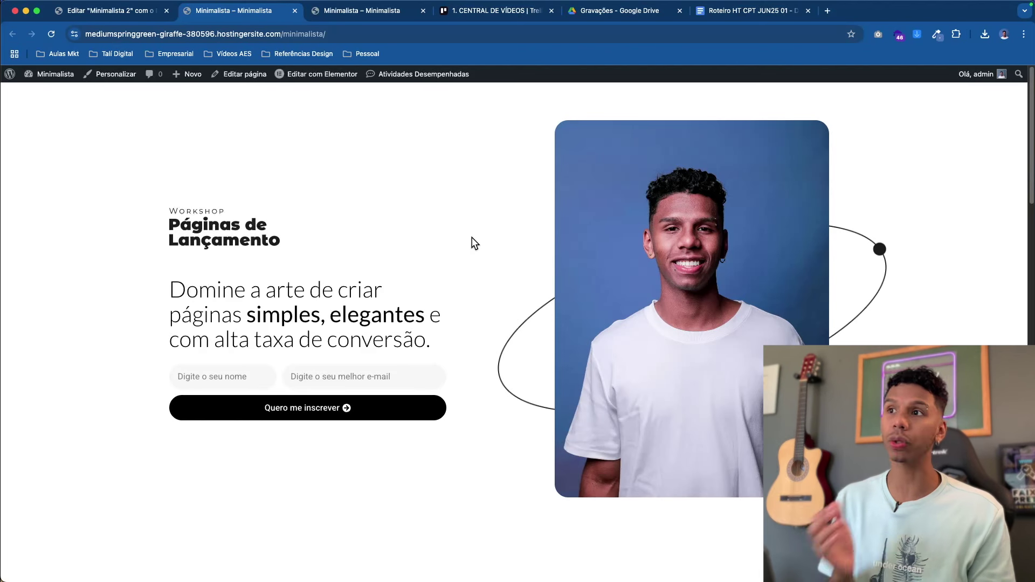
pyautogui.scroll(-2, 221, 377)
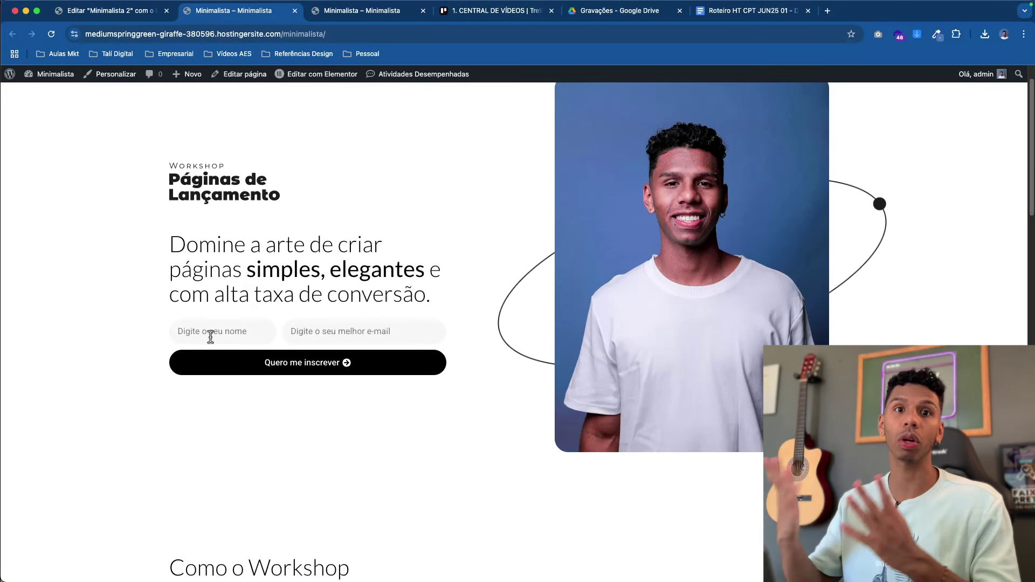
pyautogui.scroll(-10, 515, 241)
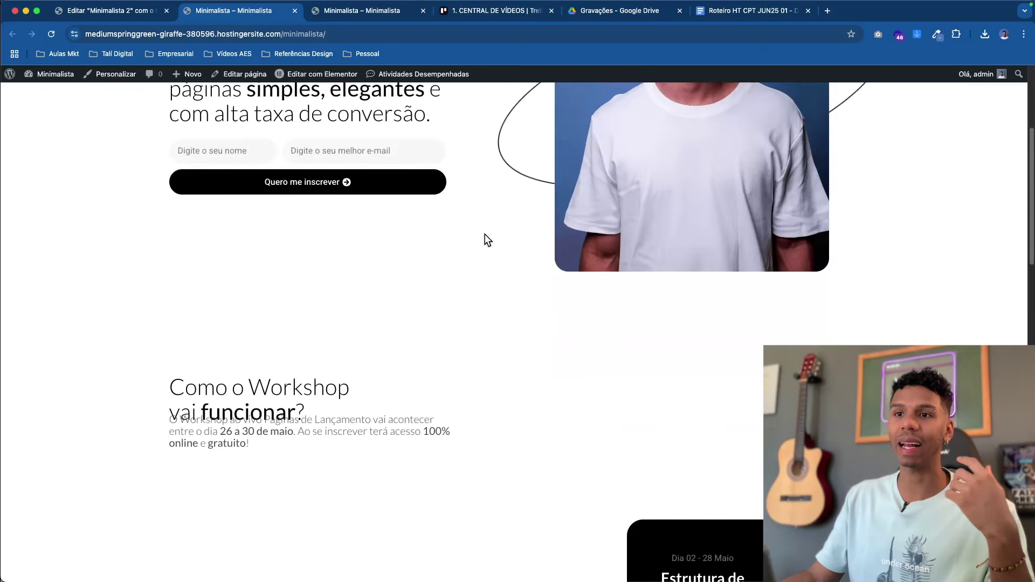
pyautogui.scroll(-9, 535, 265)
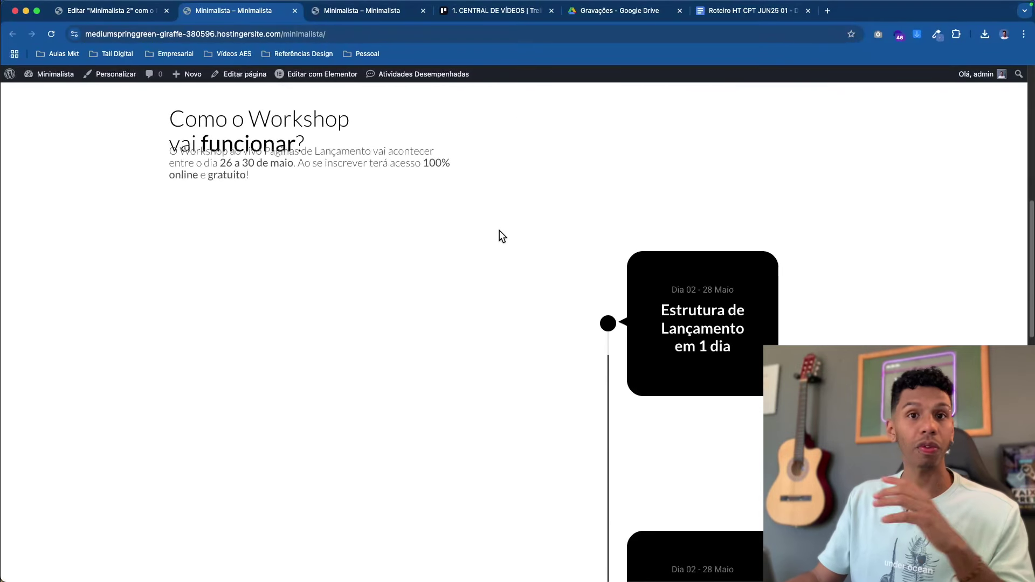
pyautogui.scroll(-12, 539, 264)
pyautogui.scroll(20, 427, 227)
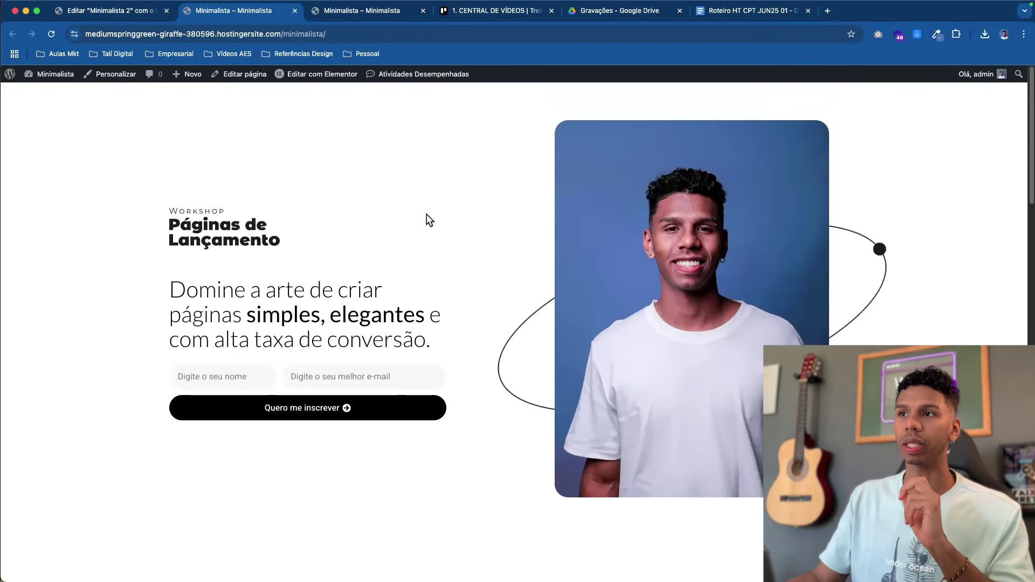
pyautogui.click(116, 16)
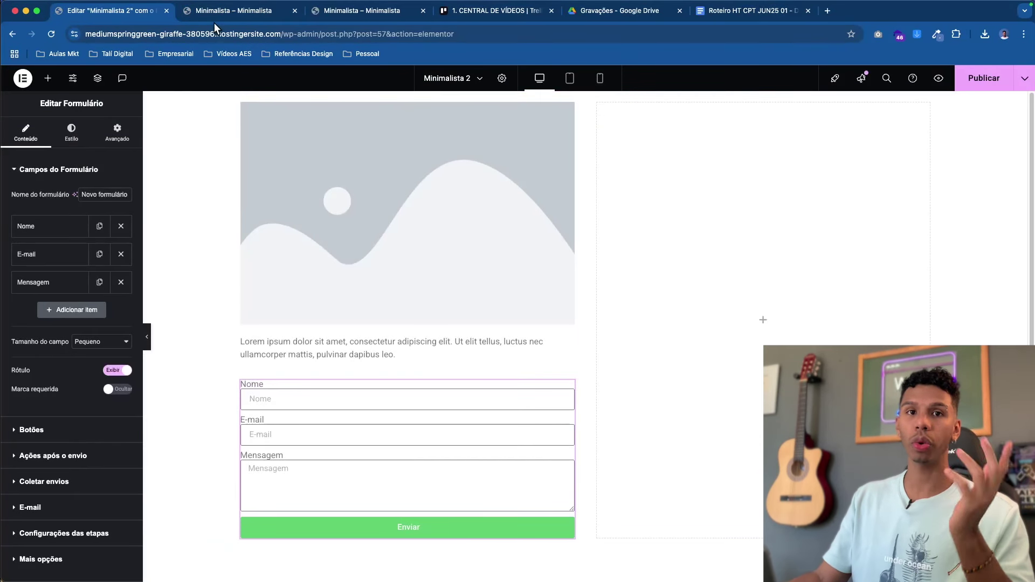
# - Replace the placeholder image with the Layer-1.png heading graphic from the media library
pyautogui.click(443, 202)
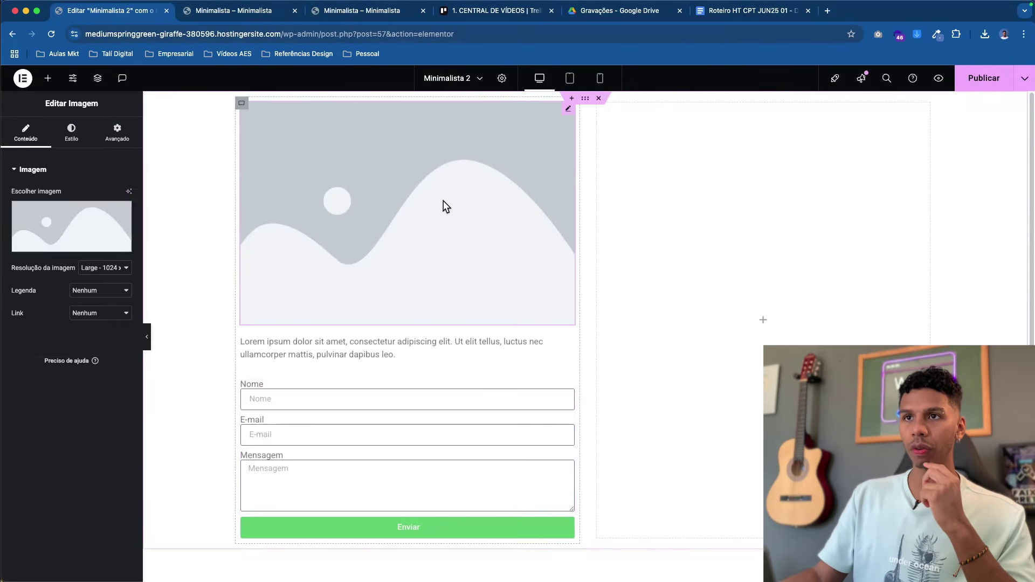
pyautogui.click(58, 244)
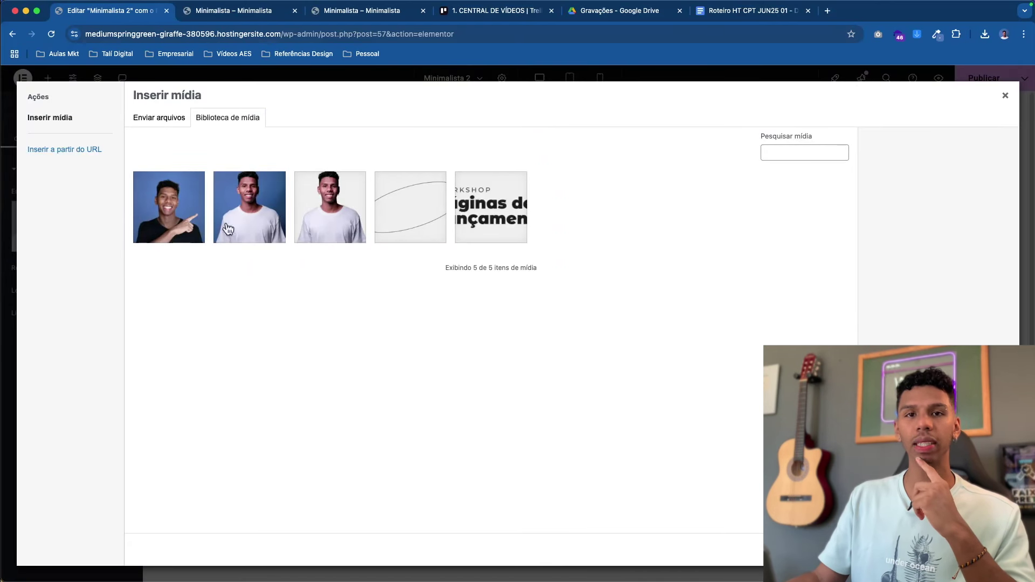
pyautogui.click(481, 209)
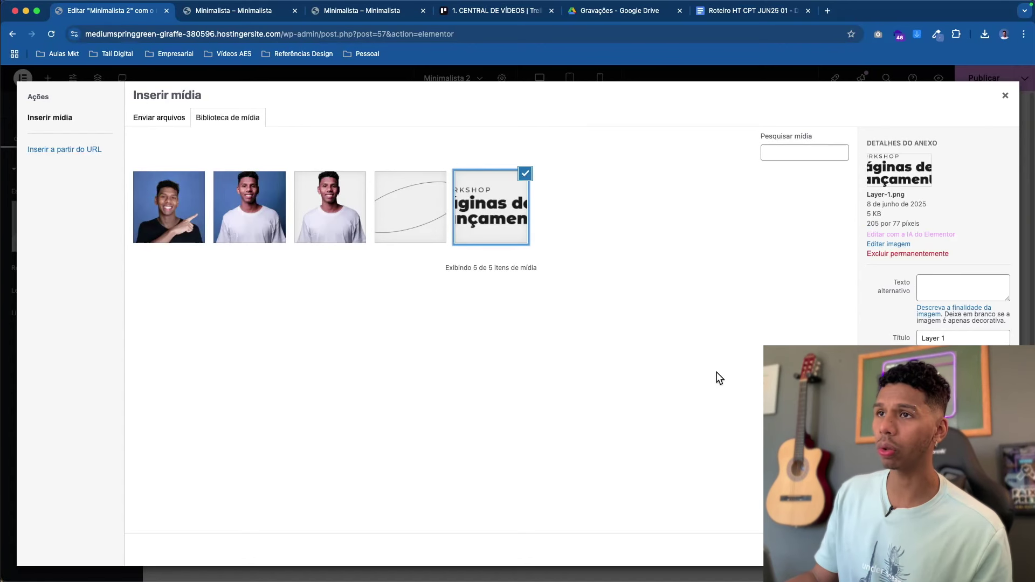
pyautogui.click(987, 550)
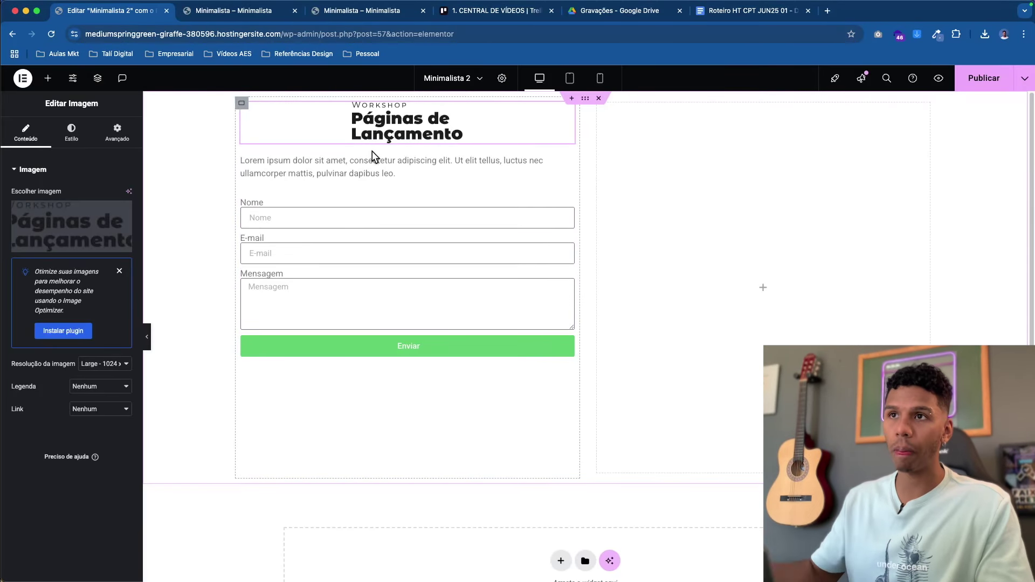
# - Left-align the heading image and select the headline text on the live reference page
pyautogui.click(80, 137)
pyautogui.click(96, 194)
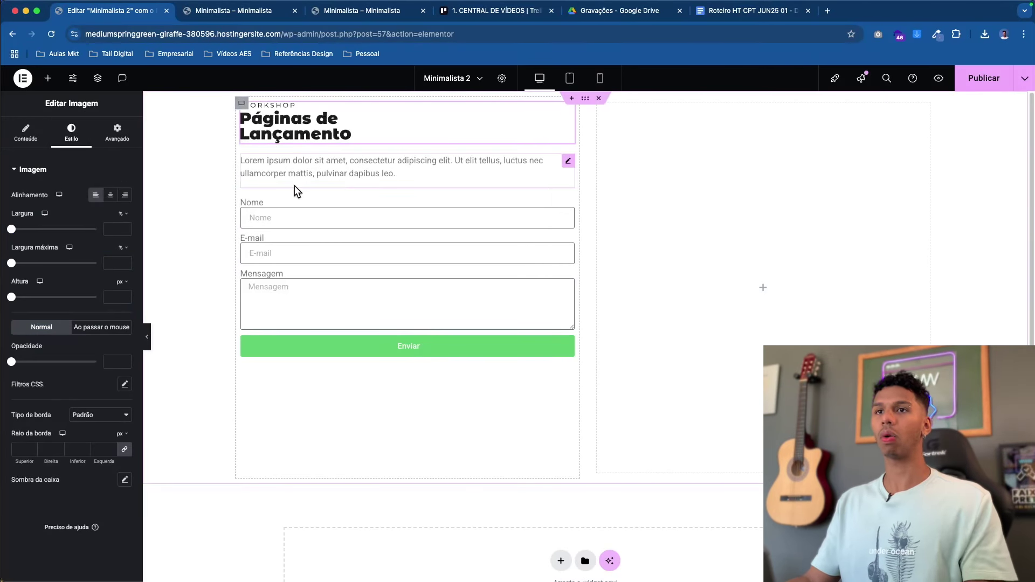
pyautogui.click(216, 14)
pyautogui.click(138, 12)
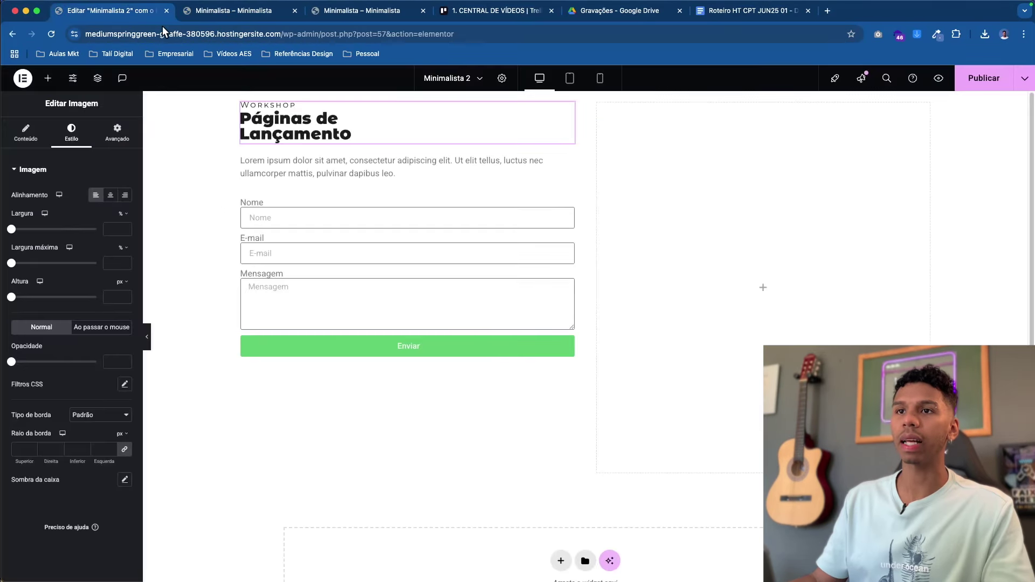
pyautogui.hotkey('ctrl', 'Tab')
pyautogui.moveTo(451, 349); pyautogui.dragTo(183, 294)
pyautogui.press('cmd+c')
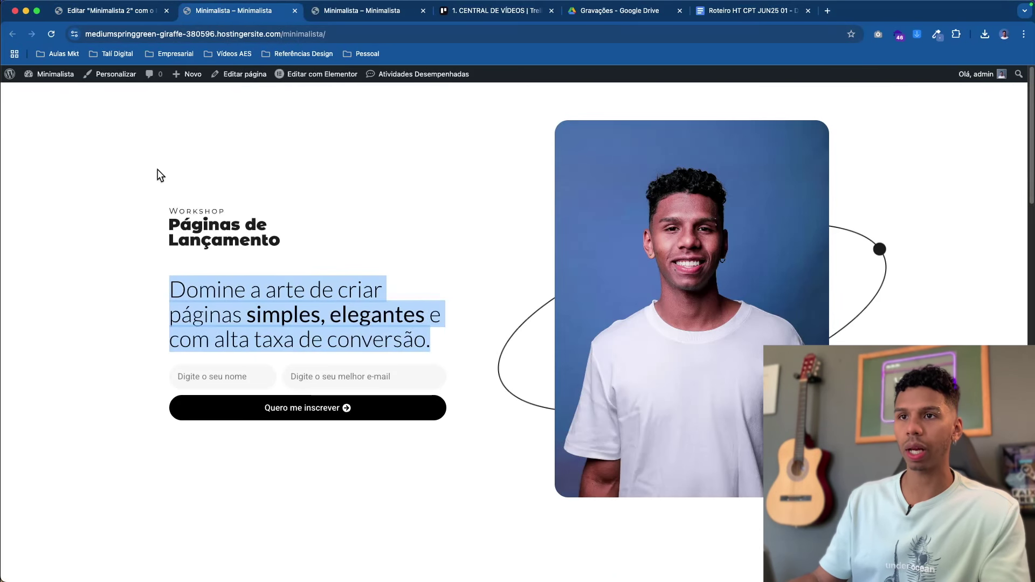
# - Paste the copied headline over the Lorem ipsum paragraph text
pyautogui.hotkey('ctrl', 'shift', 'Tab')
pyautogui.click(309, 167)
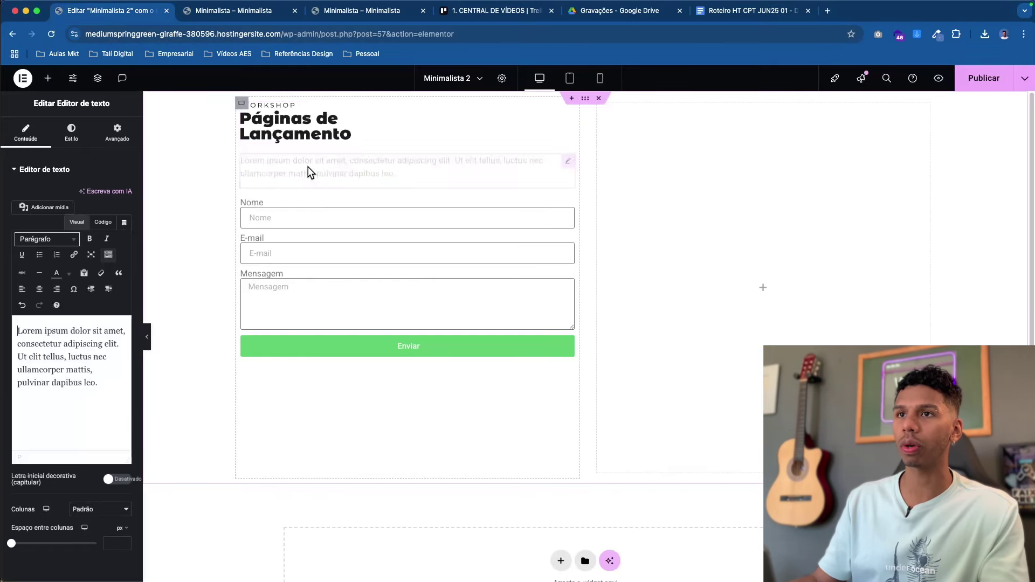
pyautogui.tripleClick(70, 343)
pyautogui.press('cmd+v')
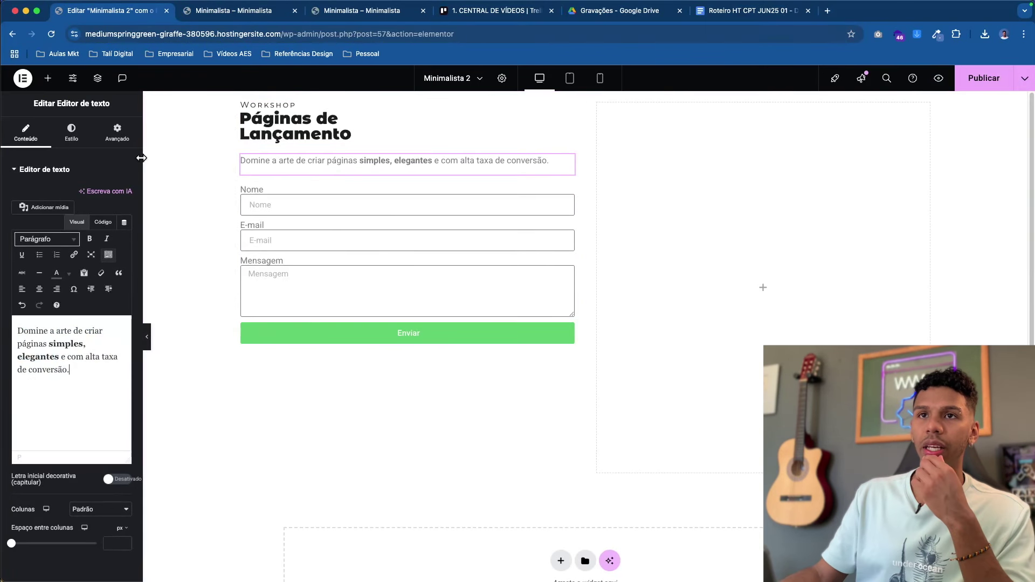
# - Set the paragraph's typography font family to Lato
pyautogui.click(69, 136)
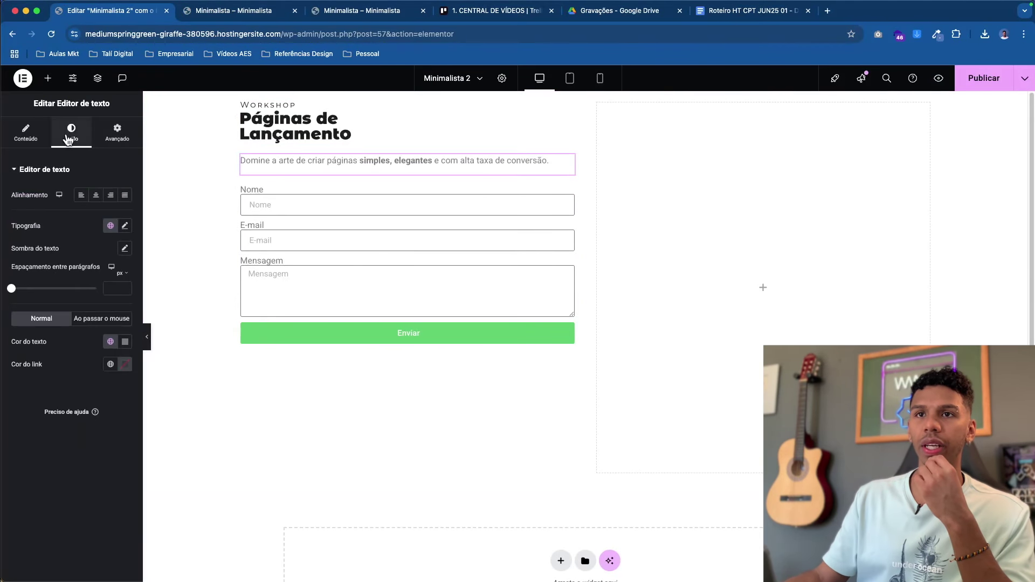
pyautogui.click(125, 225)
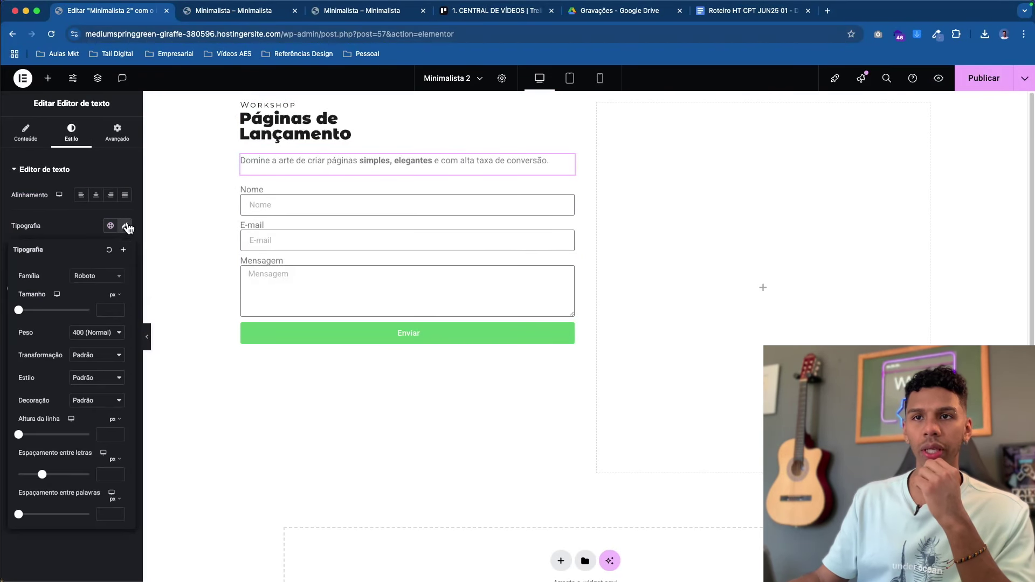
pyautogui.click(89, 276)
pyautogui.write('laato')
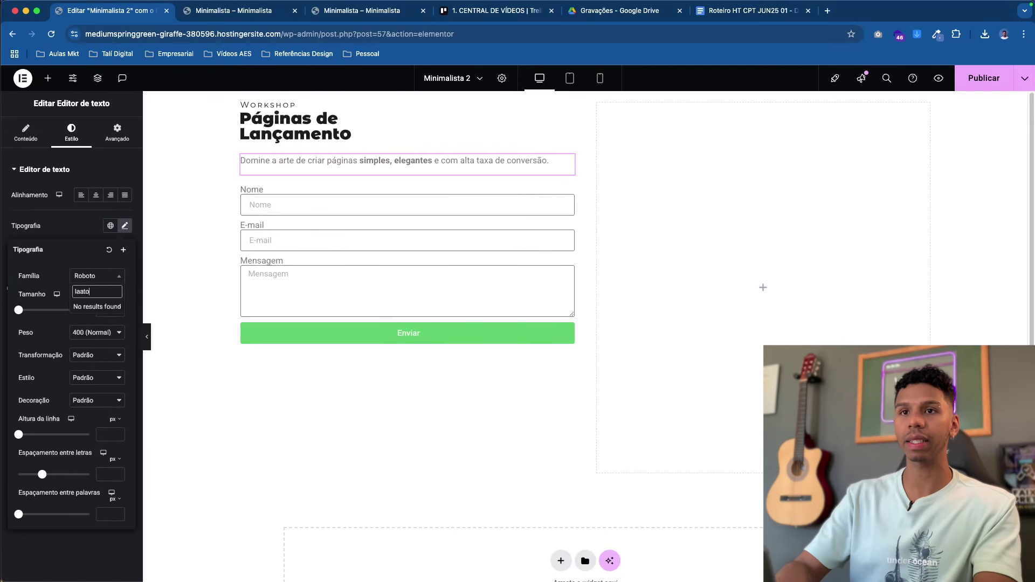
pyautogui.press('BackSpace')
pyautogui.write('to')
pyautogui.press('Return')
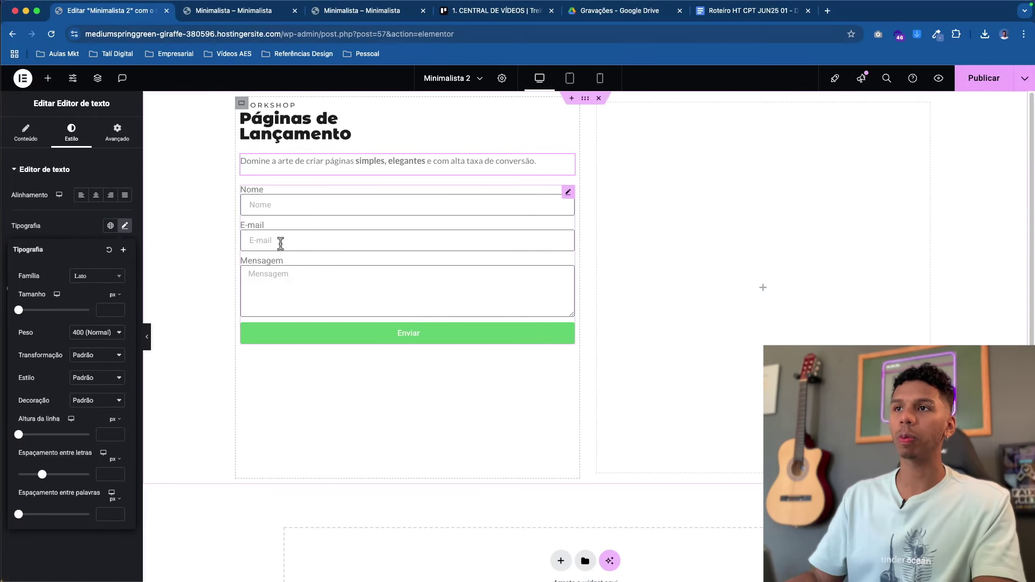
pyautogui.click(104, 238)
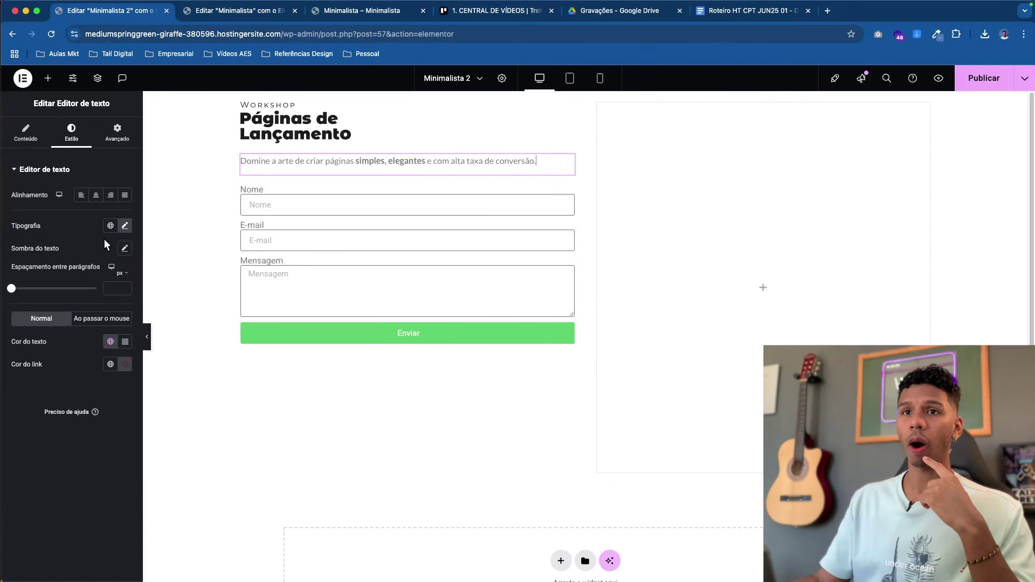
pyautogui.click(125, 225)
# - Set the headline to 42px, weight 300 light, with 1.2em line height
pyautogui.moveTo(30, 313); pyautogui.dragTo(33, 311)
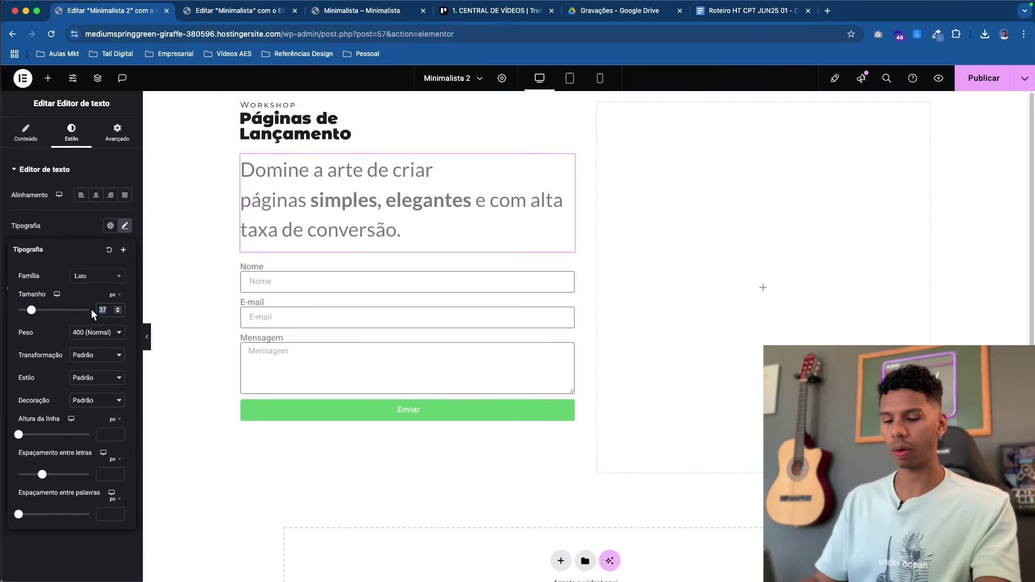
pyautogui.write('42')
pyautogui.click(91, 332)
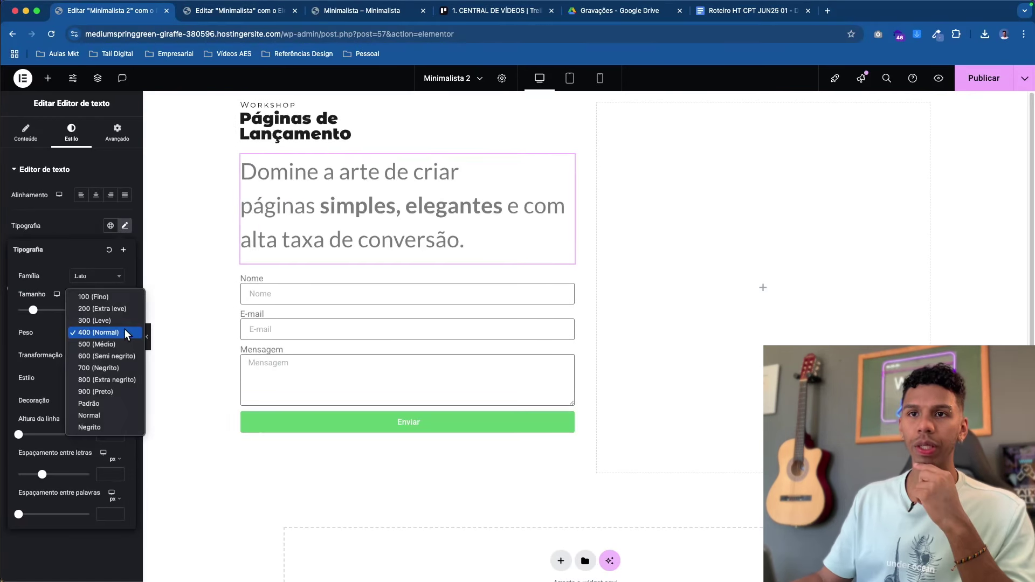
pyautogui.click(100, 320)
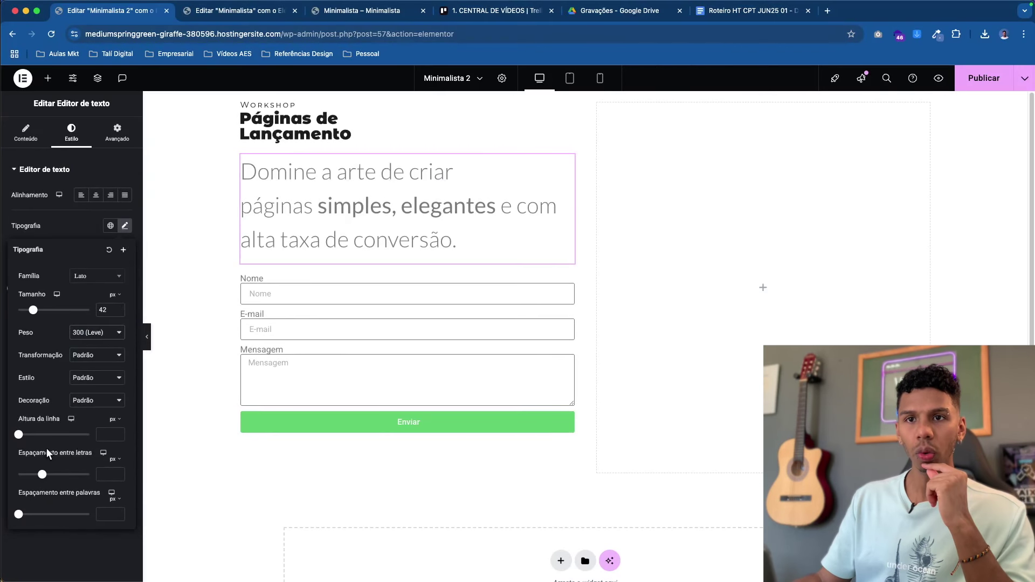
pyautogui.click(117, 425)
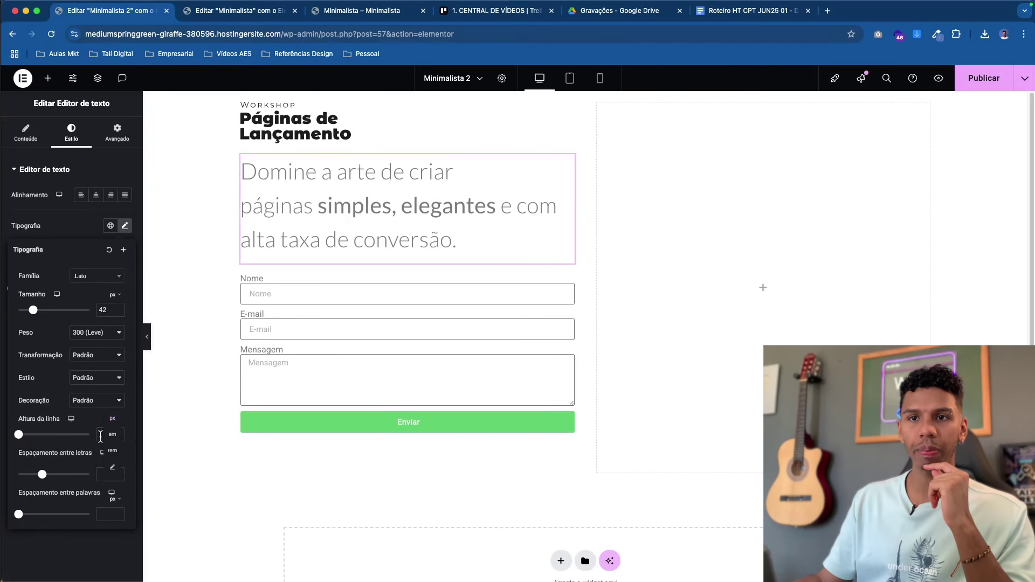
pyautogui.click(113, 436)
pyautogui.moveTo(21, 440); pyautogui.dragTo(30, 441)
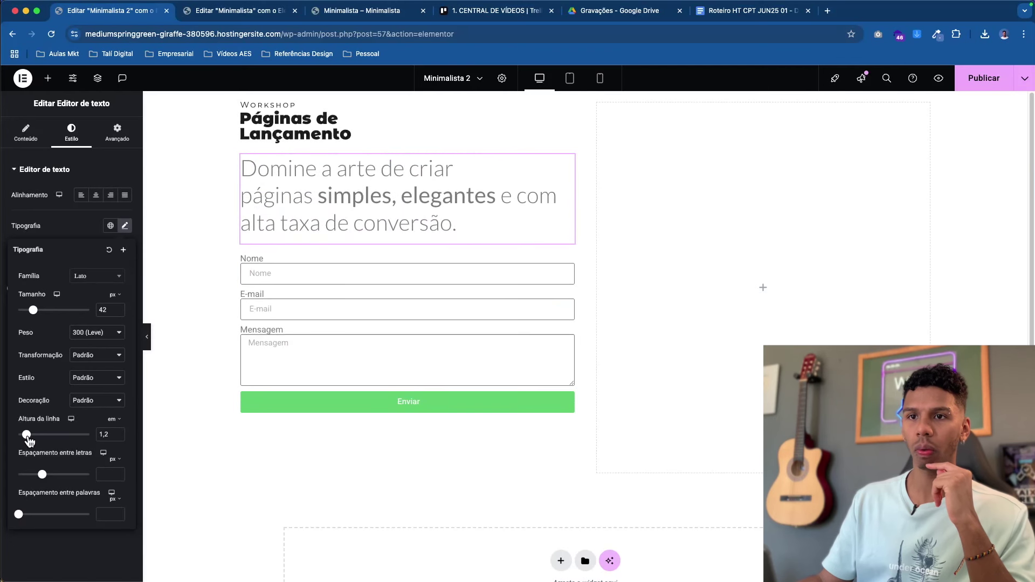
pyautogui.click(119, 439)
pyautogui.click(129, 231)
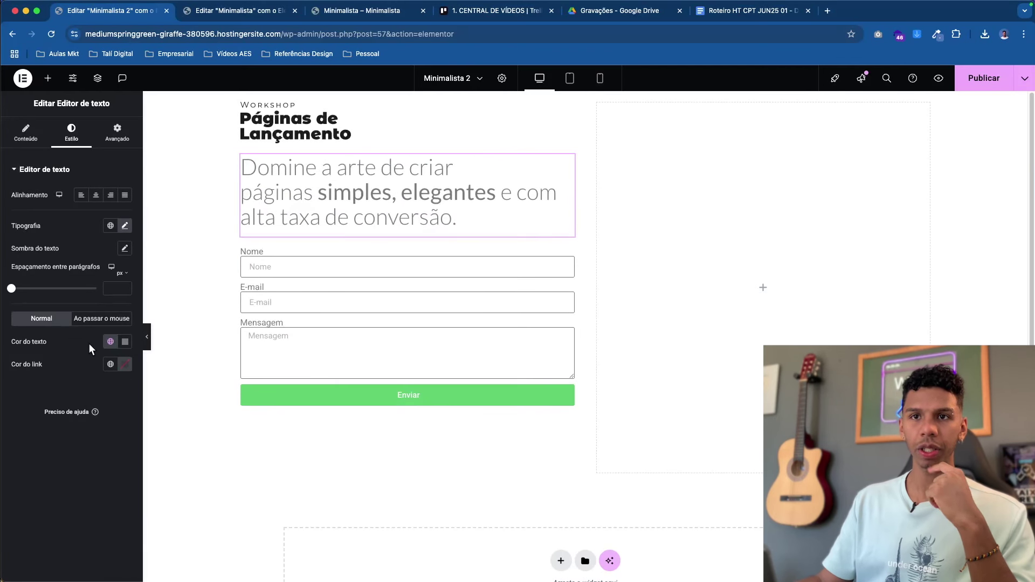
# - Make the headline text colour black (#000000)
pyautogui.click(110, 341)
pyautogui.click(112, 341)
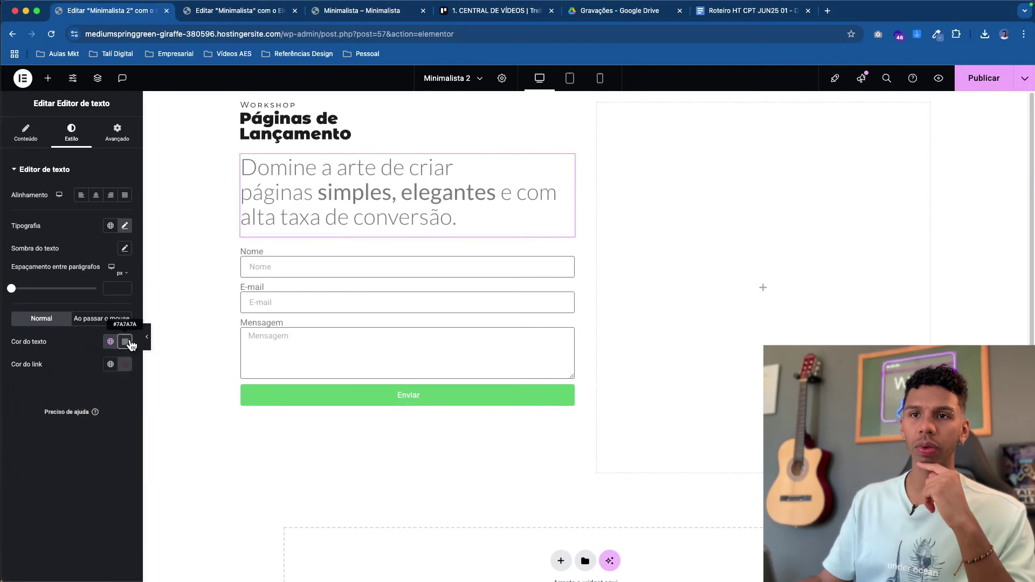
pyautogui.click(127, 342)
pyautogui.moveTo(127, 384); pyautogui.dragTo(20, 496)
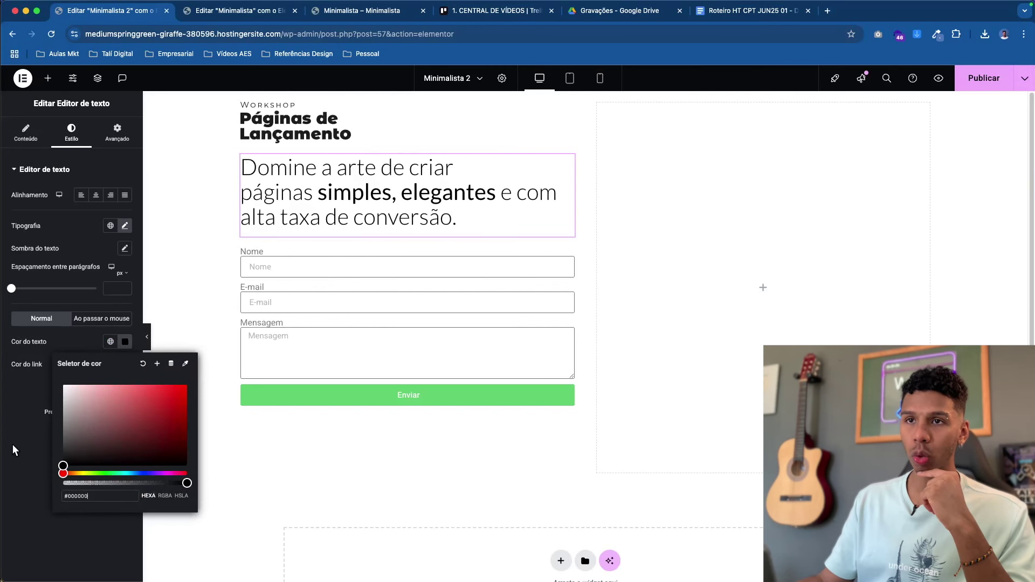
pyautogui.click(43, 483)
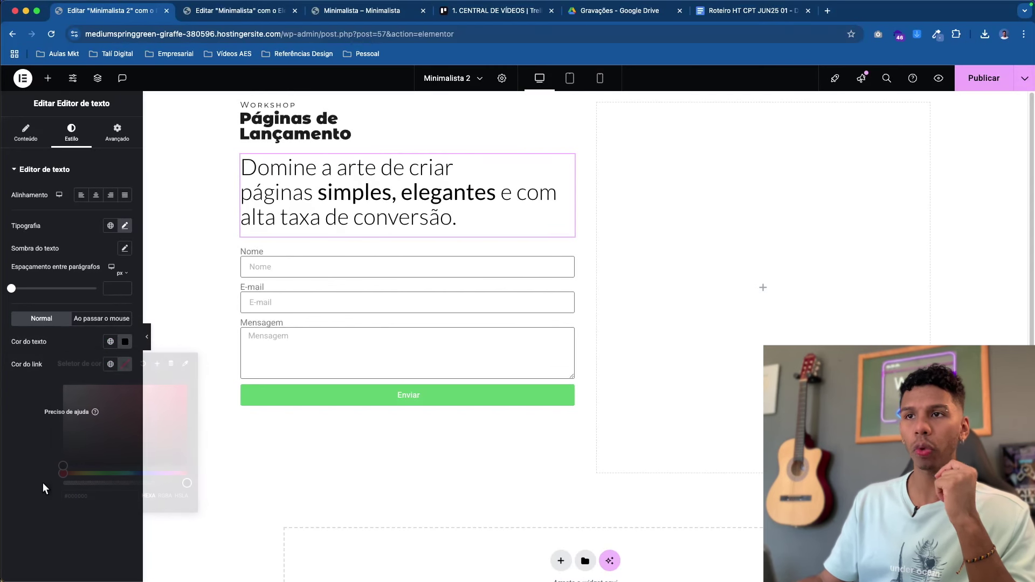
pyautogui.hotkey('ctrl', 'Tab')
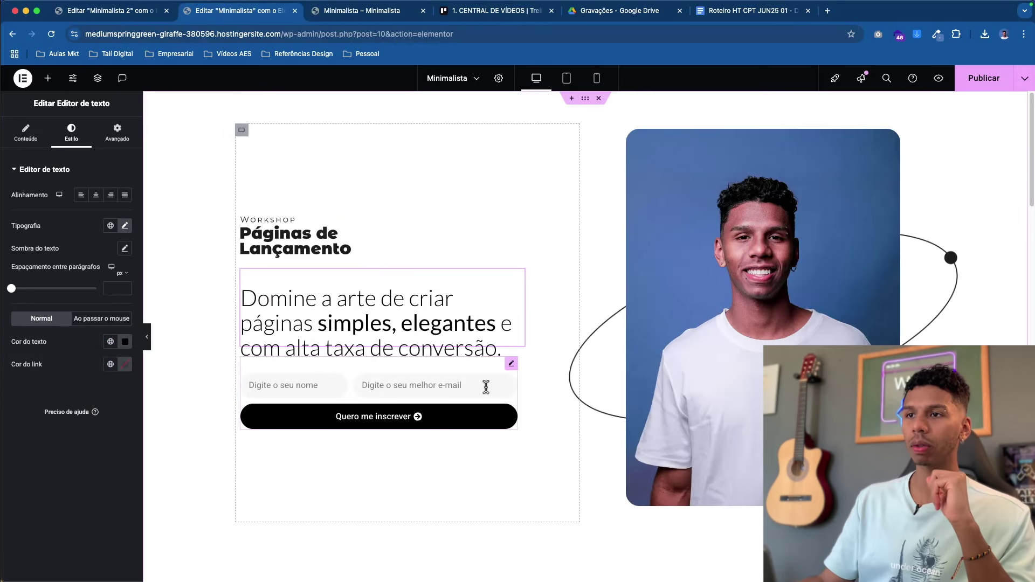
pyautogui.click(360, 372)
pyautogui.click(358, 300)
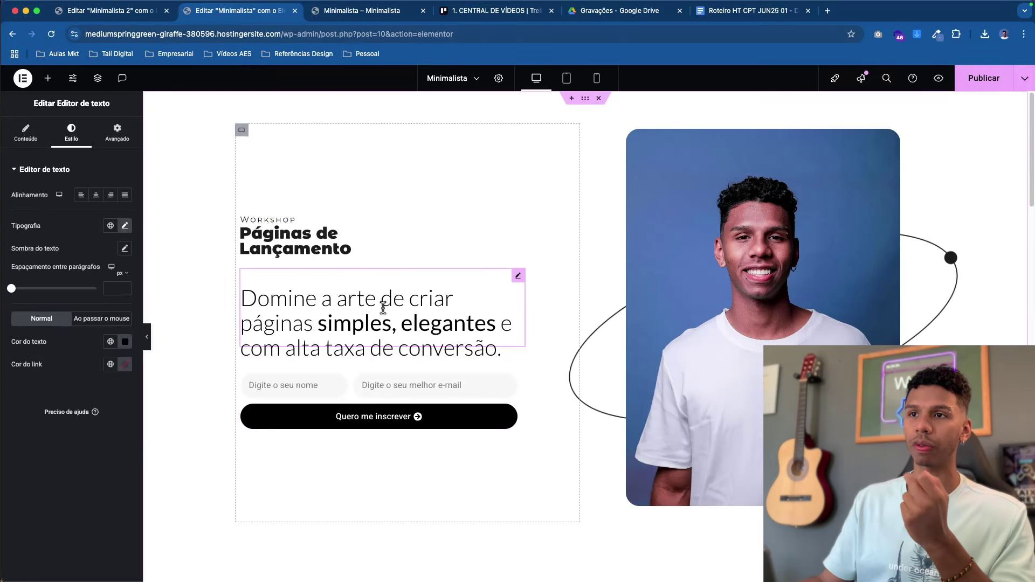
pyautogui.click(130, 10)
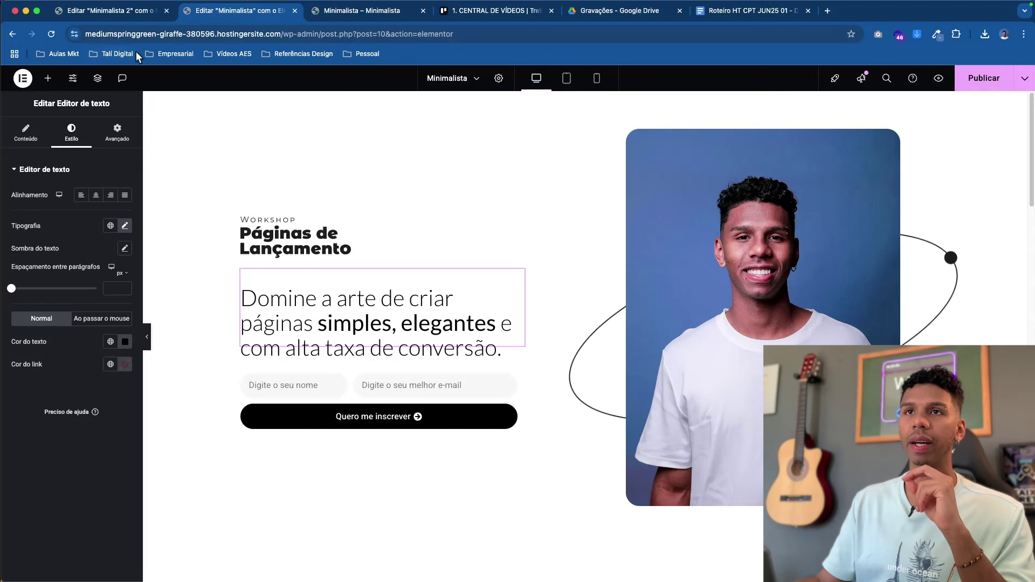
pyautogui.moveTo(319, 188); pyautogui.dragTo(497, 193)
pyautogui.click(420, 215)
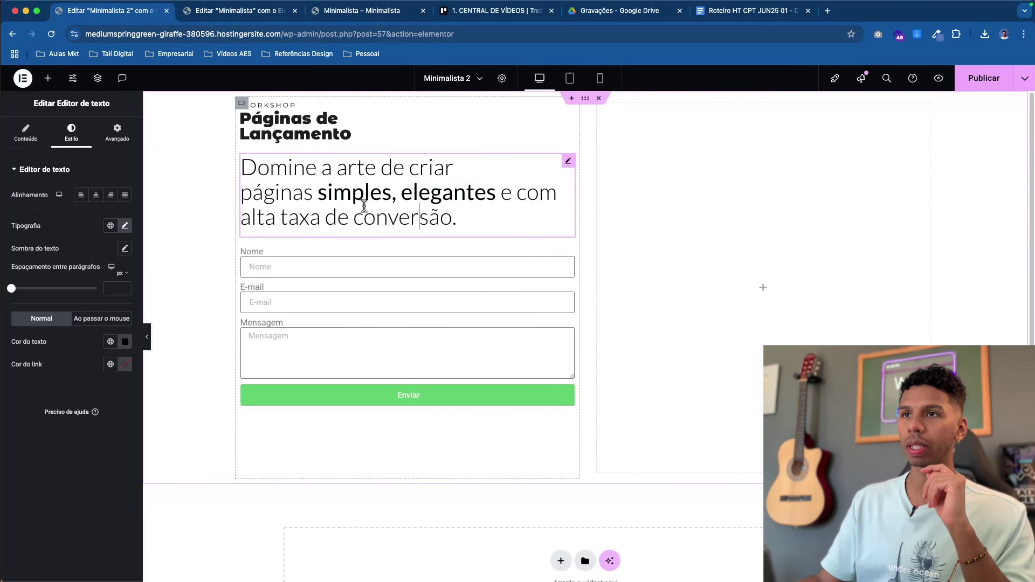
# - Replace the headline with sample text 'pipipi popopo' and make popopo bold
pyautogui.click(25, 133)
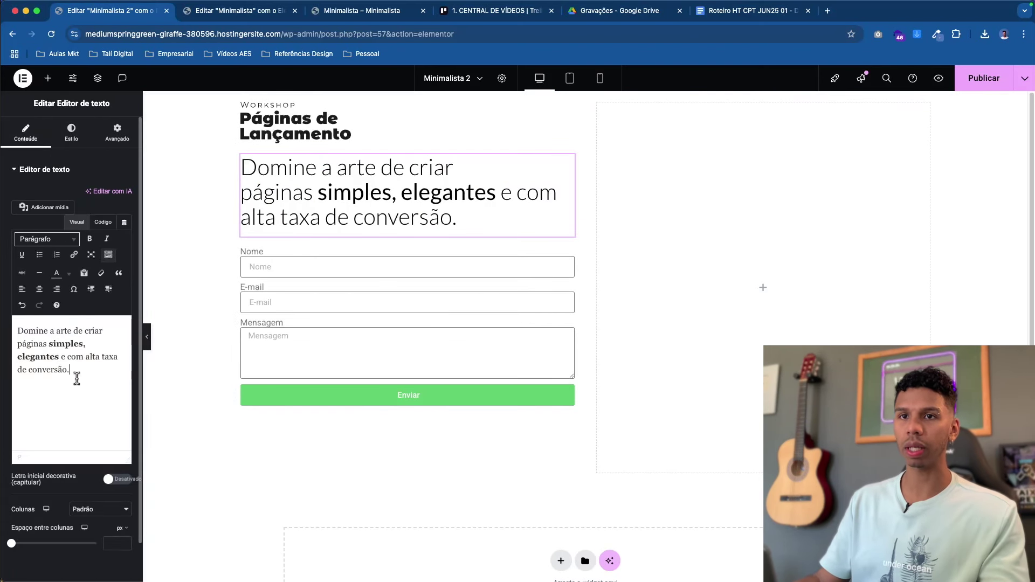
pyautogui.press('super+a')
pyautogui.write('pipipi po')
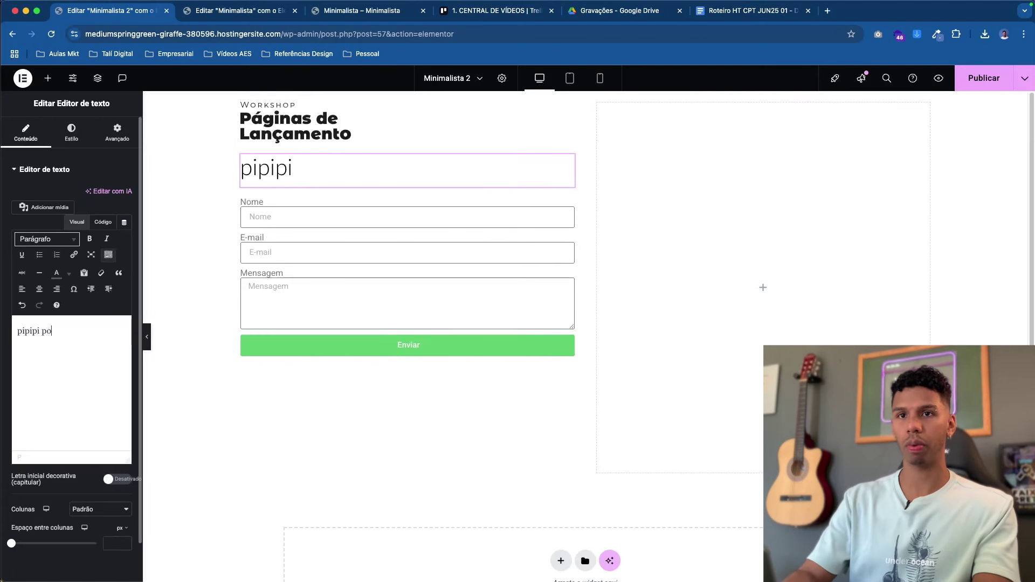
pyautogui.write('popo')
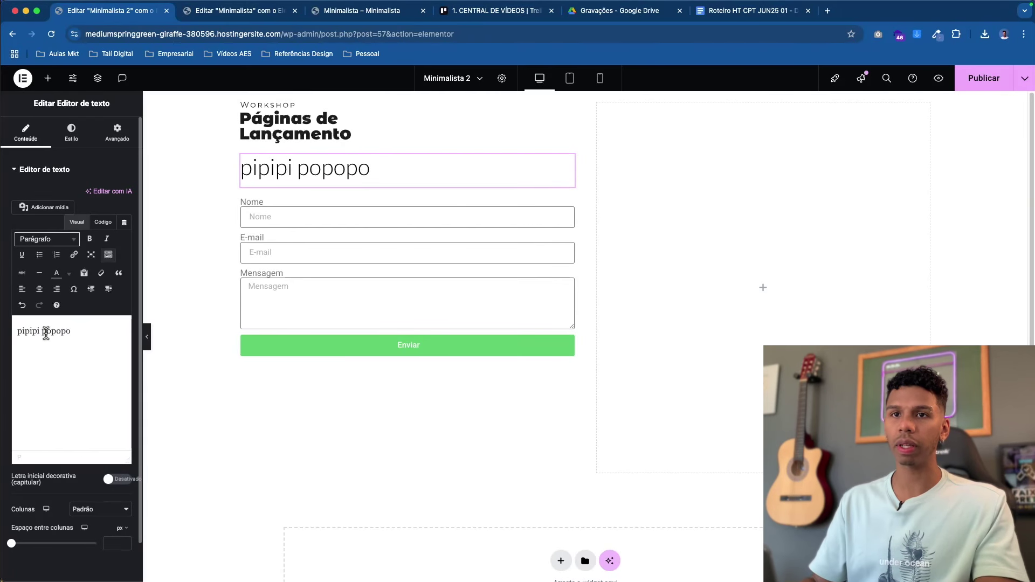
pyautogui.moveTo(42, 331); pyautogui.dragTo(122, 337)
pyautogui.click(42, 331)
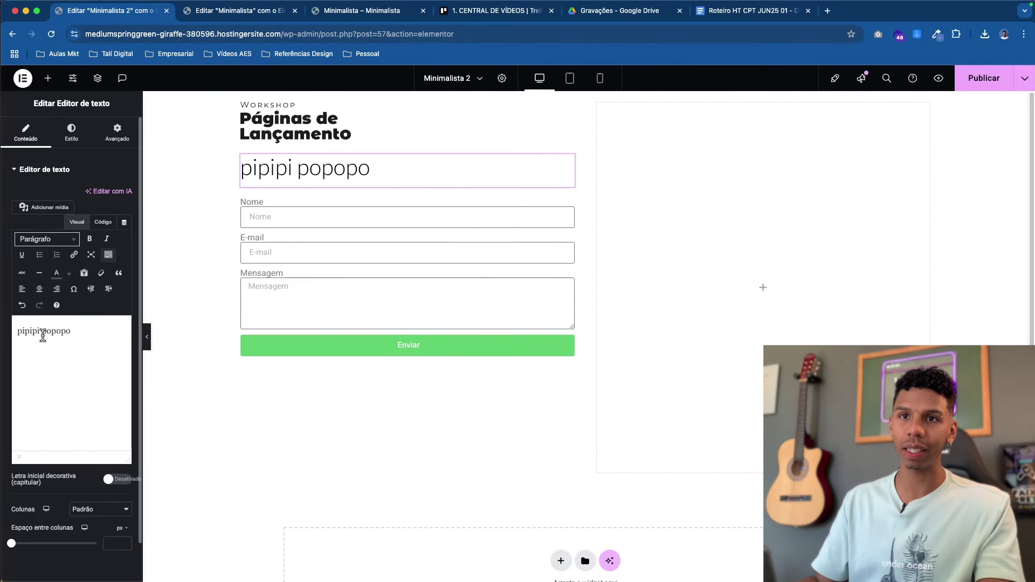
pyautogui.moveTo(42, 331); pyautogui.dragTo(106, 330)
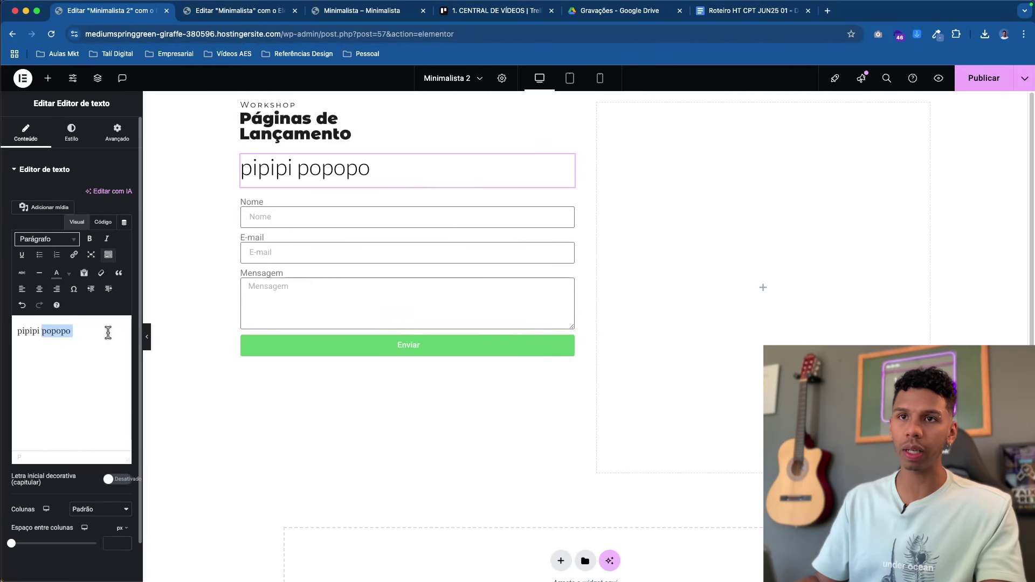
pyautogui.click(90, 244)
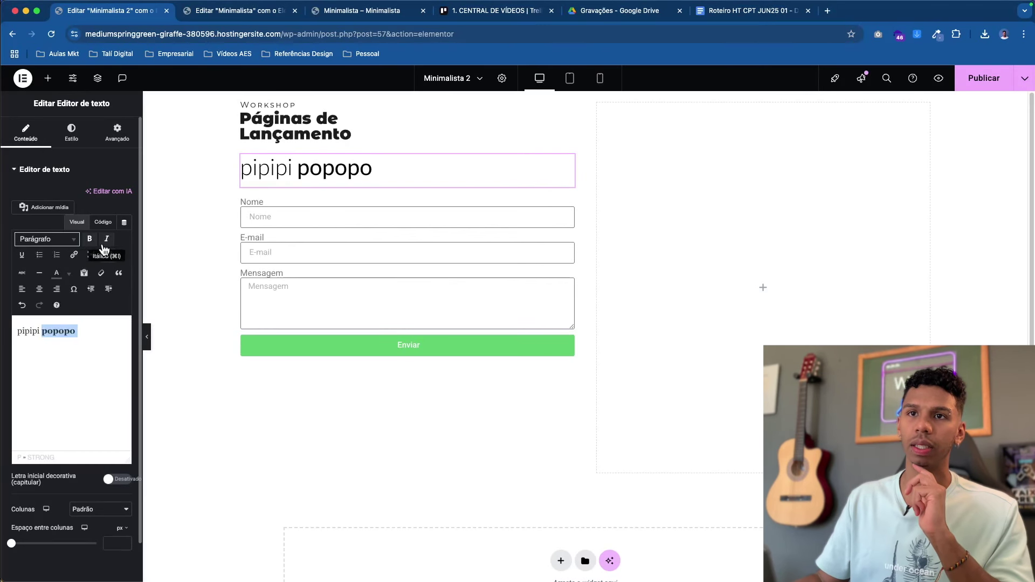
pyautogui.click(86, 351)
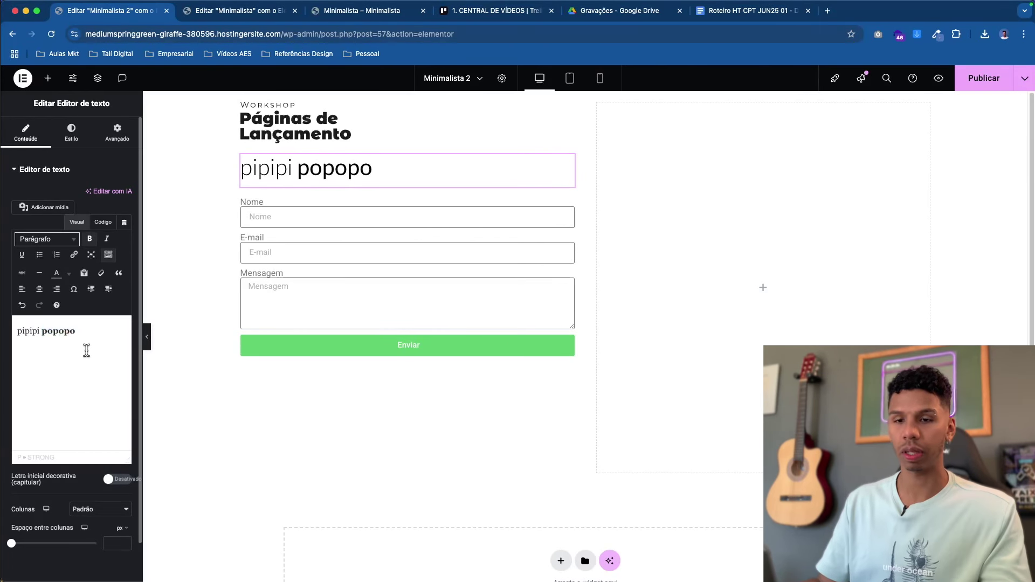
# - Undo back to the original headline and select the form widget
pyautogui.press('super+z')
pyautogui.press('super+z')
pyautogui.press('super+z')
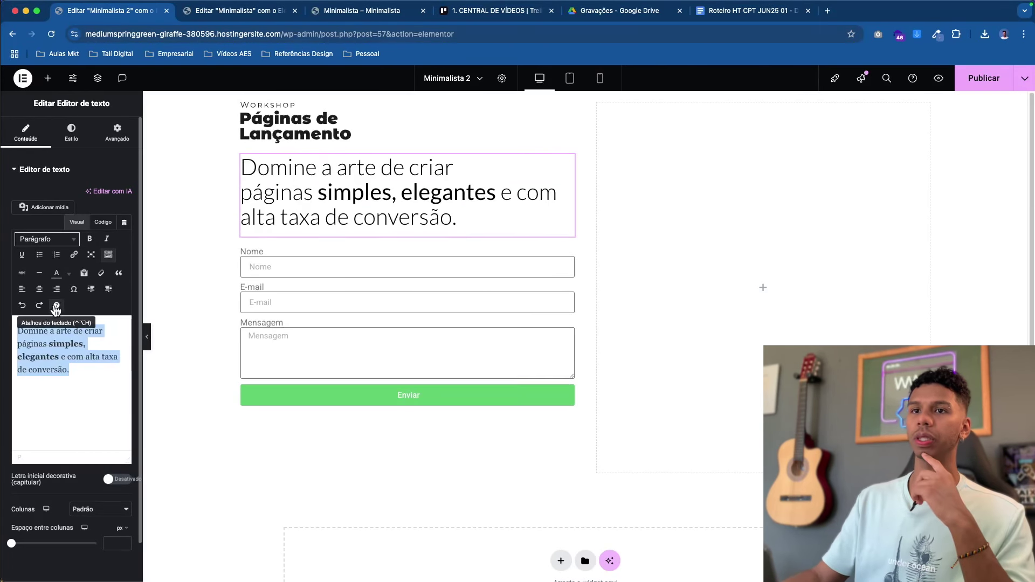
pyautogui.click(984, 78)
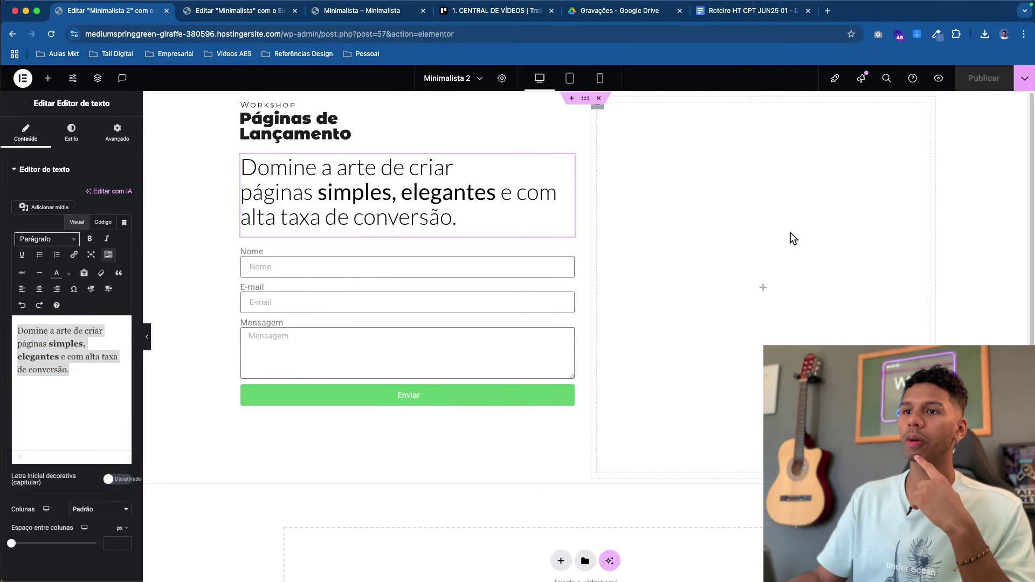
pyautogui.click(469, 286)
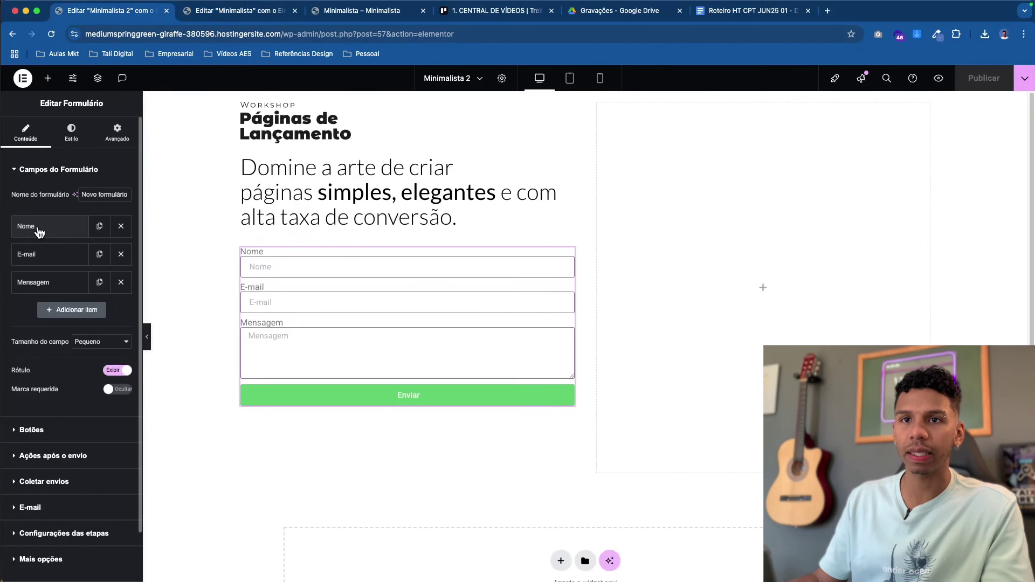
# - Hide the form labels and give the Nome field the placeholder 'Digite o seu Nome'
pyautogui.click(116, 372)
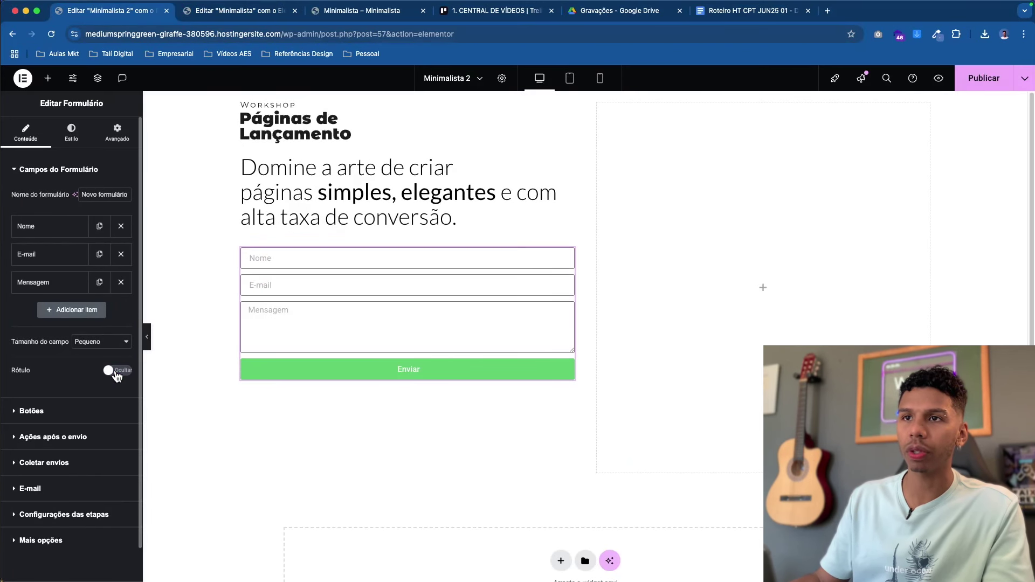
pyautogui.click(54, 225)
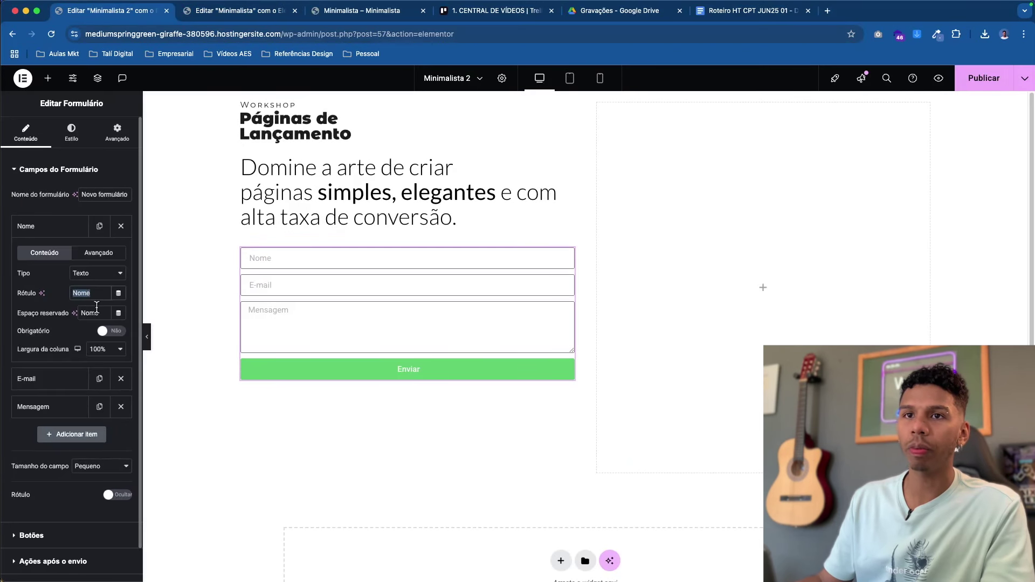
pyautogui.moveTo(5, 292); pyautogui.dragTo(66, 296)
pyautogui.click(86, 303)
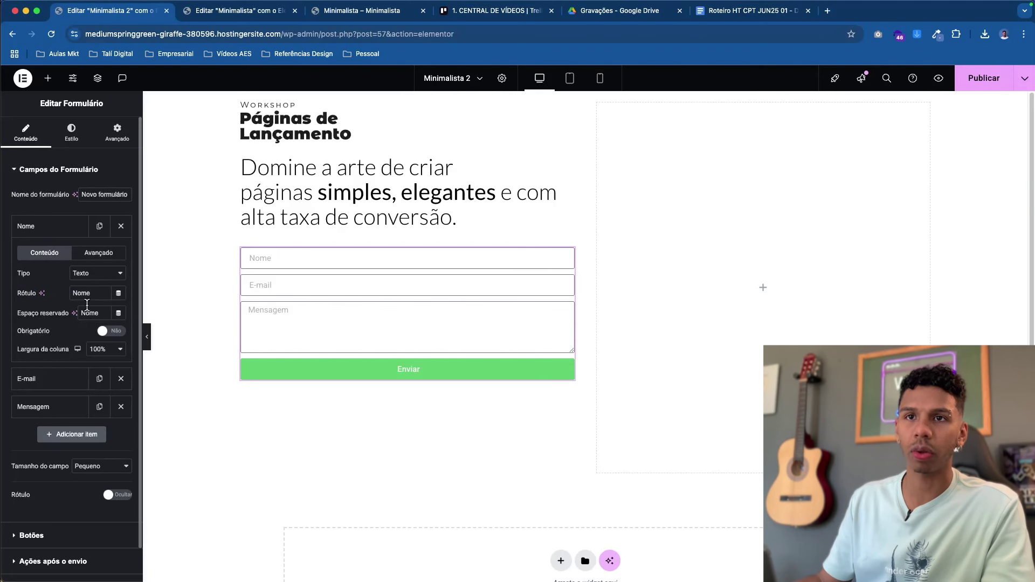
pyautogui.click(110, 314)
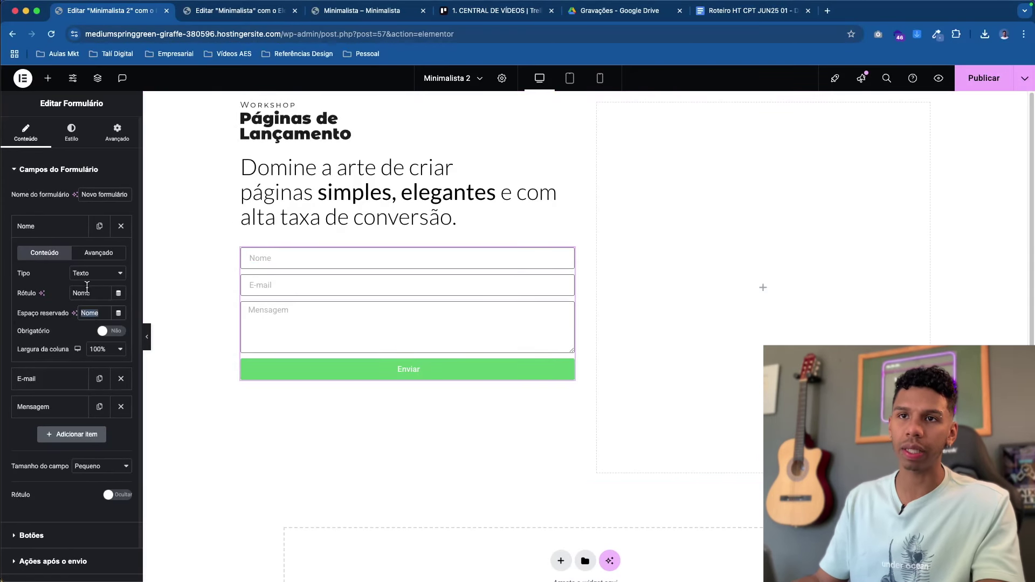
pyautogui.write('Digite o seu No')
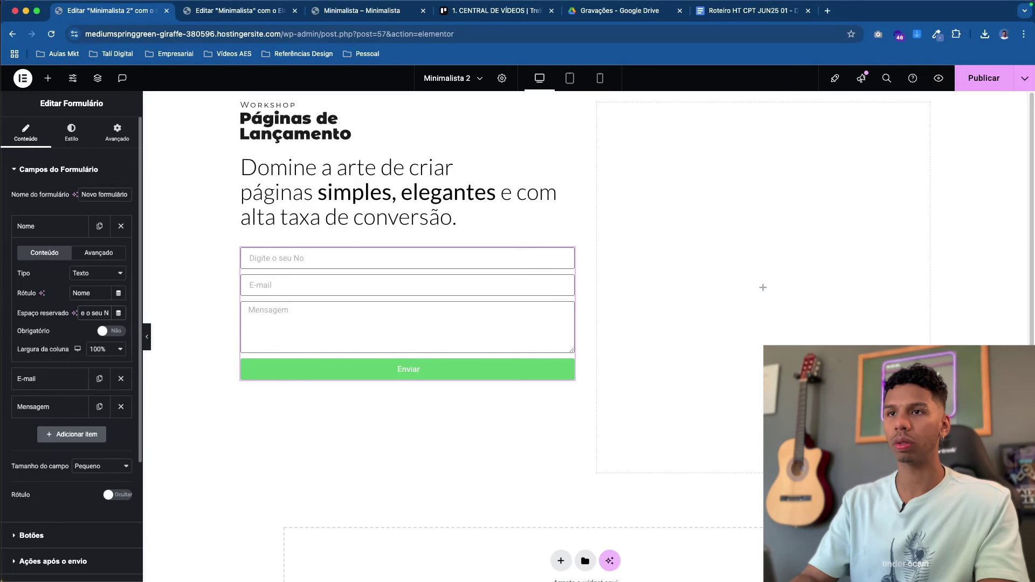
pyautogui.write('me')
pyautogui.click(43, 226)
# - Set the E-mail placeholder to 'Digite o seu melhor e-mail' and delete the Mensagem field
pyautogui.click(43, 254)
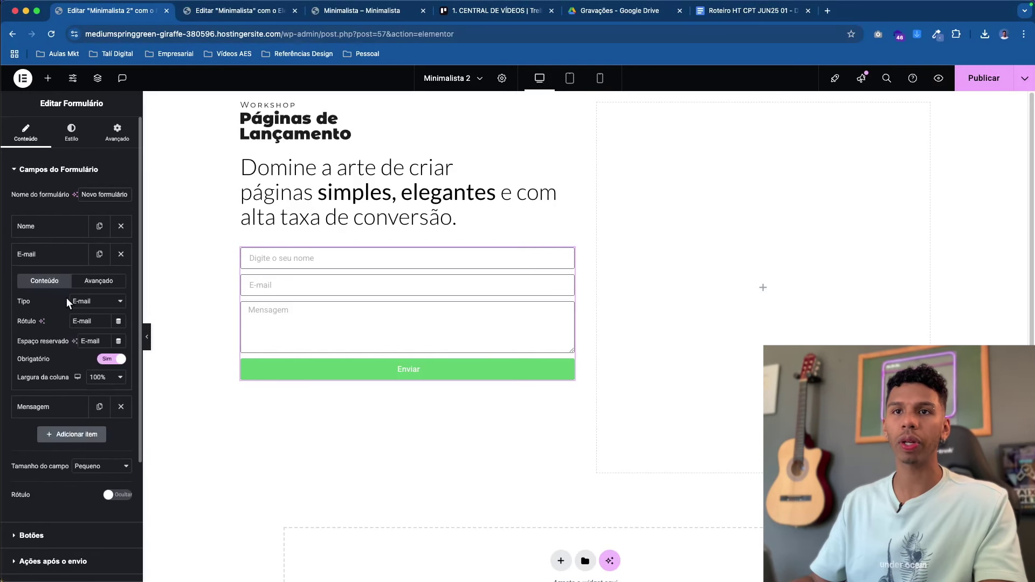
pyautogui.write('Digite o seu me')
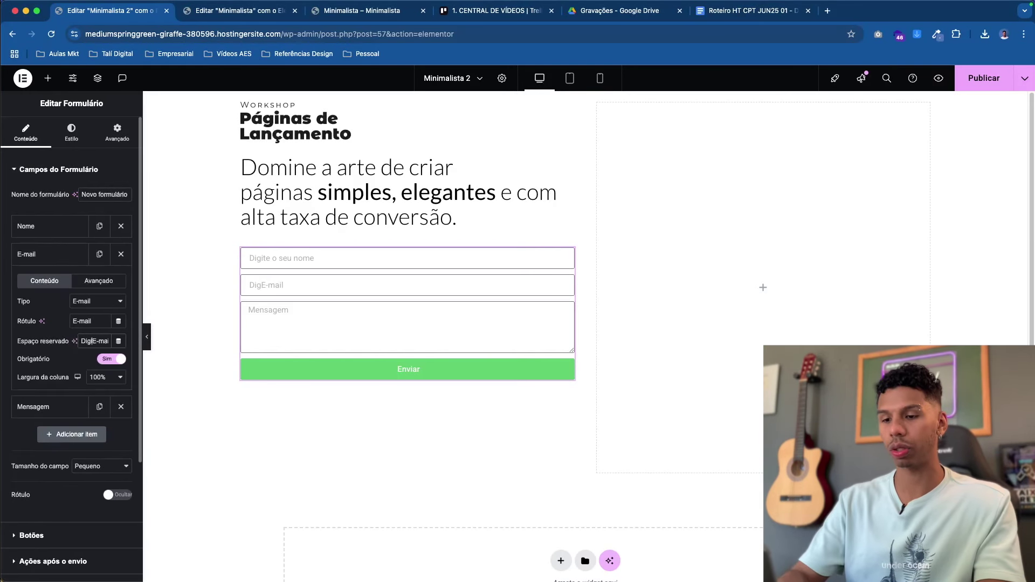
pyautogui.press('Delete')
pyautogui.press('Delete')
pyautogui.press('Delete')
pyautogui.press('Delete')
pyautogui.press('Delete')
pyautogui.press('Delete')
pyautogui.write('lhor e-mail')
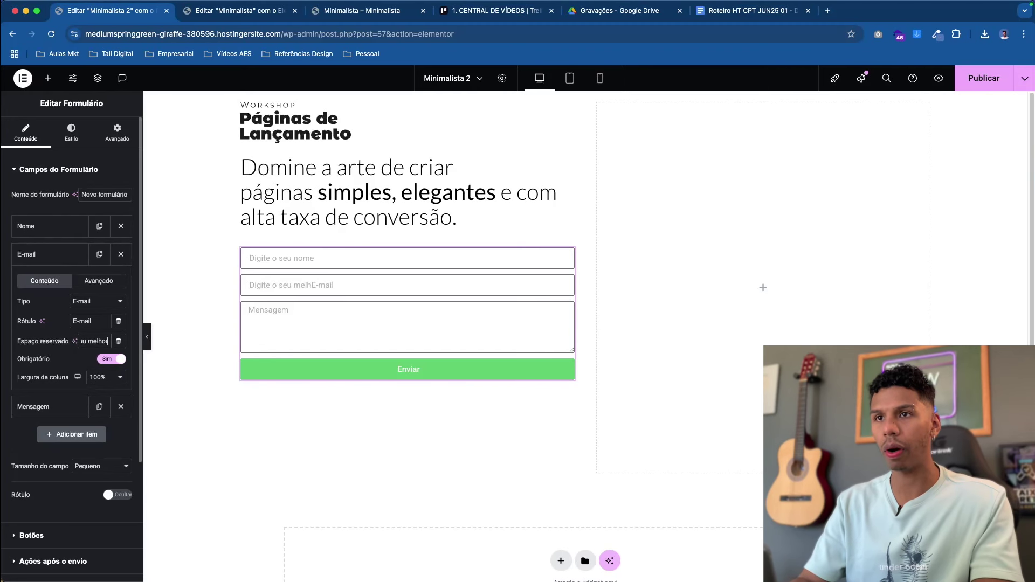
pyautogui.click(34, 254)
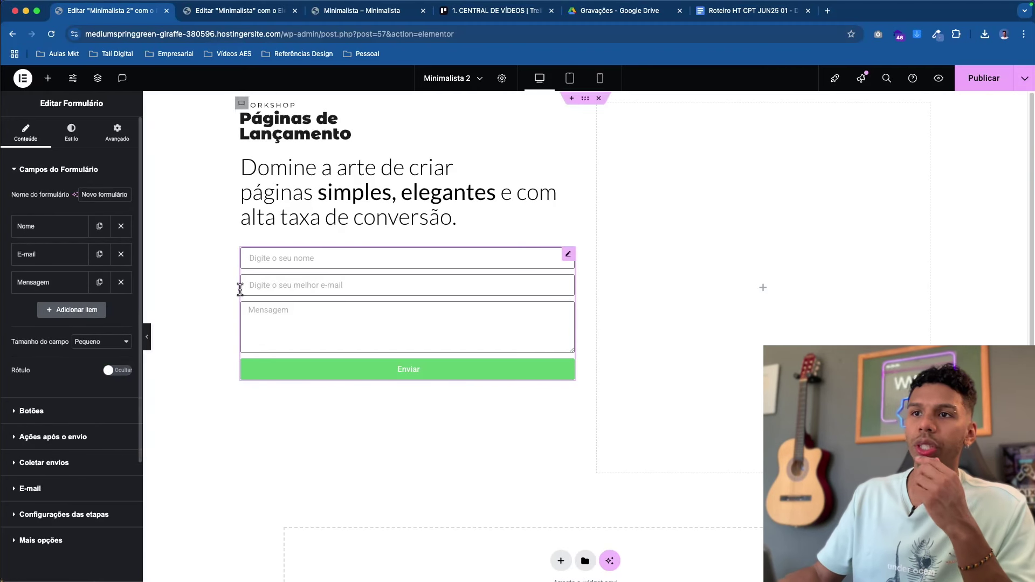
pyautogui.click(120, 282)
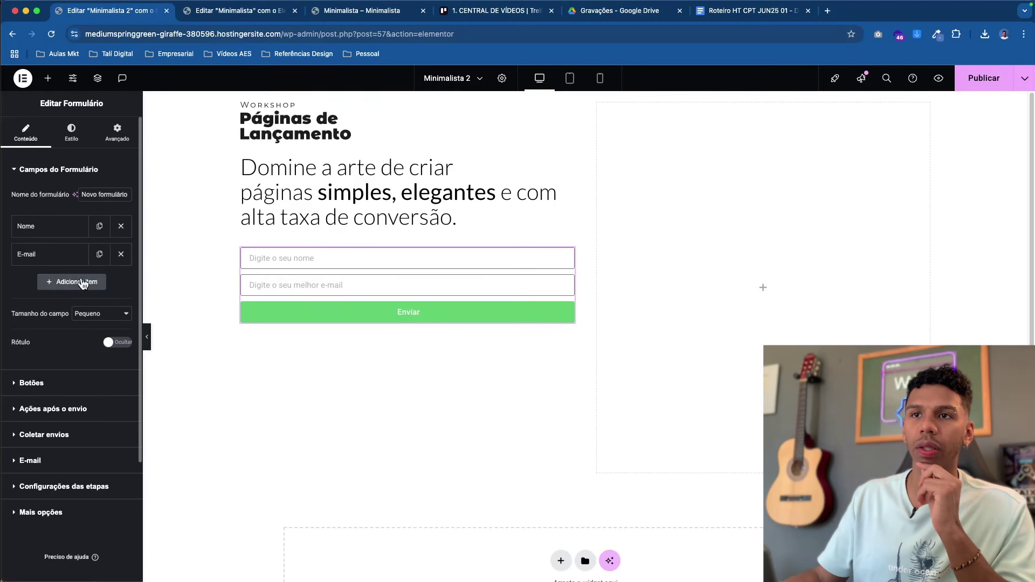
# - Set column widths to 40% for Nome and 60% for E-mail
pyautogui.click(46, 231)
pyautogui.click(108, 349)
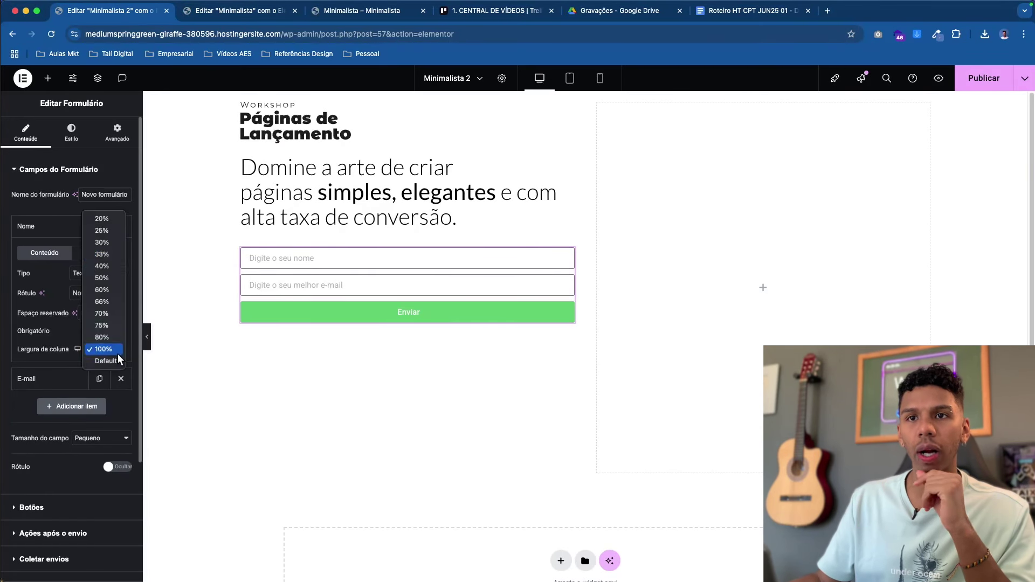
pyautogui.click(108, 268)
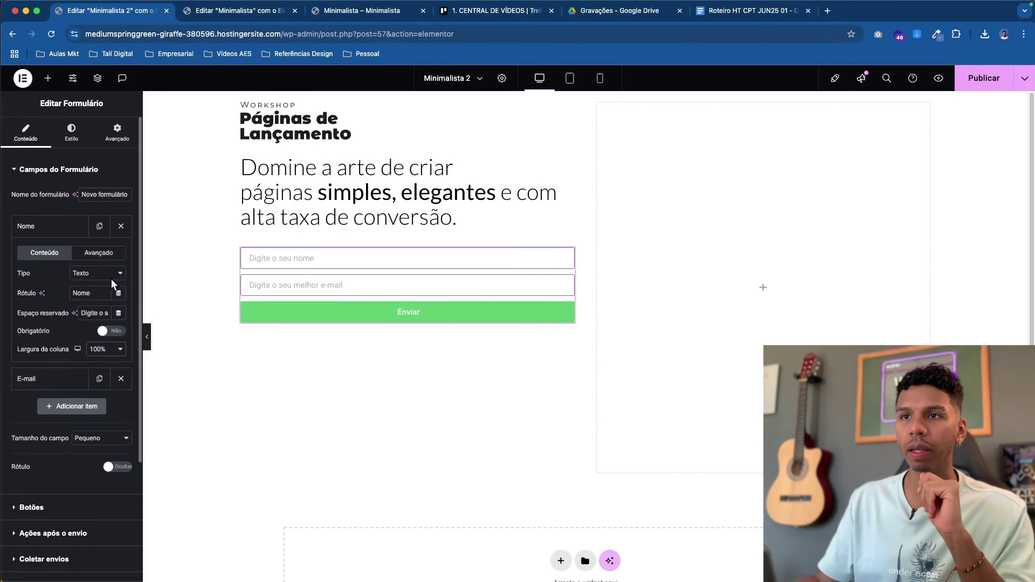
pyautogui.click(78, 383)
pyautogui.click(102, 377)
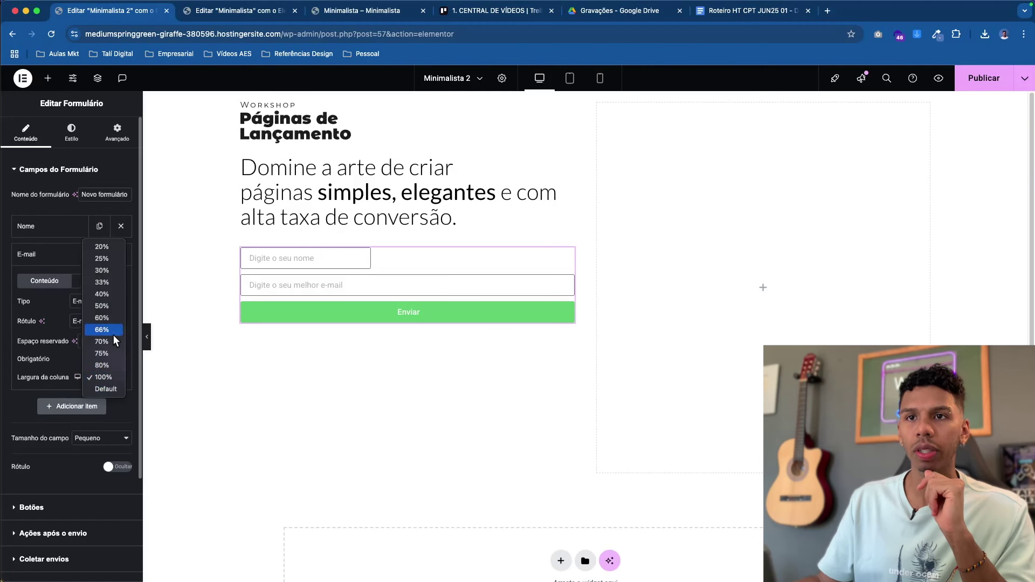
pyautogui.click(112, 319)
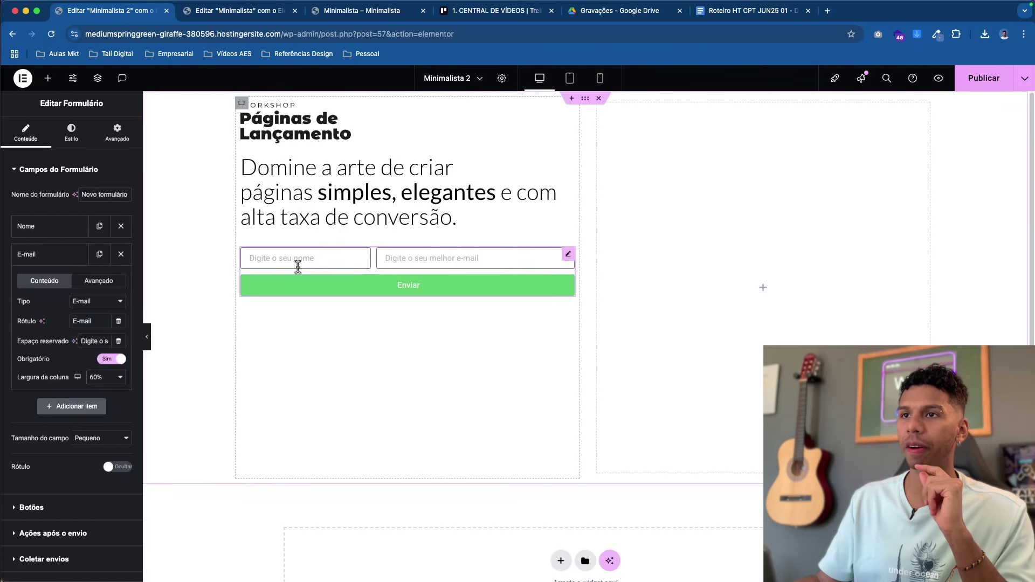
# - Change the submit button text to 'Quero me inscrever'
pyautogui.click(32, 508)
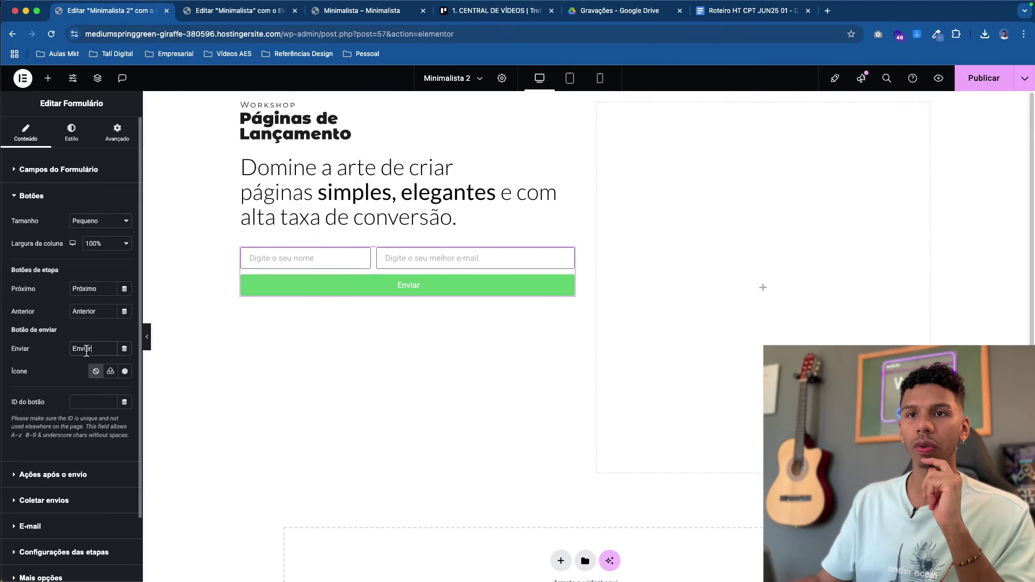
pyautogui.write('Q')
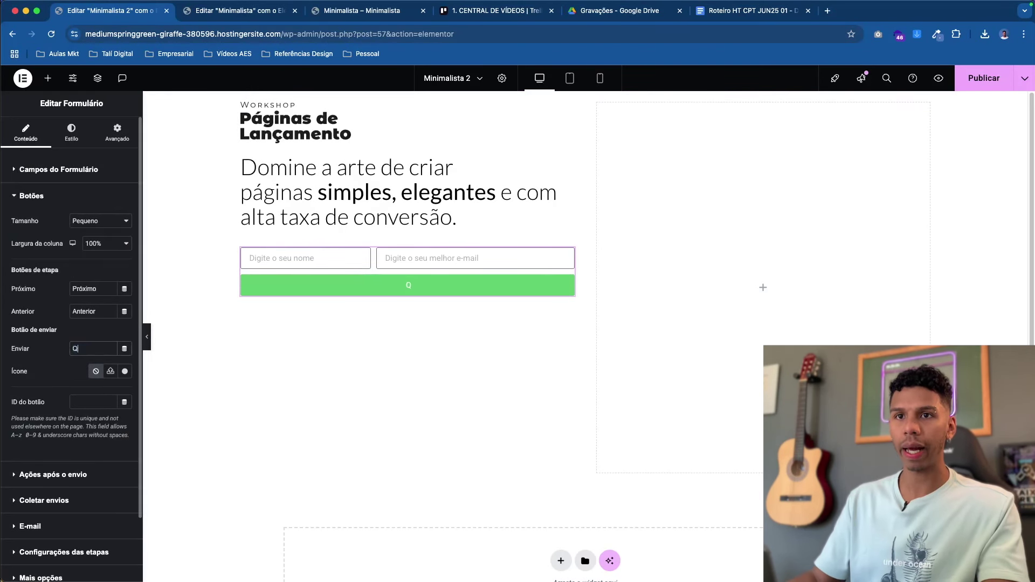
pyautogui.write('uero me inscrever')
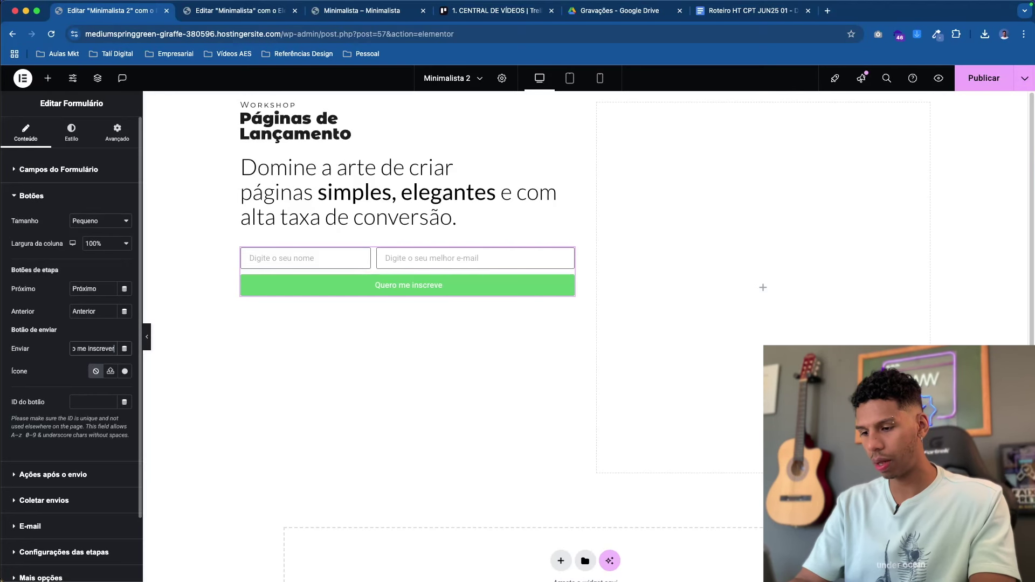
pyautogui.click(62, 283)
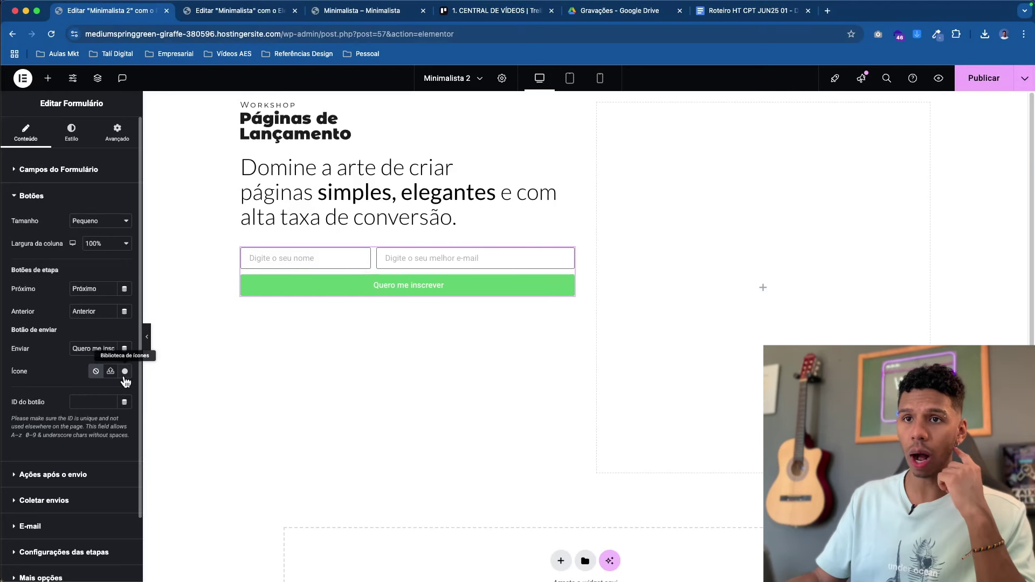
pyautogui.click(237, 10)
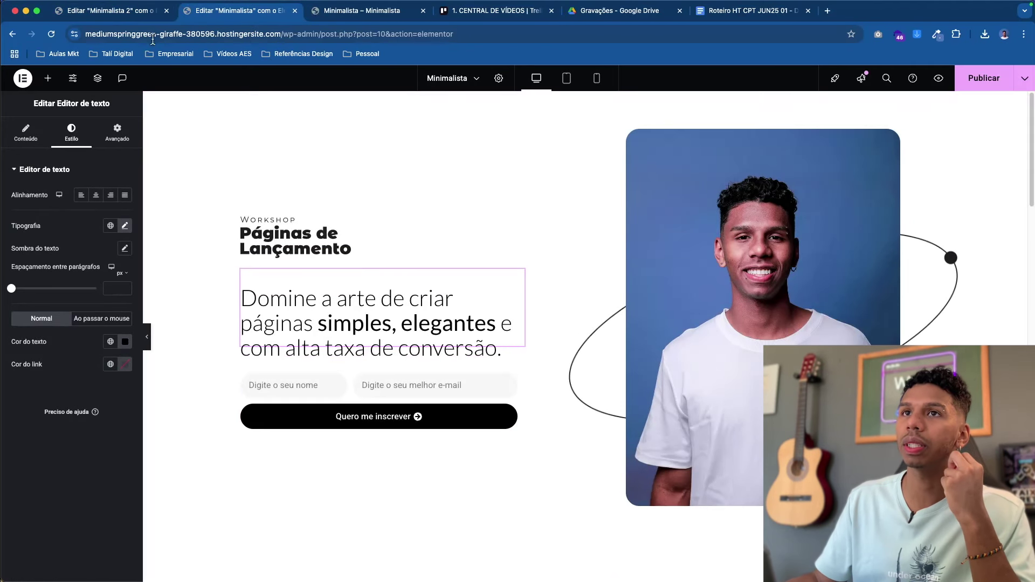
pyautogui.hotkey('ctrl', 'shift', 'Tab')
# - Search the icon library for 'arrow' and insert the circled right-arrow icon into the button
pyautogui.click(125, 371)
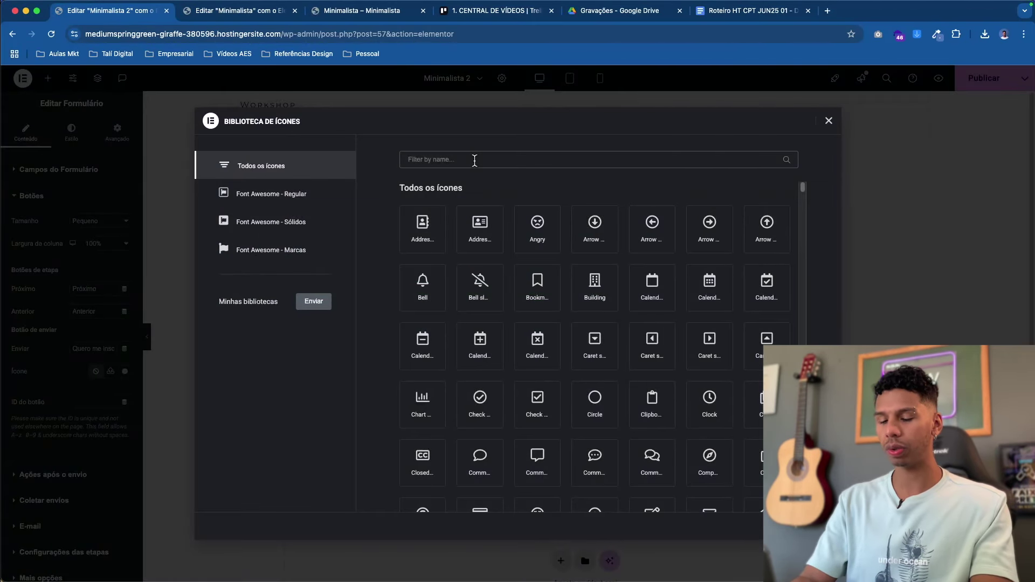
pyautogui.write('arrow')
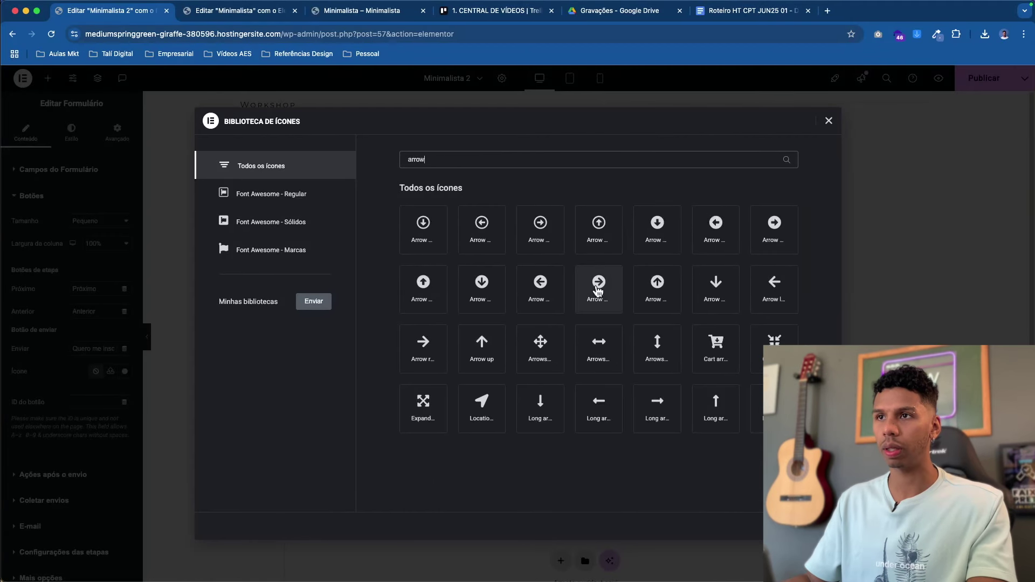
pyautogui.click(830, 121)
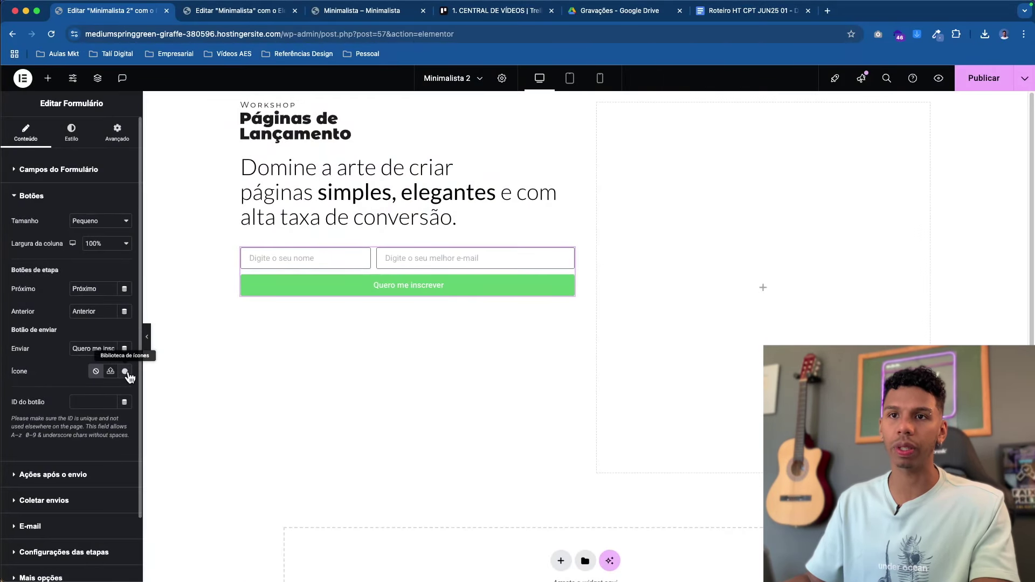
pyautogui.click(125, 372)
pyautogui.scroll(-10, 501, 354)
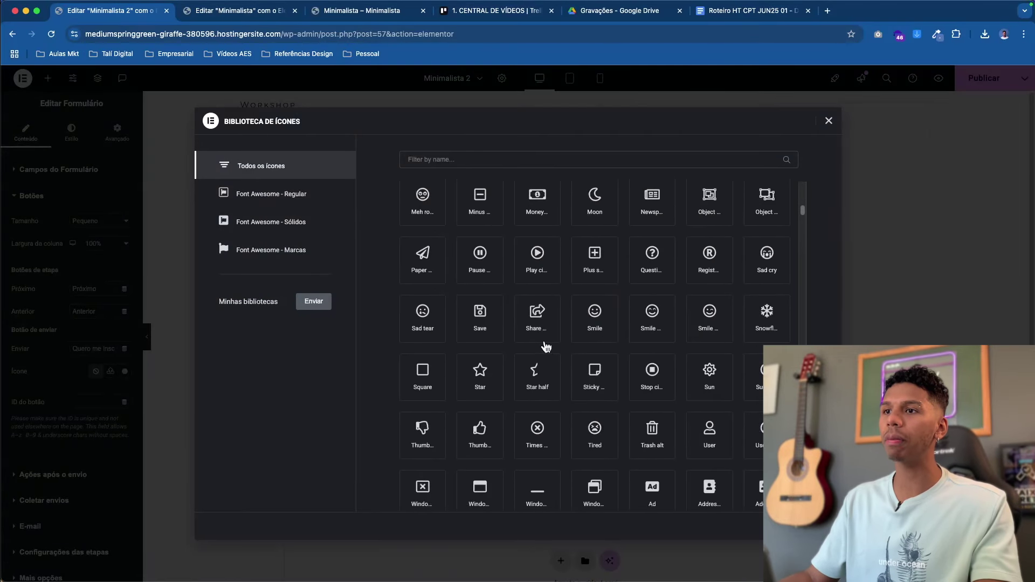
pyautogui.scroll(-5, 545, 347)
pyautogui.click(451, 161)
pyautogui.write('arros')
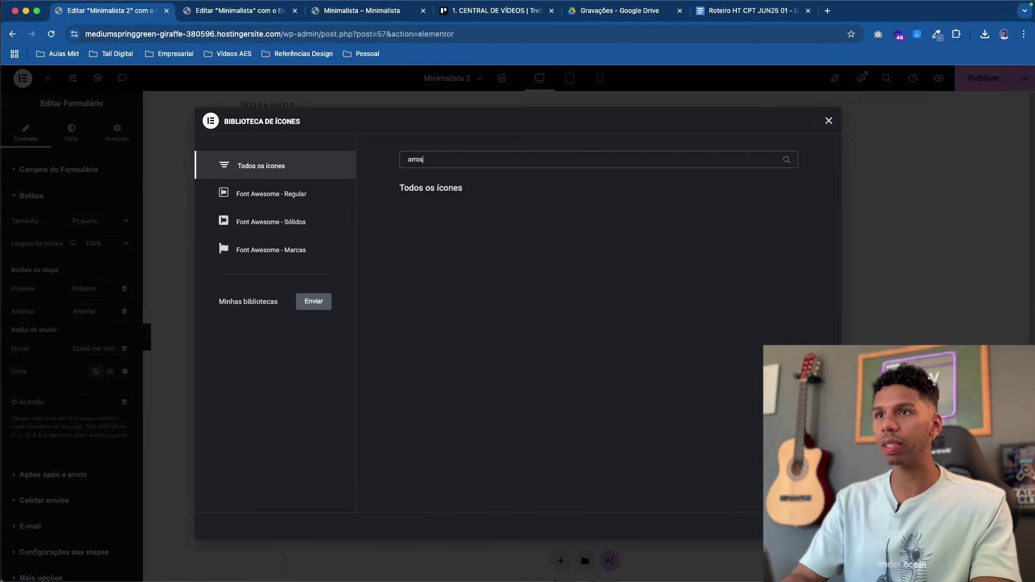
pyautogui.press('BackSpace')
pyautogui.write('w')
pyautogui.click(618, 303)
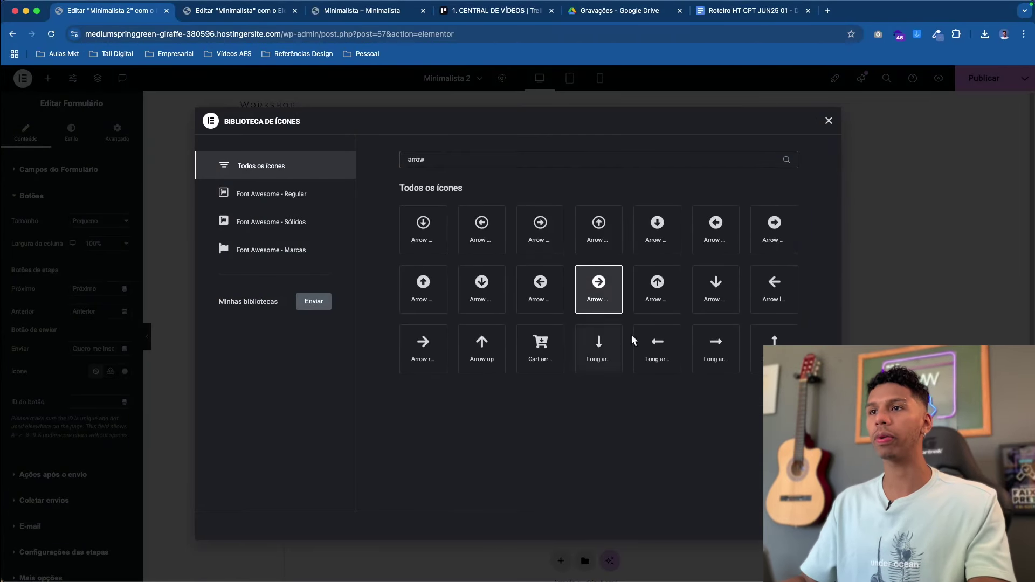
pyautogui.click(804, 525)
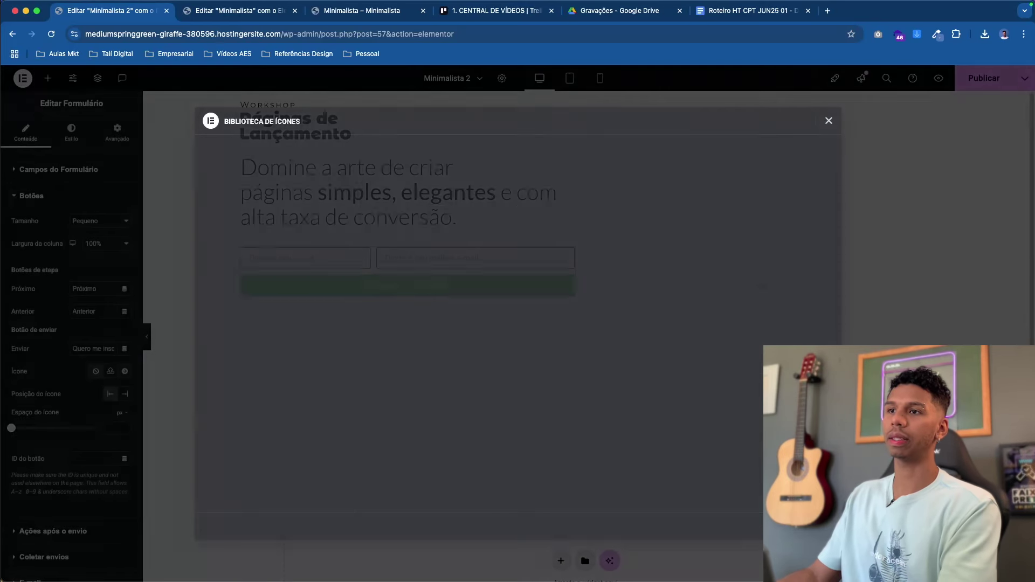
# - Place the arrow after the button text with 10 px icon spacing
pyautogui.click(125, 395)
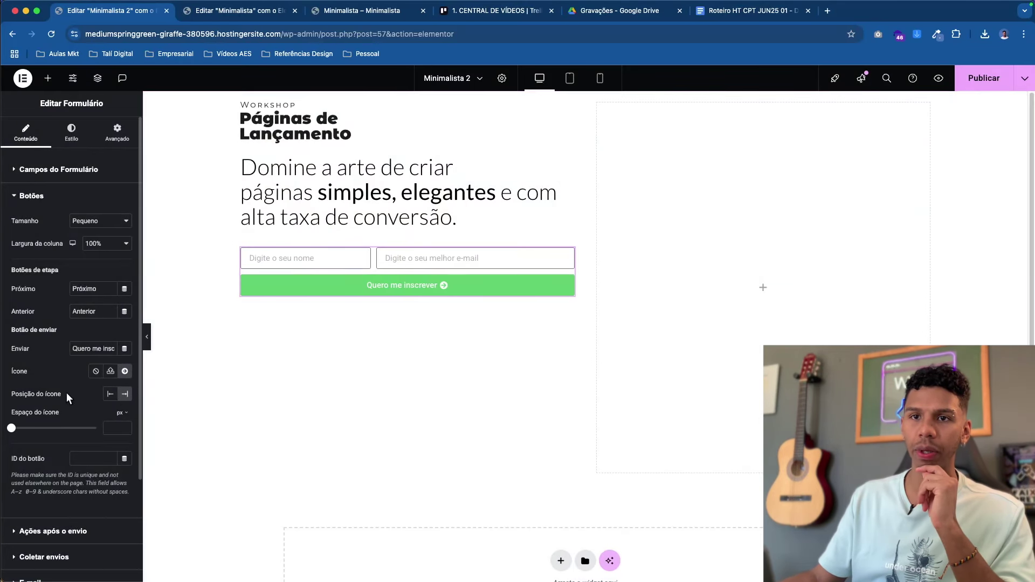
pyautogui.moveTo(11, 428); pyautogui.dragTo(19, 430)
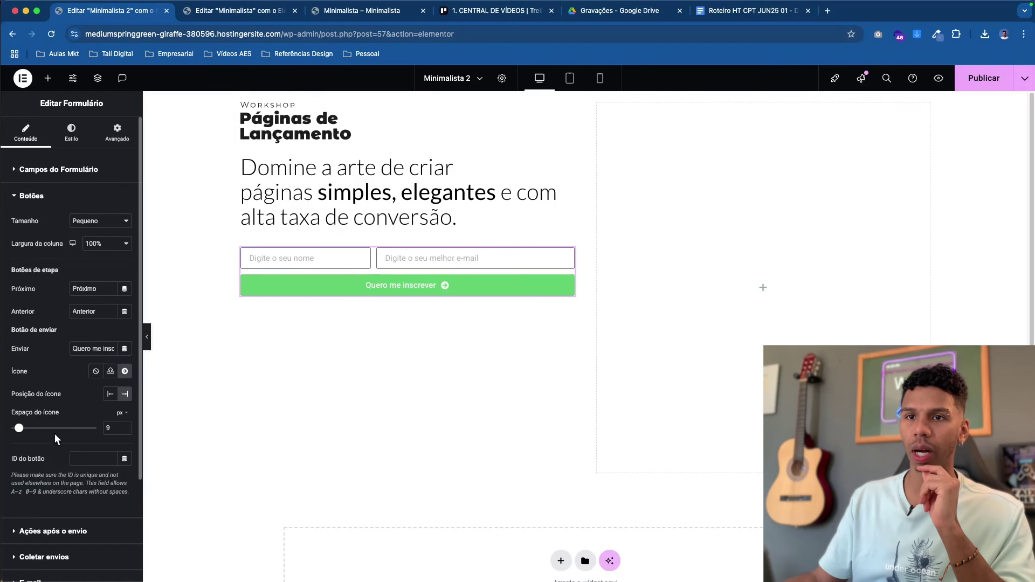
pyautogui.click(126, 427)
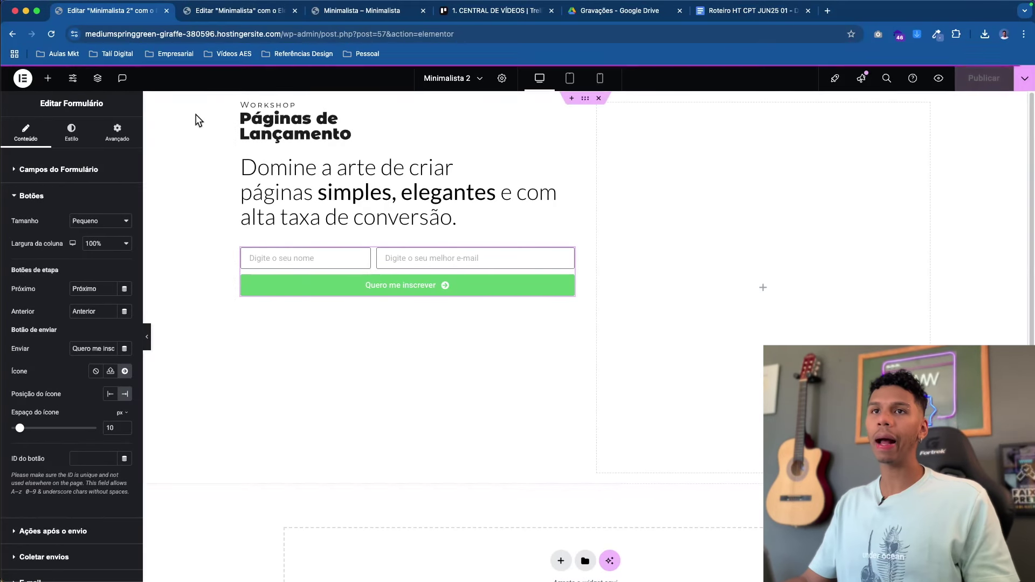
# - Bring up the form's Field style settings after a quick glance at the reference Minimalista page
pyautogui.click(70, 133)
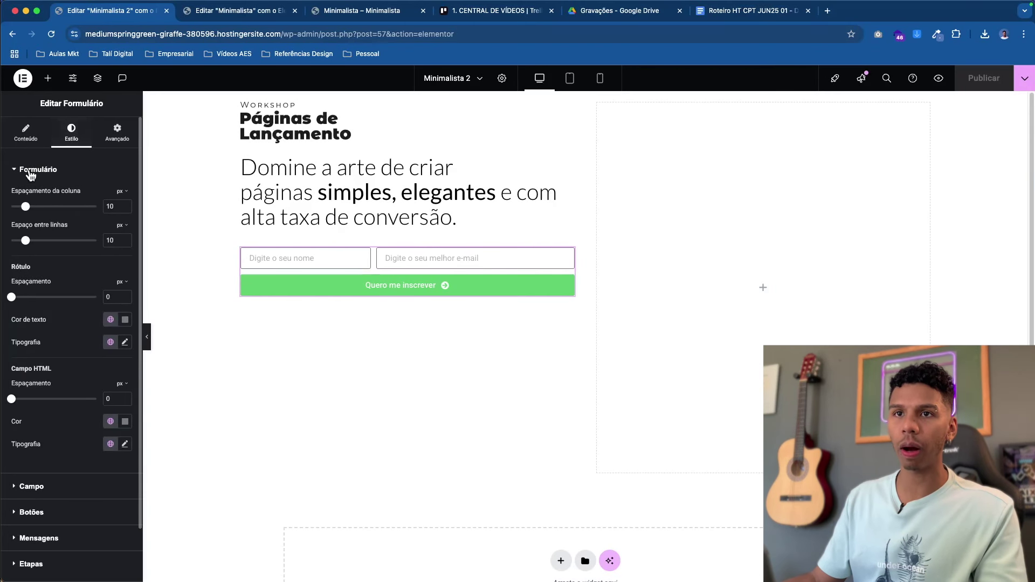
pyautogui.scroll(-2, 78, 377)
pyautogui.scroll(2, 79, 365)
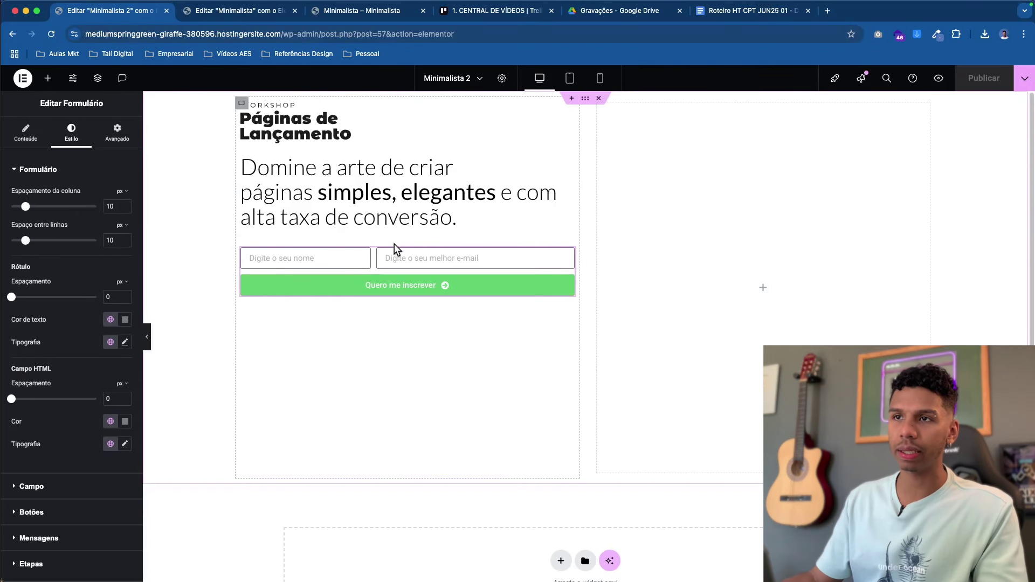
pyautogui.scroll(-2, 212, 329)
pyautogui.click(33, 487)
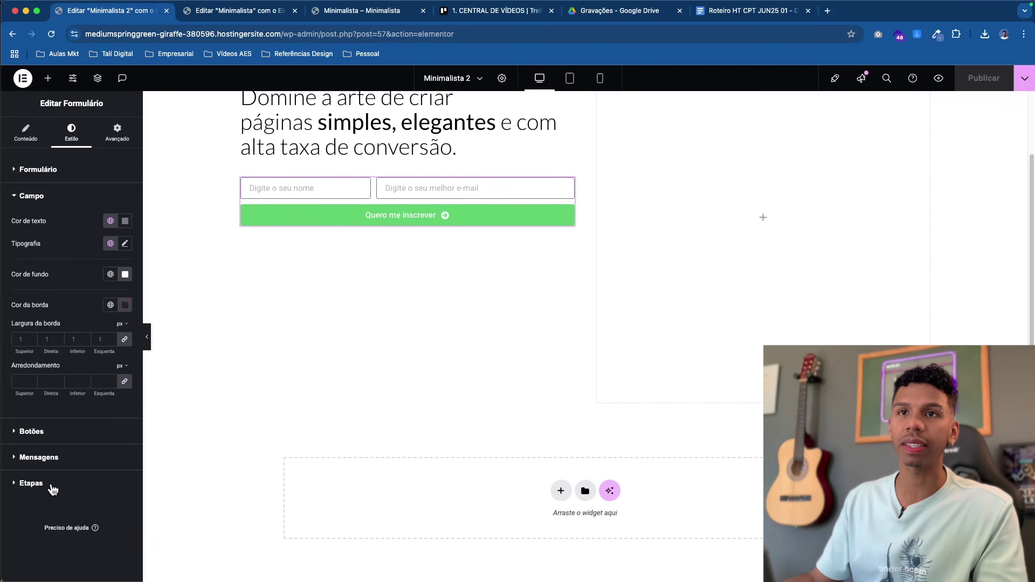
pyautogui.scroll(2, 291, 269)
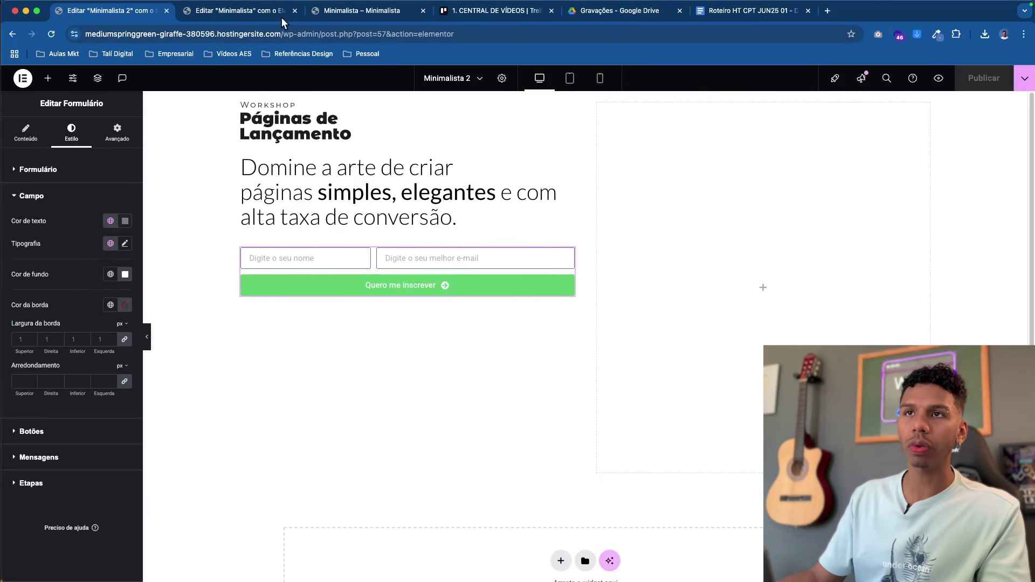
pyautogui.click(243, 10)
pyautogui.click(134, 8)
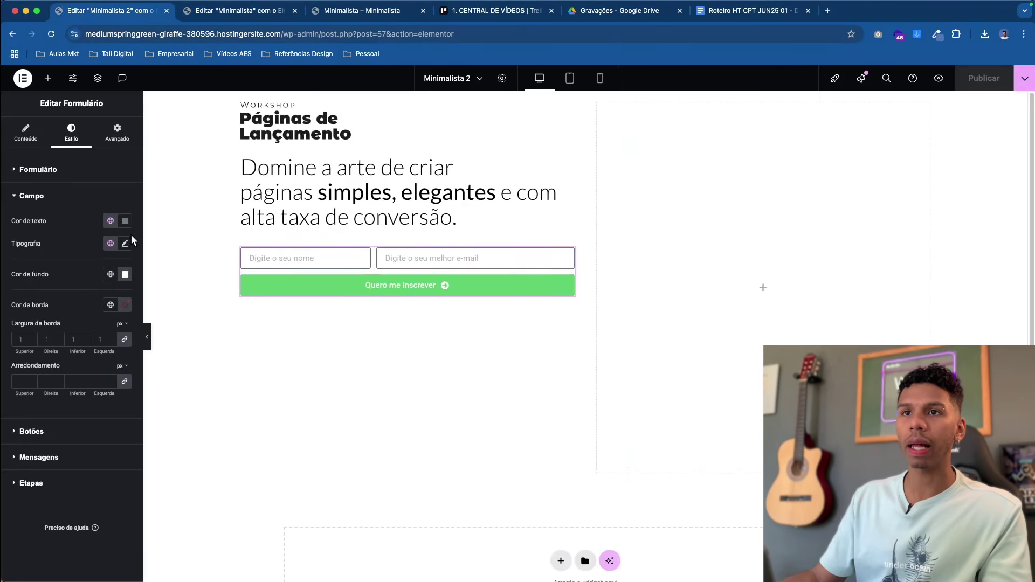
# - Give the form fields dark #303030 text on a pale light-grey background
pyautogui.click(125, 221)
pyautogui.moveTo(62, 311); pyautogui.dragTo(53, 331)
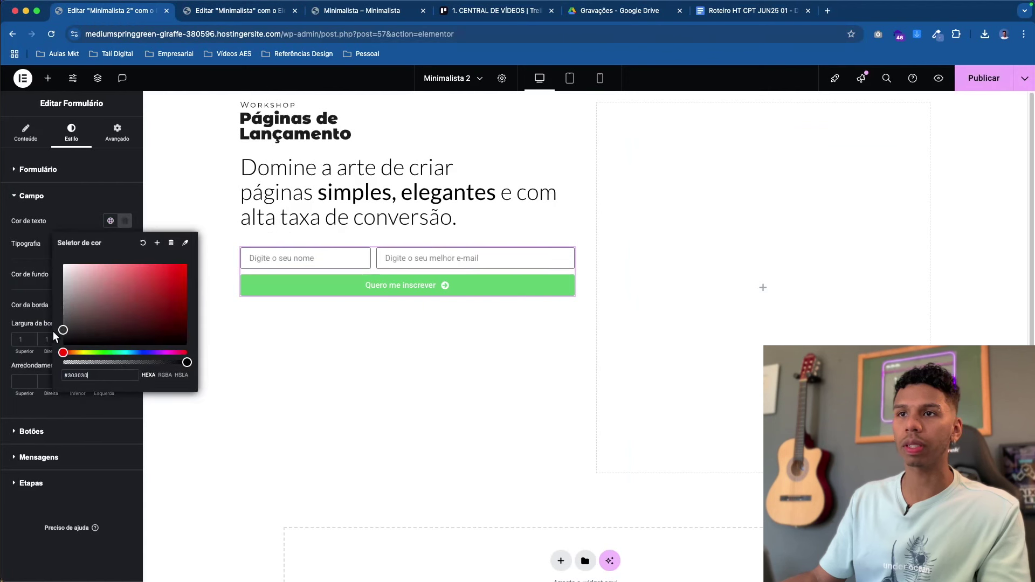
pyautogui.click(53, 331)
pyautogui.click(110, 275)
pyautogui.click(127, 276)
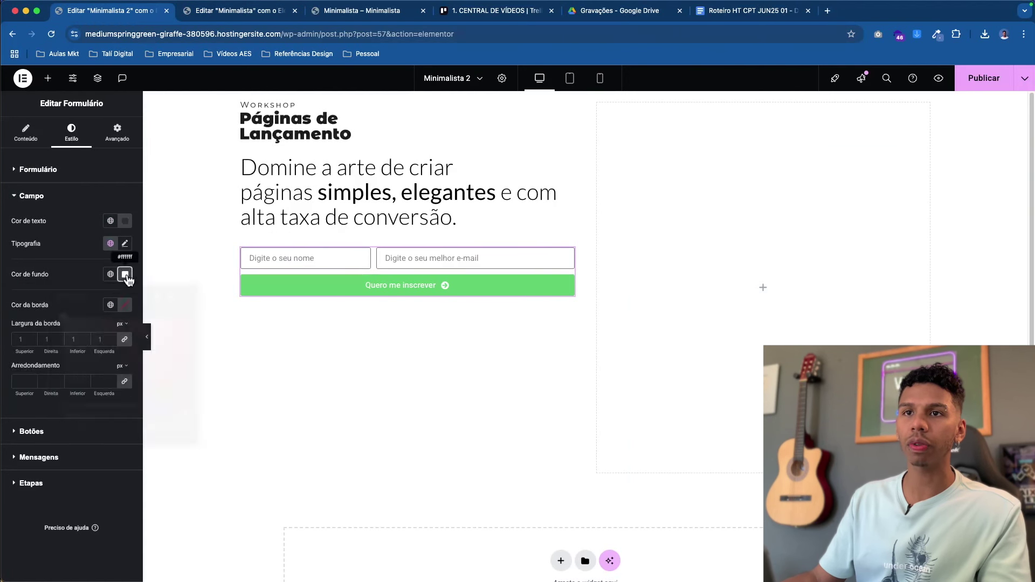
pyautogui.moveTo(71, 372)
pyautogui.mouseDown()
pyautogui.moveTo(41, 314)
pyautogui.moveTo(41, 327)
pyautogui.mouseUp()
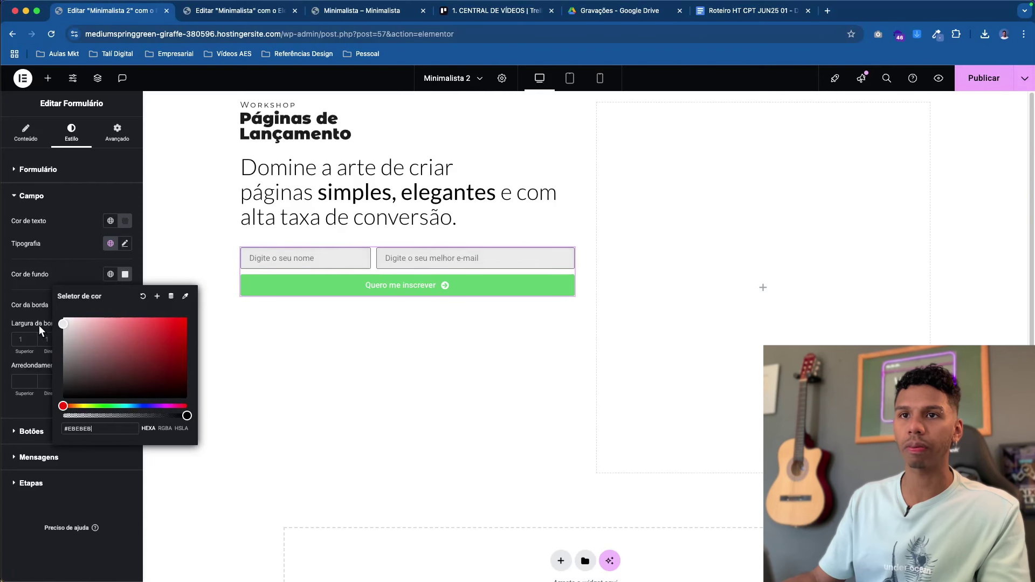
pyautogui.click(69, 279)
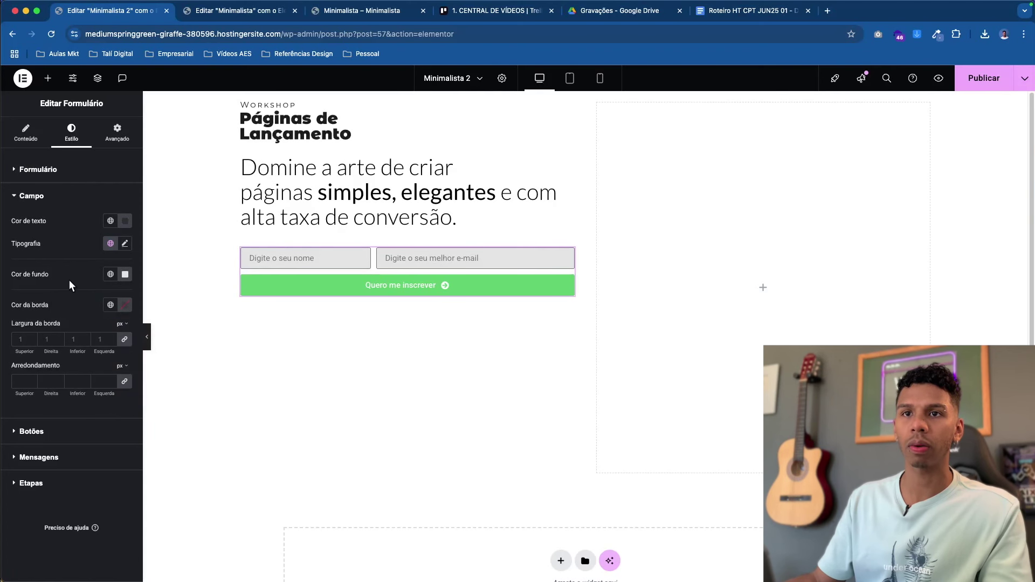
# - Remove the field borders, round their corners to 30, and switch to the reference Minimalista page
pyautogui.click(111, 339)
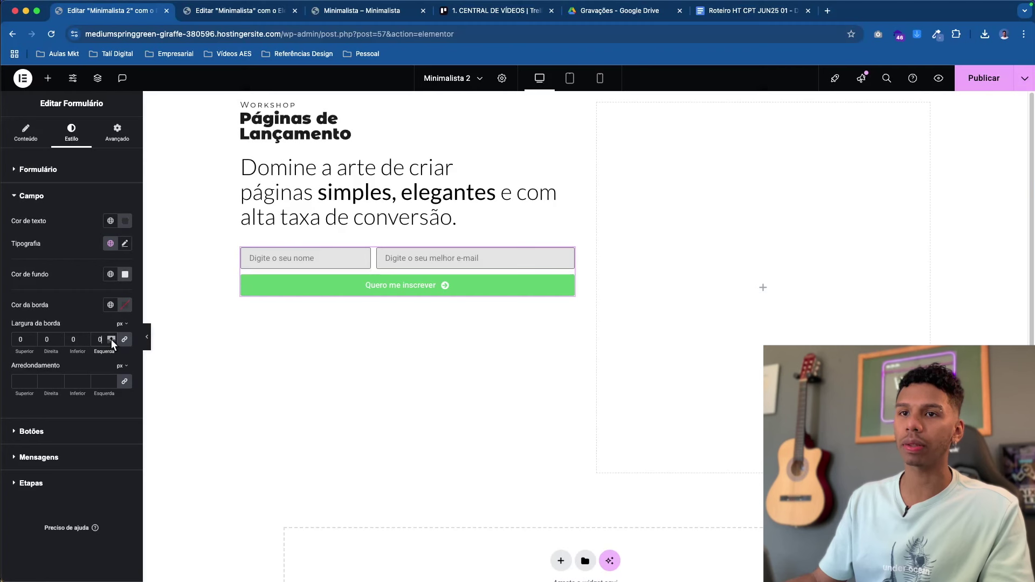
pyautogui.click(28, 384)
pyautogui.write('30')
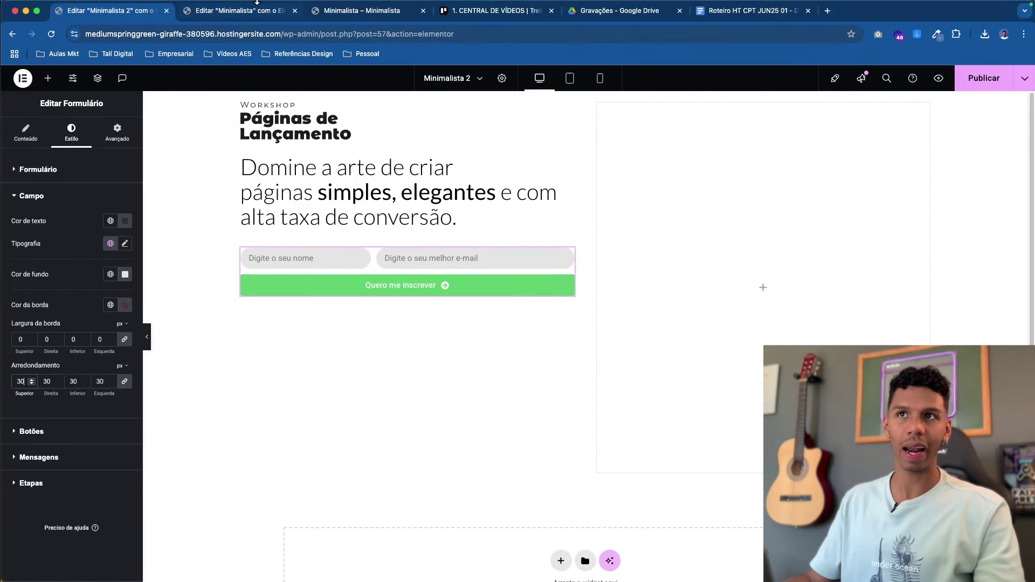
pyautogui.click(241, 6)
pyautogui.click(190, 23)
pyautogui.click(212, 18)
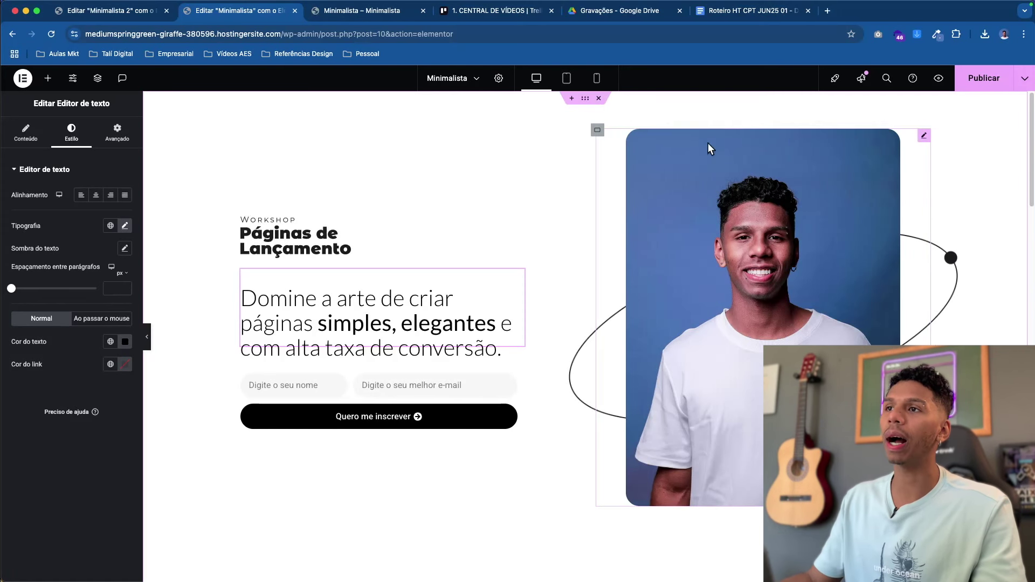
# - Select the portrait photo, set its border radius to 0, and preview the square corners
pyautogui.scroll(-3, 566, 294)
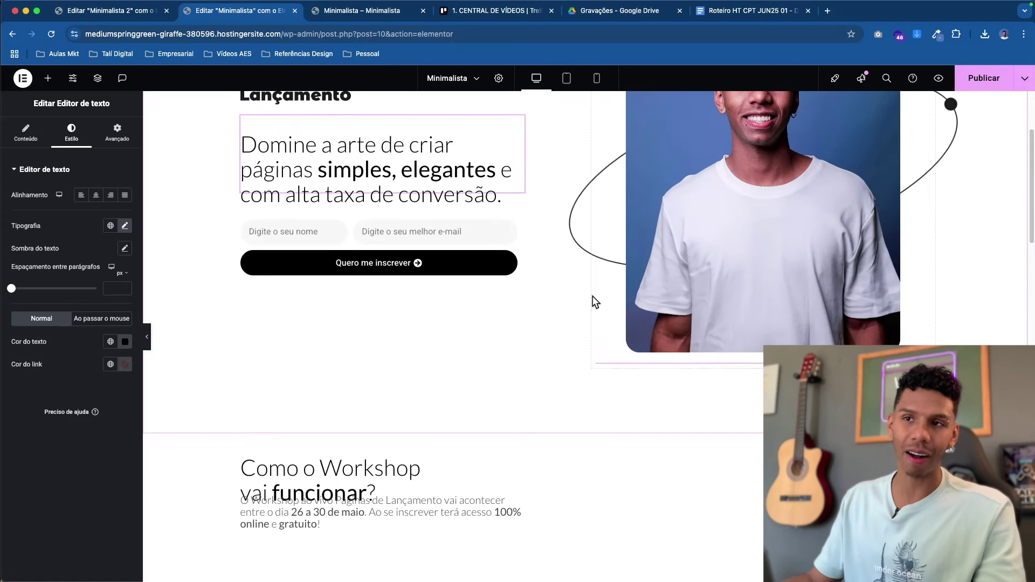
pyautogui.scroll(3, 593, 296)
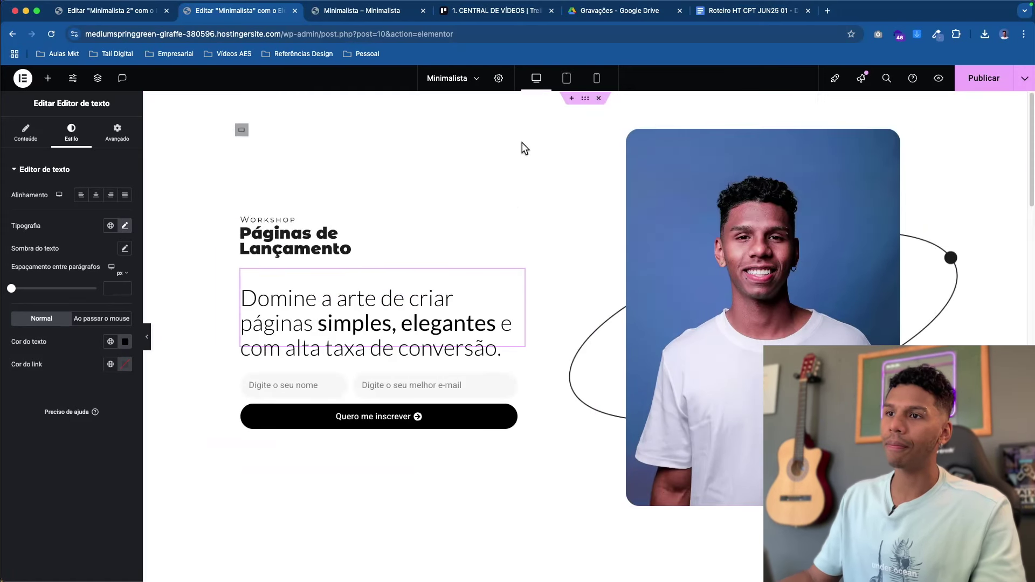
pyautogui.moveTo(662, 125)
pyautogui.mouseDown()
pyautogui.moveTo(628, 144)
pyautogui.moveTo(686, 130)
pyautogui.mouseUp()
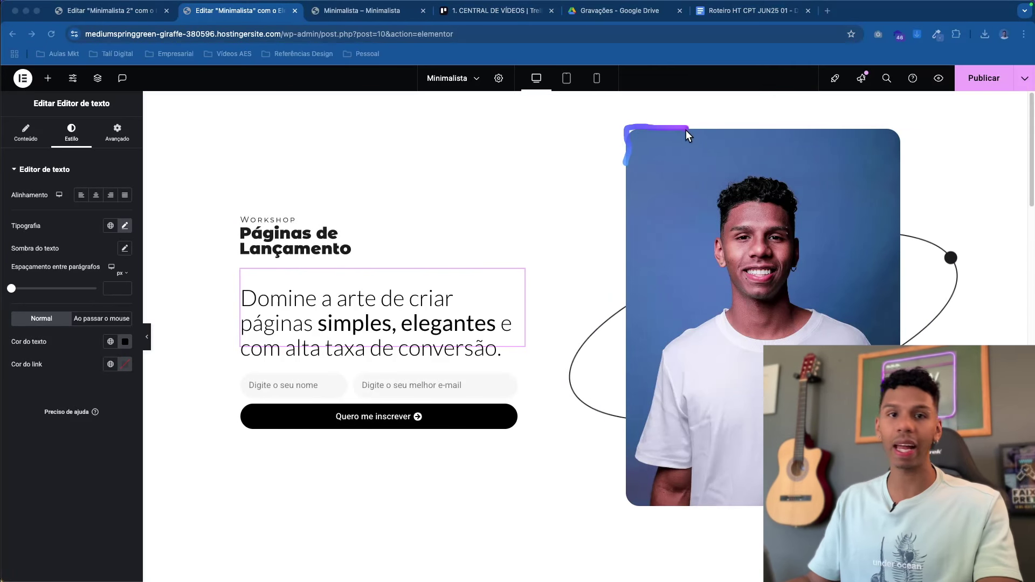
pyautogui.click(597, 158)
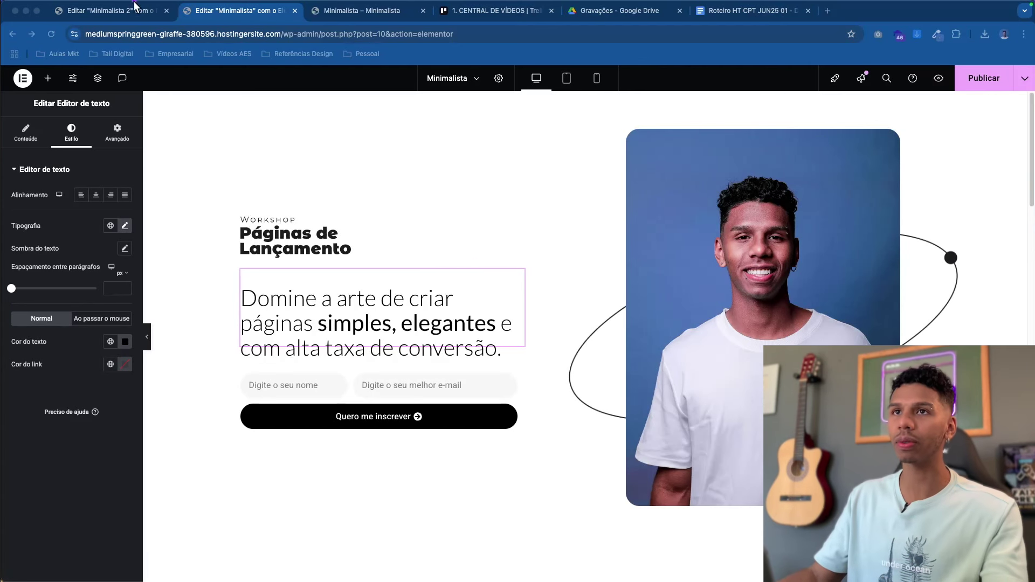
pyautogui.click(747, 183)
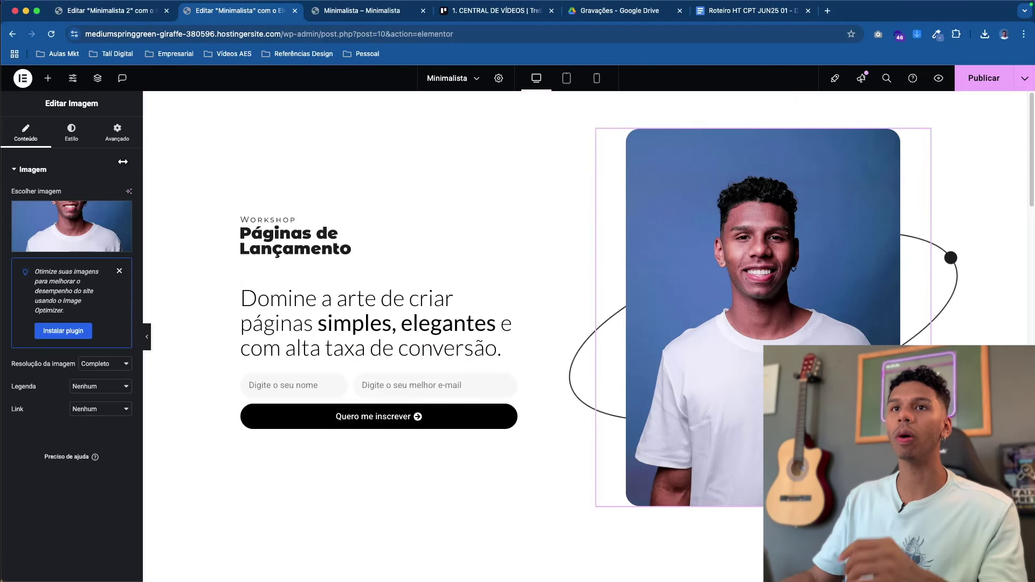
pyautogui.click(71, 132)
pyautogui.scroll(-1, 119, 350)
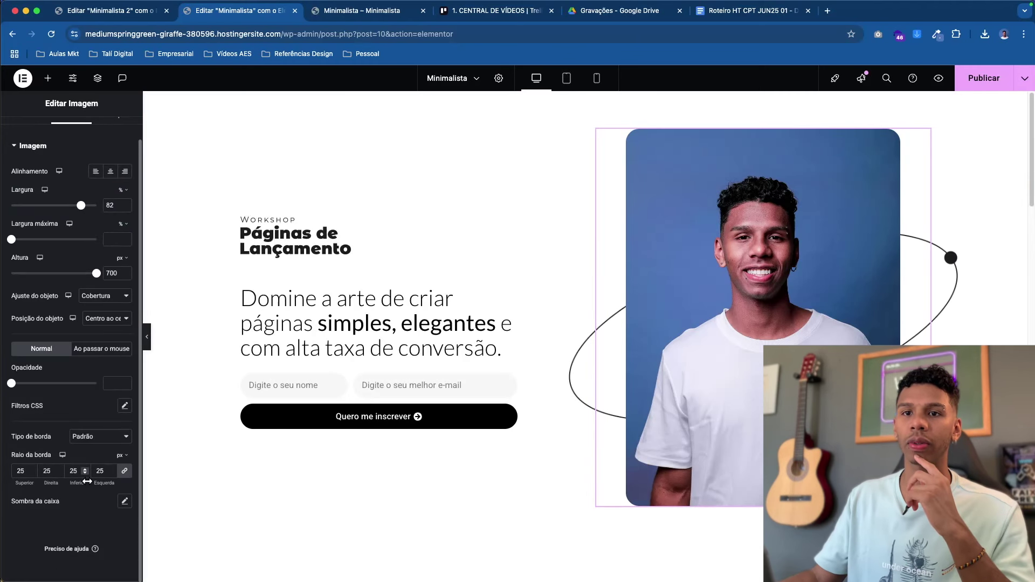
pyautogui.write('0')
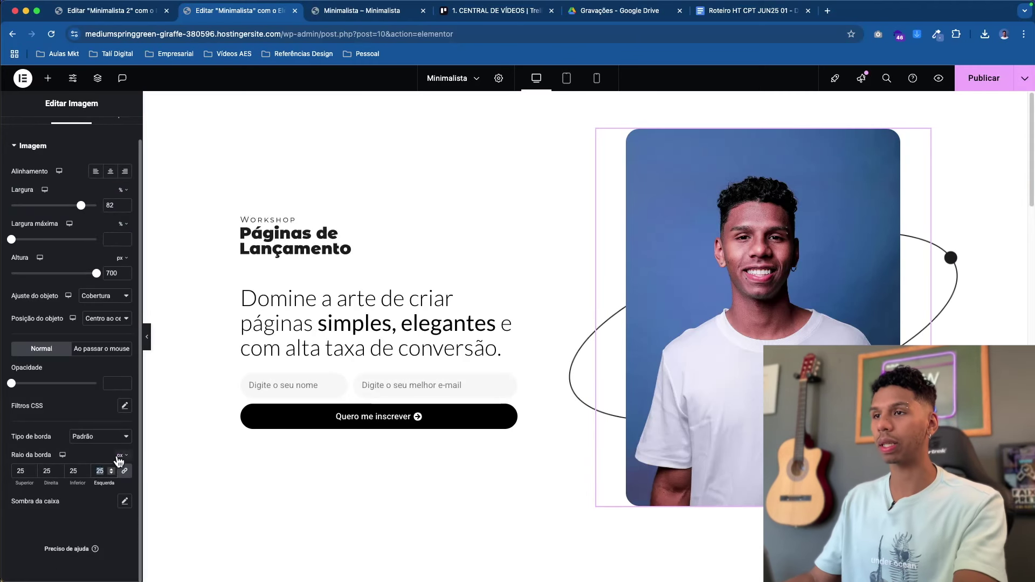
pyautogui.click(146, 336)
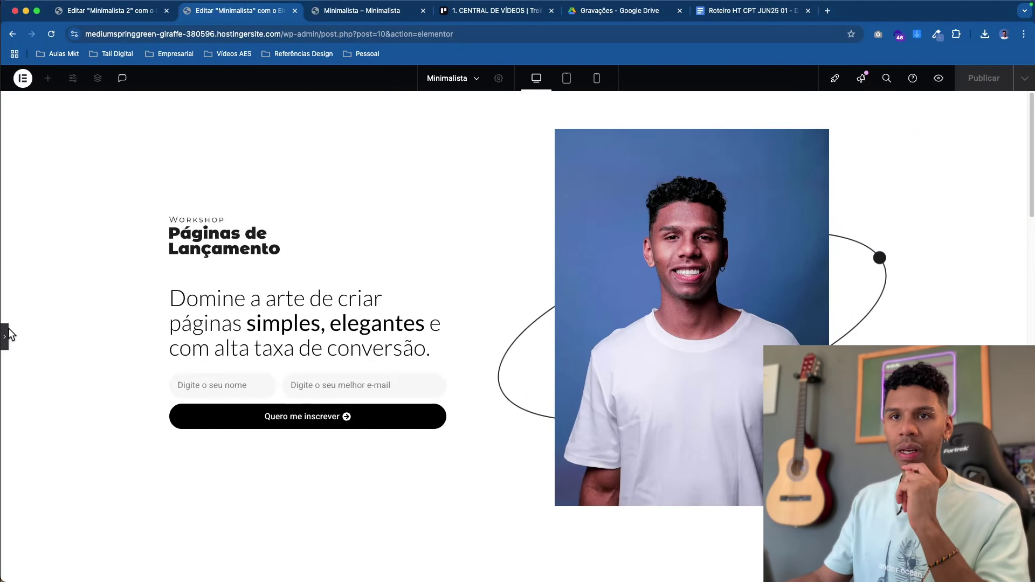
# - Restore the photo's border radius to 25 and publish the Minimalista page
pyautogui.click(674, 132)
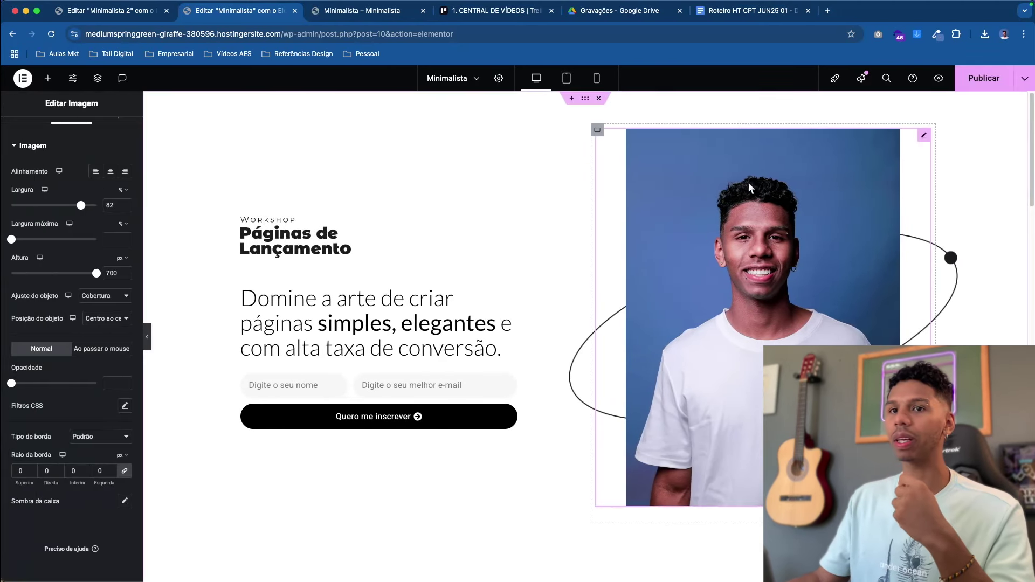
pyautogui.moveTo(78, 472); pyautogui.dragTo(31, 473)
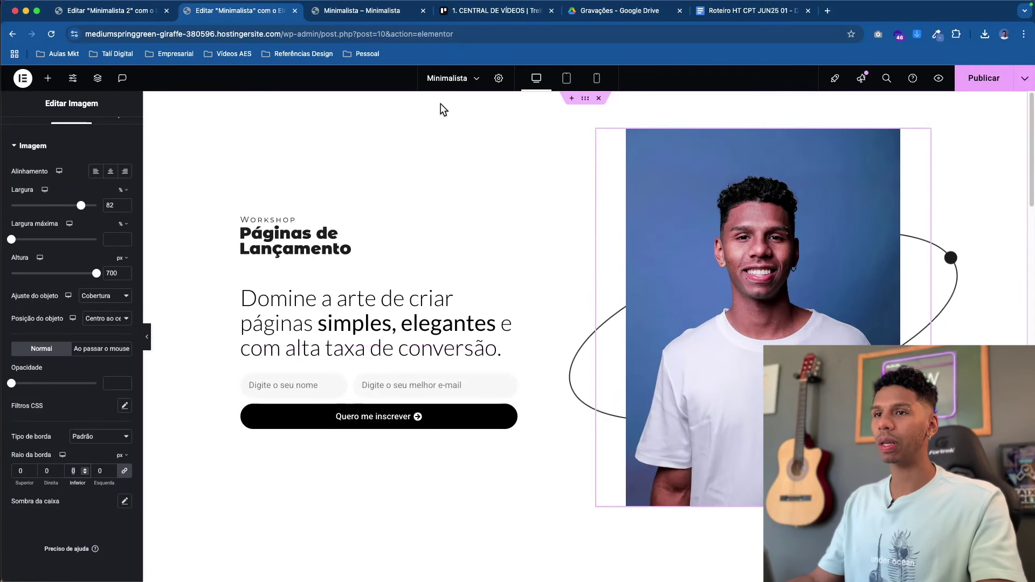
pyautogui.write('25')
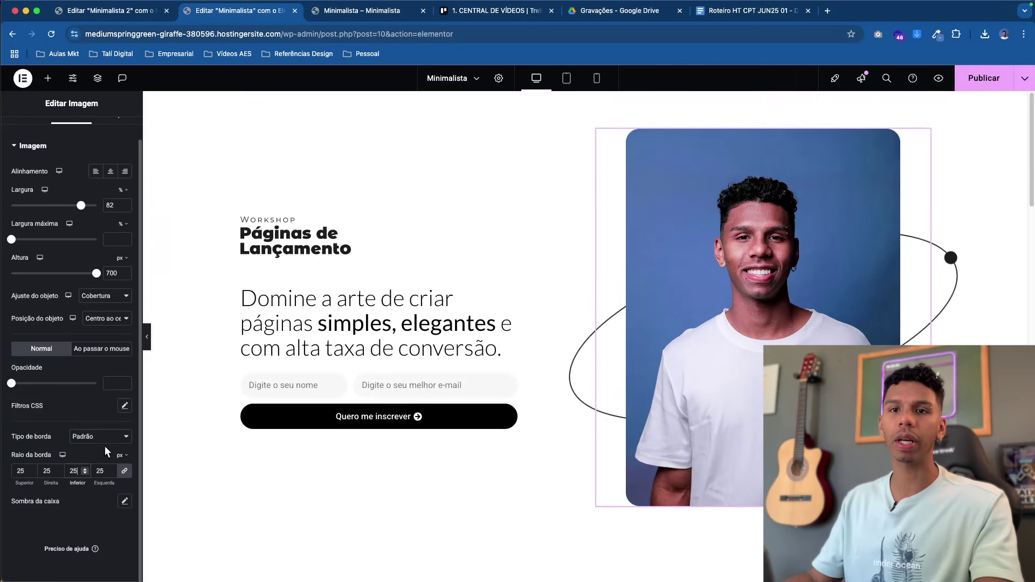
pyautogui.click(984, 78)
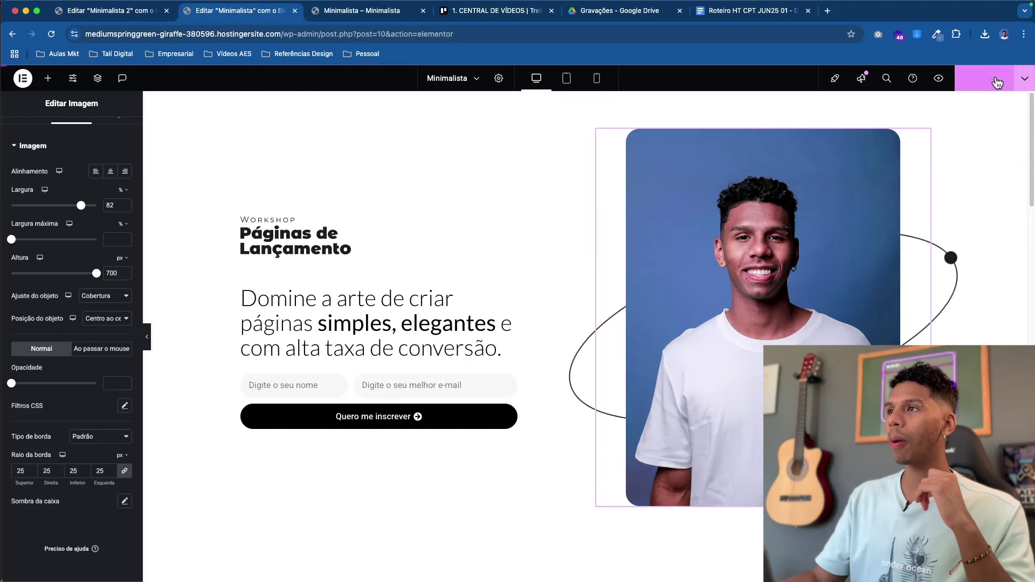
# - Open the submit button's style settings in Minimalista 2 and publish, comparing with the reference page
pyautogui.click(121, 14)
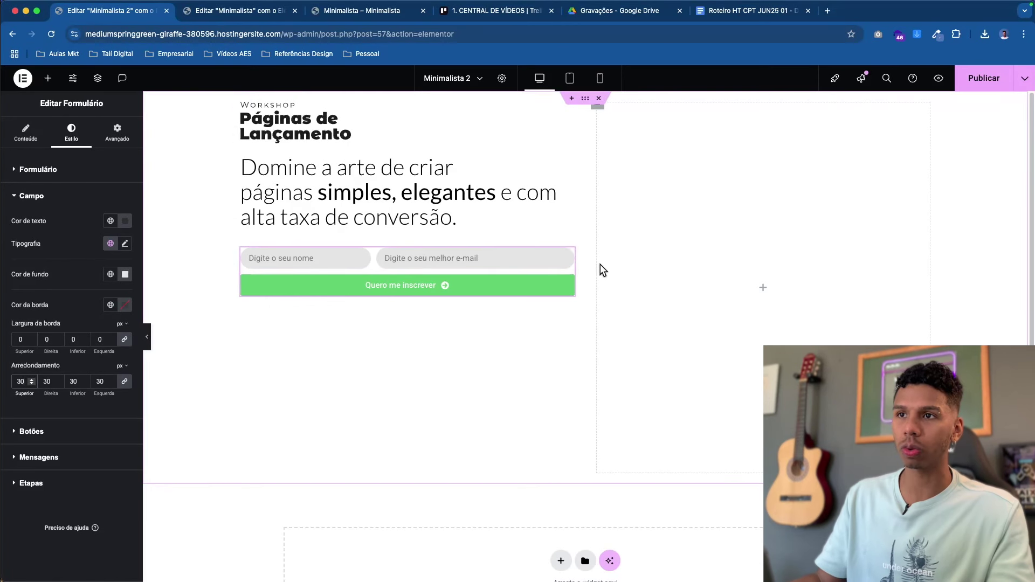
pyautogui.click(32, 432)
pyautogui.scroll(-4, 64, 437)
pyautogui.click(27, 404)
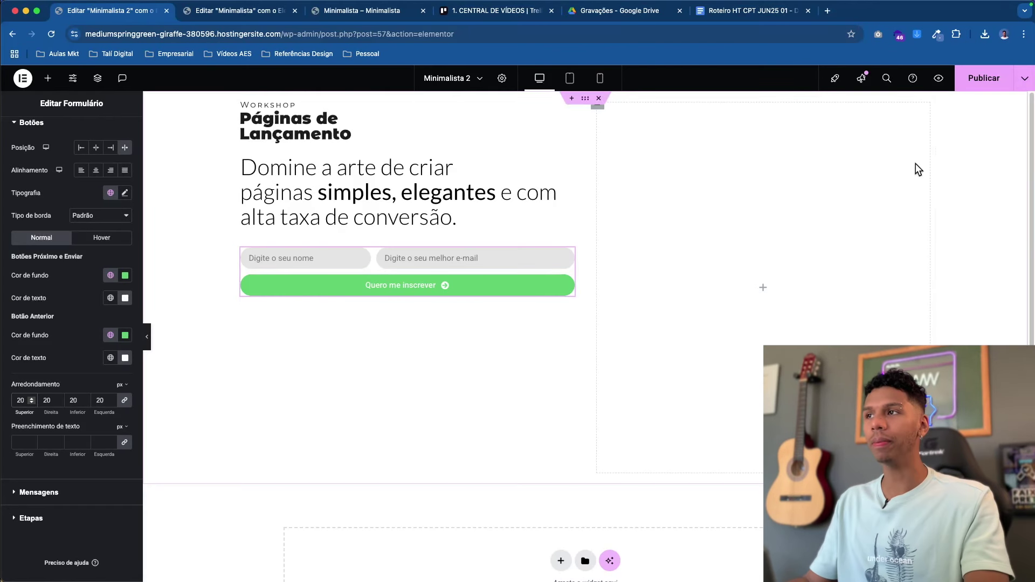
pyautogui.click(980, 79)
pyautogui.click(234, 11)
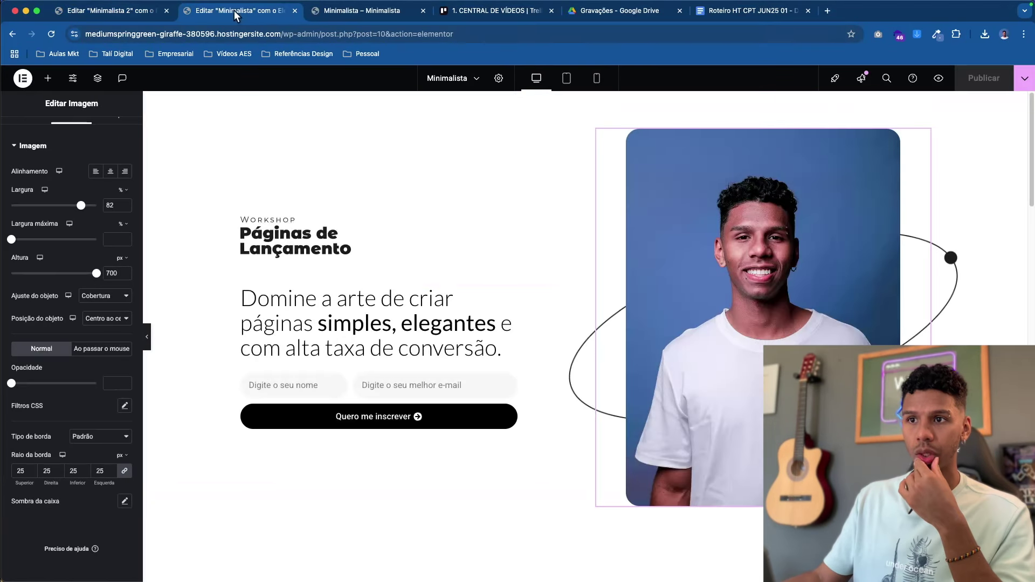
pyautogui.click(160, 10)
pyautogui.scroll(1, 91, 323)
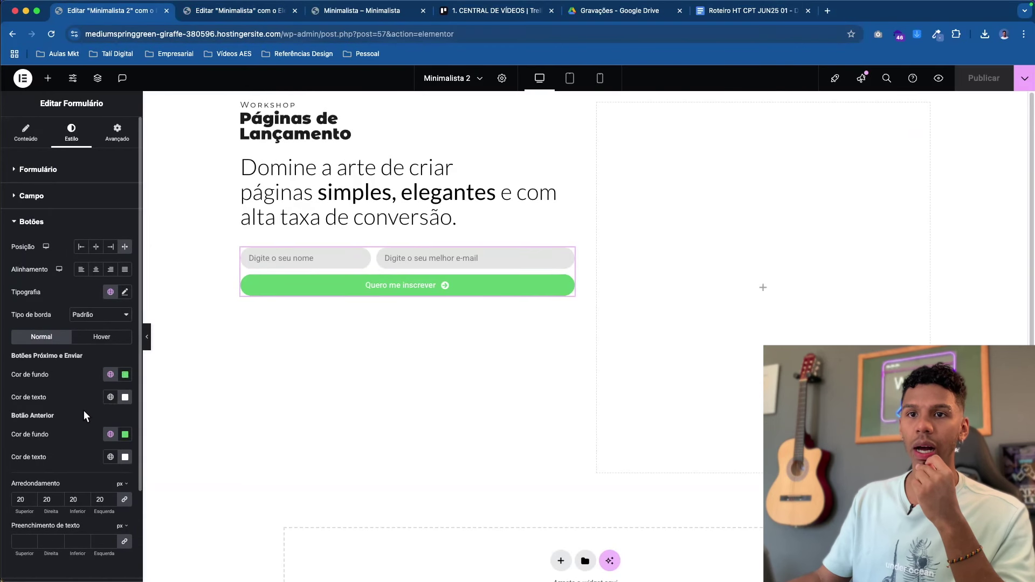
# - Set the submit button's background colour to black #000000
pyautogui.click(111, 375)
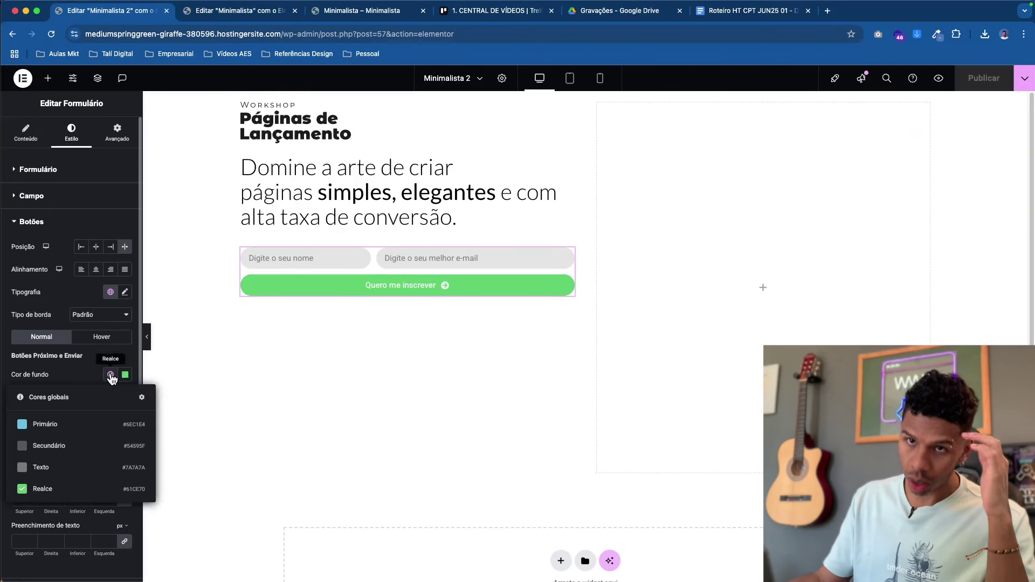
pyautogui.click(125, 374)
pyautogui.moveTo(107, 458); pyautogui.dragTo(42, 536)
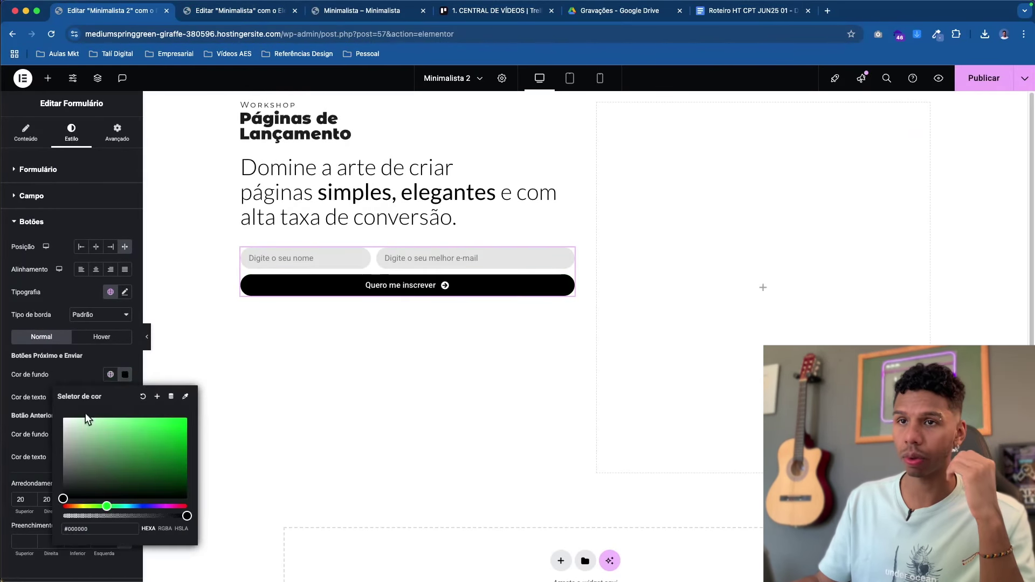
pyautogui.click(89, 366)
pyautogui.click(125, 375)
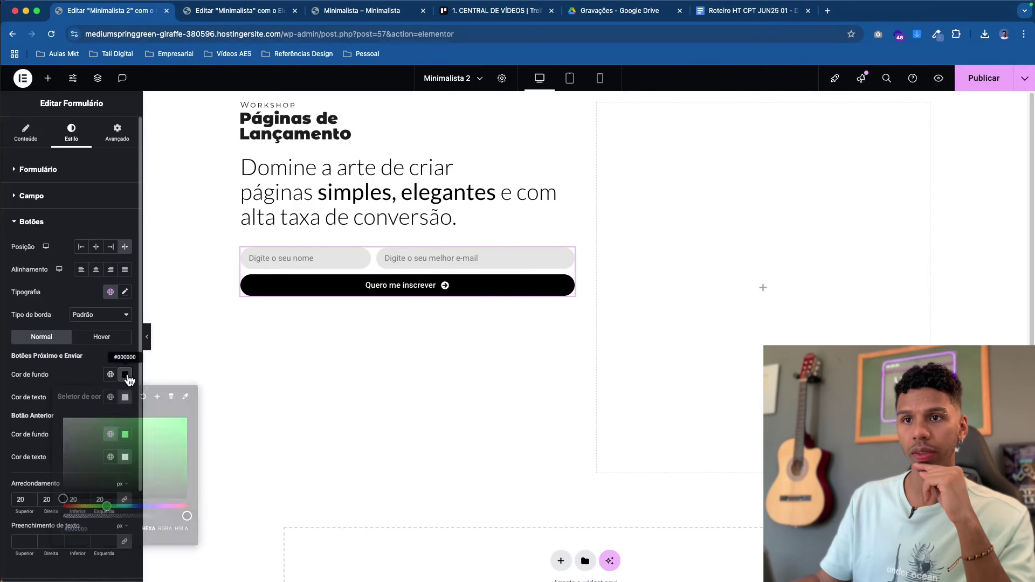
# - Save the black as a new global colour named 'Preto'
pyautogui.click(157, 398)
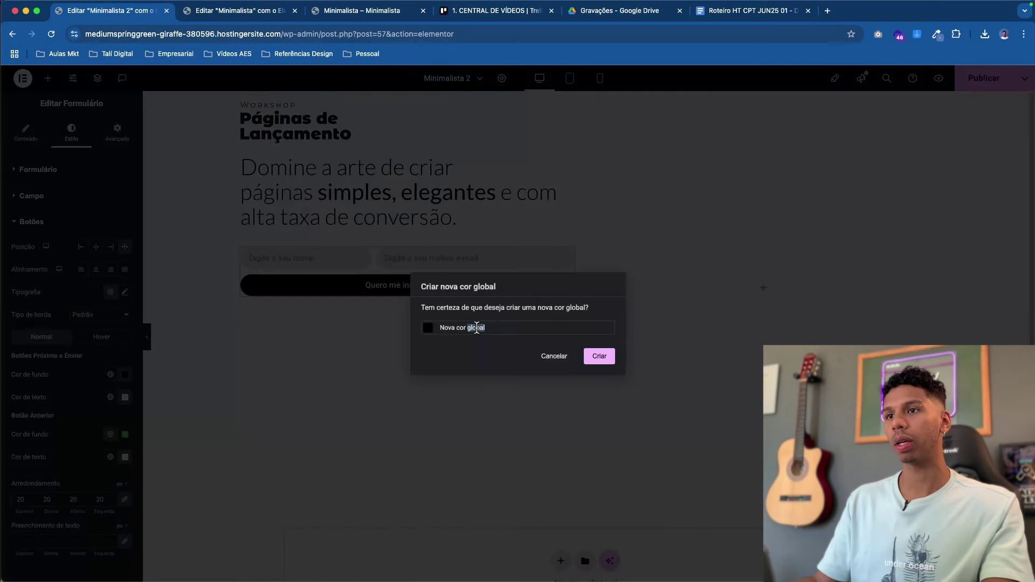
pyautogui.write('Preto')
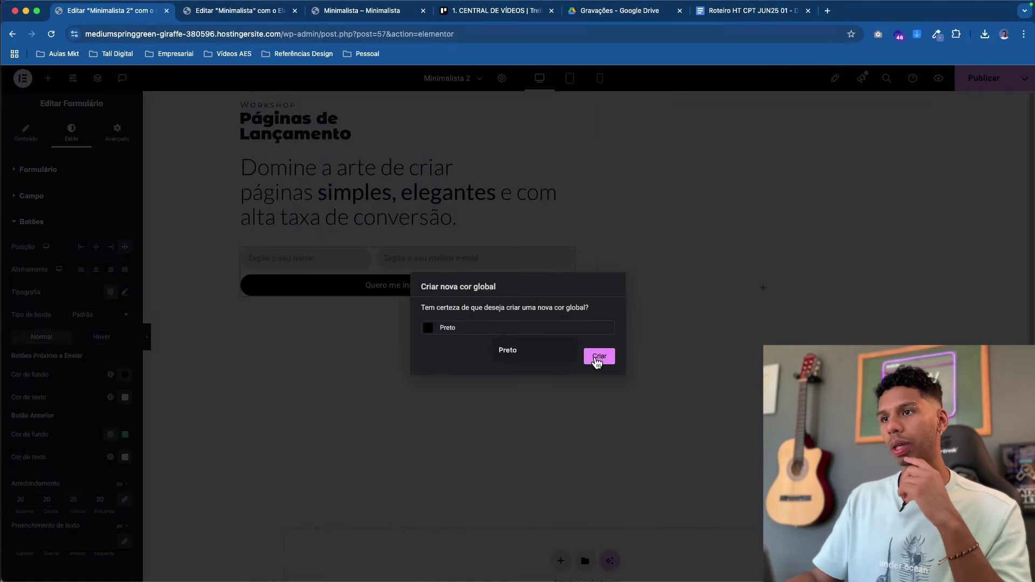
pyautogui.click(599, 357)
pyautogui.click(30, 133)
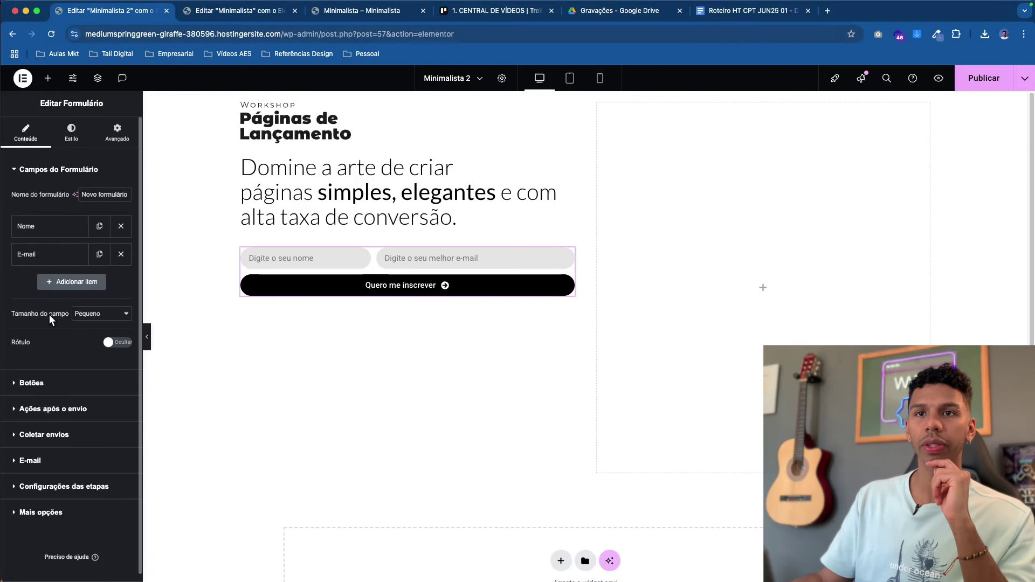
# - Set both the form field size and the button size to Médio
pyautogui.click(102, 320)
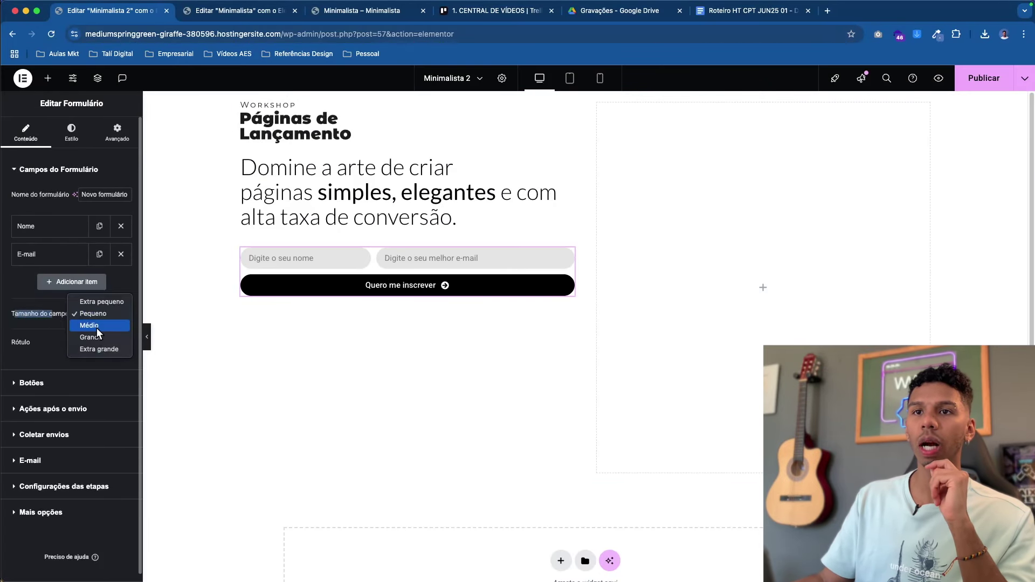
pyautogui.click(96, 328)
pyautogui.click(31, 383)
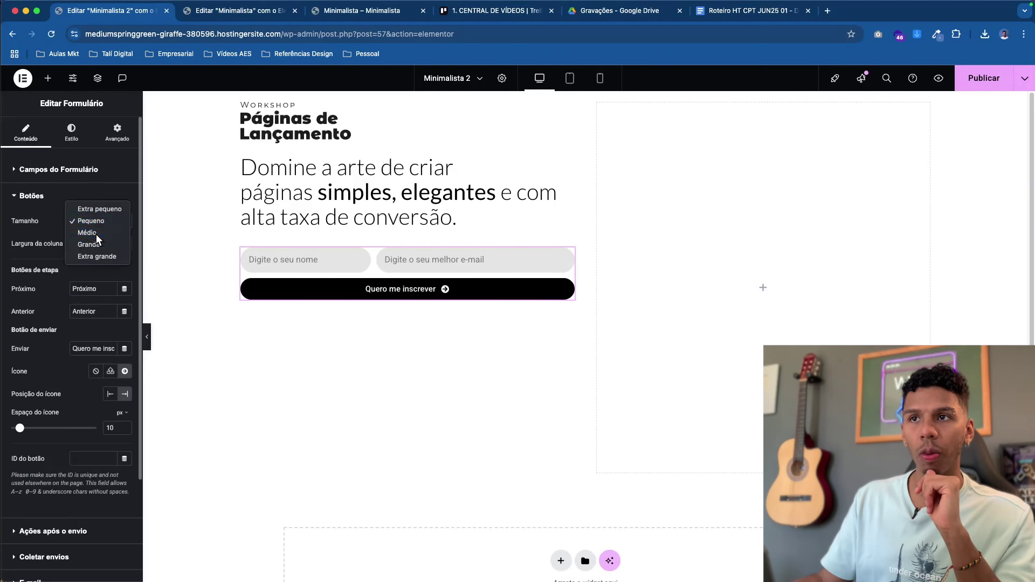
pyautogui.click(96, 234)
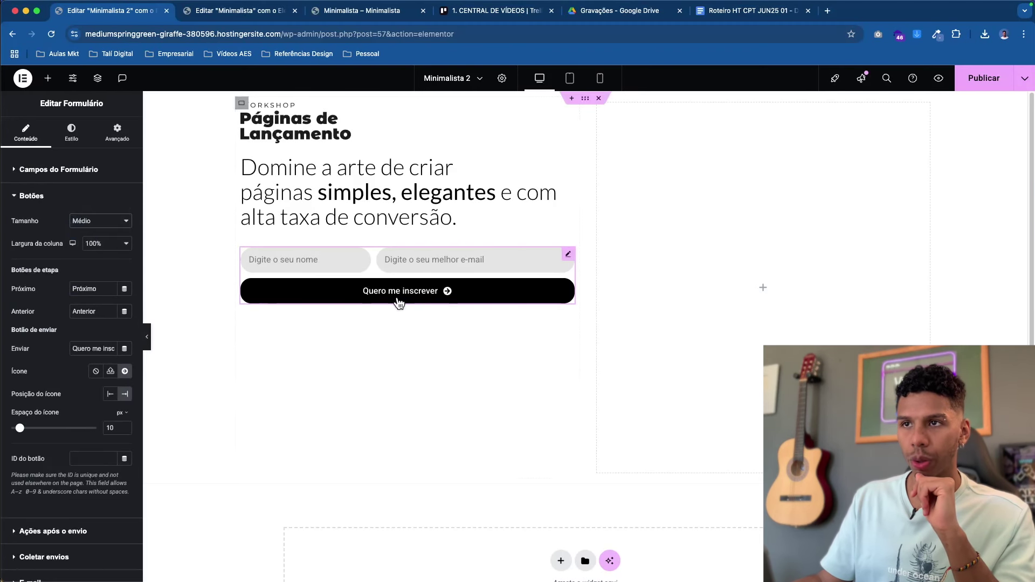
# - Publish Minimalista 2 and check the live reference page before returning to the editor
pyautogui.click(981, 79)
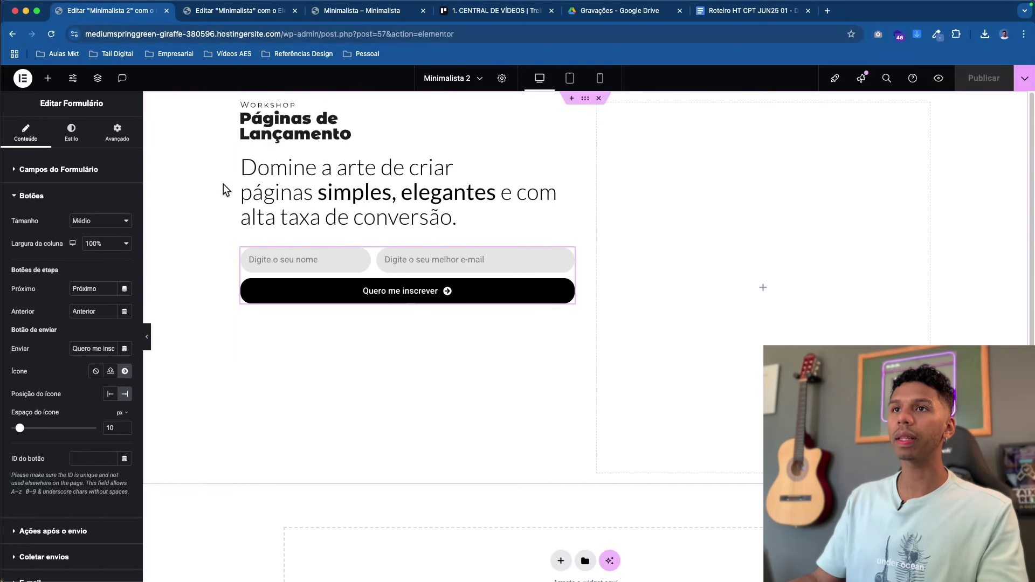
pyautogui.click(335, 17)
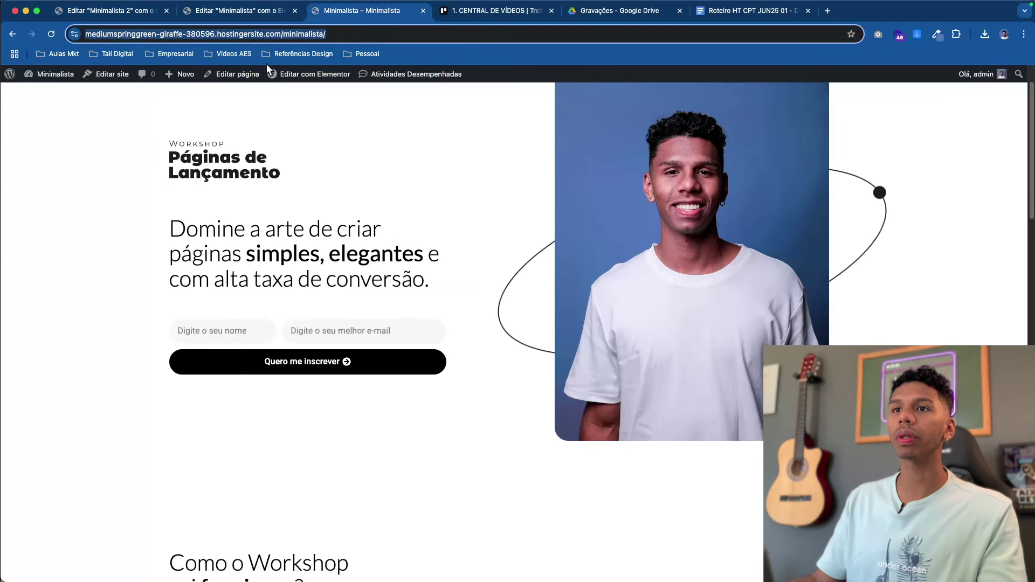
pyautogui.click(157, 12)
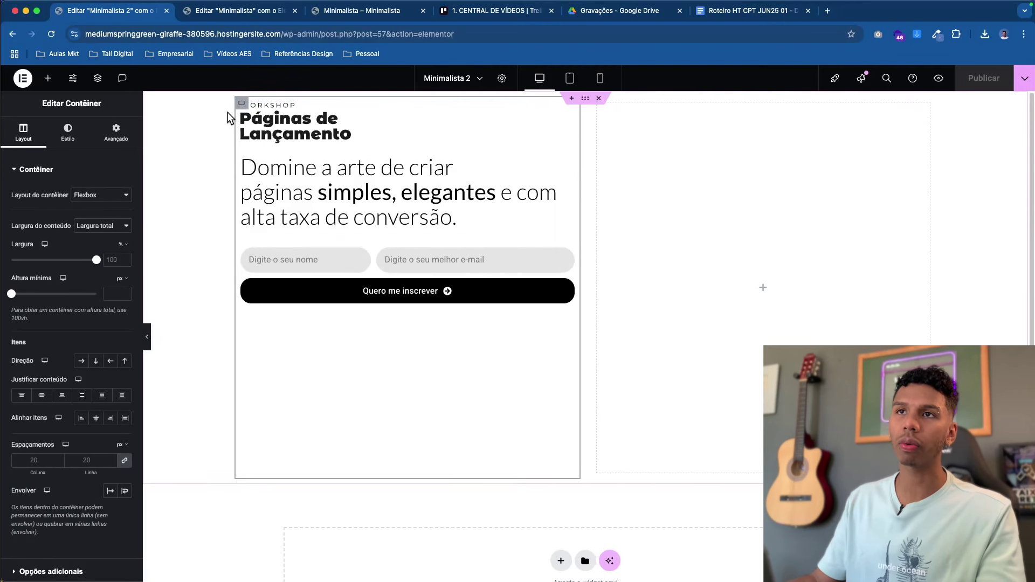
# - Centre the hero content vertically and give the 'Domine a arte' text a 30 px top margin
pyautogui.click(41, 396)
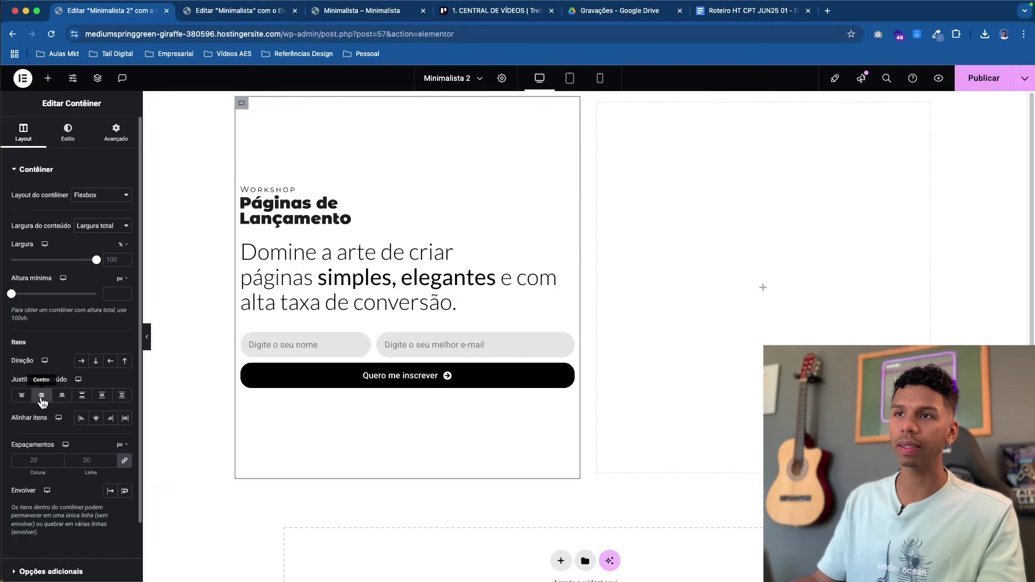
pyautogui.click(289, 252)
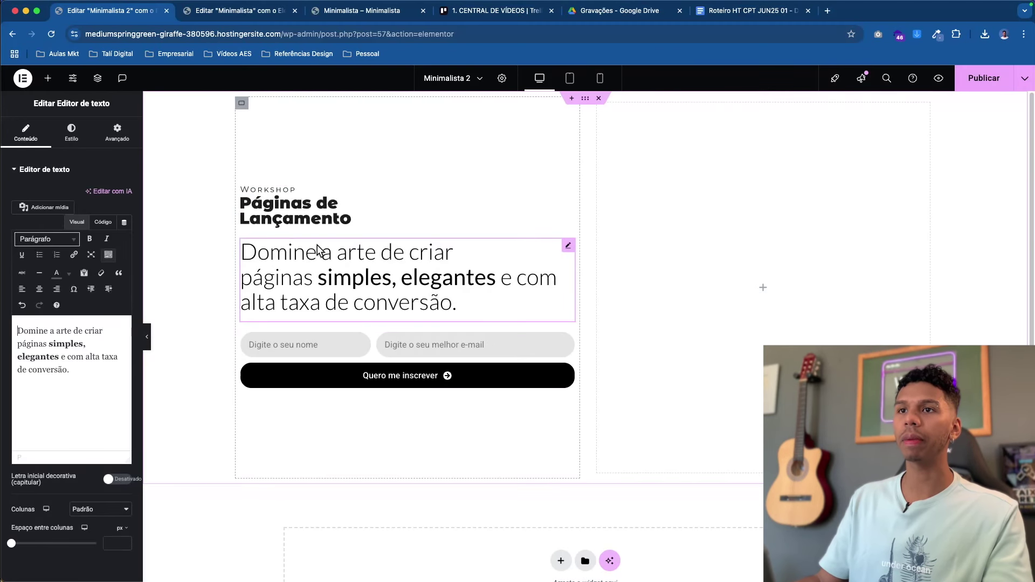
pyautogui.click(117, 132)
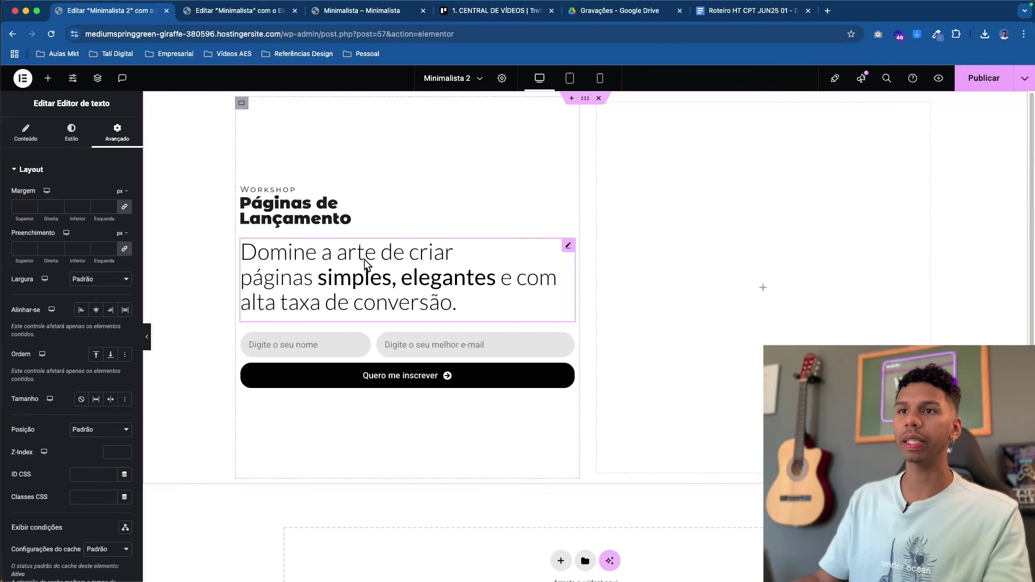
pyautogui.click(124, 208)
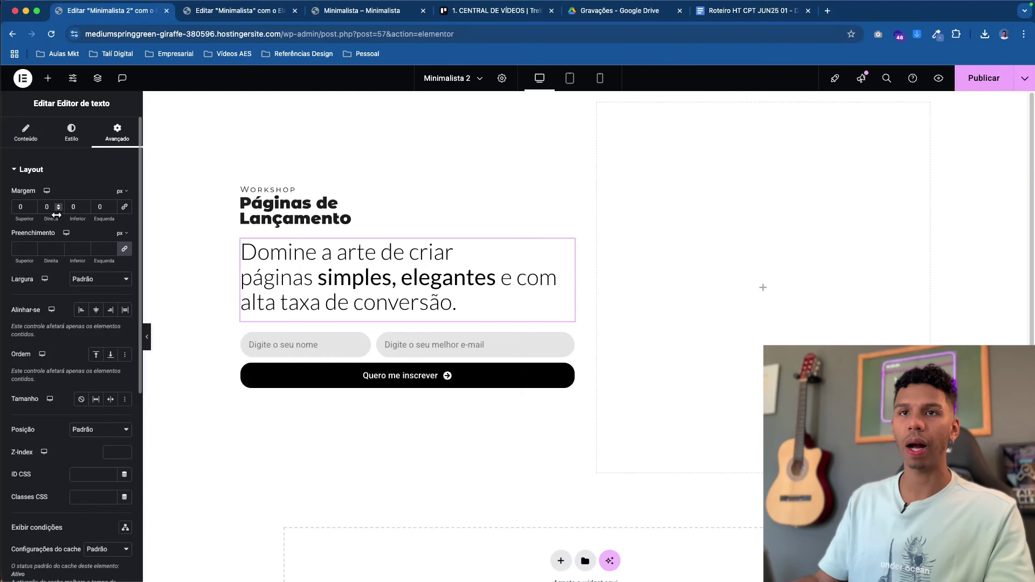
pyautogui.write('30')
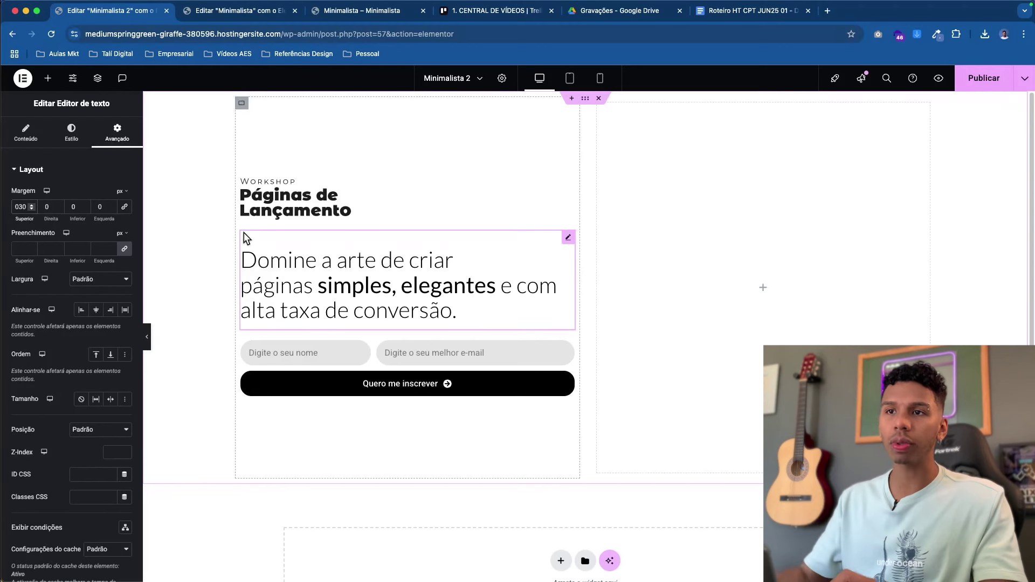
# - Give the name and e-mail form 30 px top padding, matching the reference, then view the live page
pyautogui.click(568, 347)
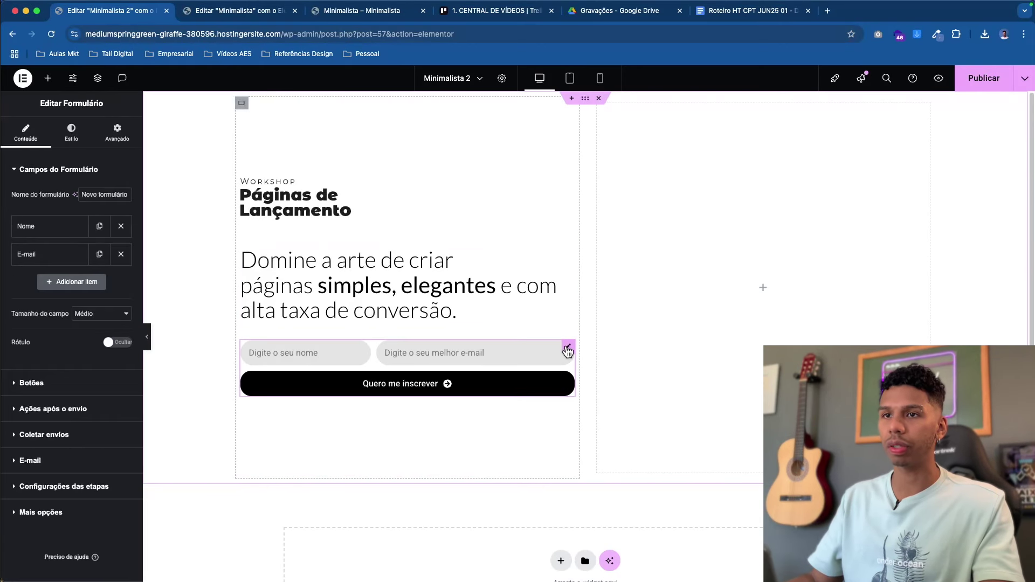
pyautogui.hotkey('ctrl', 'Tab')
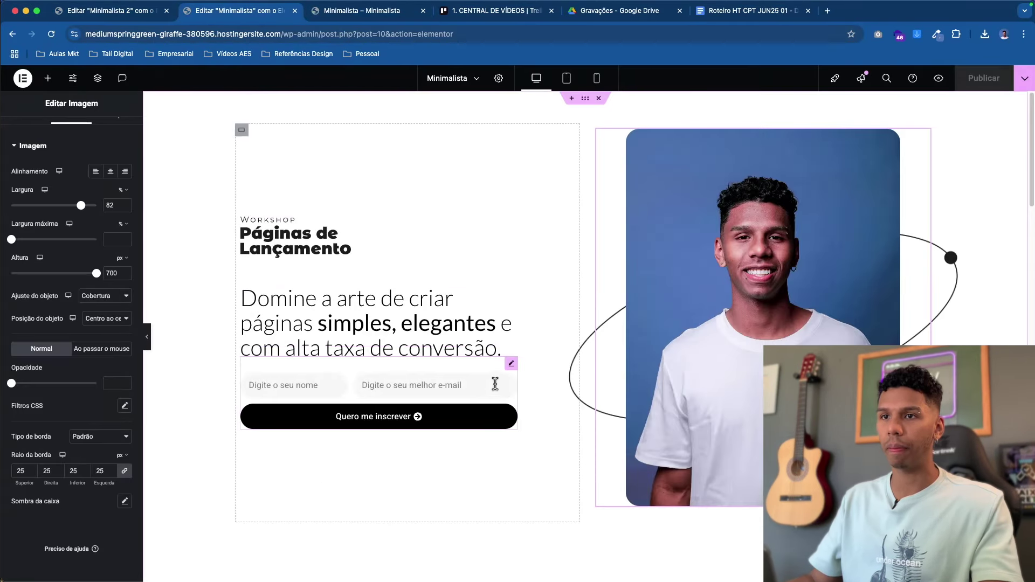
pyautogui.click(516, 367)
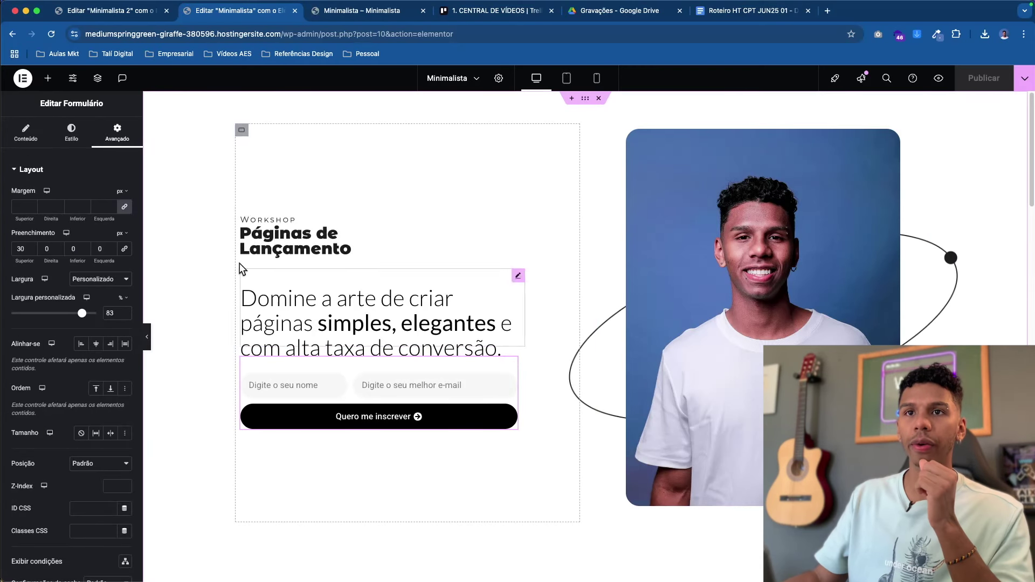
pyautogui.click(122, 16)
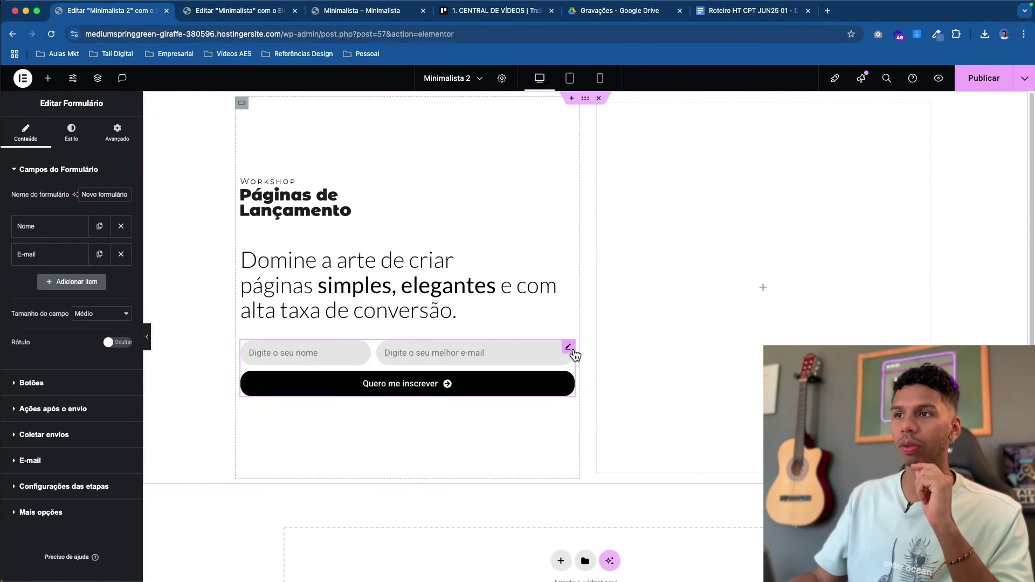
pyautogui.click(117, 132)
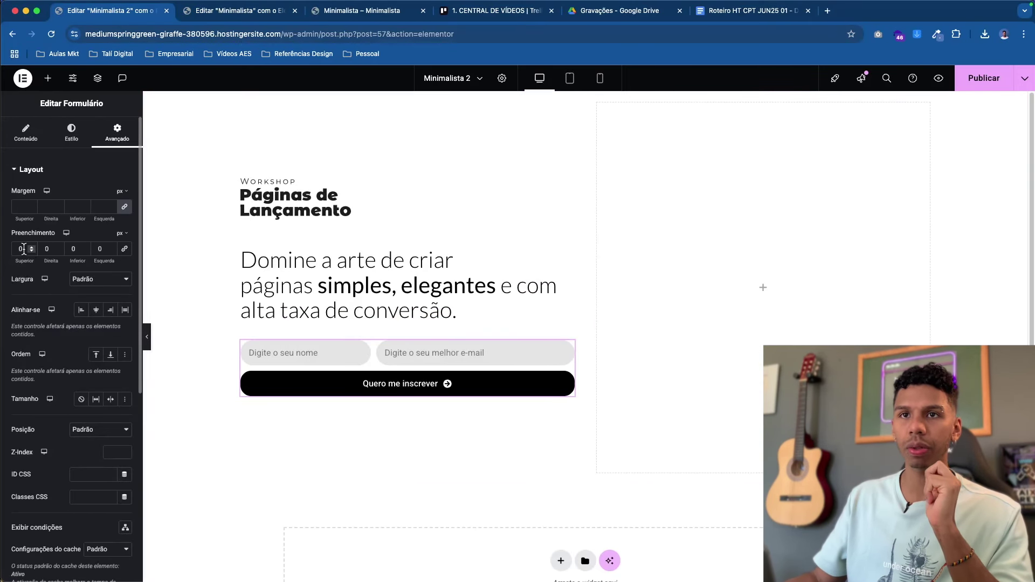
pyautogui.click(24, 249)
pyautogui.write('30')
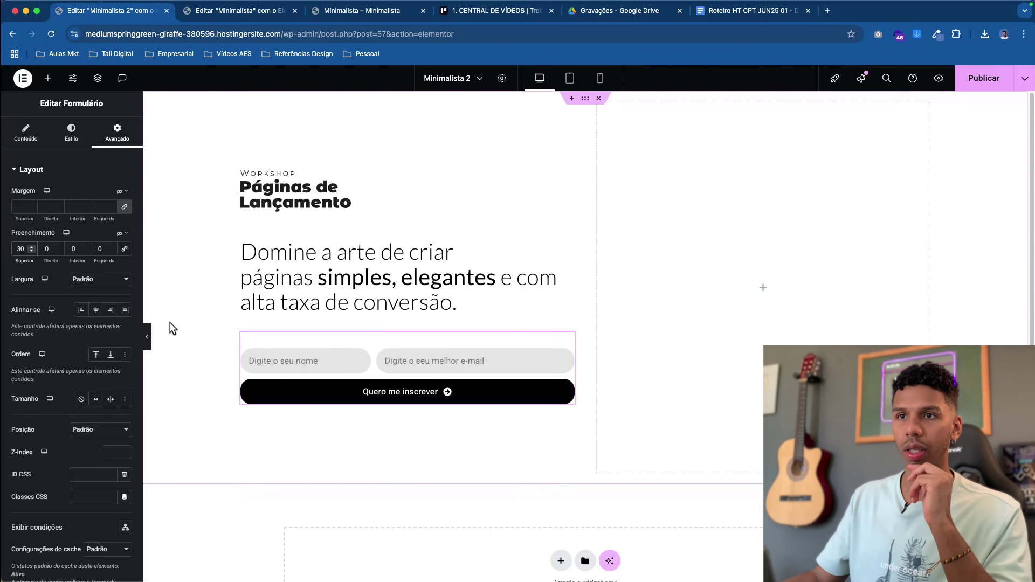
pyautogui.click(362, 10)
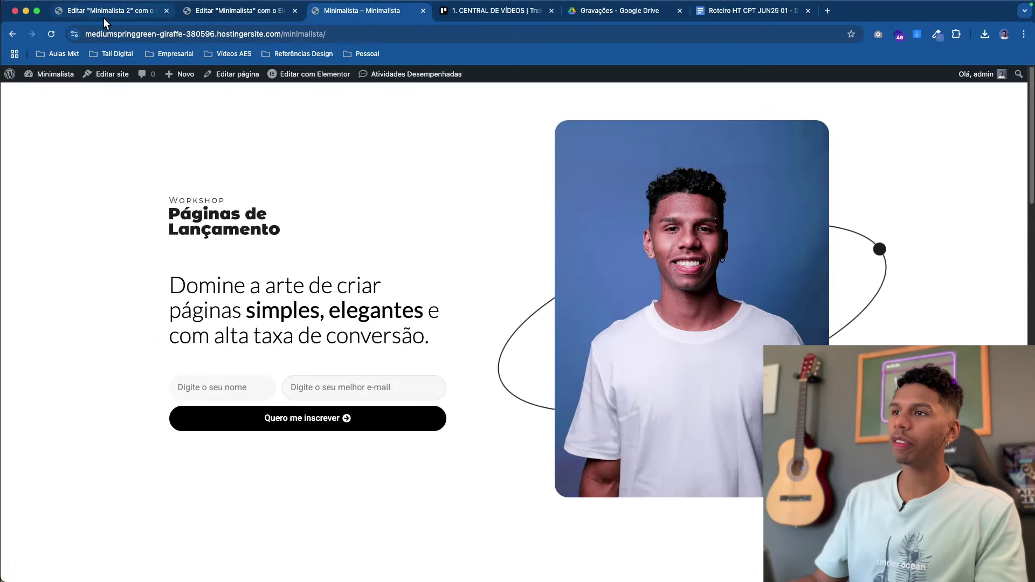
# - Drag an Imagem widget into Minimalista 2's empty right column
pyautogui.click(120, 12)
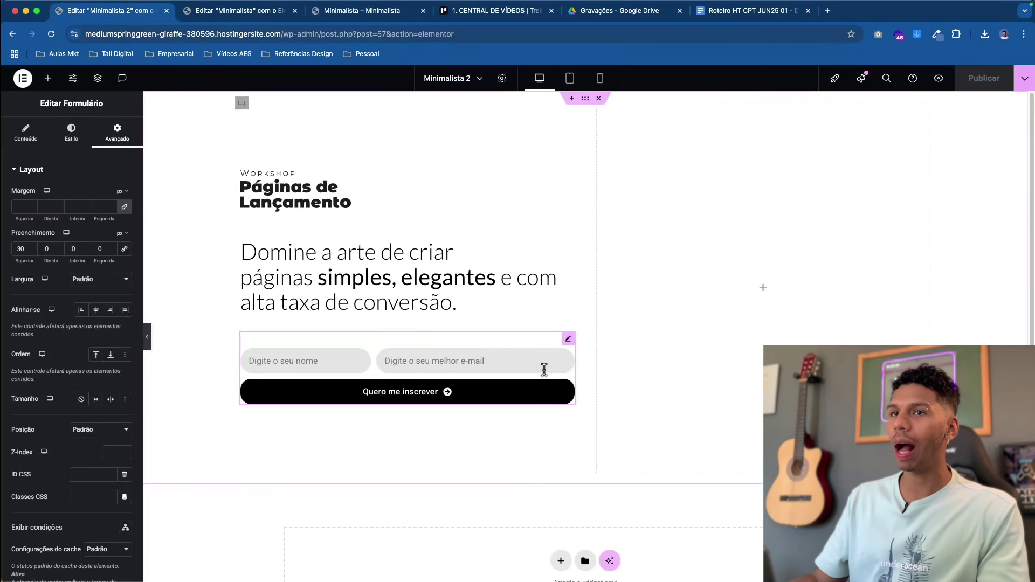
pyautogui.click(47, 78)
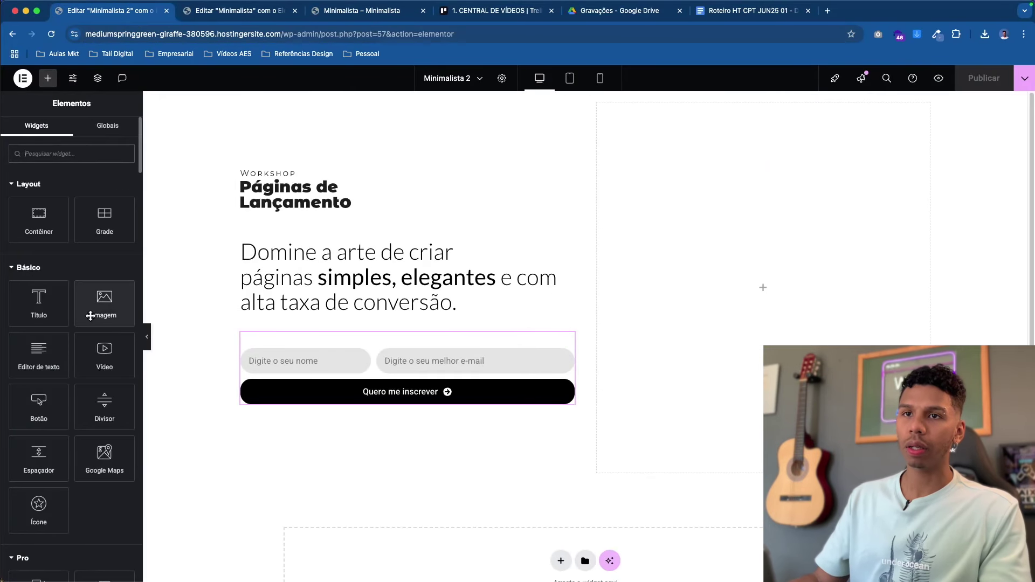
pyautogui.moveTo(105, 301)
pyautogui.mouseDown()
pyautogui.moveTo(266, 320)
pyautogui.moveTo(724, 297)
pyautogui.mouseUp()
# - Inspect the reference Minimalista page's portrait photo and orbit line in its editor
pyautogui.click(232, 11)
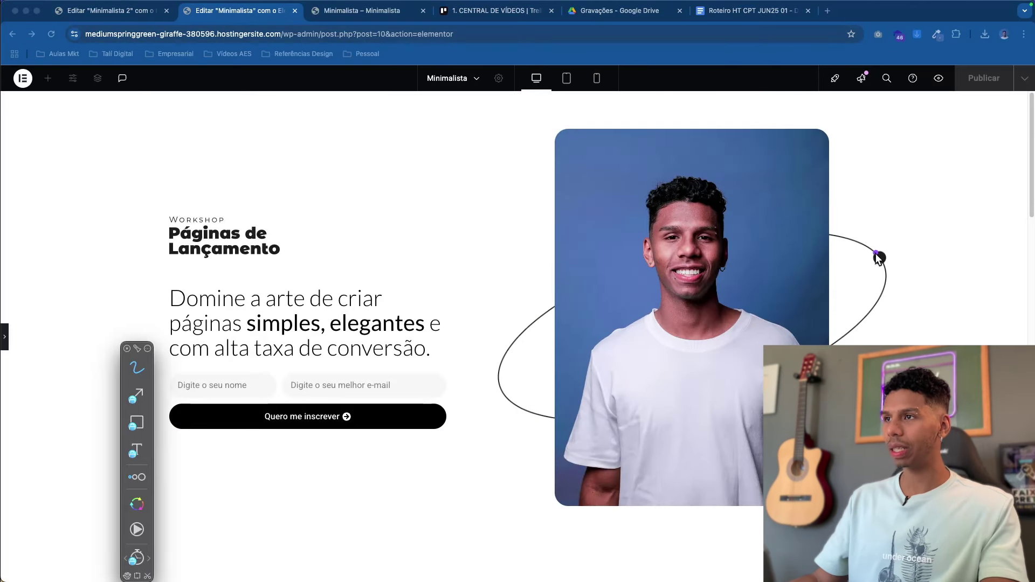
pyautogui.moveTo(876, 257)
pyautogui.mouseDown()
pyautogui.moveTo(797, 246)
pyautogui.moveTo(564, 322)
pyautogui.mouseUp()
pyautogui.moveTo(571, 407)
pyautogui.mouseDown()
pyautogui.moveTo(907, 322)
pyautogui.moveTo(800, 257)
pyautogui.mouseUp()
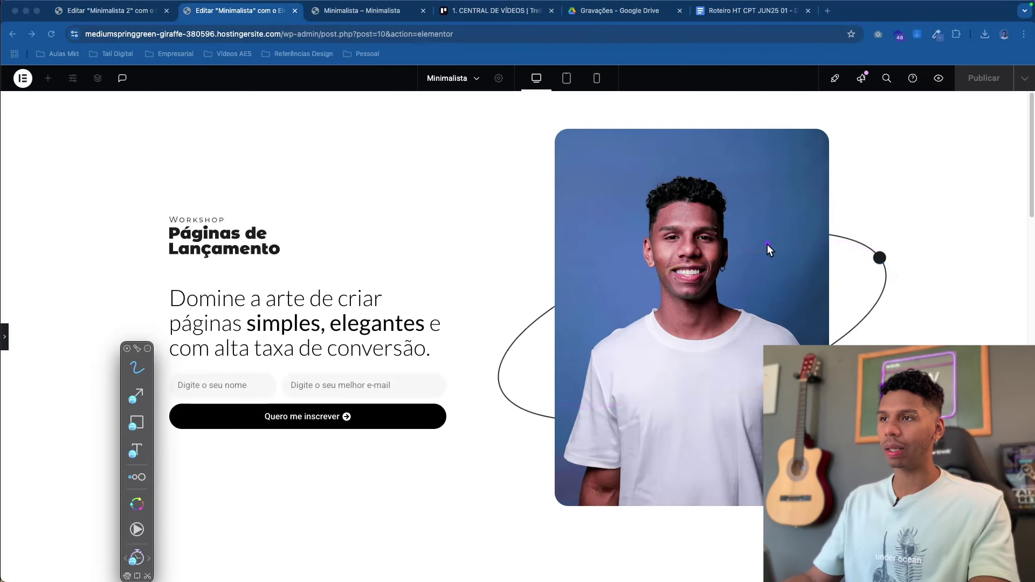
pyautogui.press('Escape')
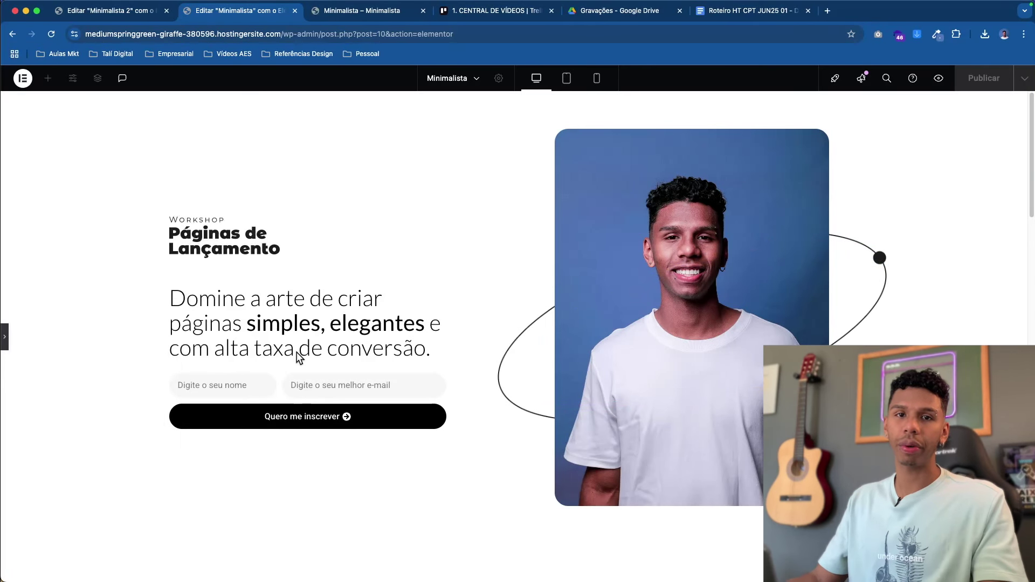
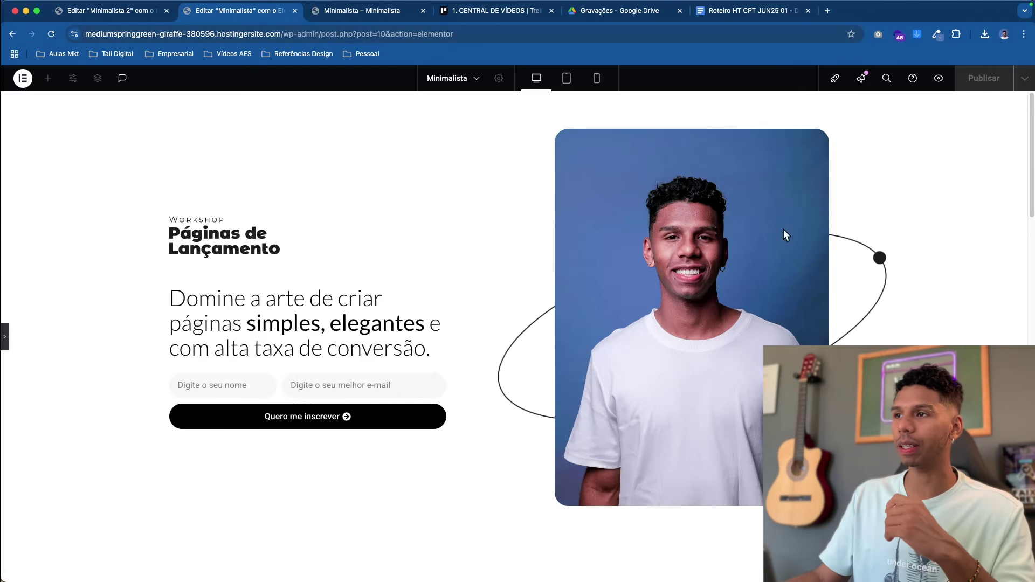
# - Reopen the collapsed Elementor side panel on the Minimalista page
pyautogui.click(103, 10)
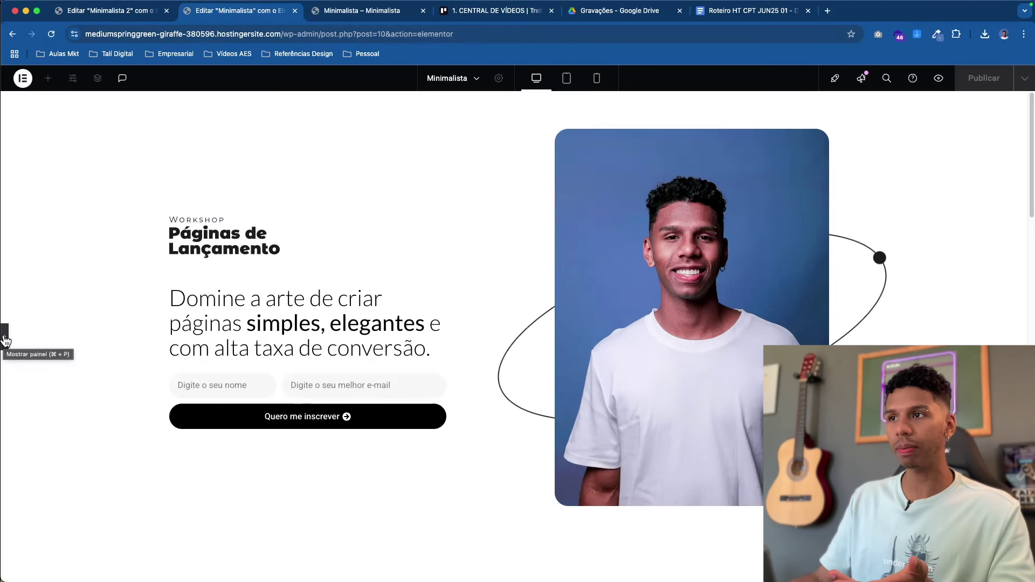
pyautogui.click(5, 337)
# - Confirm through Estrutura that the ellipse decoration uses Group-74.png, then switch to the Minimalista 2 editor
pyautogui.click(772, 229)
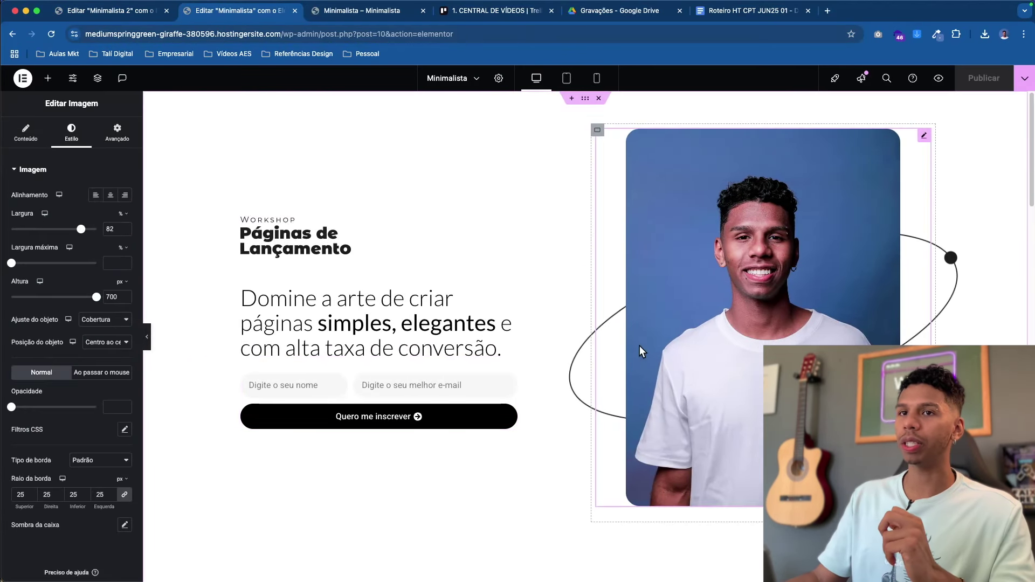
pyautogui.click(97, 80)
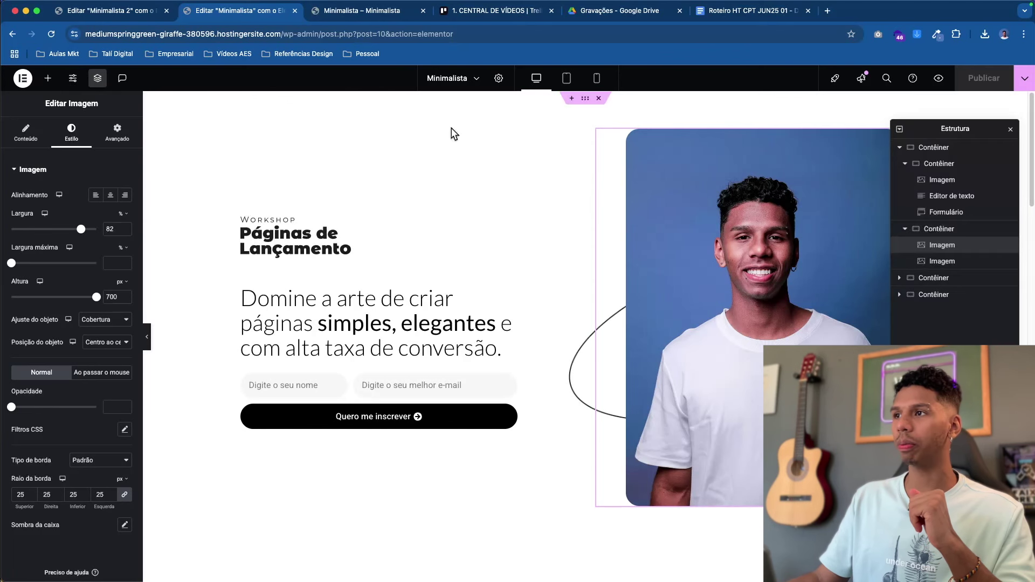
pyautogui.moveTo(917, 132); pyautogui.dragTo(266, 146)
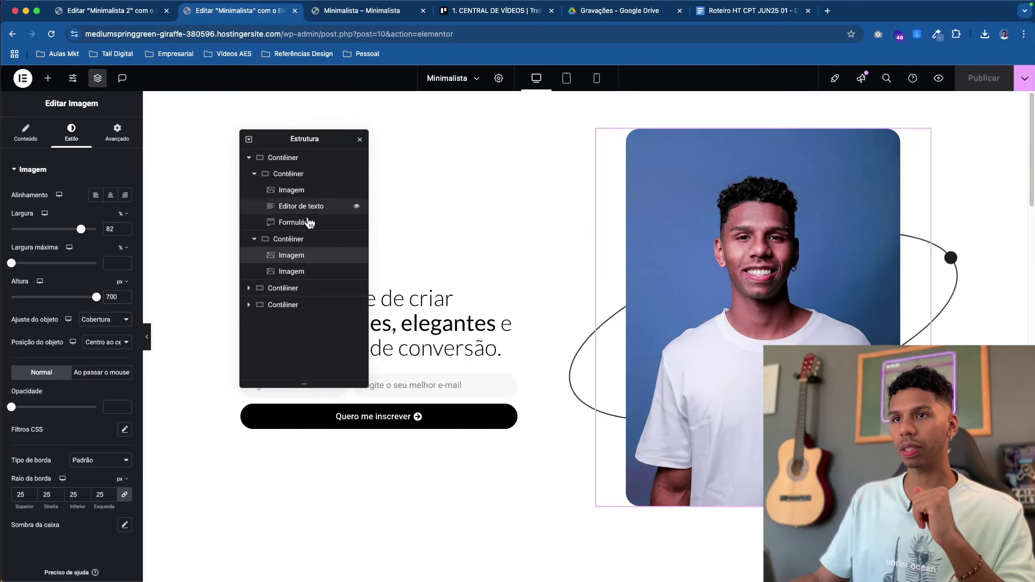
pyautogui.click(292, 271)
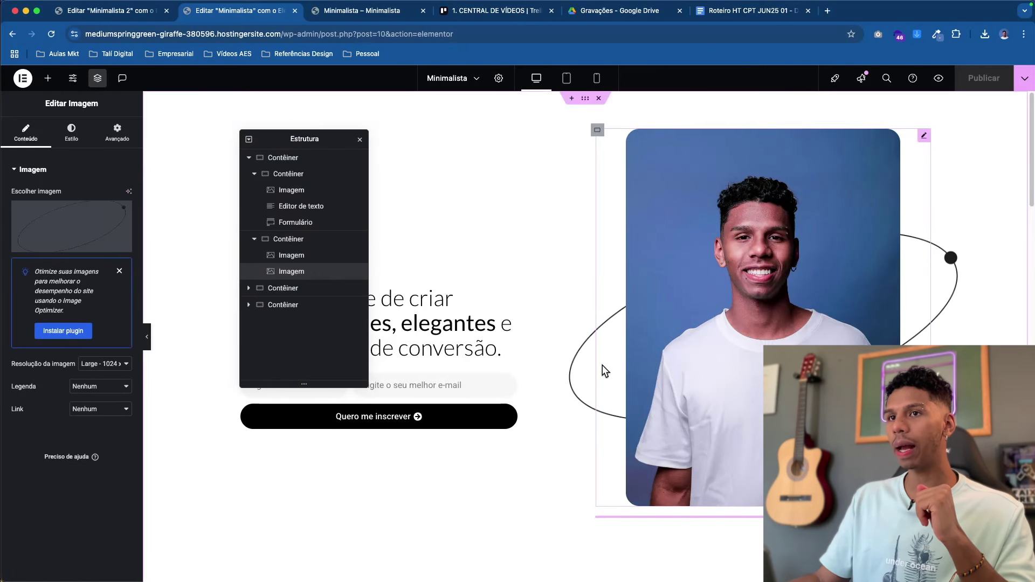
pyautogui.click(593, 339)
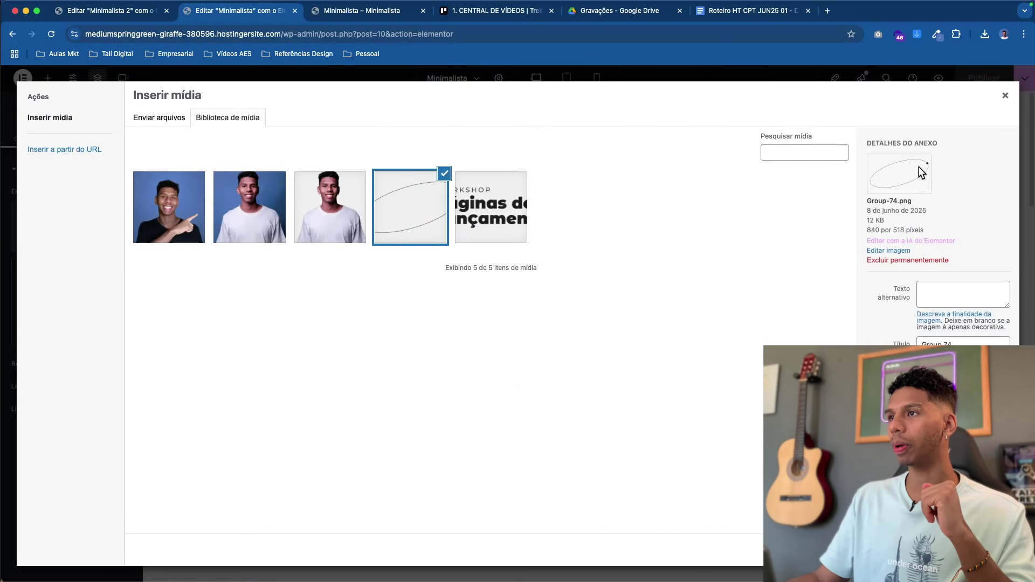
pyautogui.moveTo(920, 157); pyautogui.dragTo(931, 170)
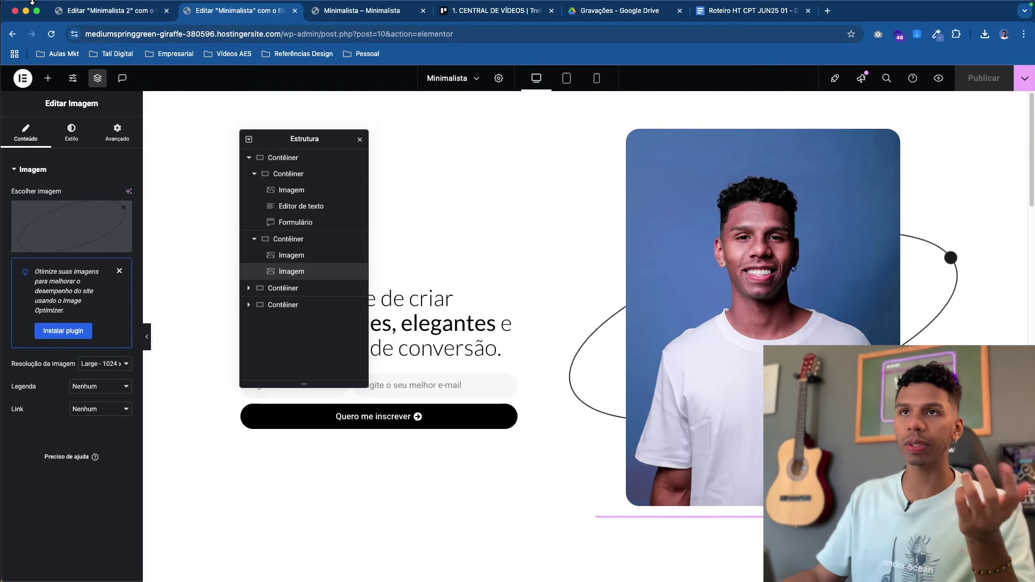
pyautogui.click(104, 18)
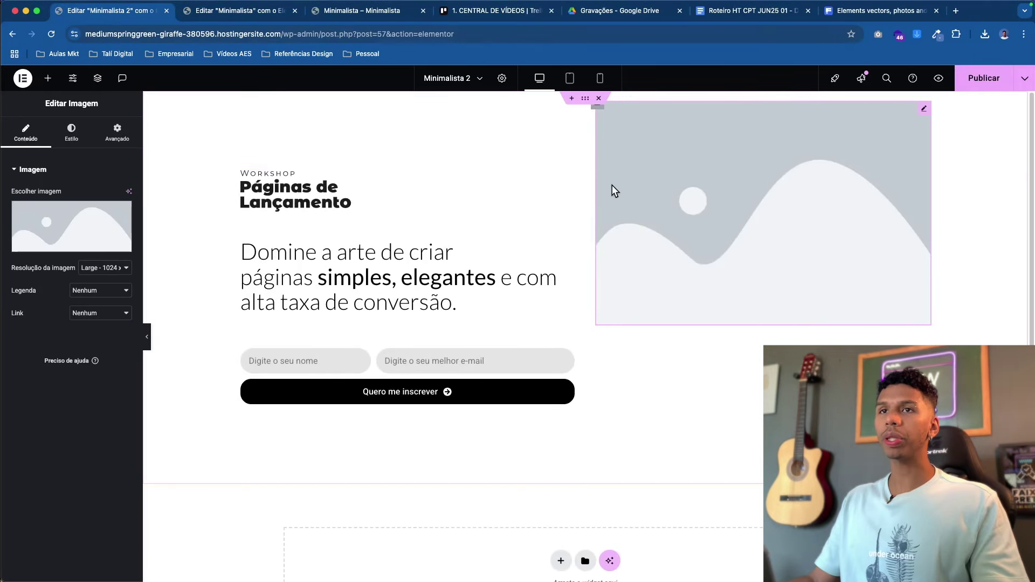
# - Duplicate the placeholder image and fill the first copy with the blue-background portrait at full resolution
pyautogui.rightClick(700, 212)
pyautogui.click(743, 245)
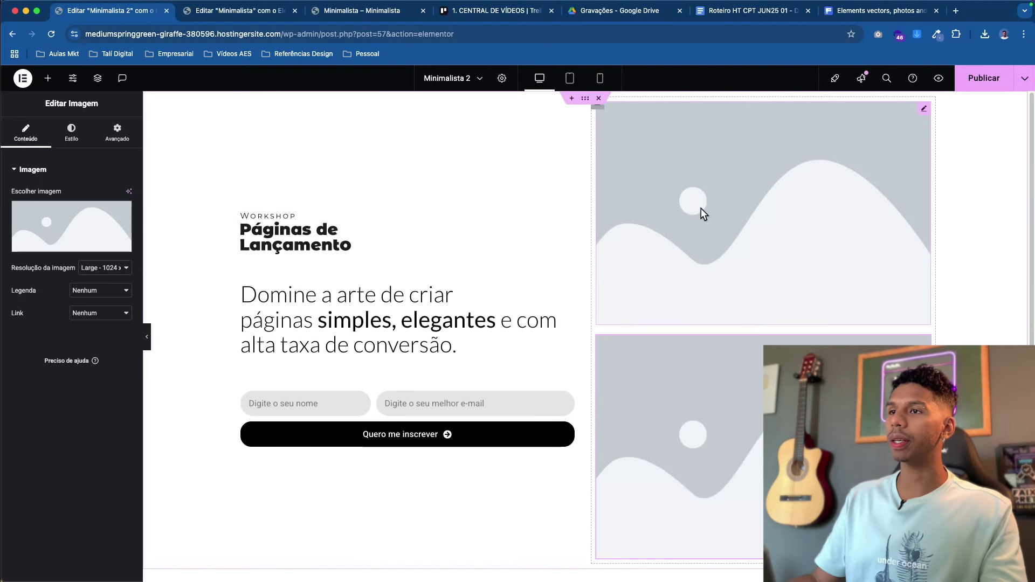
pyautogui.click(48, 225)
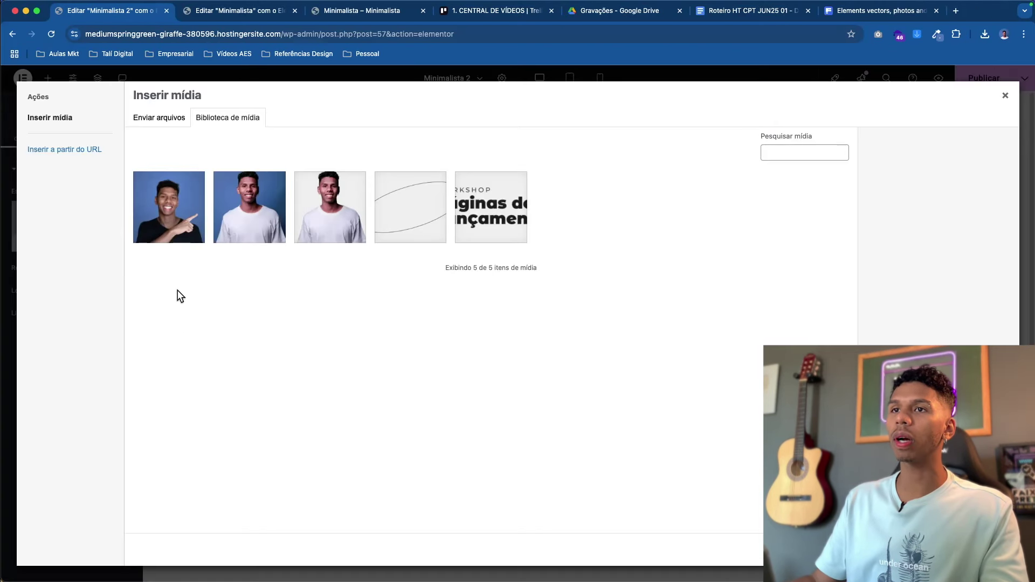
pyautogui.click(249, 207)
pyautogui.click(986, 550)
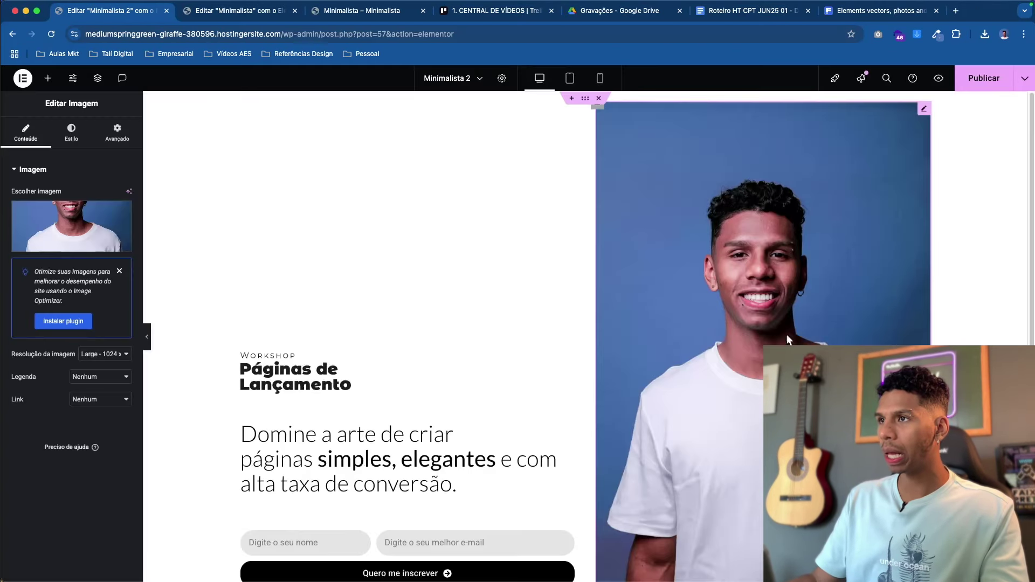
pyautogui.scroll(-2, 574, 274)
pyautogui.scroll(2, 564, 263)
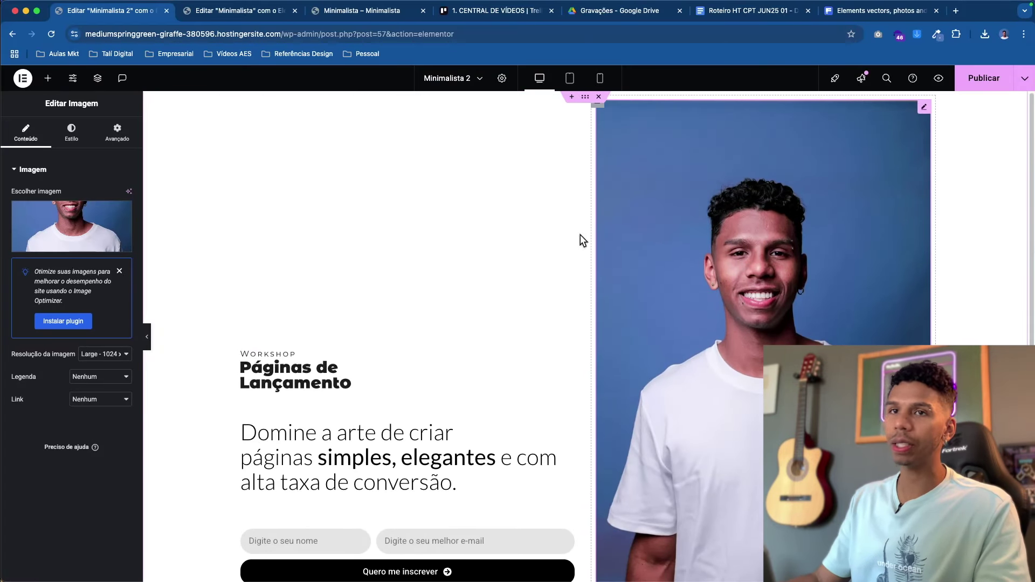
pyautogui.scroll(-2, 660, 245)
pyautogui.scroll(2, 682, 241)
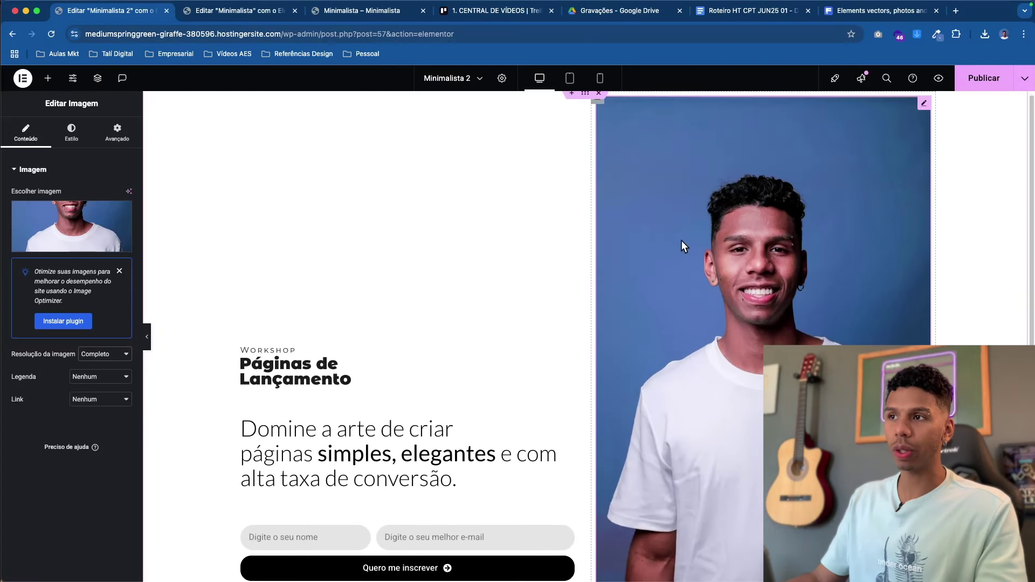
pyautogui.scroll(-1, 683, 249)
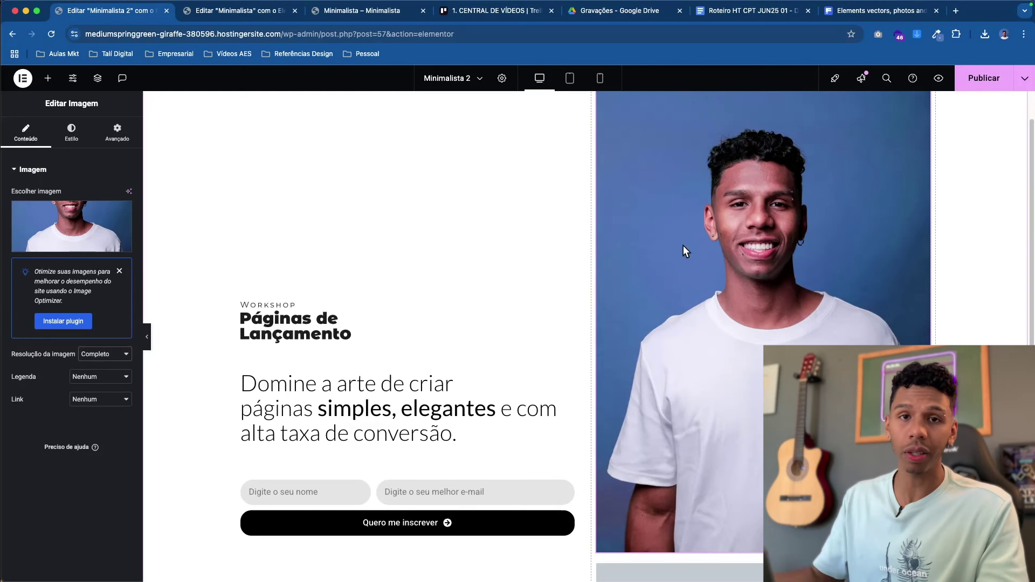
pyautogui.scroll(1, 685, 231)
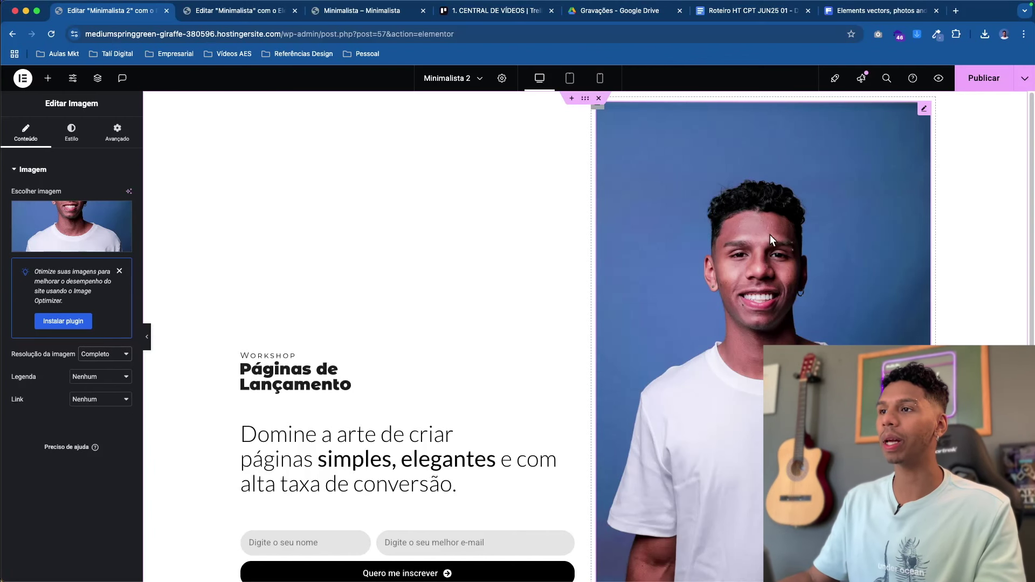
pyautogui.scroll(-3, 737, 246)
pyautogui.scroll(2, 776, 244)
pyautogui.scroll(-2, 674, 302)
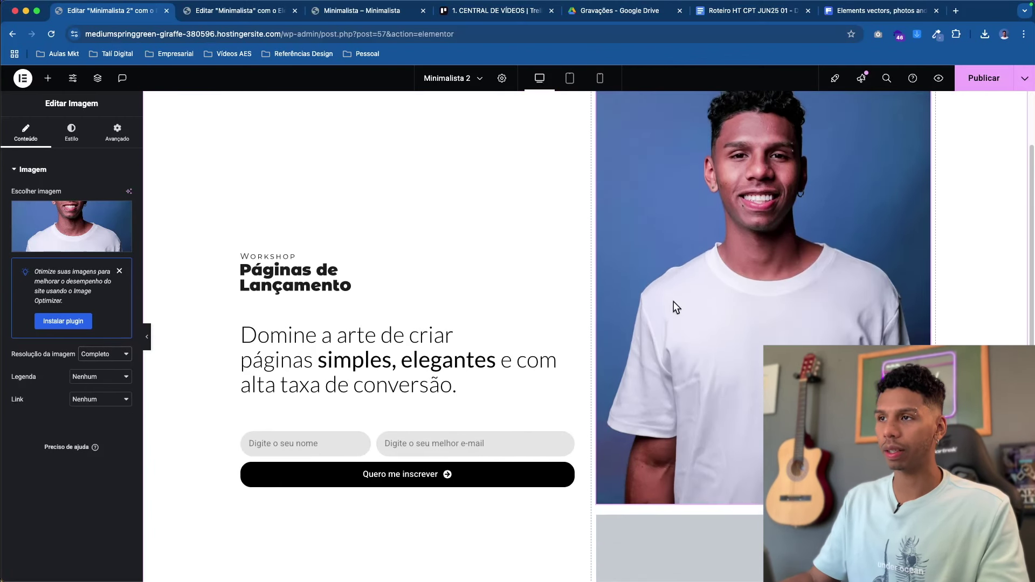
pyautogui.scroll(1, 800, 326)
pyautogui.scroll(2, 800, 327)
pyautogui.scroll(-5, 809, 316)
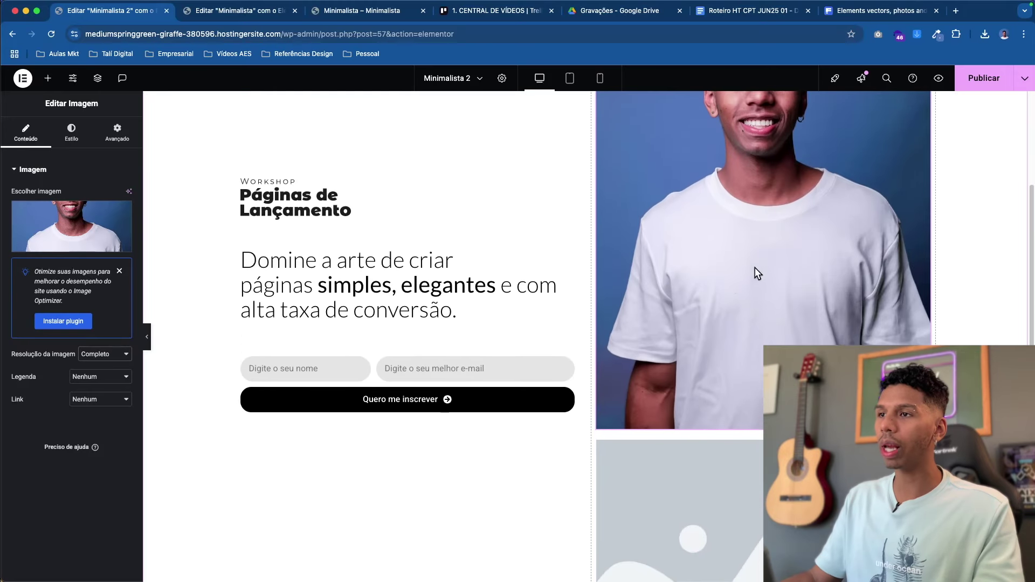
pyautogui.scroll(1, 755, 267)
# - Insert Group-74.png from the Biblioteca de mídia into the second placeholder image
pyautogui.scroll(-3, 679, 339)
pyautogui.click(664, 377)
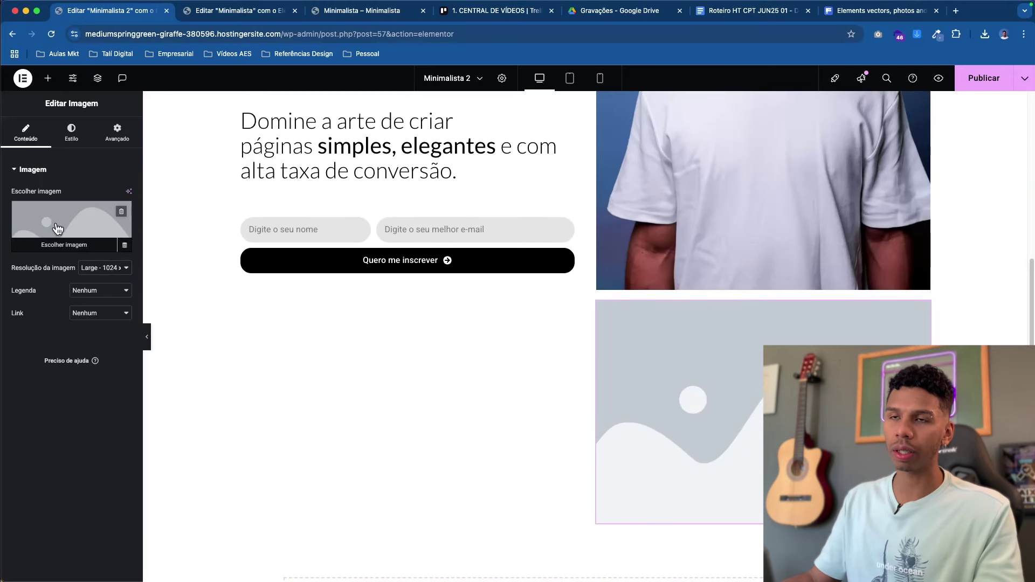
pyautogui.click(57, 229)
pyautogui.click(417, 216)
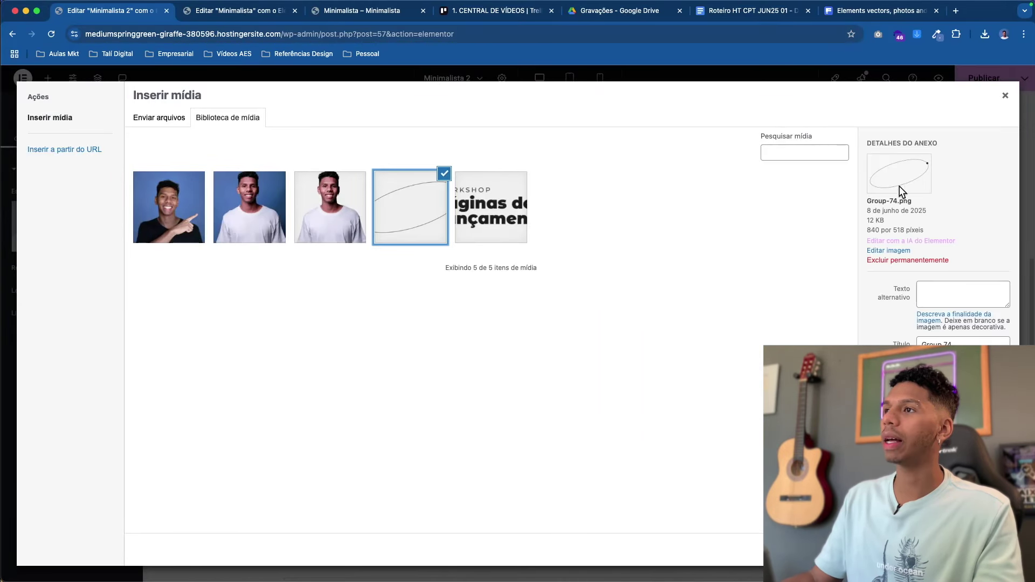
pyautogui.click(981, 550)
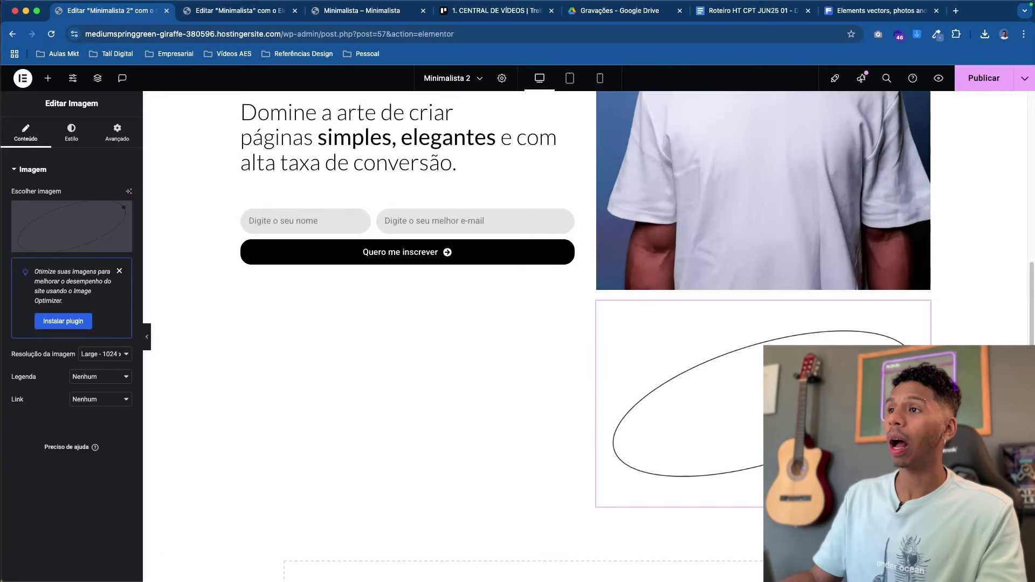
pyautogui.scroll(6, 736, 402)
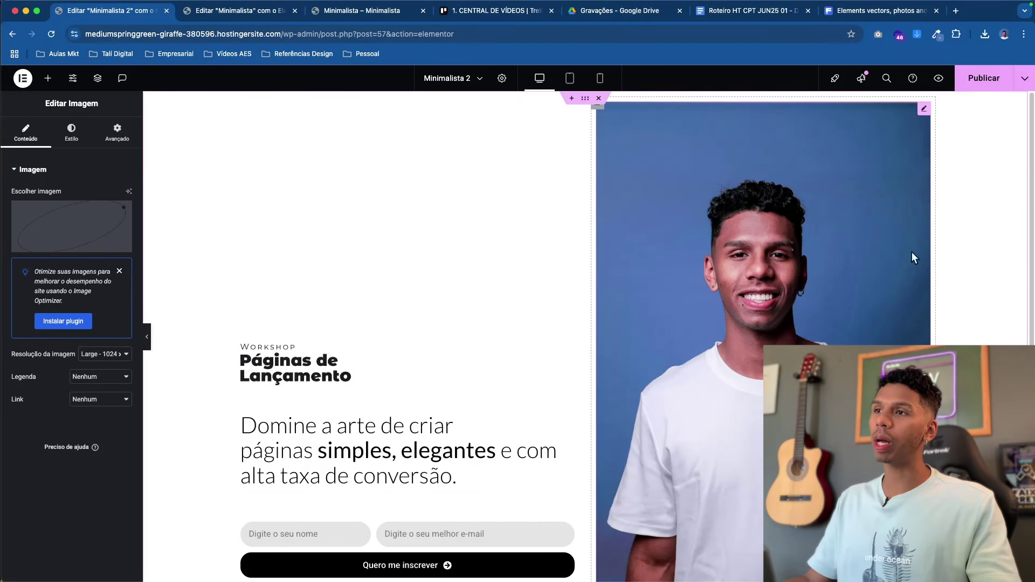
# - Review the Minimalista 2 hero layout and select the portrait photo for border editing
pyautogui.scroll(-2, 636, 308)
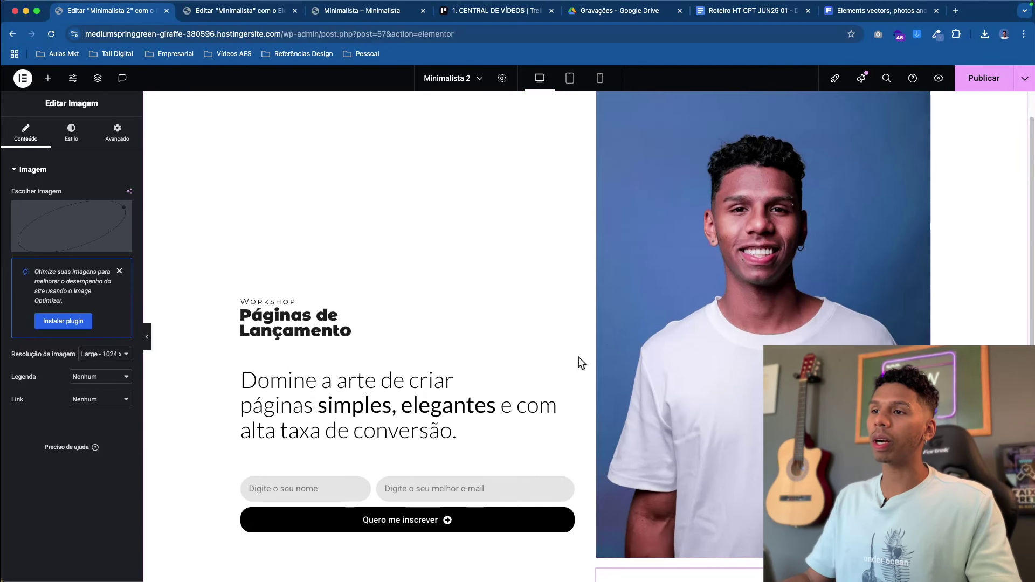
pyautogui.scroll(2, 616, 386)
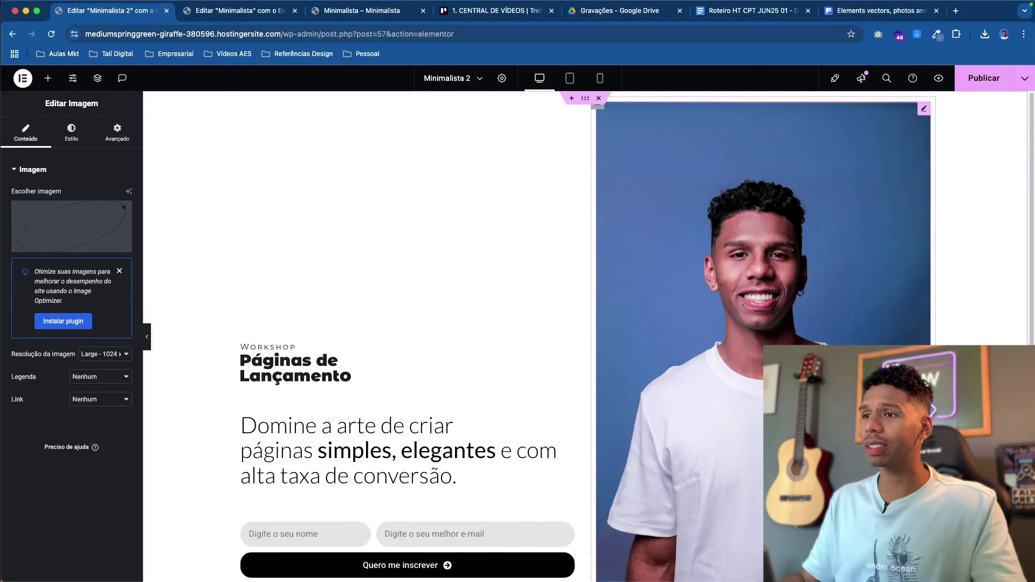
pyautogui.scroll(-2, 636, 324)
pyautogui.scroll(2, 636, 324)
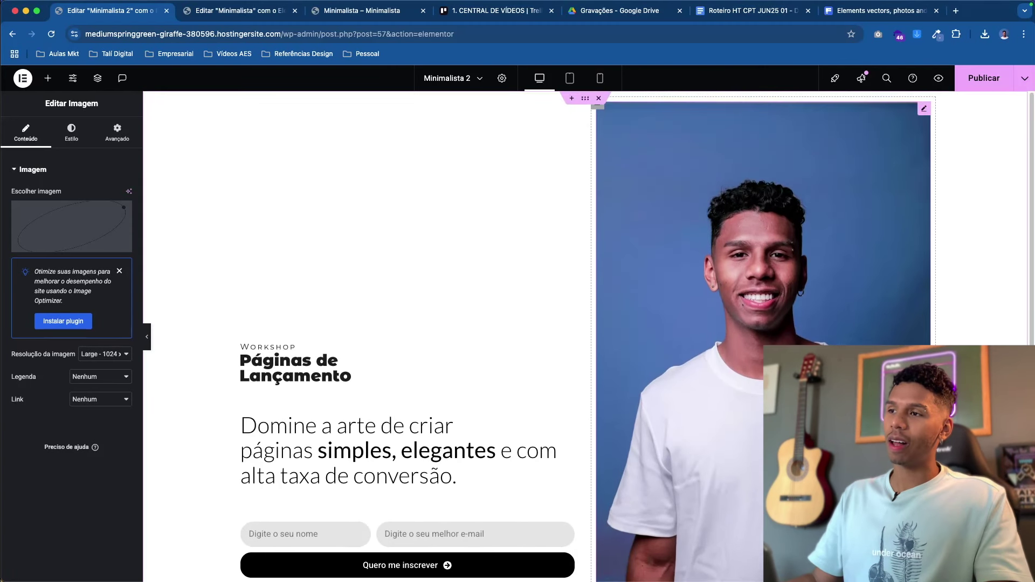
pyautogui.scroll(-2, 758, 228)
pyautogui.scroll(2, 759, 228)
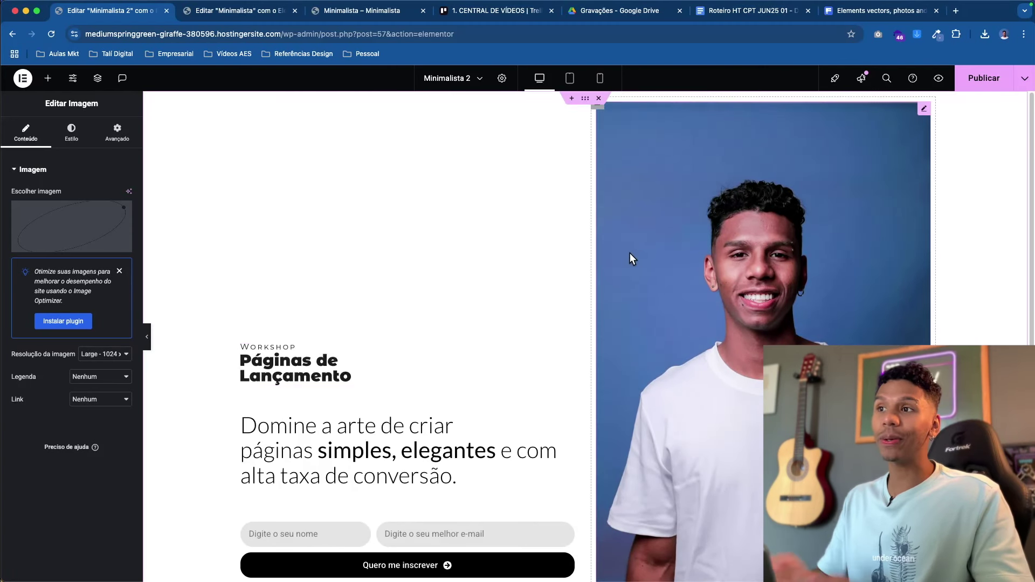
pyautogui.scroll(-3, 712, 288)
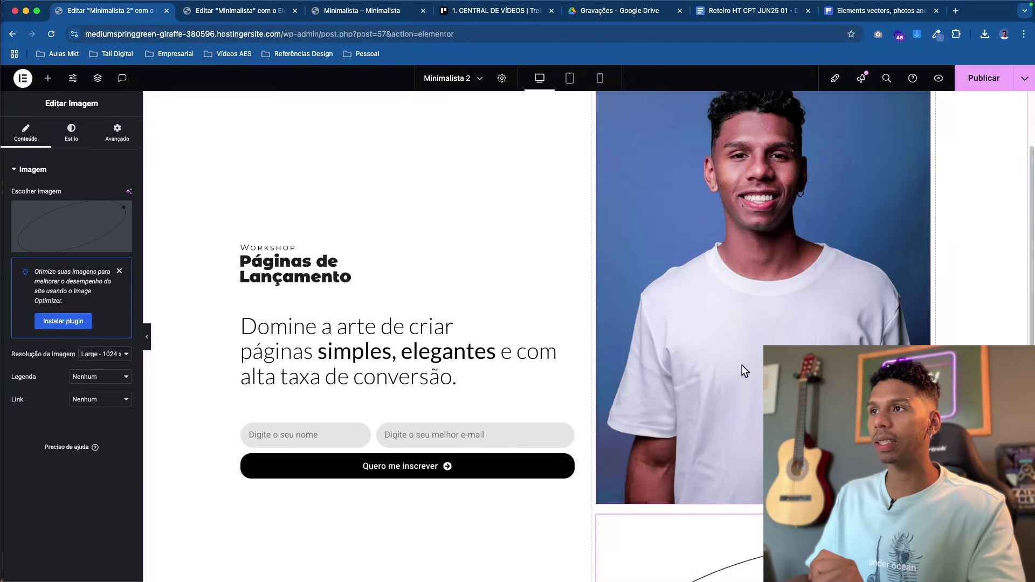
pyautogui.scroll(-2, 701, 383)
pyautogui.scroll(4, 664, 394)
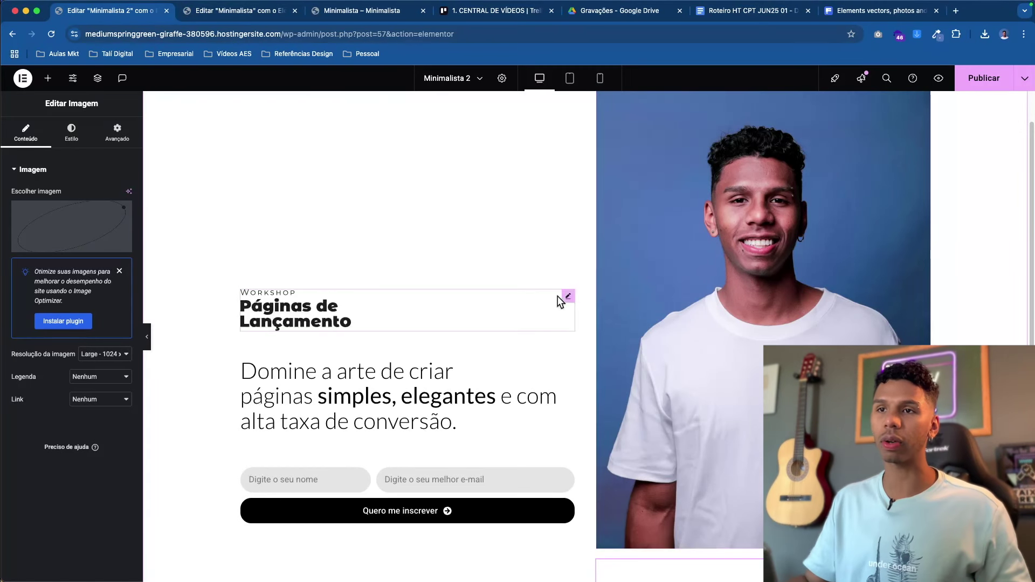
pyautogui.scroll(-3, 556, 336)
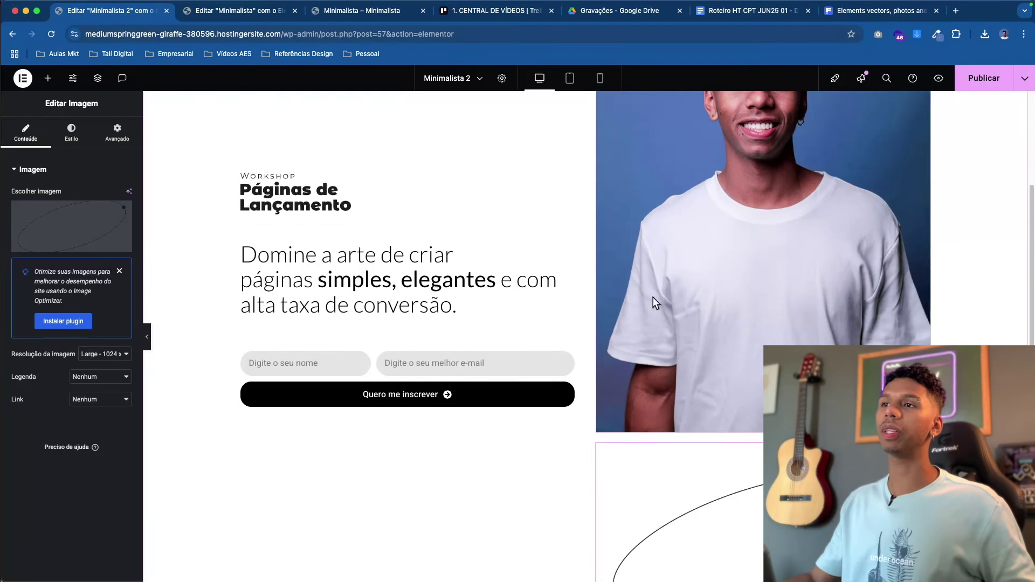
pyautogui.scroll(4, 653, 298)
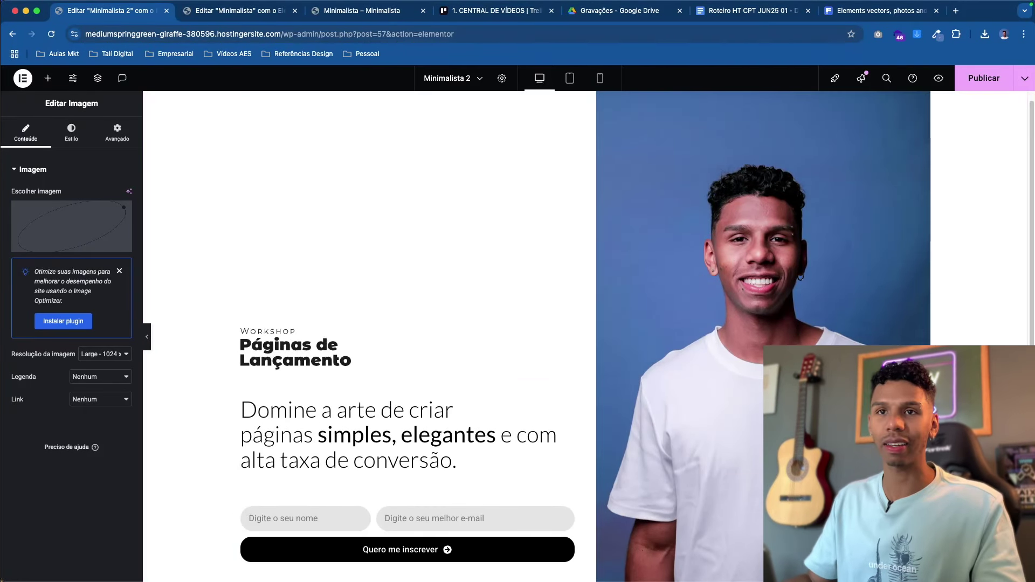
pyautogui.click(923, 115)
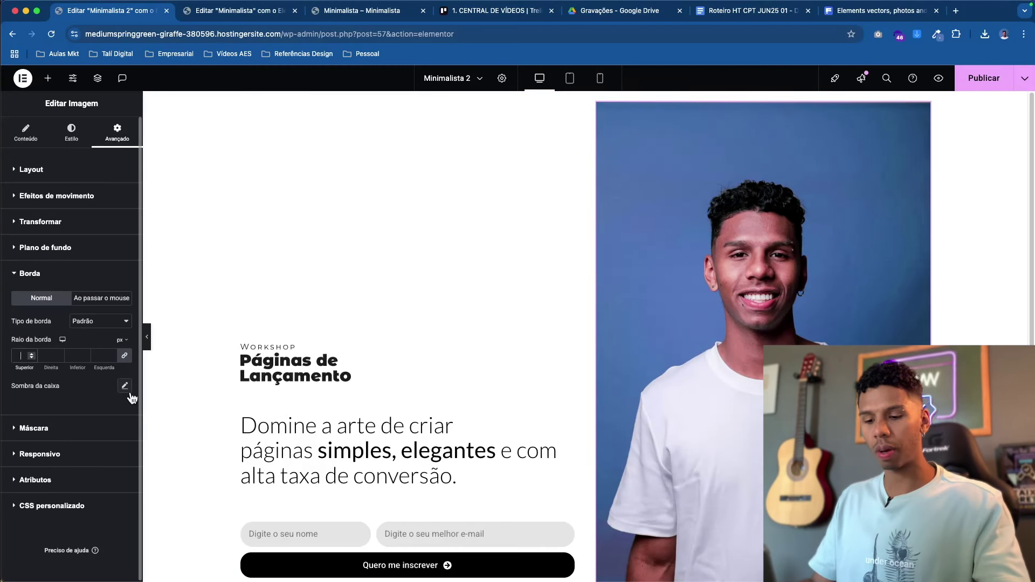
# - Give the portrait 25 px rounded corners and set its width to 82%
pyautogui.write('15')
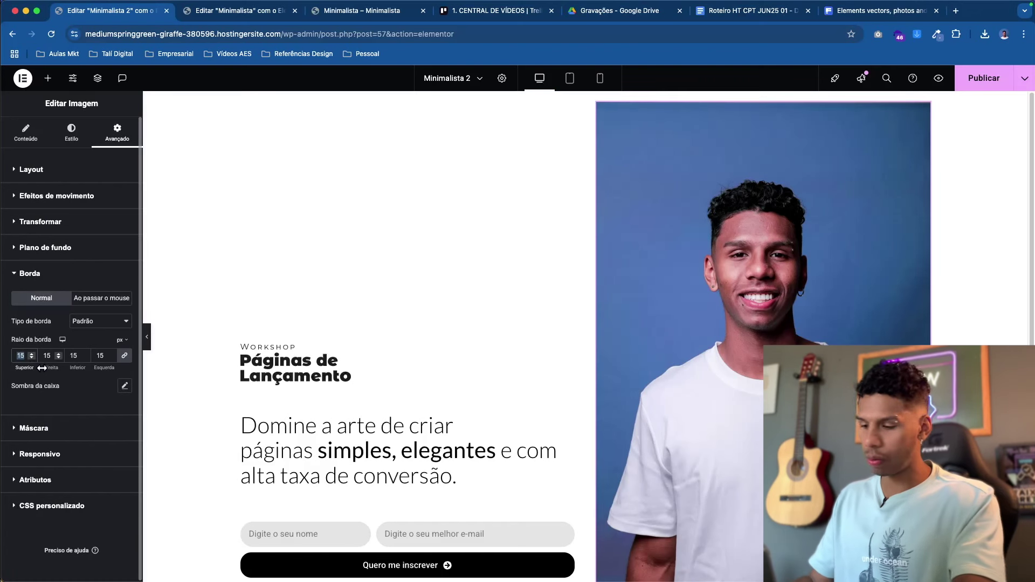
pyautogui.click(73, 134)
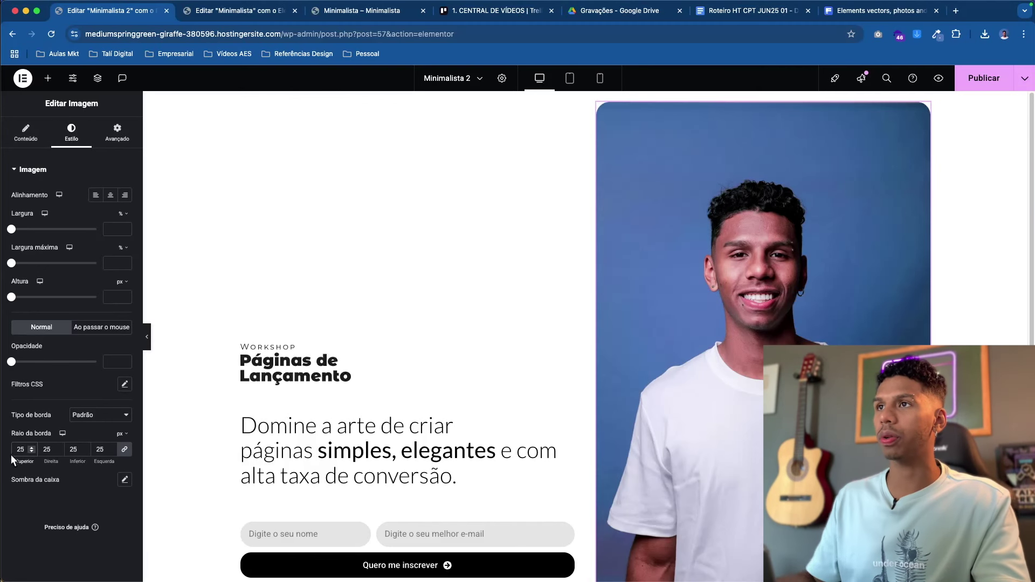
pyautogui.click(977, 82)
pyautogui.scroll(-2, 692, 291)
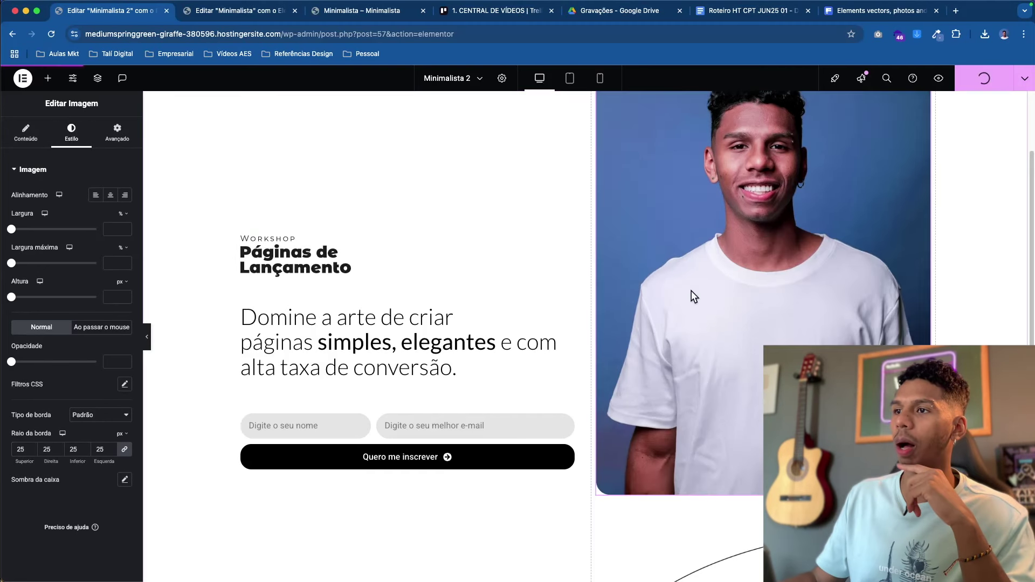
pyautogui.scroll(3, 690, 292)
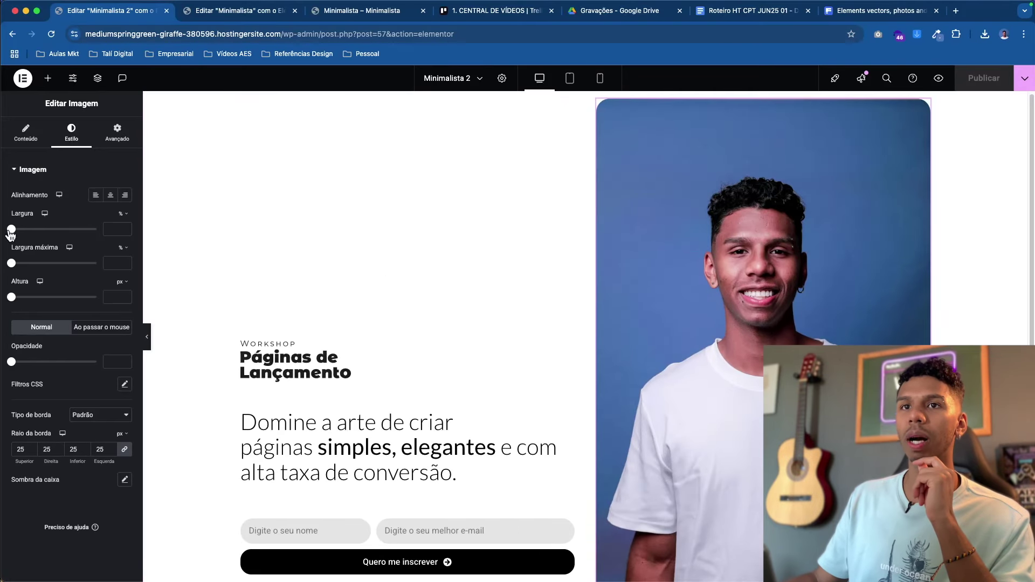
pyautogui.moveTo(11, 231); pyautogui.dragTo(81, 231)
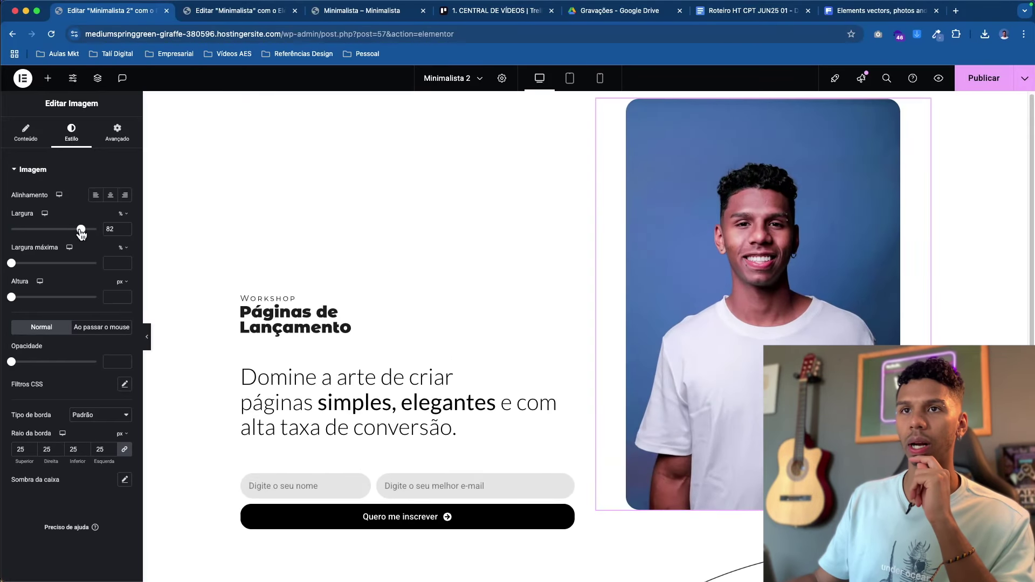
pyautogui.scroll(-4, 735, 241)
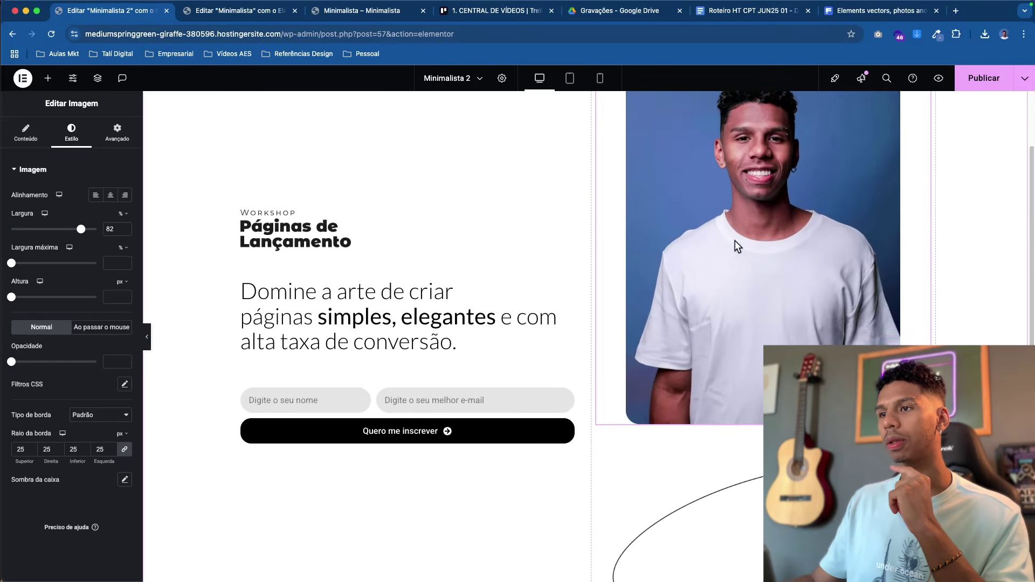
pyautogui.scroll(4, 775, 285)
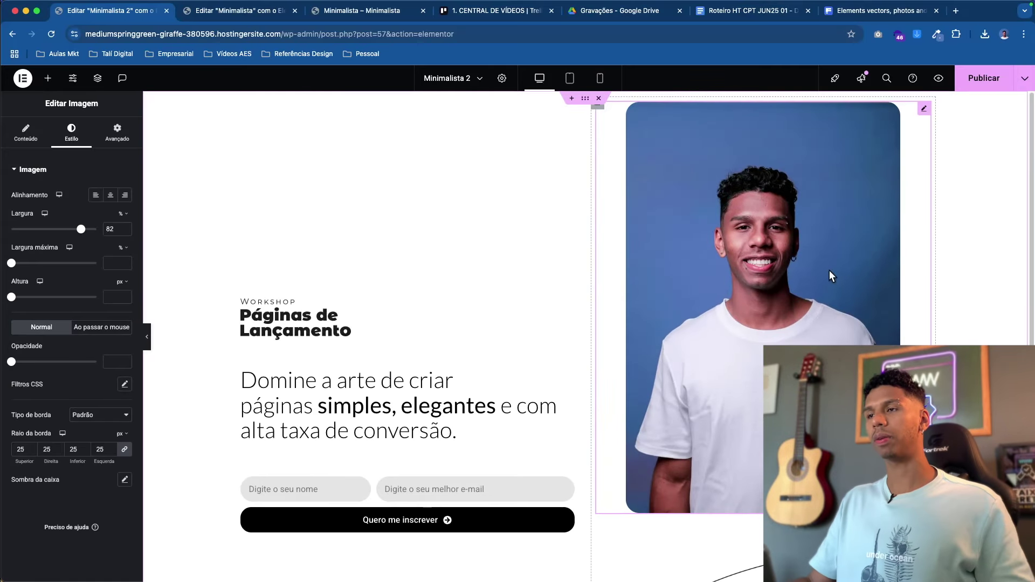
pyautogui.scroll(-3, 829, 276)
pyautogui.scroll(1, 820, 215)
pyautogui.scroll(-3, 749, 300)
pyautogui.scroll(2, 729, 367)
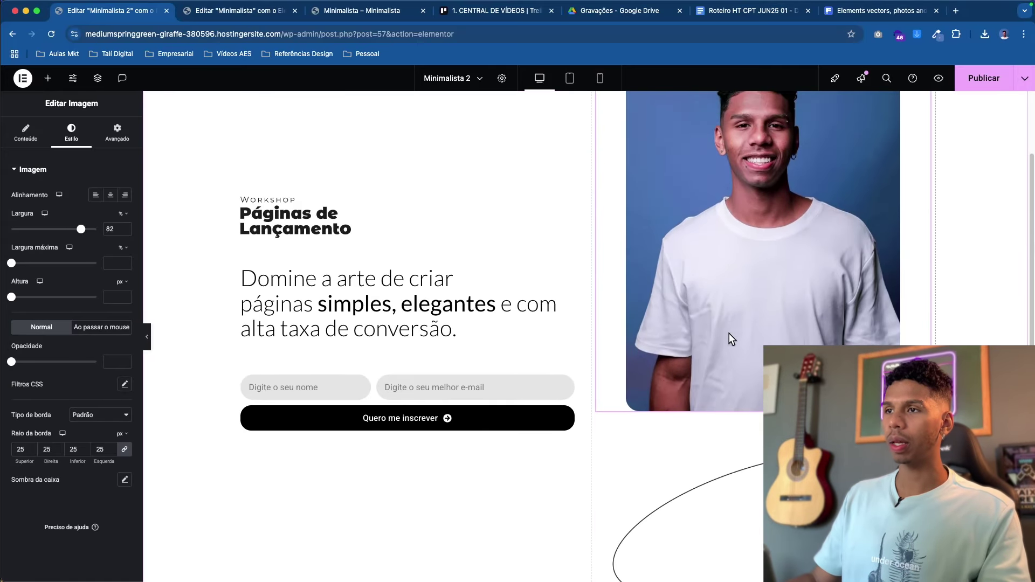
pyautogui.scroll(2, 744, 356)
# - Give the ellipse image a -500 px top margin in Avançado > Layout
pyautogui.scroll(-3, 712, 356)
pyautogui.click(732, 436)
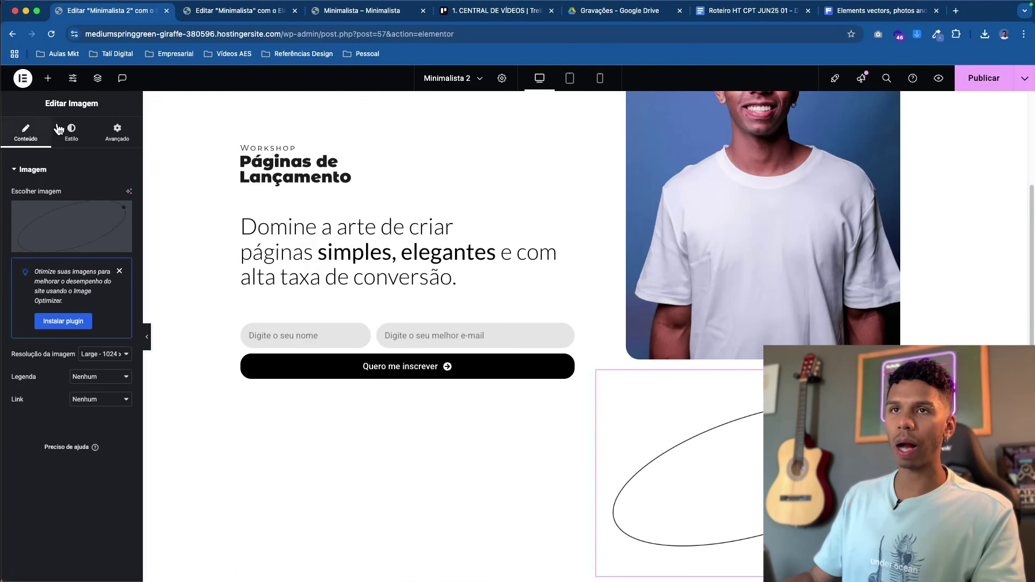
pyautogui.click(113, 135)
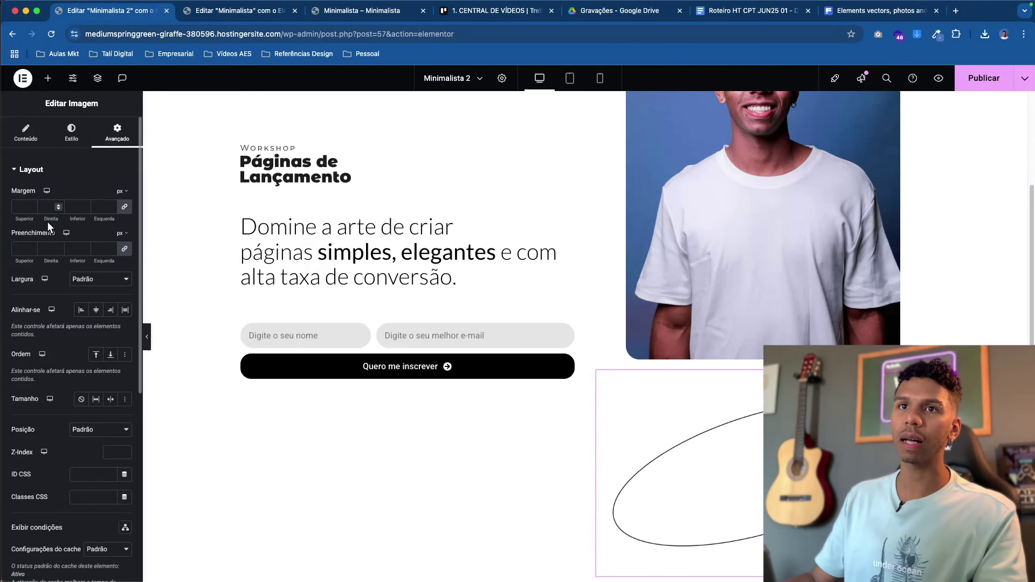
pyautogui.click(31, 207)
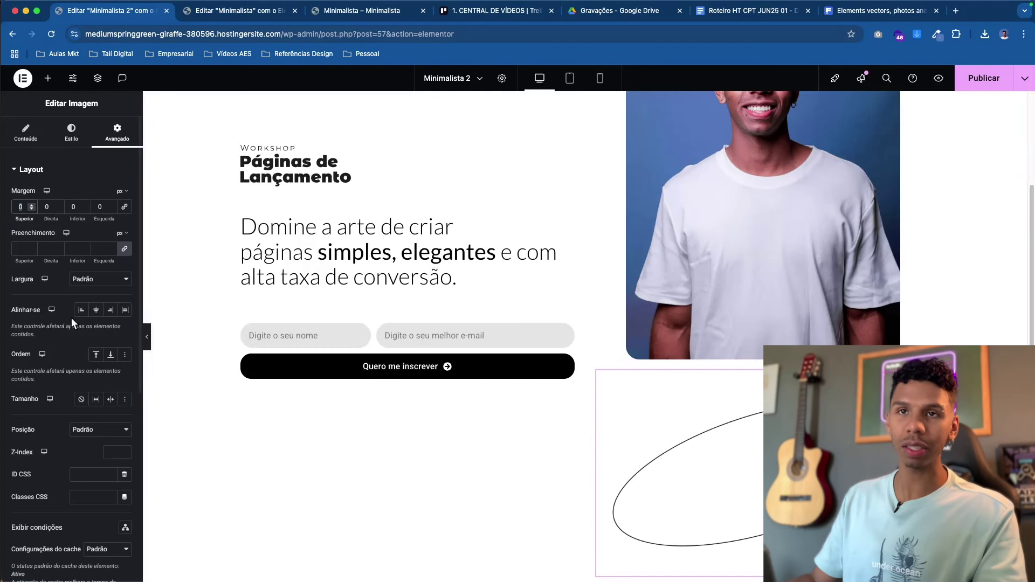
pyautogui.click(31, 210)
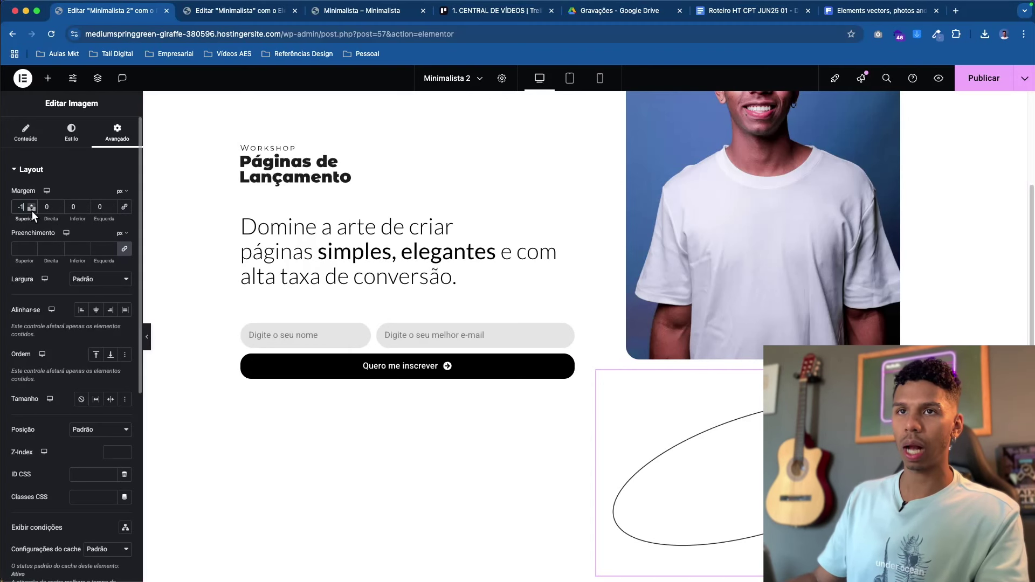
pyautogui.click(32, 209)
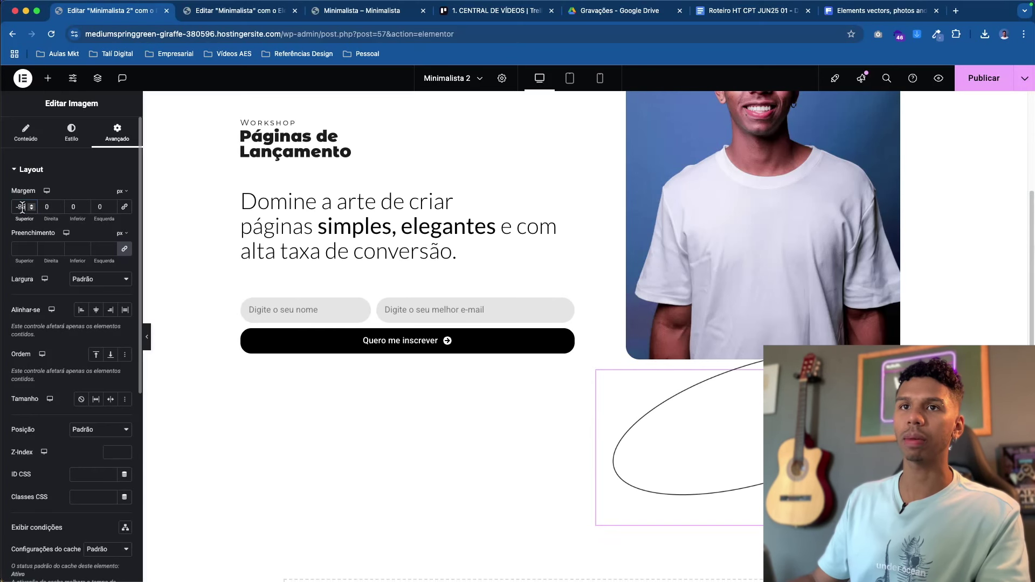
pyautogui.doubleClick(22, 207)
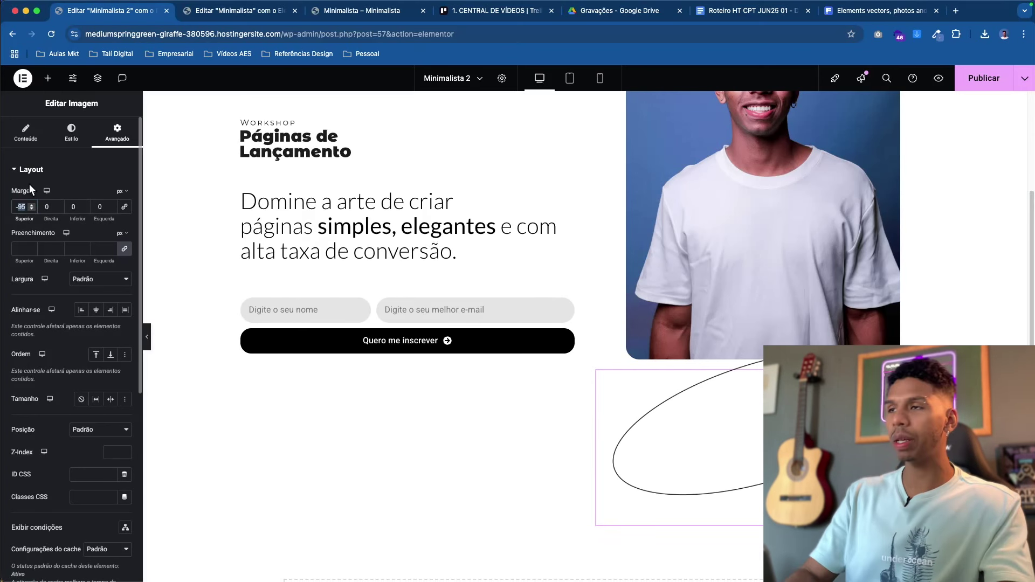
pyautogui.write('-500')
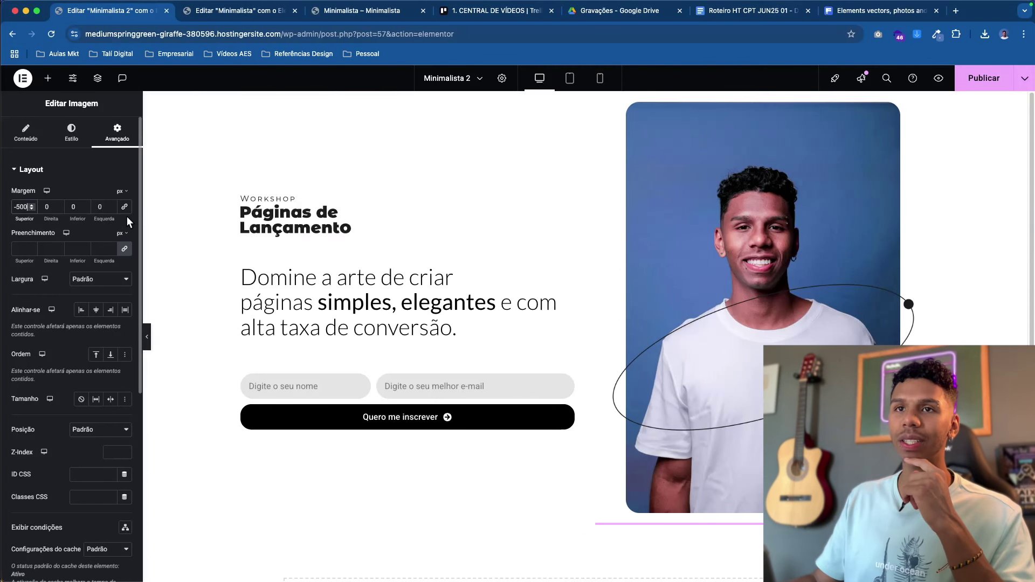
# - Set the ellipse's right and left margins to -90 and raise its top margin to -600
pyautogui.doubleClick(101, 207)
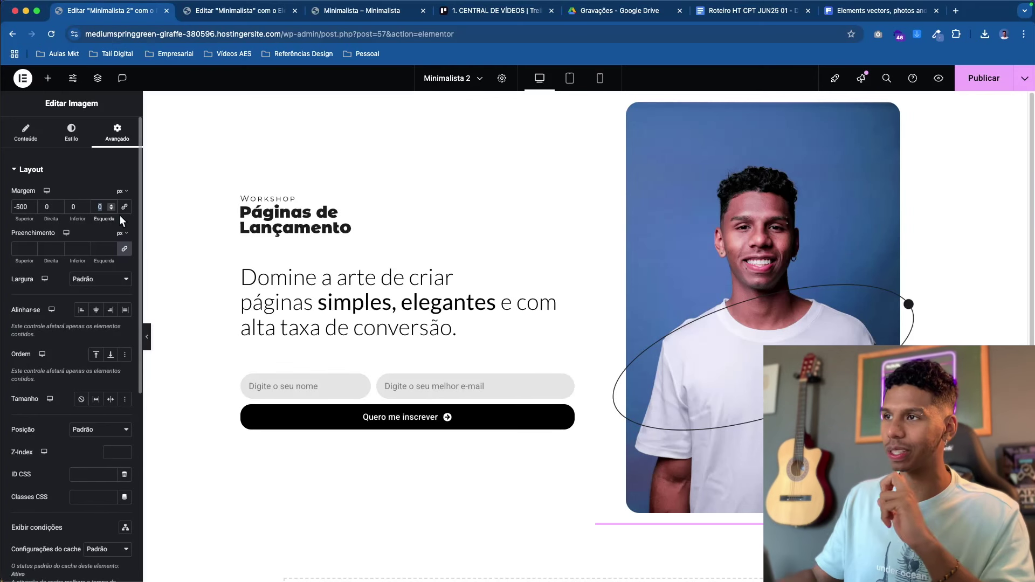
pyautogui.click(49, 207)
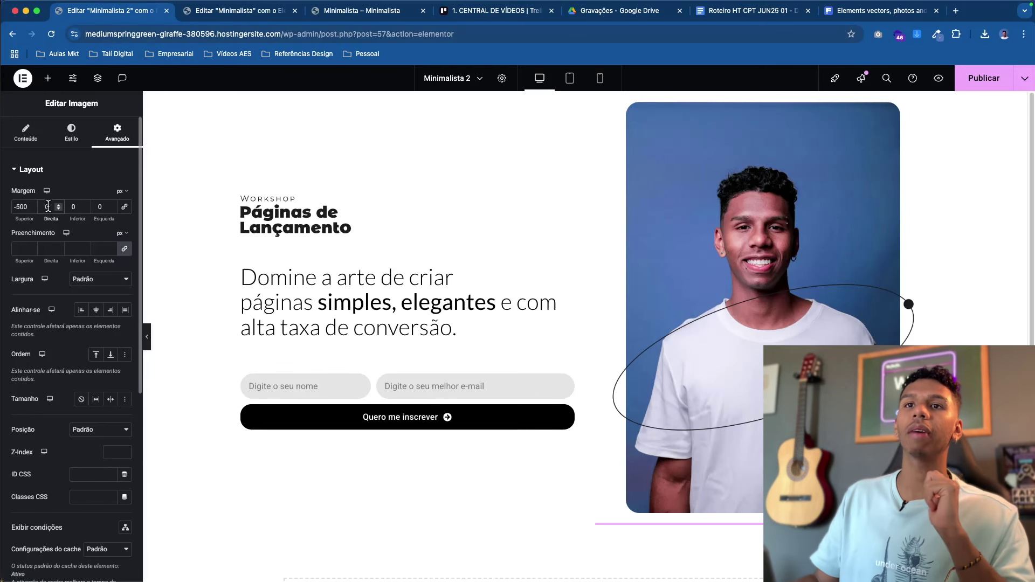
pyautogui.doubleClick(48, 207)
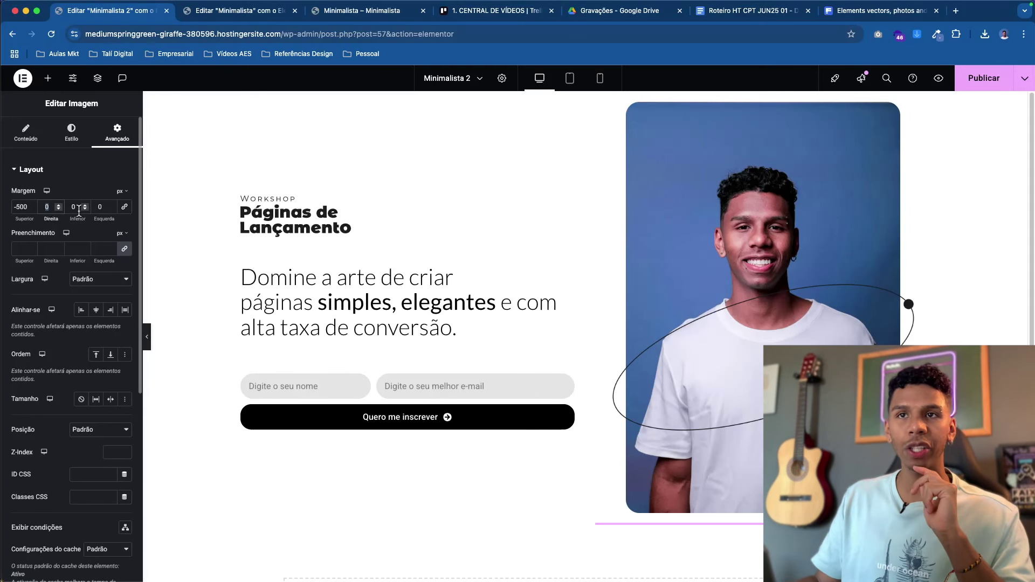
pyautogui.click(112, 209)
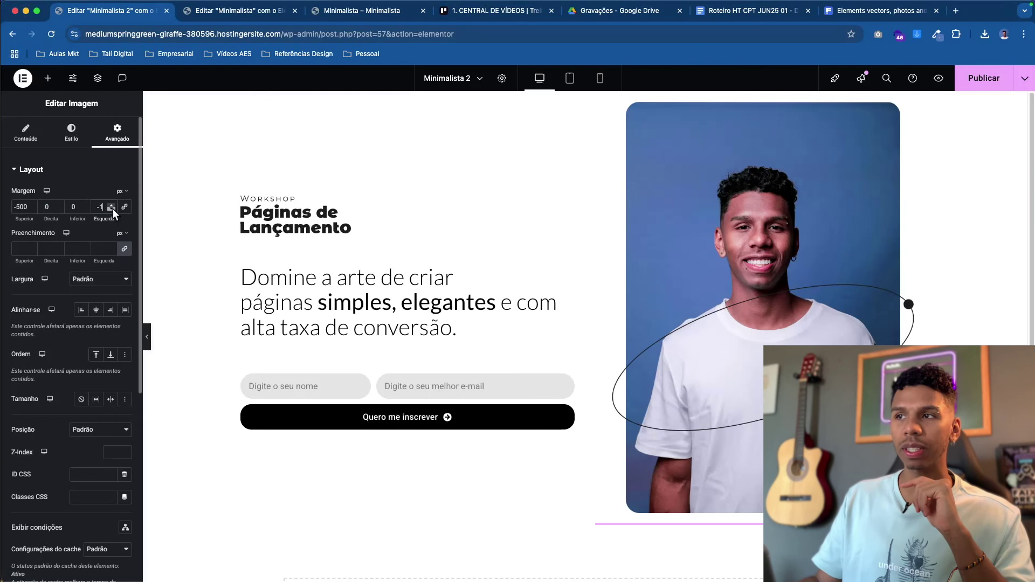
pyautogui.moveTo(112, 208); pyautogui.dragTo(113, 209)
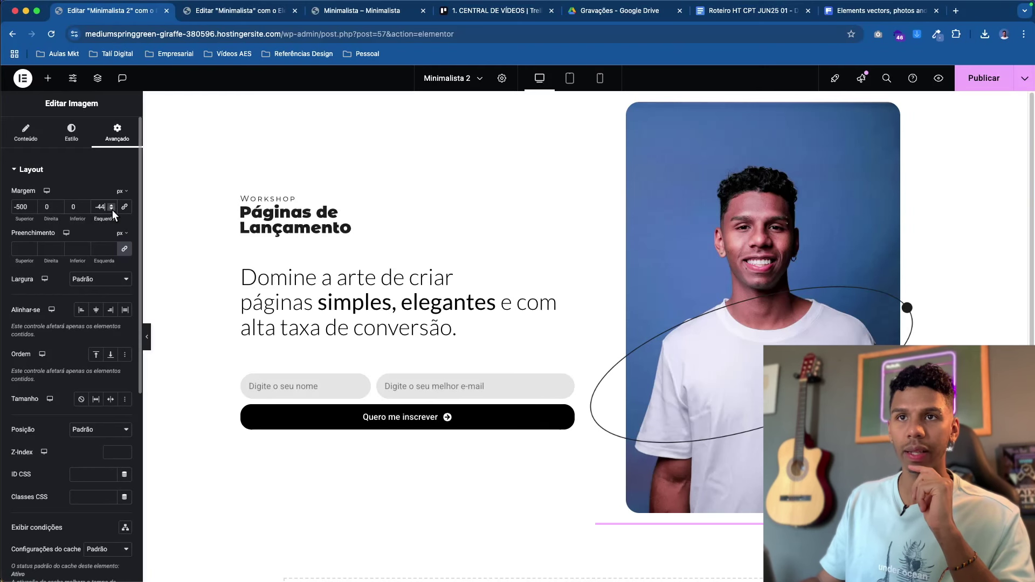
pyautogui.moveTo(111, 211); pyautogui.dragTo(57, 209)
pyautogui.moveTo(57, 209); pyautogui.dragTo(58, 209)
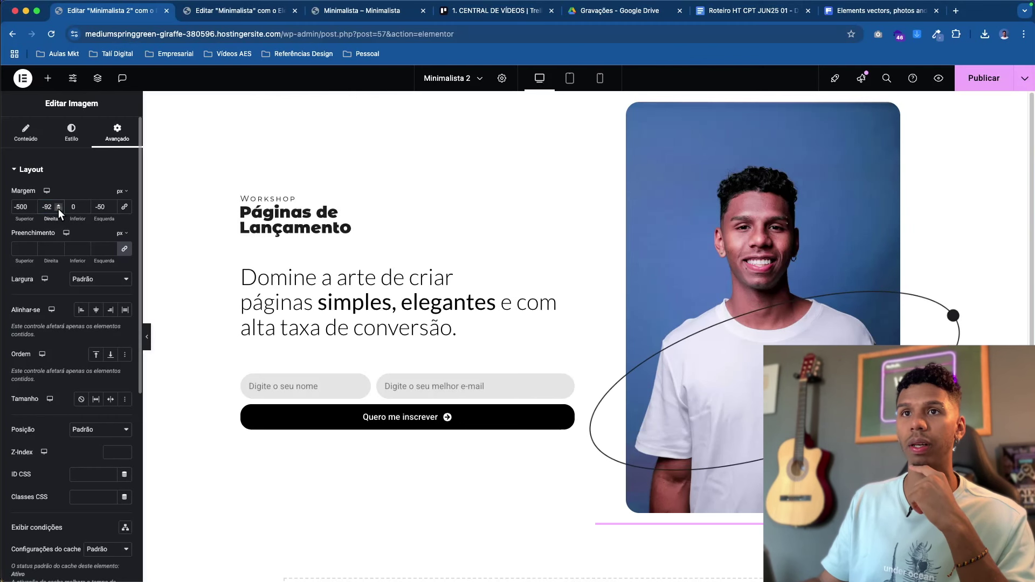
pyautogui.click(58, 204)
pyautogui.click(59, 204)
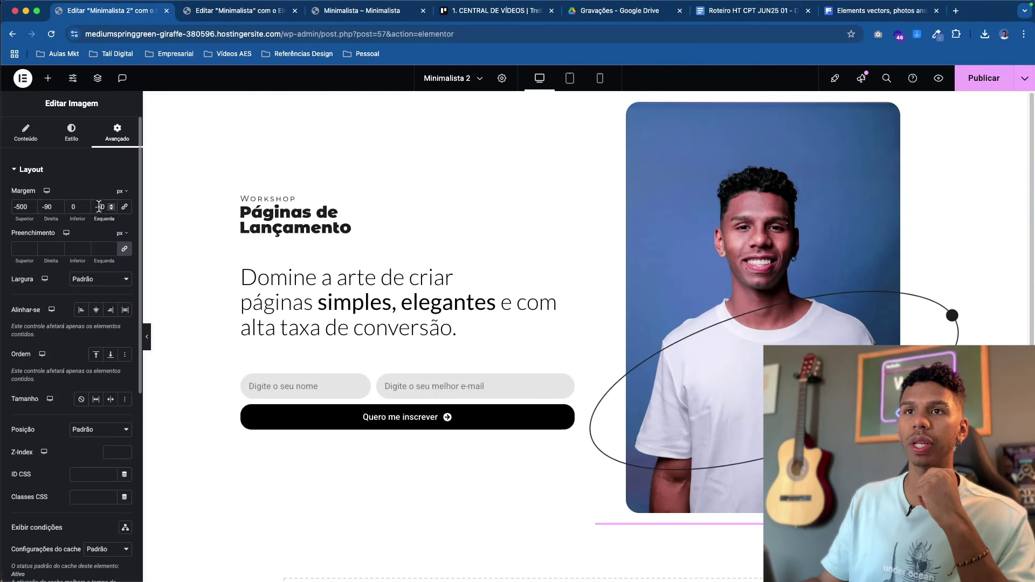
pyautogui.press('BackSpace')
pyautogui.write('9')
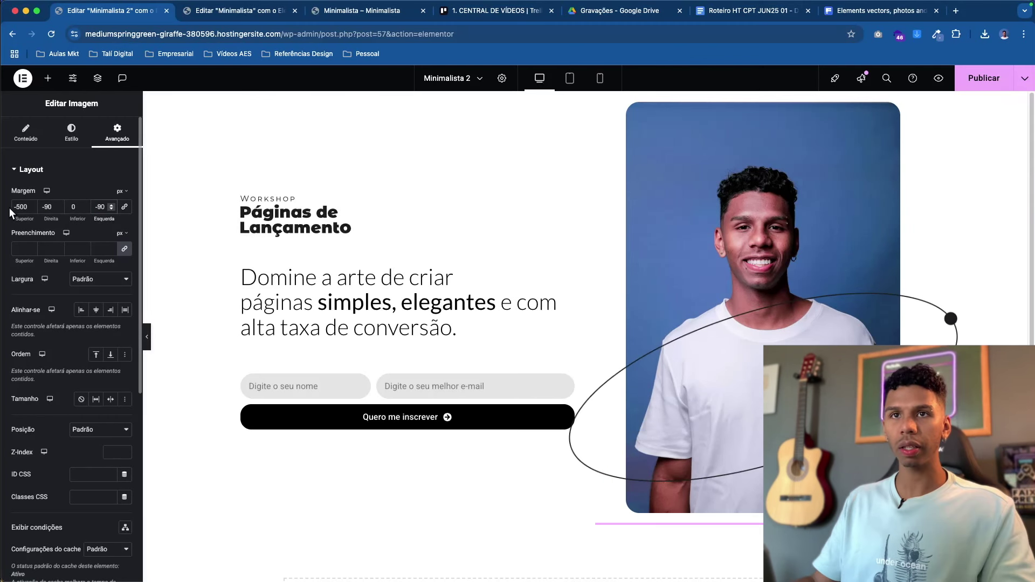
pyautogui.click(18, 207)
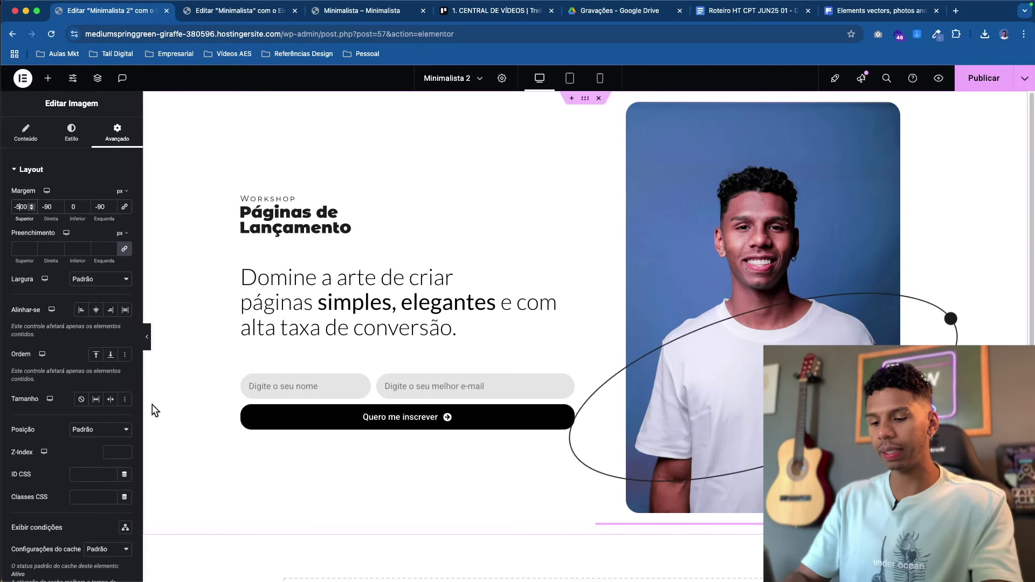
pyautogui.press('BackSpace')
pyautogui.write('6')
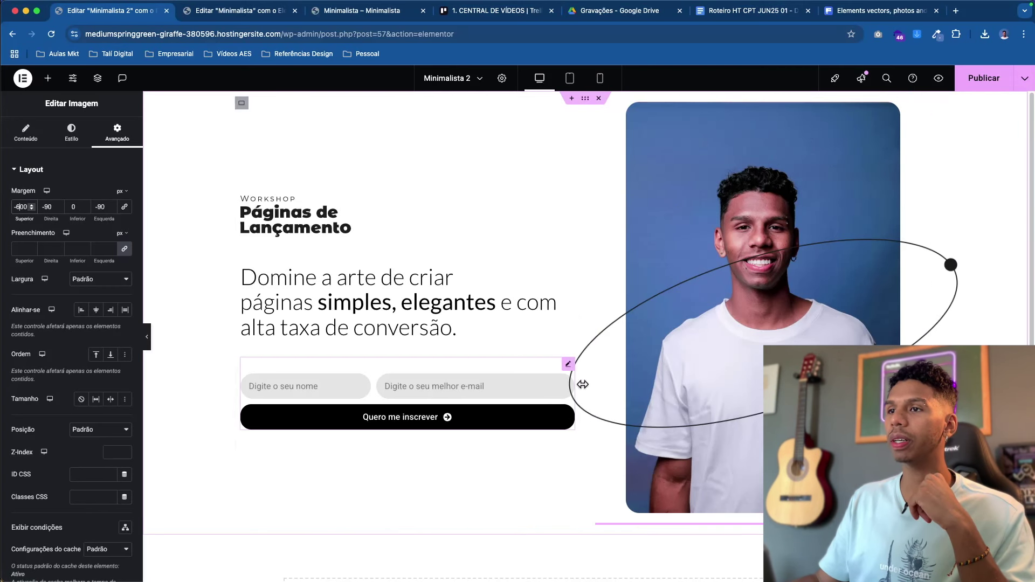
pyautogui.click(871, 133)
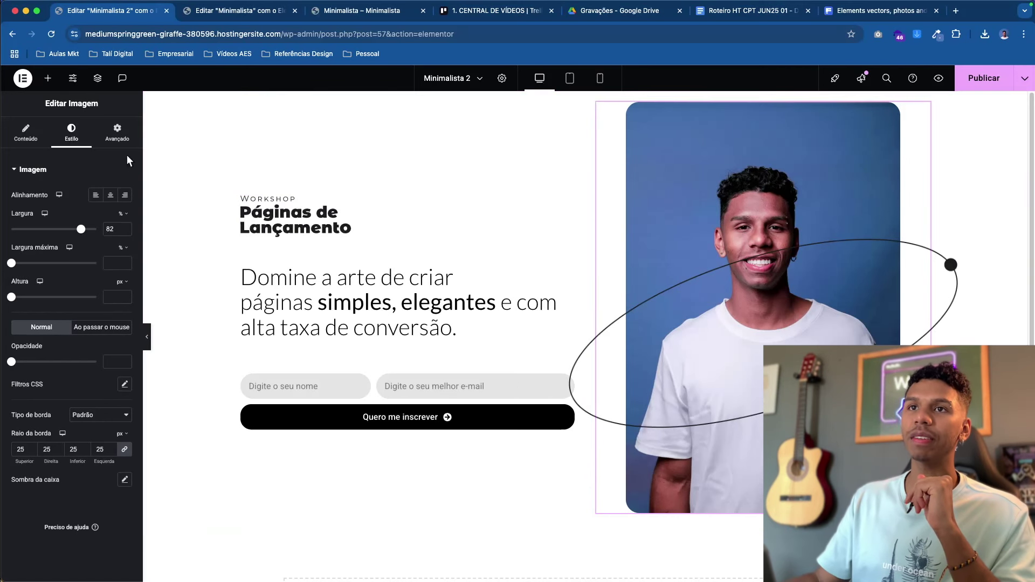
# - Set the portrait photo's Z-Index to 1 so it sits in front of the ellipse
pyautogui.click(117, 135)
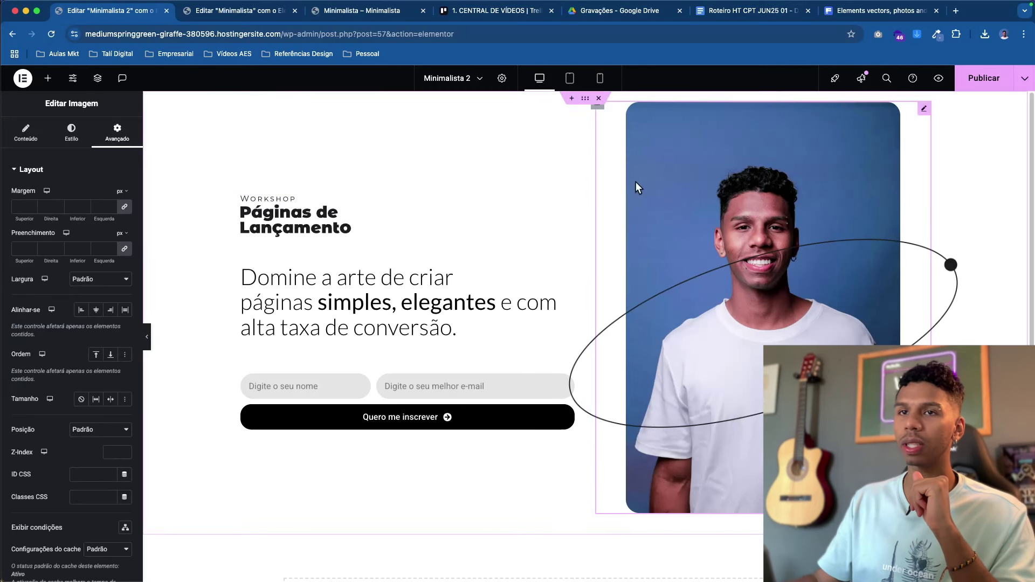
pyautogui.scroll(-2, 41, 371)
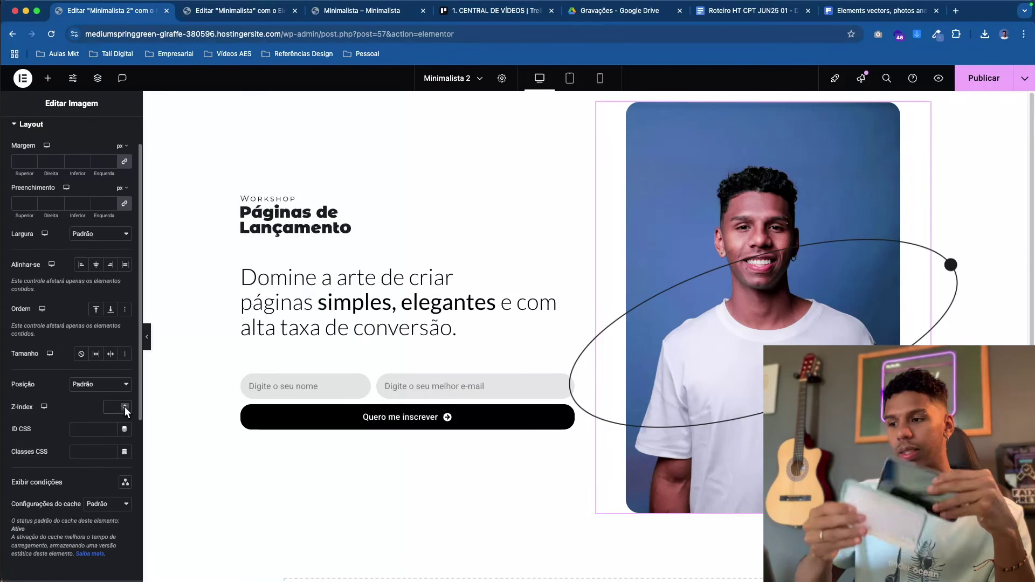
pyautogui.click(125, 404)
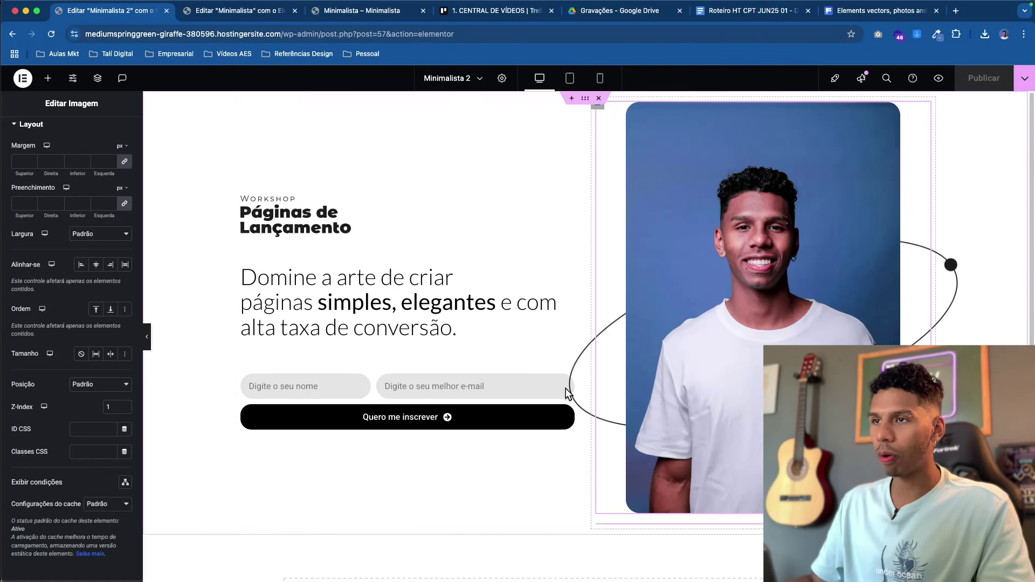
pyautogui.click(521, 371)
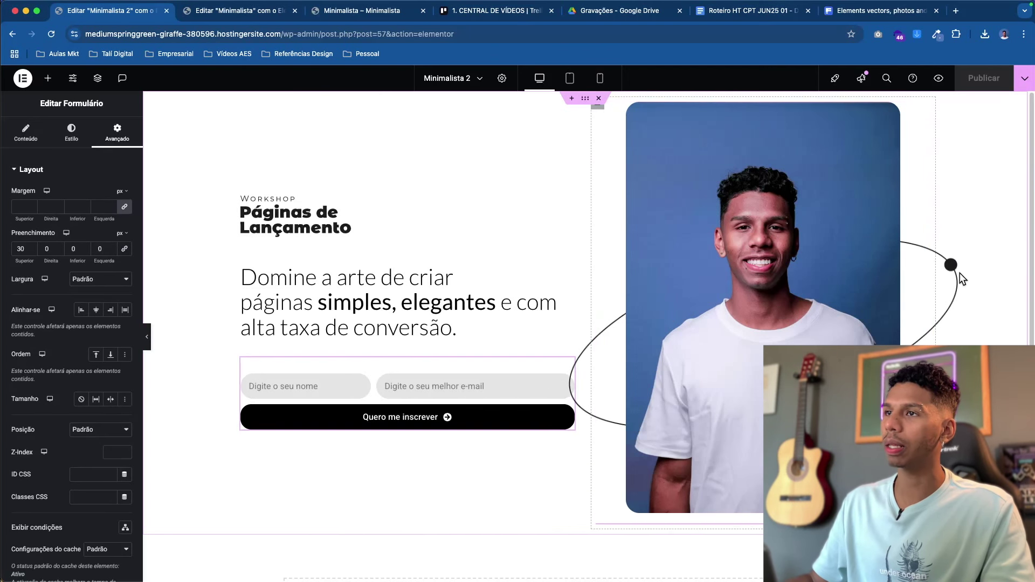
# - Give the signup form a custom width of 82%
pyautogui.click(92, 280)
pyautogui.click(86, 303)
pyautogui.click(17, 313)
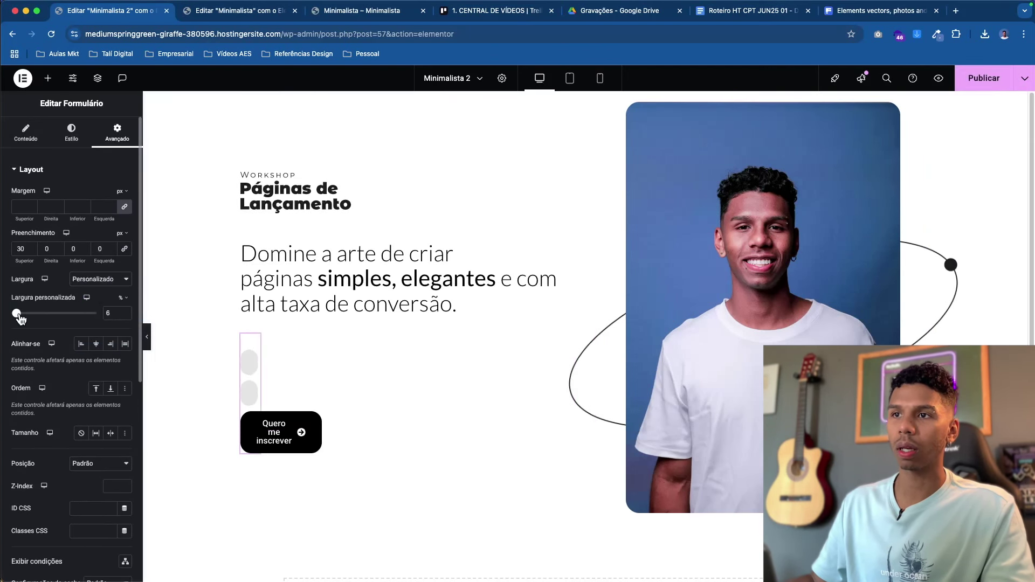
pyautogui.moveTo(17, 313); pyautogui.dragTo(75, 314)
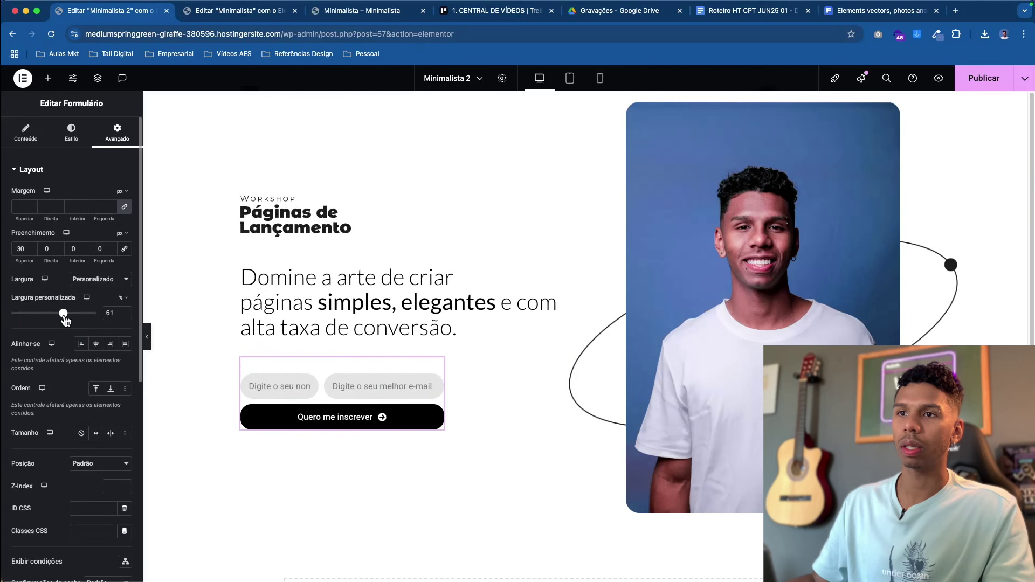
pyautogui.click(126, 311)
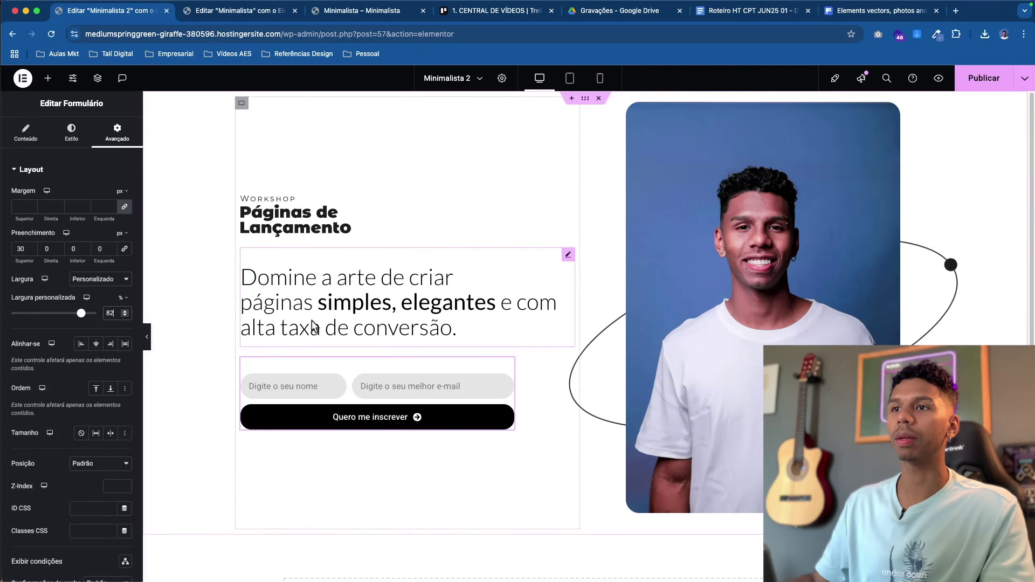
# - Set the headline paragraph to a custom 82% width and publish the page
pyautogui.click(456, 328)
pyautogui.click(79, 131)
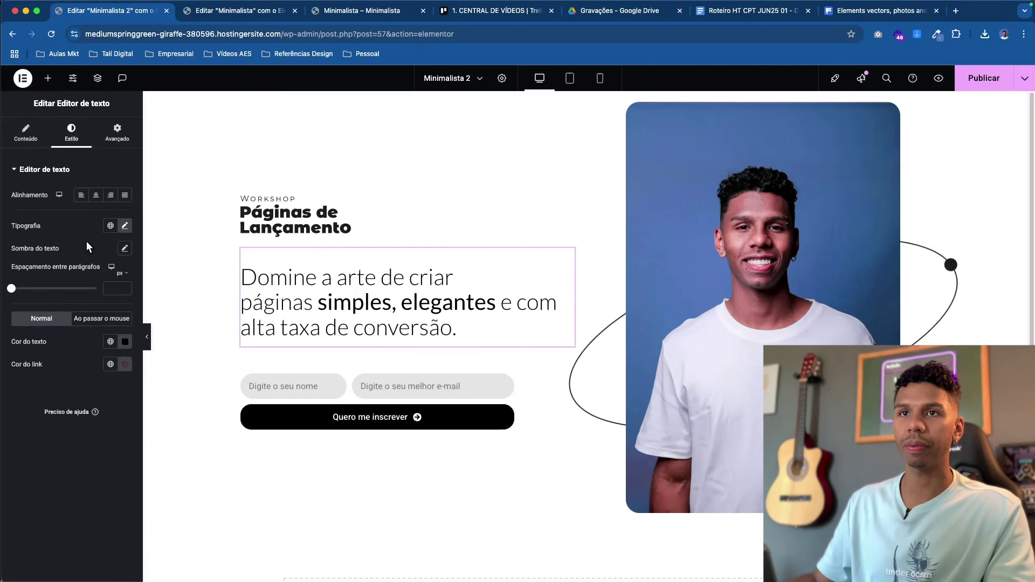
pyautogui.click(117, 132)
pyautogui.click(104, 291)
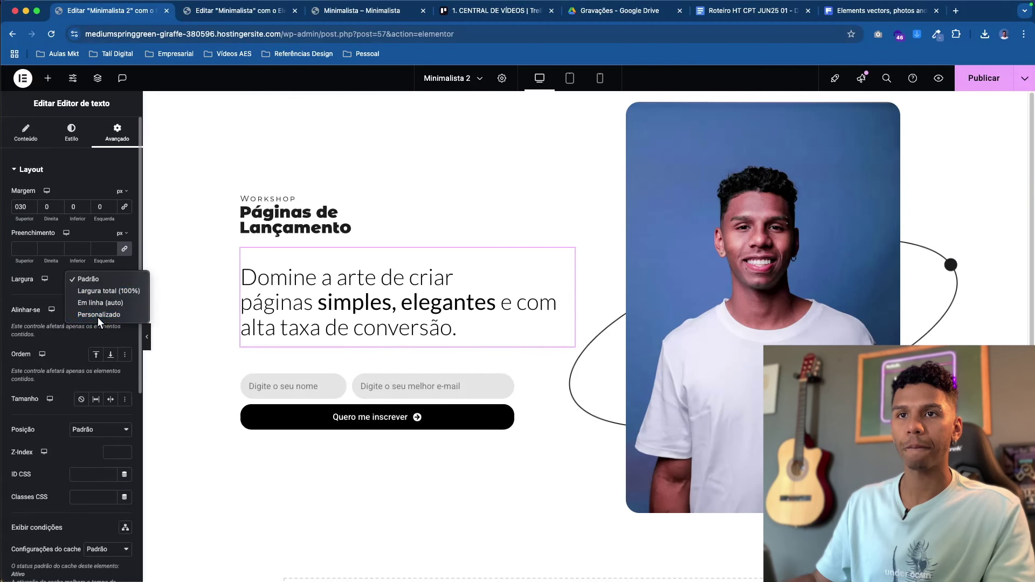
pyautogui.click(92, 317)
pyautogui.moveTo(11, 316); pyautogui.dragTo(85, 319)
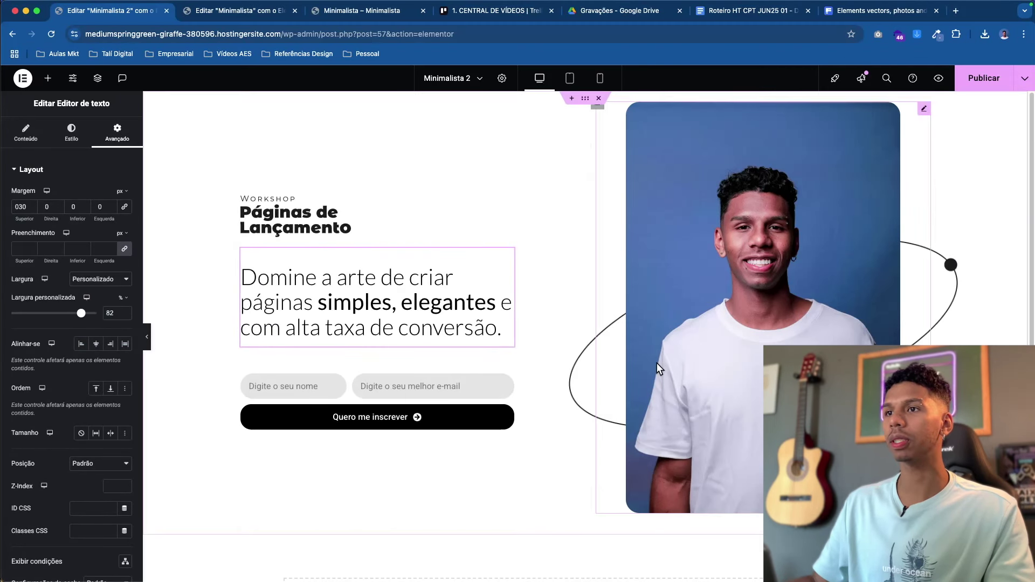
pyautogui.click(996, 78)
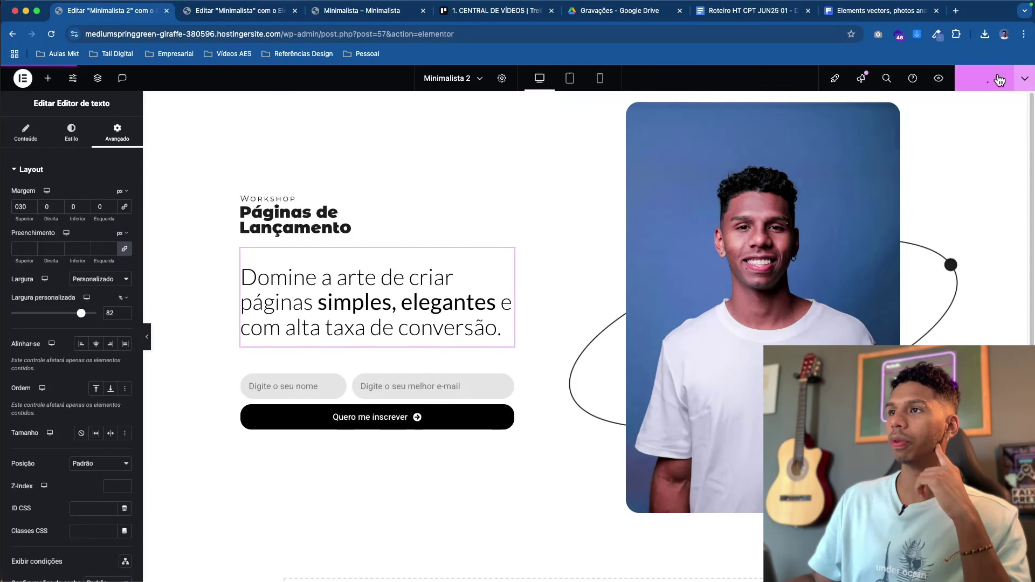
pyautogui.click(148, 338)
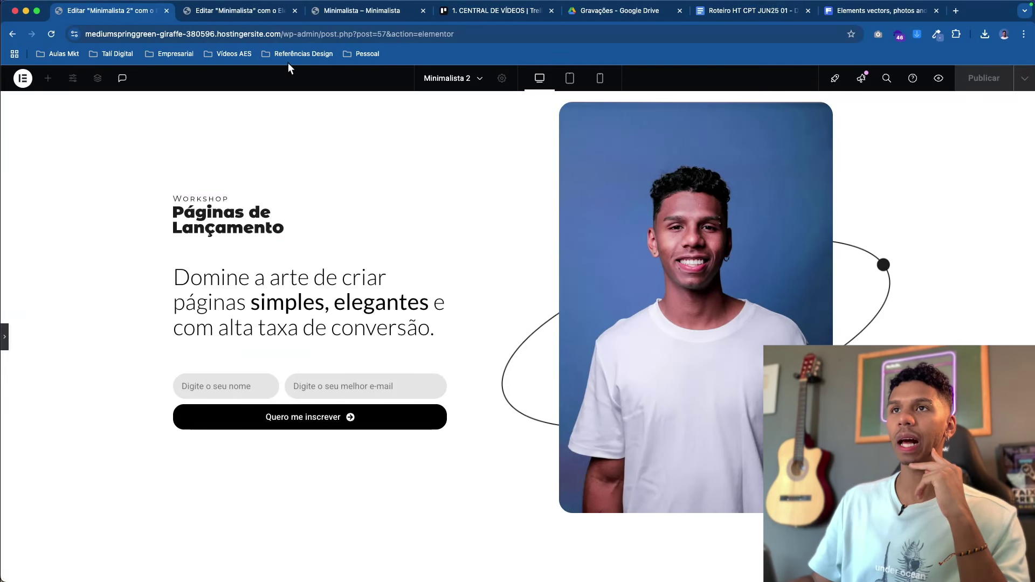
pyautogui.click(262, 13)
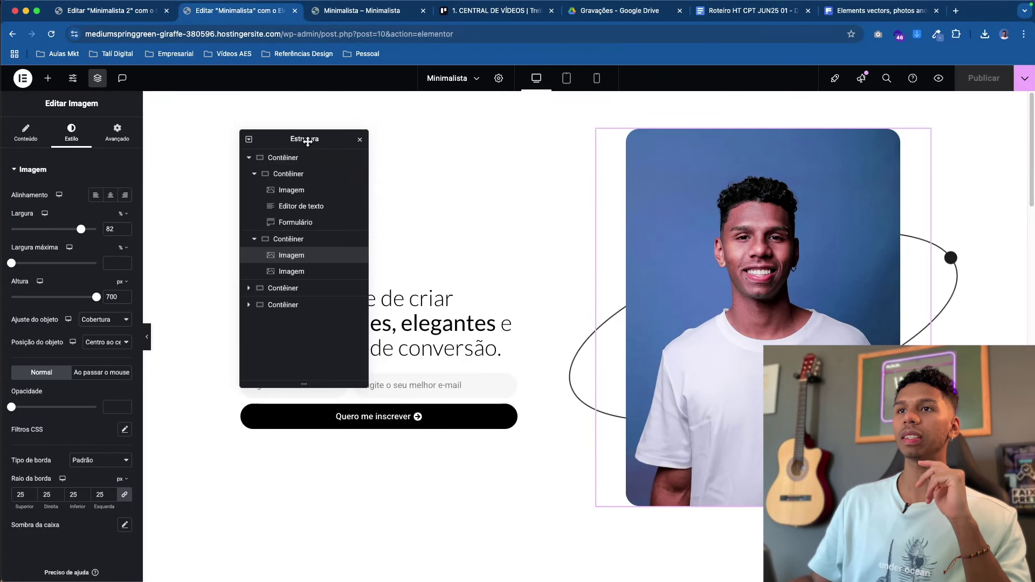
pyautogui.moveTo(305, 138); pyautogui.dragTo(714, 337)
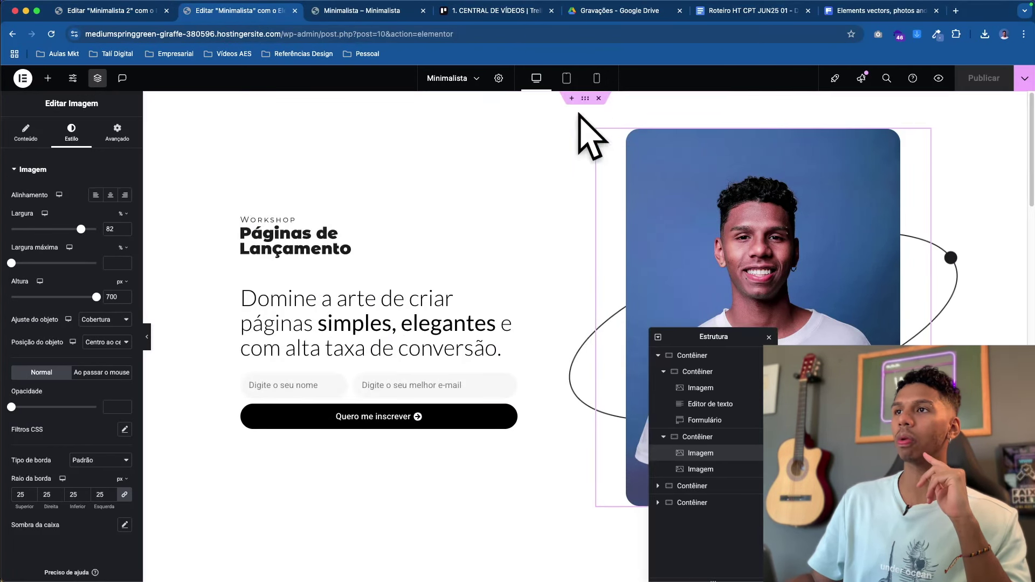
pyautogui.hotkey('ctrl', 'shift', 'Tab')
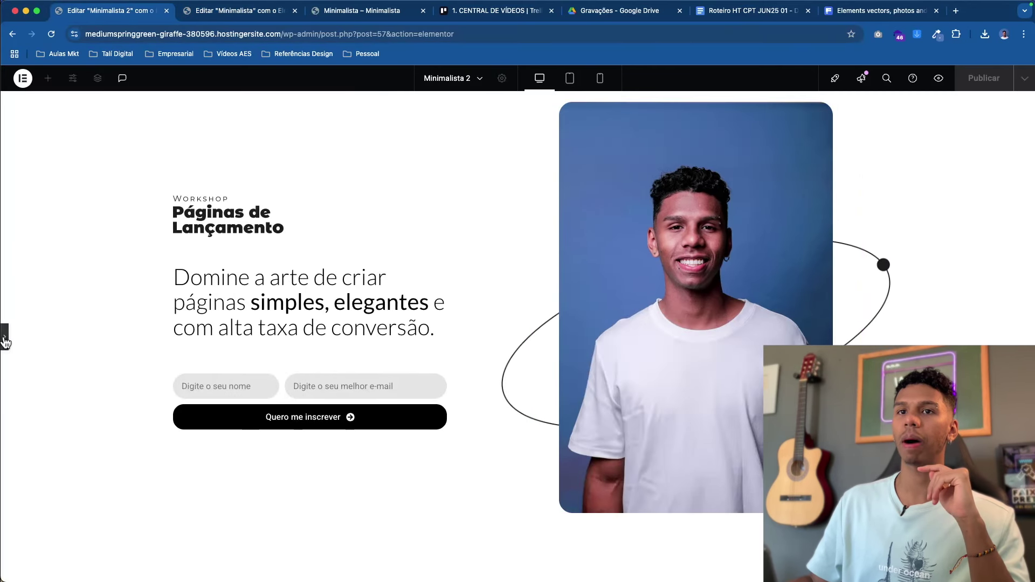
pyautogui.click(5, 341)
pyautogui.click(600, 107)
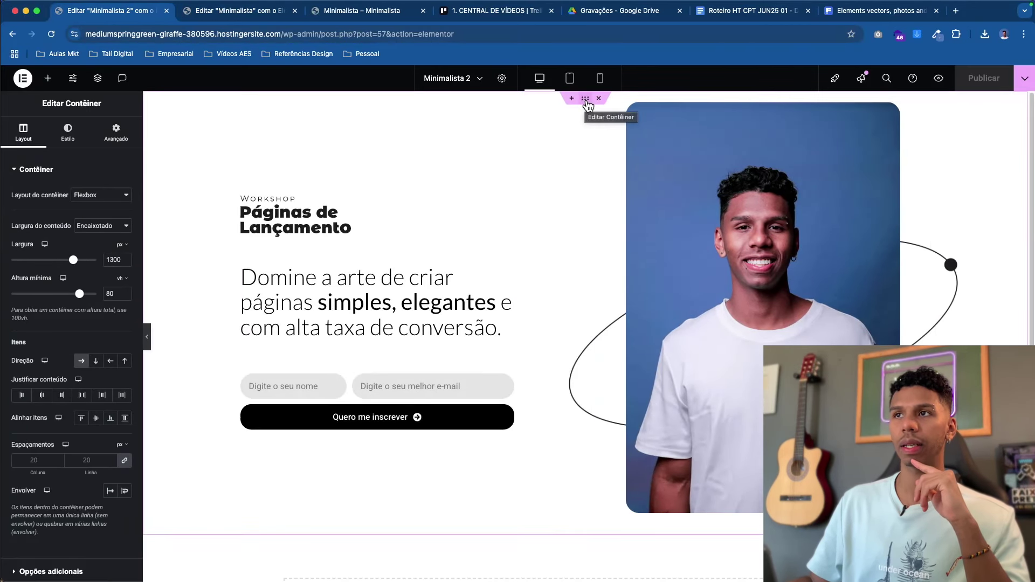
# - Set the hero container's margins to 0, top padding to 60 and bottom padding to 120
pyautogui.click(116, 132)
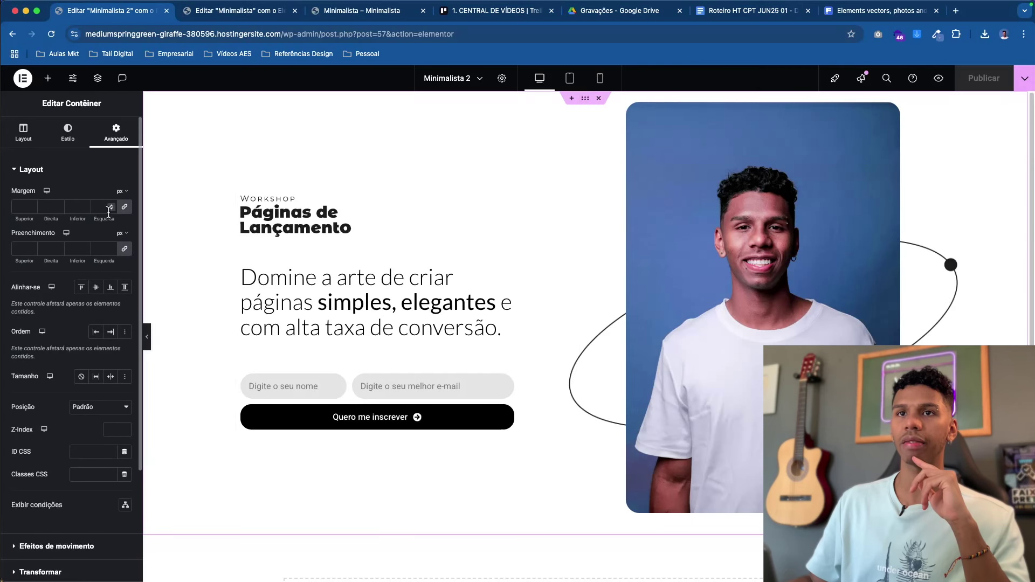
pyautogui.click(110, 208)
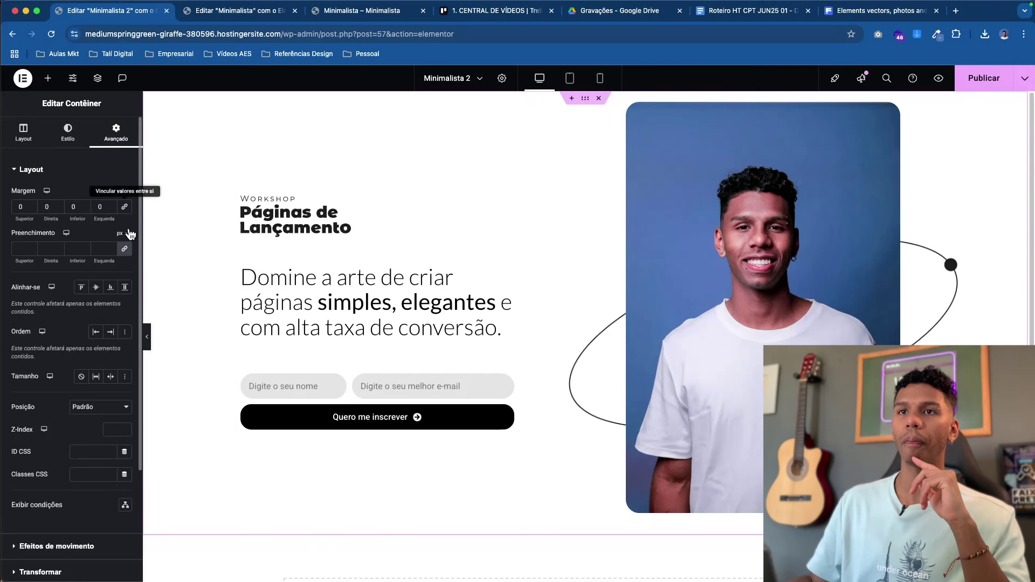
pyautogui.click(125, 248)
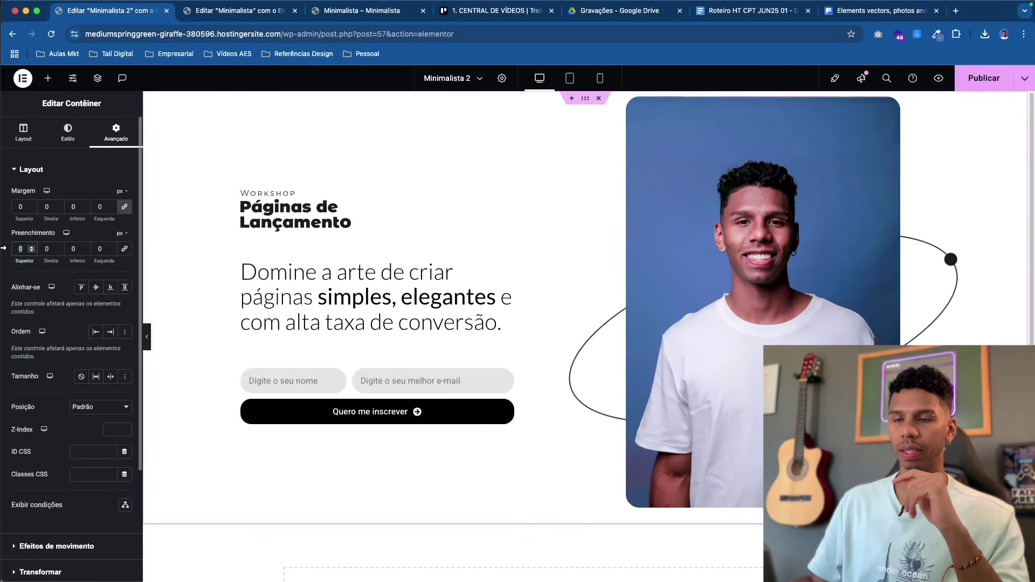
pyautogui.write('60')
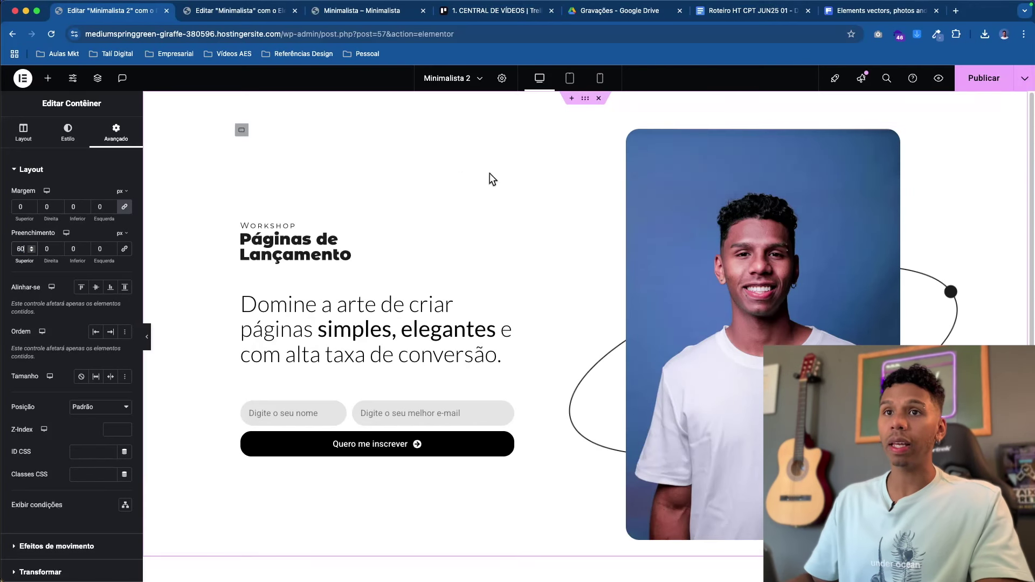
pyautogui.scroll(-3, 581, 298)
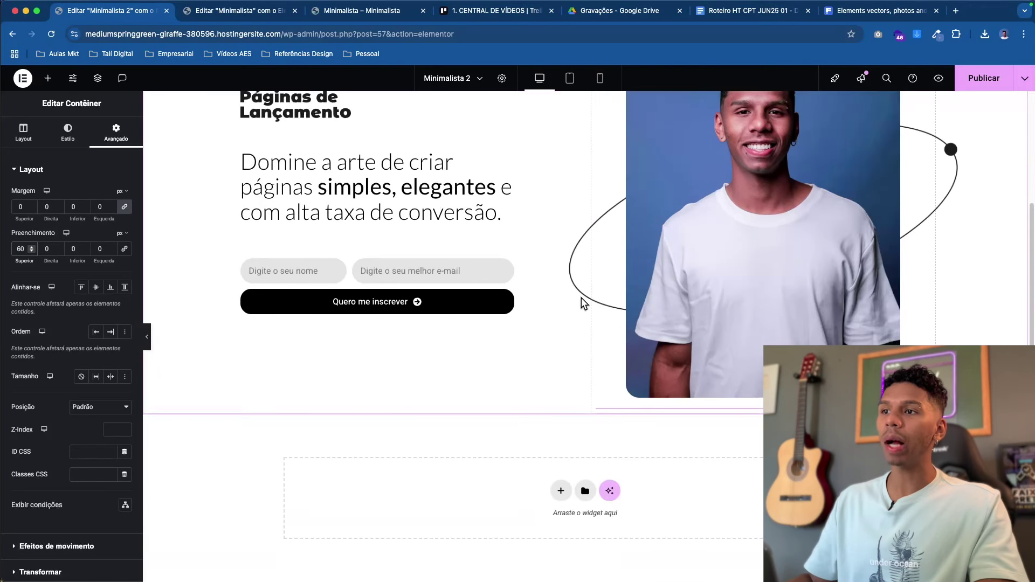
pyautogui.click(72, 249)
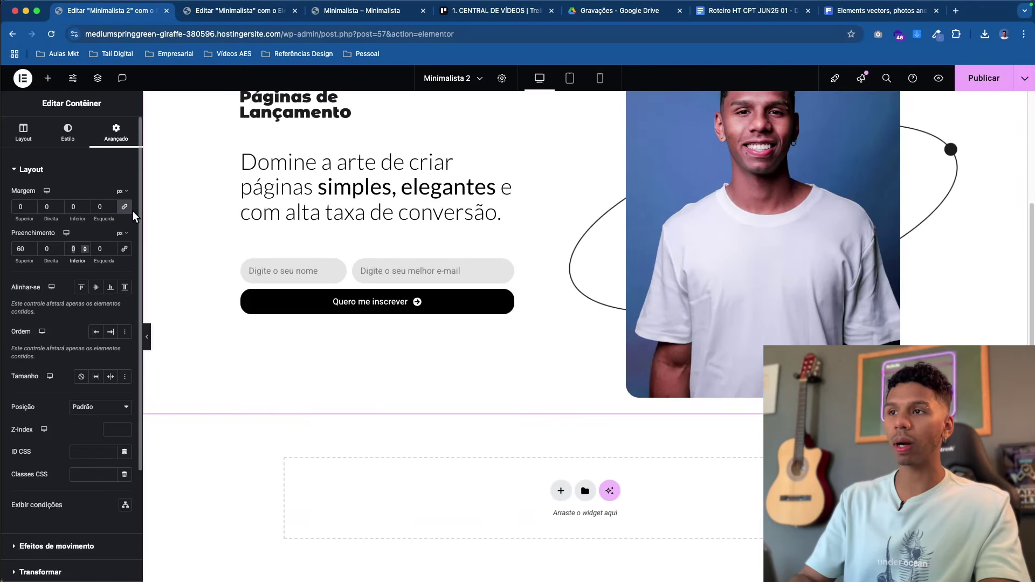
pyautogui.write('120')
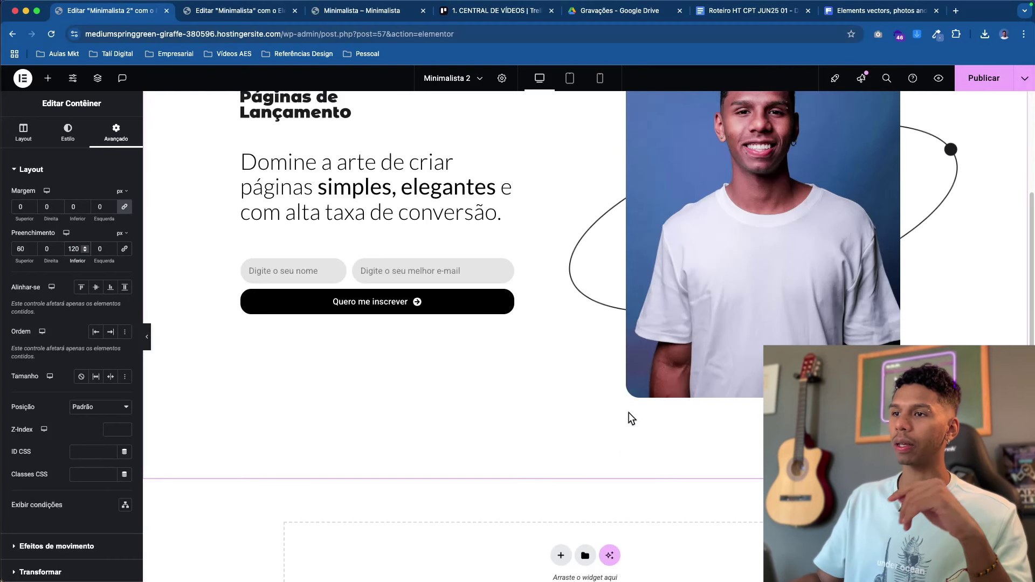
# - Preview the padded hero section with the editing panel hidden
pyautogui.hotkey('alt', 'Tab')
pyautogui.moveTo(615, 417); pyautogui.dragTo(616, 441)
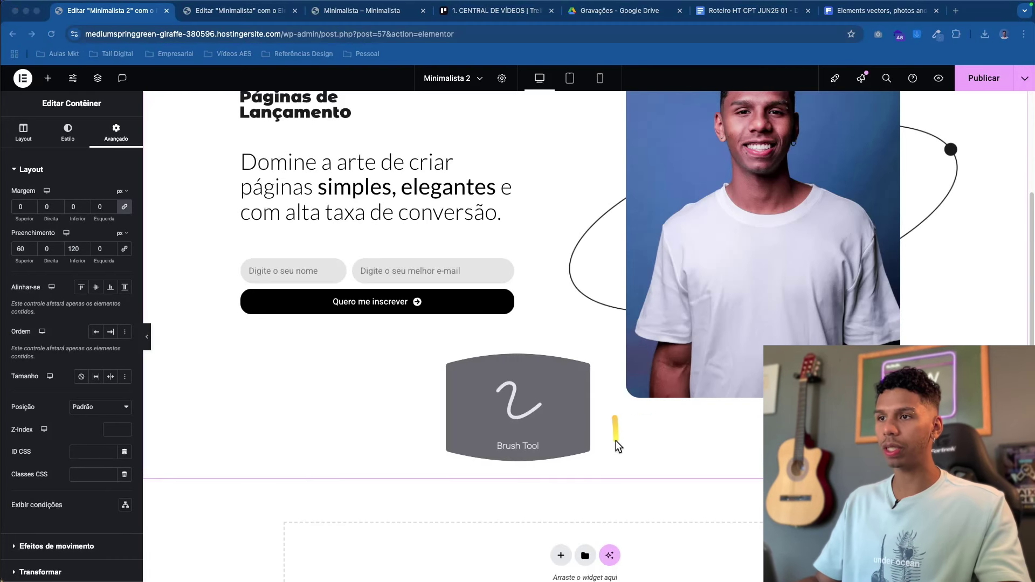
pyautogui.moveTo(619, 380); pyautogui.dragTo(624, 462)
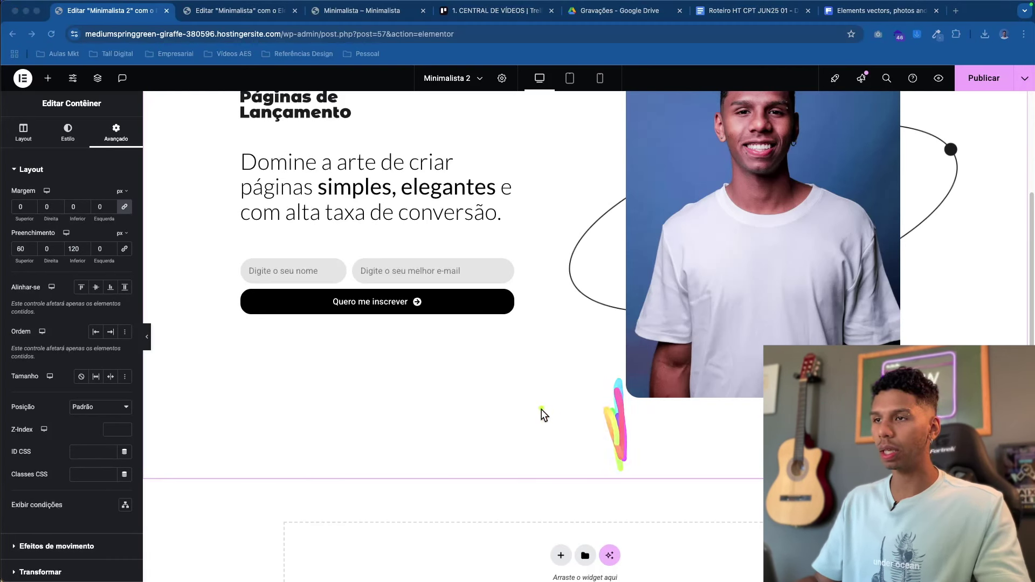
pyautogui.moveTo(542, 409); pyautogui.dragTo(735, 418)
pyautogui.click(147, 337)
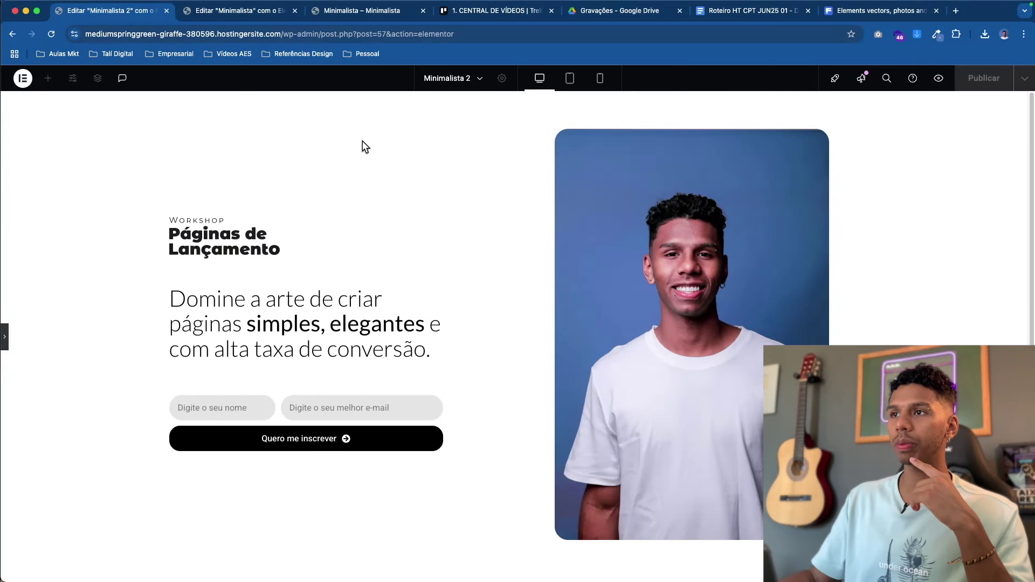
pyautogui.scroll(-1, 508, 236)
pyautogui.scroll(1, 324, 259)
pyautogui.click(7, 338)
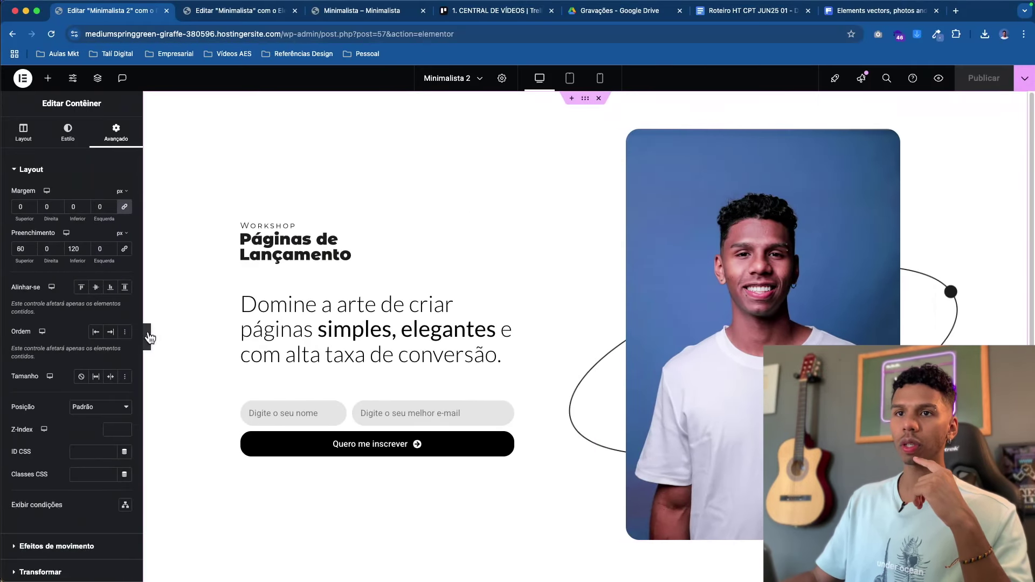
pyautogui.click(147, 337)
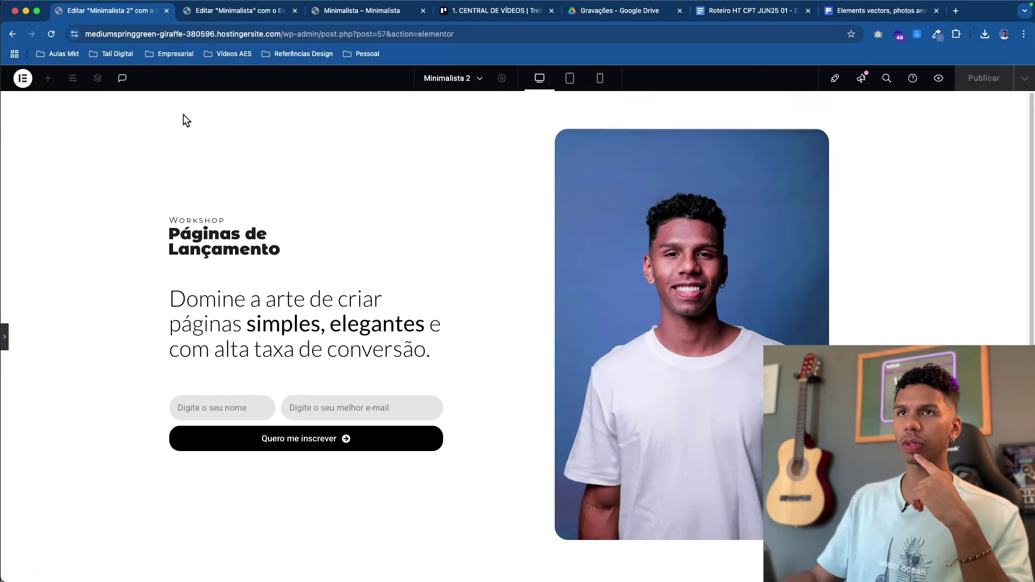
# - Preview the Minimalista 2 page, close the preview, and scroll to the empty section below the hero
pyautogui.click(6, 338)
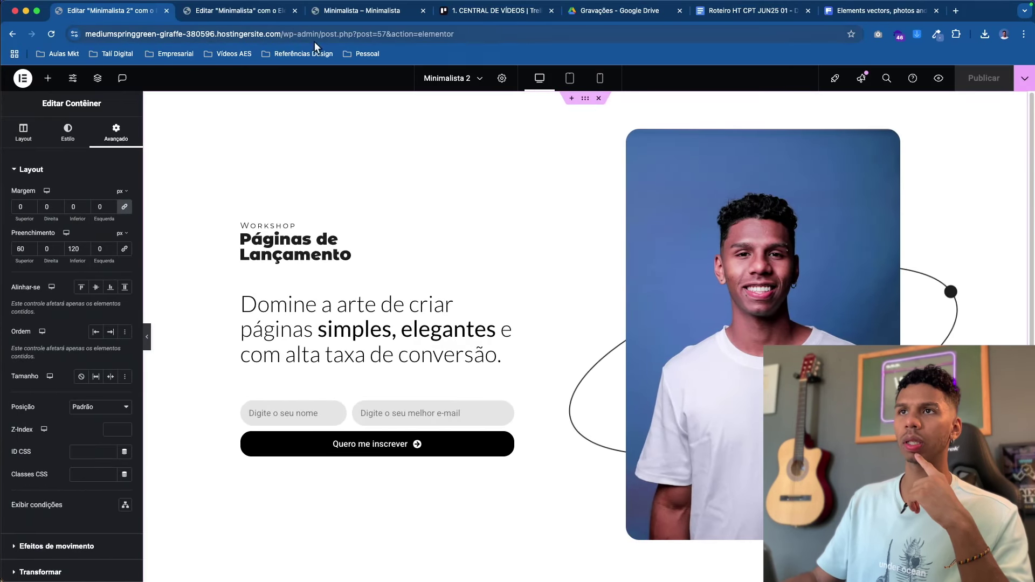
pyautogui.click(939, 79)
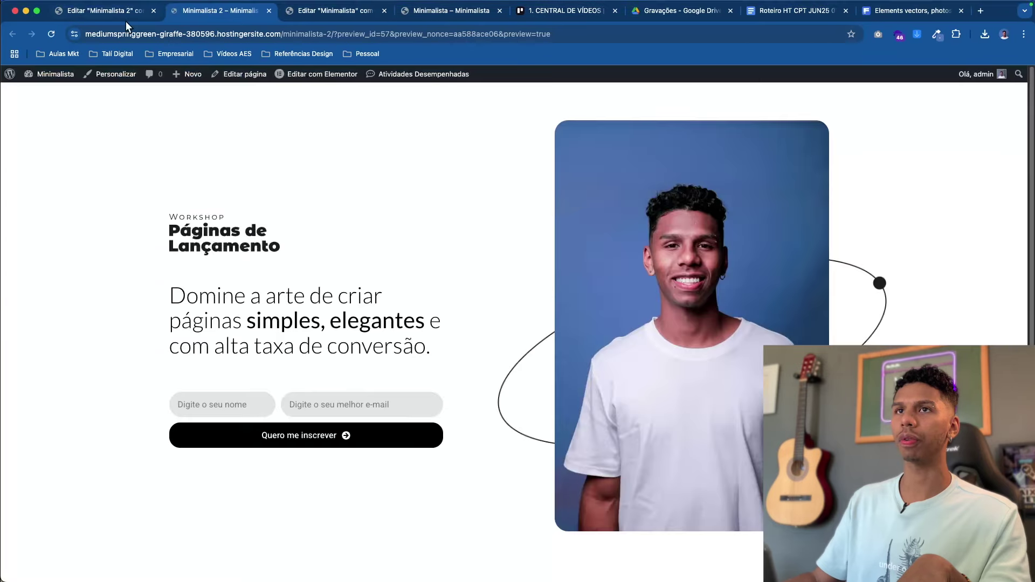
pyautogui.hotkey('ctrl', 'shift', 'Tab')
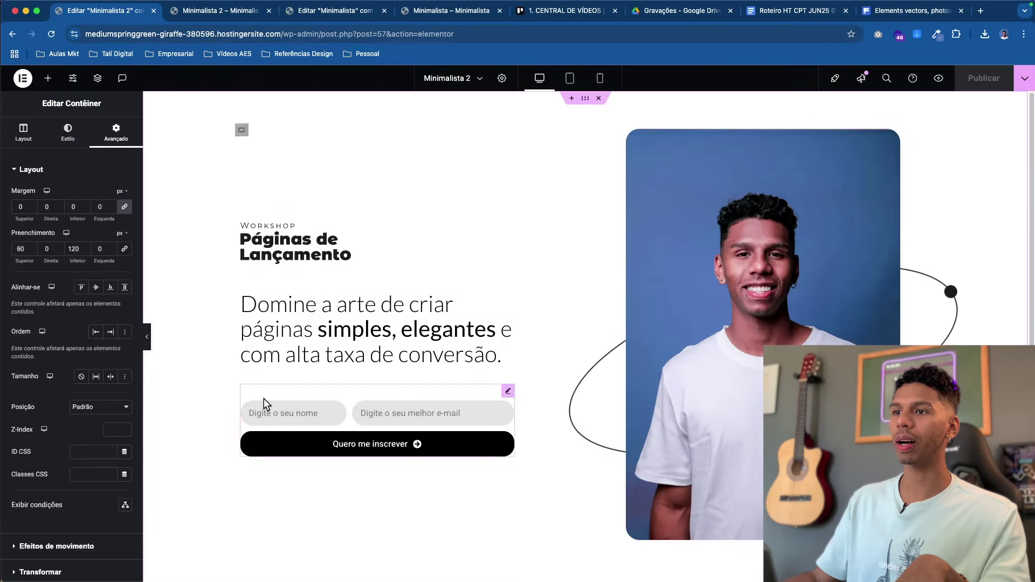
pyautogui.click(146, 338)
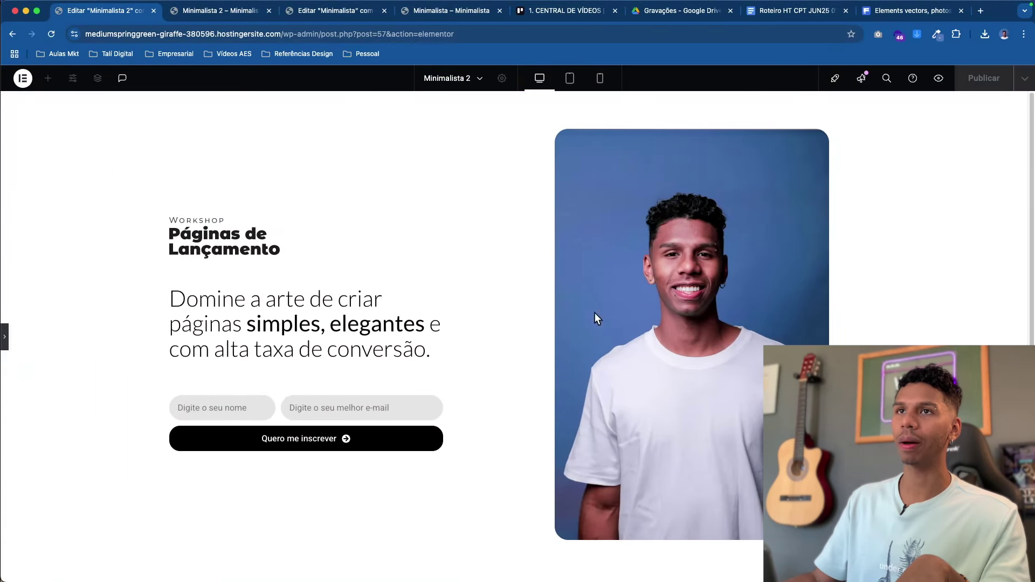
pyautogui.click(221, 15)
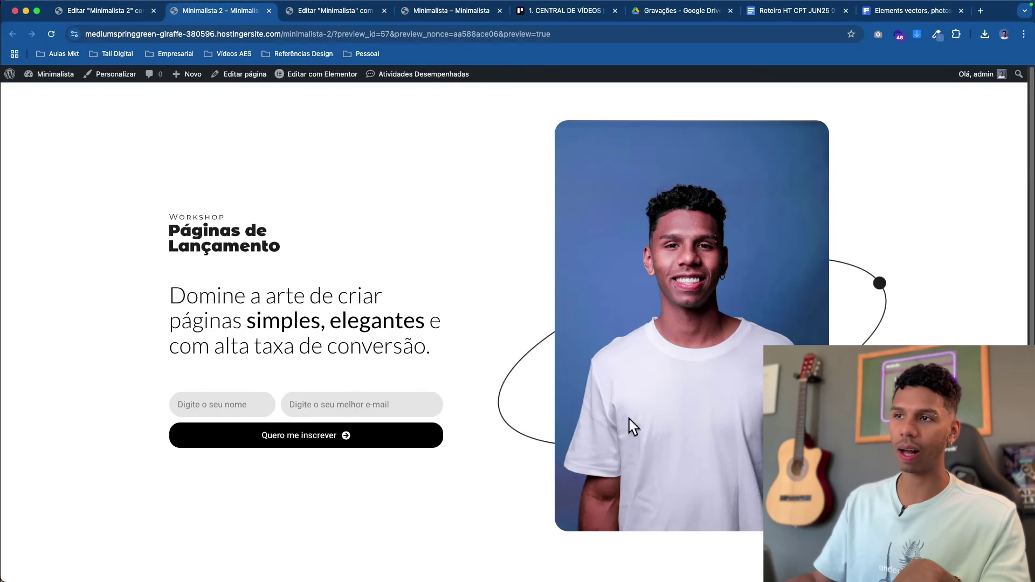
pyautogui.press('super+w')
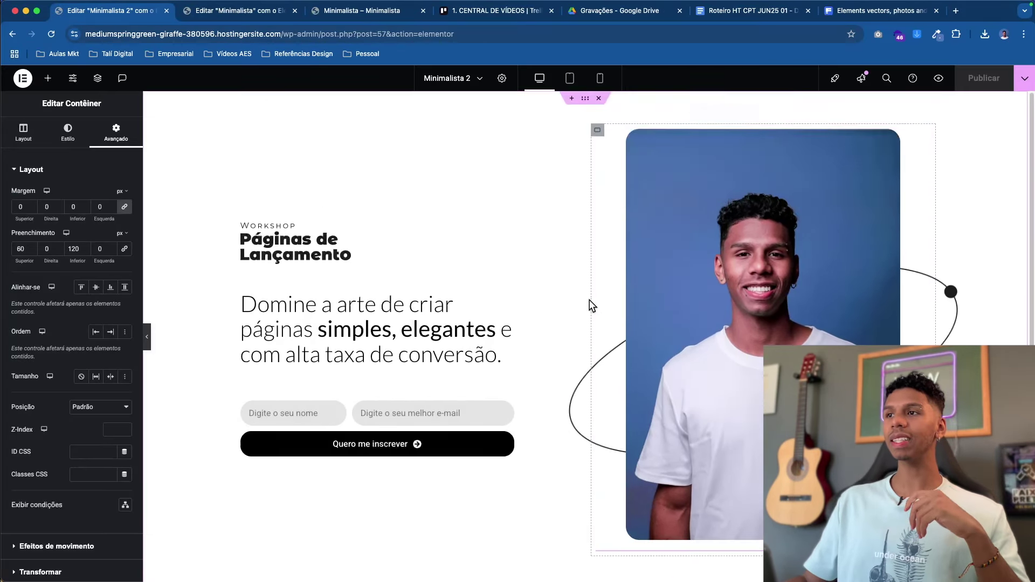
pyautogui.scroll(-4, 683, 183)
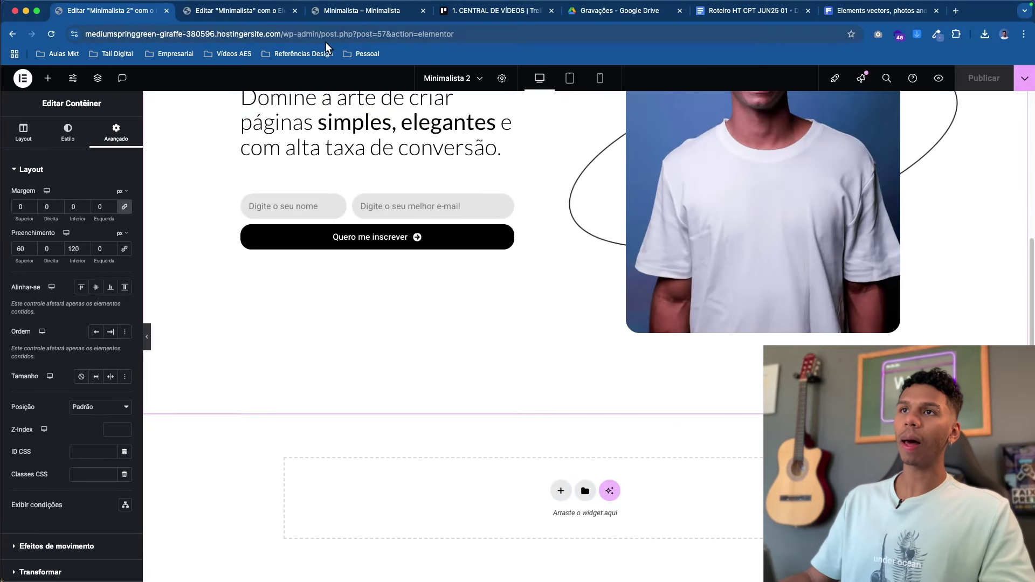
pyautogui.click(335, 16)
pyautogui.scroll(-5, 494, 319)
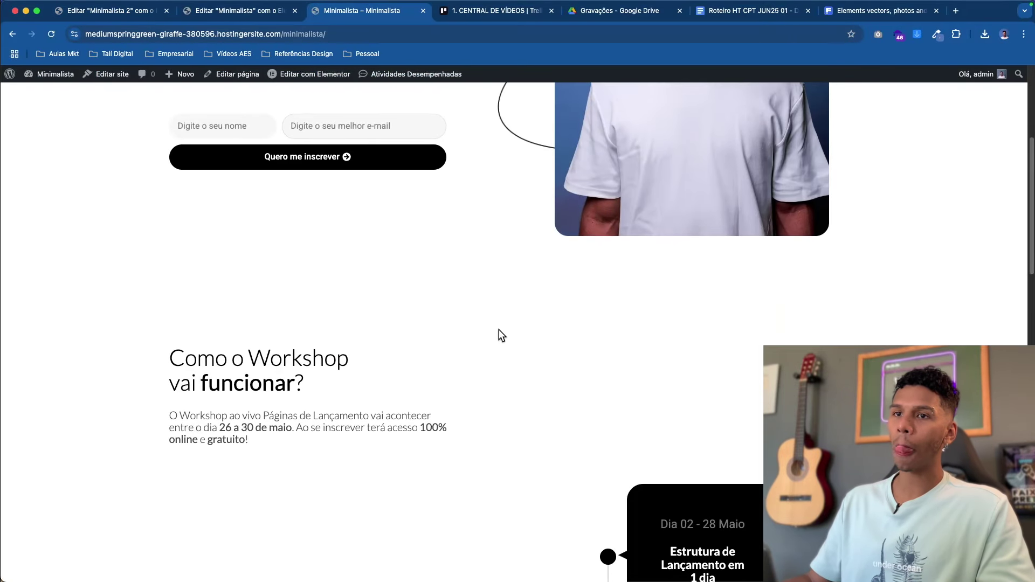
pyautogui.scroll(-4, 275, 335)
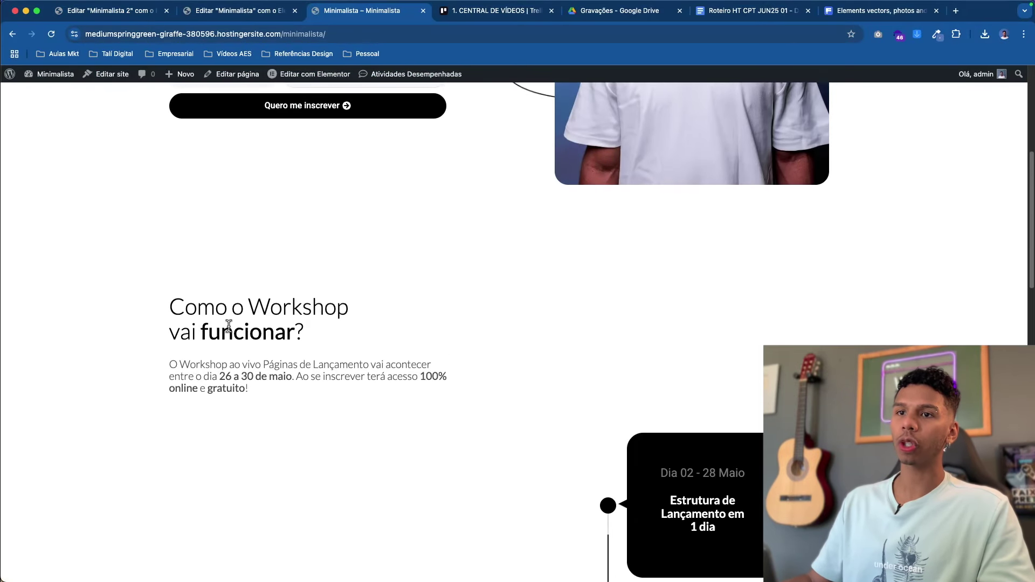
pyautogui.scroll(5, 318, 337)
pyautogui.scroll(-1, 330, 328)
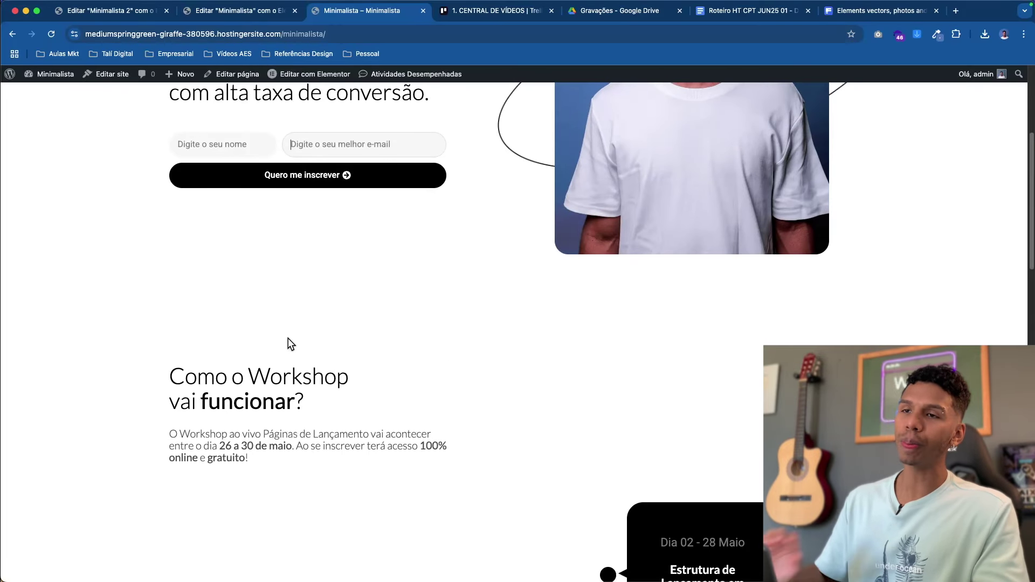
pyautogui.scroll(-1, 293, 338)
pyautogui.scroll(-1, 313, 342)
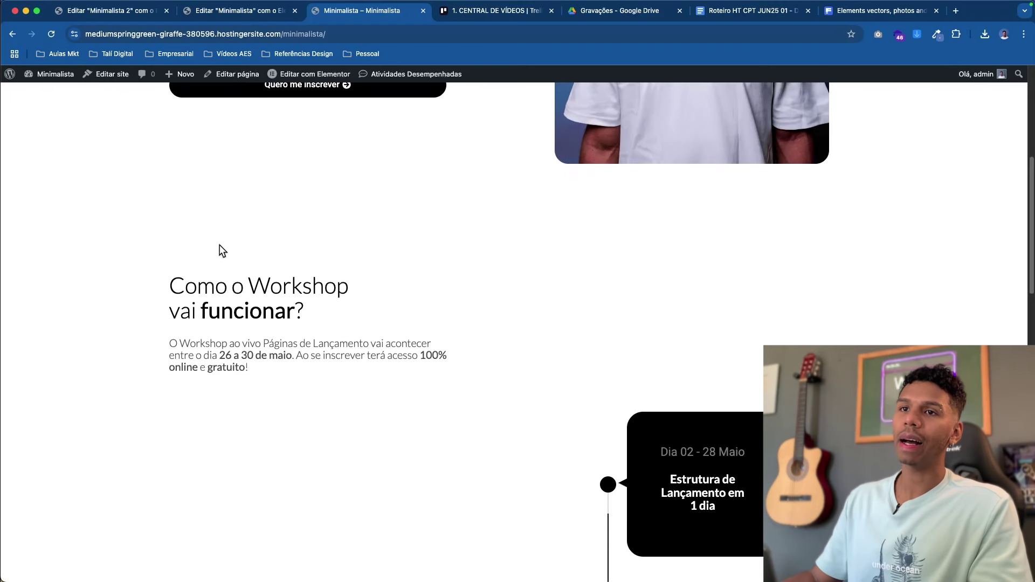
pyautogui.scroll(-1, 176, 169)
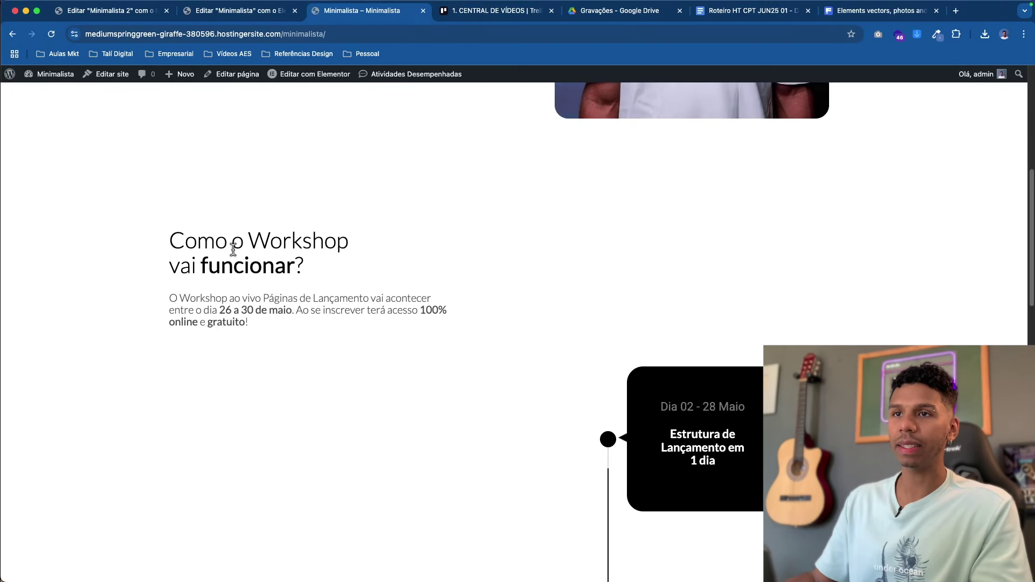
pyautogui.scroll(-3, 203, 216)
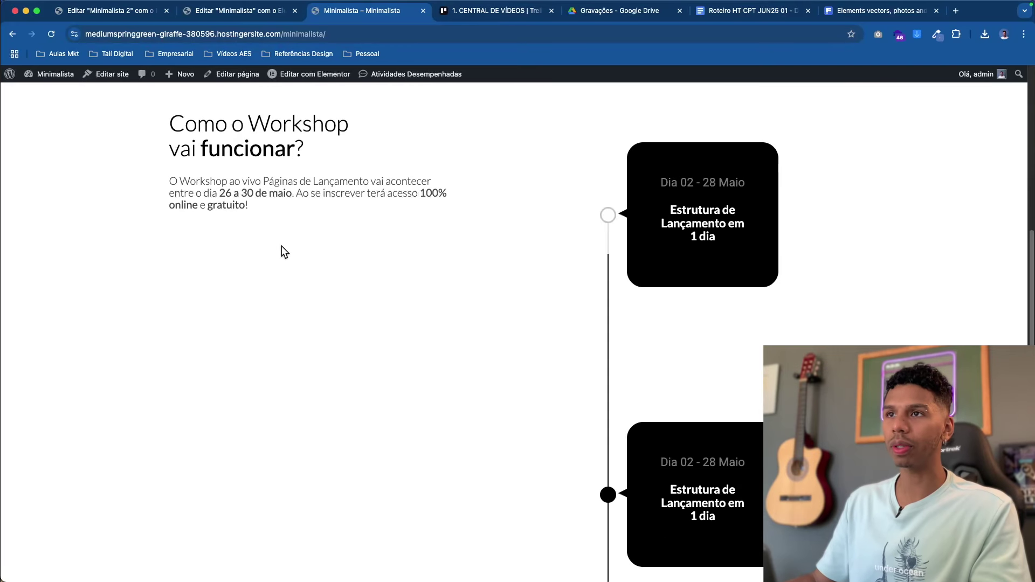
pyautogui.scroll(-8, 274, 243)
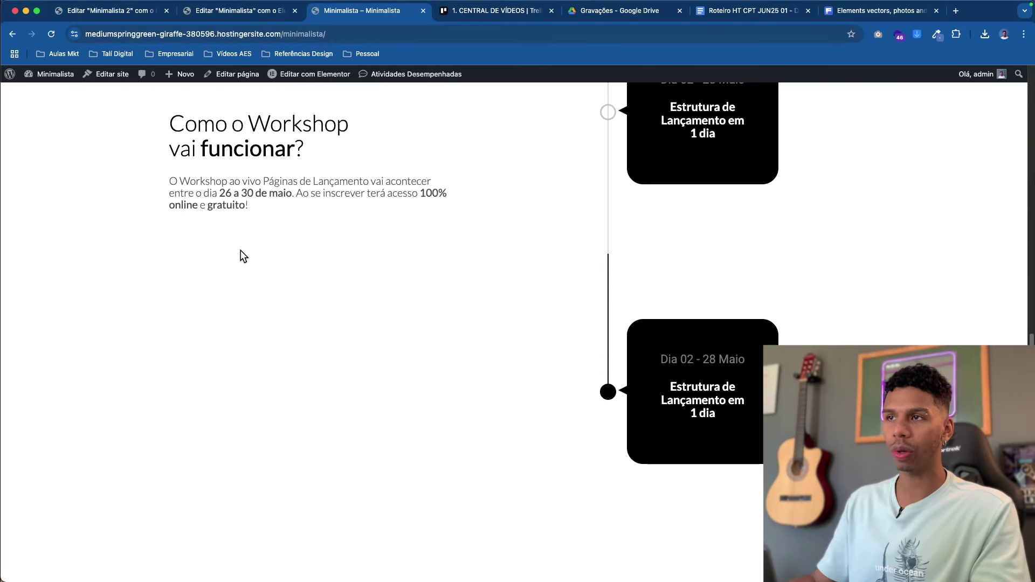
pyautogui.scroll(-8, 246, 254)
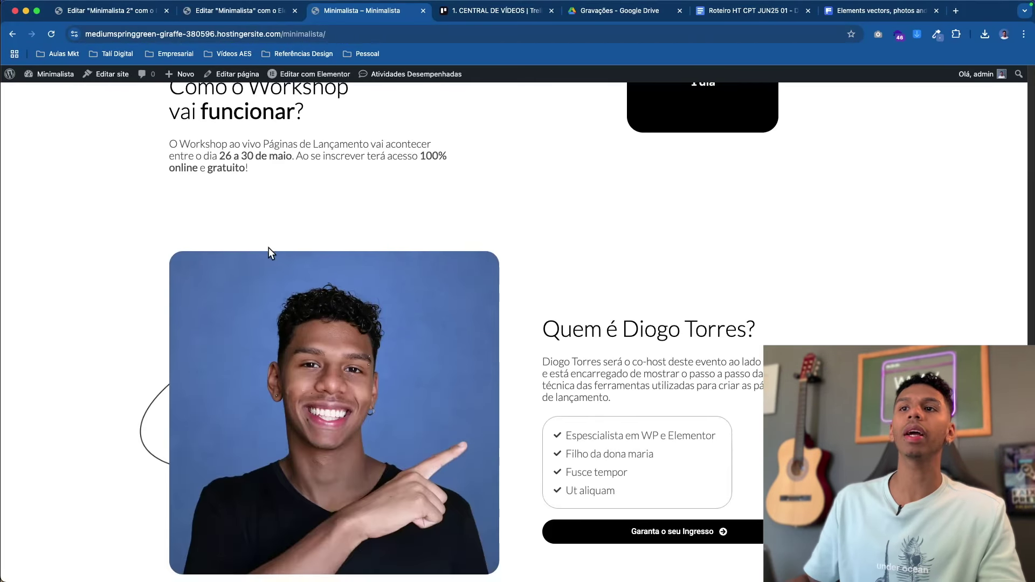
pyautogui.scroll(5, 269, 248)
pyautogui.scroll(12, 302, 237)
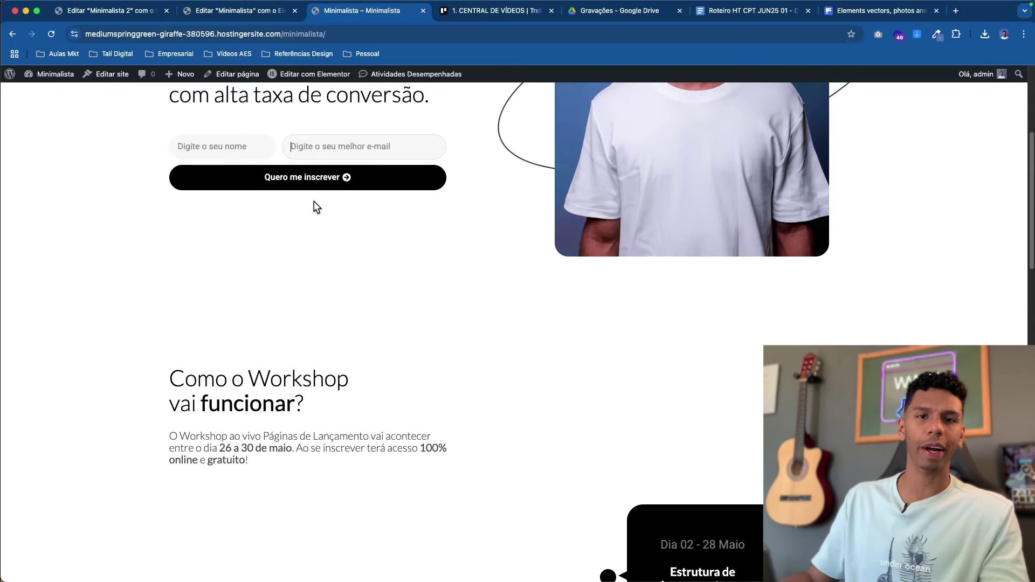
pyautogui.scroll(-5, 311, 216)
pyautogui.scroll(-1, 308, 243)
pyautogui.scroll(-1, 501, 275)
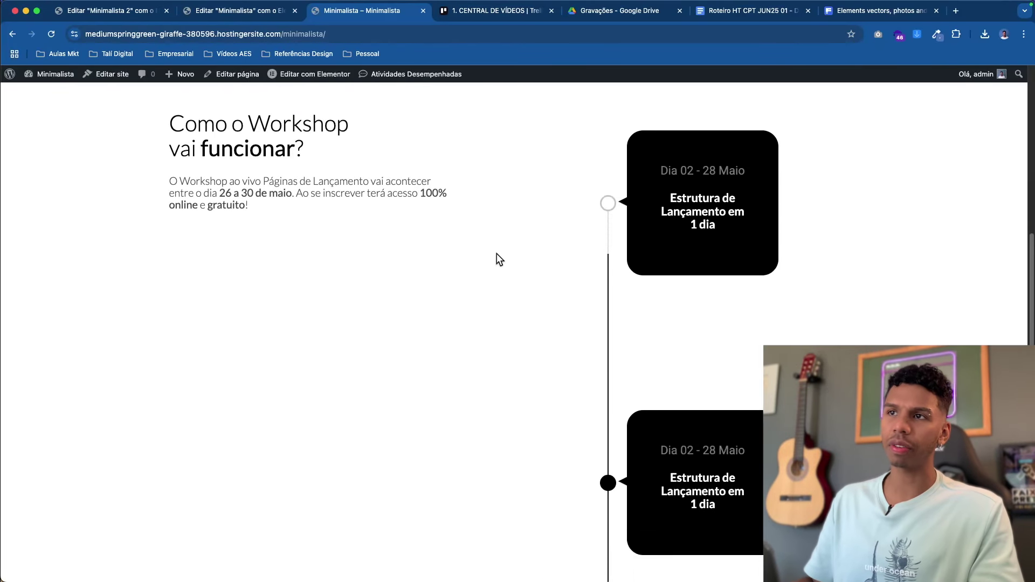
pyautogui.scroll(8, 495, 258)
pyautogui.scroll(-4, 493, 219)
pyautogui.scroll(-2, 493, 215)
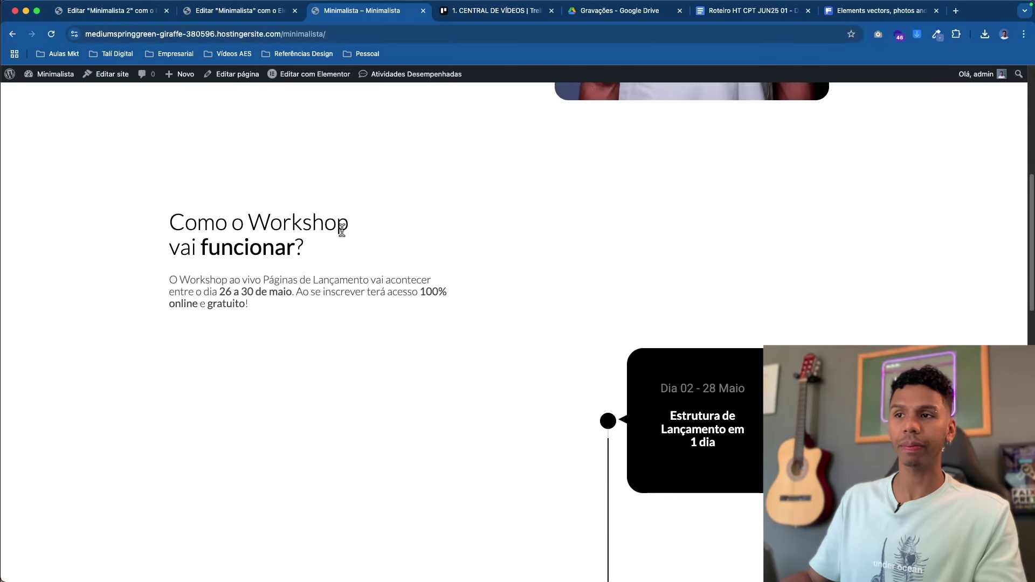
pyautogui.scroll(5, 408, 246)
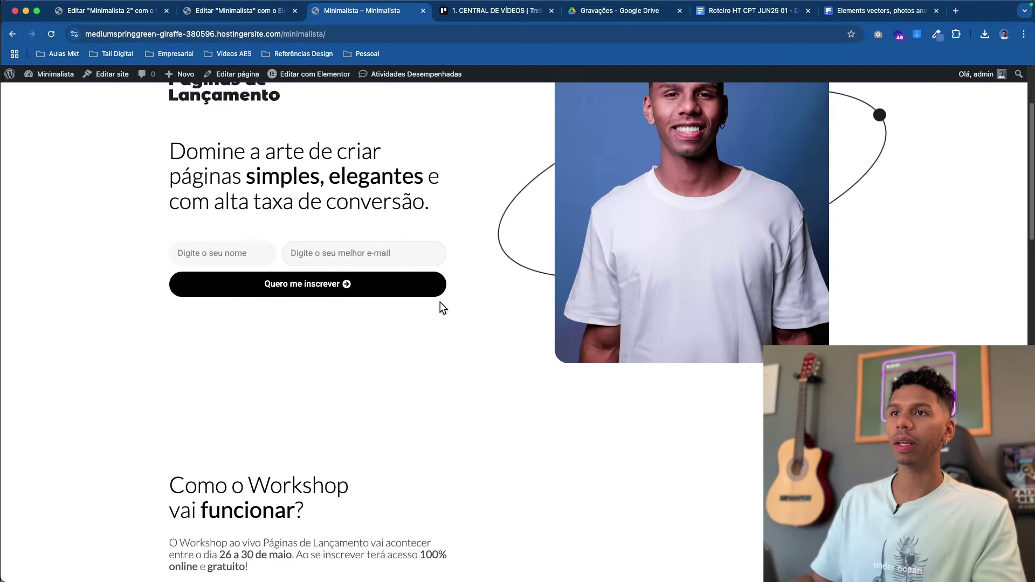
pyautogui.scroll(-7, 441, 307)
pyautogui.scroll(4, 481, 279)
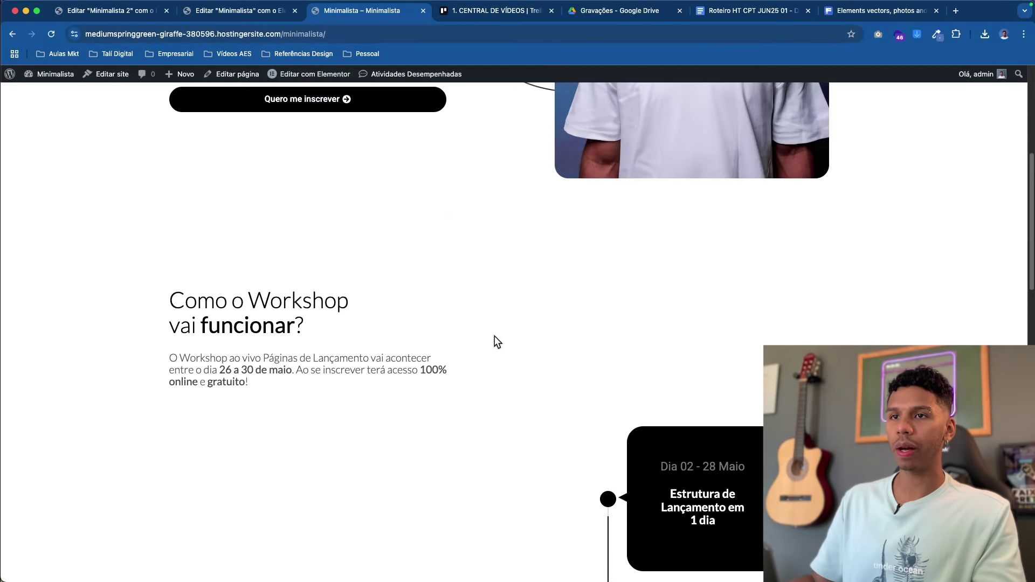
pyautogui.scroll(2, 497, 343)
pyautogui.press('super+1')
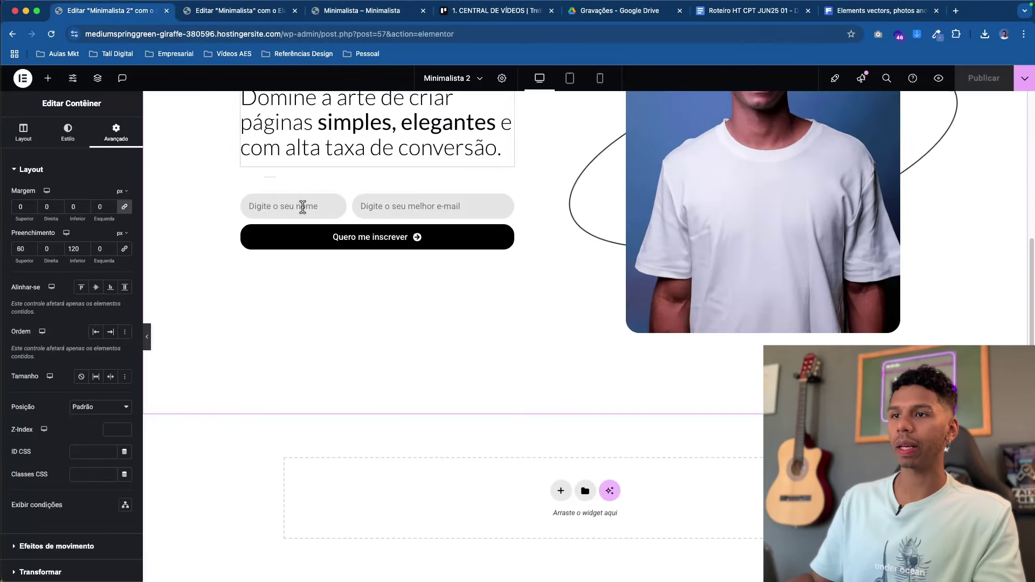
# - Add a two-column Flexbox section, delete it, and add a single stacked Flexbox container instead
pyautogui.click(561, 491)
pyautogui.scroll(-1, 464, 471)
pyautogui.click(538, 472)
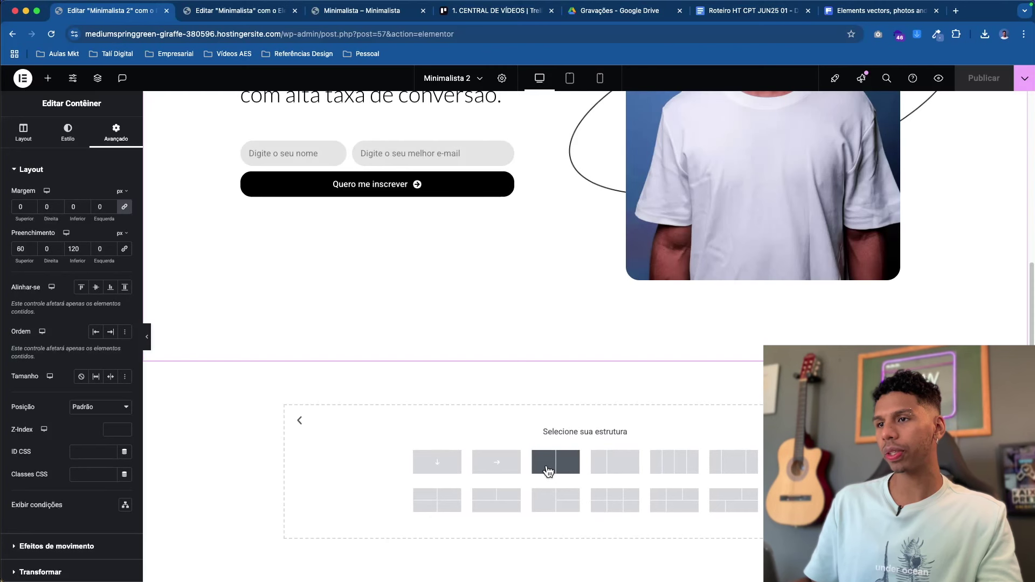
pyautogui.click(572, 474)
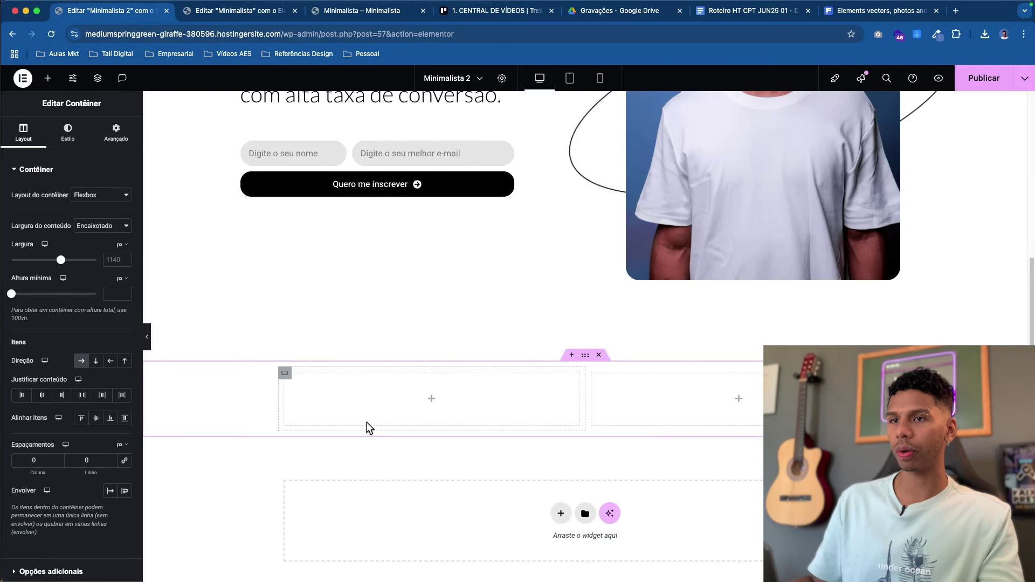
pyautogui.click(598, 356)
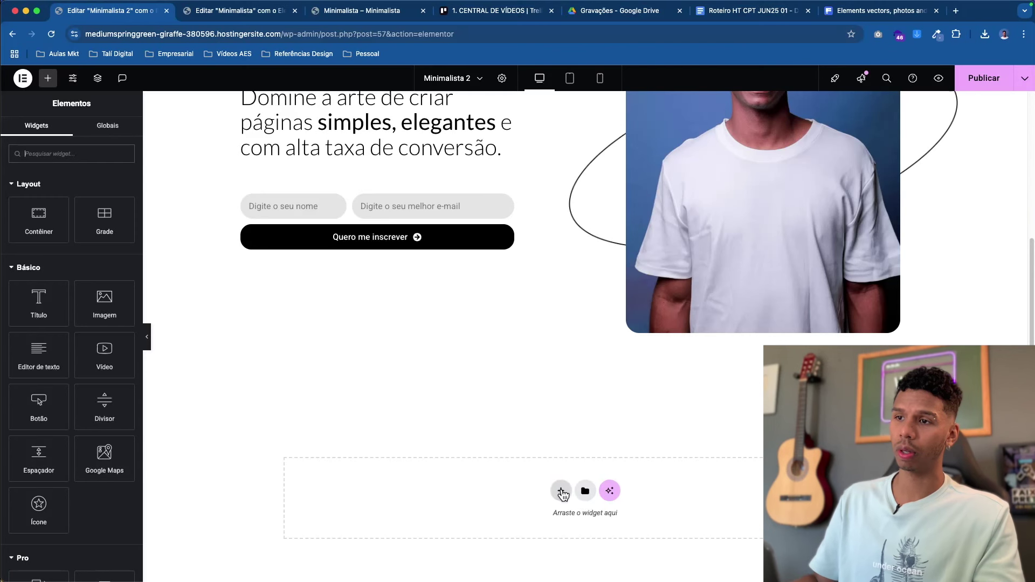
pyautogui.click(562, 492)
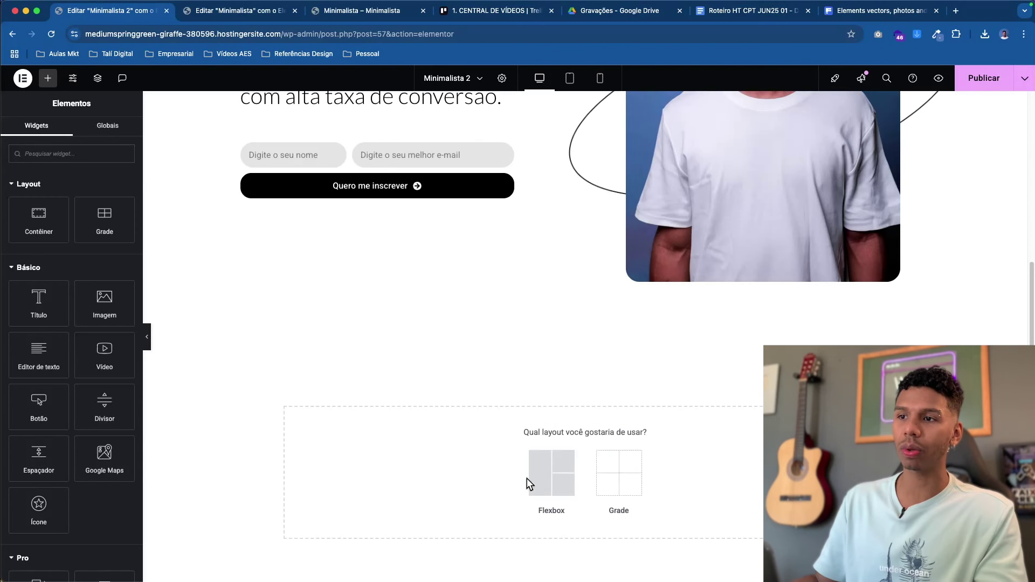
pyautogui.click(544, 479)
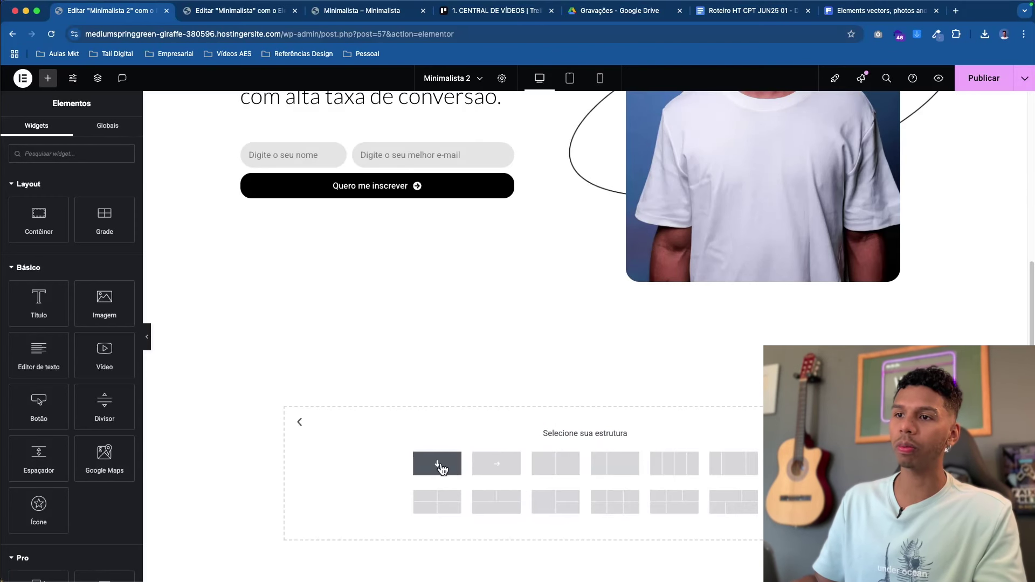
pyautogui.click(437, 467)
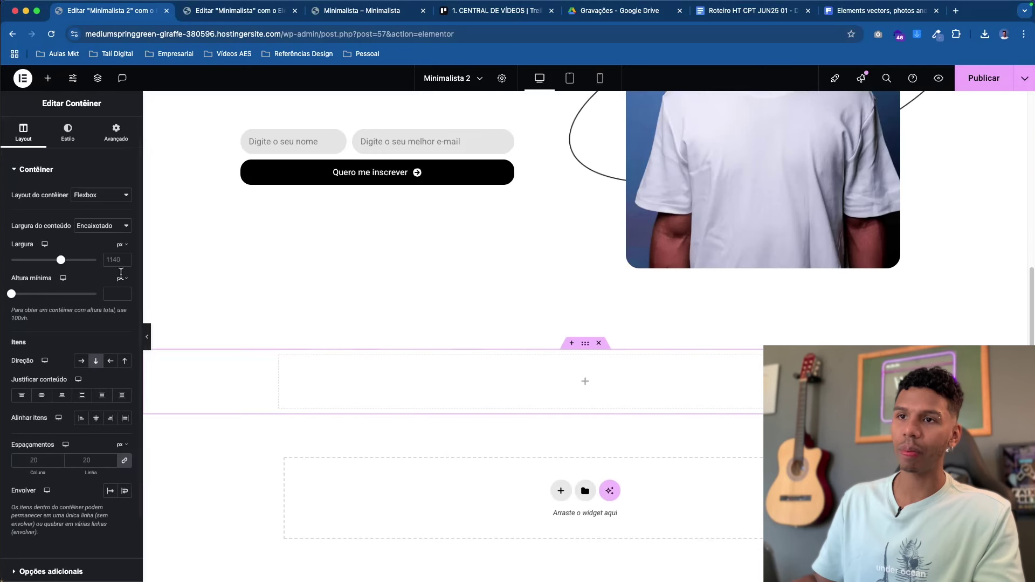
# - Drop a nested container into the empty section and duplicate it below itself
pyautogui.click(47, 78)
pyautogui.moveTo(50, 231); pyautogui.dragTo(458, 393)
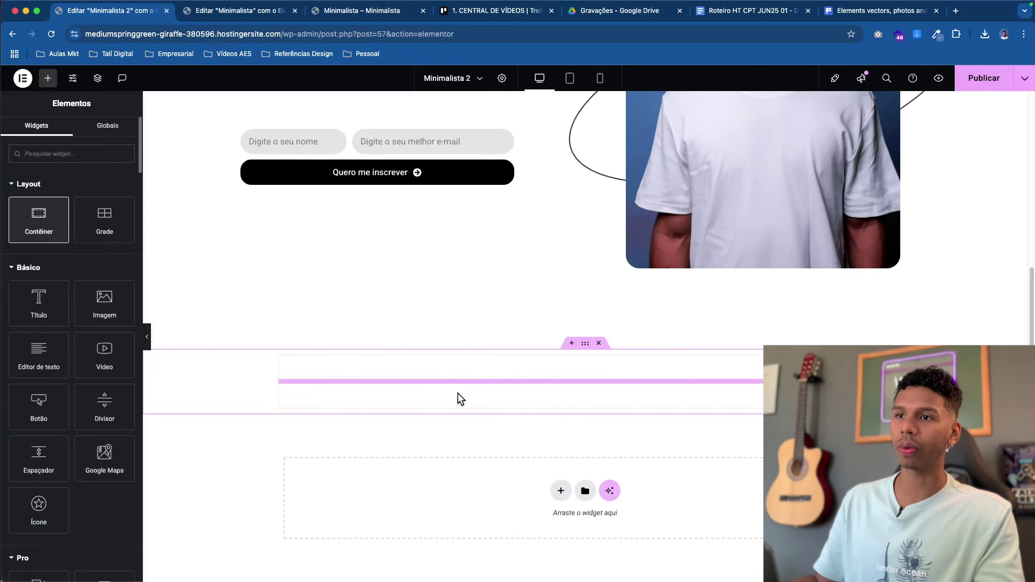
pyautogui.rightClick(286, 364)
pyautogui.click(286, 364)
pyautogui.rightClick(282, 363)
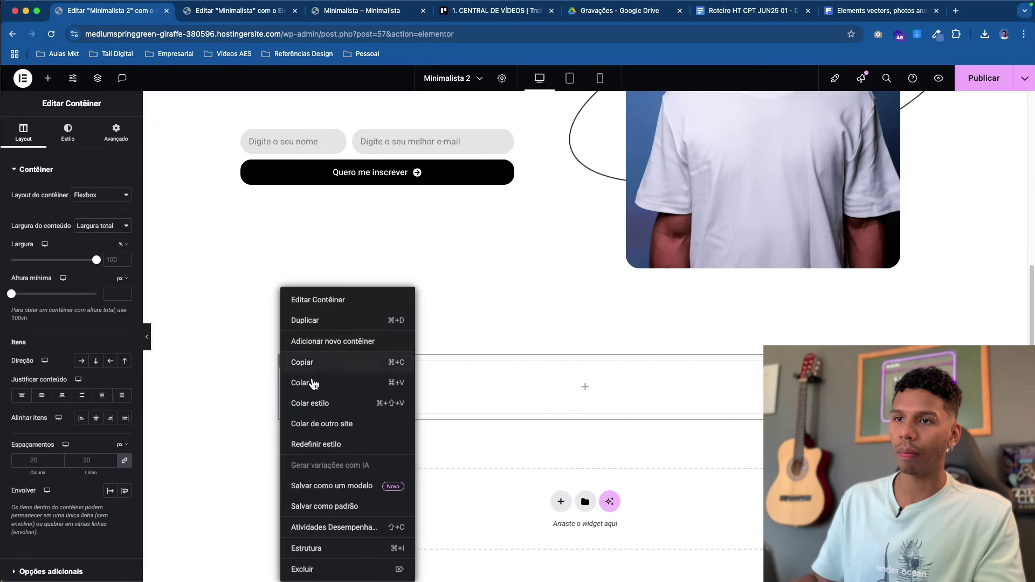
pyautogui.press('super+d')
pyautogui.scroll(-2, 593, 336)
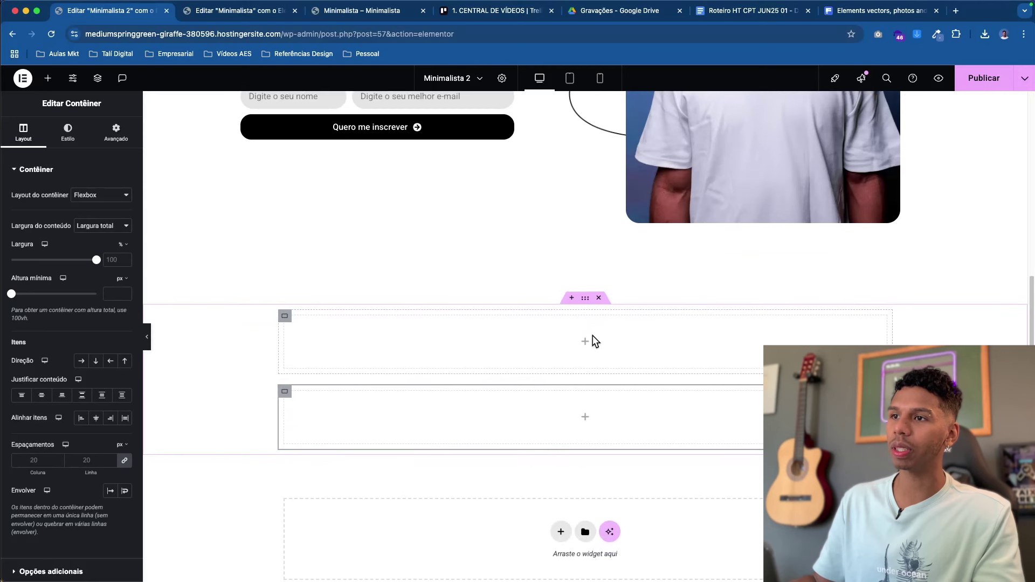
pyautogui.scroll(-1, 557, 532)
# - Insert a two-column Flexbox section and delete the leftover empty stacked container
pyautogui.click(560, 492)
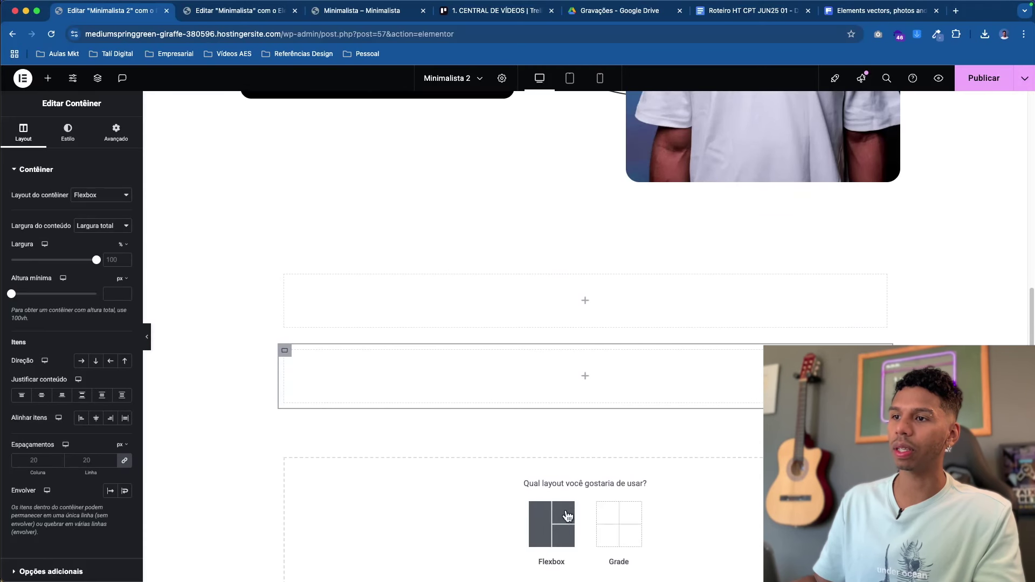
pyautogui.click(544, 529)
pyautogui.scroll(-2, 536, 527)
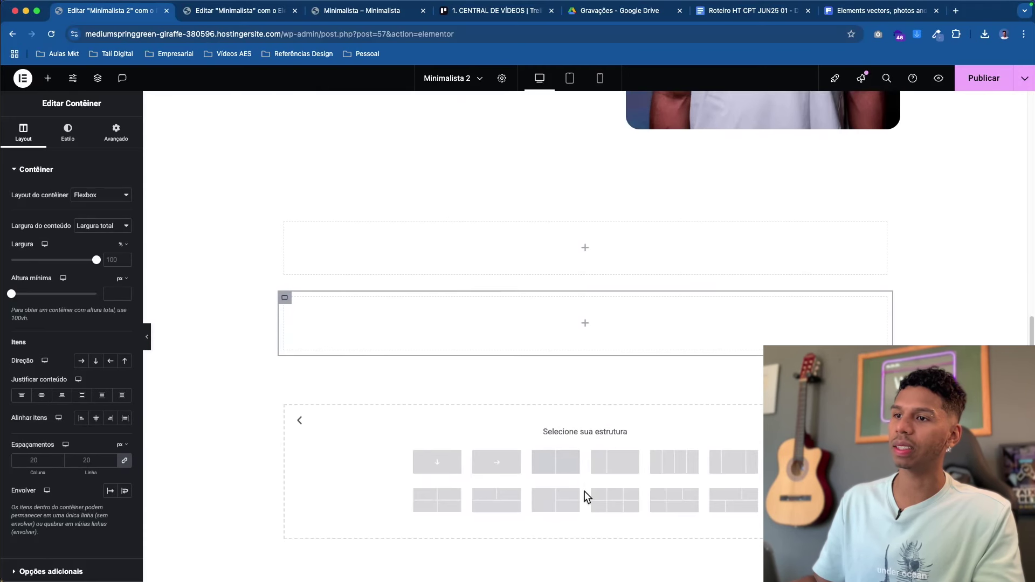
pyautogui.click(557, 471)
pyautogui.click(598, 205)
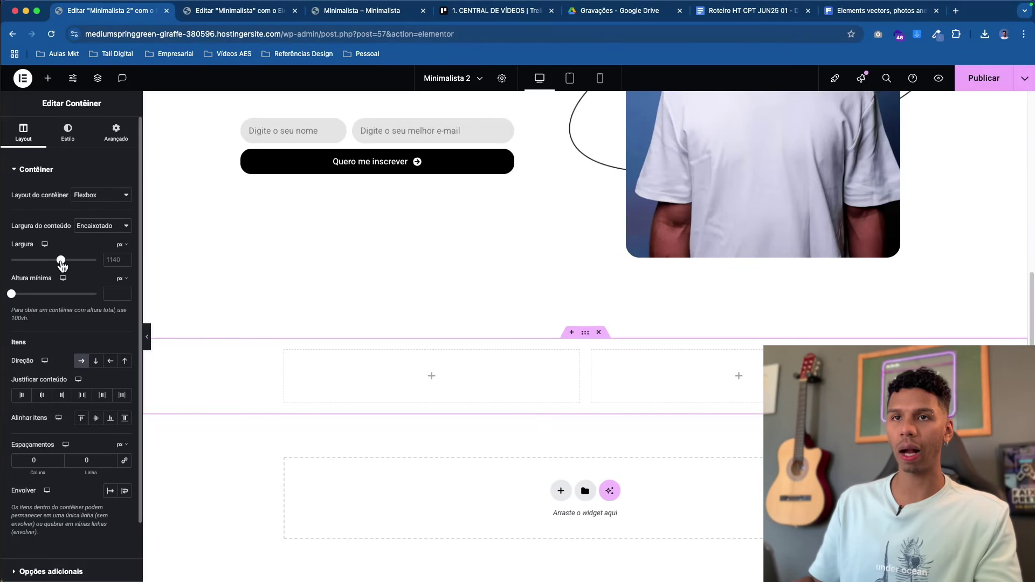
# - Set the section width to 1300 and all its margins to 0
pyautogui.doubleClick(112, 264)
pyautogui.write('1300')
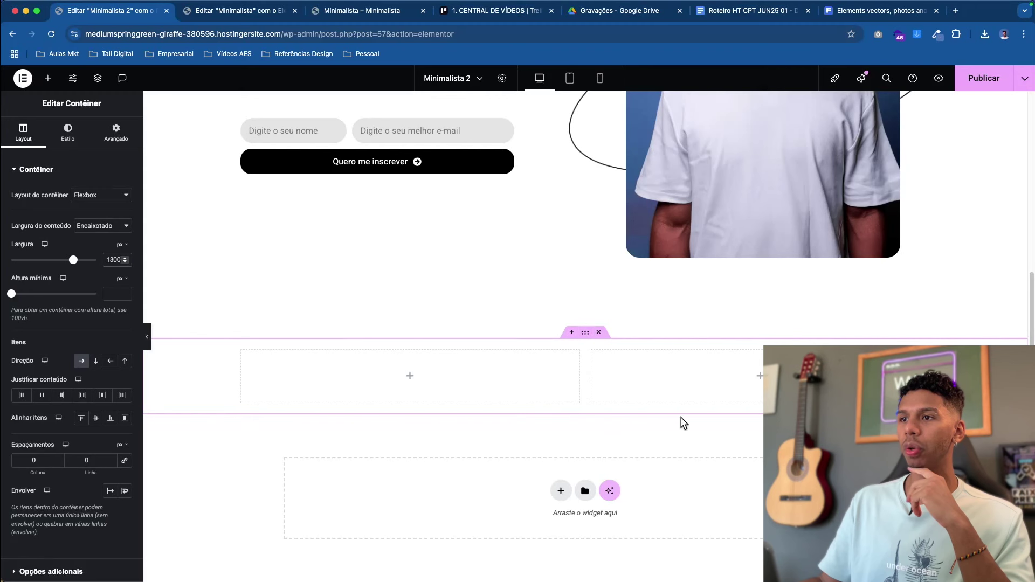
pyautogui.click(116, 132)
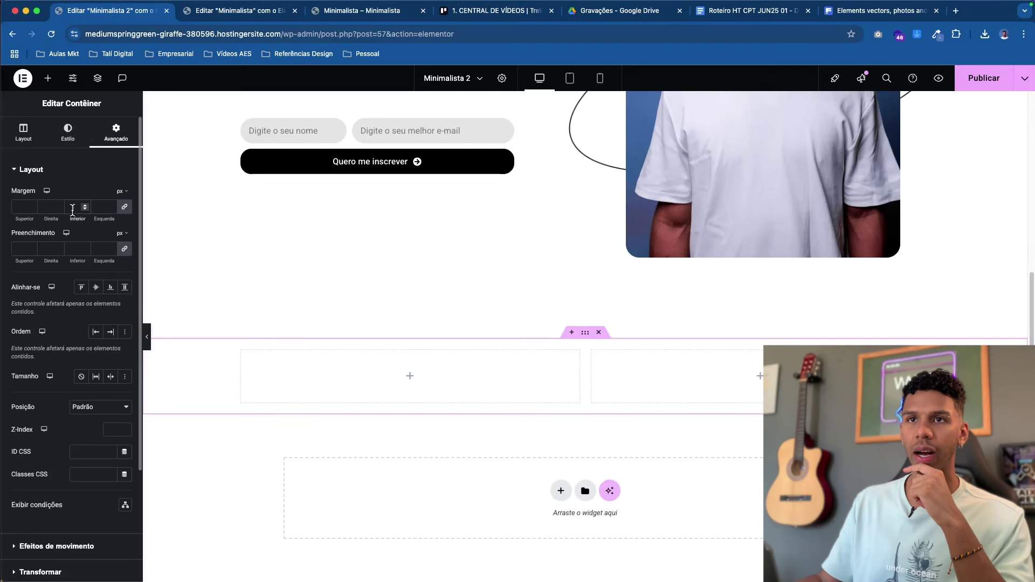
pyautogui.click(113, 210)
pyautogui.click(111, 210)
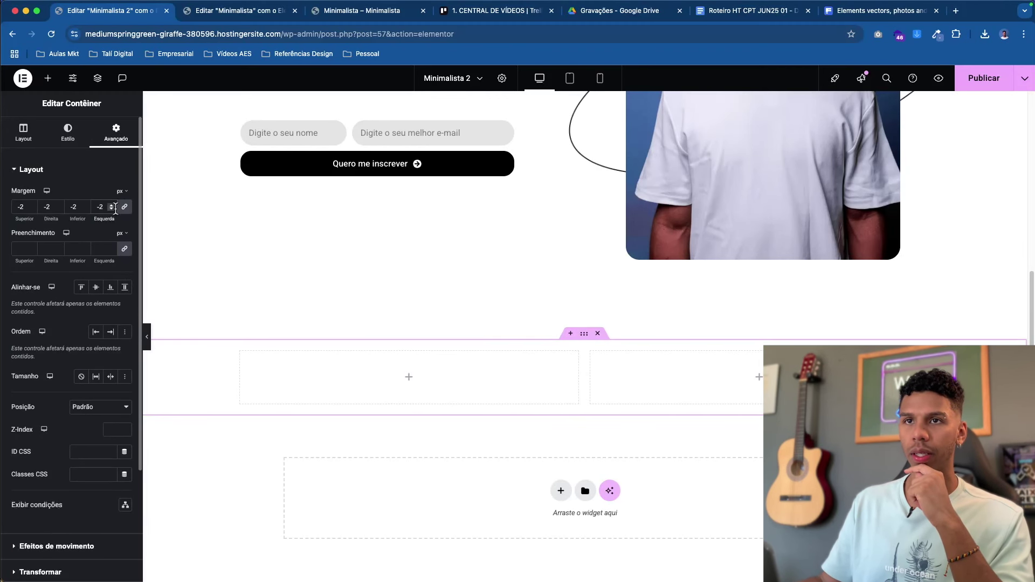
pyautogui.click(114, 206)
pyautogui.click(113, 206)
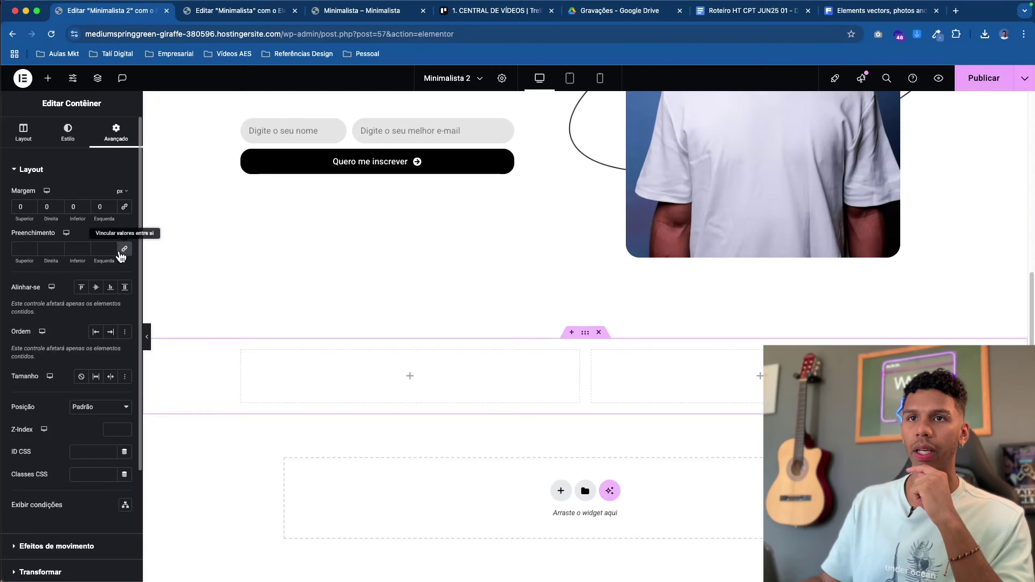
# - Link padding to 0 with an 80 px bottom padding, then select the hero paragraph
pyautogui.click(111, 251)
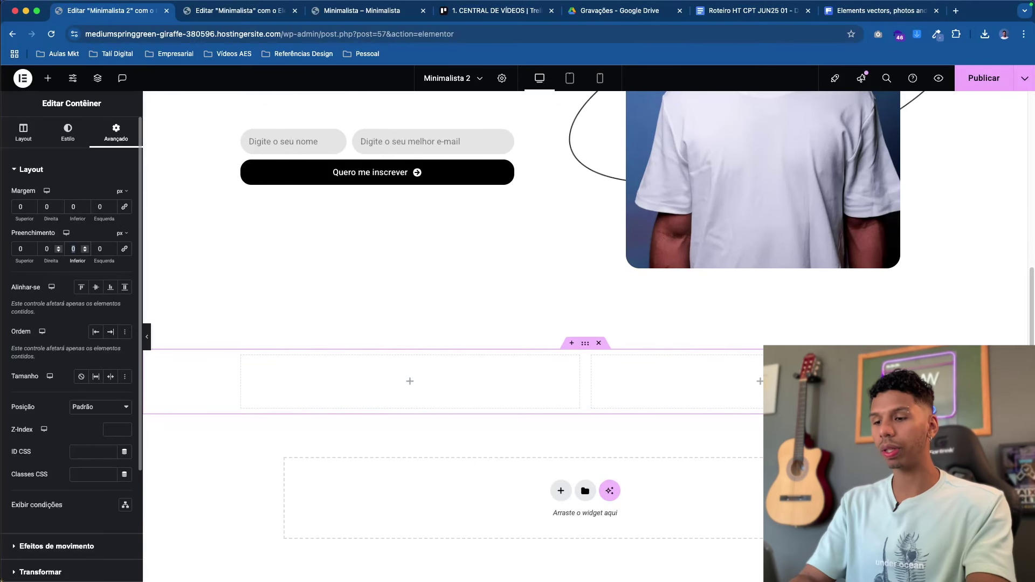
pyautogui.write('80')
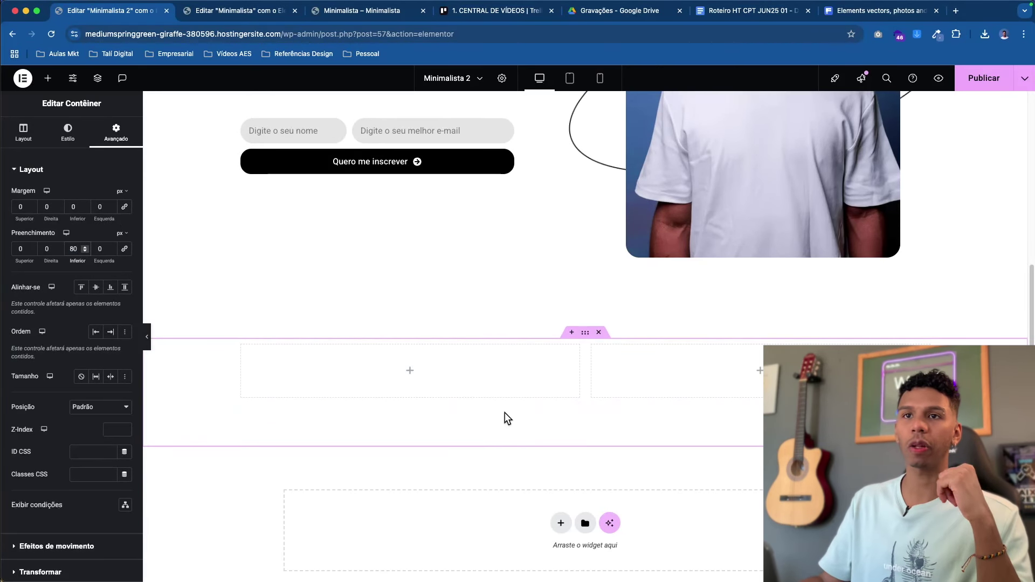
pyautogui.scroll(3, 499, 431)
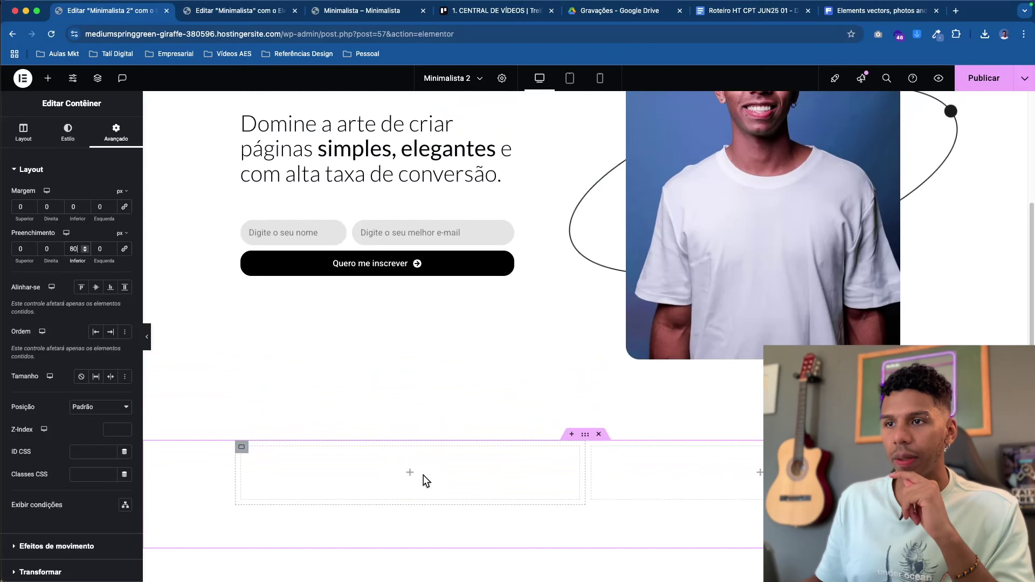
pyautogui.rightClick(319, 237)
pyautogui.click(321, 242)
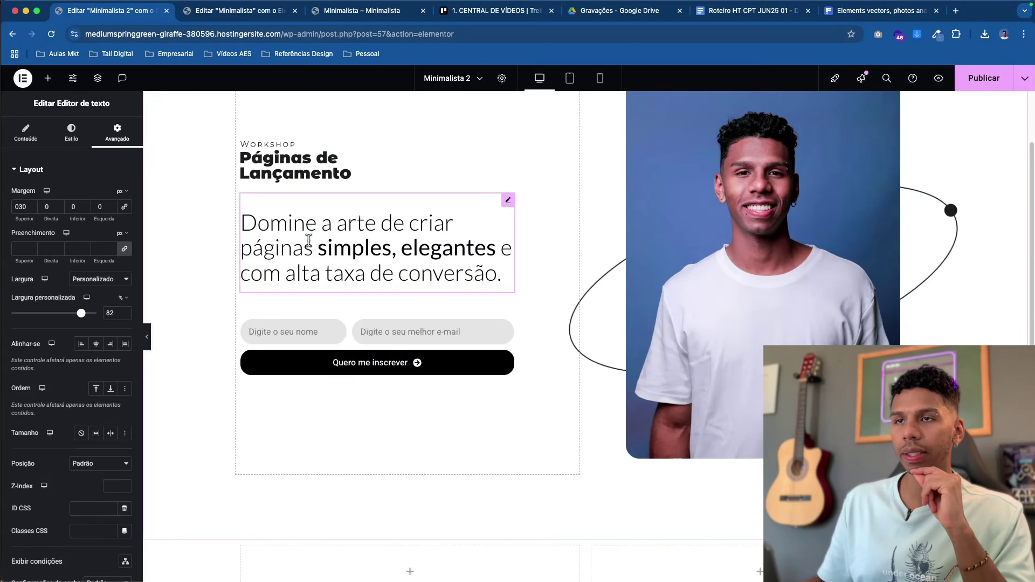
# - Copy the hero's large paragraph widget and paste it into the empty left column below
pyautogui.rightClick(302, 232)
pyautogui.click(329, 288)
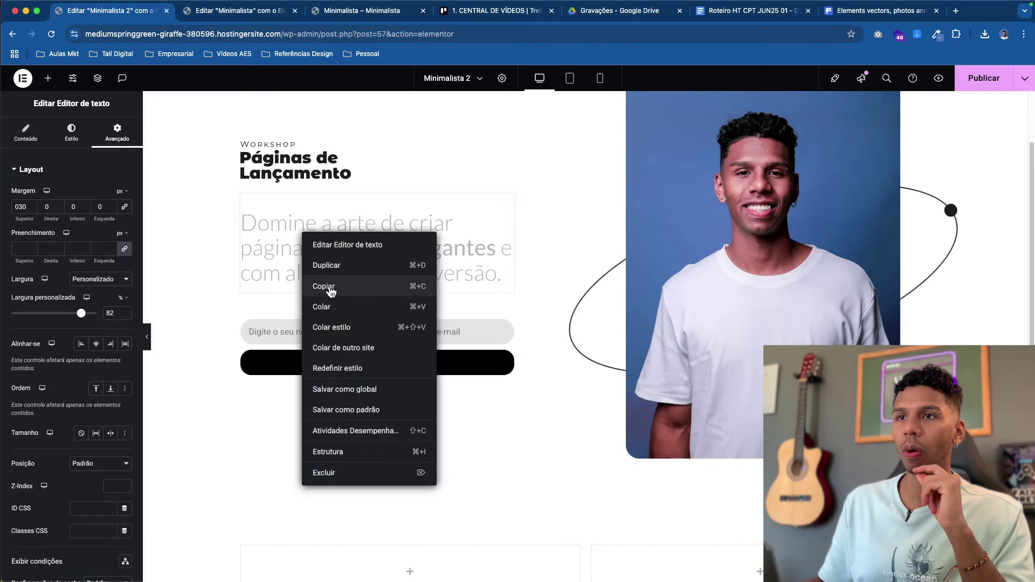
pyautogui.scroll(-2, 354, 342)
pyautogui.scroll(-3, 354, 342)
pyautogui.rightClick(282, 338)
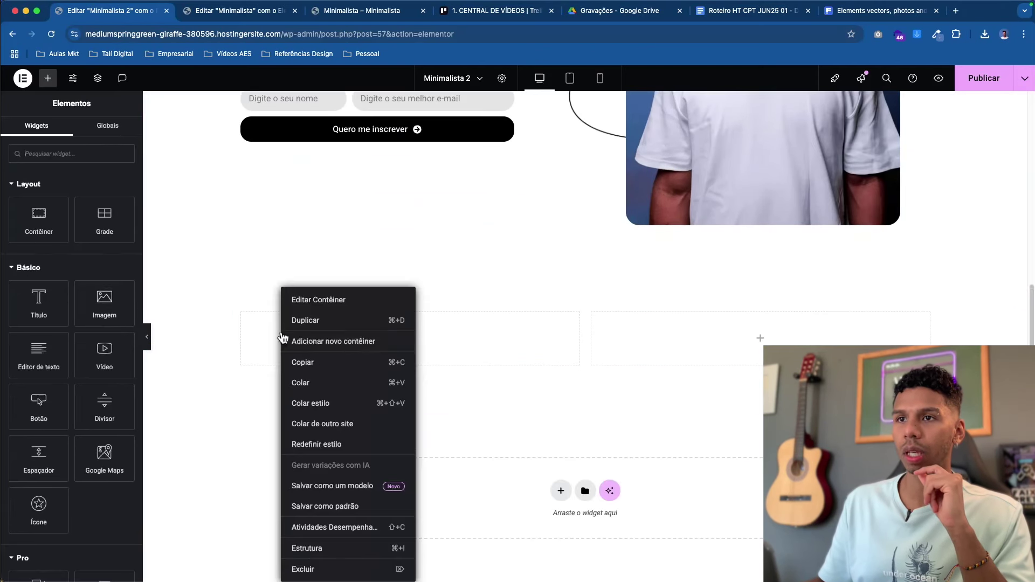
pyautogui.click(315, 384)
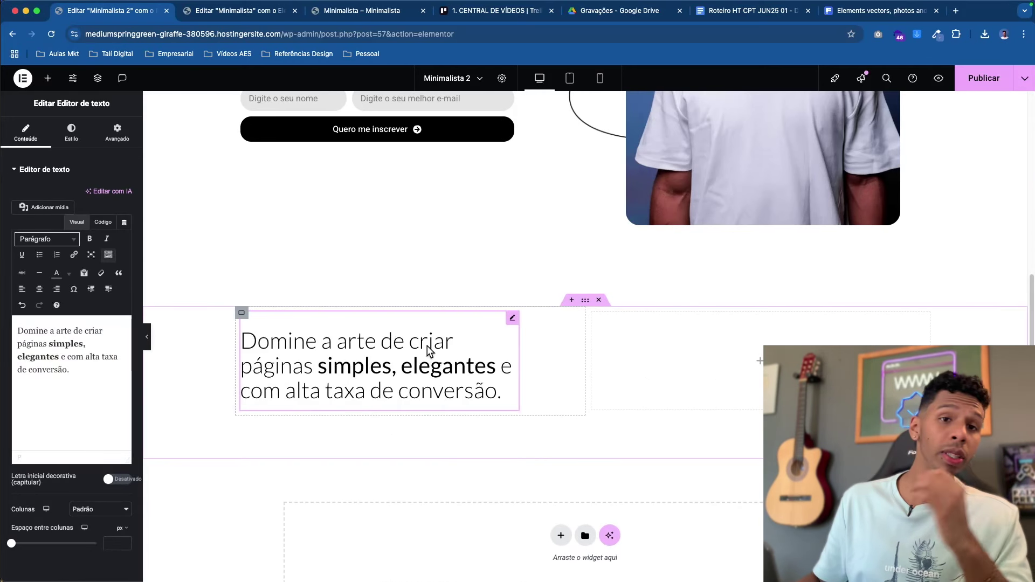
pyautogui.scroll(4, 429, 351)
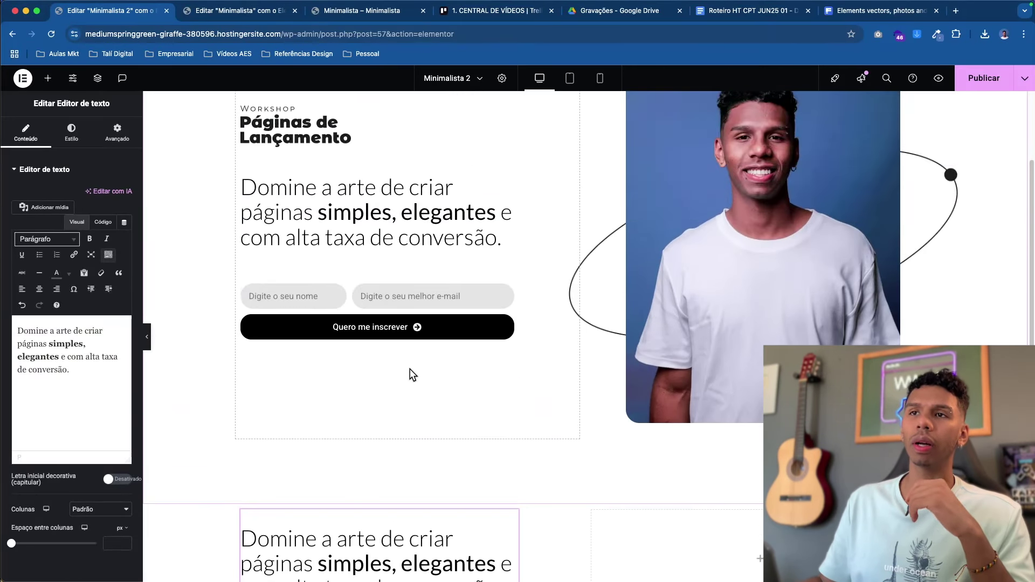
pyautogui.scroll(-5, 410, 372)
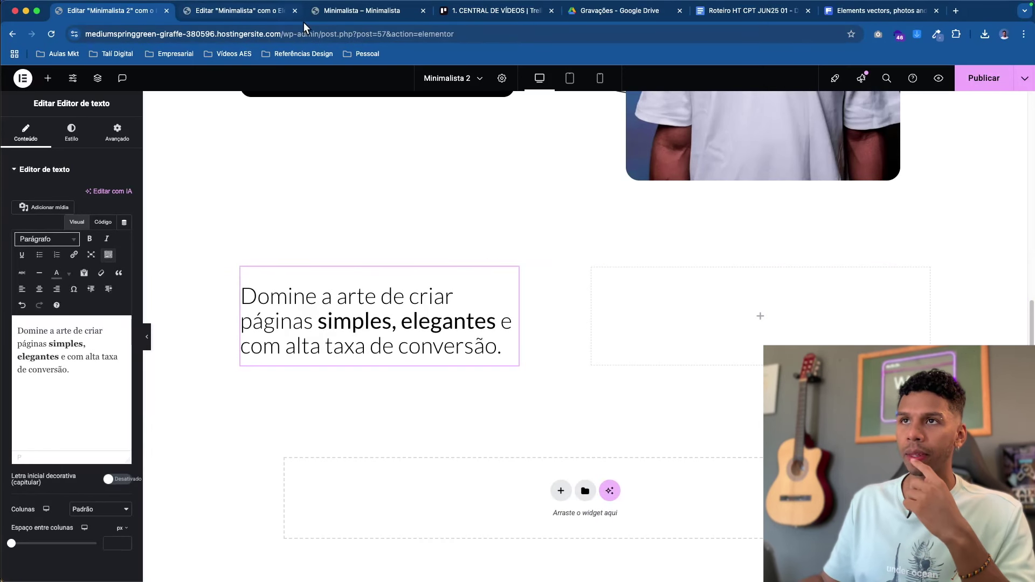
# - On the published Minimalista page, annotate the 'Como o Workshop vai funcionar?' heading and its paragraph
pyautogui.click(321, 9)
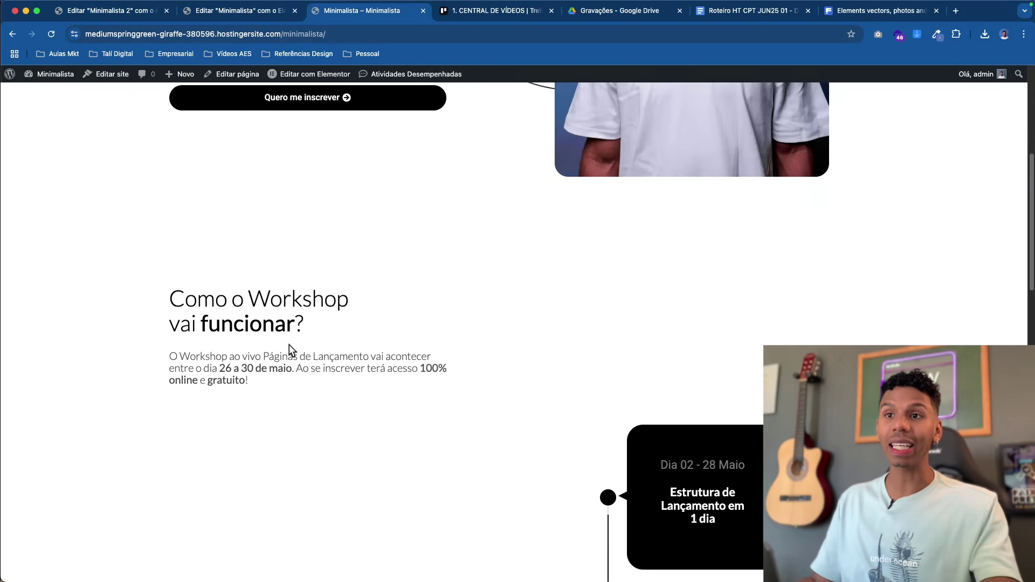
pyautogui.scroll(-2, 278, 354)
pyautogui.hotkey('ctrl', 'shift', 'a')
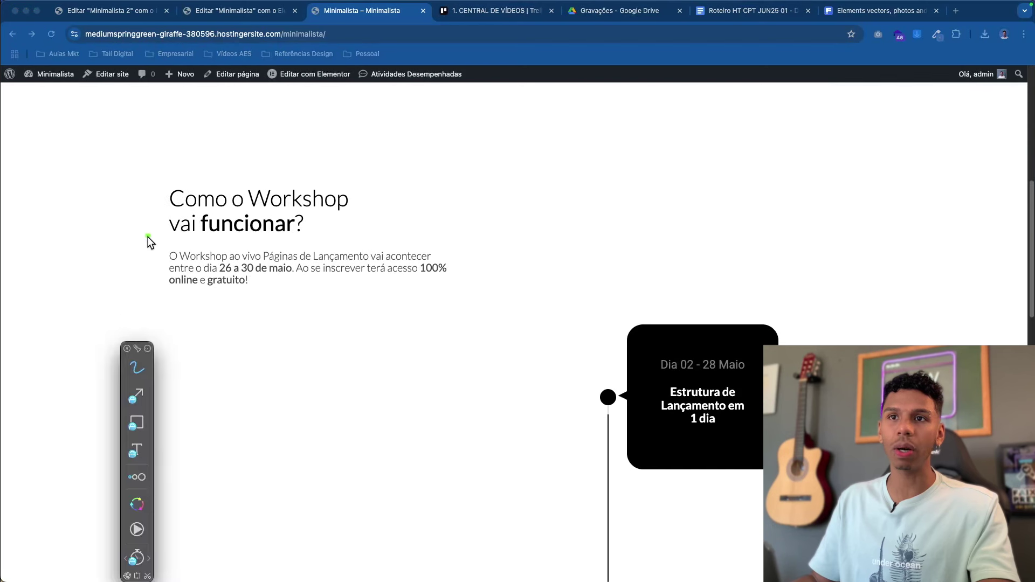
pyautogui.moveTo(163, 186)
pyautogui.mouseDown()
pyautogui.moveTo(159, 228)
pyautogui.moveTo(369, 242)
pyautogui.moveTo(329, 187)
pyautogui.moveTo(158, 205)
pyautogui.moveTo(157, 254)
pyautogui.moveTo(211, 297)
pyautogui.moveTo(261, 287)
pyautogui.moveTo(227, 300)
pyautogui.mouseUp()
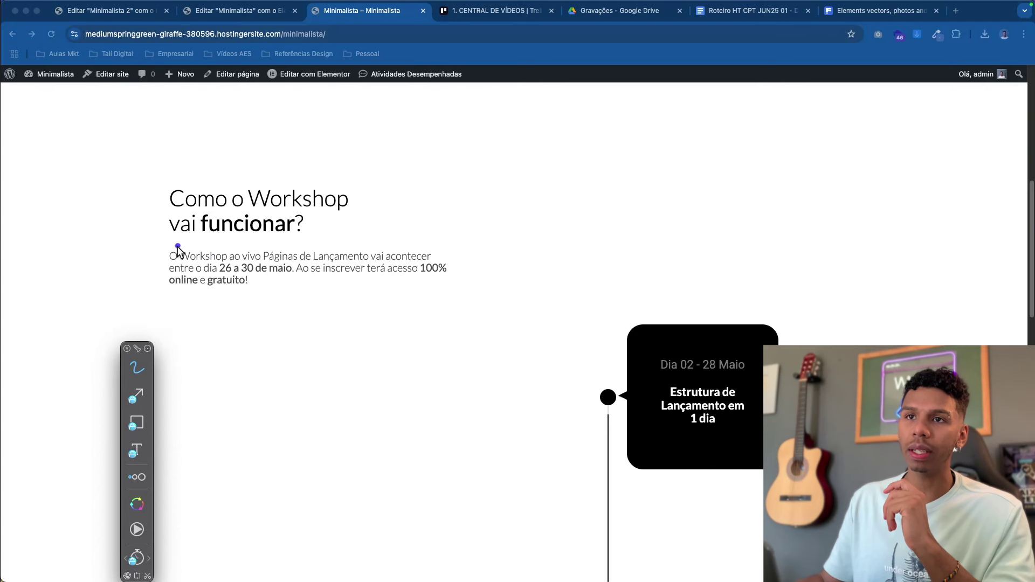
pyautogui.moveTo(178, 248)
pyautogui.mouseDown()
pyautogui.moveTo(212, 300)
pyautogui.moveTo(499, 270)
pyautogui.moveTo(189, 248)
pyautogui.mouseUp()
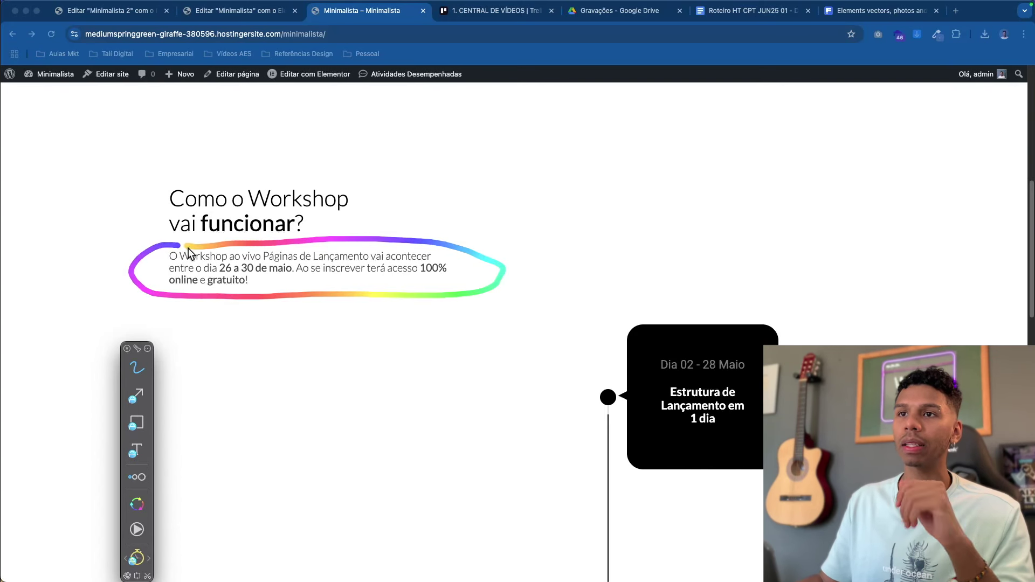
pyautogui.moveTo(171, 198); pyautogui.dragTo(274, 248)
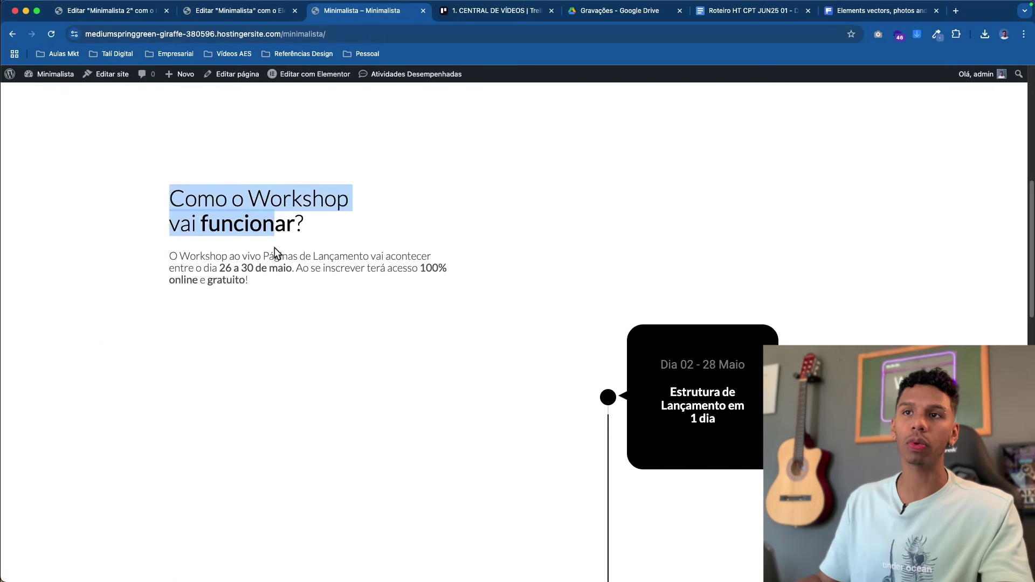
pyautogui.moveTo(170, 257); pyautogui.dragTo(350, 263)
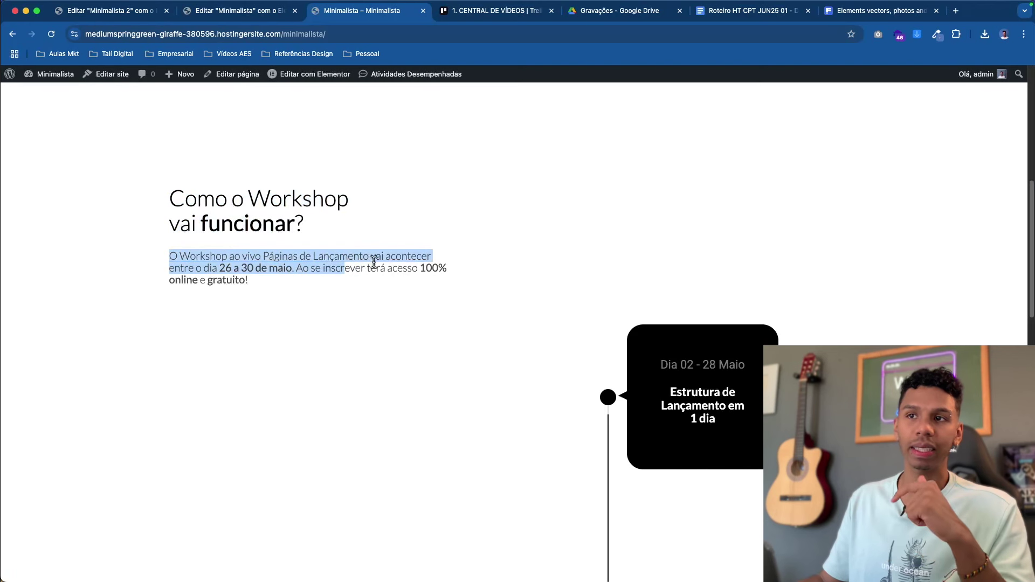
pyautogui.click(336, 269)
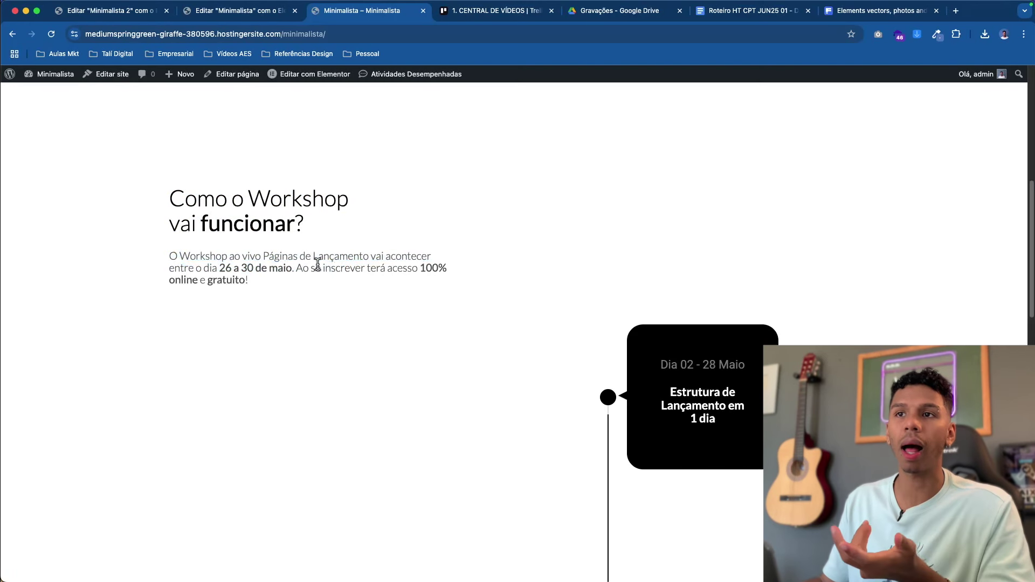
pyautogui.moveTo(168, 255); pyautogui.dragTo(343, 266)
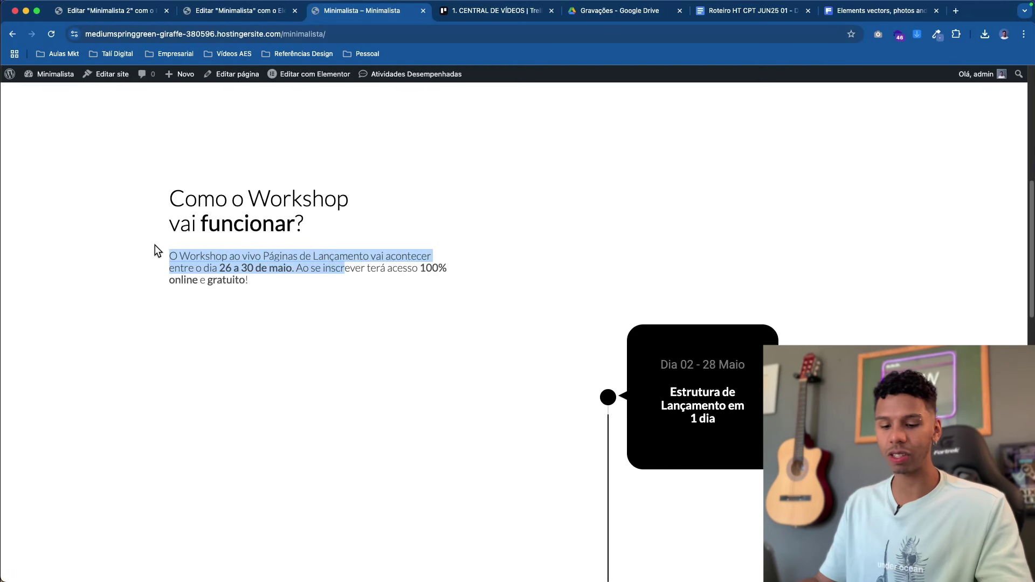
pyautogui.hotkey('ctrl', 'alt', 'a')
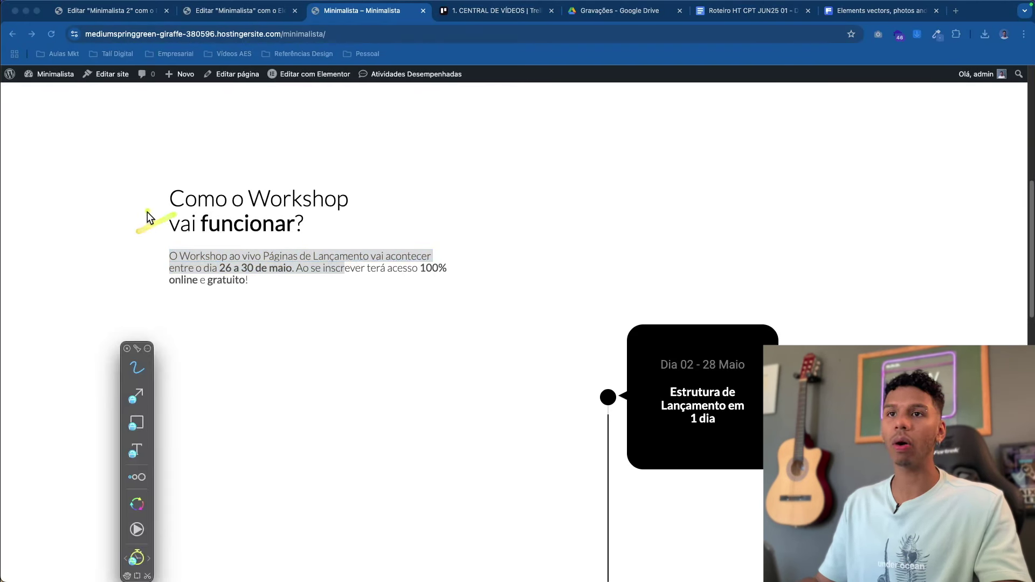
pyautogui.moveTo(146, 221)
pyautogui.mouseDown()
pyautogui.moveTo(360, 228)
pyautogui.moveTo(208, 181)
pyautogui.mouseUp()
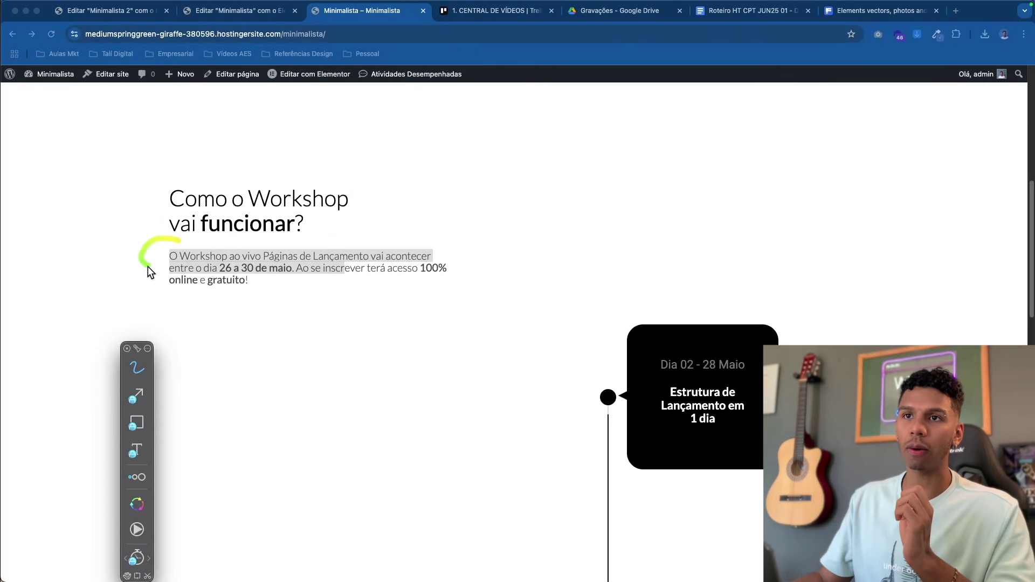
pyautogui.scroll(10, 208, 284)
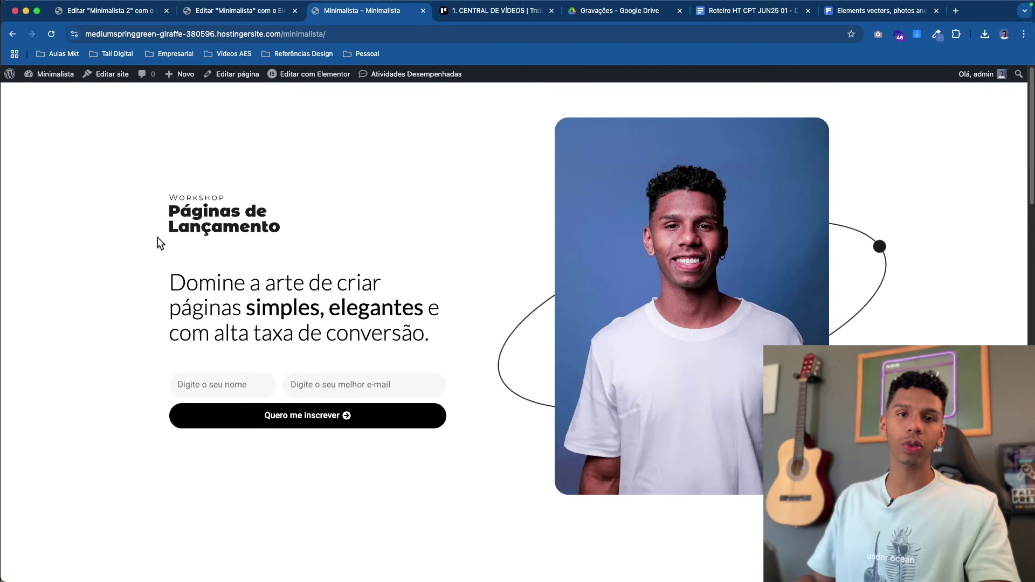
# - Mark 'simples, elegantes' and 'Consistência' on the reference page, then return to the Elementor editor
pyautogui.hotkey('alt', 'Tab')
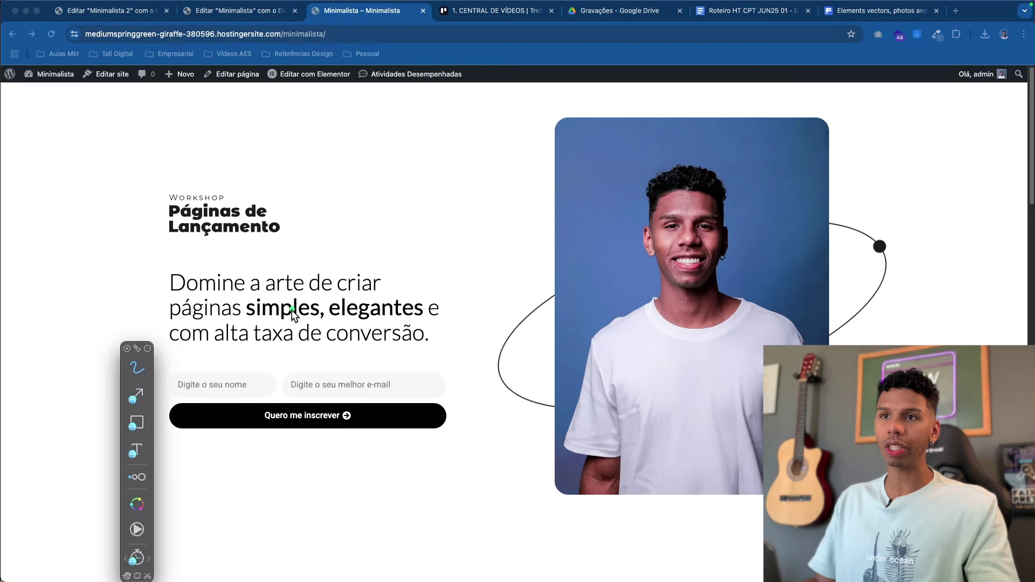
pyautogui.moveTo(245, 321); pyautogui.dragTo(422, 324)
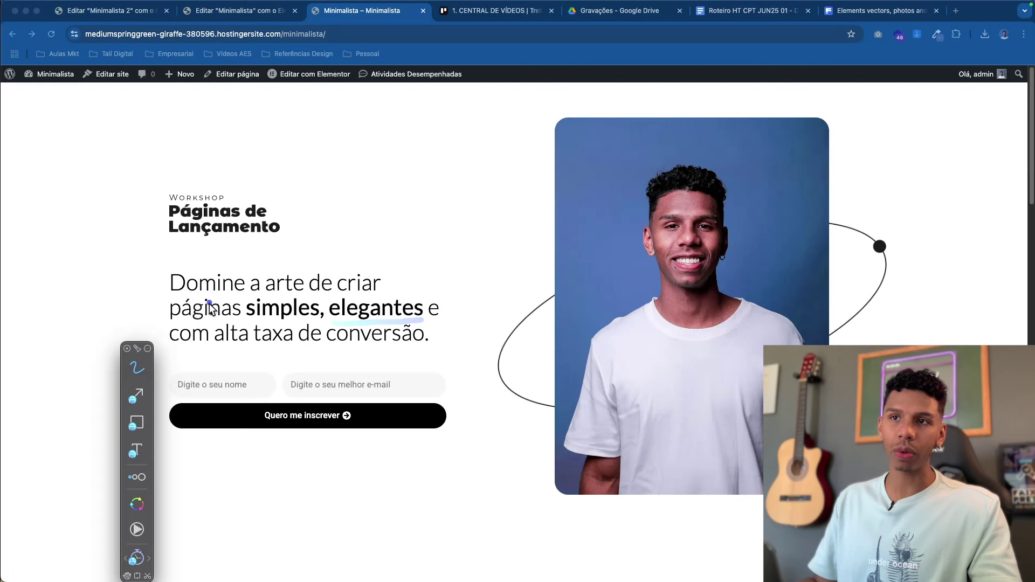
pyautogui.press('Escape')
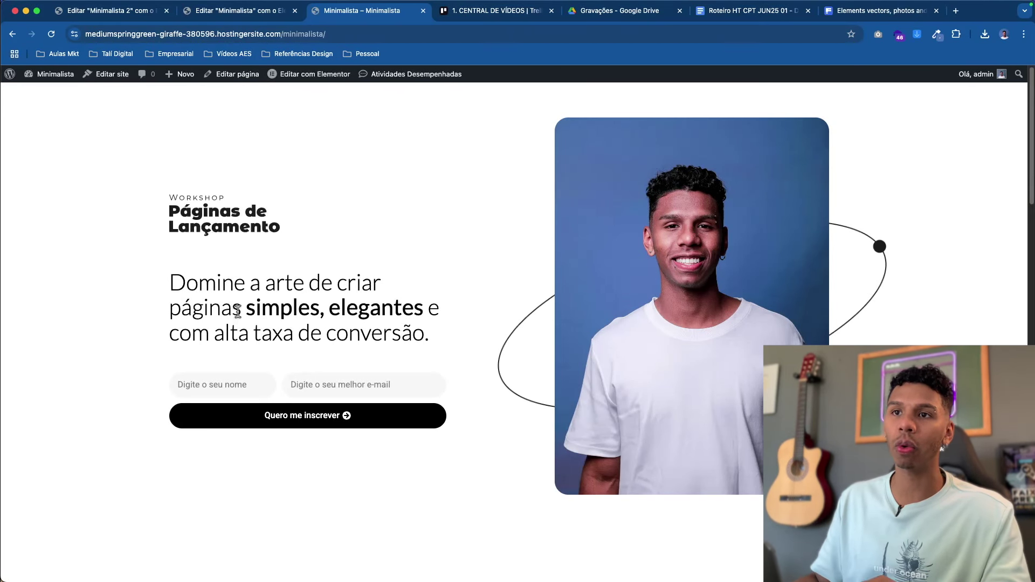
pyautogui.moveTo(238, 311); pyautogui.dragTo(372, 315)
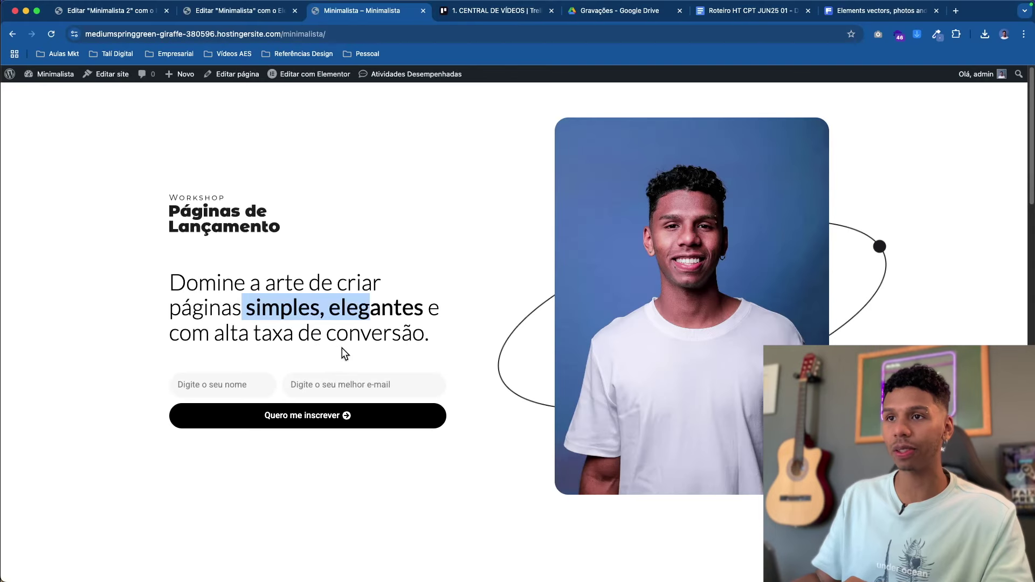
pyautogui.scroll(4, 498, 323)
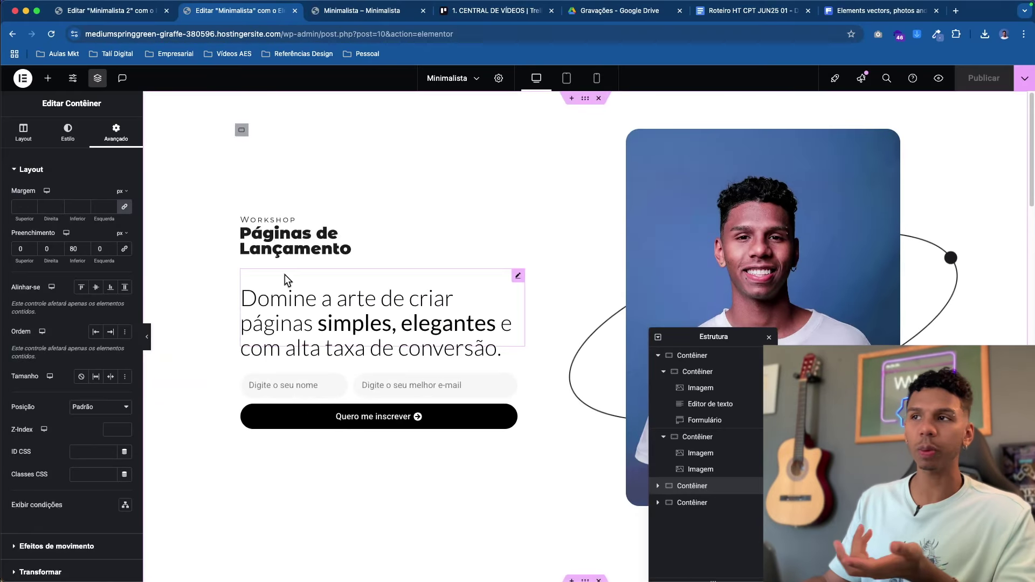
pyautogui.scroll(-1, 578, 335)
pyautogui.scroll(-3, 430, 247)
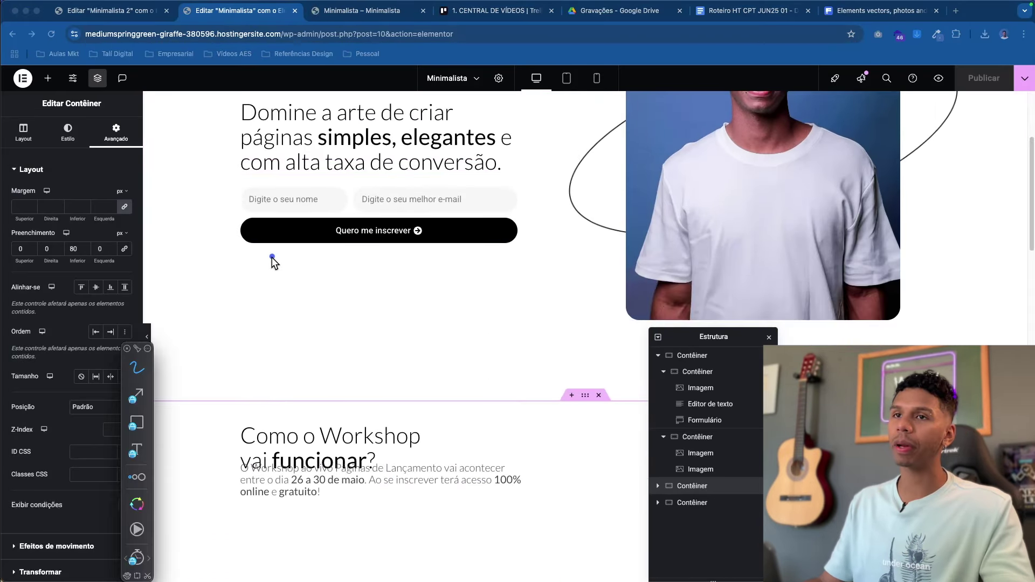
pyautogui.moveTo(269, 250)
pyautogui.mouseDown()
pyautogui.moveTo(360, 406)
pyautogui.moveTo(423, 285)
pyautogui.moveTo(348, 254)
pyautogui.mouseUp()
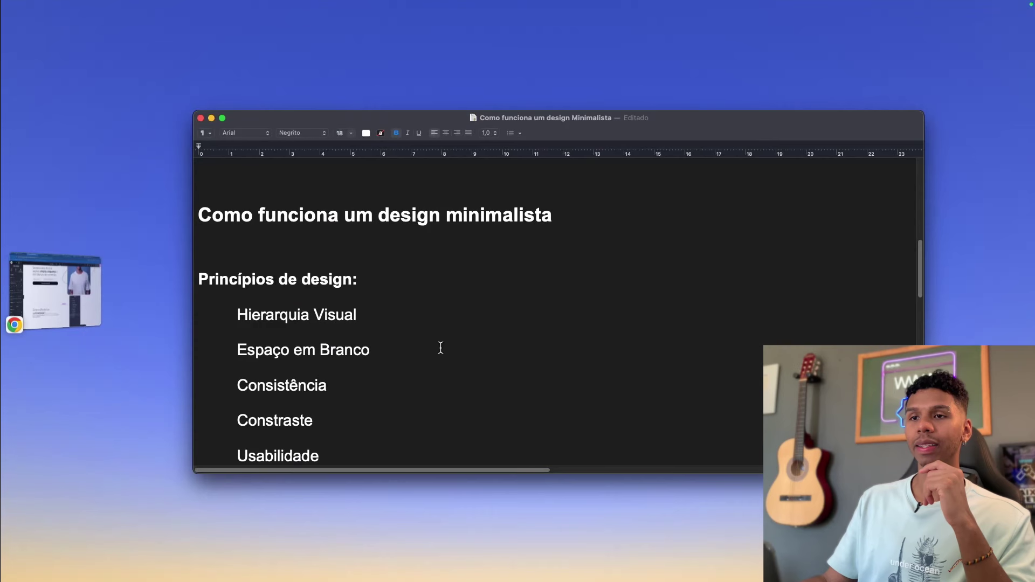
pyautogui.moveTo(235, 340); pyautogui.dragTo(368, 338)
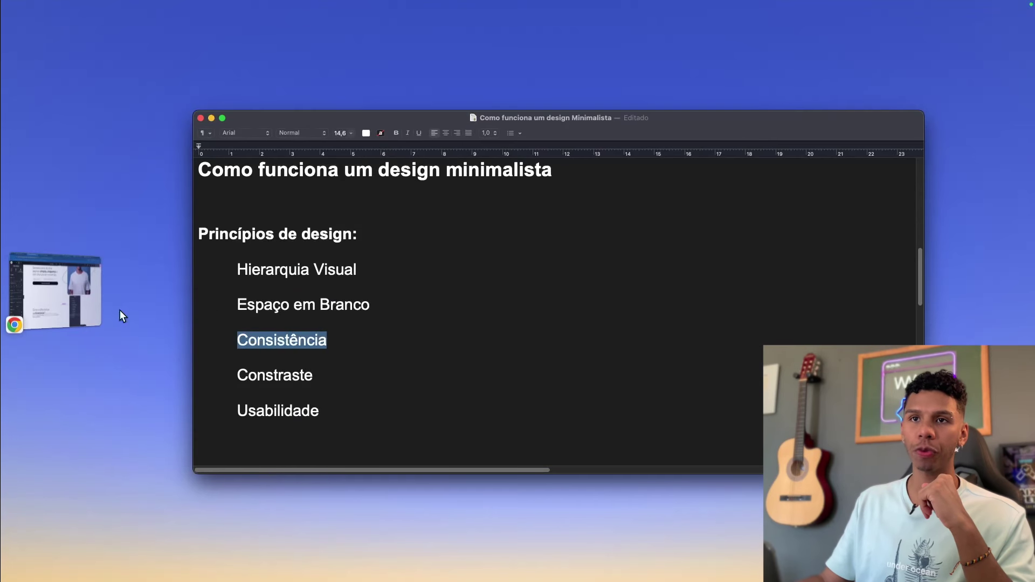
pyautogui.click(95, 304)
pyautogui.scroll(3, 395, 325)
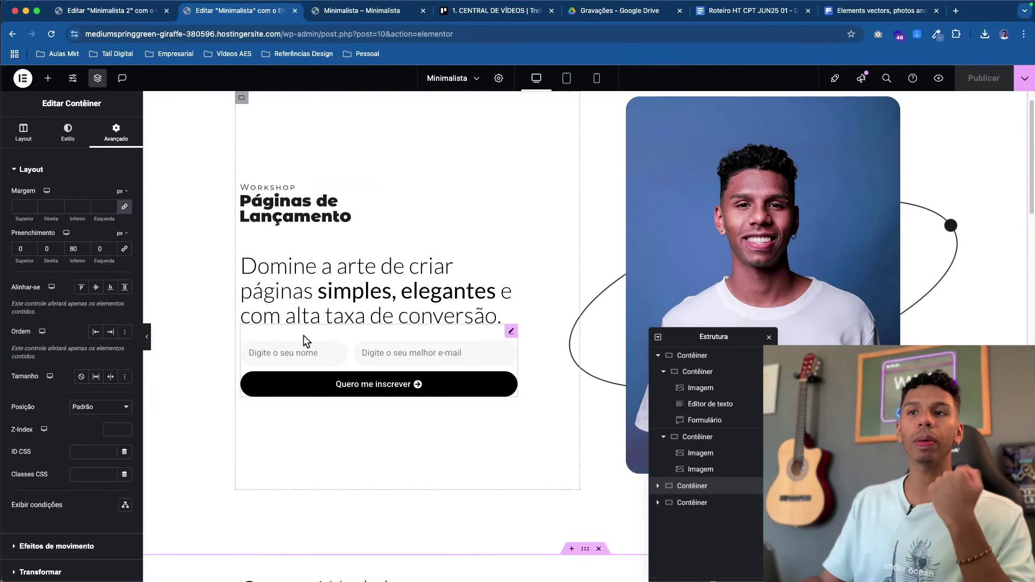
pyautogui.scroll(-4, 299, 323)
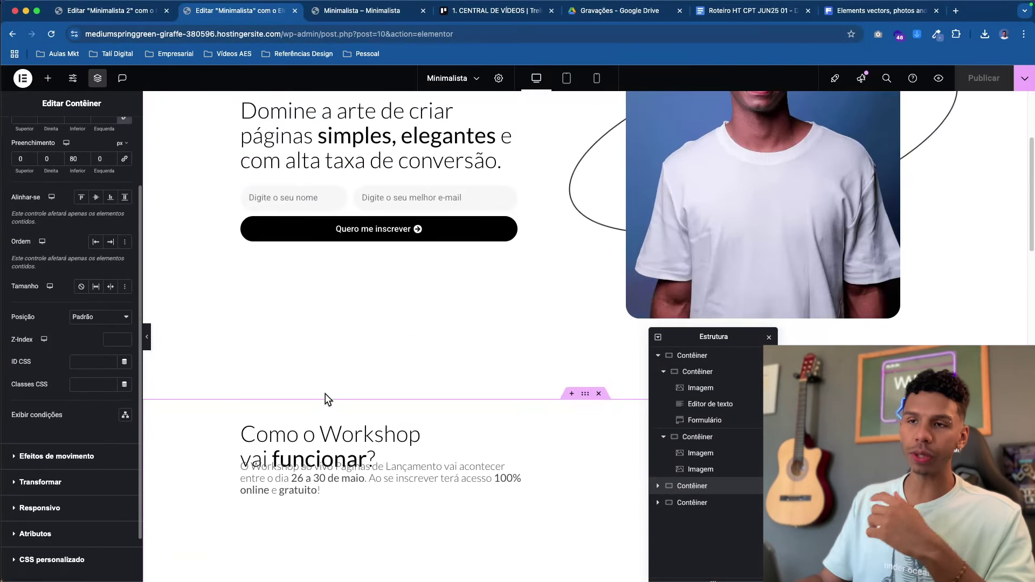
pyautogui.scroll(-2, 324, 399)
pyautogui.scroll(-4, 277, 429)
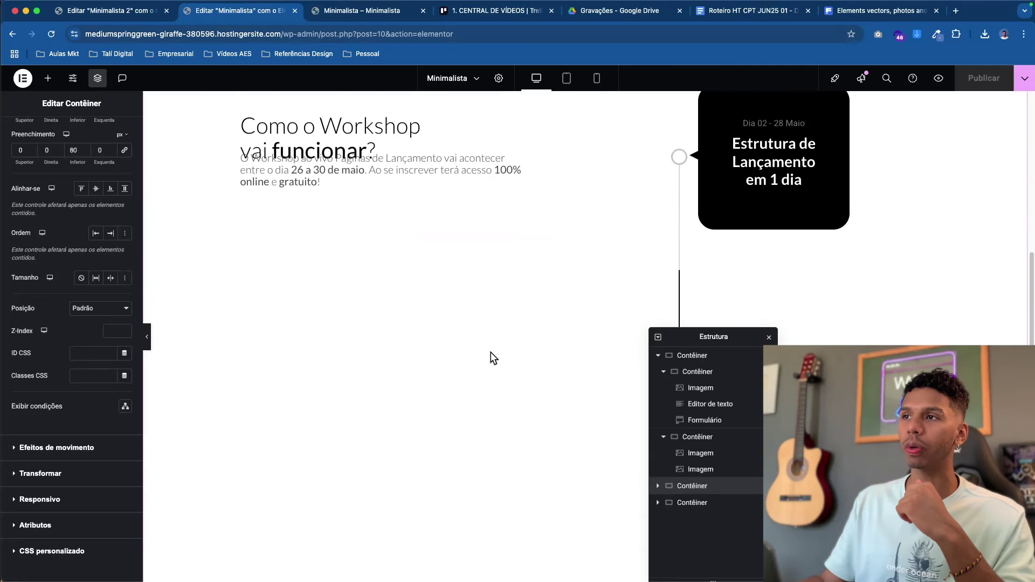
pyautogui.scroll(-10, 755, 302)
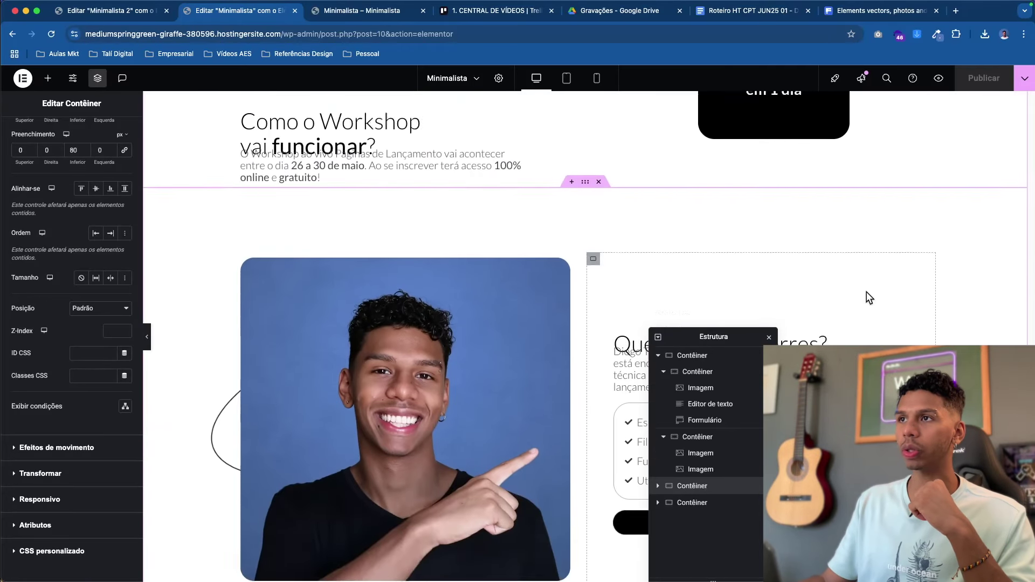
pyautogui.scroll(-2, 833, 323)
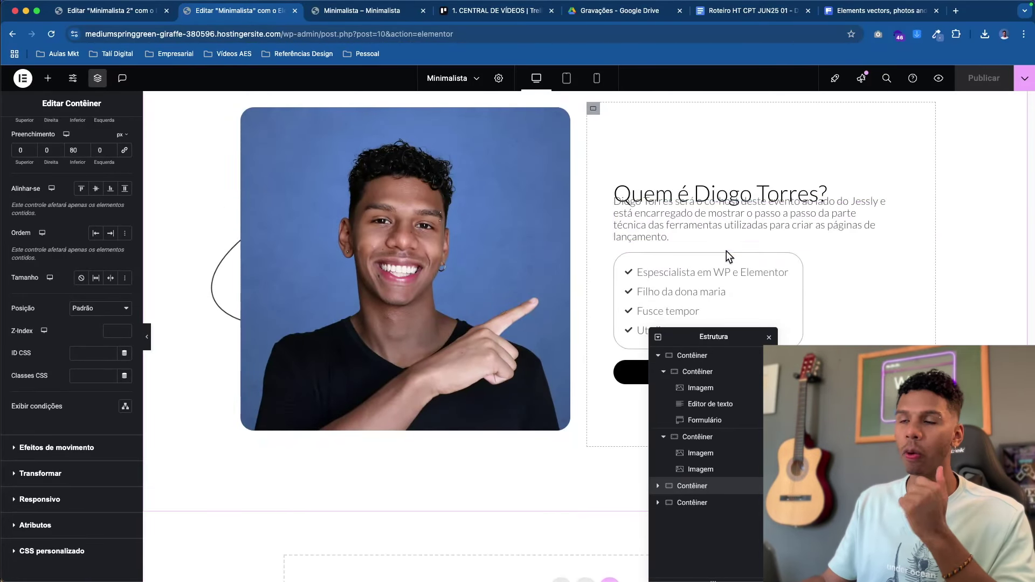
pyautogui.scroll(10, 251, 328)
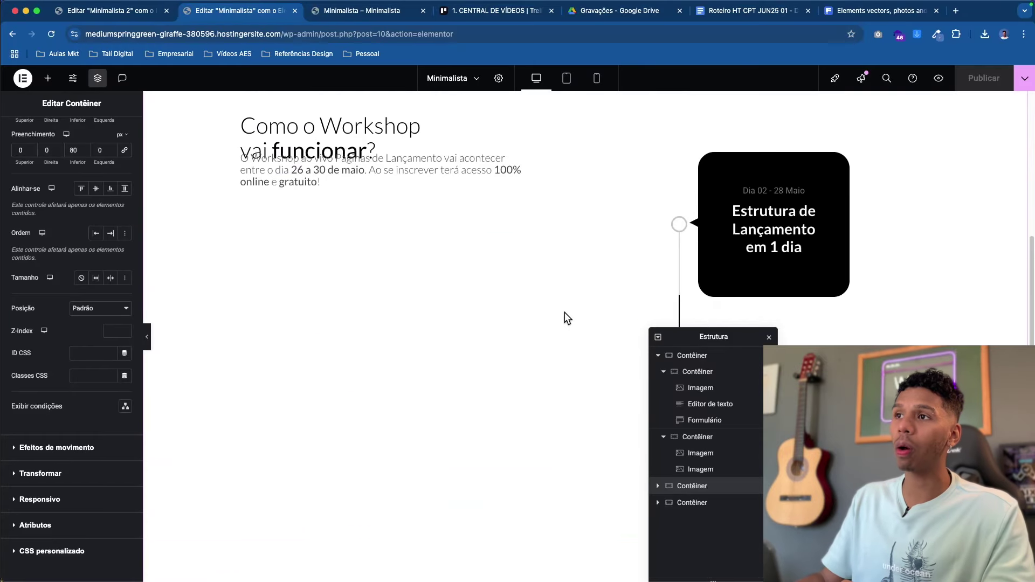
pyautogui.scroll(10, 564, 312)
pyautogui.hotkey('ctrl', 'shift', 'Tab')
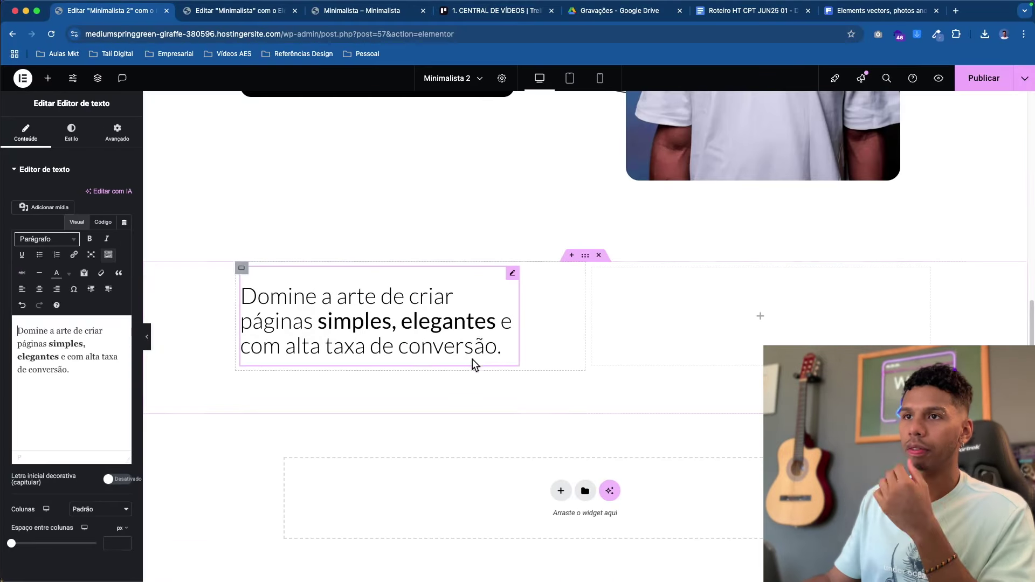
pyautogui.click(238, 15)
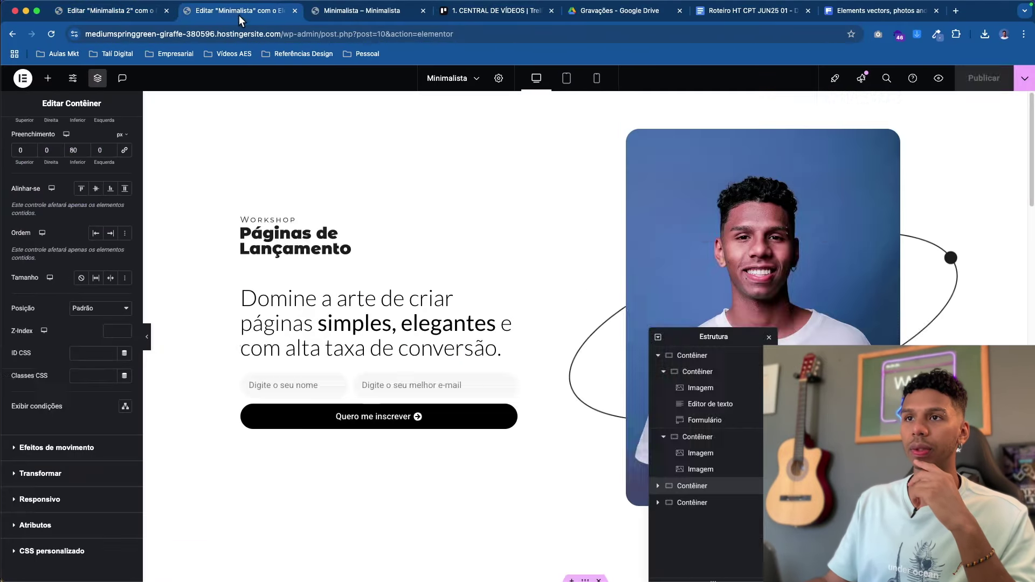
pyautogui.scroll(-5, 326, 293)
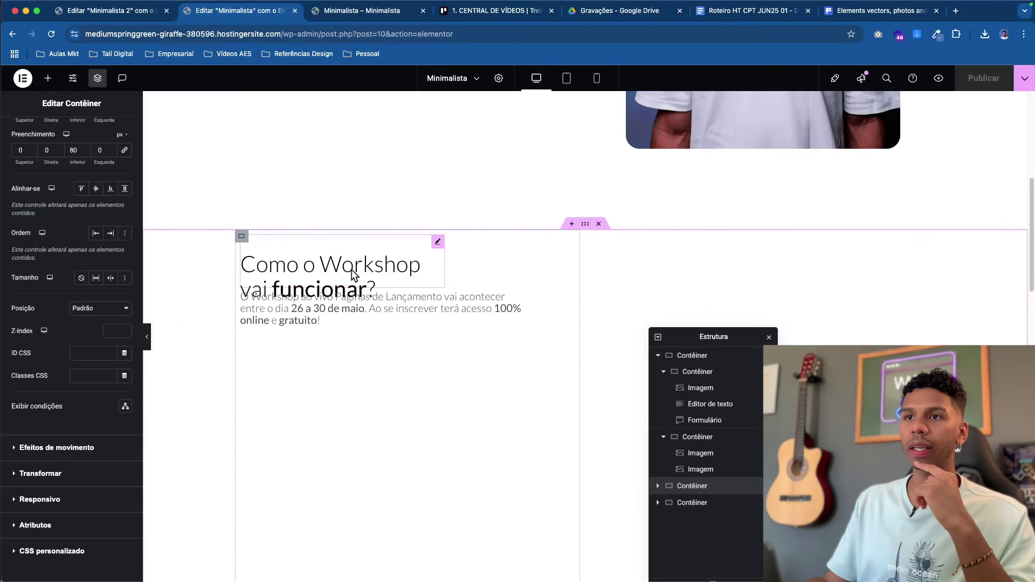
pyautogui.click(103, 11)
# - Duplicate the Domine a arte paragraph; on the original page, zero the workshop paragraph's top margin, set heading bottom margin -15, save
pyautogui.rightClick(276, 306)
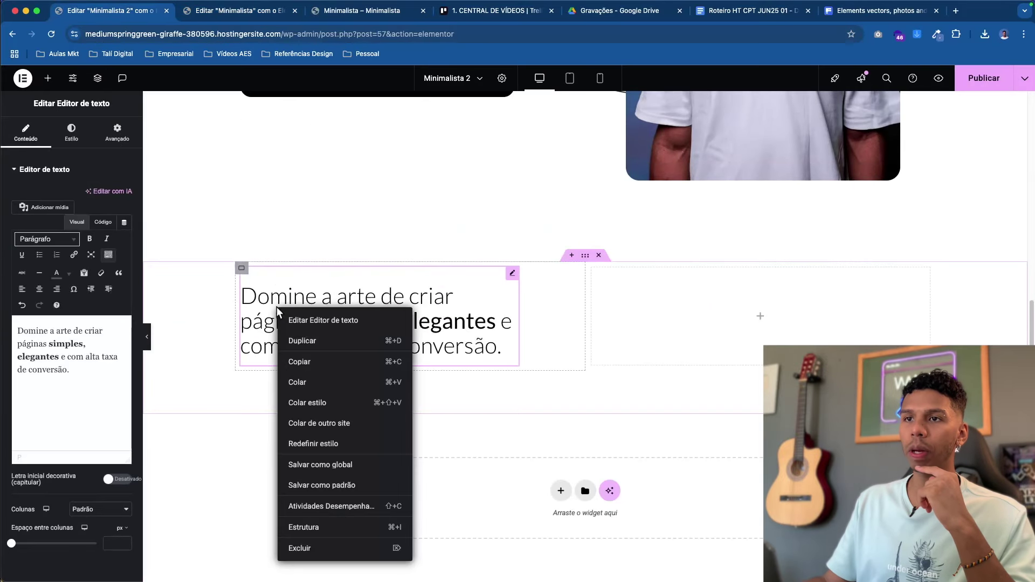
pyautogui.click(317, 341)
pyautogui.click(228, 19)
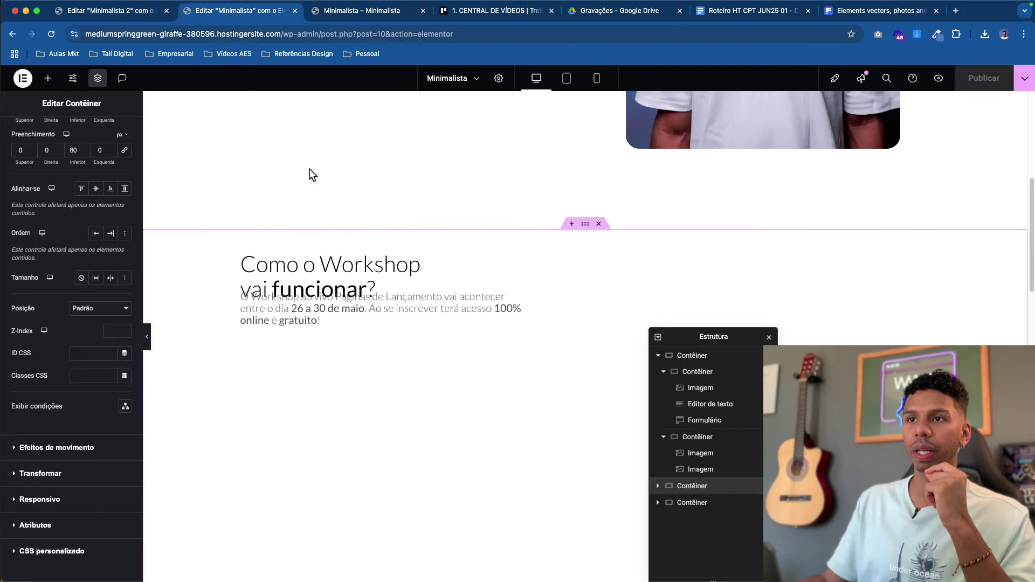
pyautogui.click(315, 323)
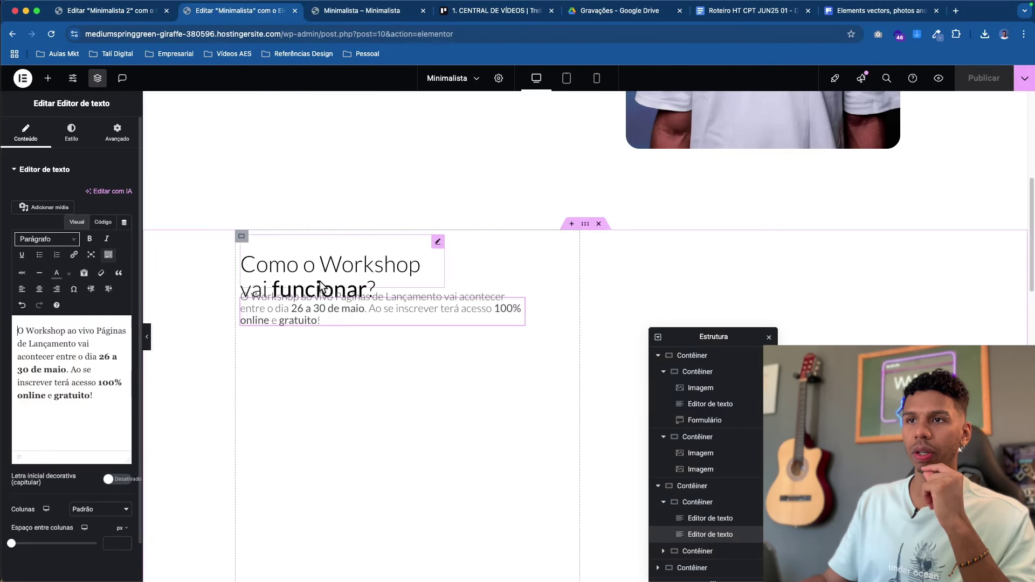
pyautogui.click(117, 132)
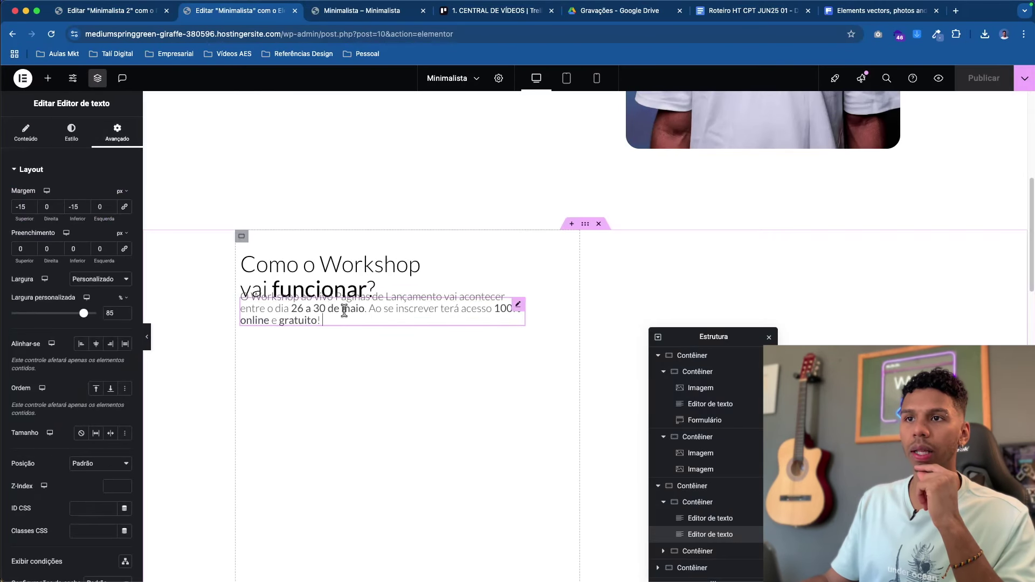
pyautogui.doubleClick(22, 207)
pyautogui.write('0')
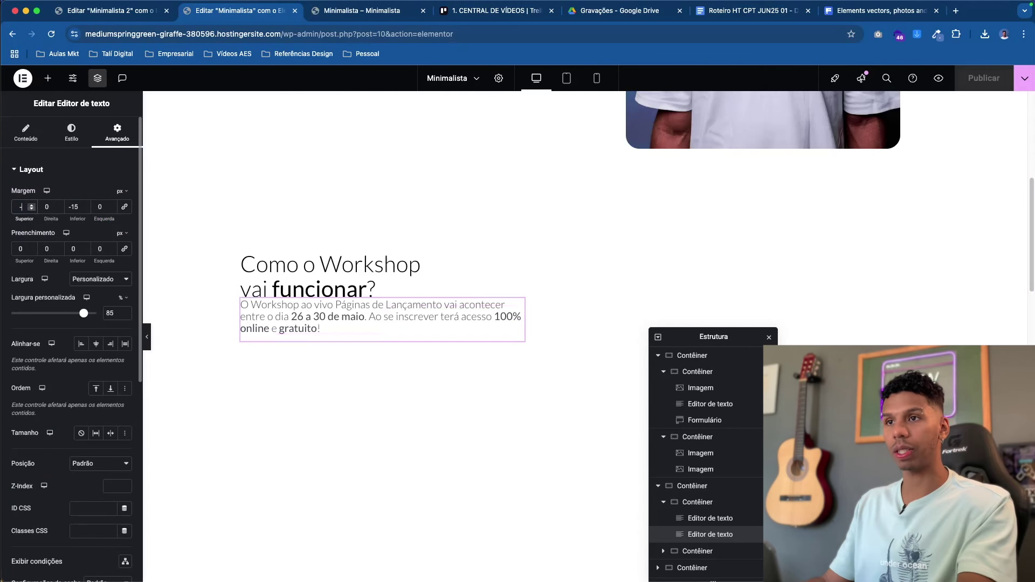
pyautogui.click(264, 265)
pyautogui.click(112, 136)
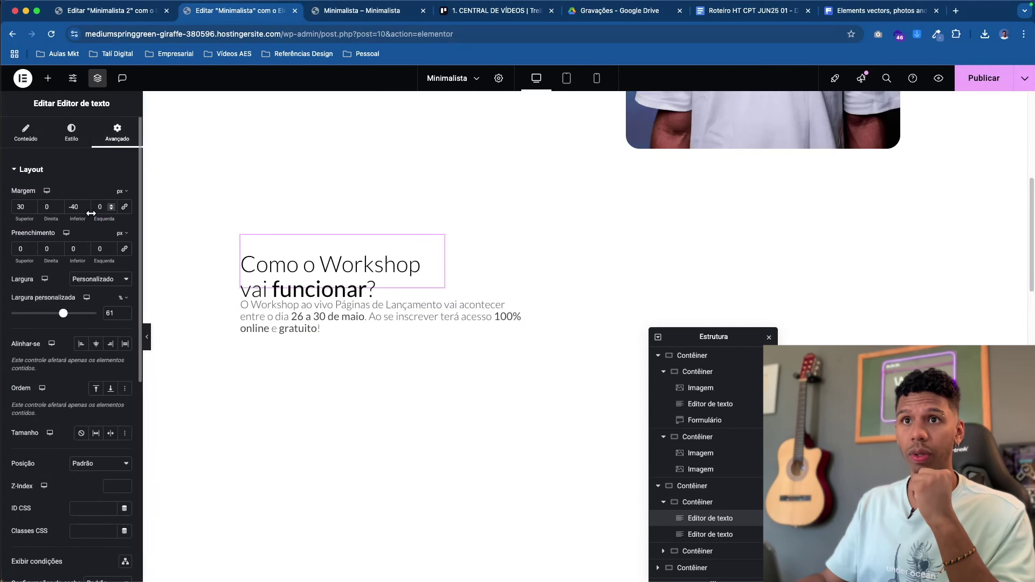
pyautogui.write('14')
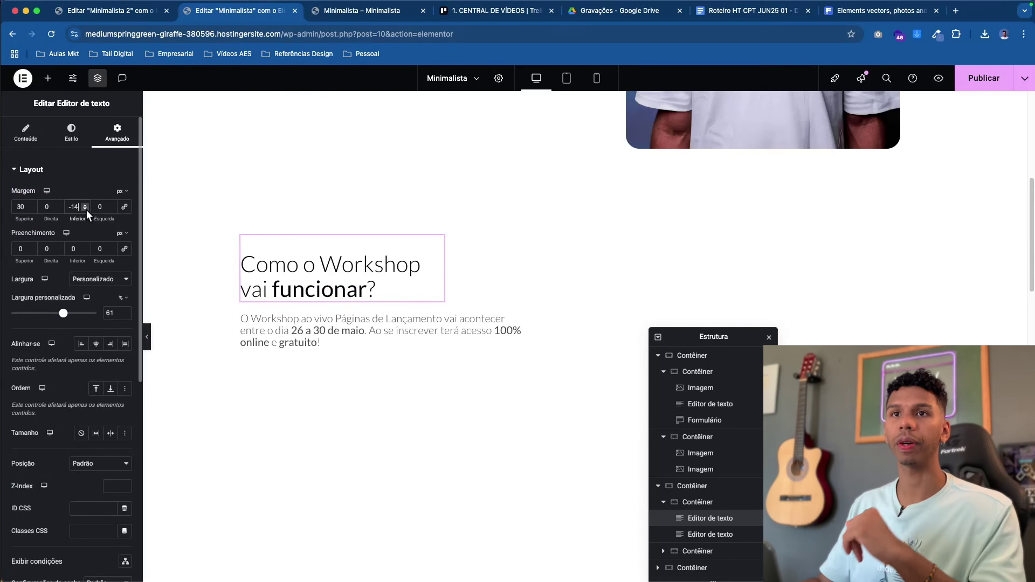
pyautogui.click(84, 208)
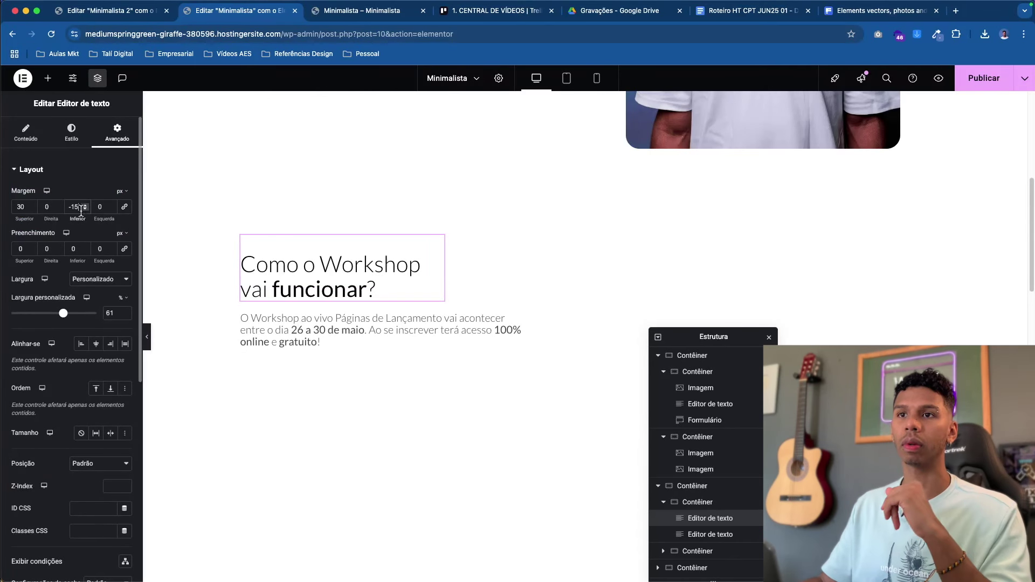
pyautogui.click(984, 75)
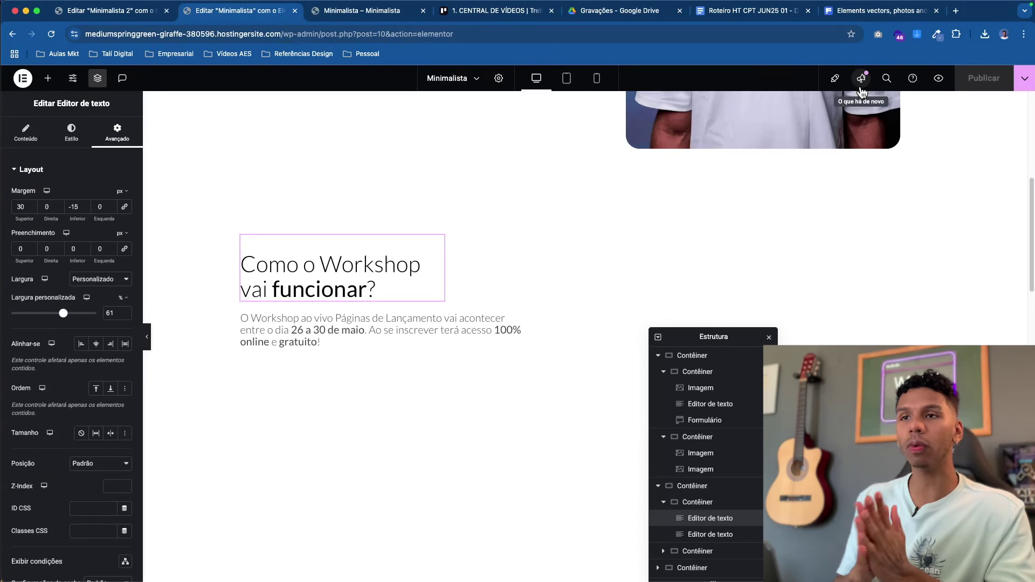
pyautogui.scroll(-5, 360, 246)
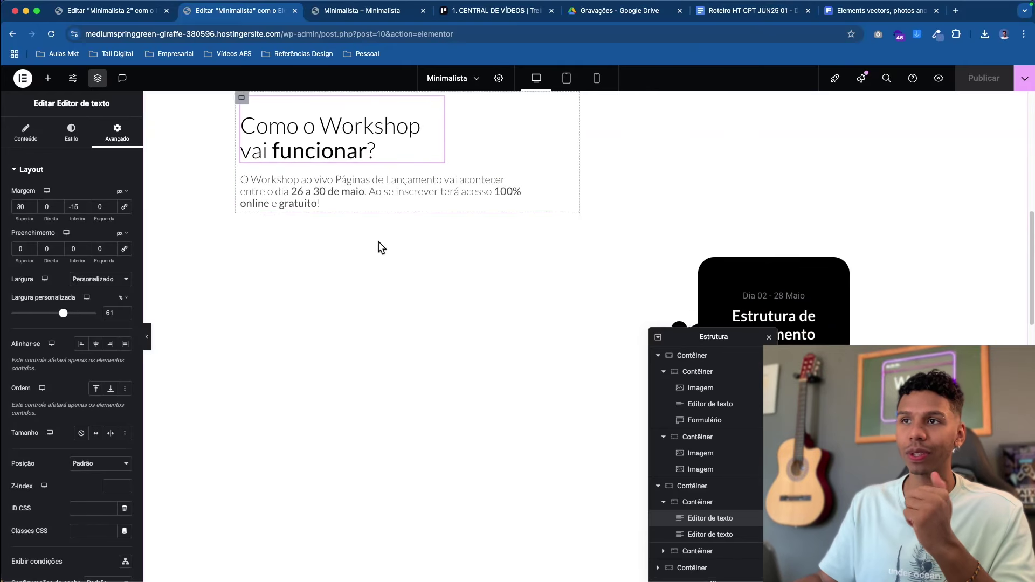
pyautogui.scroll(-10, 618, 290)
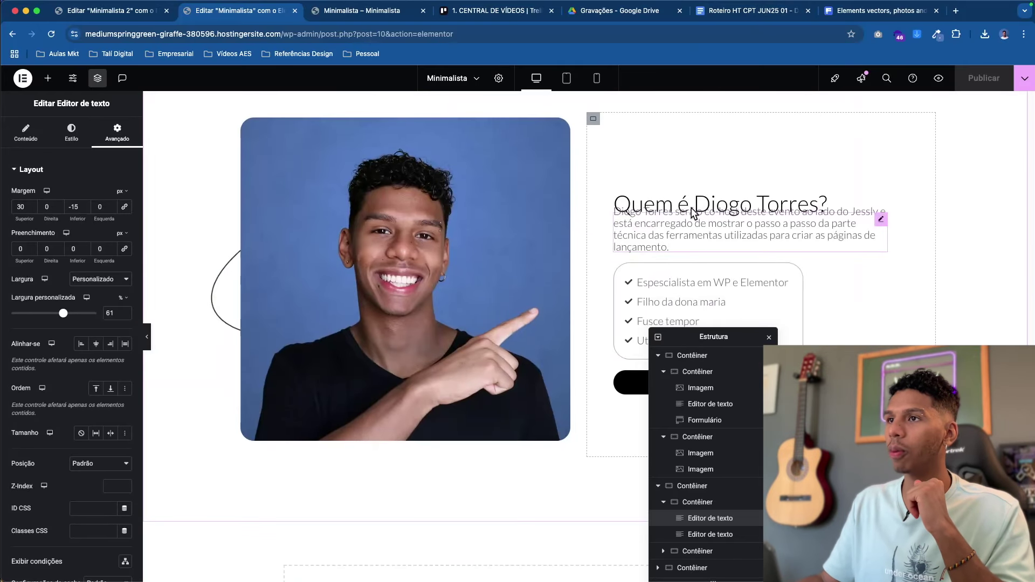
pyautogui.click(698, 227)
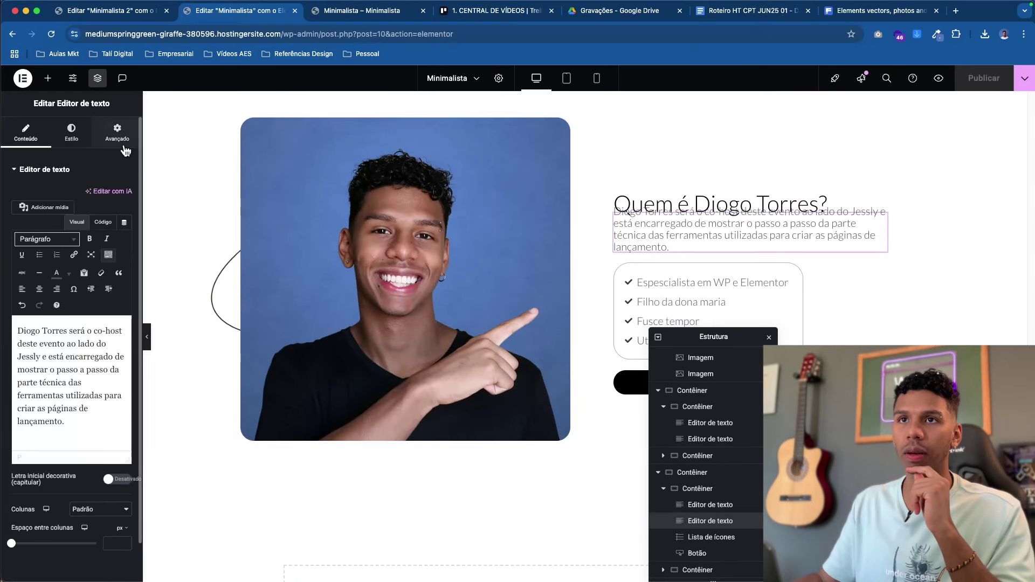
pyautogui.click(117, 132)
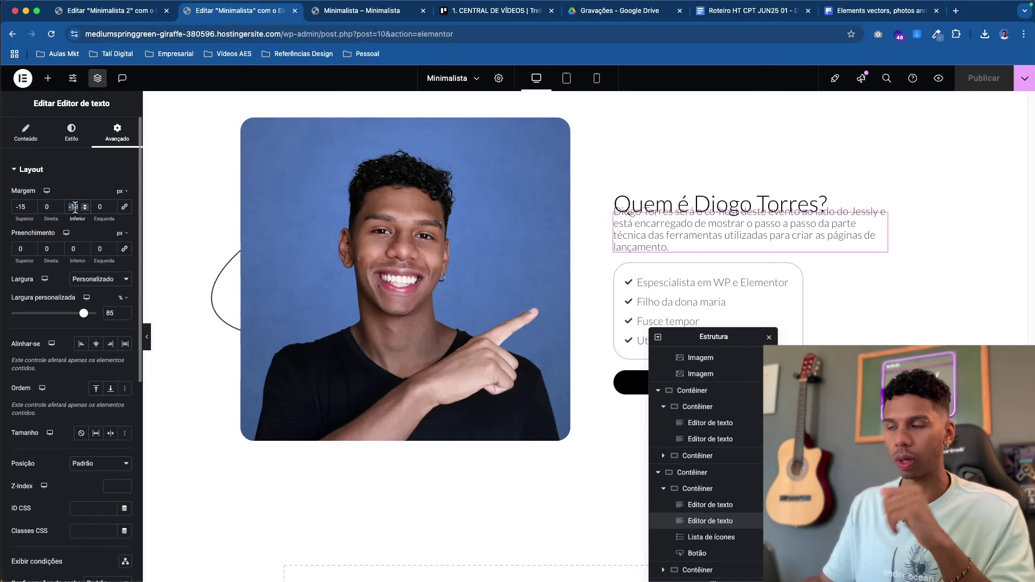
pyautogui.doubleClick(24, 206)
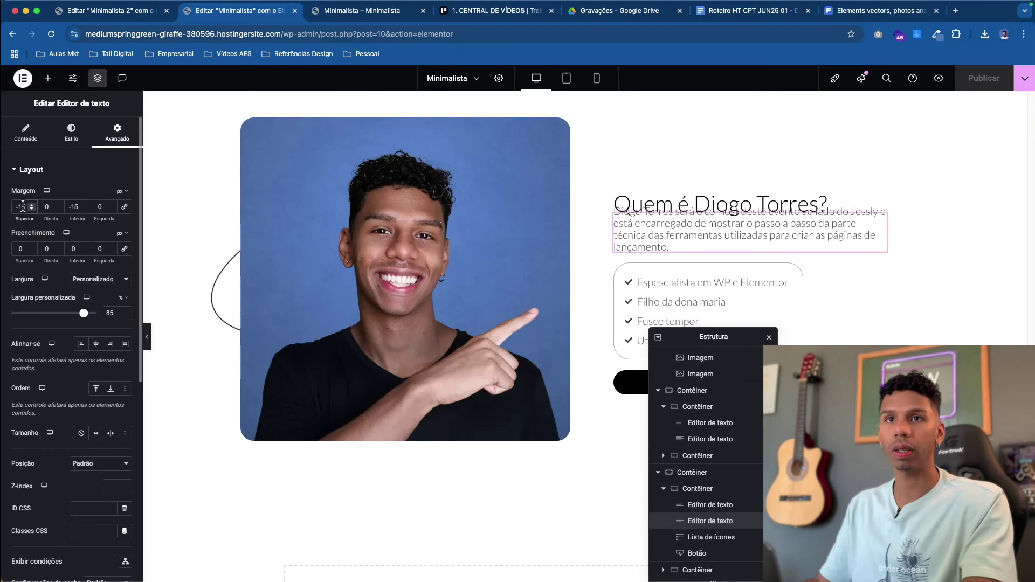
pyautogui.write('0')
pyautogui.click(669, 211)
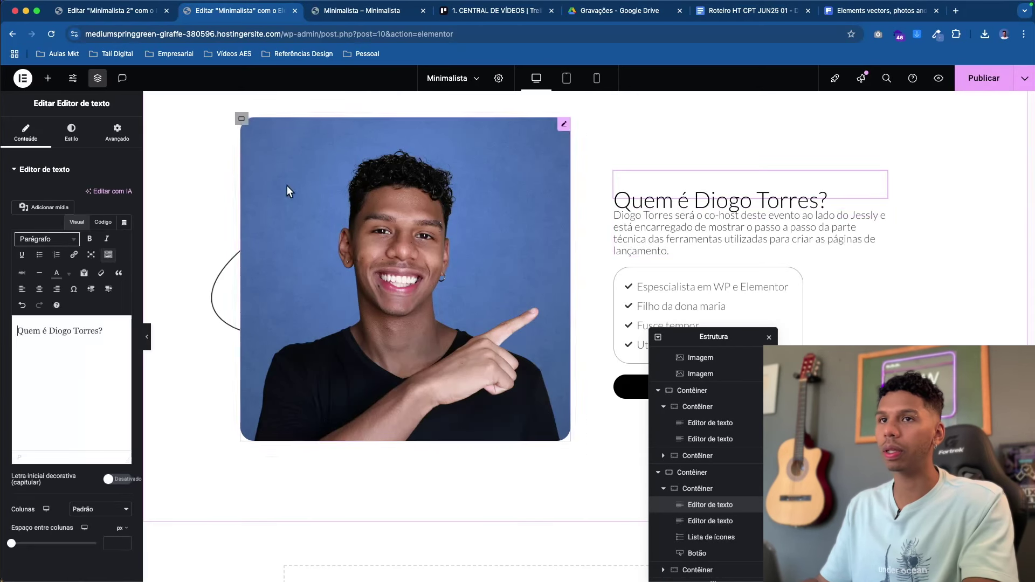
pyautogui.click(117, 132)
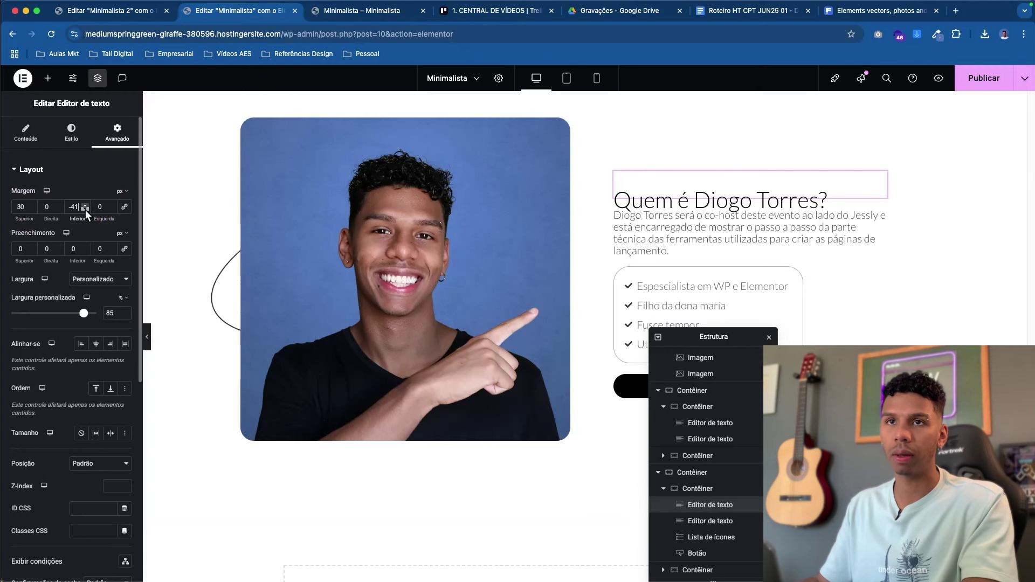
pyautogui.click(85, 206)
pyautogui.press('super+s')
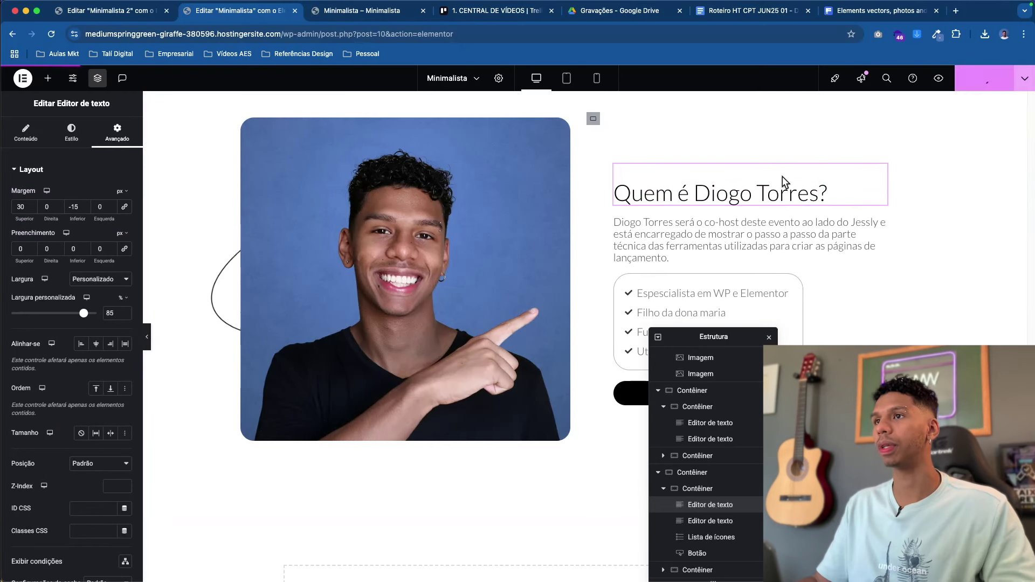
pyautogui.scroll(-6, 636, 226)
# - Copy the 'Como o Workshop vai funcionar?' heading text into the first Domine a arte paragraph
pyautogui.hotkey('ctrl', 'shift', 'Tab')
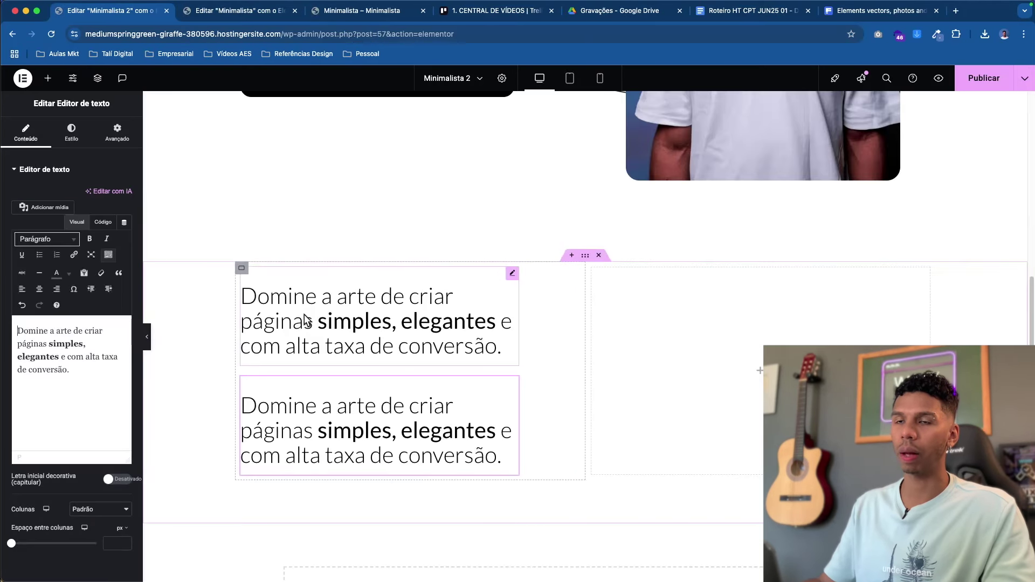
pyautogui.click(375, 318)
pyautogui.click(229, 11)
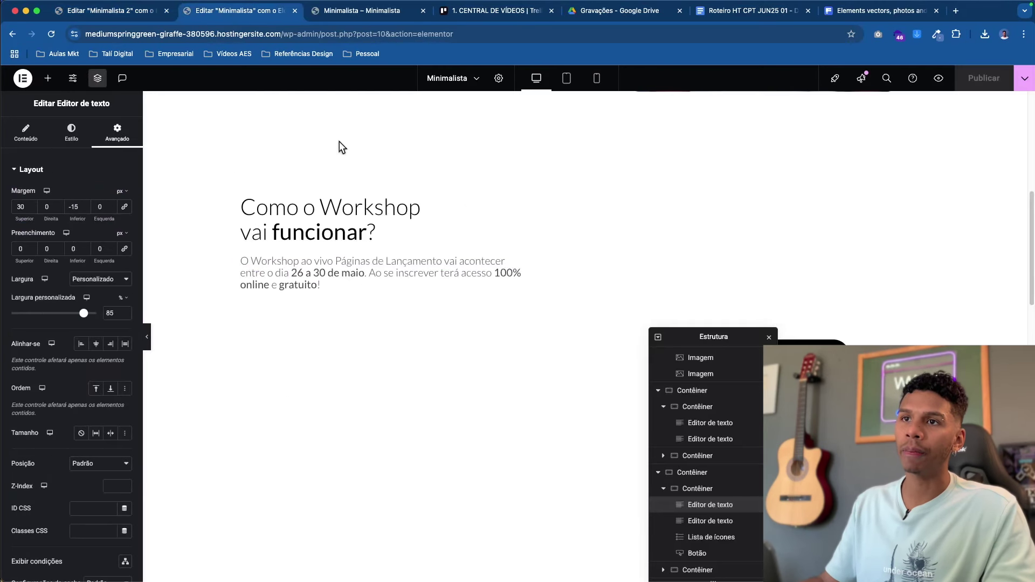
pyautogui.click(347, 220)
pyautogui.click(45, 132)
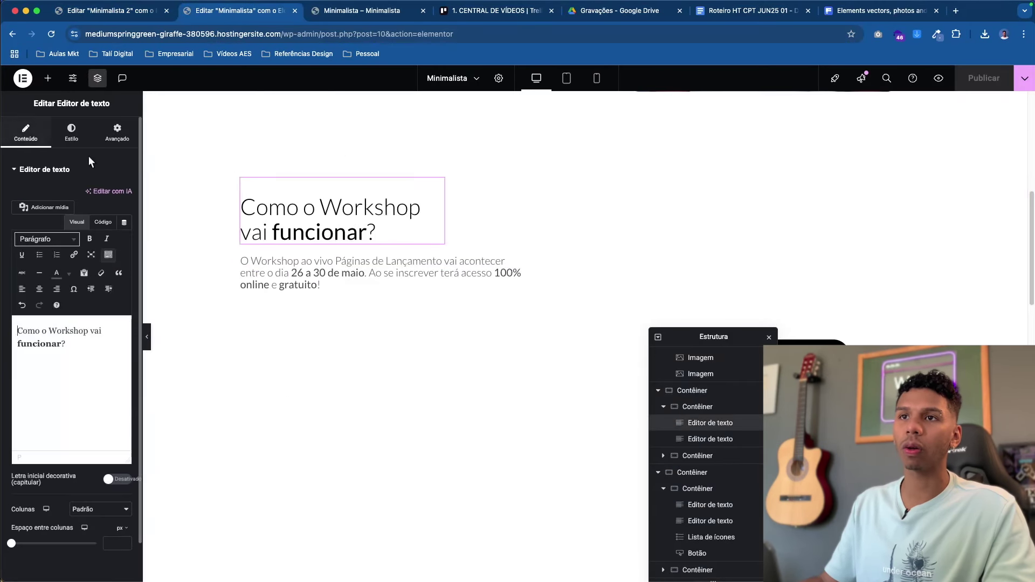
pyautogui.moveTo(78, 347); pyautogui.dragTo(16, 327)
pyautogui.press('super+c')
pyautogui.click(93, 11)
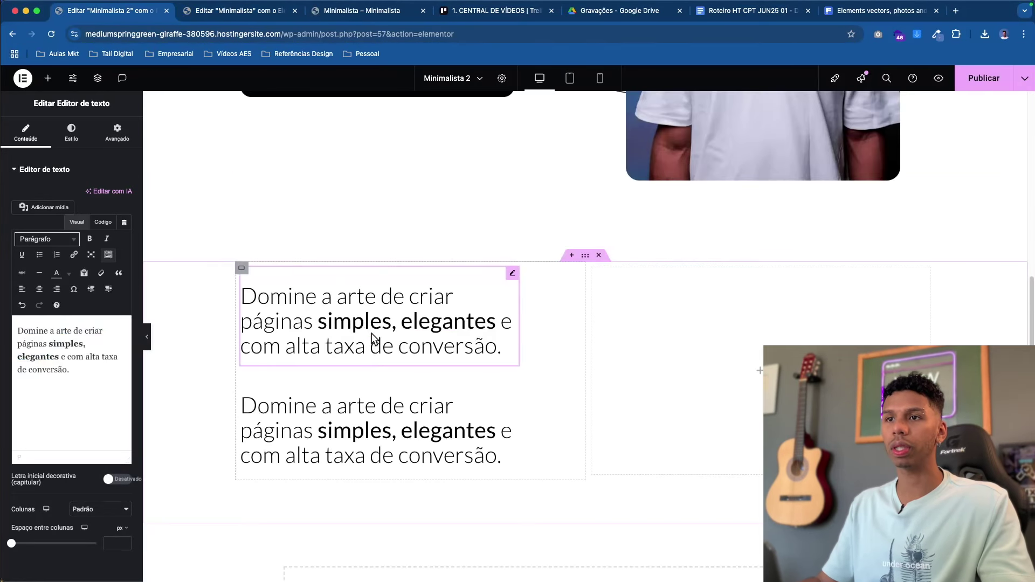
pyautogui.tripleClick(61, 360)
pyautogui.press('super+v')
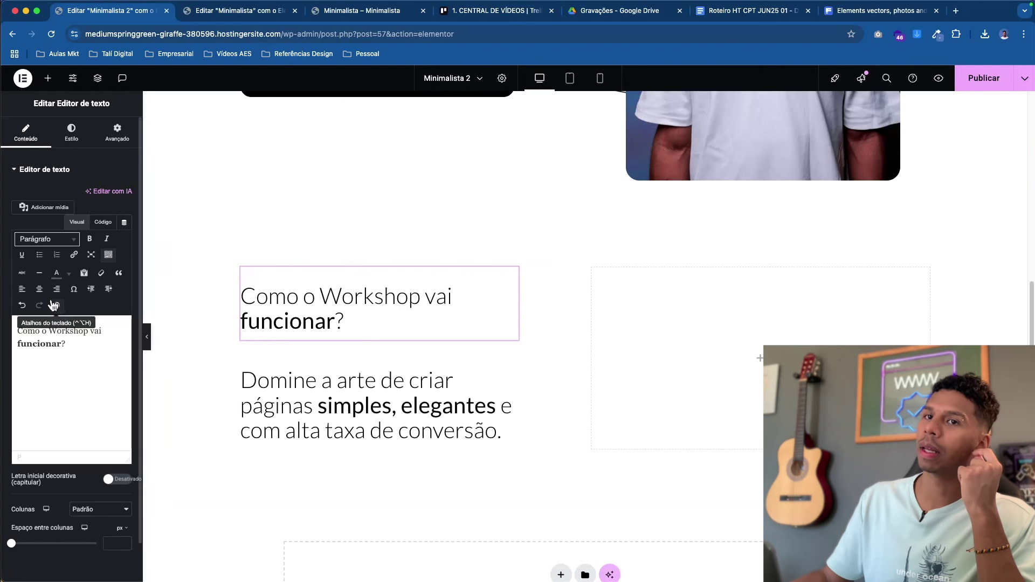
# - Keep 'funcionar?' bold, then paste the original workshop paragraph over the text below the heading
pyautogui.moveTo(71, 344); pyautogui.dragTo(18, 343)
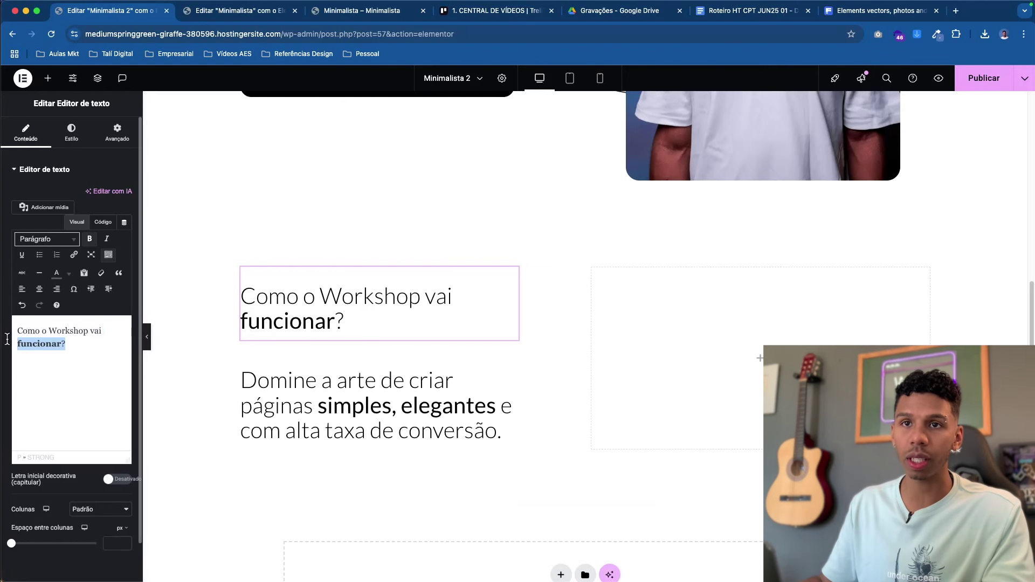
pyautogui.click(90, 240)
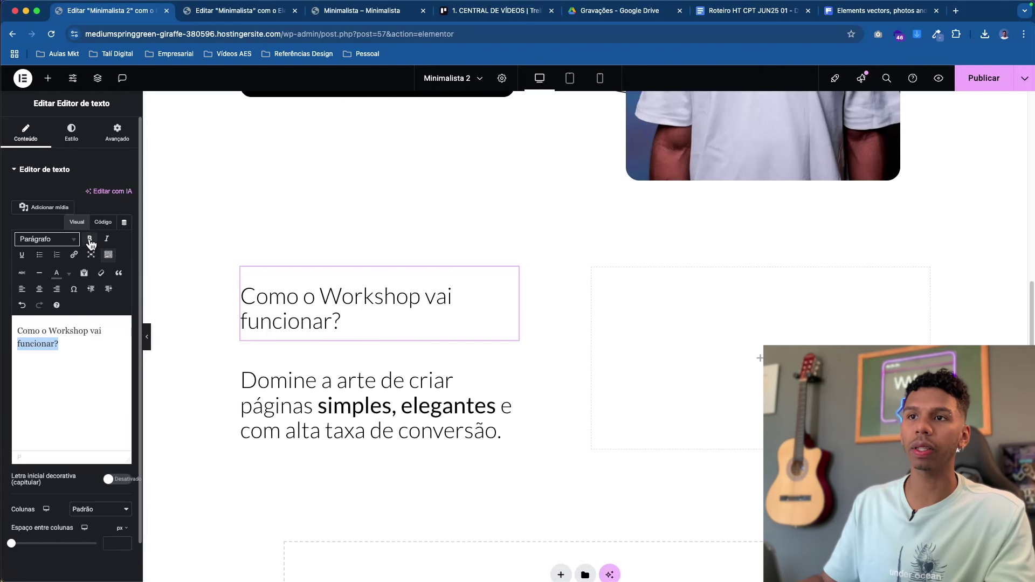
pyautogui.click(89, 240)
pyautogui.click(89, 240)
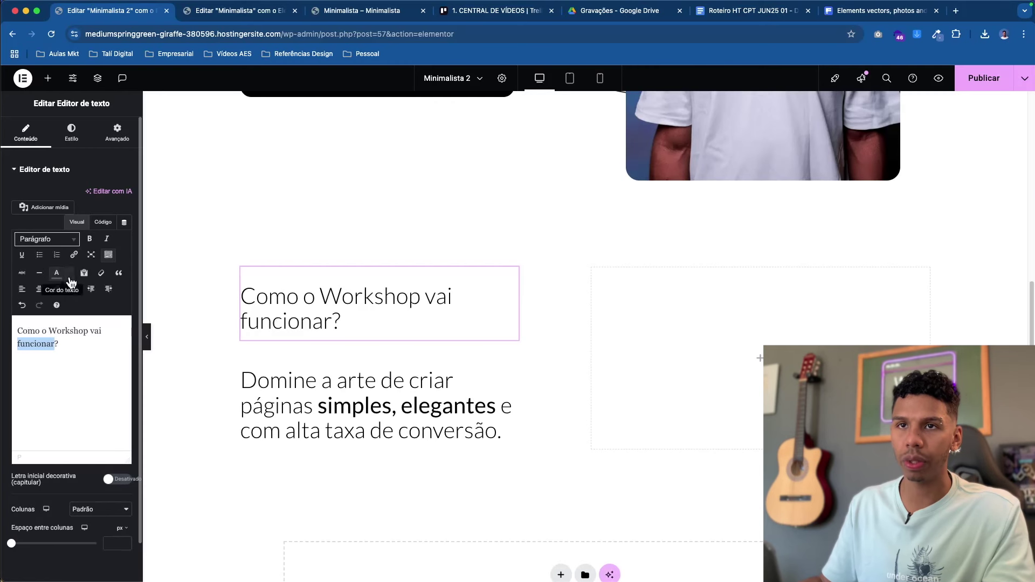
pyautogui.hotkey('ctrl', 'Tab')
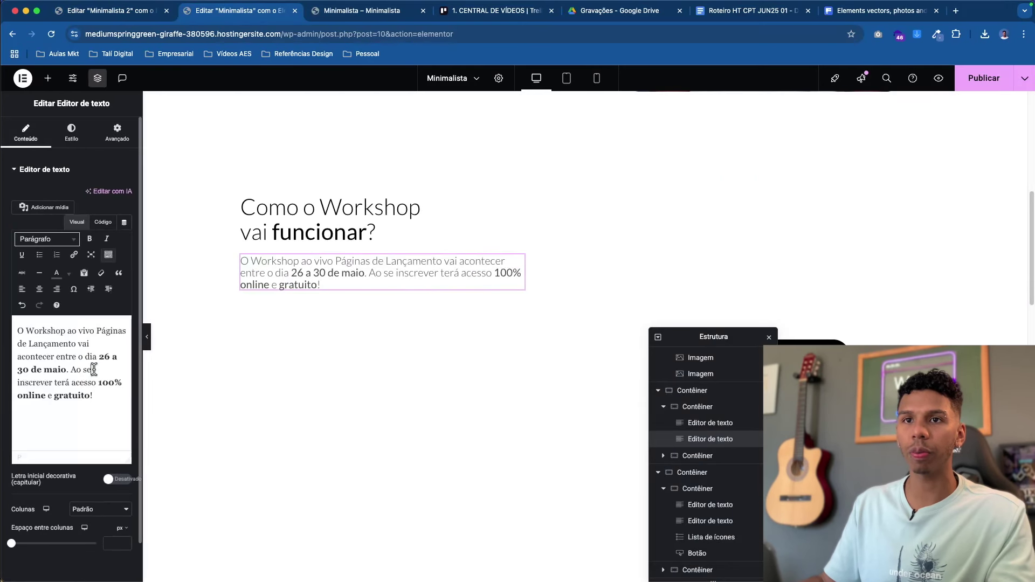
pyautogui.hotkey('ctrl', 'a')
pyautogui.hotkey('ctrl', 'c')
pyautogui.hotkey('ctrl', 'shift', 'Tab')
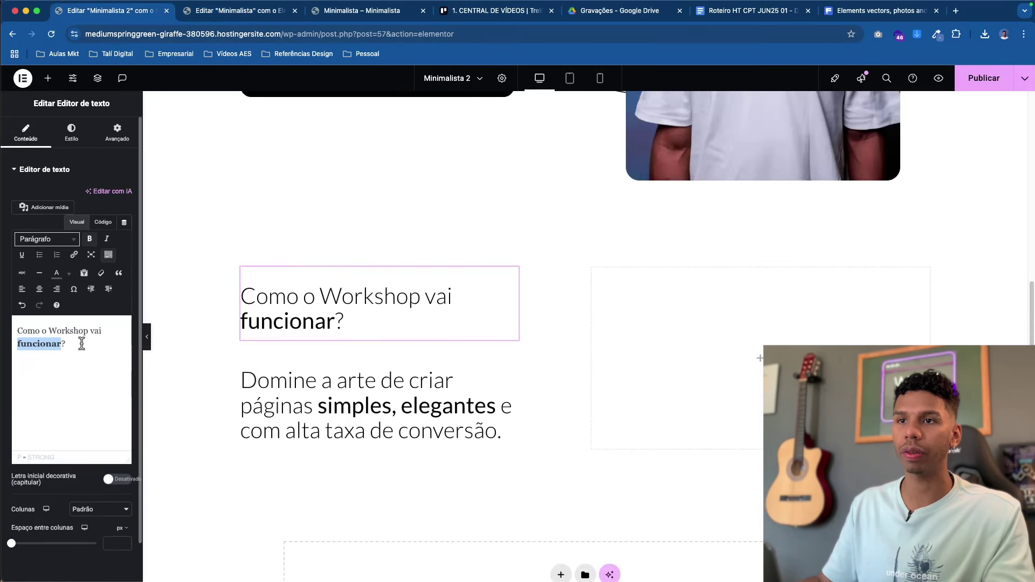
pyautogui.click(378, 404)
pyautogui.hotkey('ctrl', 'a')
pyautogui.hotkey('ctrl', 'v')
# - Shrink the workshop paragraph's font size to about 20 and set its margin to 0
pyautogui.click(76, 135)
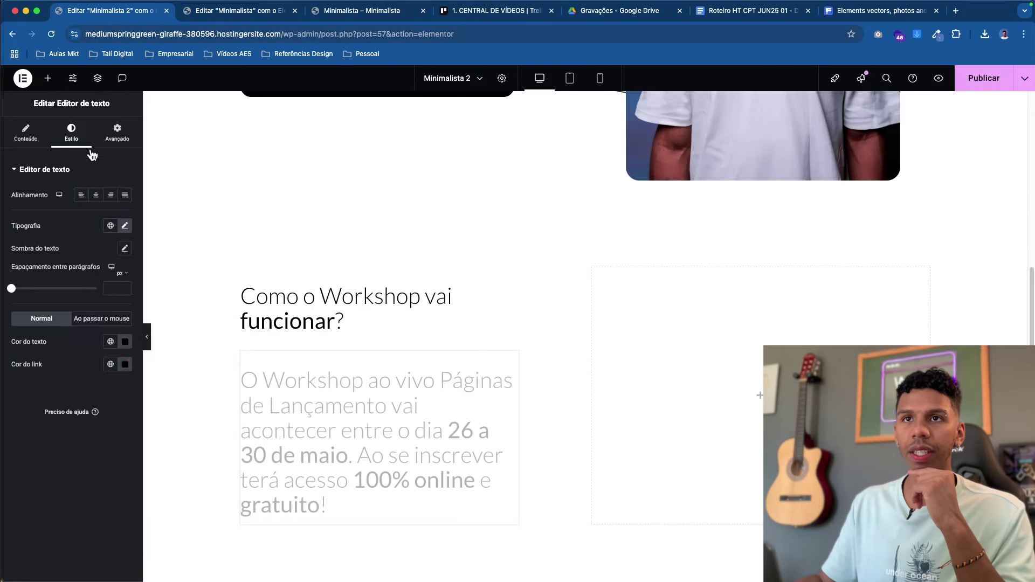
pyautogui.click(124, 225)
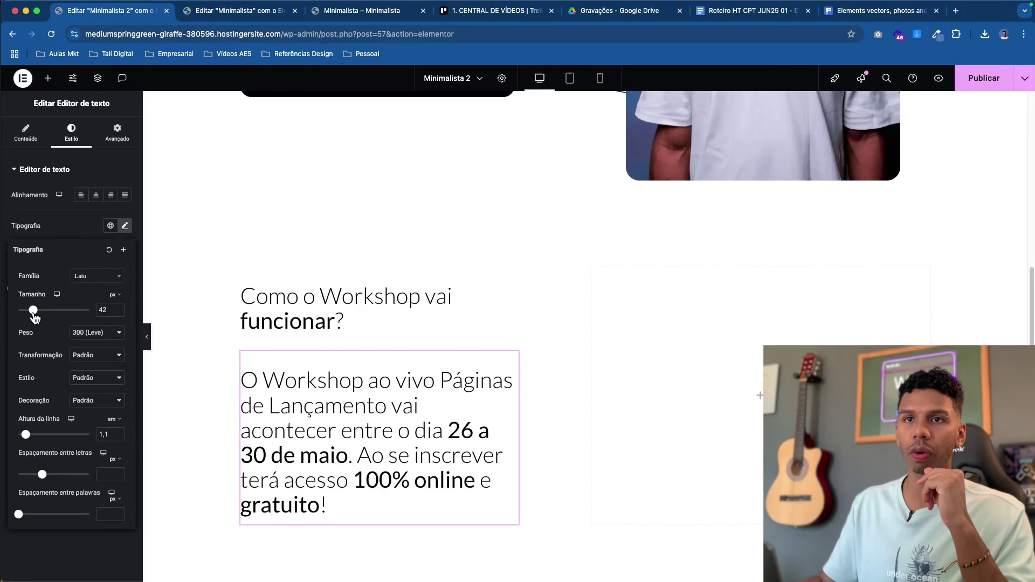
pyautogui.moveTo(34, 315); pyautogui.dragTo(31, 317)
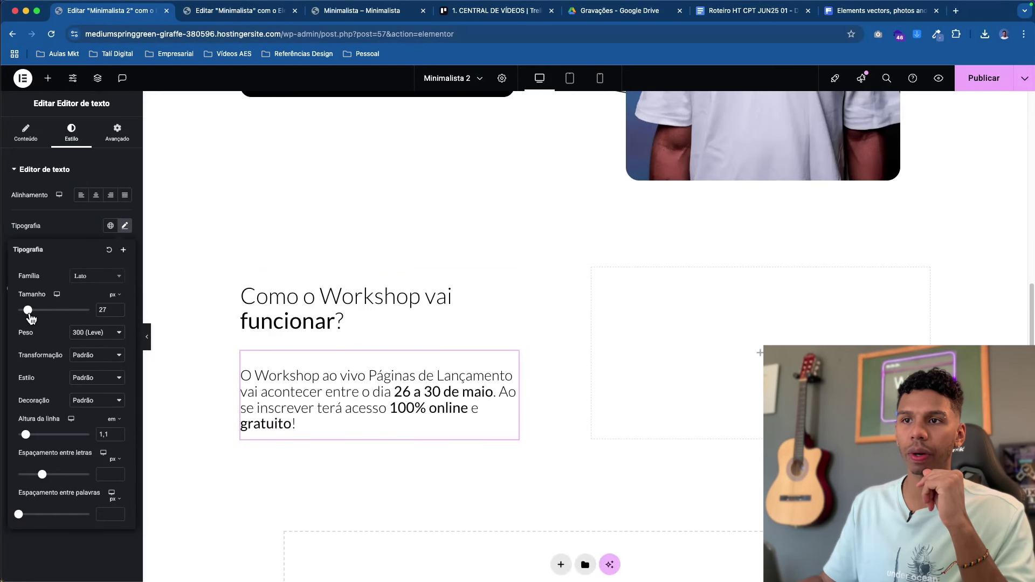
pyautogui.click(117, 316)
pyautogui.click(111, 103)
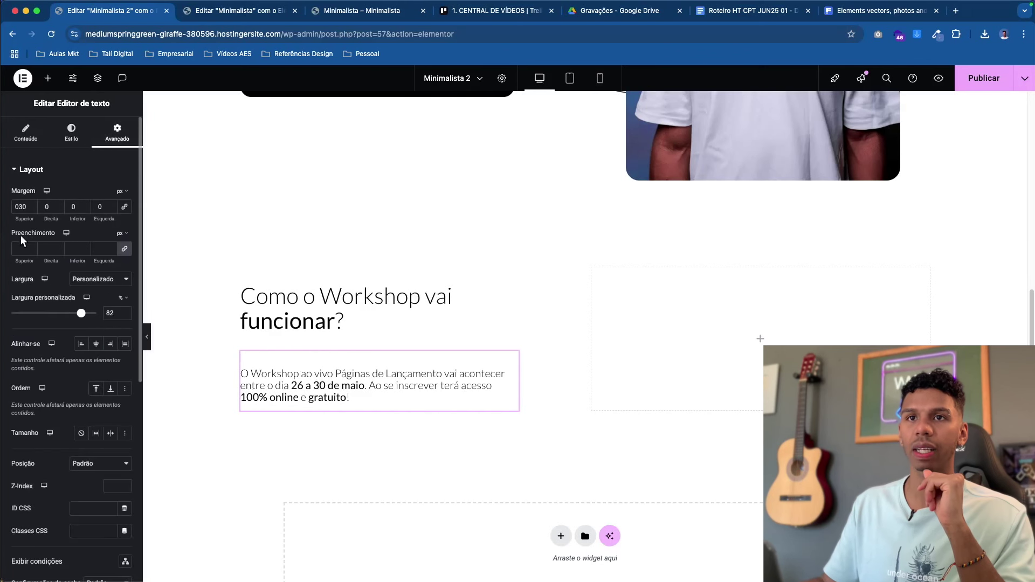
pyautogui.write('0')
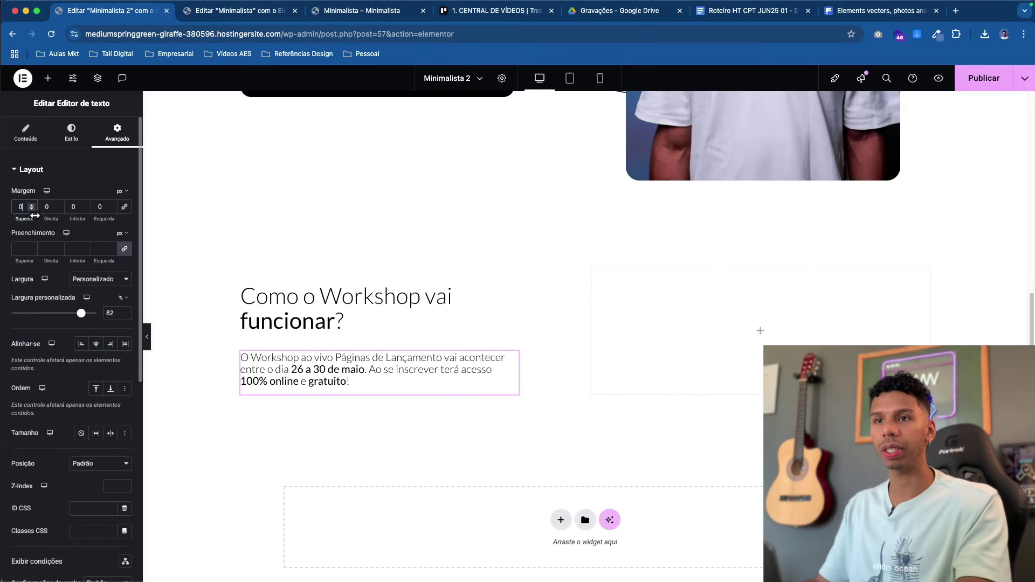
# - Tighten the heading's bottom margin to -15
pyautogui.click(325, 321)
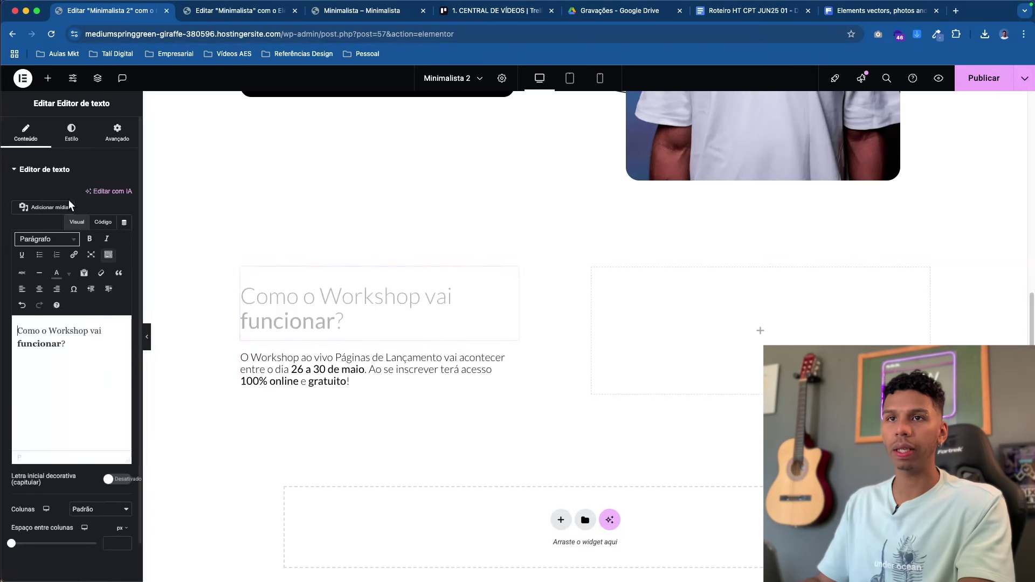
pyautogui.click(117, 132)
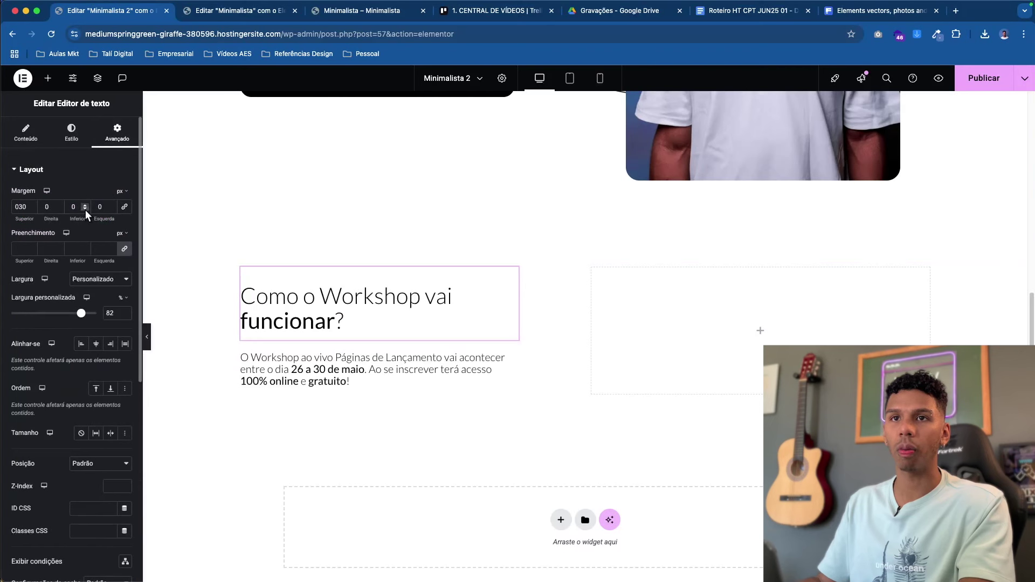
pyautogui.click(85, 209)
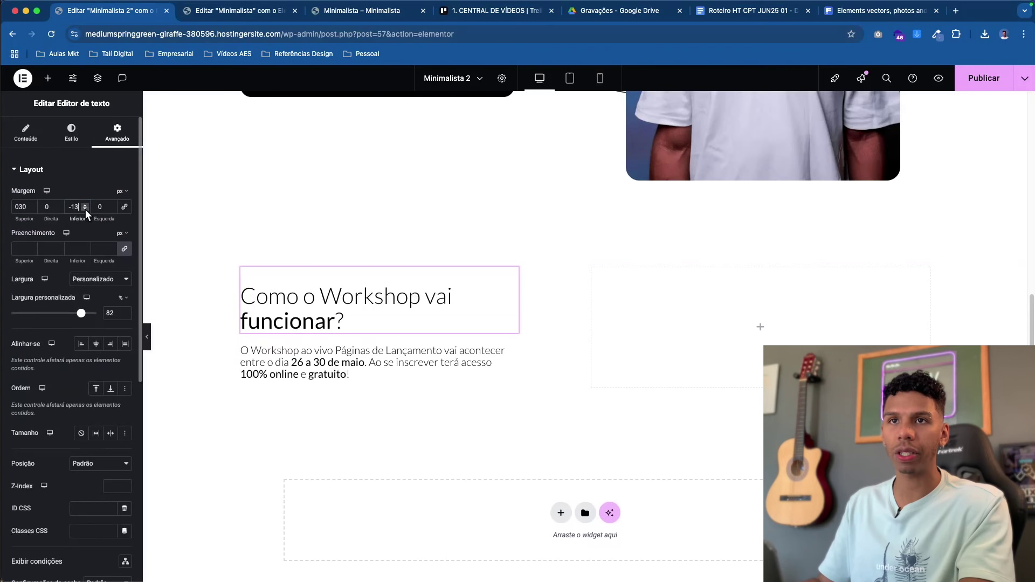
pyautogui.click(85, 209)
pyautogui.click(85, 209)
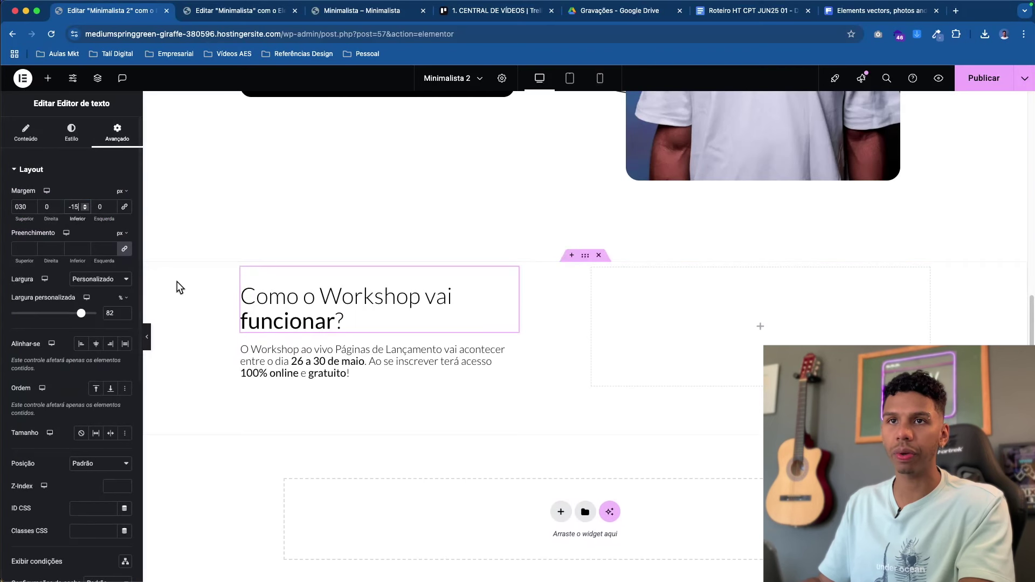
# - Set the workshop paragraph's text colour to dark grey #383838 and publish the page
pyautogui.click(325, 360)
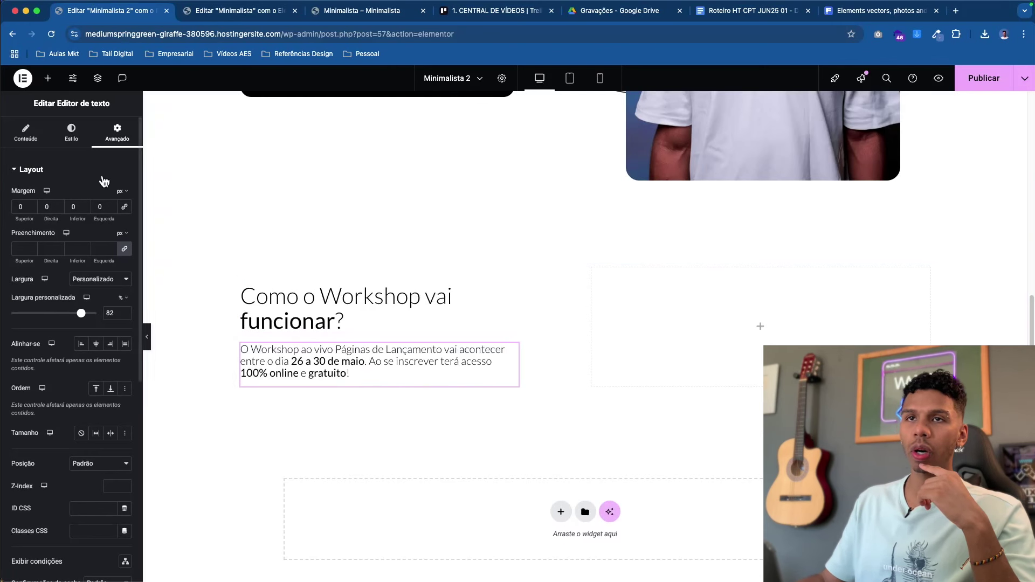
pyautogui.click(72, 132)
pyautogui.click(125, 341)
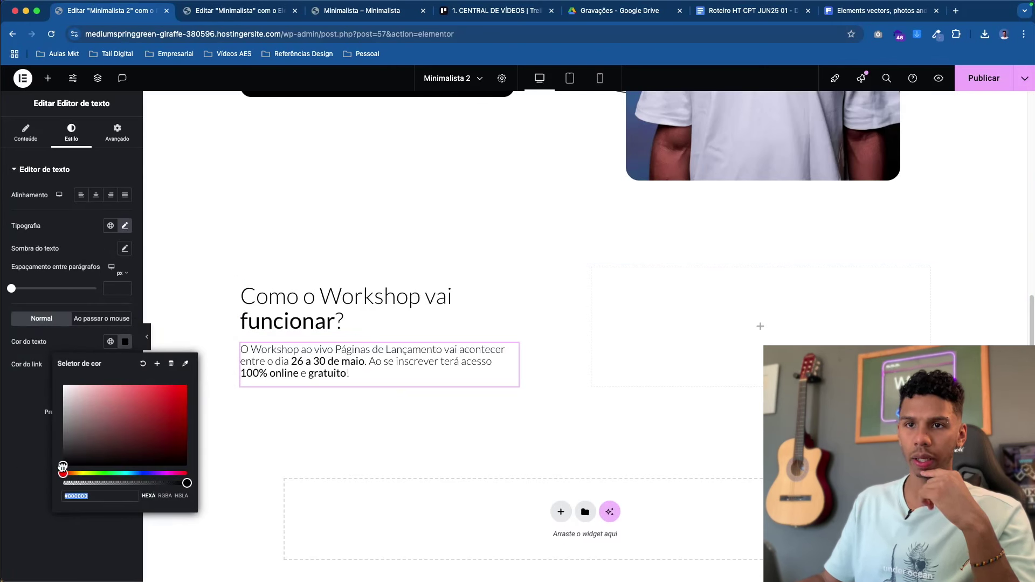
pyautogui.moveTo(57, 458); pyautogui.dragTo(17, 448)
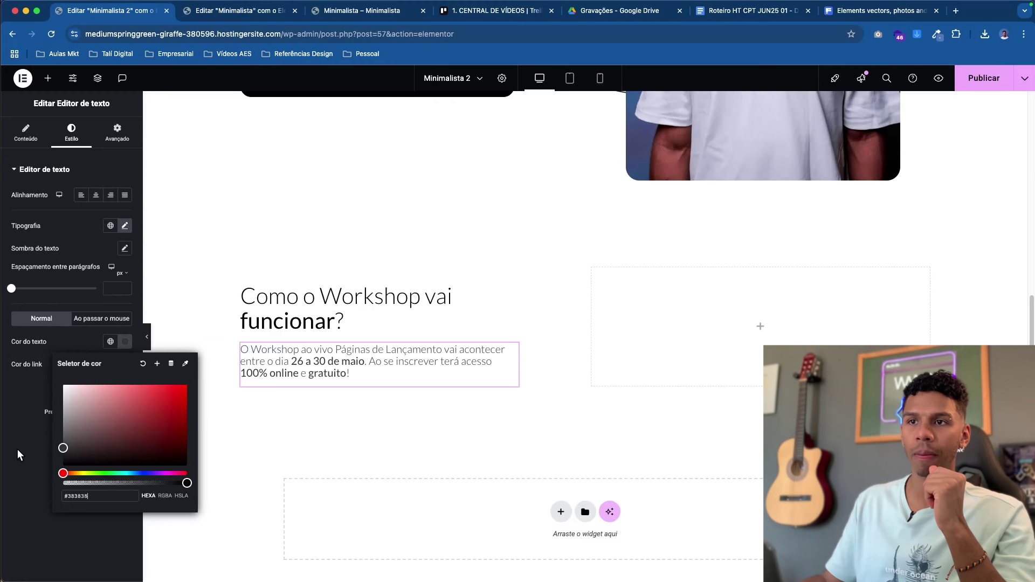
pyautogui.click(980, 83)
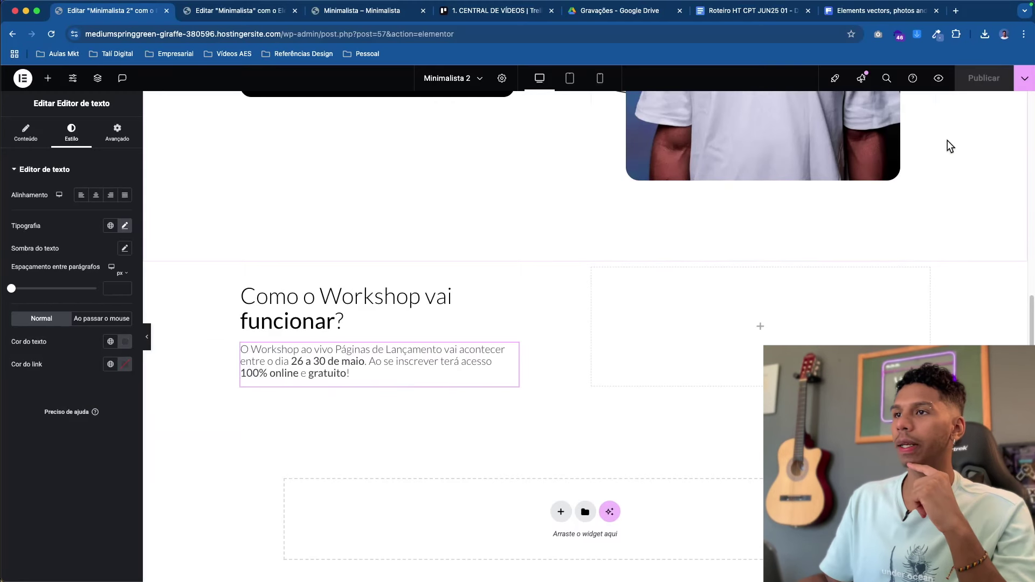
pyautogui.scroll(-1, 340, 399)
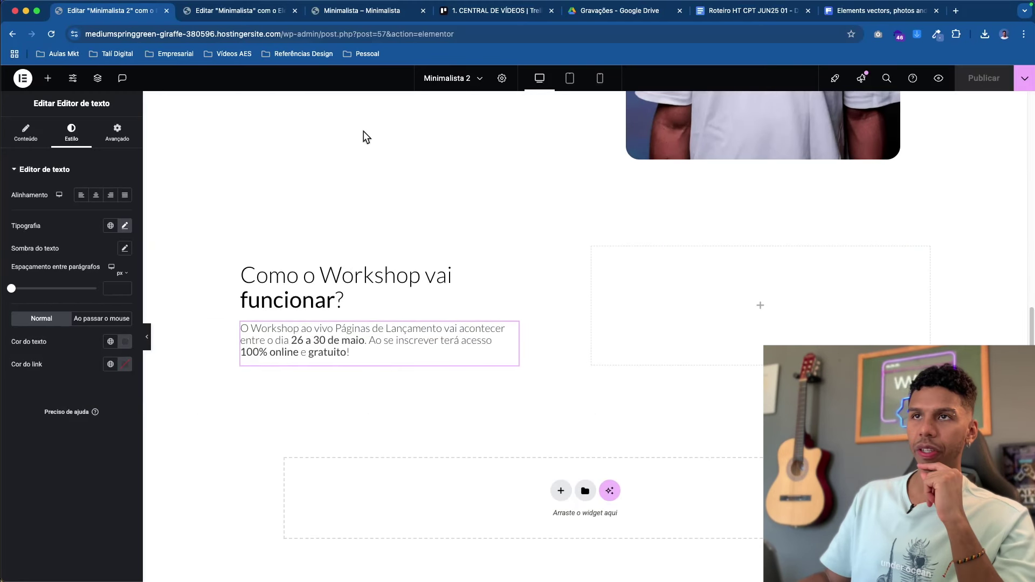
# - Return to the original Minimalista page's editor and move the Estrutura navigator out of the way
pyautogui.click(242, 19)
pyautogui.moveTo(728, 334); pyautogui.dragTo(463, 230)
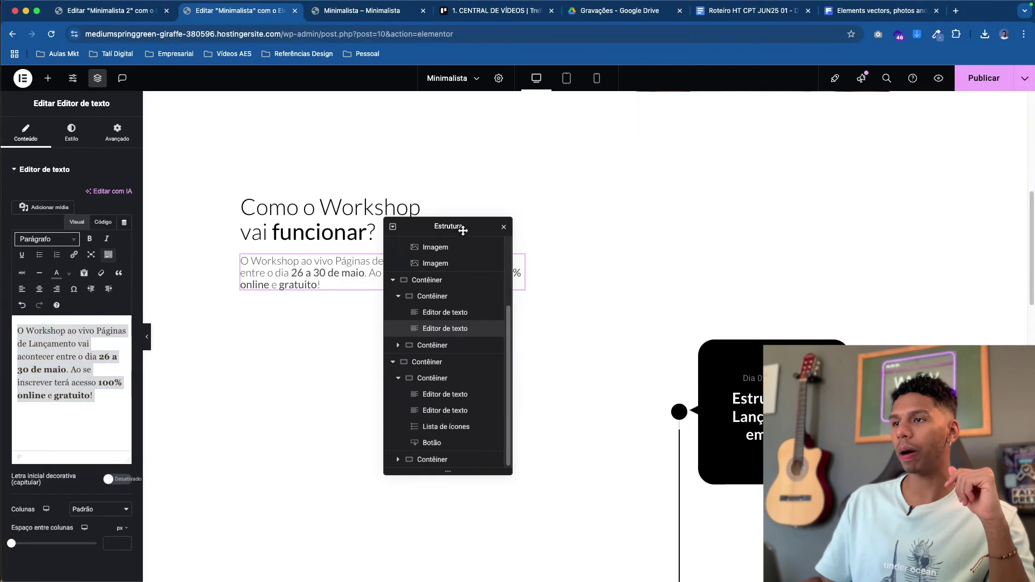
pyautogui.scroll(-4, 593, 302)
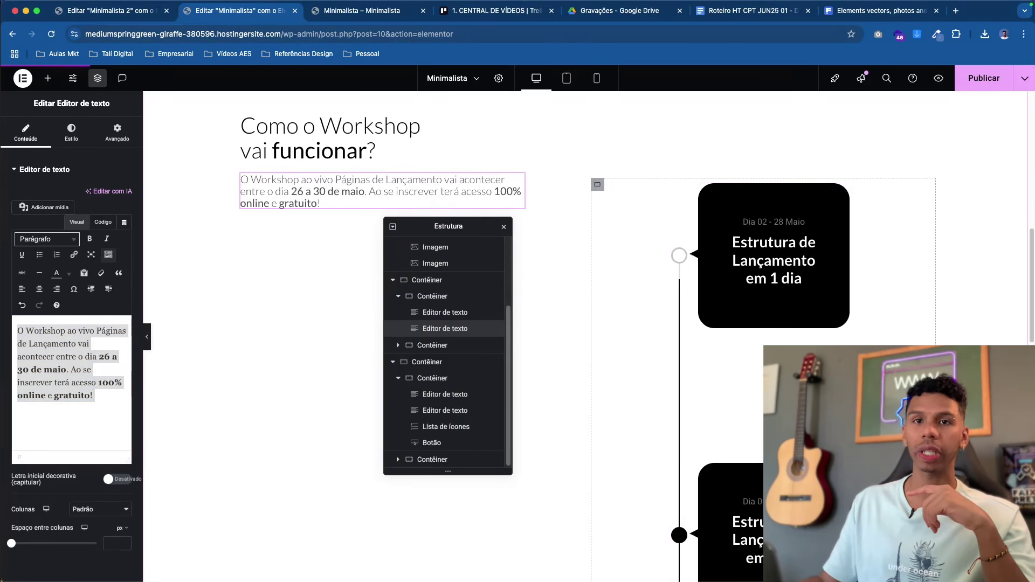
# - Select the Timeline widget beside the Como o Workshop section and review its settings
pyautogui.click(787, 372)
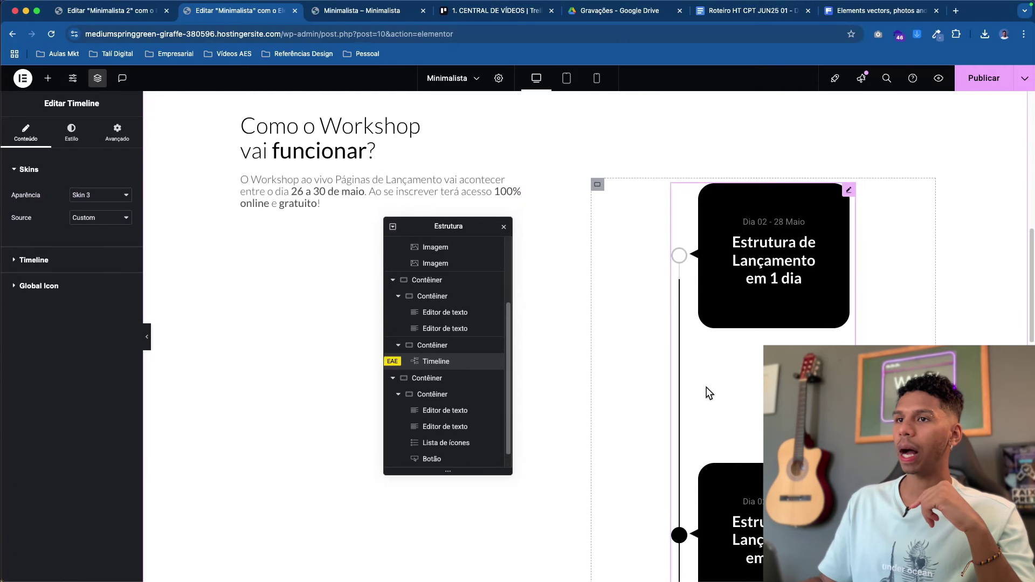
pyautogui.scroll(4, 715, 390)
pyautogui.scroll(-1, 733, 396)
pyautogui.scroll(5, 763, 230)
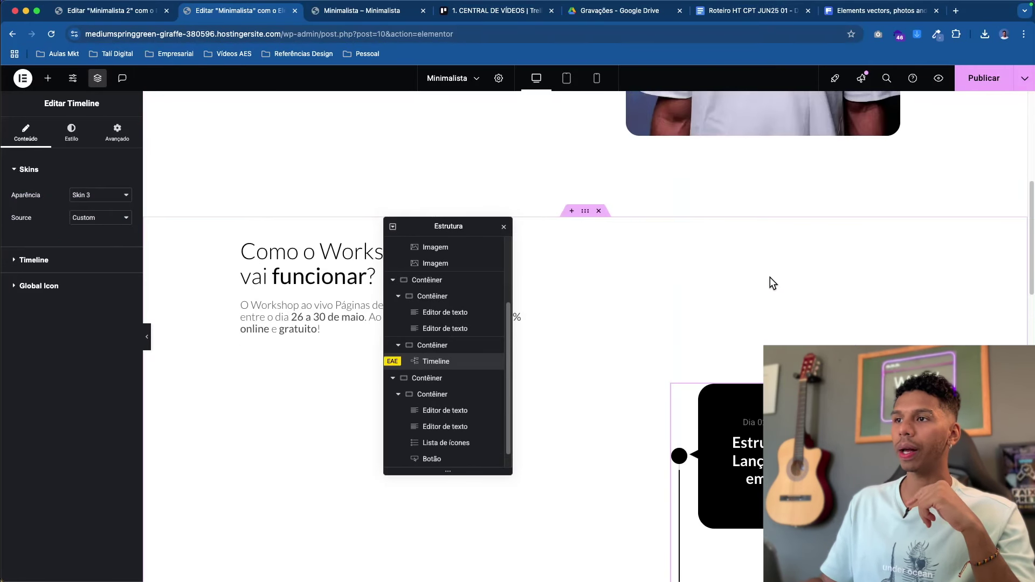
pyautogui.scroll(-5, 769, 277)
pyautogui.scroll(1, 758, 274)
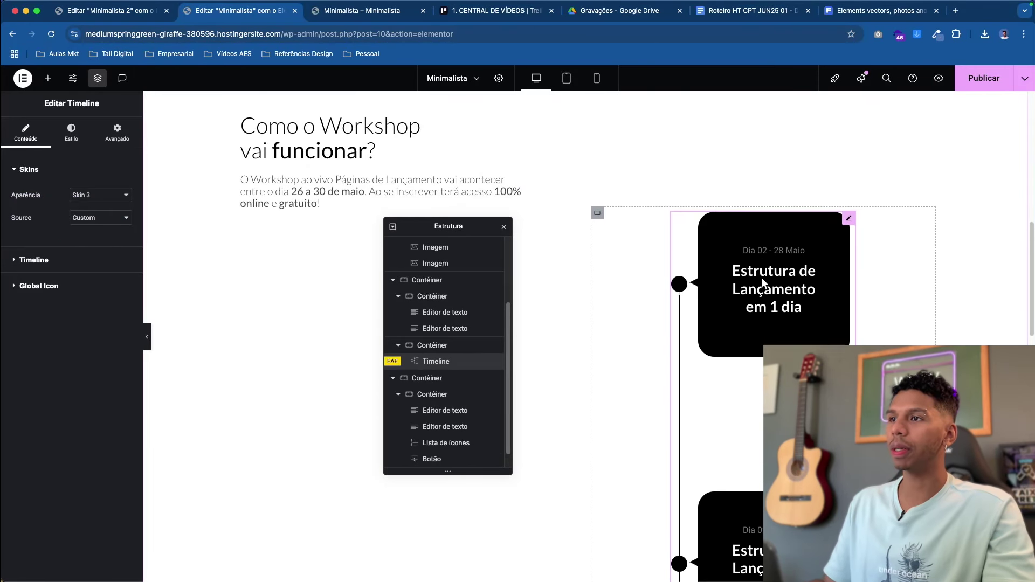
pyautogui.scroll(-4, 762, 277)
pyautogui.scroll(4, 748, 292)
pyautogui.scroll(-6, 747, 289)
pyautogui.scroll(3, 748, 292)
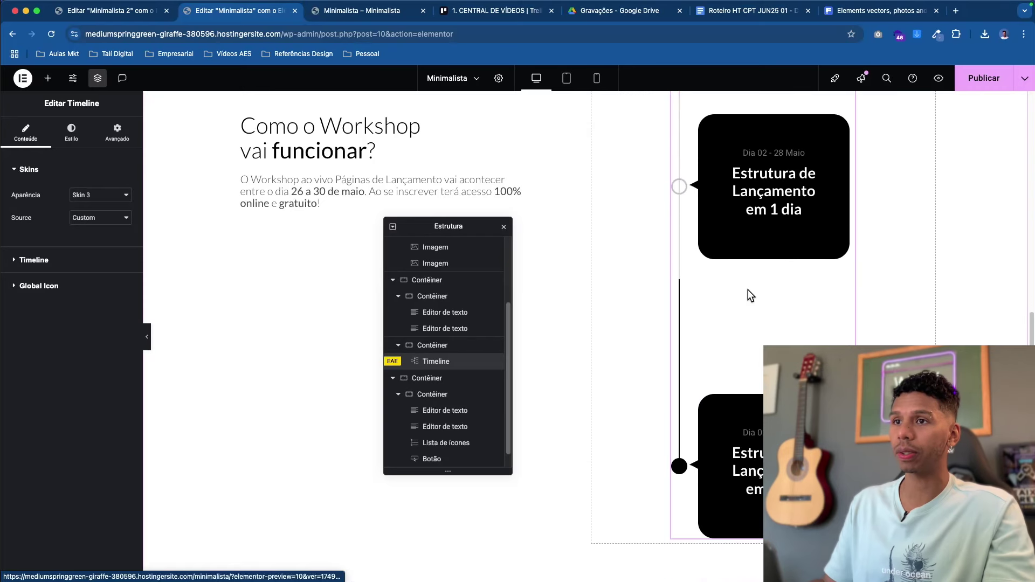
pyautogui.scroll(-5, 748, 292)
pyautogui.scroll(3, 748, 293)
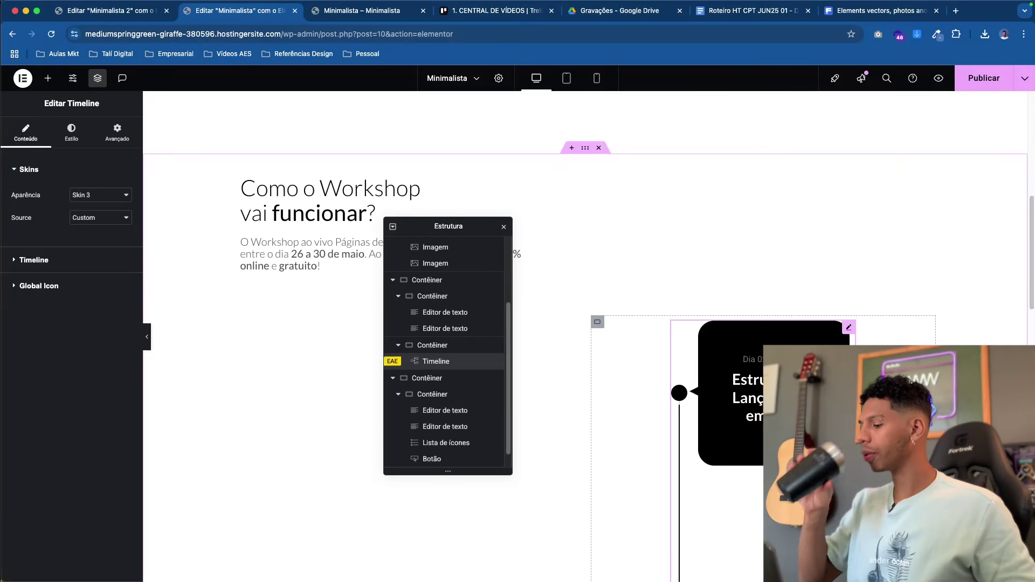
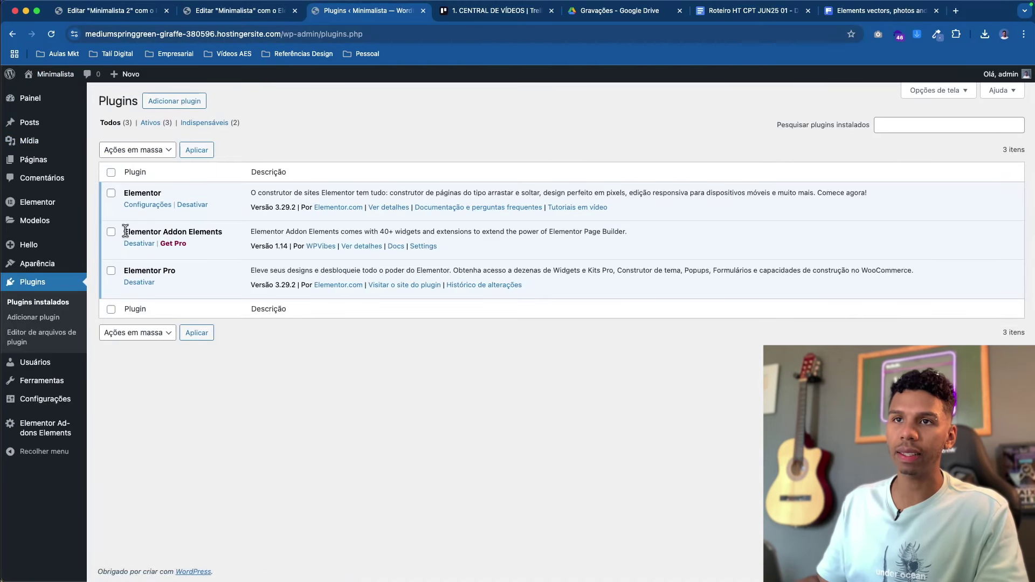
# - Search the plugin directory for 'elementor add', locate Elementor Addon Elements, and close the plugins tab
pyautogui.moveTo(123, 231); pyautogui.dragTo(205, 230)
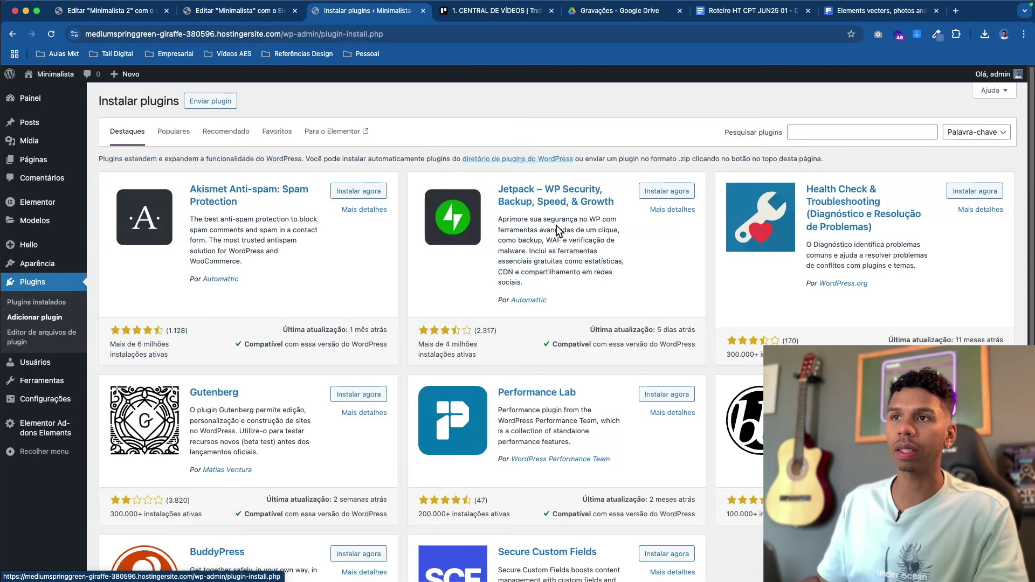
pyautogui.click(852, 130)
pyautogui.write('elemento')
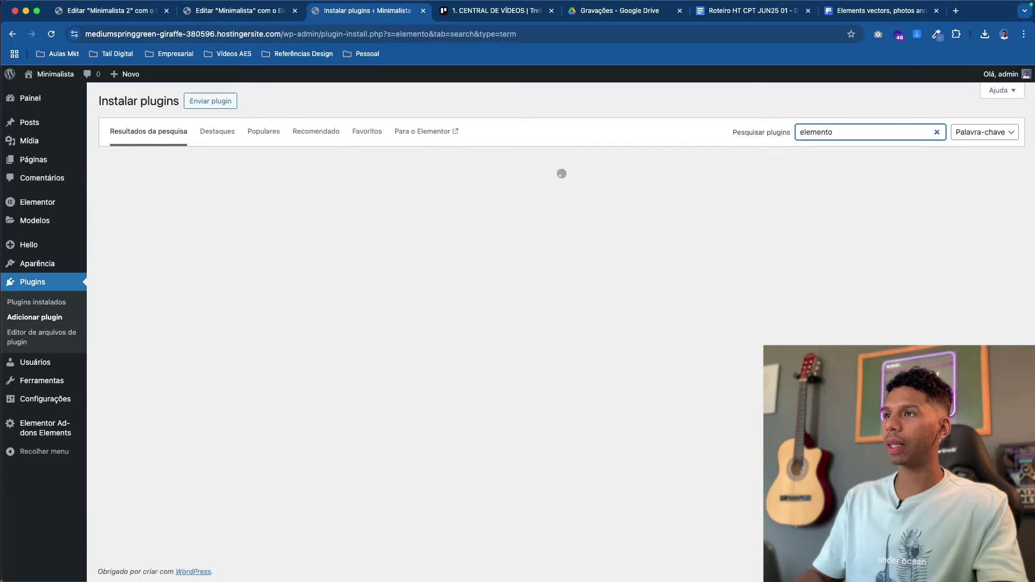
pyautogui.write('r add')
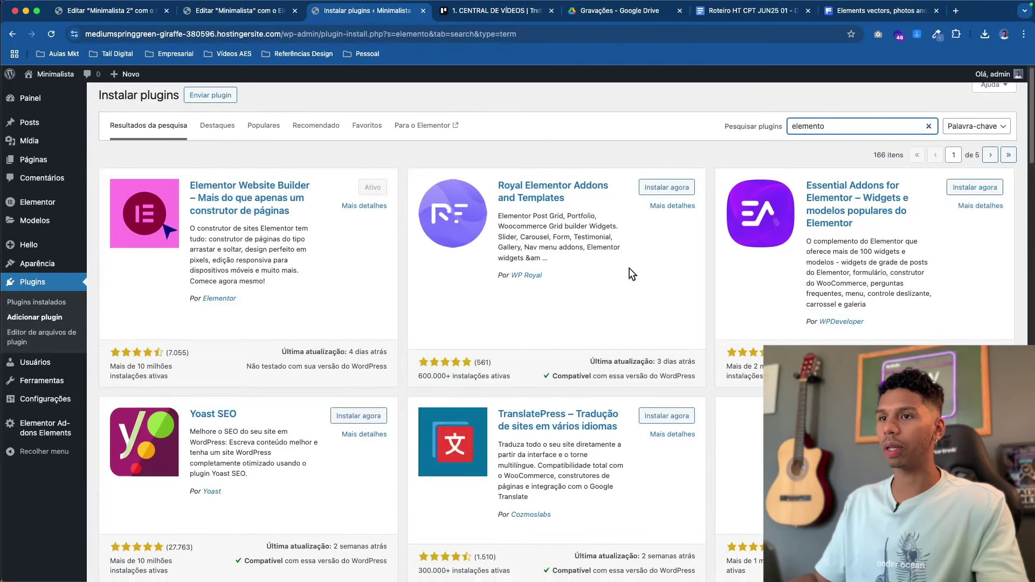
pyautogui.scroll(-5, 771, 235)
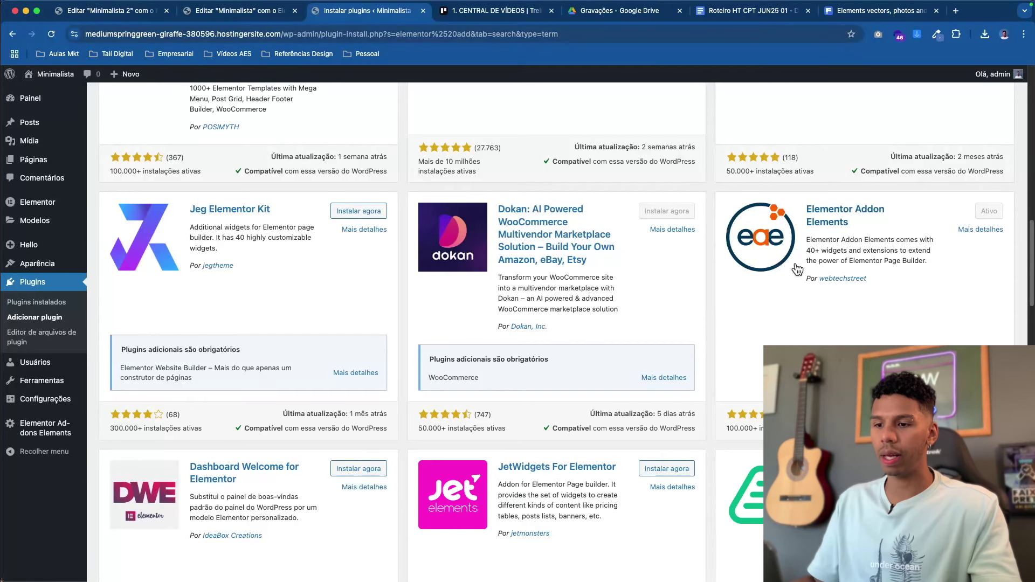
pyautogui.press('super+w')
# - Switch the Timeline widget's Aparência to Skin 3 and expand its list of timeline items
pyautogui.press('super+1')
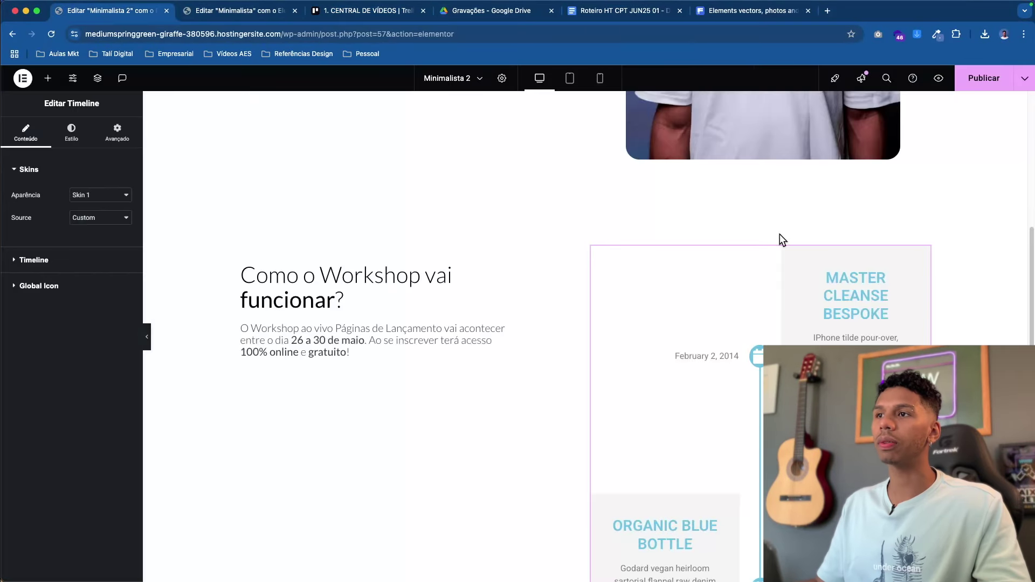
pyautogui.scroll(2, 616, 314)
pyautogui.scroll(-5, 620, 326)
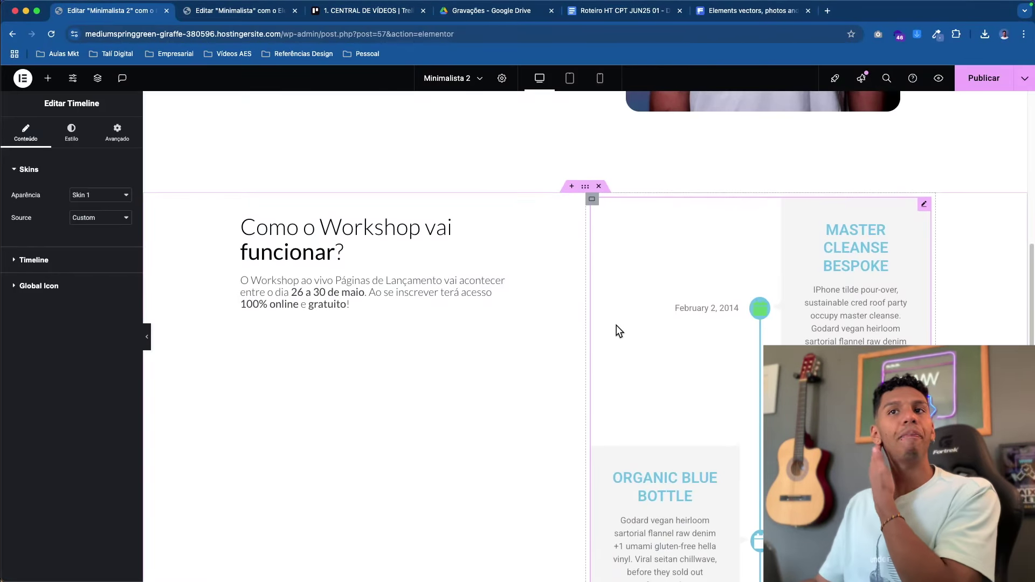
pyautogui.scroll(3, 802, 317)
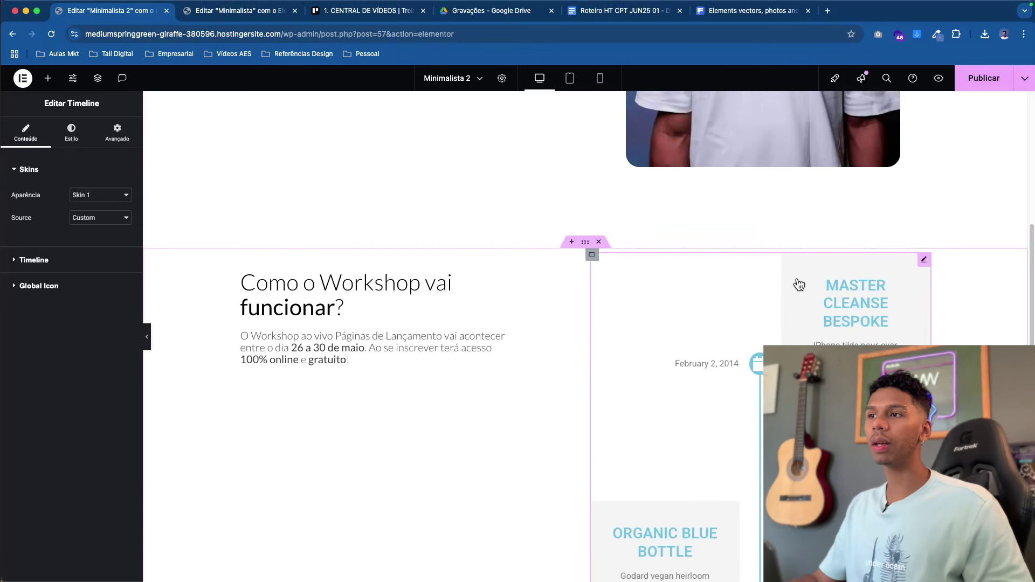
pyautogui.scroll(-4, 796, 303)
pyautogui.scroll(-2, 830, 335)
pyautogui.scroll(5, 820, 302)
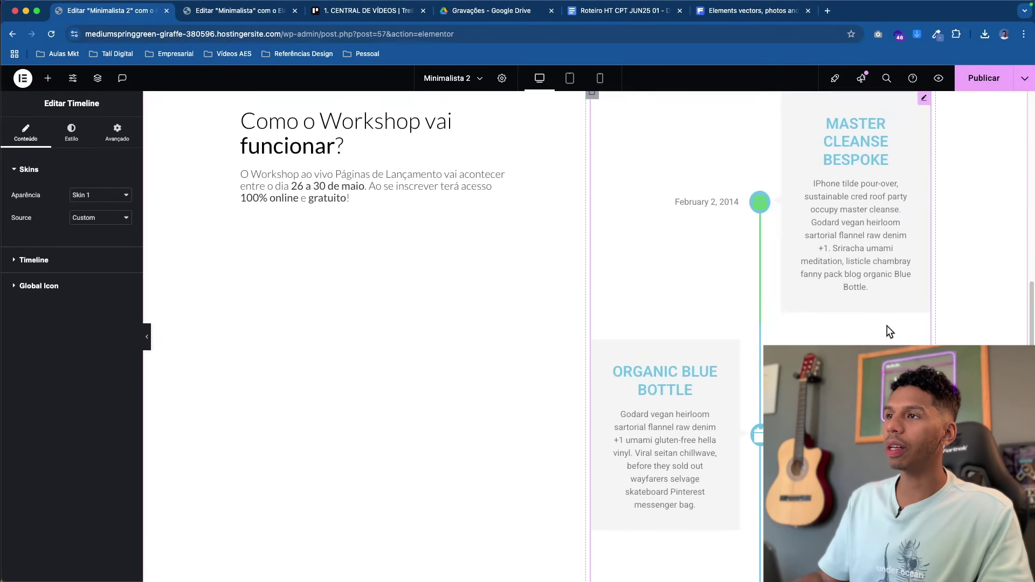
pyautogui.scroll(-1, 724, 280)
pyautogui.scroll(2, 797, 282)
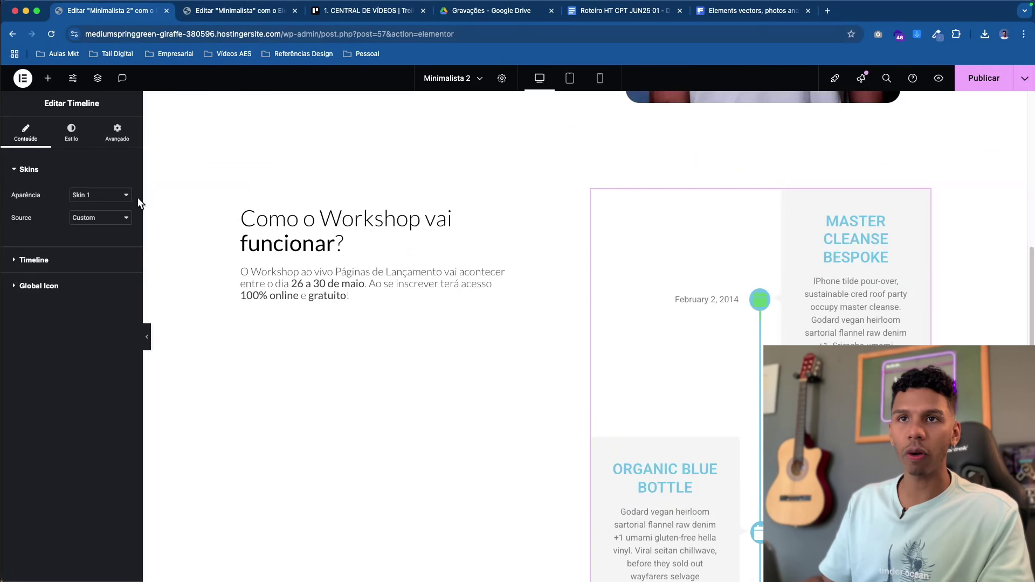
pyautogui.click(107, 196)
pyautogui.click(87, 218)
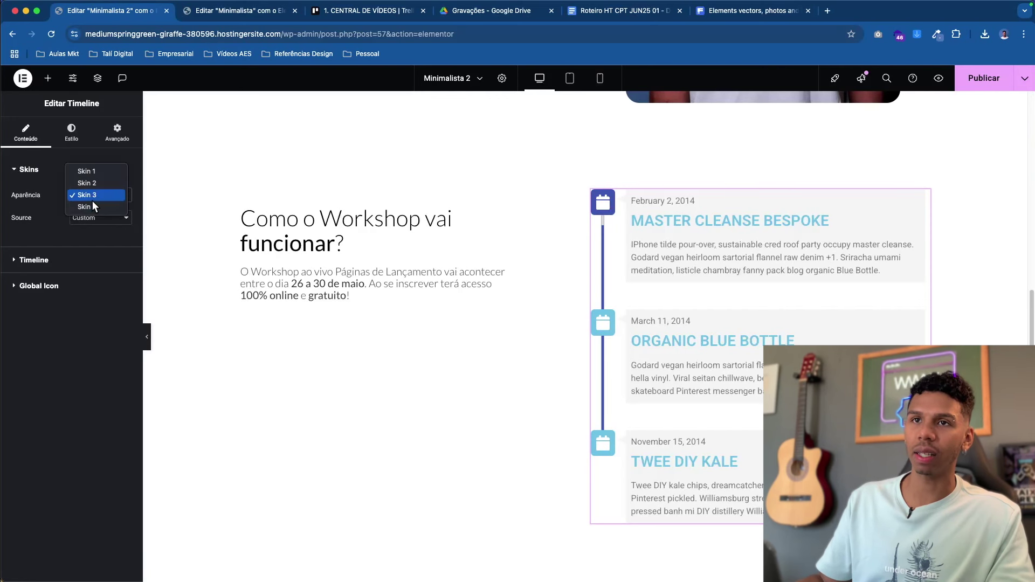
pyautogui.click(93, 200)
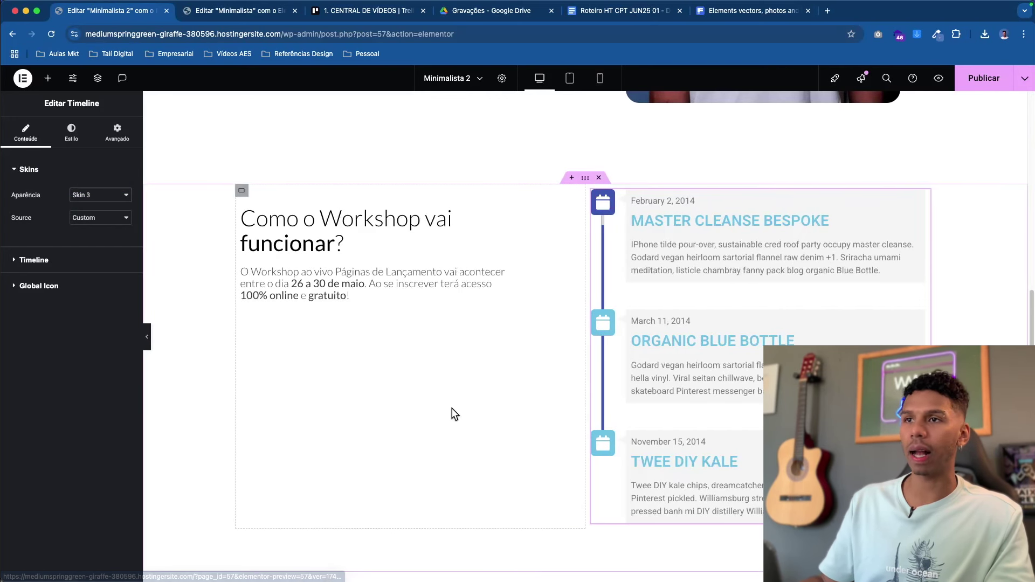
pyautogui.click(35, 261)
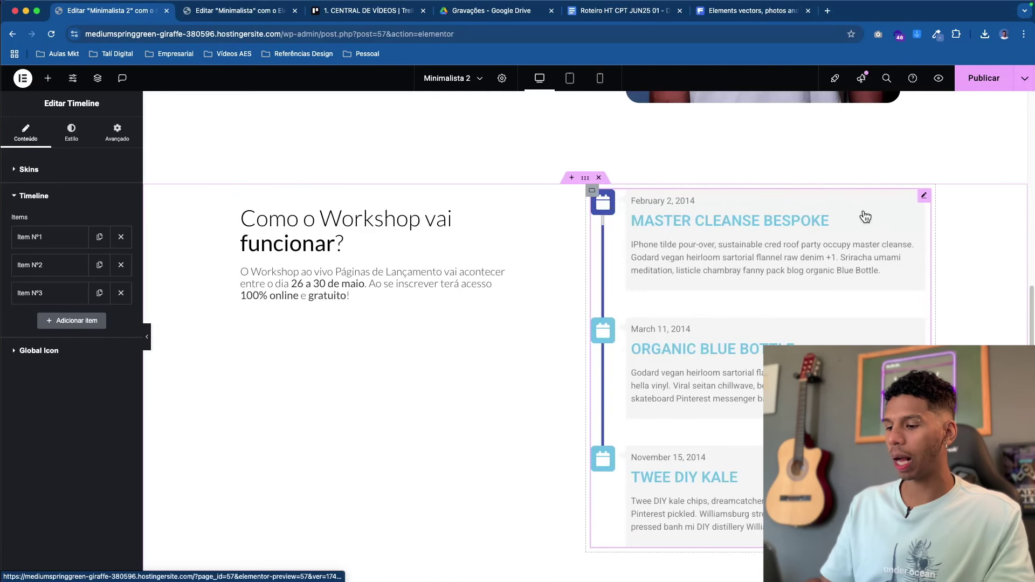
# - Publish the page, then delete the second and third timeline items
pyautogui.click(985, 79)
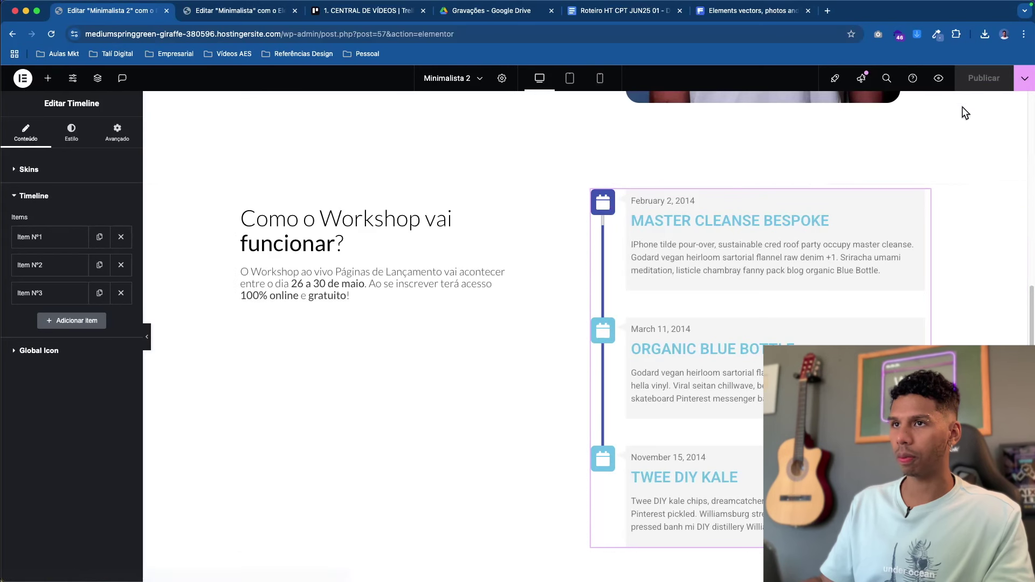
pyautogui.scroll(3, 556, 377)
pyautogui.scroll(-1, 248, 244)
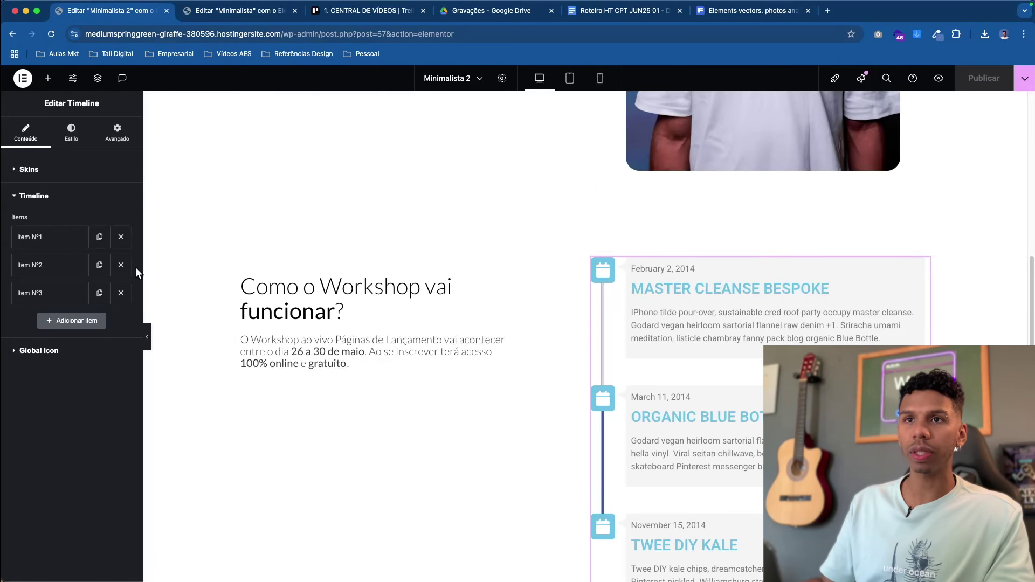
pyautogui.click(120, 266)
pyautogui.click(119, 267)
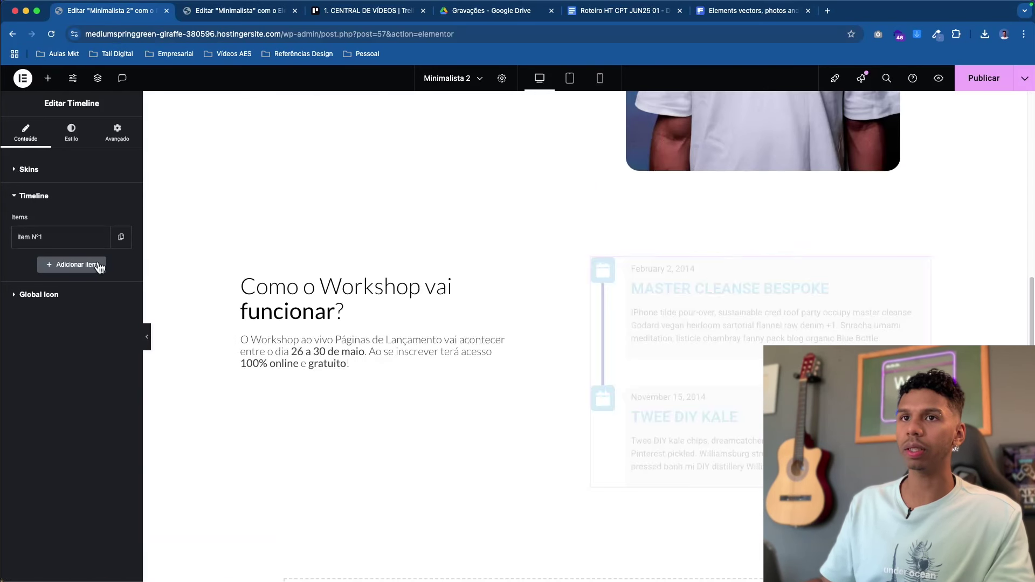
pyautogui.scroll(1, 663, 335)
pyautogui.scroll(-2, 659, 338)
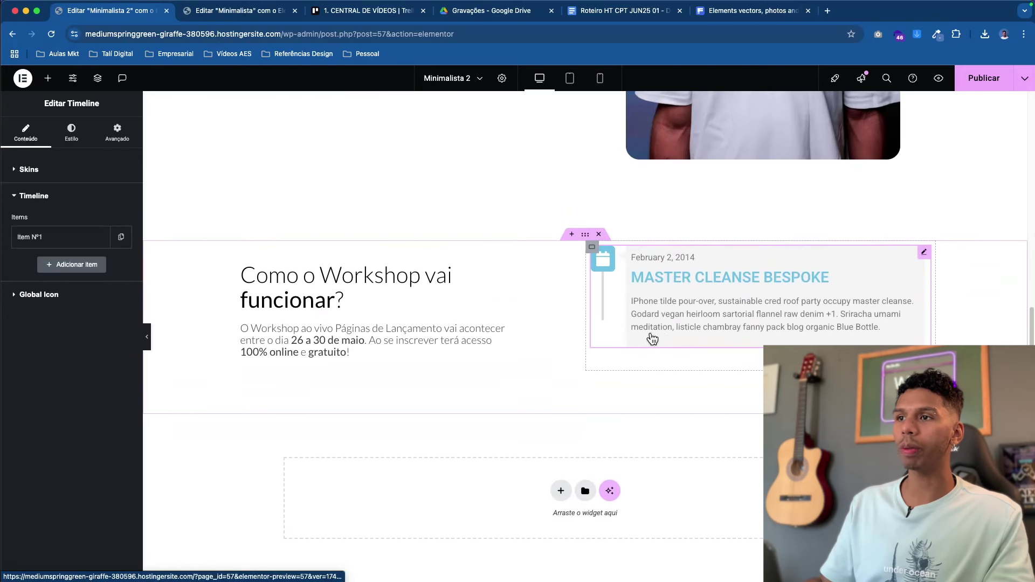
# - Set the first item's date to 'Dia 02 - 28' and clear its description text
pyautogui.click(32, 239)
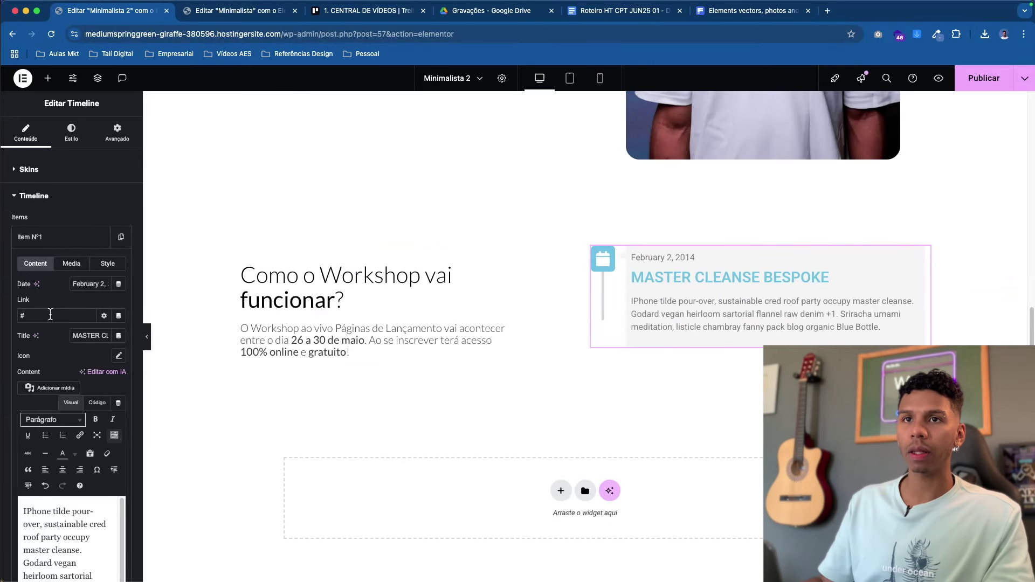
pyautogui.scroll(-3, 54, 321)
pyautogui.scroll(1, 47, 201)
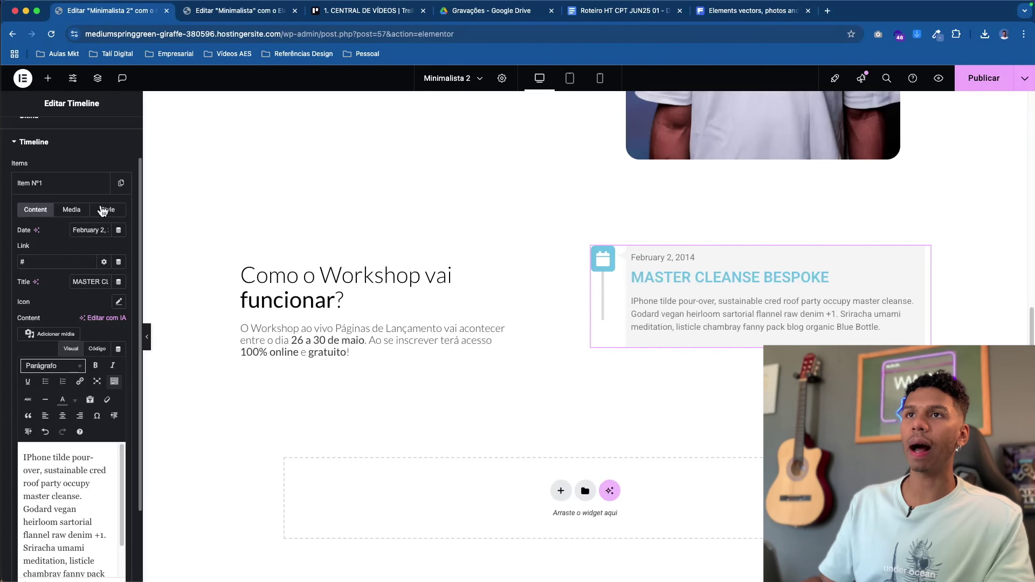
pyautogui.click(260, 15)
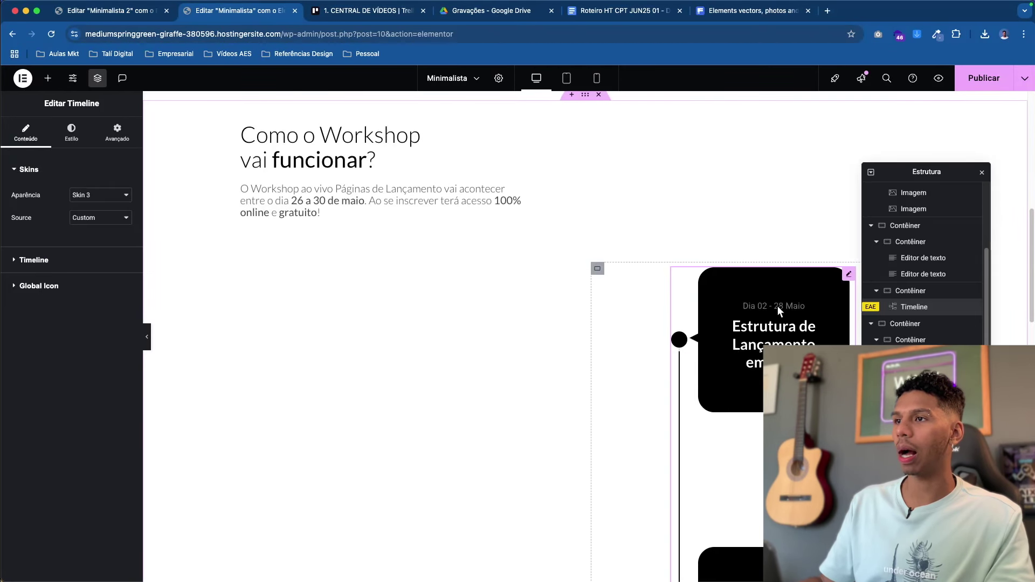
pyautogui.click(86, 13)
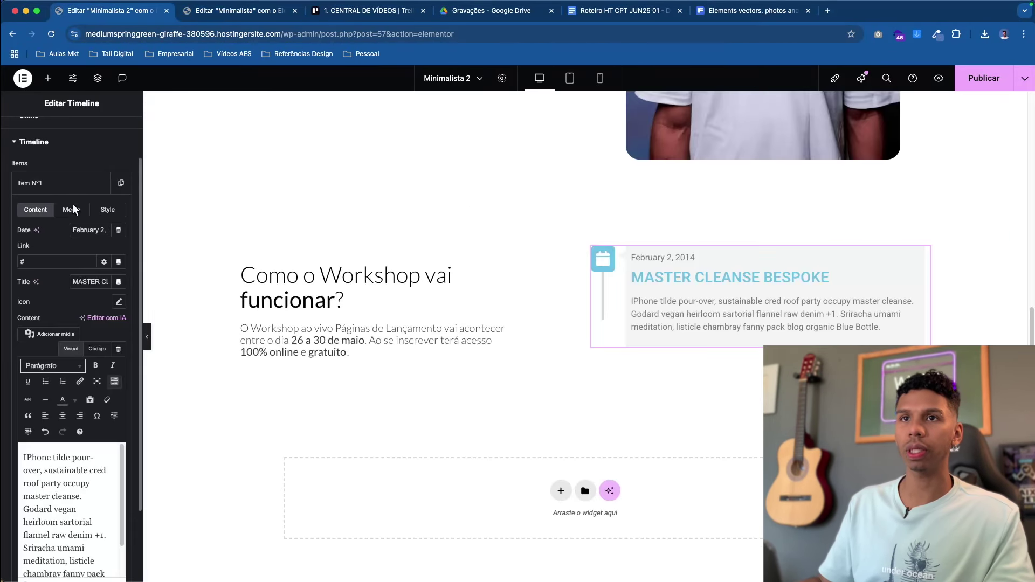
pyautogui.write('Dia 02 - 28')
pyautogui.scroll(-3, 76, 439)
pyautogui.tripleClick(74, 443)
pyautogui.press('BackSpace')
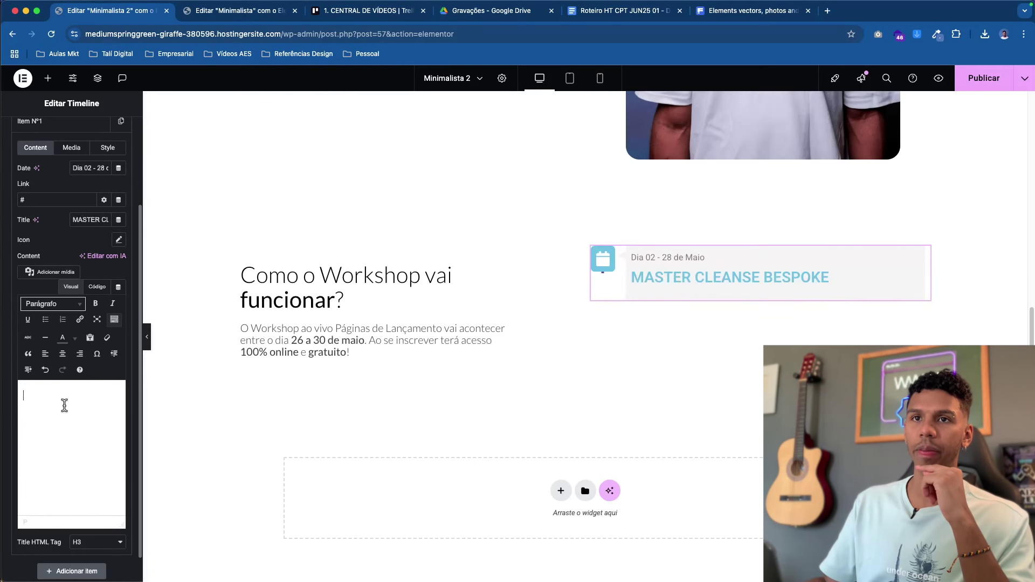
# - Retitle the first timeline item 'Estrutura de Lançamento em 1 dia'
pyautogui.click(207, 11)
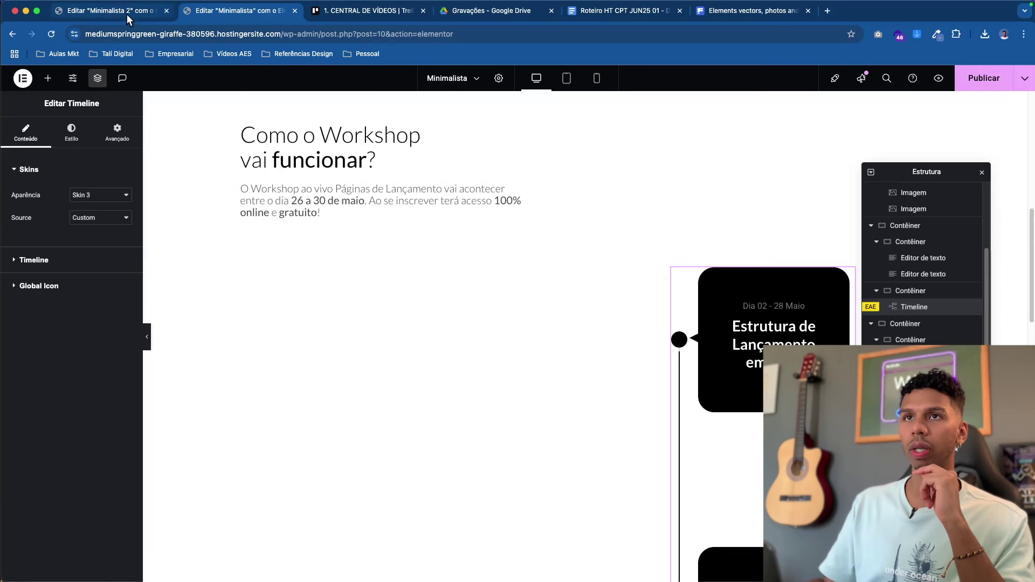
pyautogui.click(129, 11)
pyautogui.tripleClick(87, 221)
pyautogui.write('Estr')
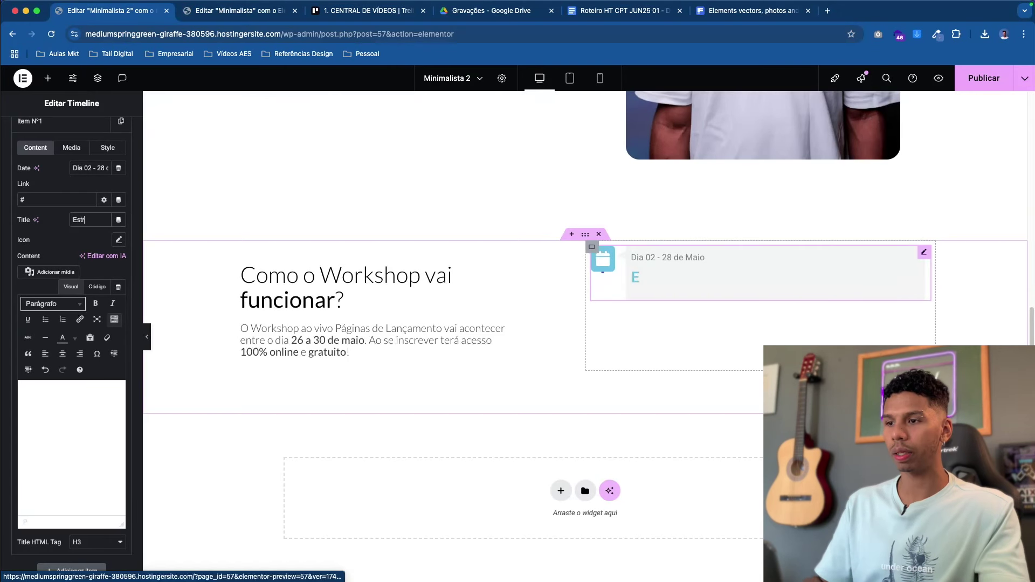
pyautogui.write('utura de Lan')
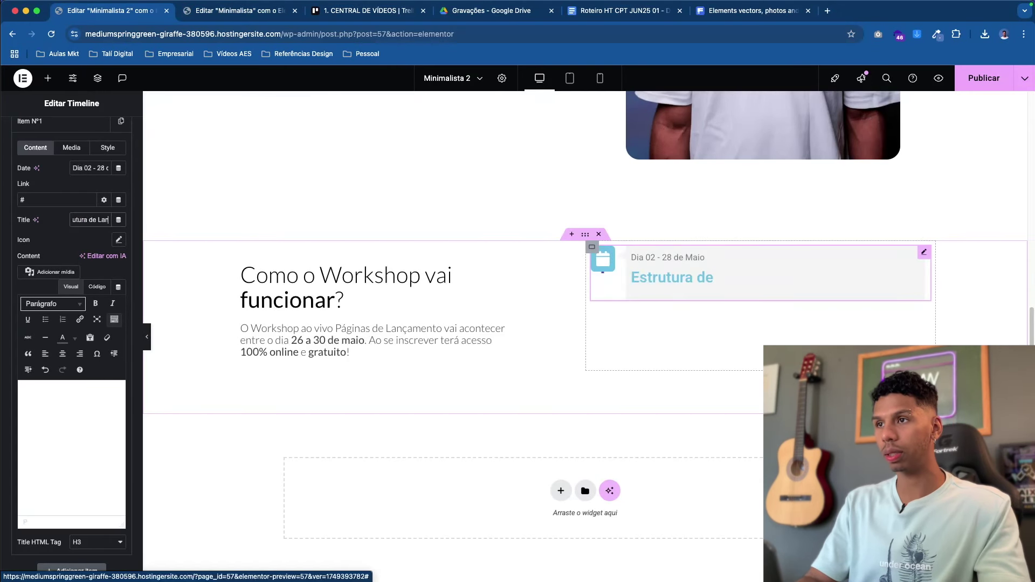
pyautogui.write('çamento em 1 dia')
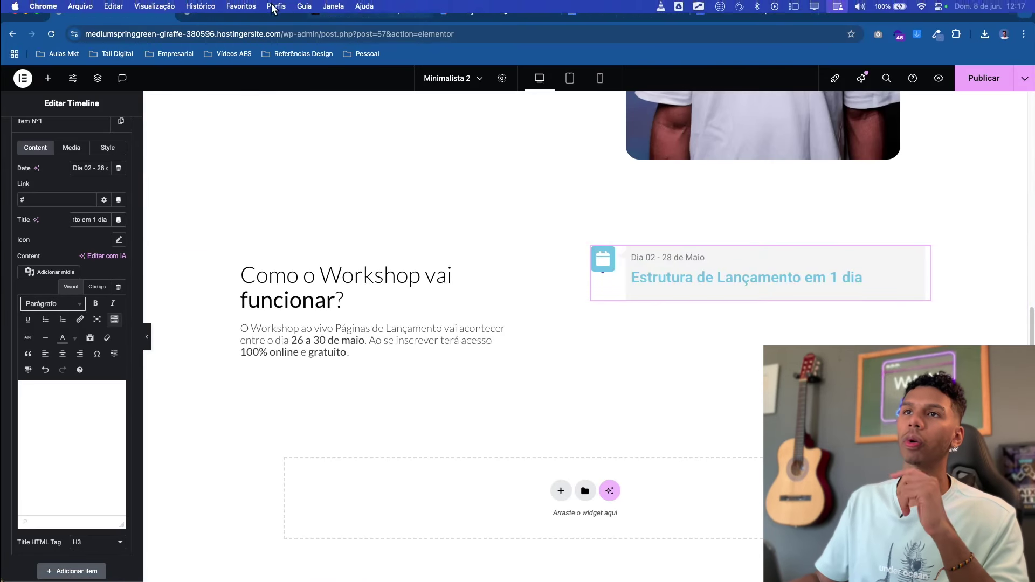
# - Review the Minimalista page's black-card reference timeline, then return to the Minimalista 2 editor
pyautogui.click(229, 19)
pyautogui.scroll(-3, 765, 282)
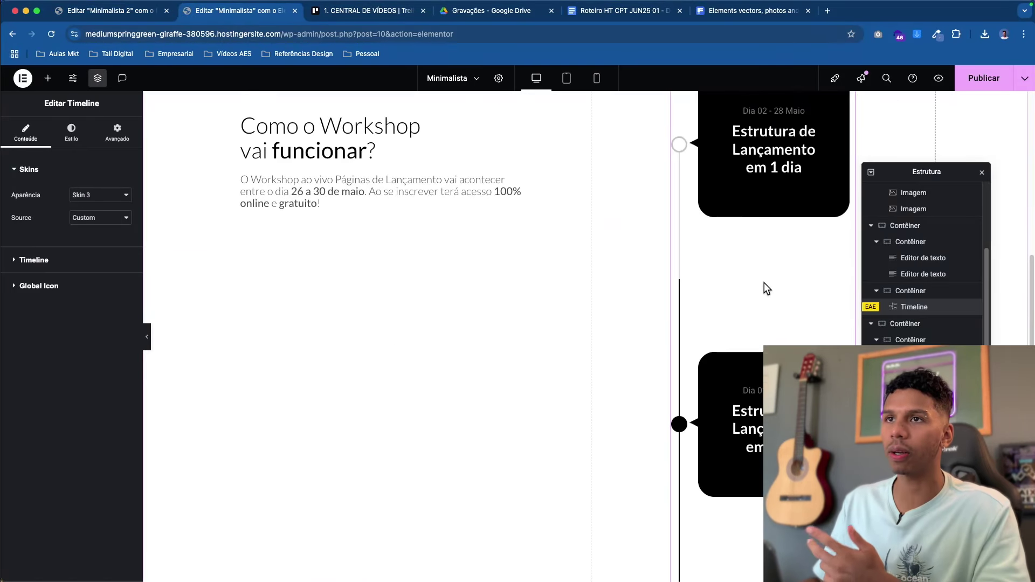
pyautogui.scroll(7, 761, 282)
pyautogui.scroll(-5, 766, 278)
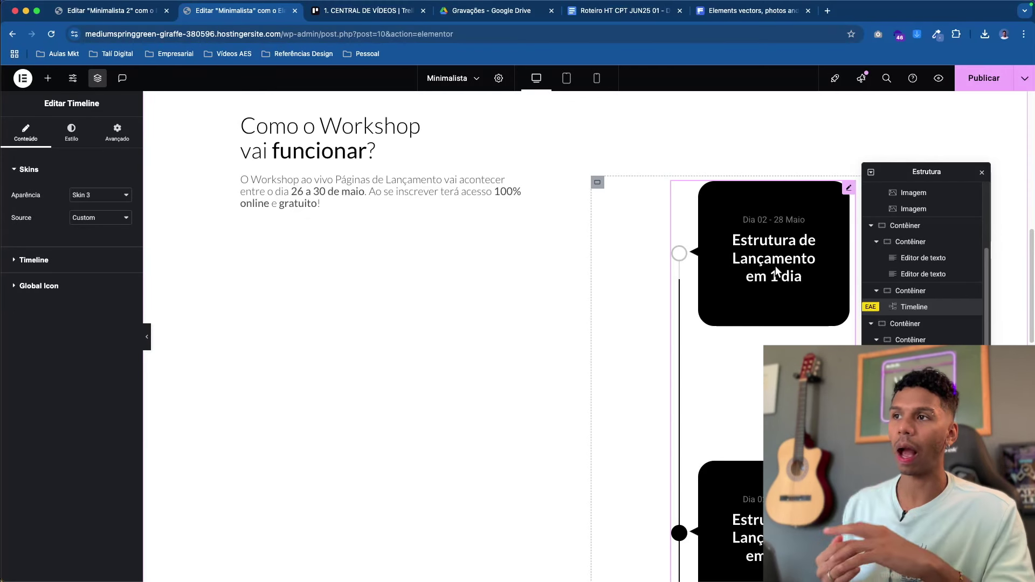
pyautogui.scroll(3, 761, 281)
pyautogui.scroll(6, 761, 280)
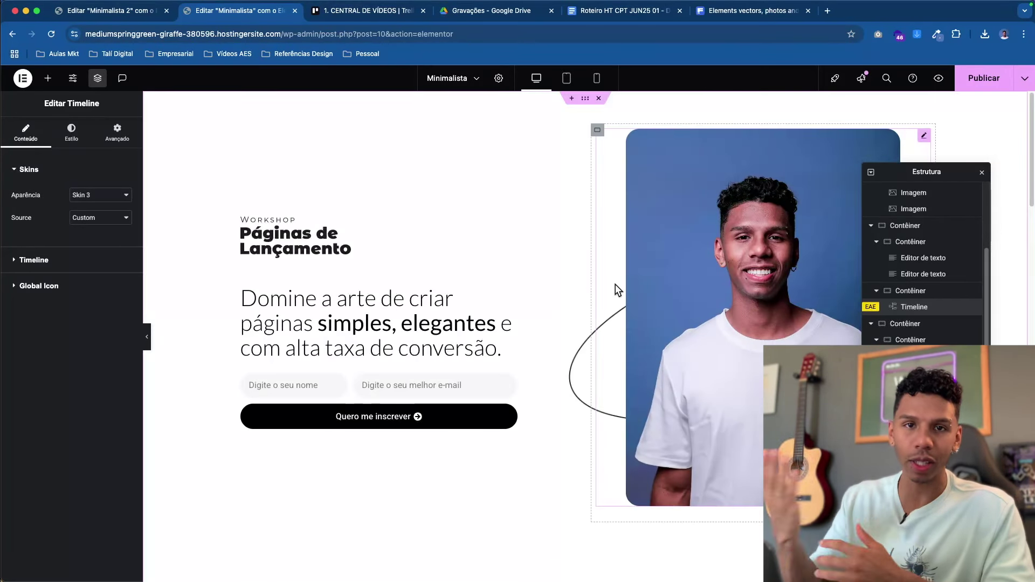
pyautogui.scroll(-3, 627, 270)
pyautogui.scroll(2, 501, 283)
pyautogui.scroll(1, 531, 294)
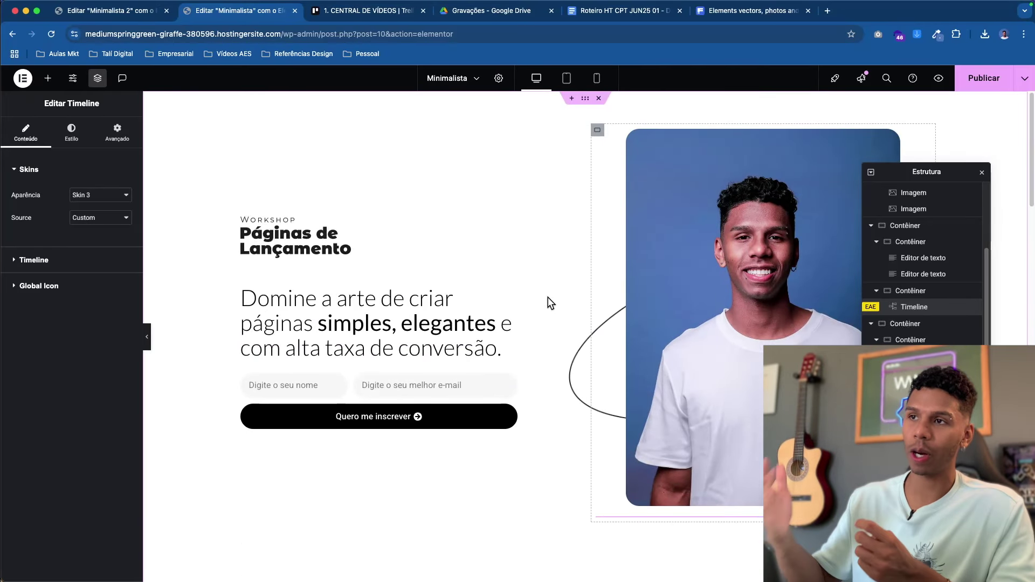
pyautogui.scroll(-10, 553, 306)
pyautogui.scroll(-1, 763, 282)
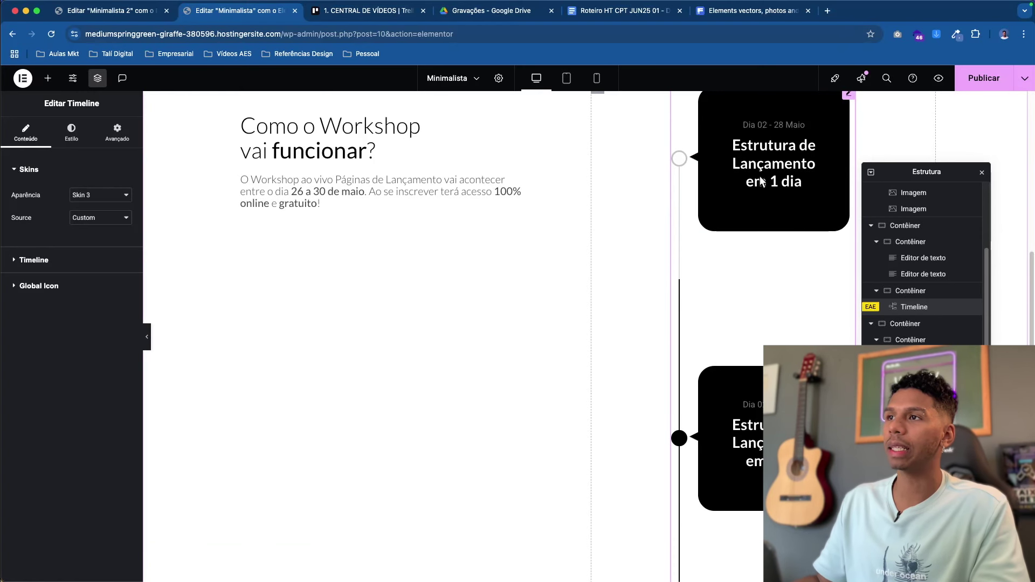
pyautogui.scroll(1, 796, 286)
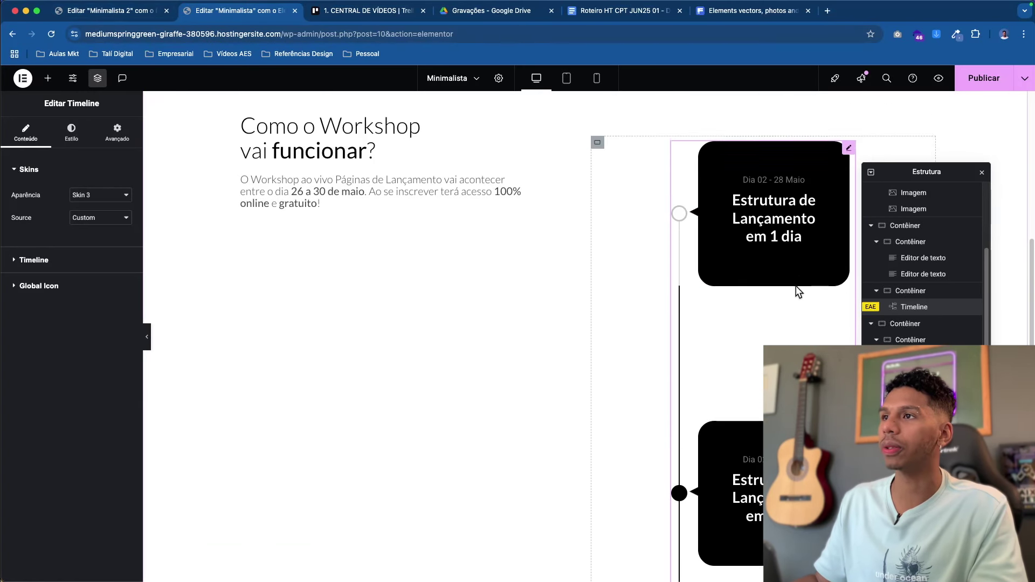
pyautogui.hotkey('ctrl', 'shift', 'Tab')
pyautogui.scroll(2, 658, 210)
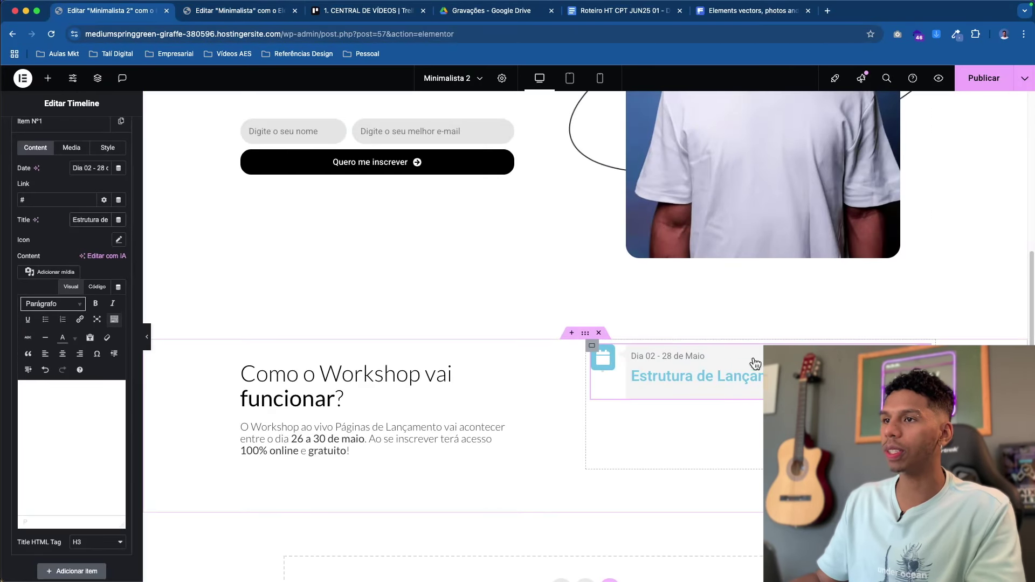
pyautogui.scroll(-2, 727, 365)
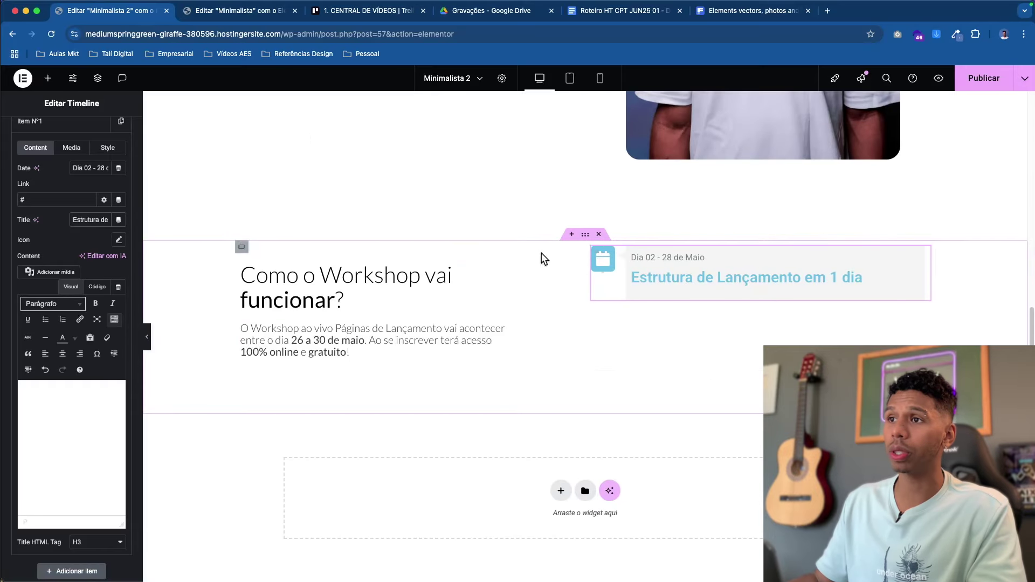
# - Remove the calendar icon from the timeline's Global Icon setting
pyautogui.scroll(4, 63, 289)
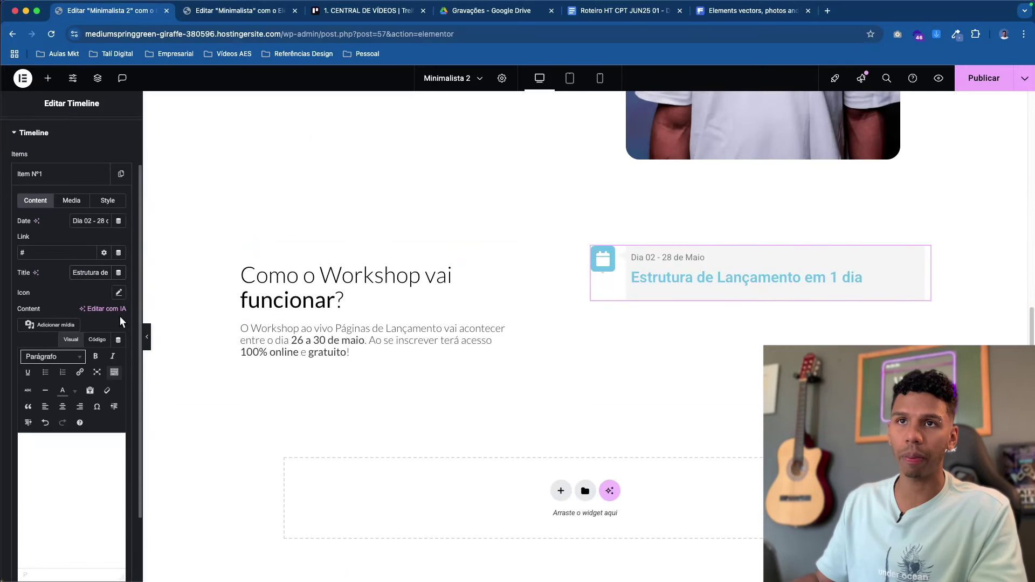
pyautogui.click(76, 264)
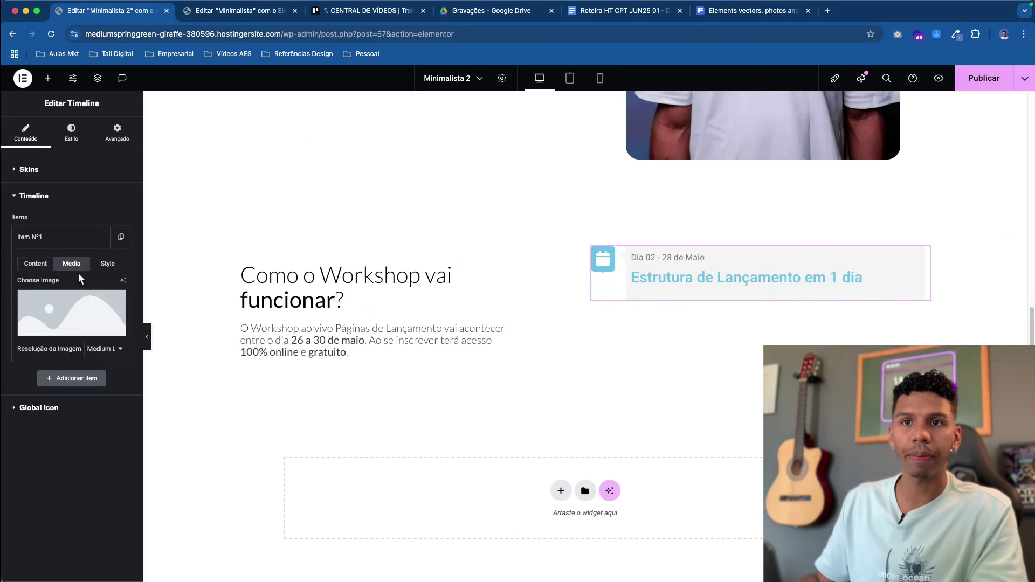
pyautogui.click(108, 264)
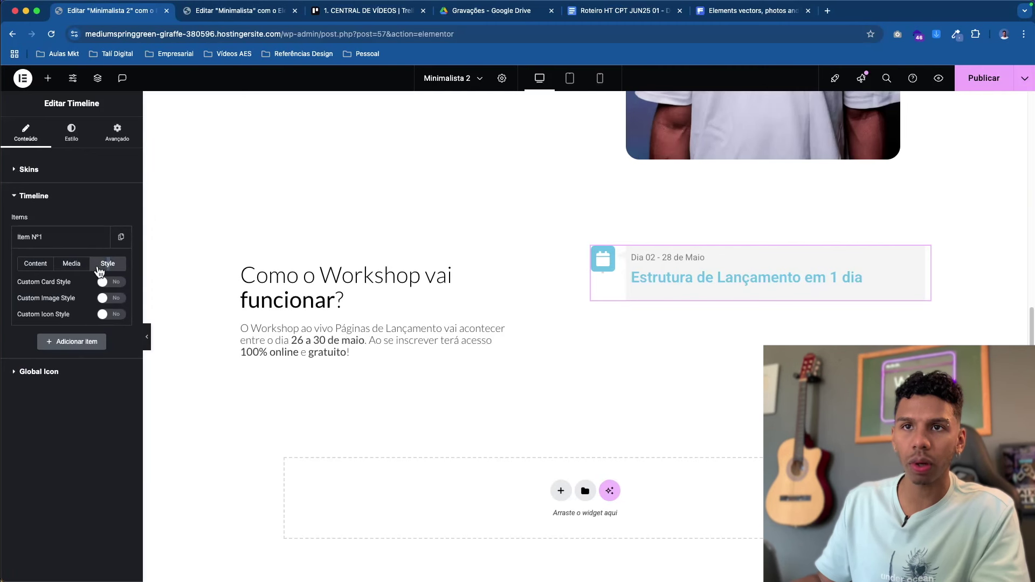
pyautogui.click(37, 375)
pyautogui.moveTo(124, 315)
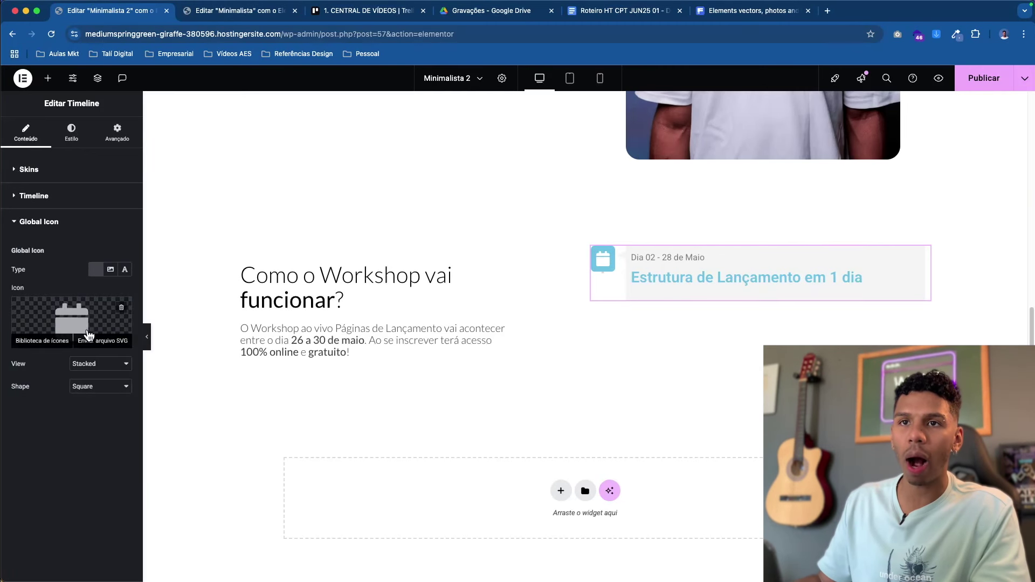
pyautogui.click(121, 311)
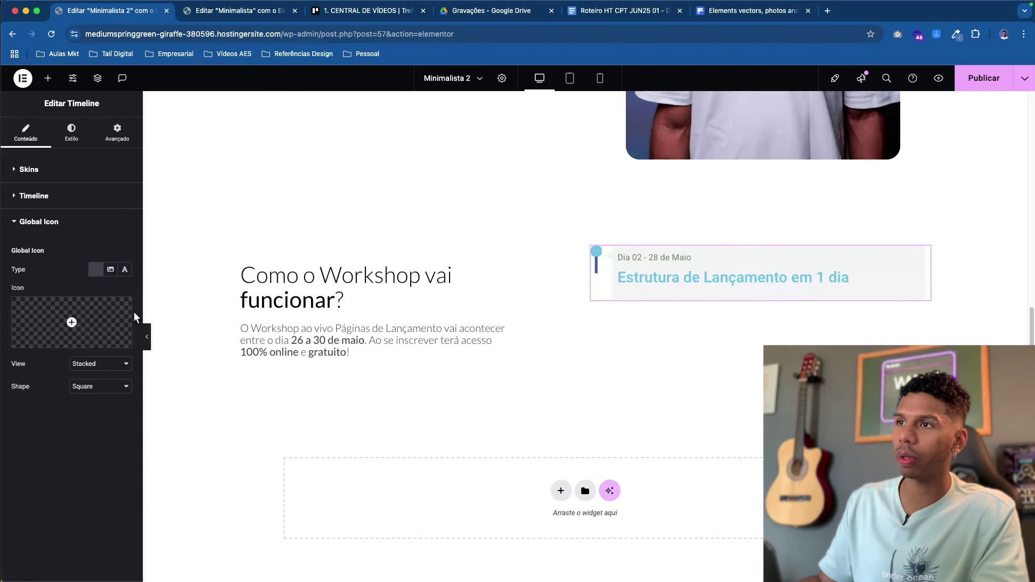
# - Keep the icon view Stacked, set its shape to Circle, and publish
pyautogui.click(91, 364)
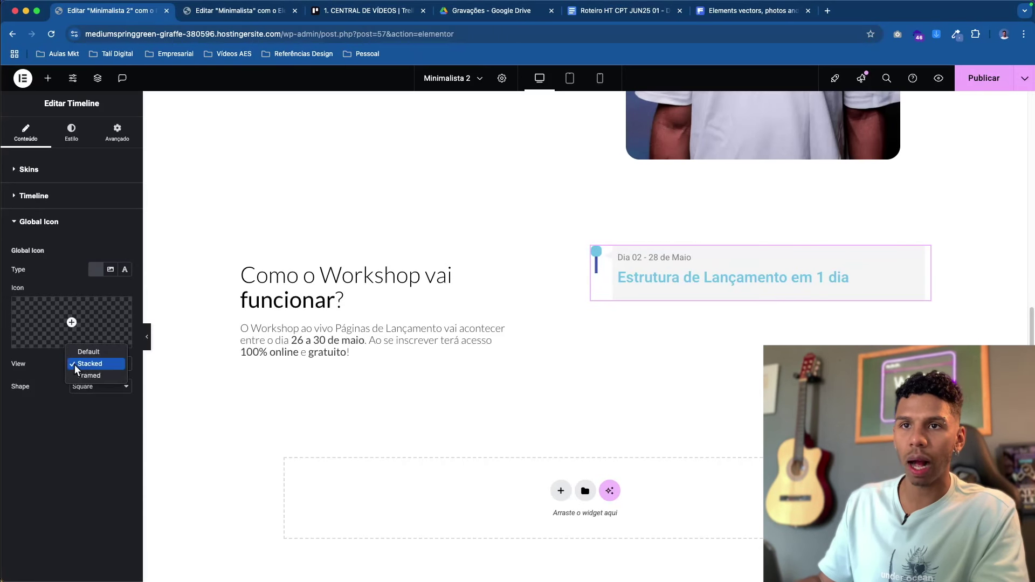
pyautogui.click(76, 364)
pyautogui.click(99, 367)
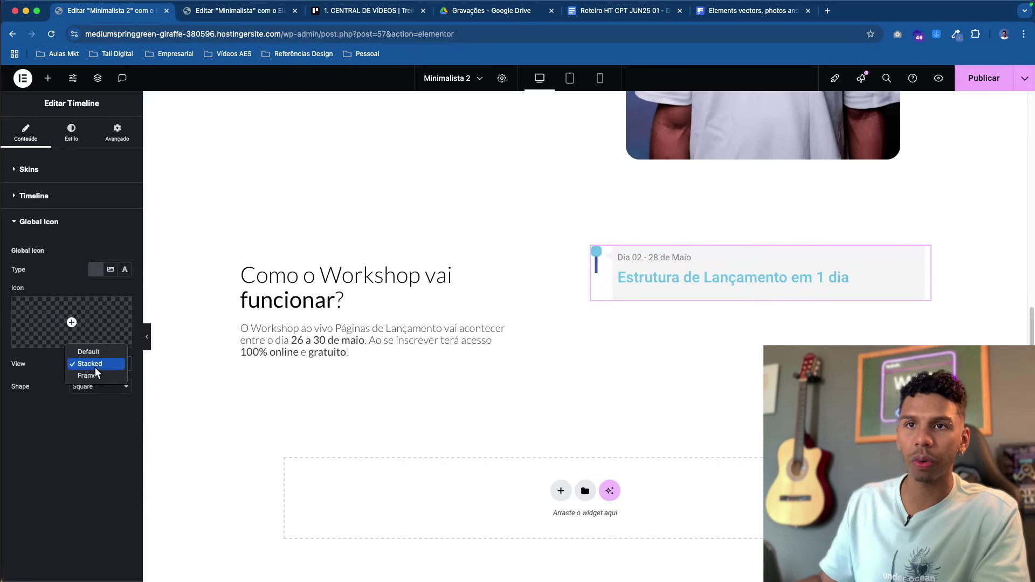
pyautogui.click(104, 367)
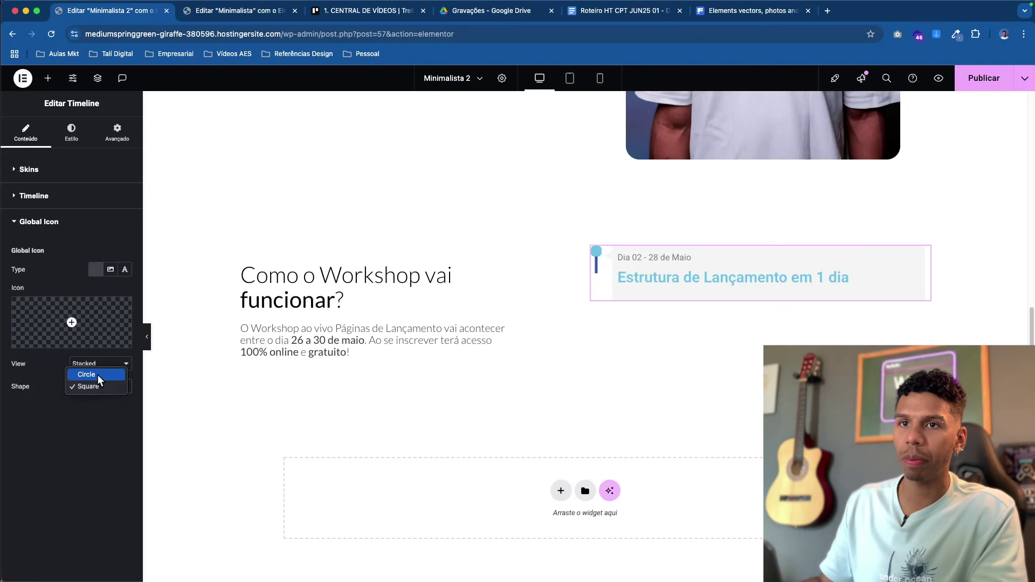
pyautogui.click(98, 374)
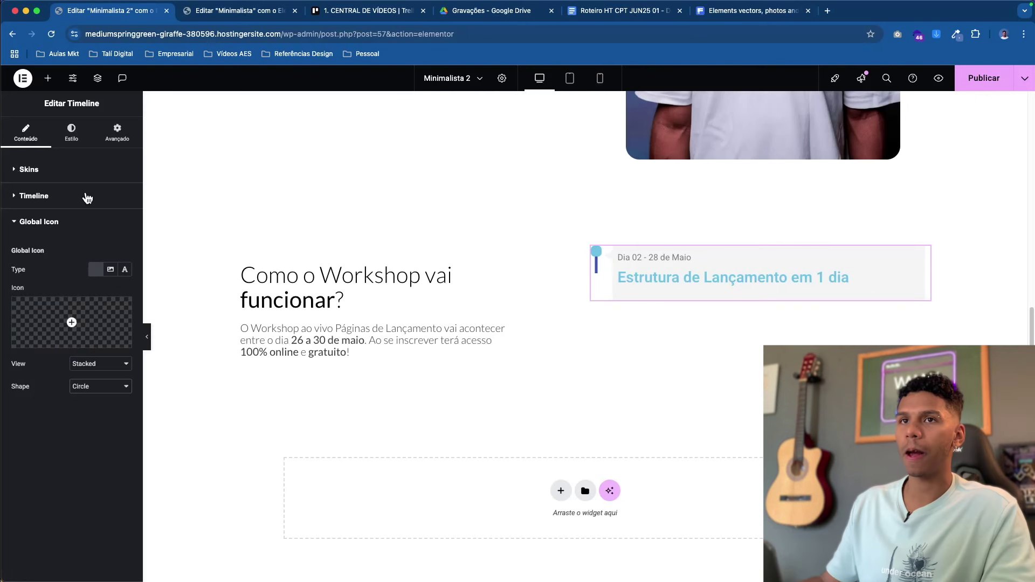
pyautogui.click(983, 78)
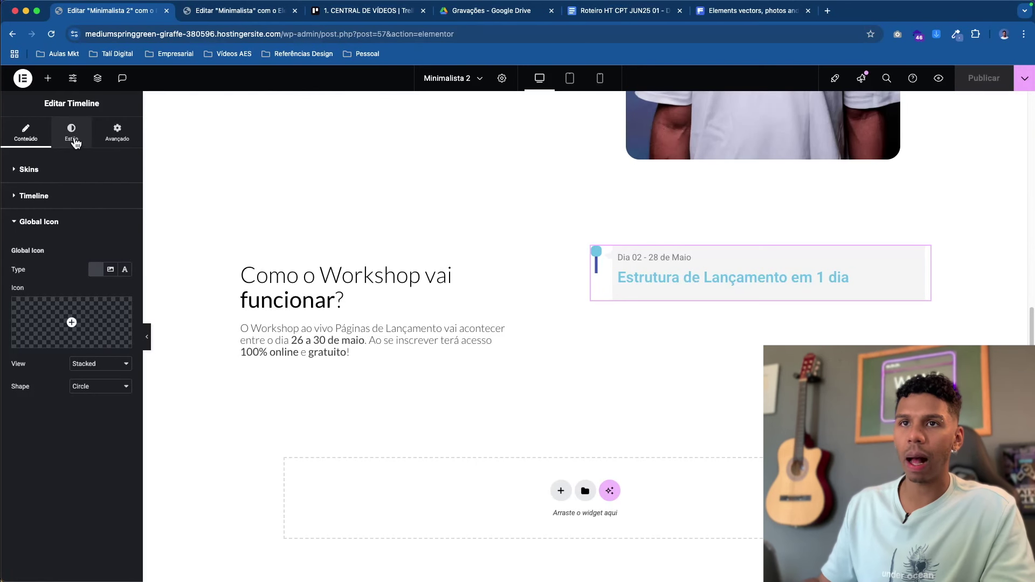
# - Add a second timeline entry by duplicating Item Nº1
pyautogui.click(74, 142)
pyautogui.moveTo(56, 263); pyautogui.dragTo(78, 264)
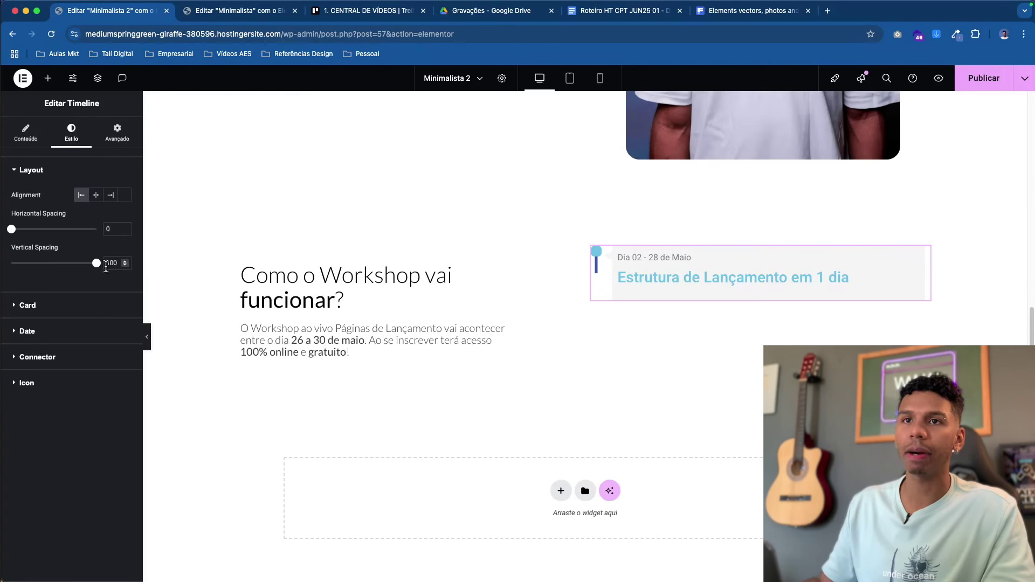
pyautogui.click(27, 133)
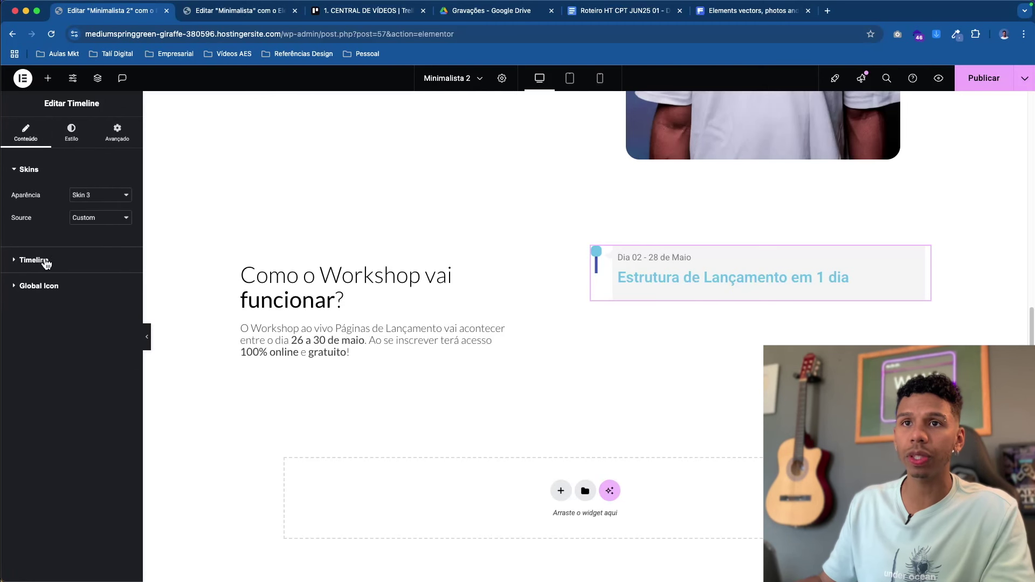
pyautogui.click(47, 263)
pyautogui.click(119, 239)
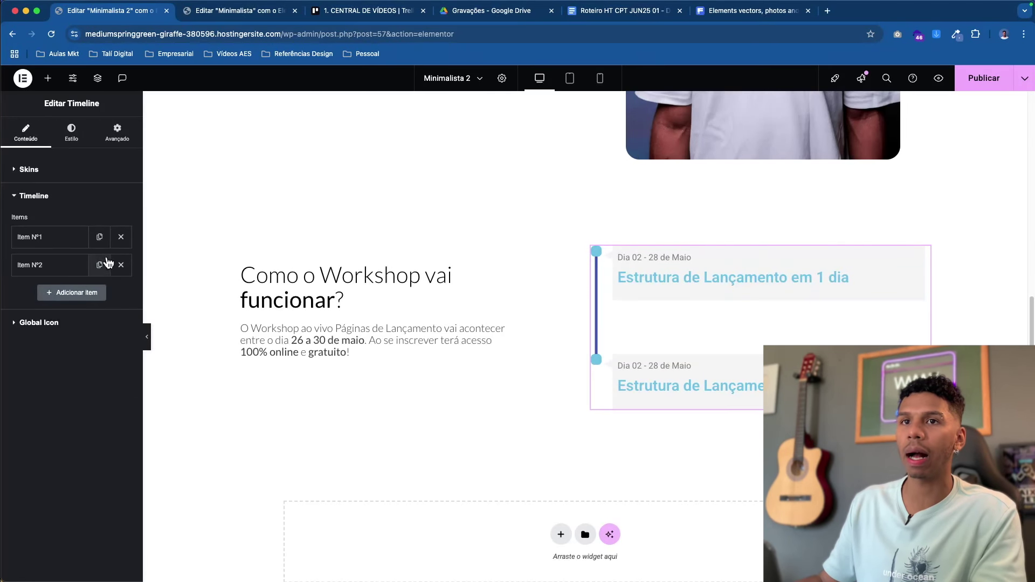
# - Set the timeline's Vertical Spacing in Estilo > Layout to 300
pyautogui.click(70, 134)
pyautogui.moveTo(90, 263); pyautogui.dragTo(112, 261)
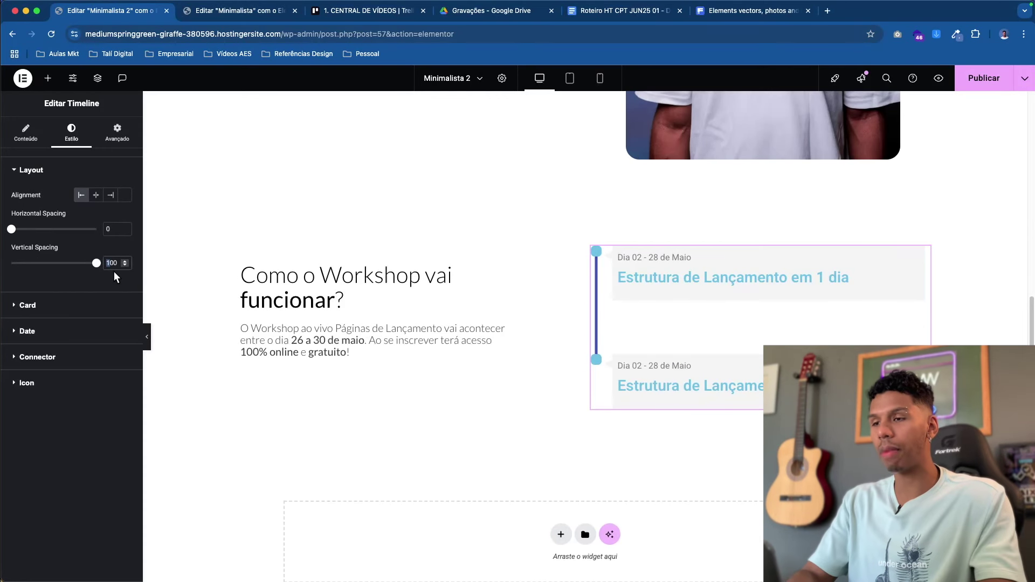
pyautogui.write('30')
pyautogui.press('BackSpace')
pyautogui.scroll(-3, 691, 380)
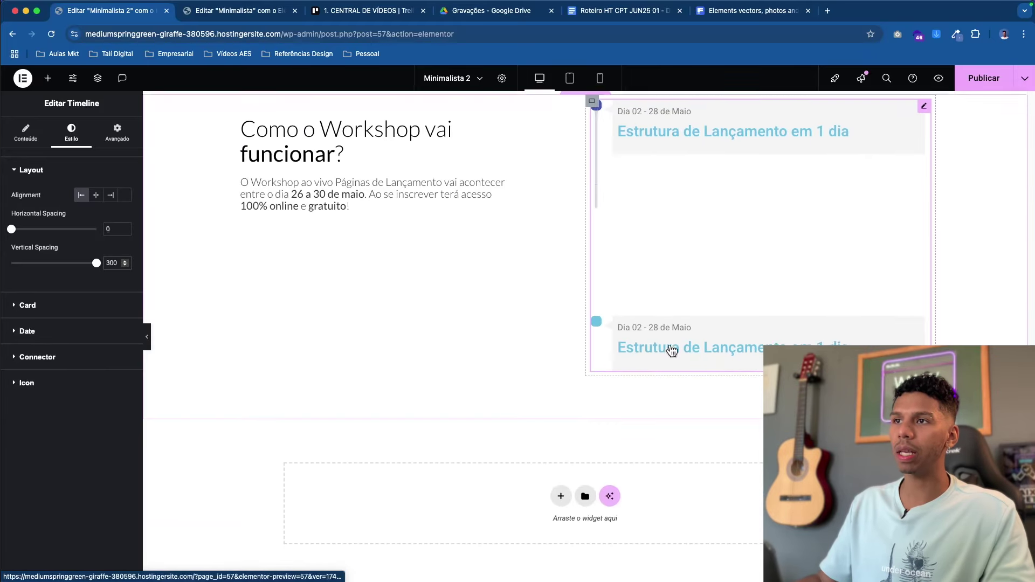
pyautogui.scroll(3, 670, 354)
pyautogui.scroll(-3, 705, 388)
pyautogui.scroll(3, 663, 293)
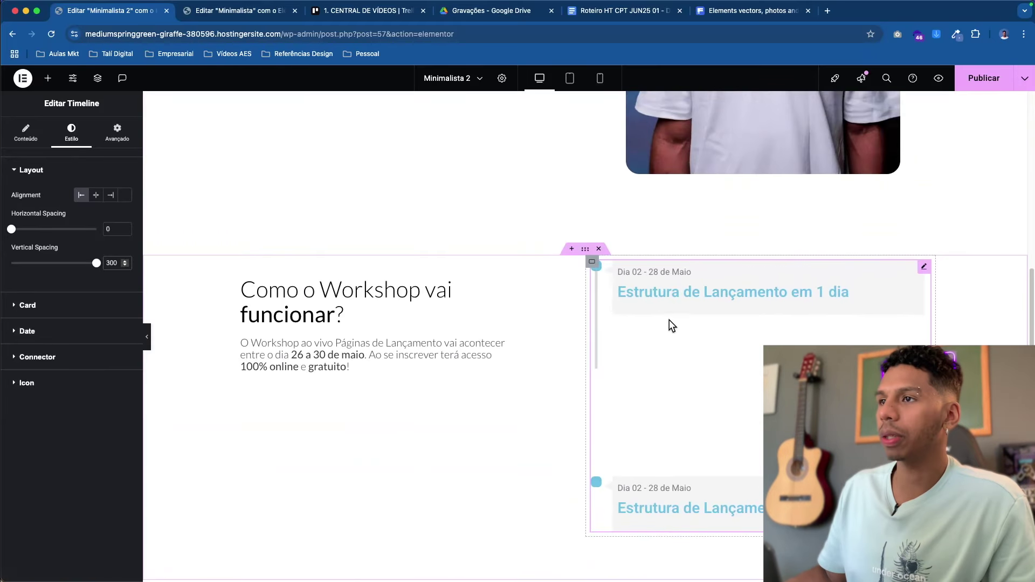
pyautogui.scroll(-2, 679, 345)
pyautogui.scroll(-1, 674, 340)
pyautogui.scroll(2, 666, 337)
pyautogui.scroll(-2, 665, 335)
pyautogui.scroll(2, 659, 347)
pyautogui.scroll(-2, 670, 307)
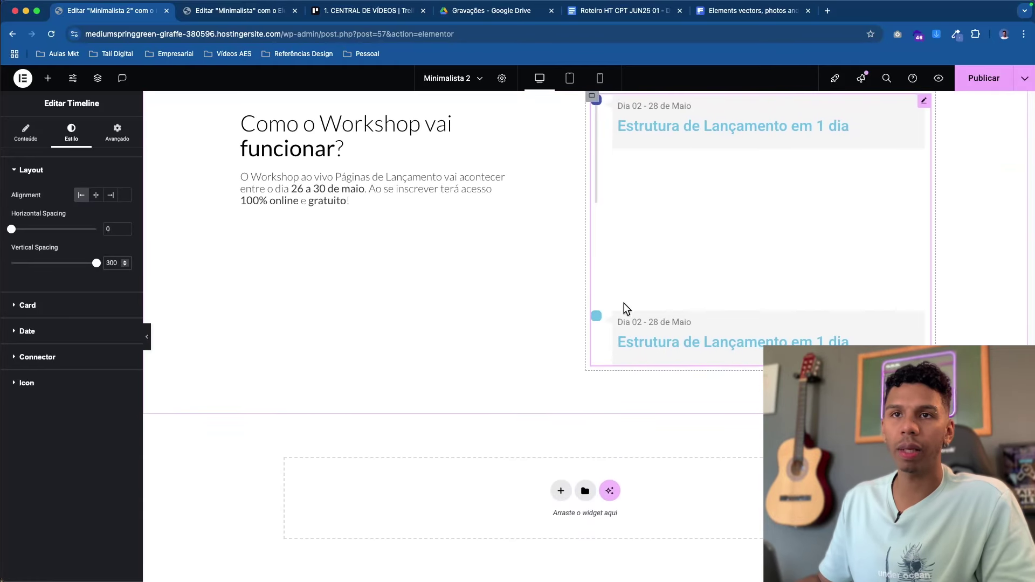
pyautogui.click(56, 300)
pyautogui.scroll(-5, 75, 302)
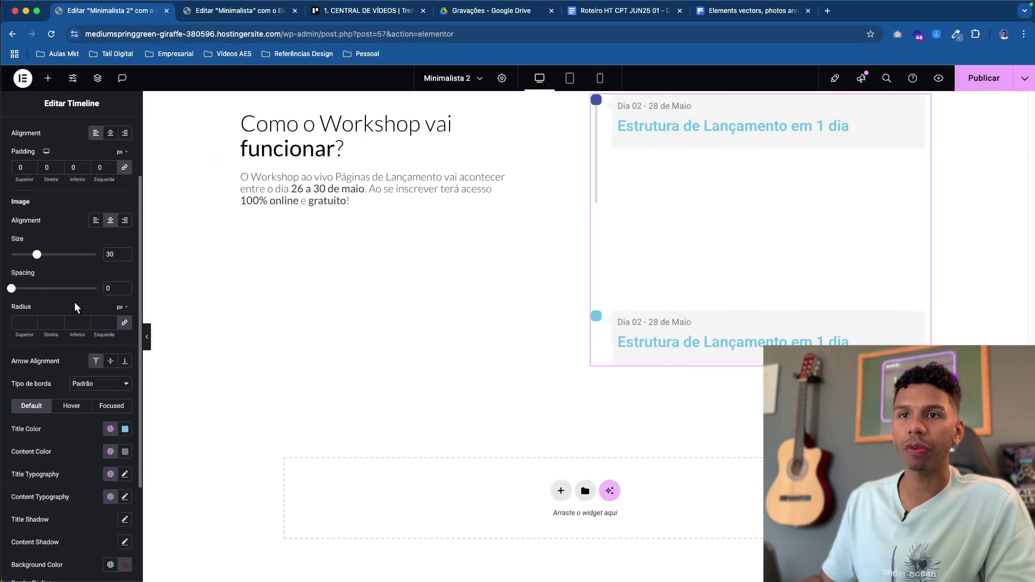
pyautogui.scroll(2, 761, 327)
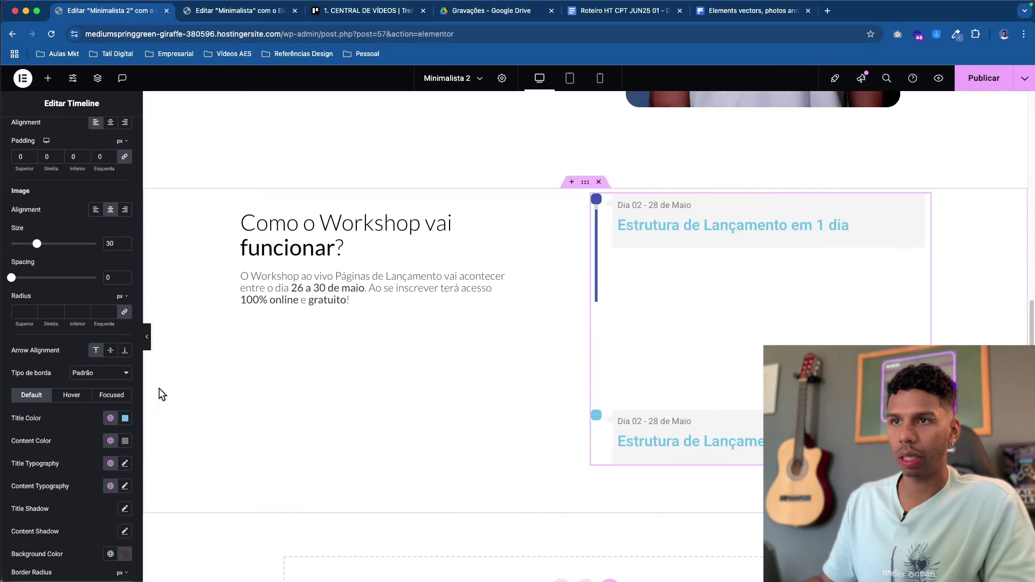
pyautogui.click(111, 419)
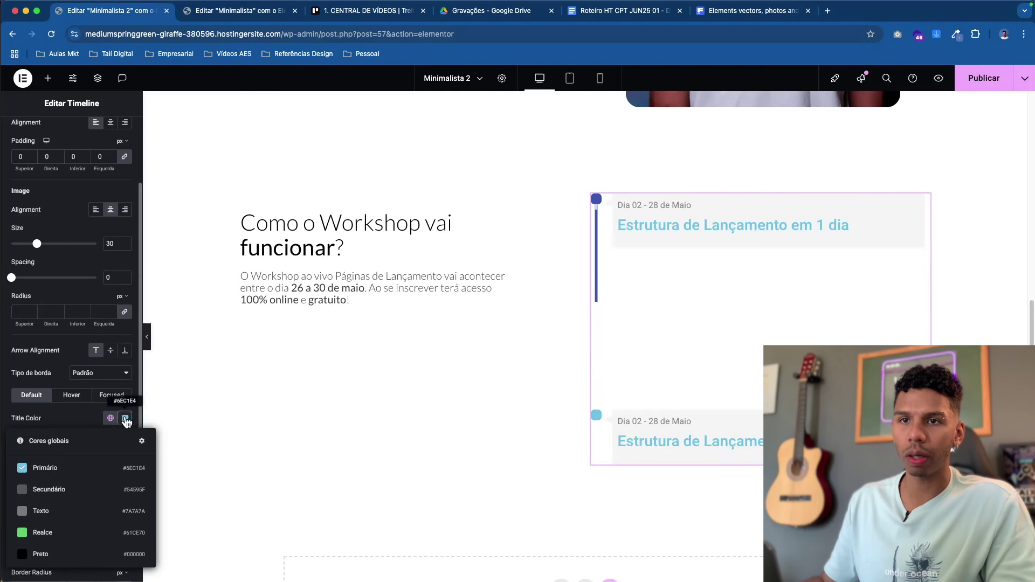
pyautogui.click(124, 419)
pyautogui.click(41, 371)
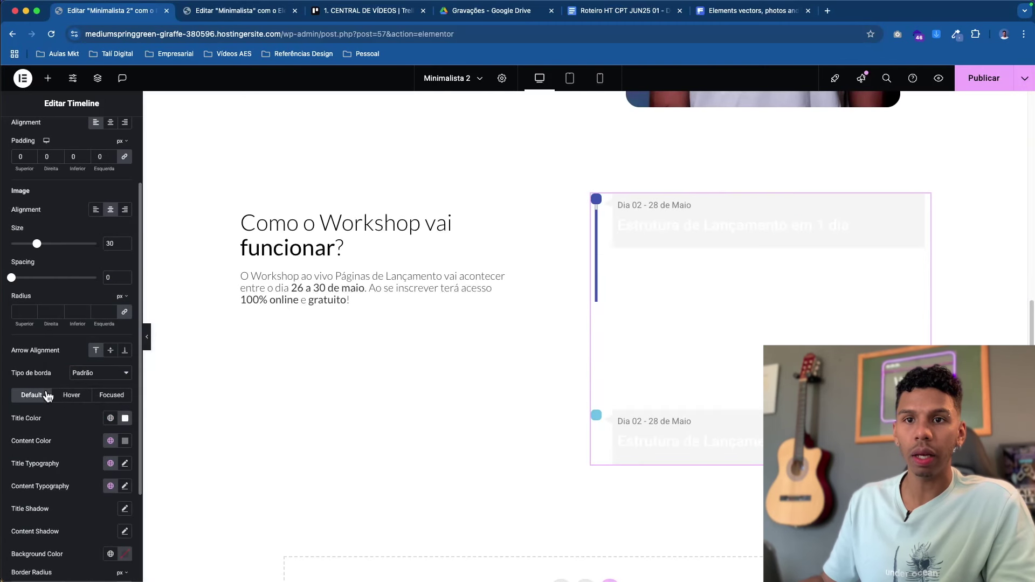
pyautogui.scroll(-3, 64, 429)
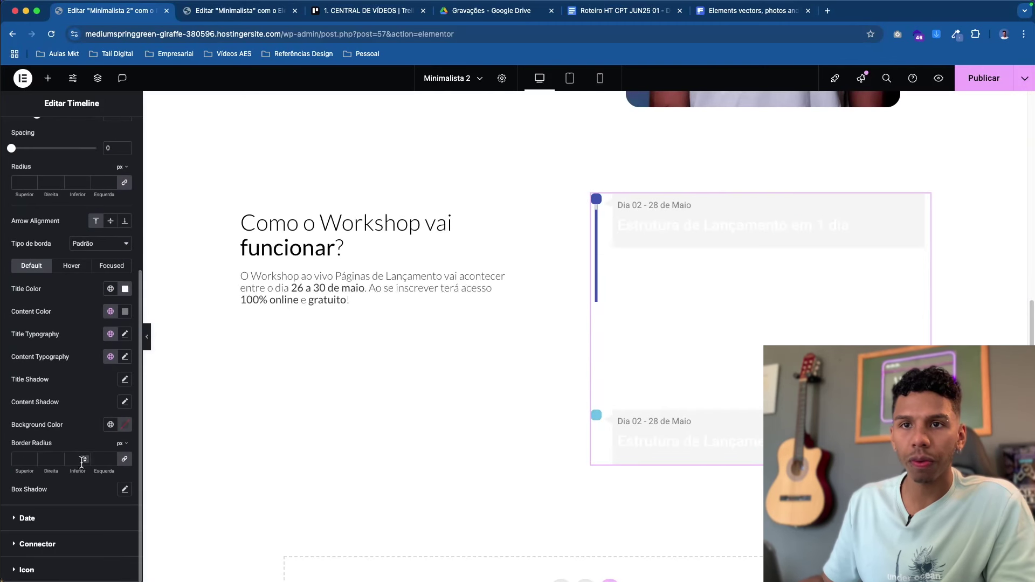
pyautogui.click(110, 425)
pyautogui.click(39, 558)
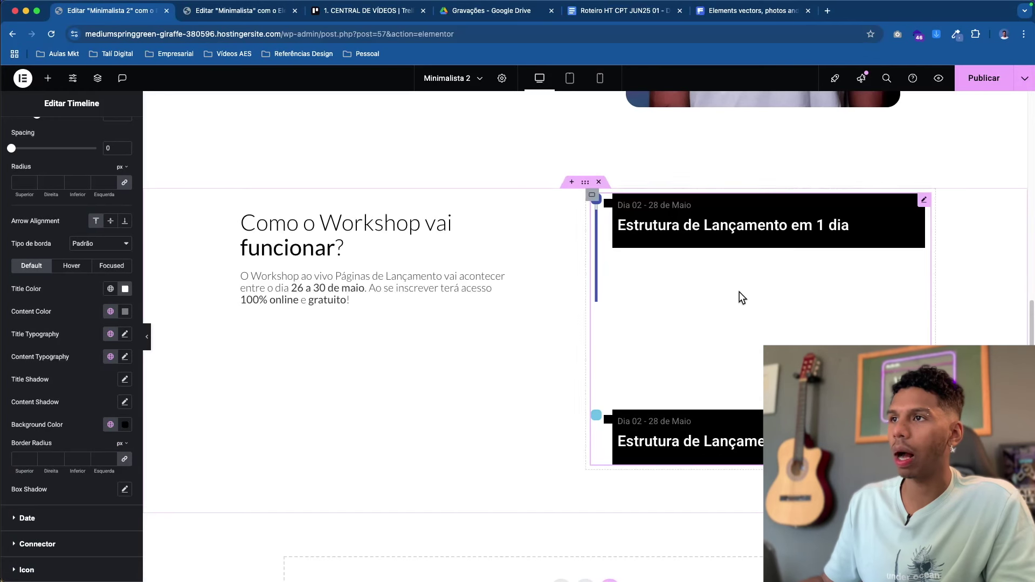
pyautogui.scroll(1, 631, 293)
pyautogui.scroll(1, 114, 273)
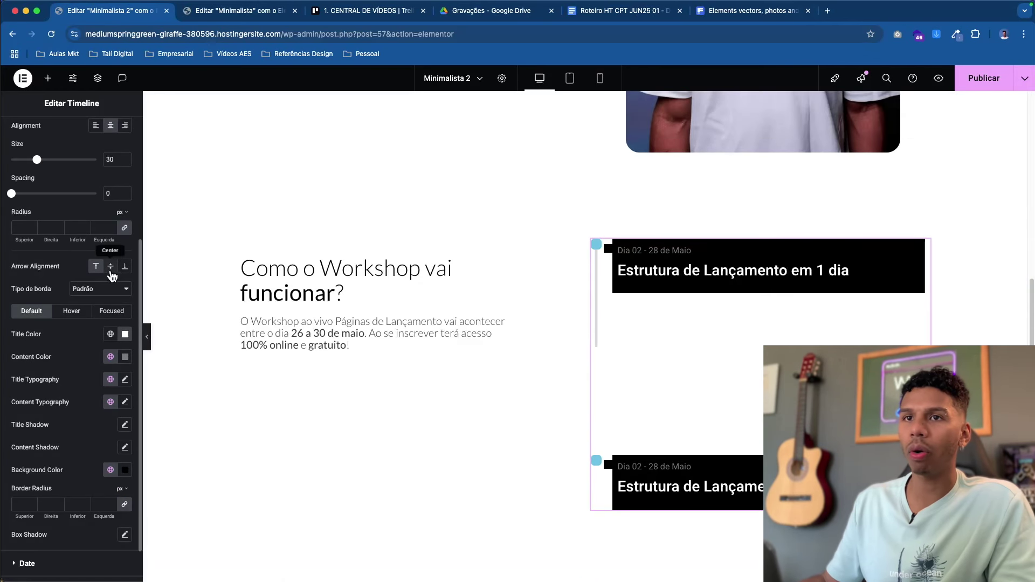
pyautogui.click(111, 267)
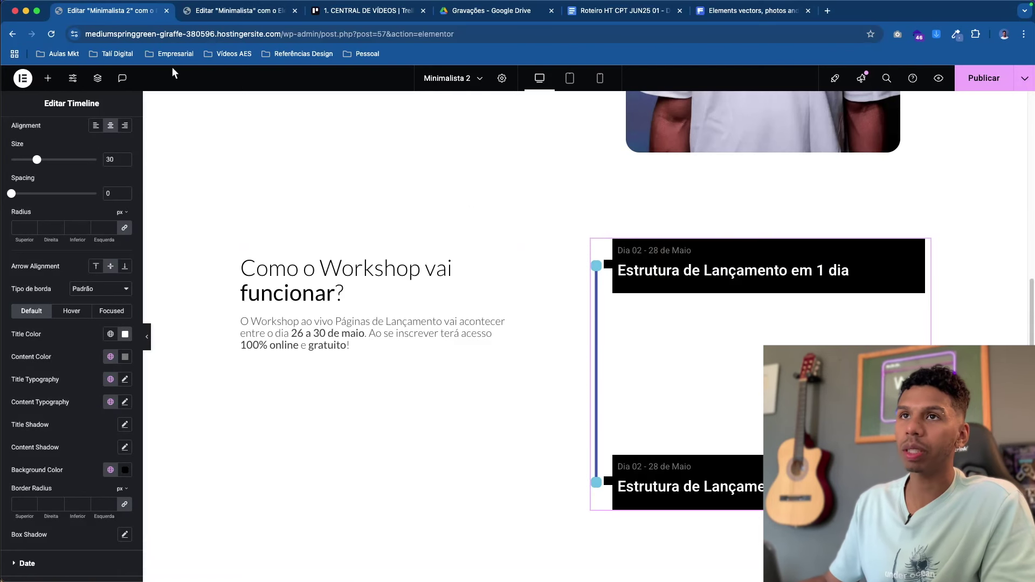
pyautogui.click(244, 12)
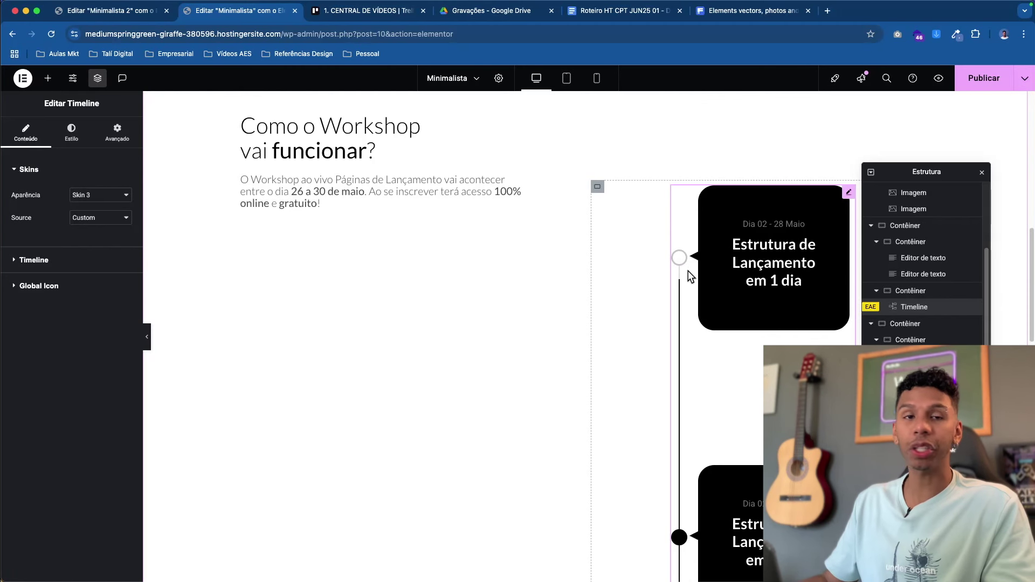
pyautogui.press('super+shift+a')
pyautogui.moveTo(693, 247); pyautogui.dragTo(696, 267)
pyautogui.press('Escape')
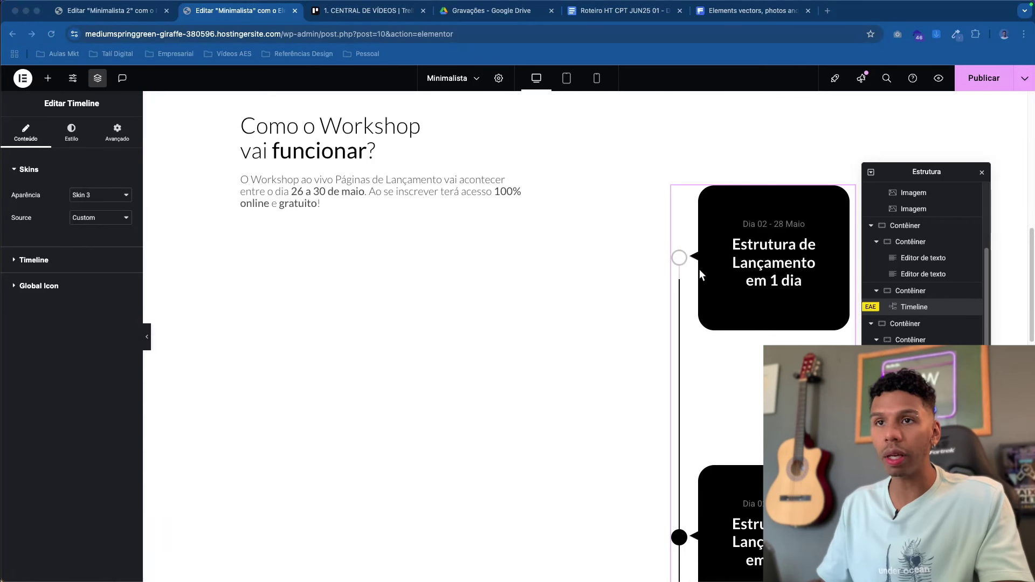
pyautogui.click(123, 18)
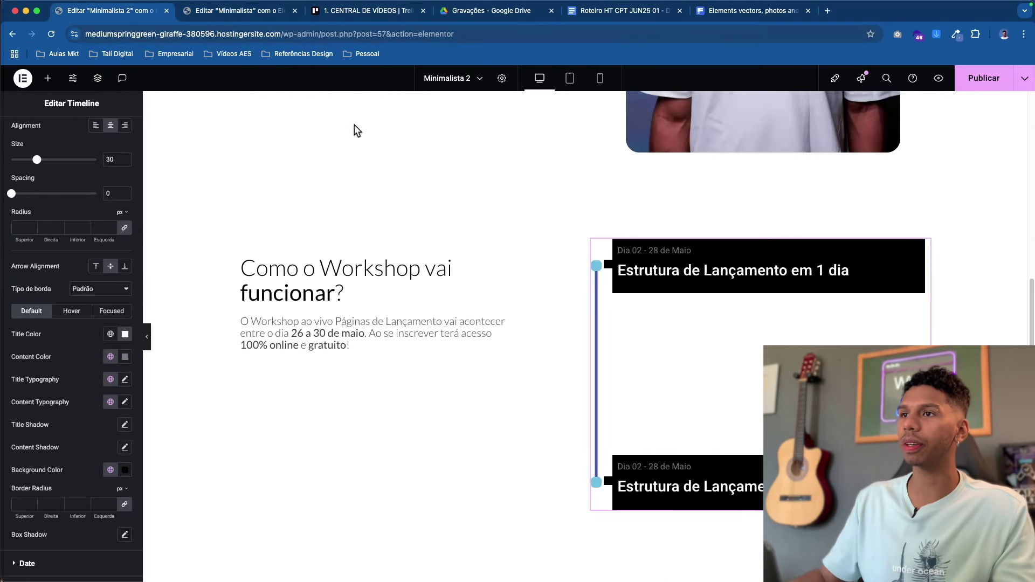
pyautogui.scroll(4, 93, 331)
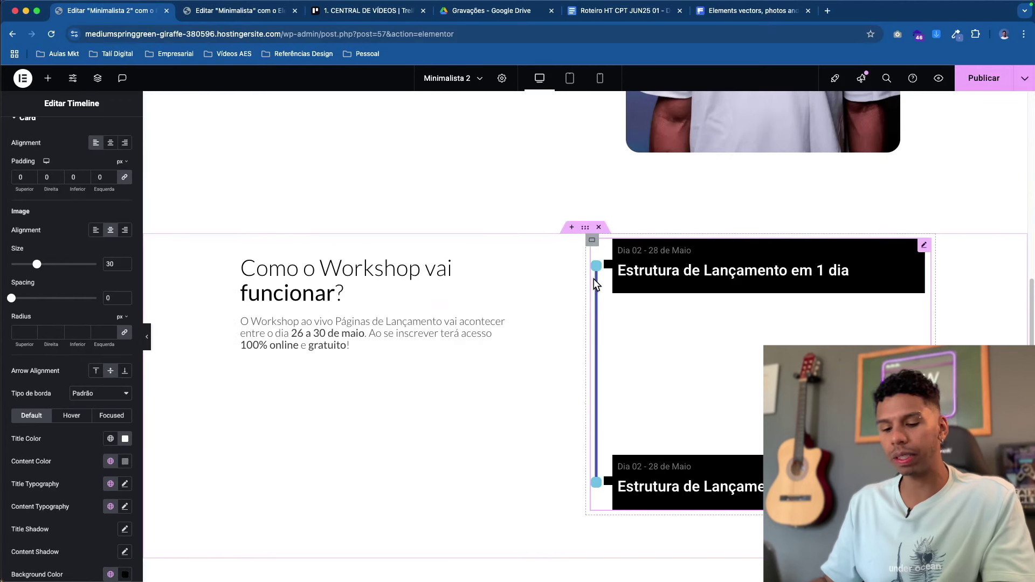
pyautogui.hotkey('ctrl', 'Tab')
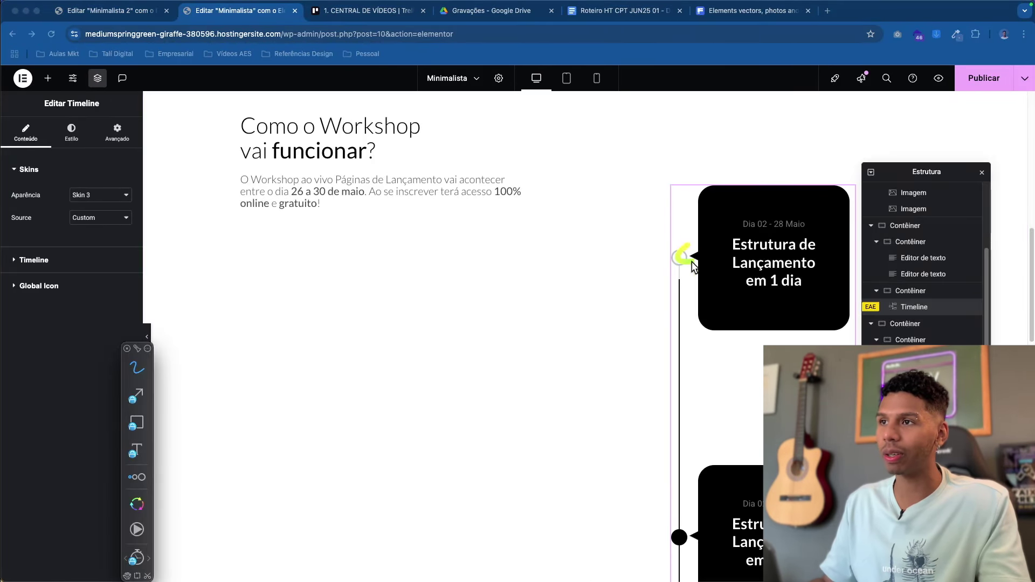
pyautogui.press('Escape')
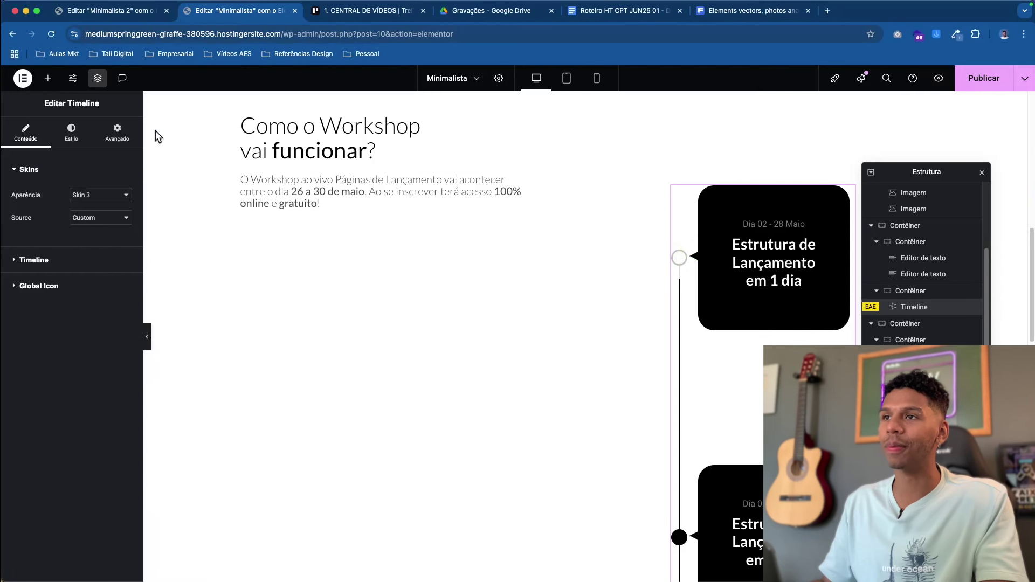
pyautogui.click(119, 12)
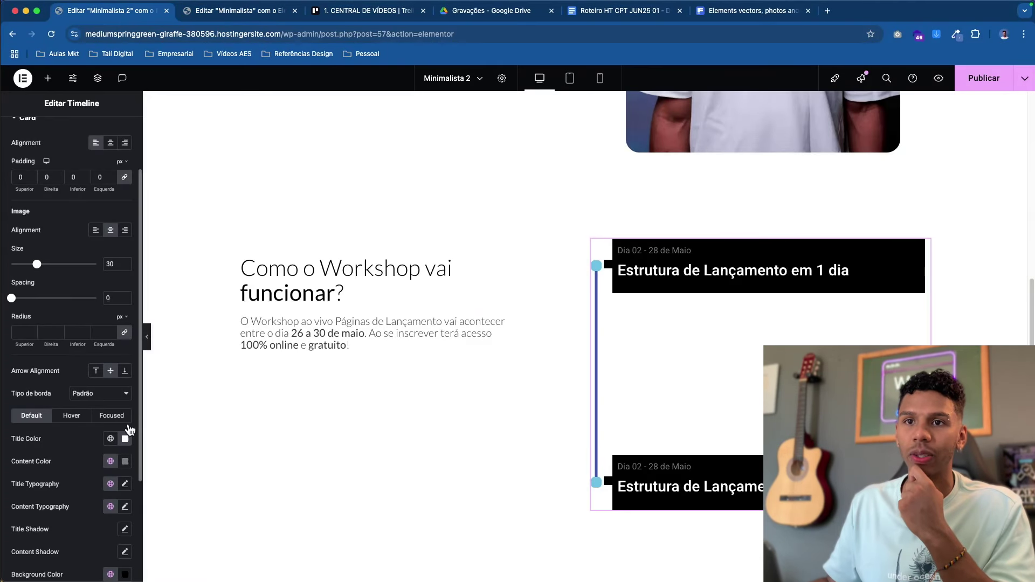
# - Centre the text inside the timeline cards
pyautogui.scroll(-4, 108, 409)
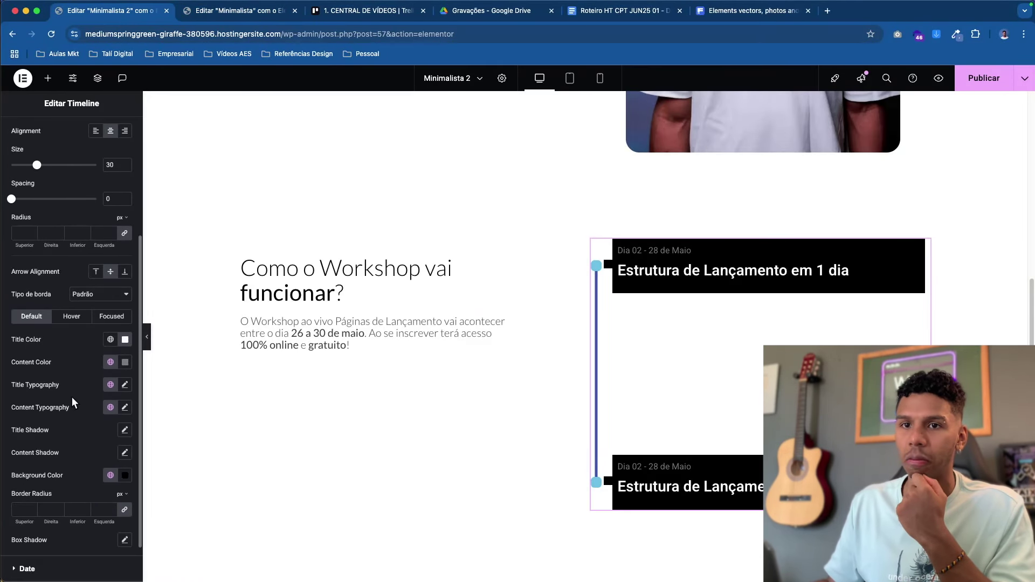
pyautogui.scroll(-2, 74, 404)
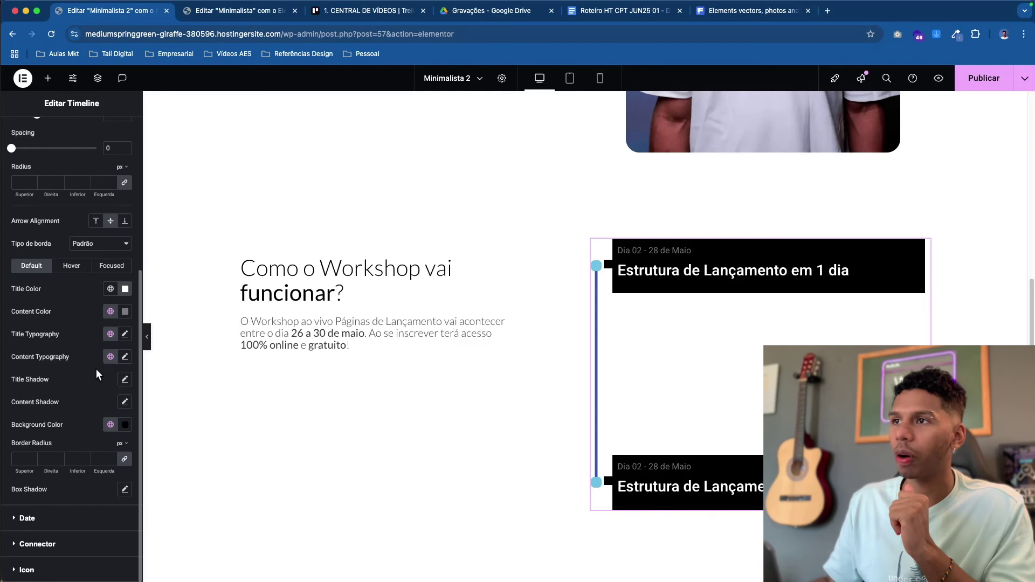
pyautogui.scroll(5, 102, 386)
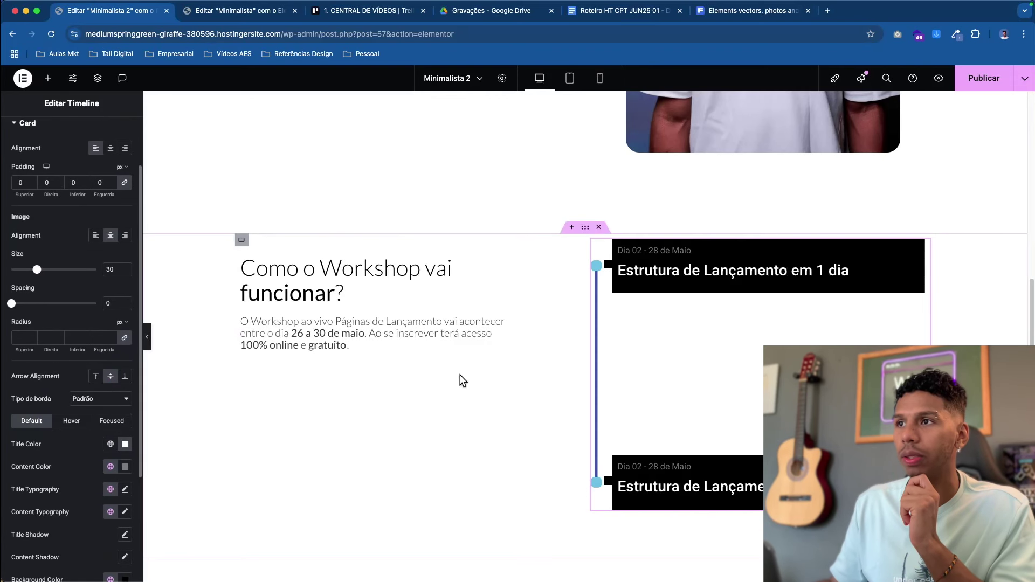
pyautogui.scroll(2, 32, 331)
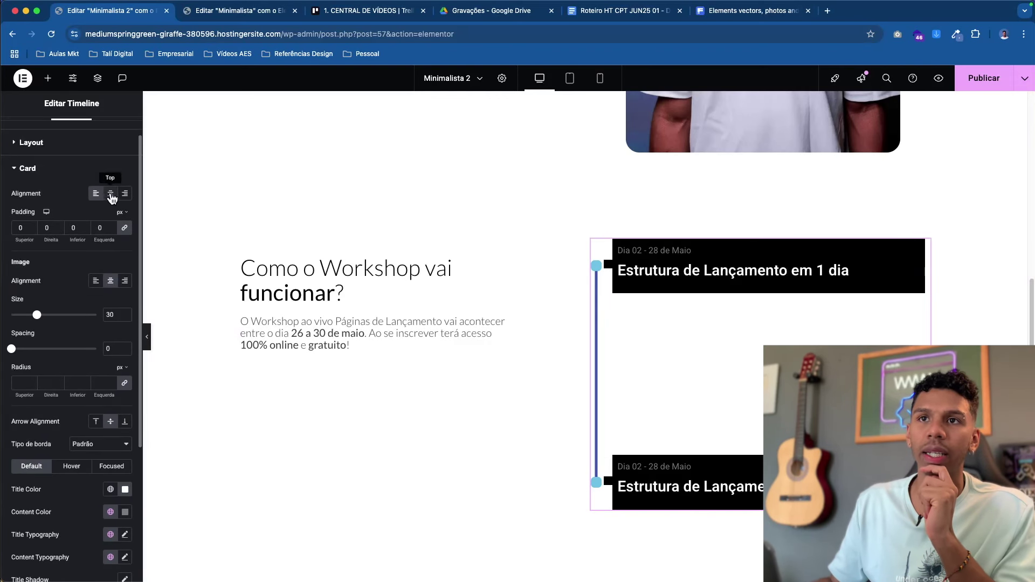
pyautogui.click(111, 199)
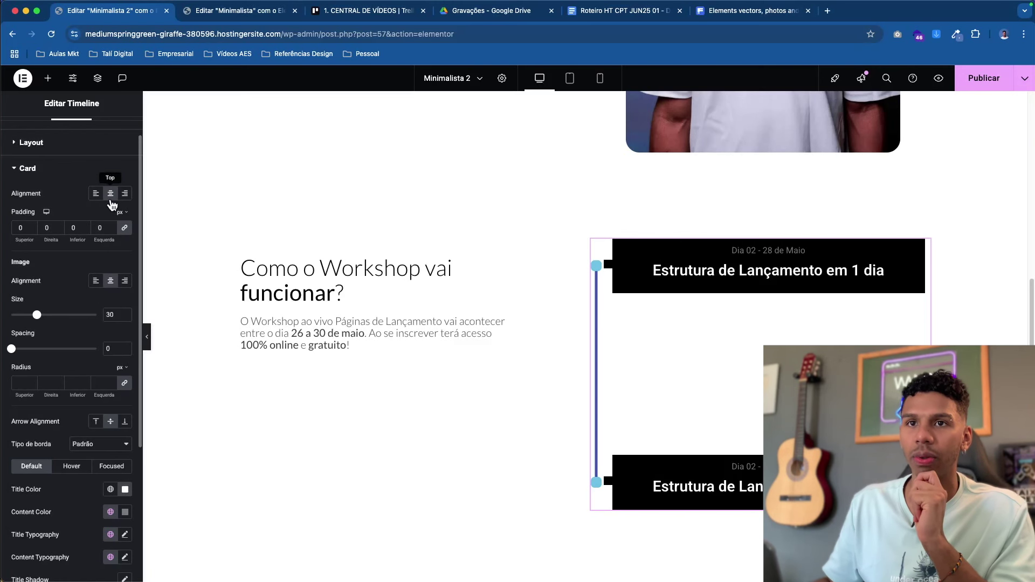
# - Give the cards a 25 border radius and 50 padding
pyautogui.scroll(-5, 24, 521)
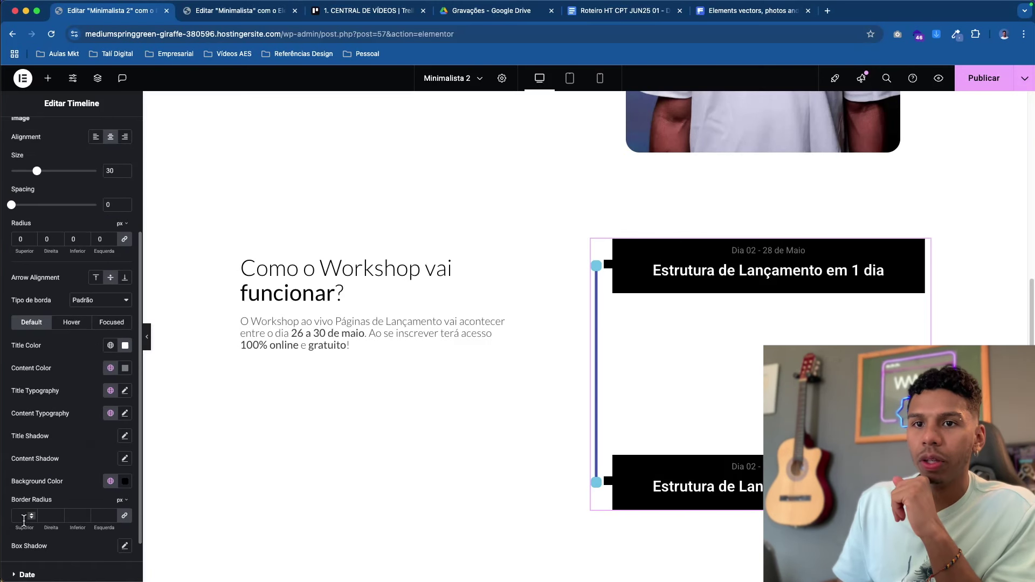
pyautogui.write('30')
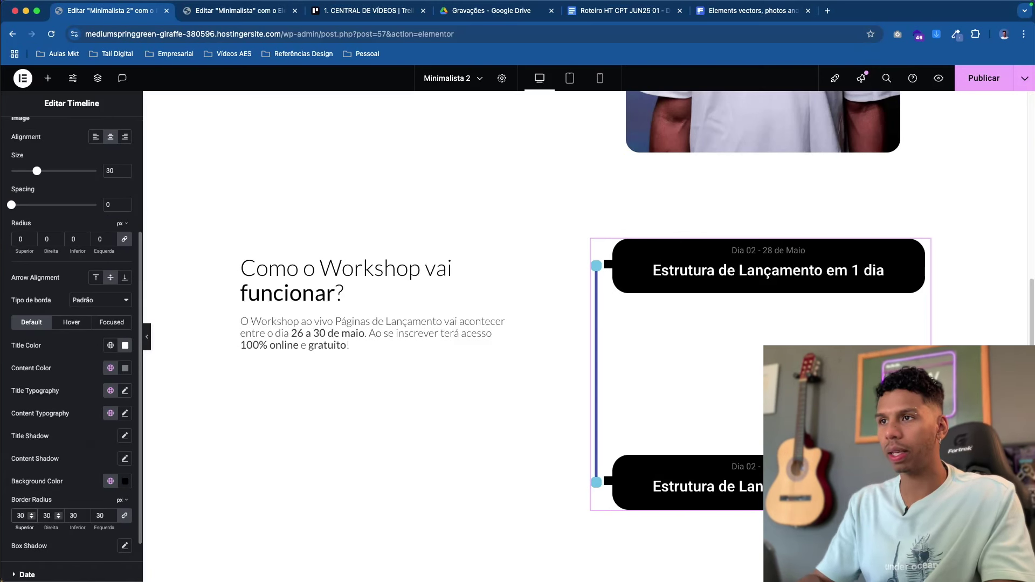
pyautogui.press('BackSpace')
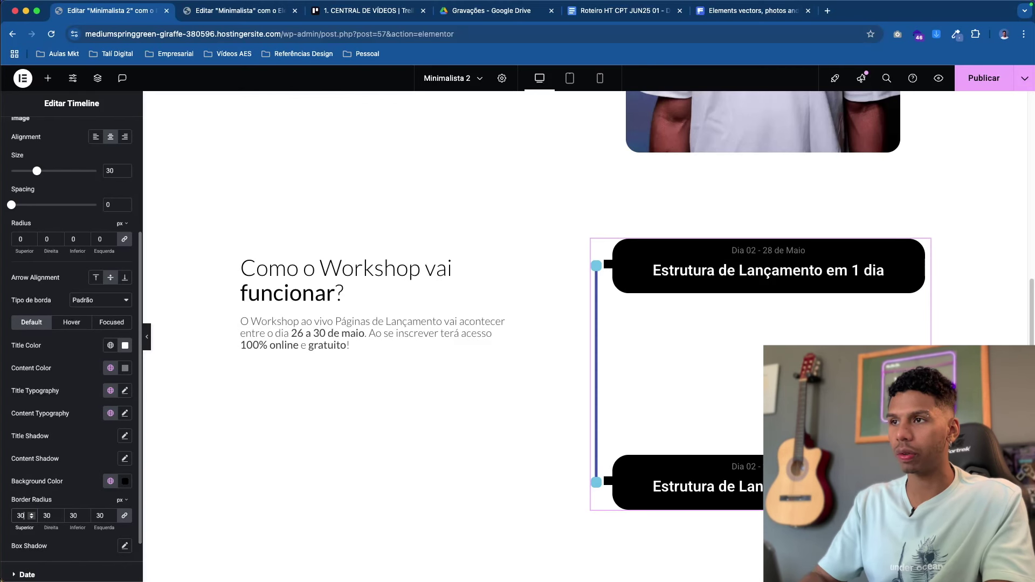
pyautogui.write('25')
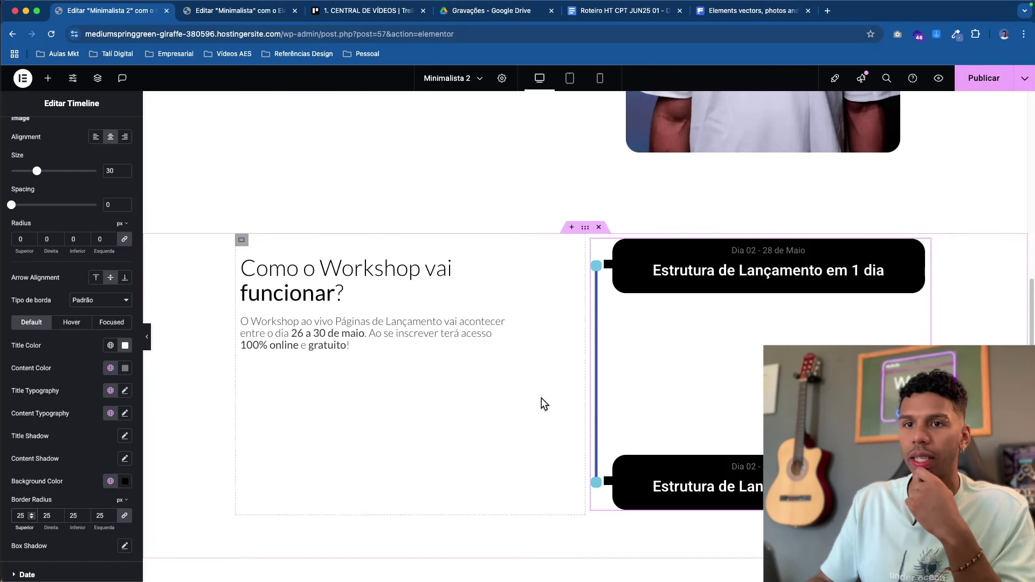
pyautogui.scroll(5, 108, 221)
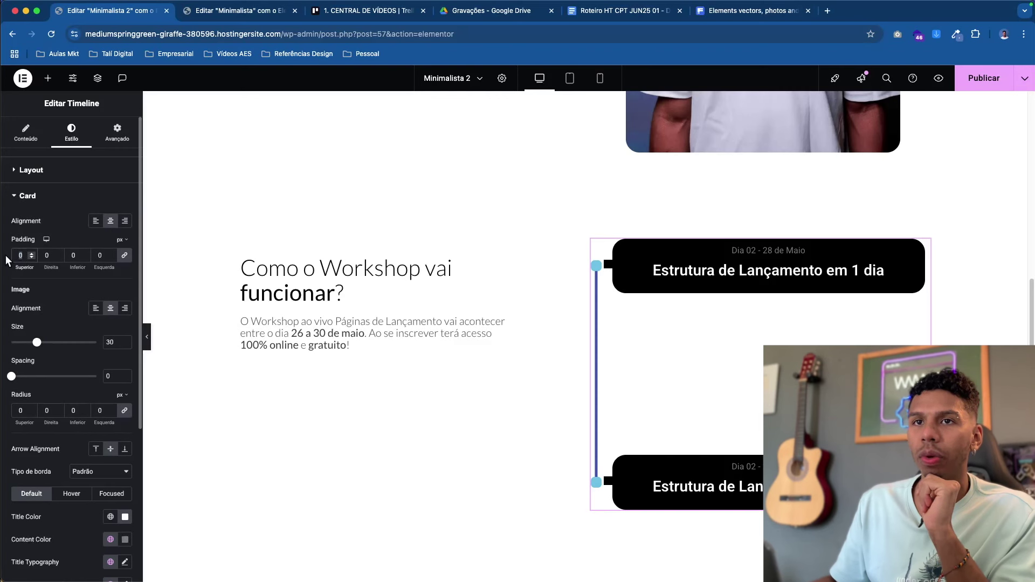
pyautogui.write('50')
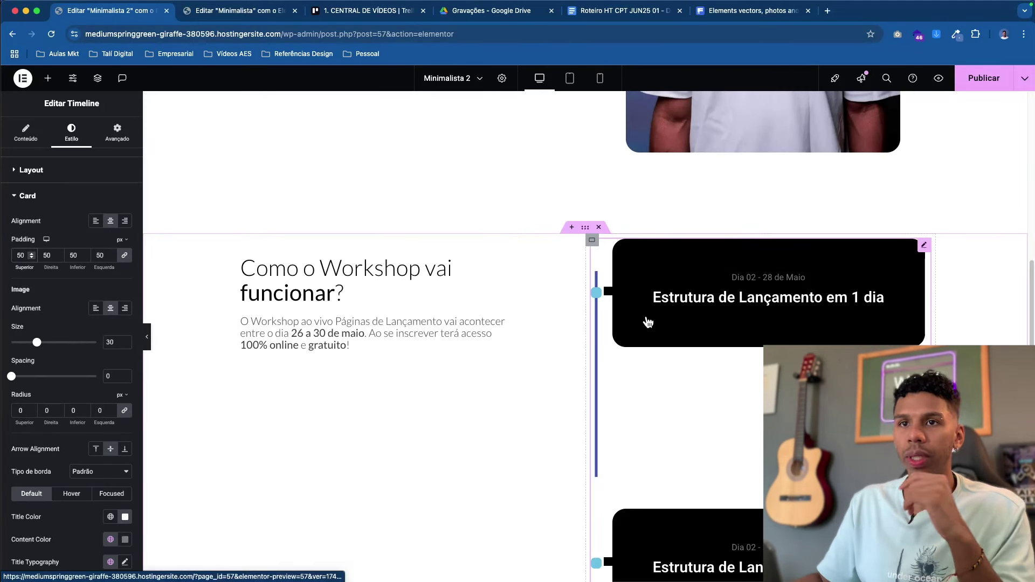
# - Set the timeline widget's Largura to Personalizado in Advanced > Layout
pyautogui.click(117, 133)
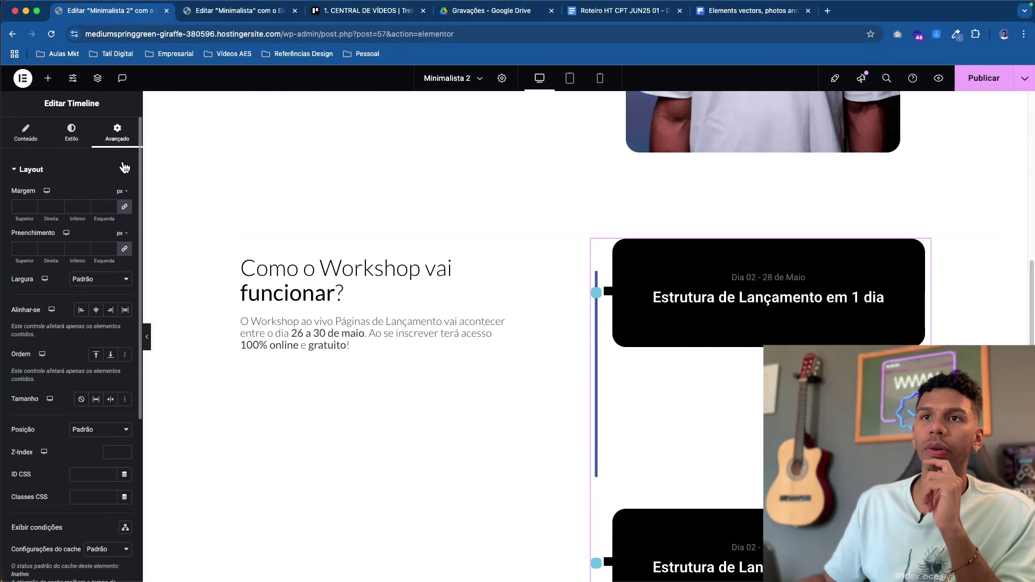
pyautogui.click(101, 279)
pyautogui.click(104, 313)
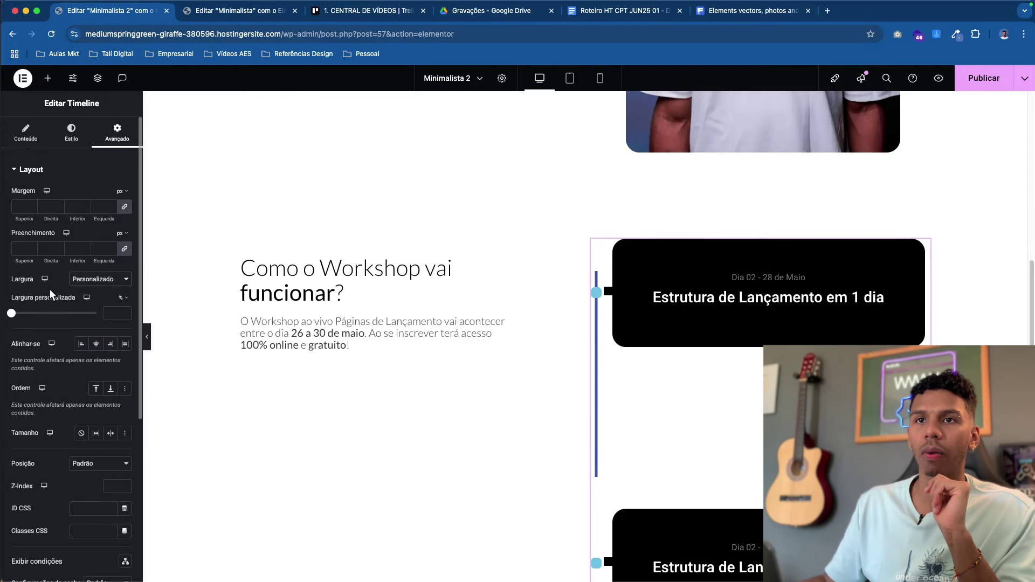
# - Set the timeline's custom width to 55%
pyautogui.click(27, 314)
pyautogui.moveTo(29, 318); pyautogui.dragTo(65, 319)
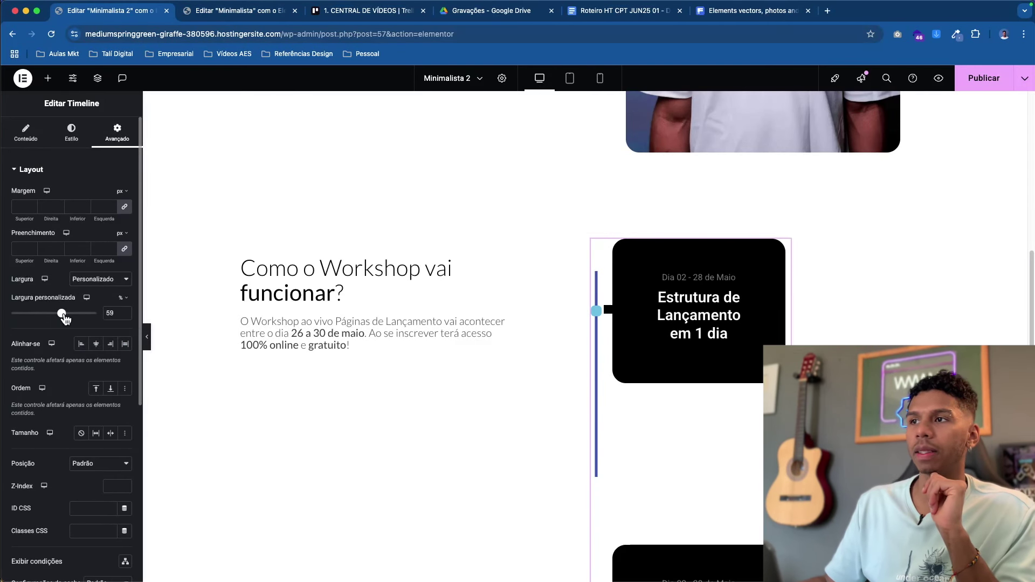
pyautogui.click(124, 317)
pyautogui.click(124, 317)
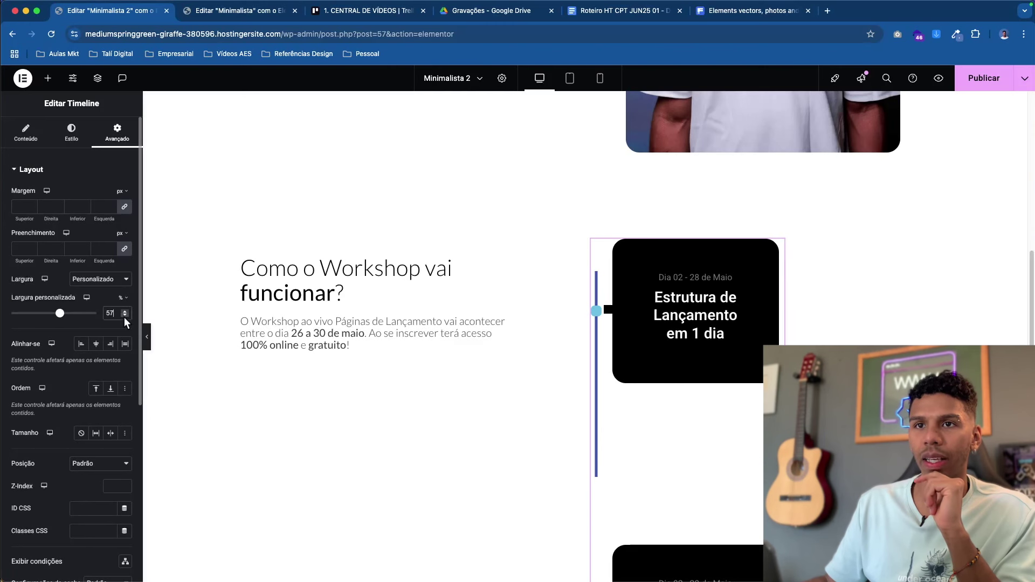
pyautogui.click(124, 317)
pyautogui.click(124, 317)
pyautogui.click(124, 317)
pyautogui.click(125, 312)
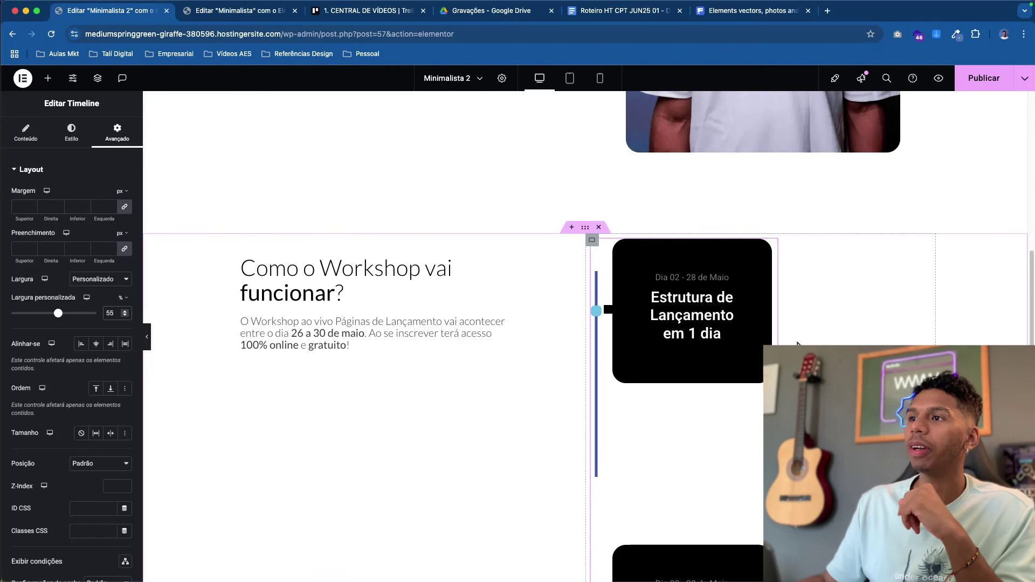
# - Centre the timeline in its parent container, publish, and switch to the Minimalista tab
pyautogui.click(593, 242)
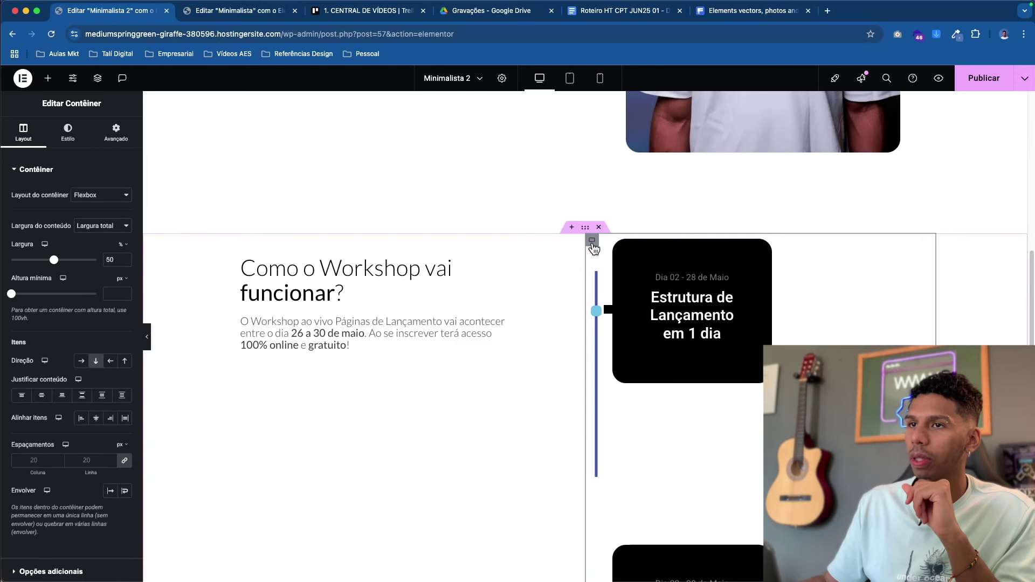
pyautogui.click(95, 419)
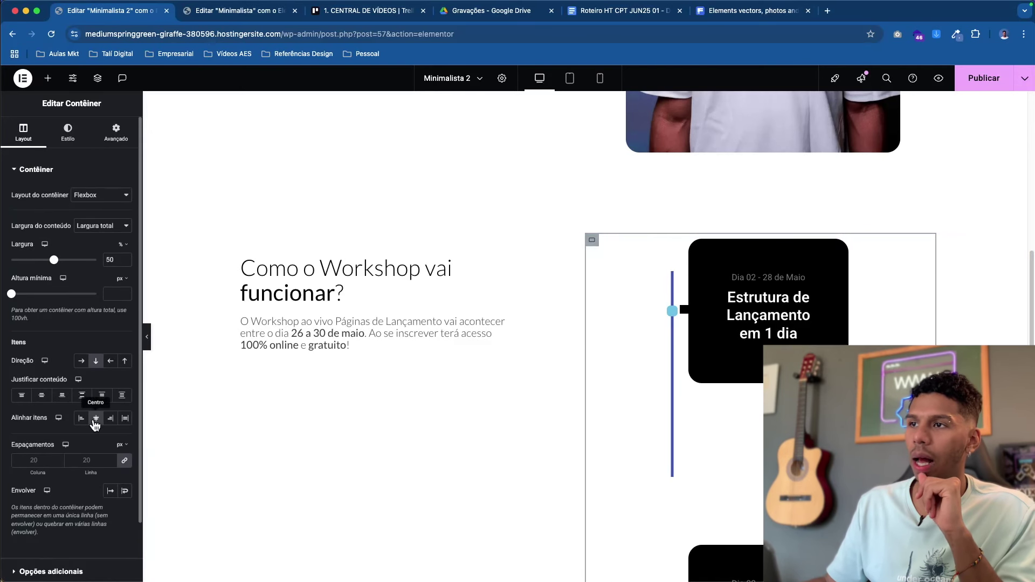
pyautogui.scroll(-4, 757, 435)
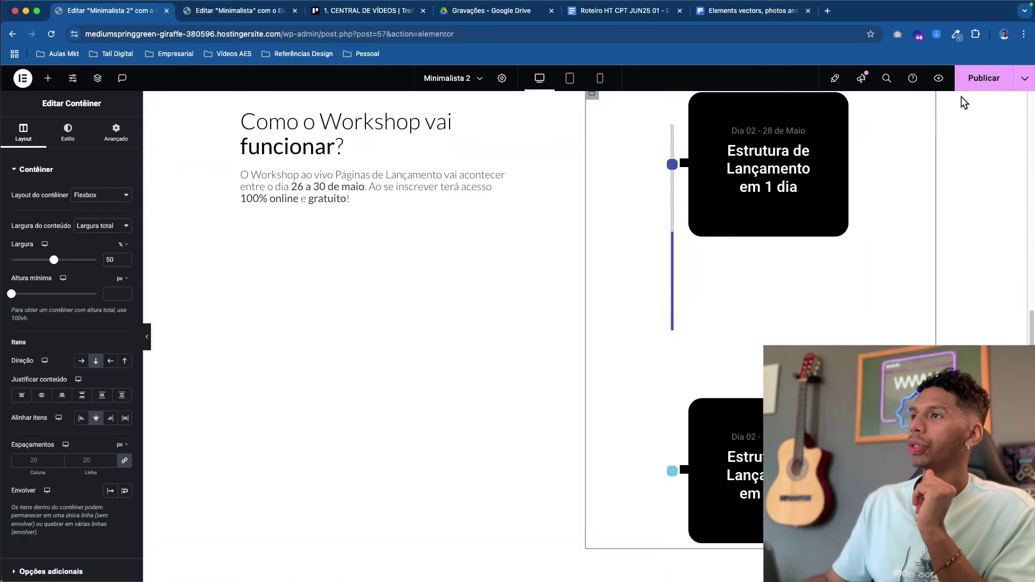
pyautogui.click(981, 79)
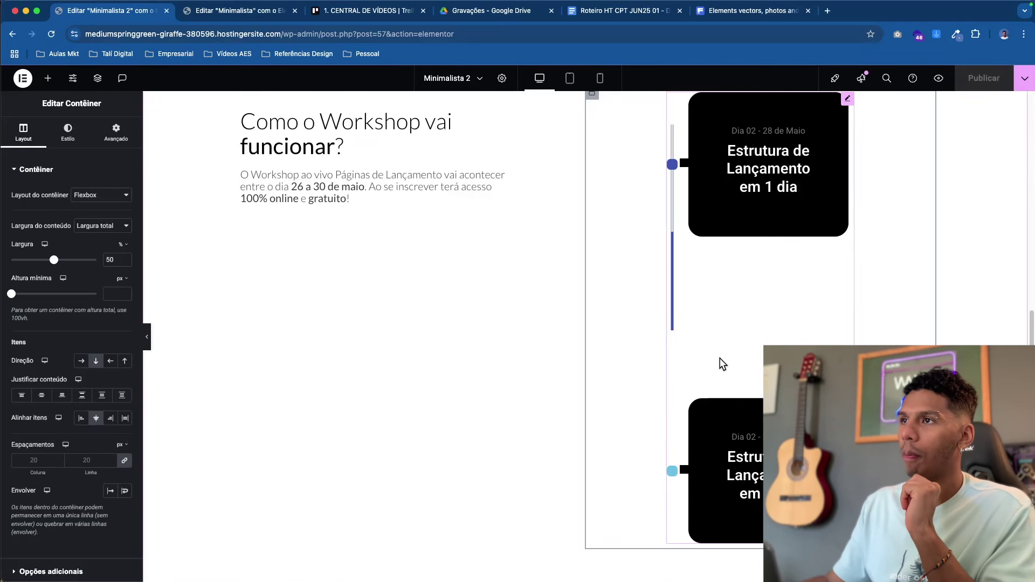
pyautogui.hotkey('ctrl', 'Tab')
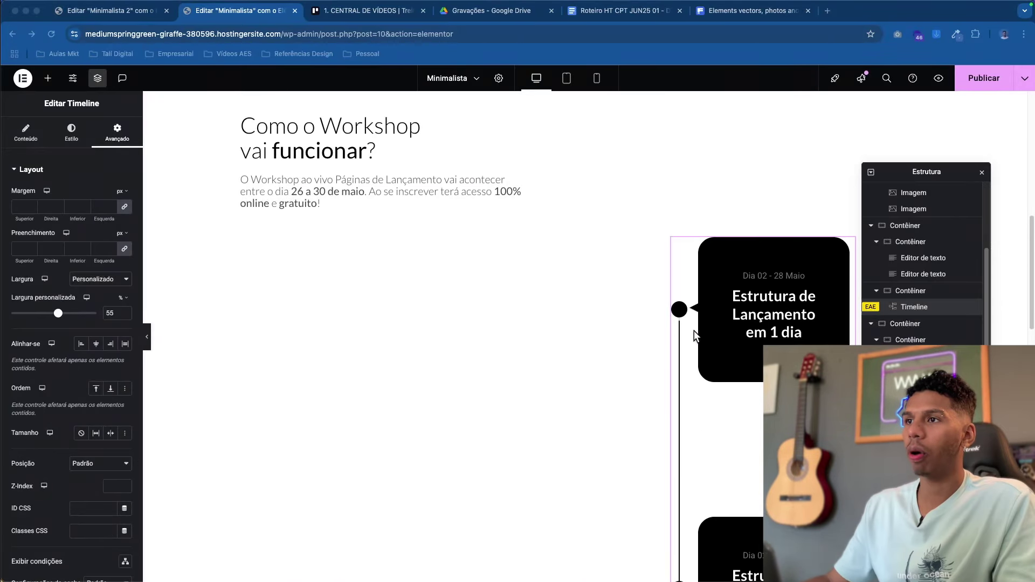
# - Return to the Minimalista 2 editor and review the Timeline's Estilo layout settings at 300 spacing
pyautogui.click(71, 10)
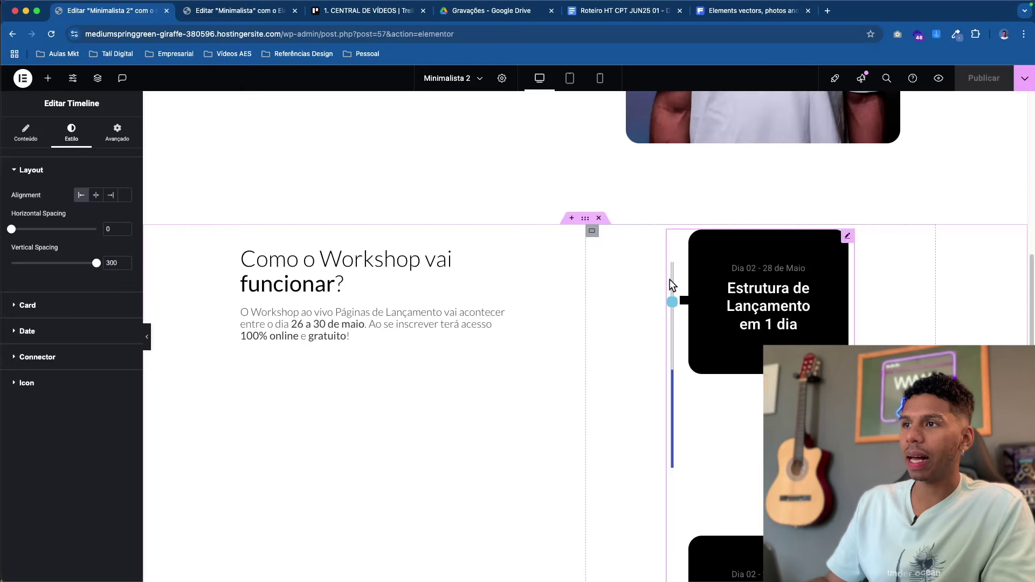
pyautogui.scroll(-6, 671, 334)
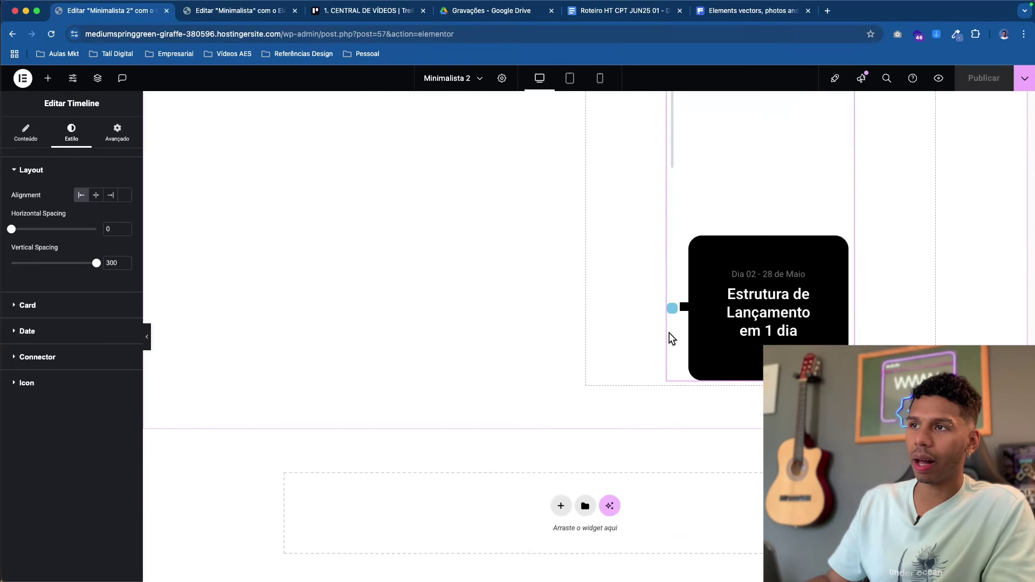
pyautogui.scroll(3, 668, 324)
pyautogui.scroll(4, 675, 264)
pyautogui.scroll(-5, 675, 270)
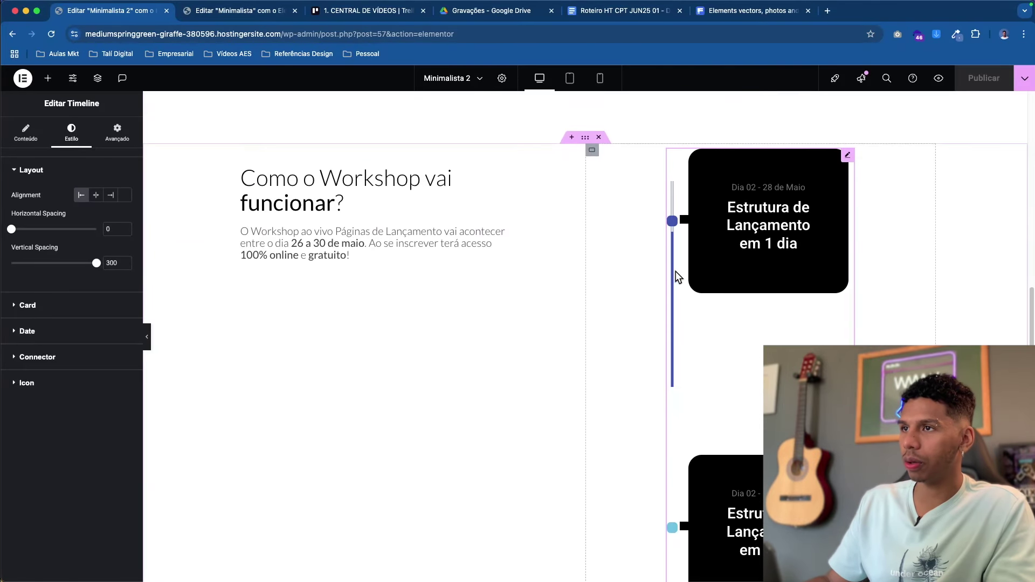
pyautogui.scroll(3, 674, 279)
pyautogui.scroll(-2, 673, 280)
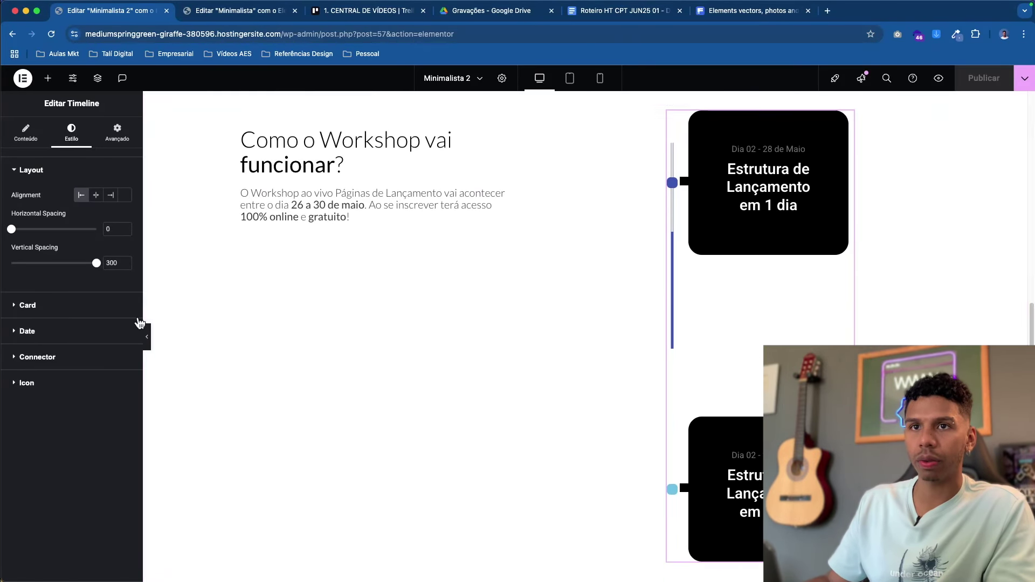
# - Set the Timeline connector colour to global Preto and its thickness from 5 to 2
pyautogui.click(27, 331)
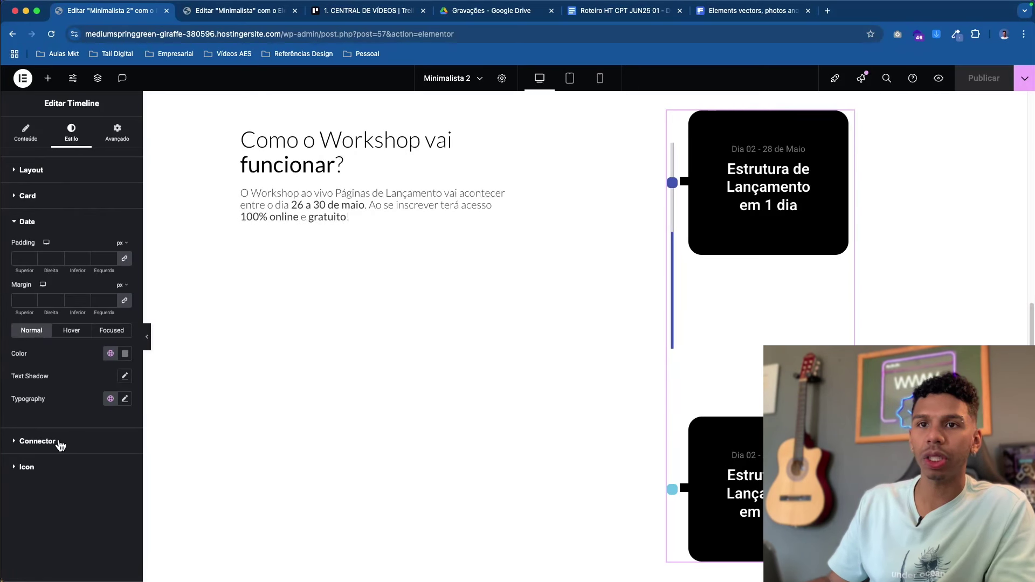
pyautogui.click(38, 441)
pyautogui.click(110, 272)
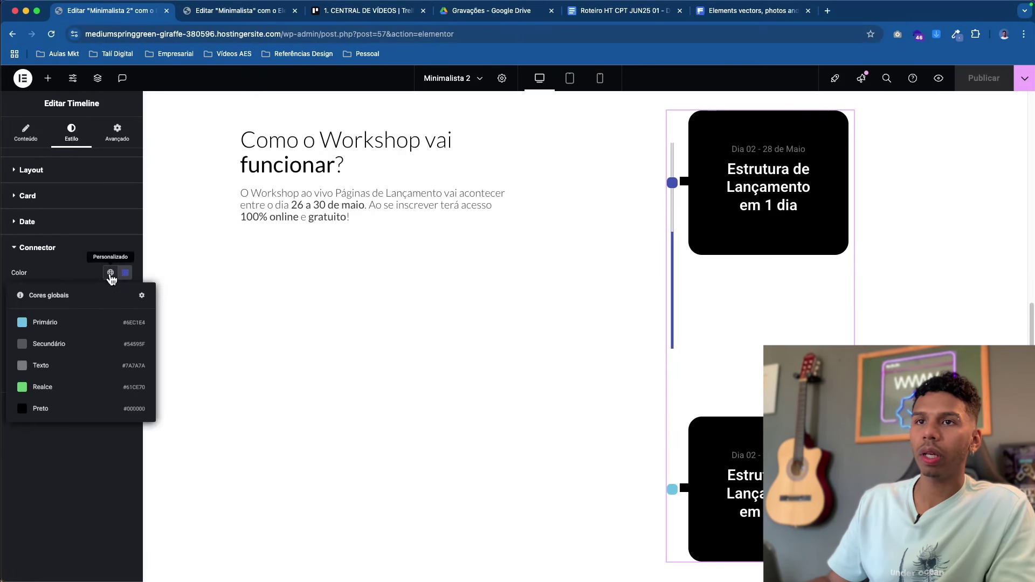
pyautogui.click(57, 408)
pyautogui.scroll(2, 654, 270)
pyautogui.scroll(-3, 653, 276)
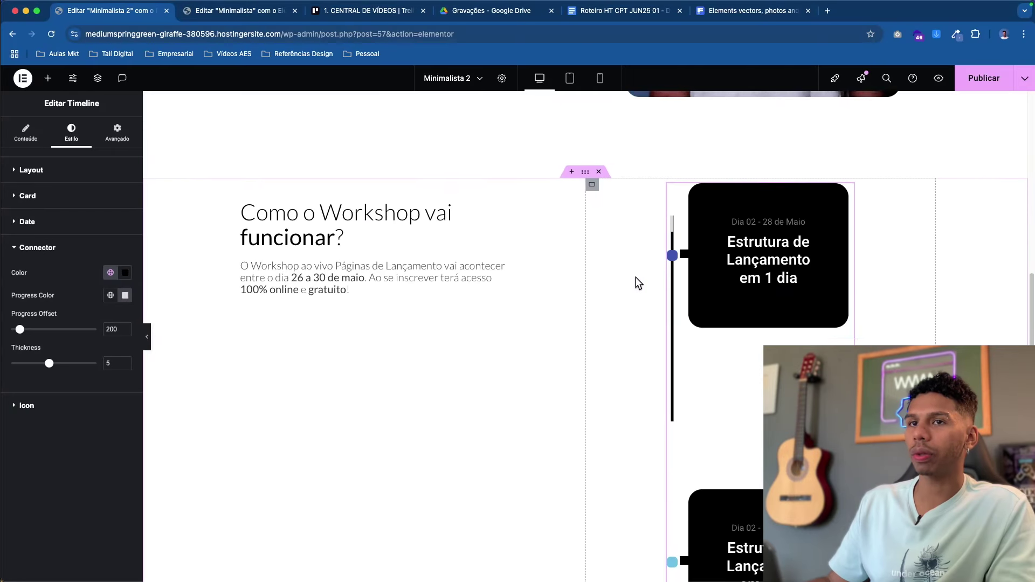
pyautogui.moveTo(50, 368); pyautogui.dragTo(27, 368)
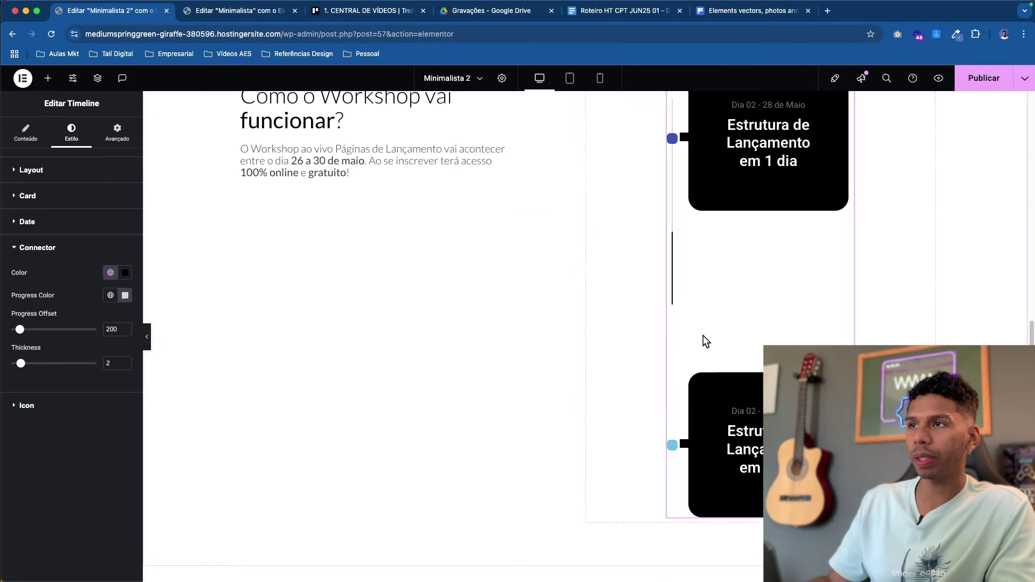
pyautogui.scroll(3, 662, 350)
pyautogui.scroll(-5, 662, 349)
pyautogui.scroll(3, 662, 349)
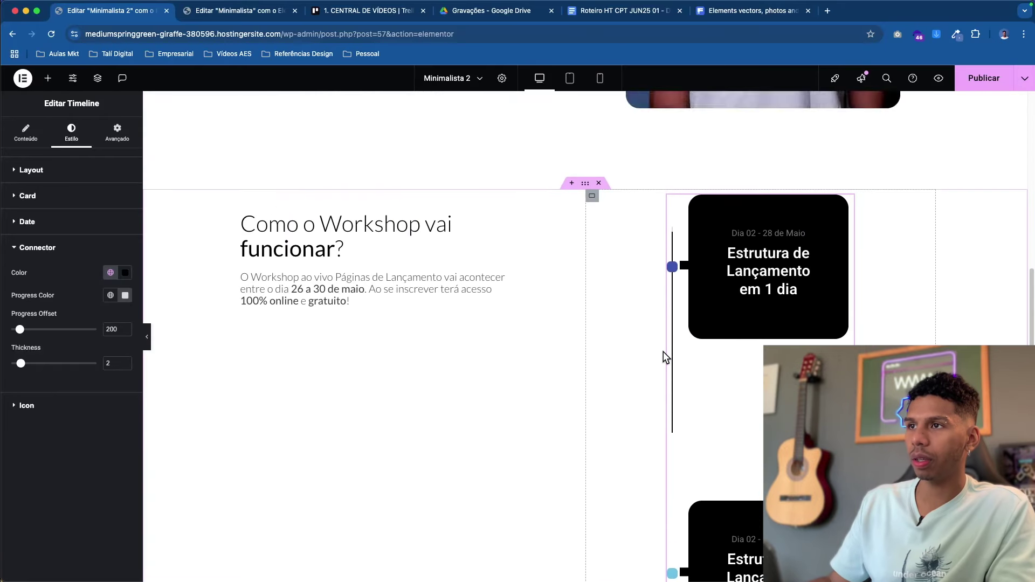
pyautogui.scroll(-2, 664, 351)
pyautogui.scroll(1, 663, 352)
pyautogui.scroll(-1, 677, 280)
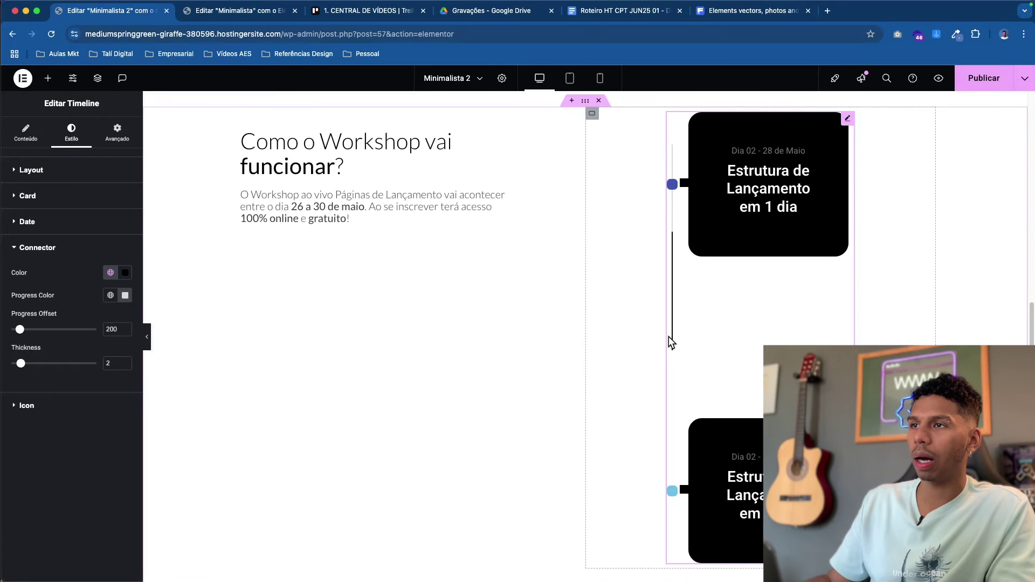
# - Give the timeline dot icons size 26, border radius 30 and border style None
pyautogui.click(27, 405)
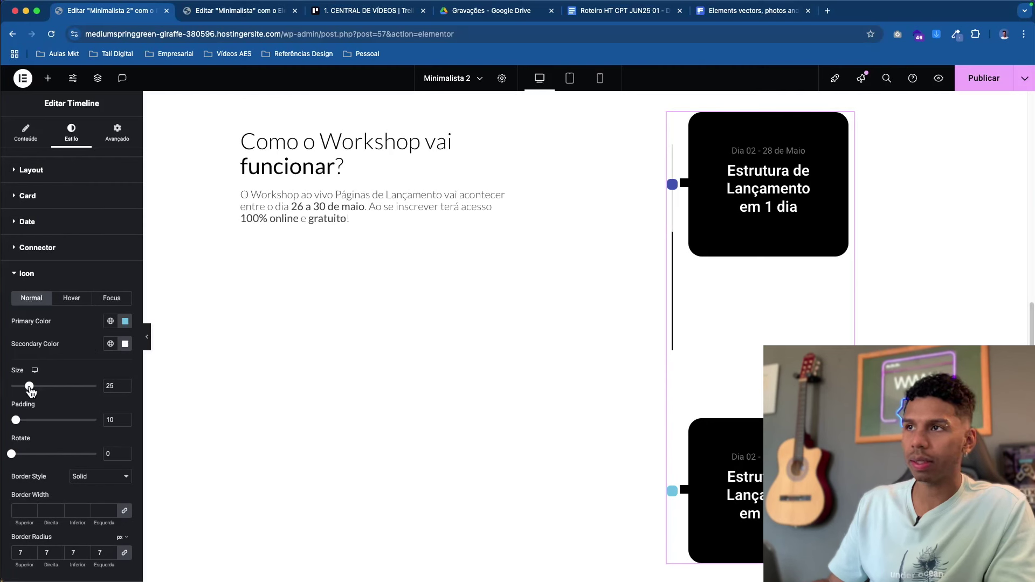
pyautogui.moveTo(19, 387); pyautogui.dragTo(28, 392)
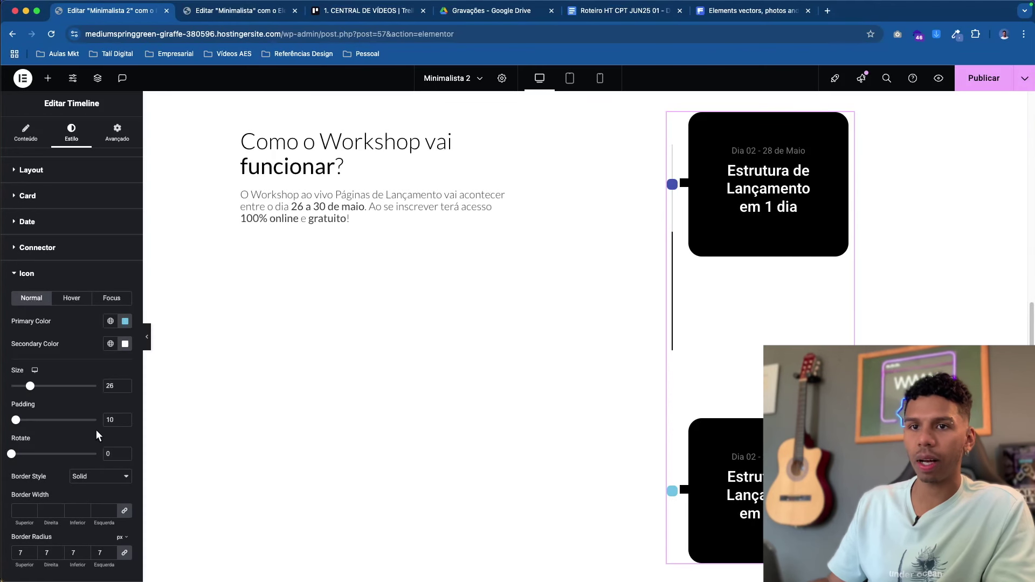
pyautogui.doubleClick(21, 552)
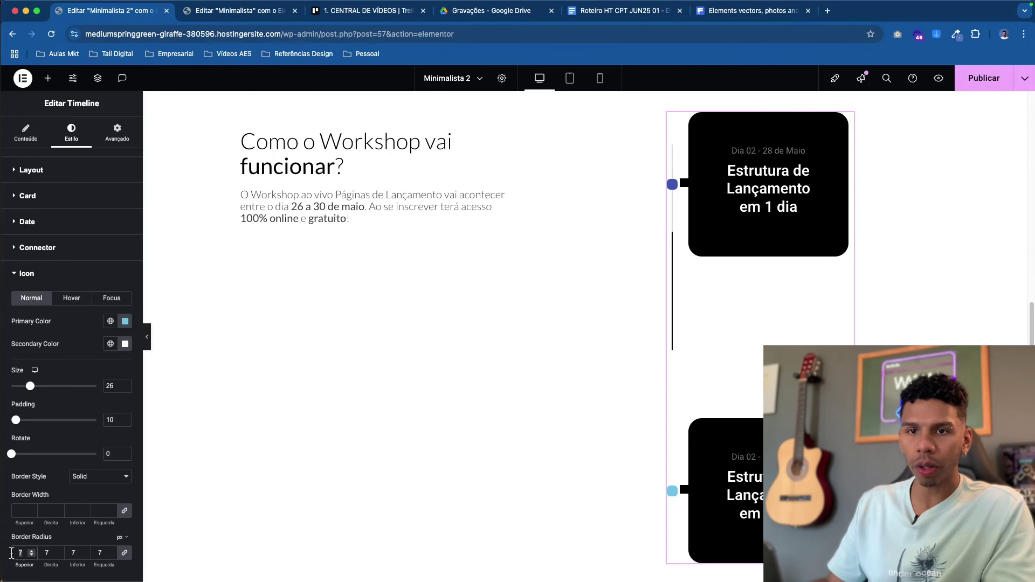
pyautogui.write('30')
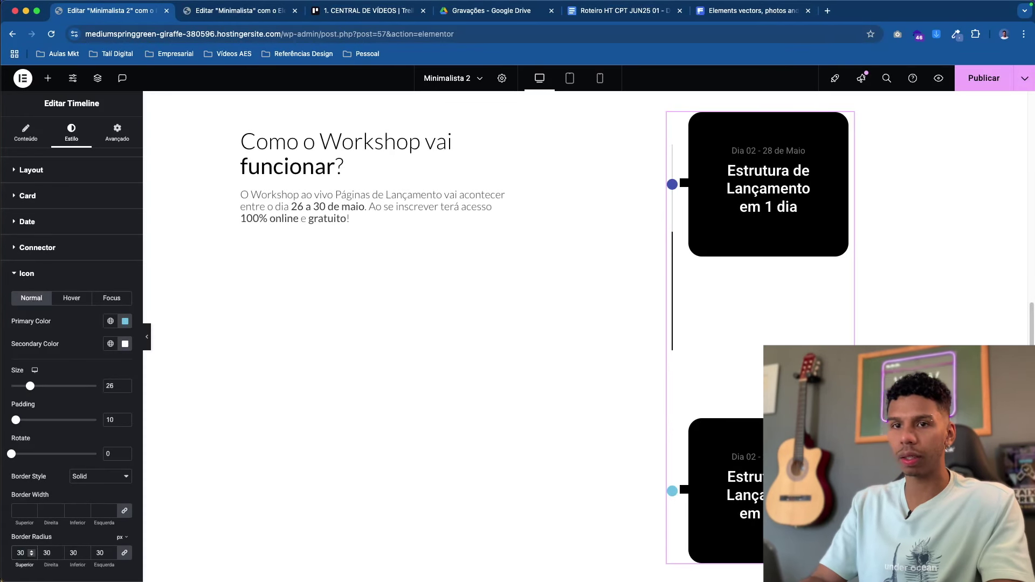
pyautogui.click(121, 421)
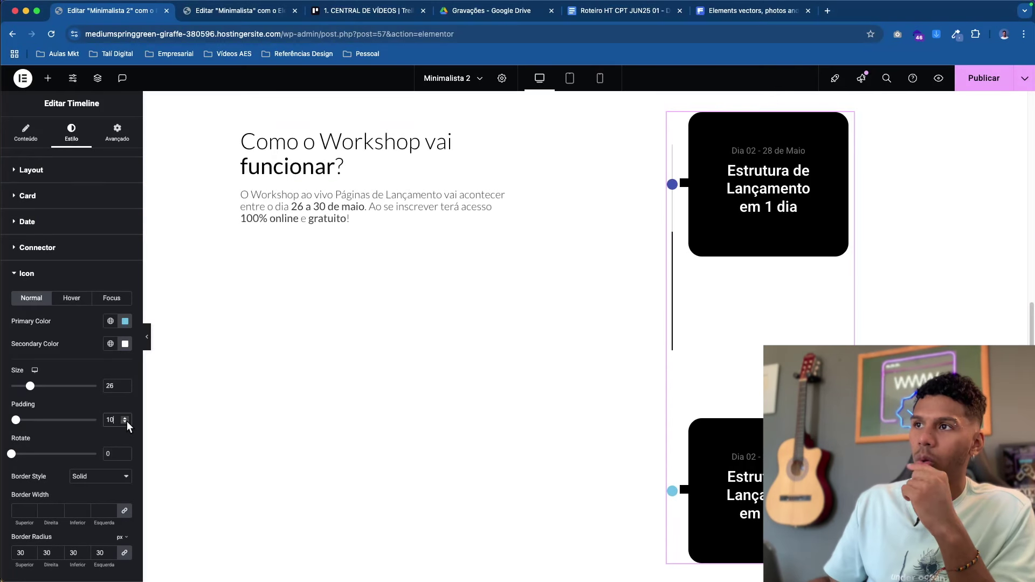
pyautogui.click(118, 476)
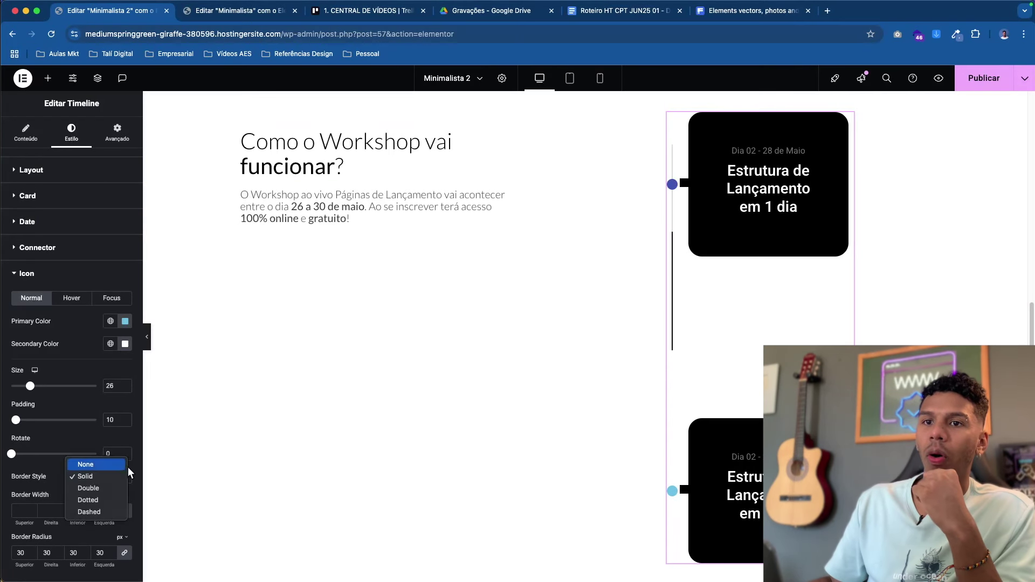
pyautogui.click(103, 464)
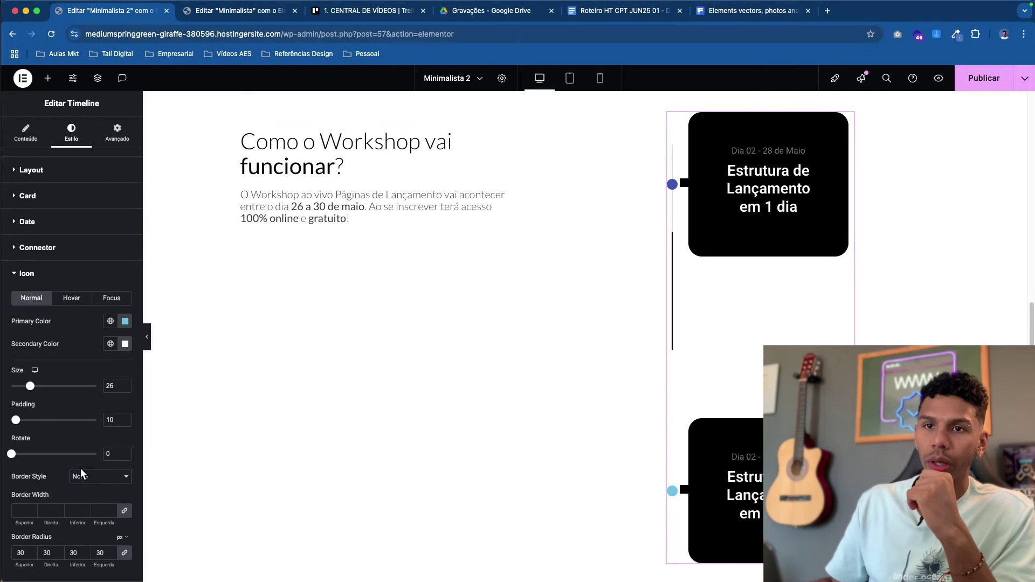
# - Set the dot icons' Normal primary colour to light grey #E2E2E2
pyautogui.click(110, 321)
pyautogui.click(125, 321)
pyautogui.moveTo(110, 397); pyautogui.dragTo(60, 447)
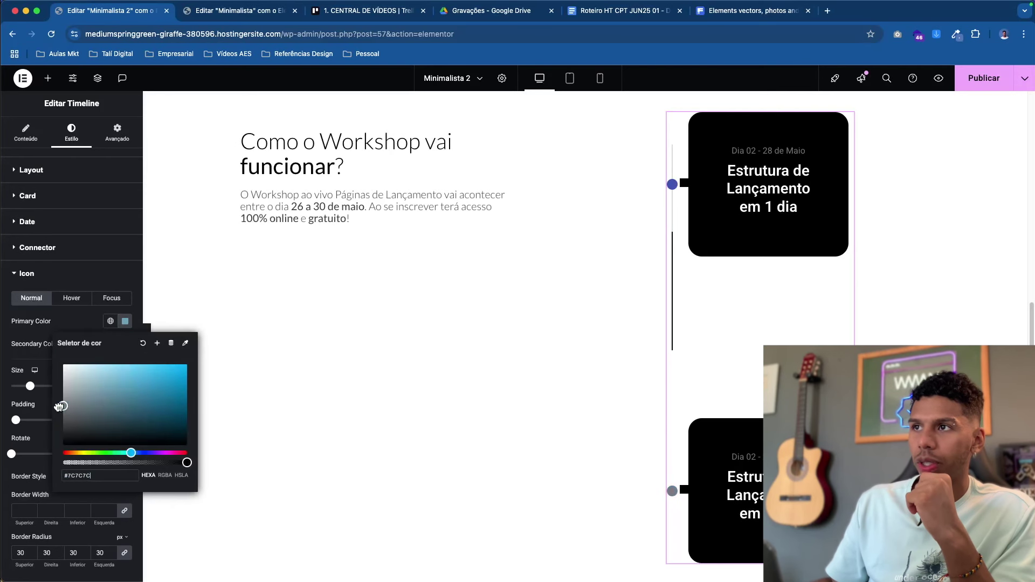
pyautogui.moveTo(112, 416); pyautogui.dragTo(136, 398)
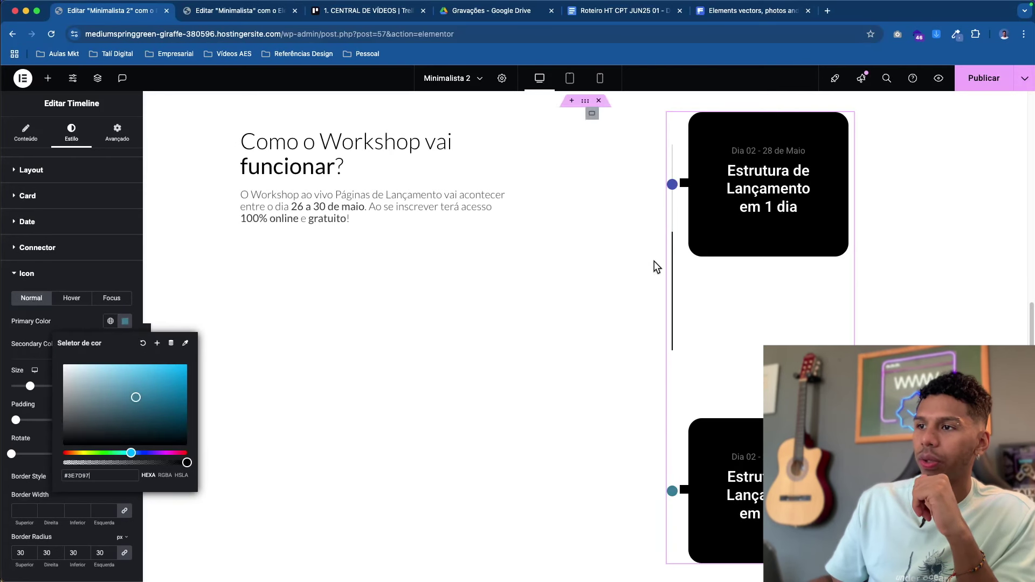
pyautogui.scroll(-1, 663, 248)
pyautogui.scroll(2, 668, 269)
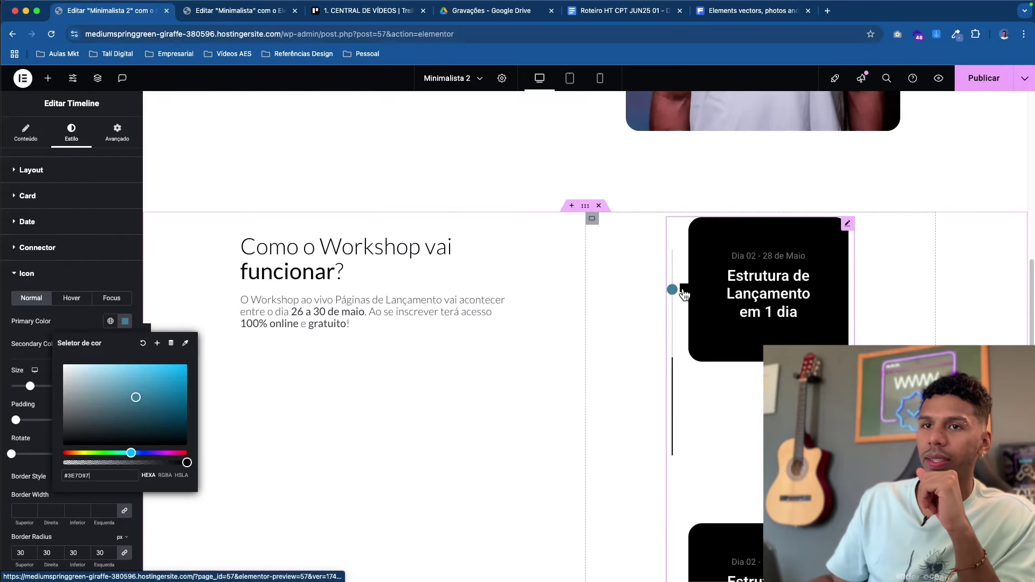
pyautogui.scroll(-3, 668, 323)
pyautogui.moveTo(63, 445)
pyautogui.mouseDown()
pyautogui.moveTo(108, 434)
pyautogui.moveTo(166, 389)
pyautogui.moveTo(46, 459)
pyautogui.mouseUp()
pyautogui.moveTo(118, 418)
pyautogui.mouseDown()
pyautogui.moveTo(68, 409)
pyautogui.moveTo(44, 378)
pyautogui.moveTo(36, 383)
pyautogui.moveTo(47, 375)
pyautogui.mouseUp()
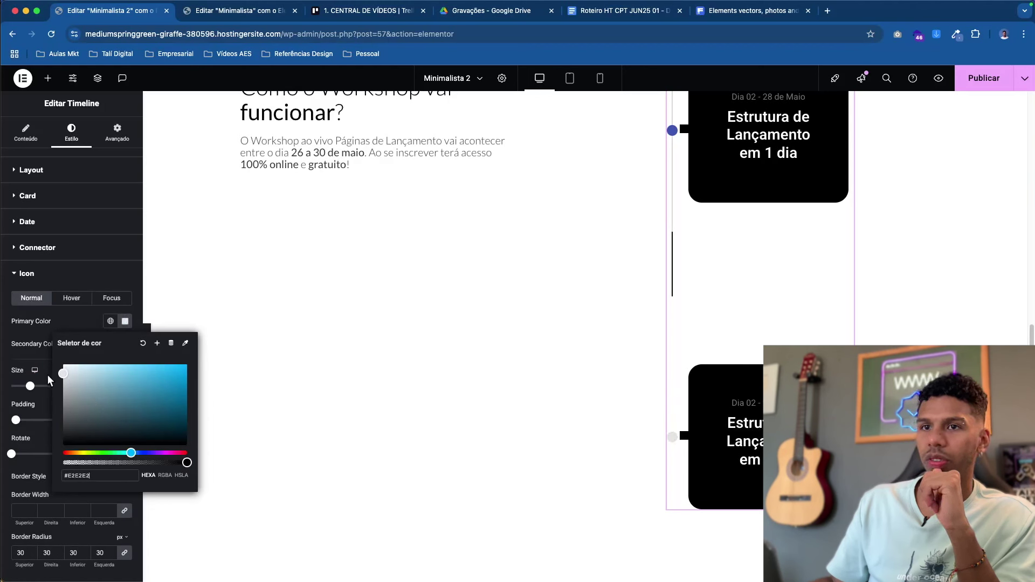
# - Return the icon border style to None after it briefly became Solid
pyautogui.click(115, 478)
pyautogui.click(98, 489)
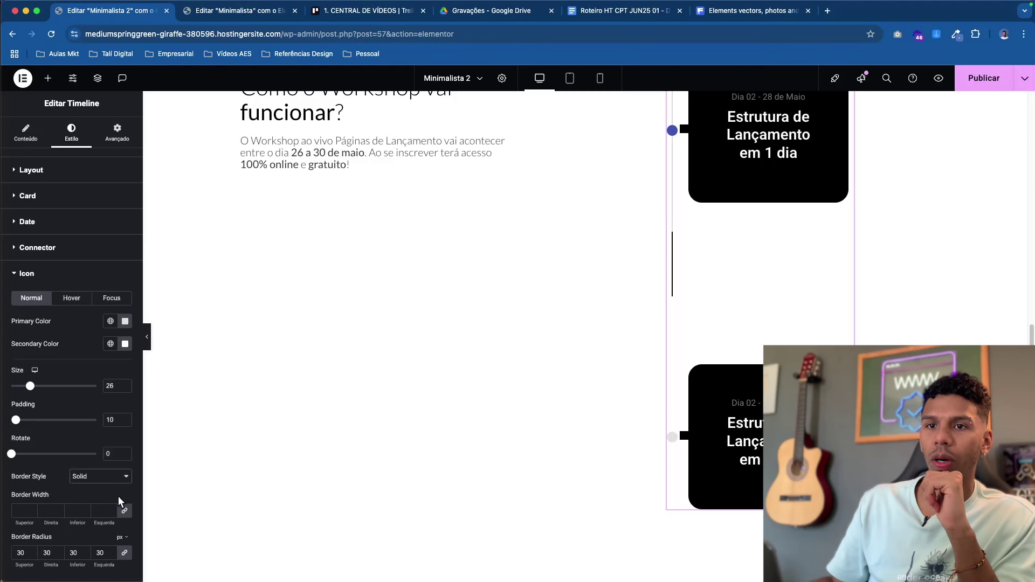
pyautogui.click(93, 476)
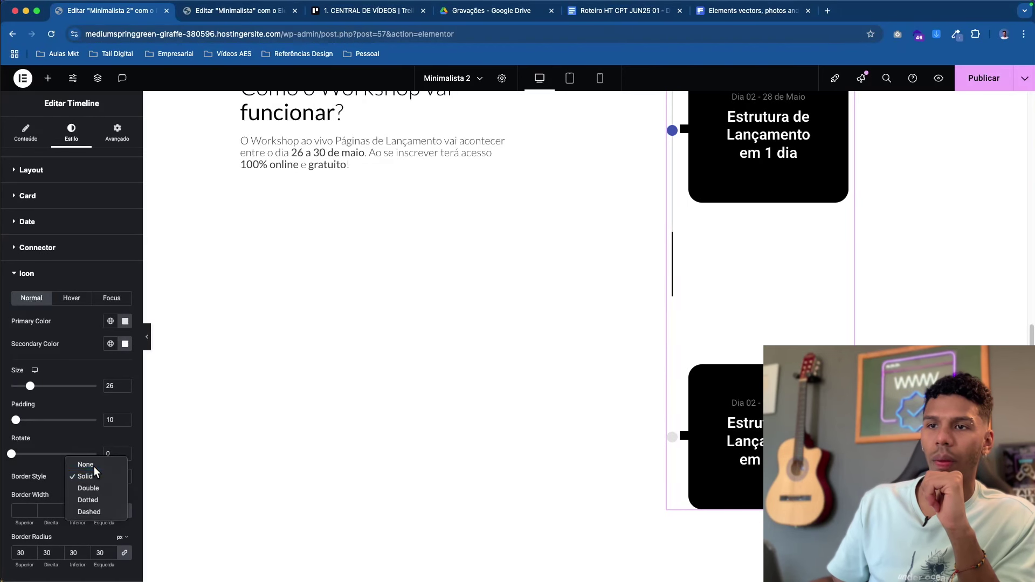
pyautogui.click(93, 467)
pyautogui.scroll(-3, 651, 441)
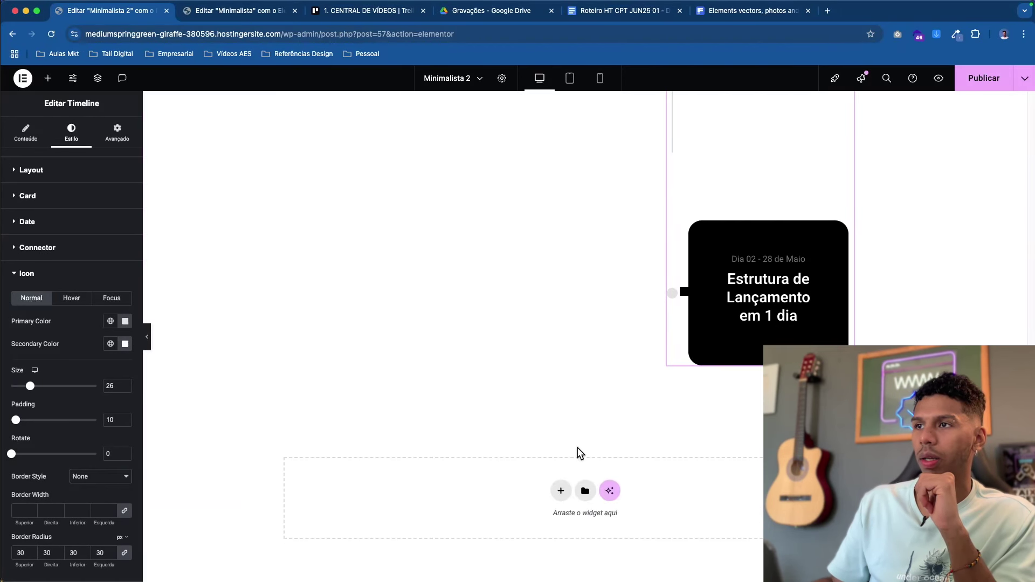
pyautogui.scroll(3, 578, 448)
pyautogui.scroll(-1, 678, 472)
pyautogui.scroll(3, 671, 458)
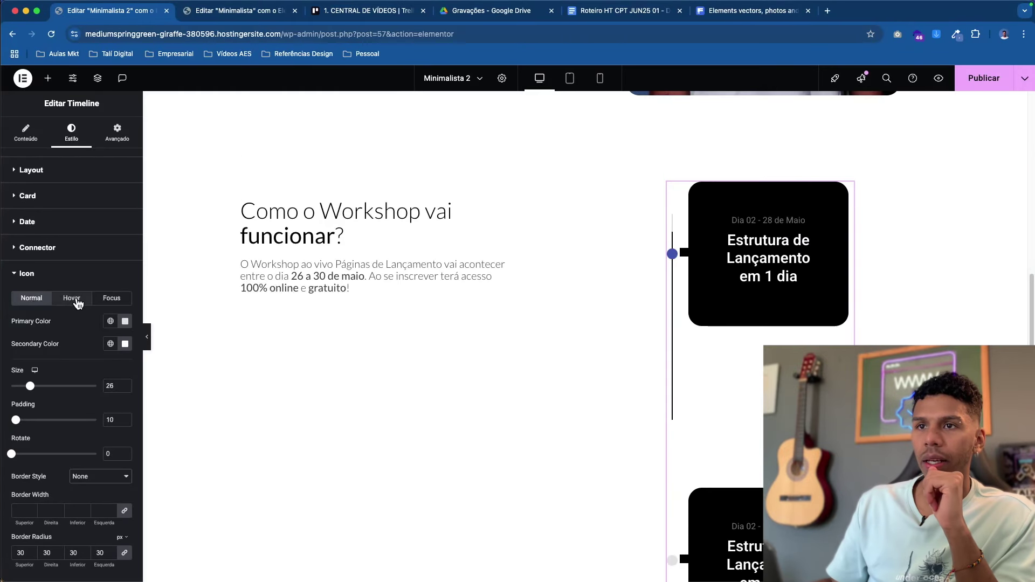
# - Set the Focus-state icon primary colour to the global colour Preto
pyautogui.click(78, 303)
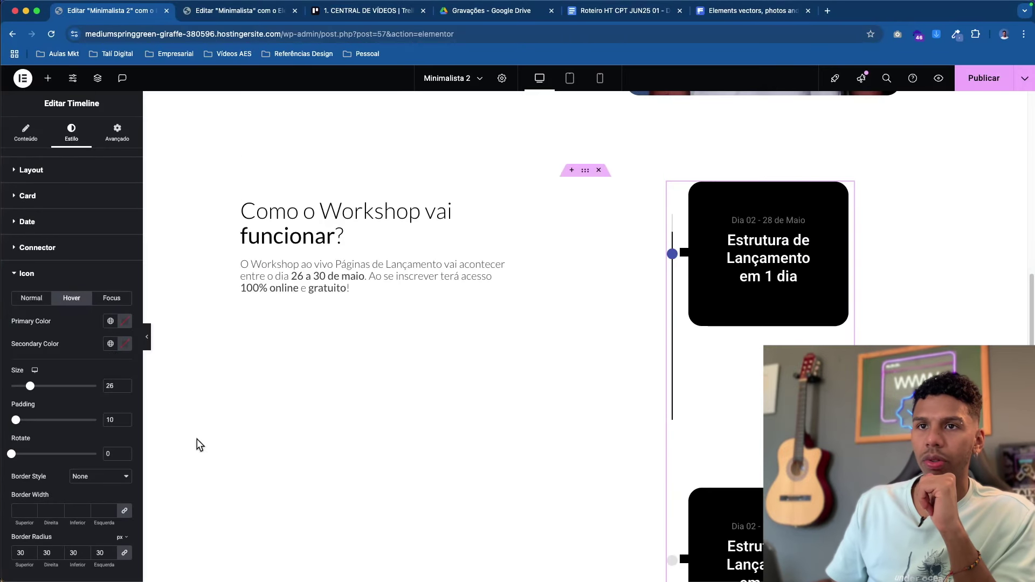
pyautogui.click(110, 300)
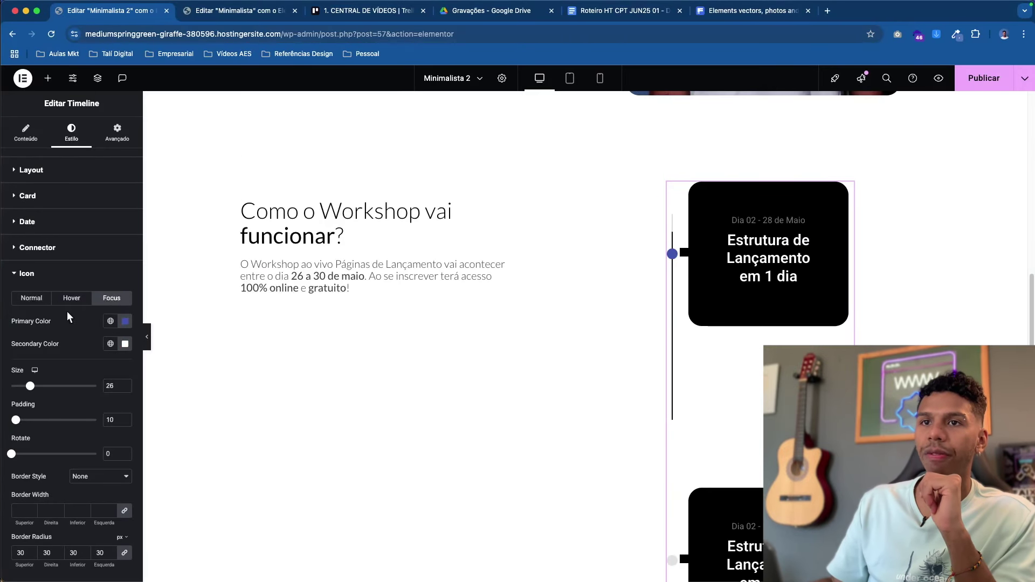
pyautogui.click(110, 324)
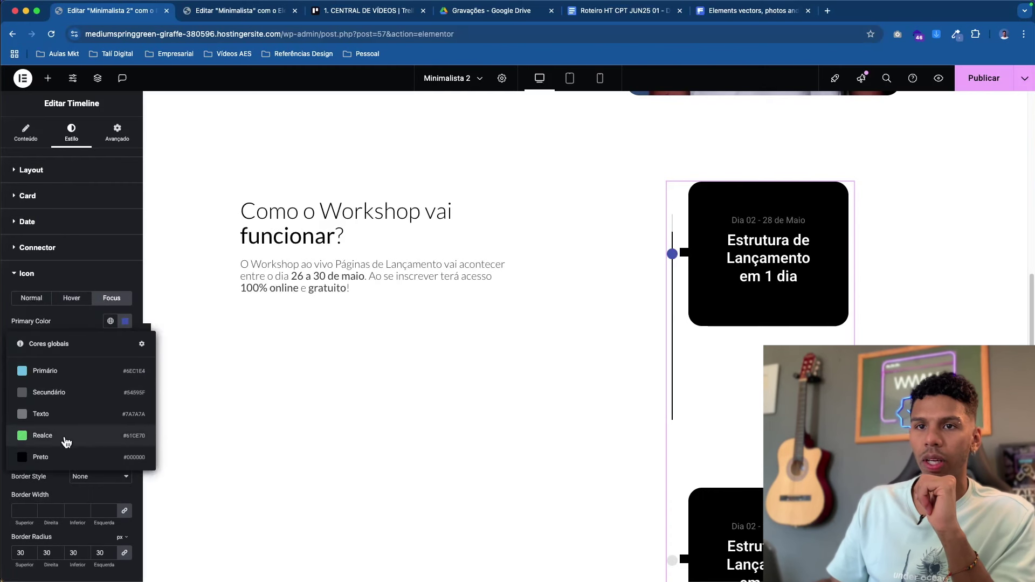
pyautogui.click(57, 456)
pyautogui.scroll(-1, 663, 261)
pyautogui.scroll(3, 663, 282)
pyautogui.scroll(-4, 668, 296)
pyautogui.scroll(-1, 683, 265)
pyautogui.scroll(2, 683, 266)
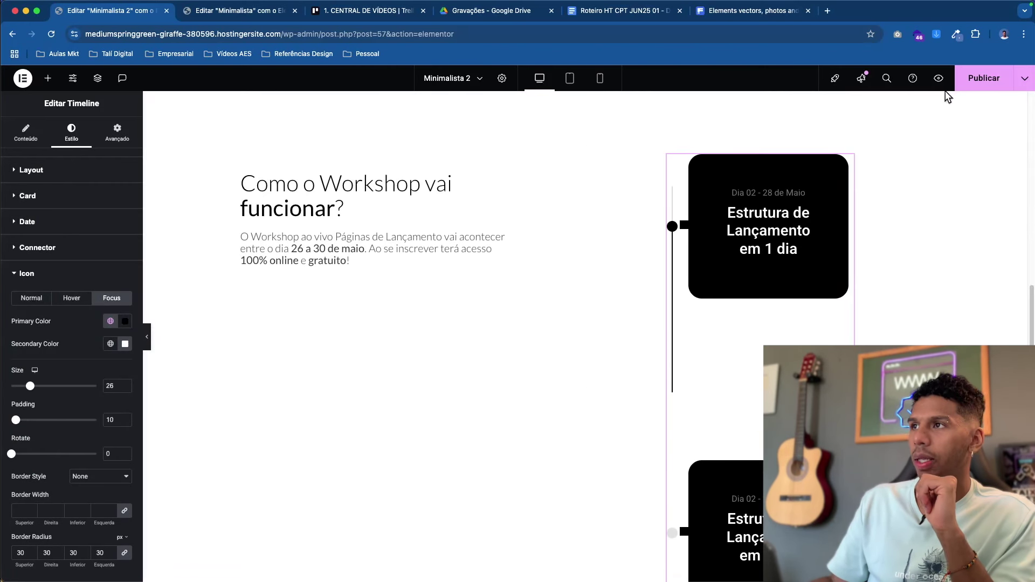
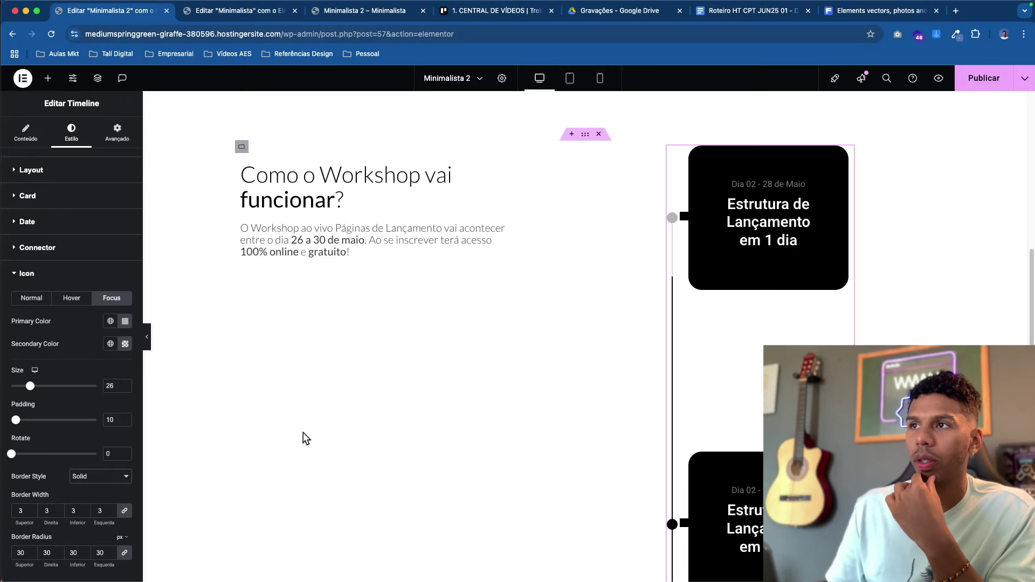
# - Scroll down to the 'Como o Workshop vai funcionar?' timeline and its first card
pyautogui.scroll(-3, 706, 318)
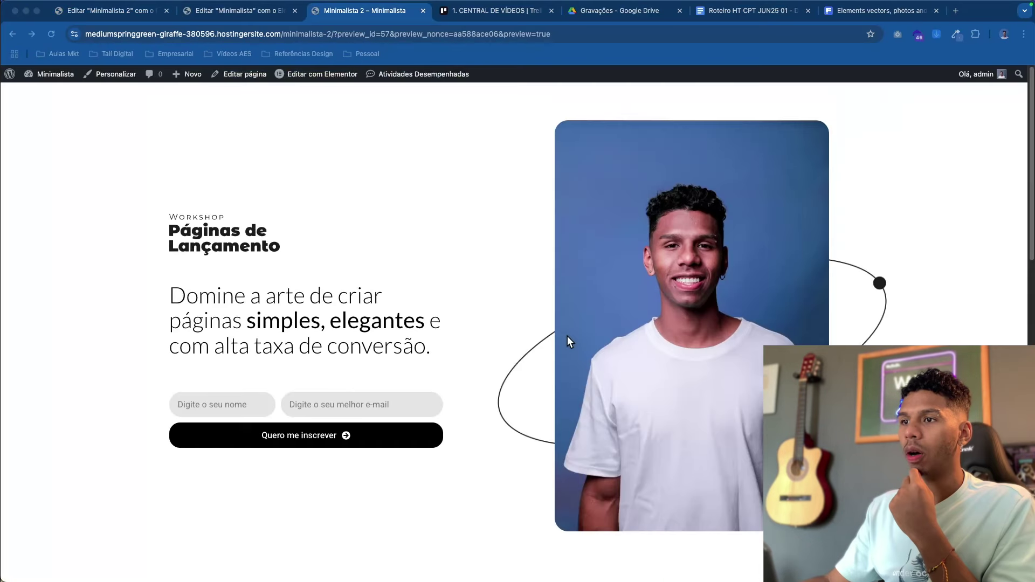
pyautogui.scroll(-5, 597, 367)
pyautogui.scroll(-4, 599, 372)
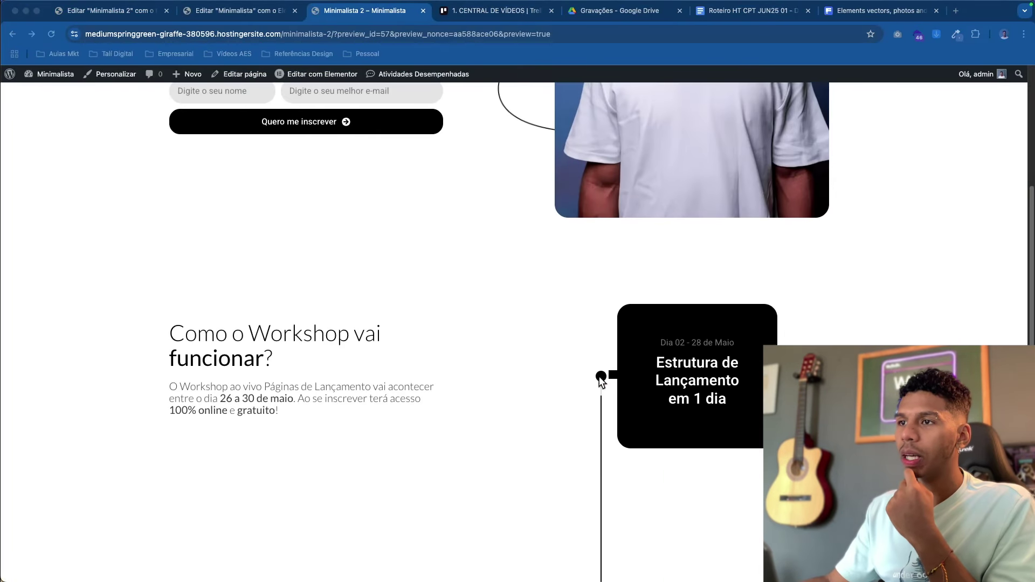
pyautogui.scroll(2, 593, 264)
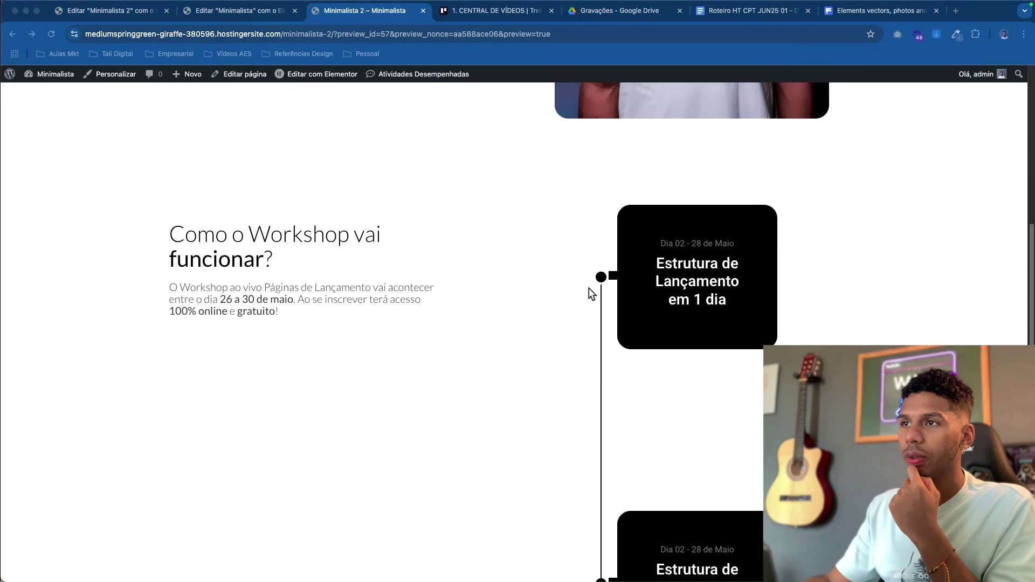
pyautogui.scroll(2, 593, 296)
pyautogui.scroll(-6, 590, 299)
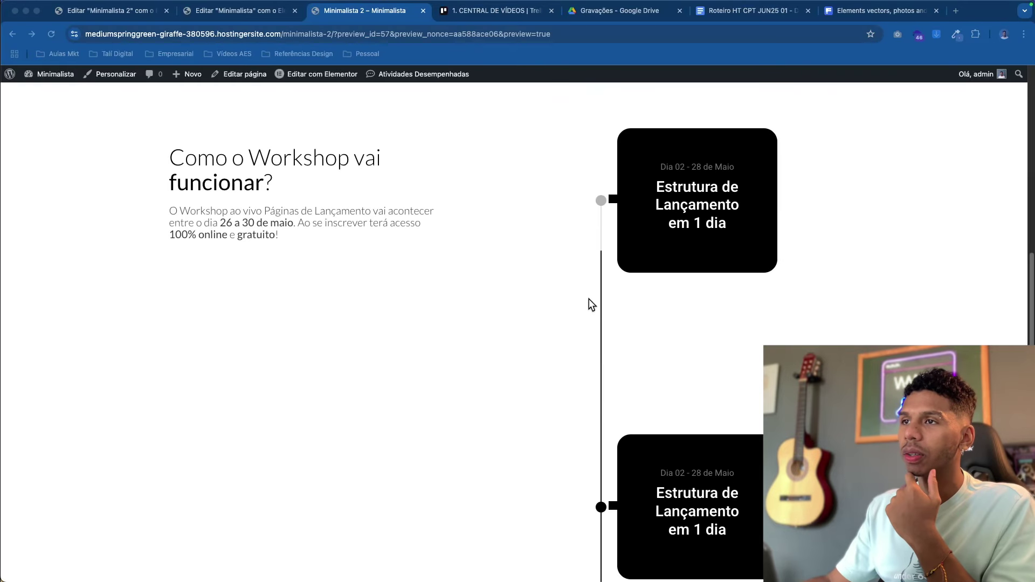
pyautogui.scroll(1, 596, 162)
pyautogui.scroll(-7, 598, 205)
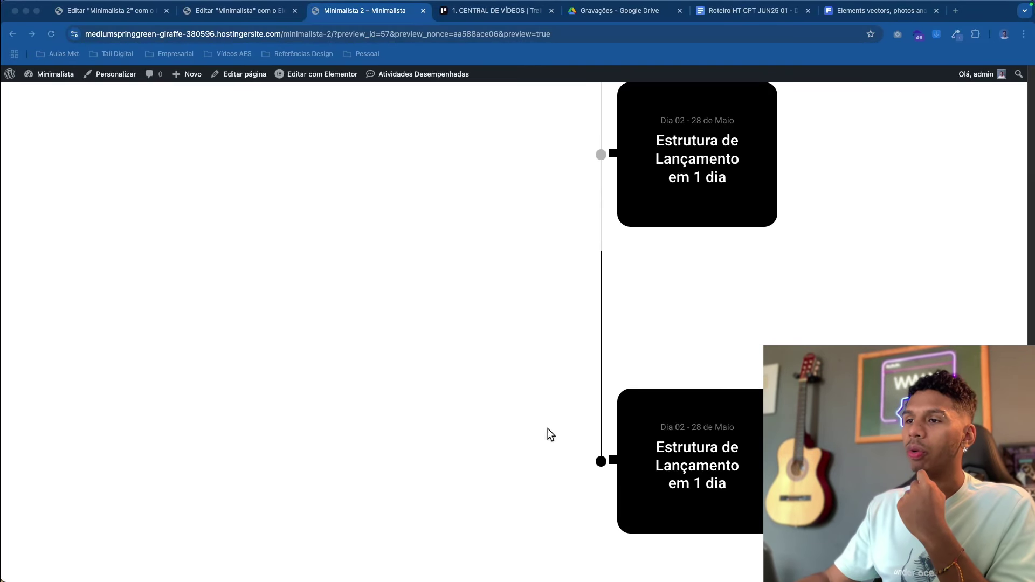
pyautogui.scroll(4, 544, 380)
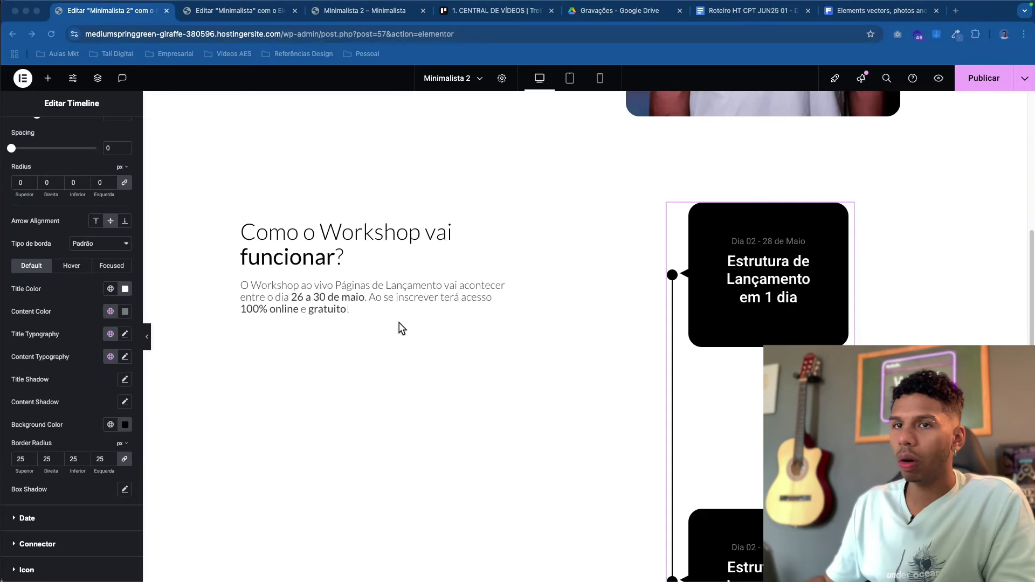
# - Try a different timeline card background colour, then keep the black background
pyautogui.click(119, 433)
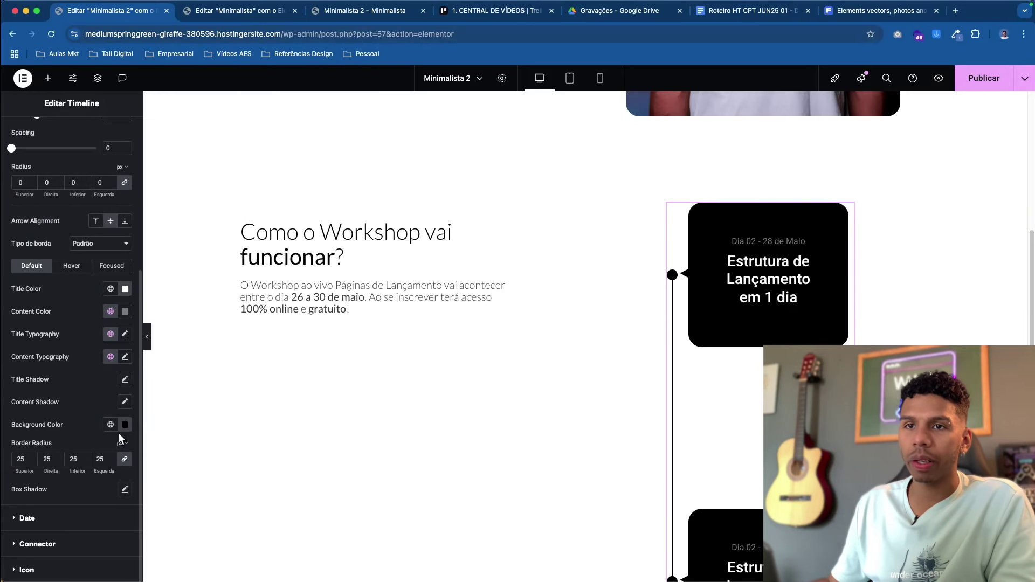
pyautogui.click(125, 426)
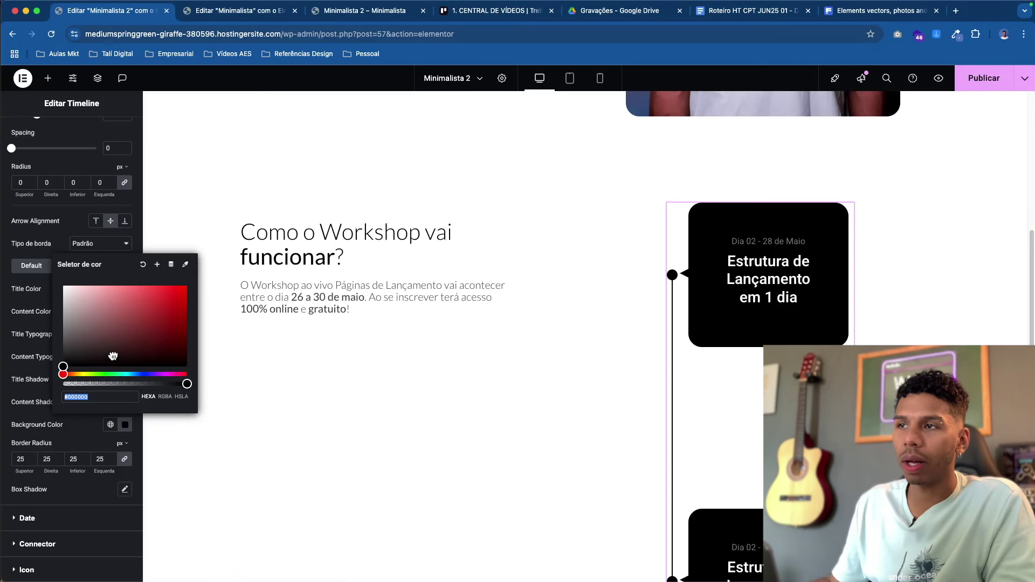
pyautogui.moveTo(112, 356); pyautogui.dragTo(52, 400)
pyautogui.click(81, 433)
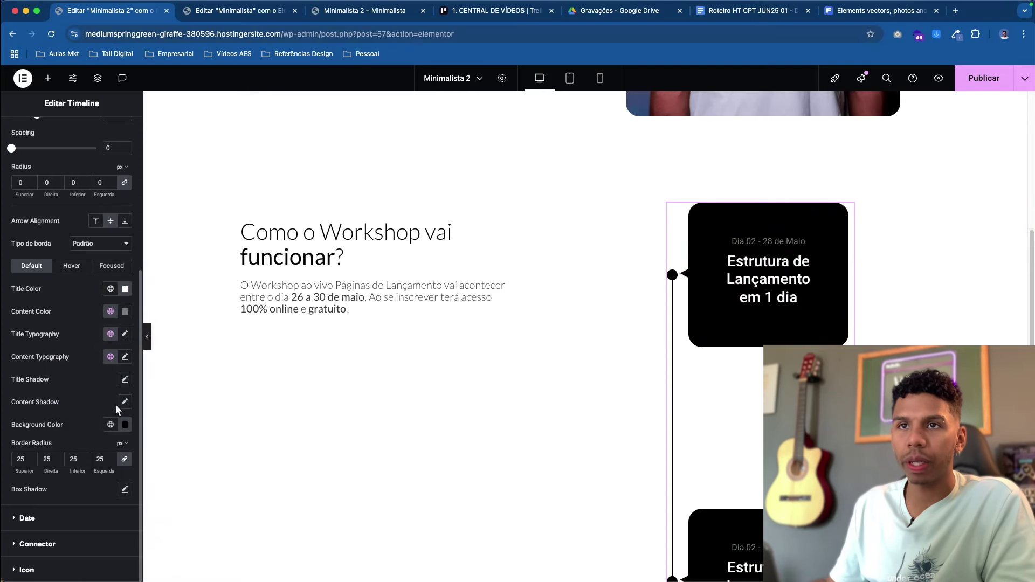
pyautogui.scroll(5, 634, 316)
pyautogui.scroll(-2, 643, 317)
pyautogui.scroll(-2, 739, 361)
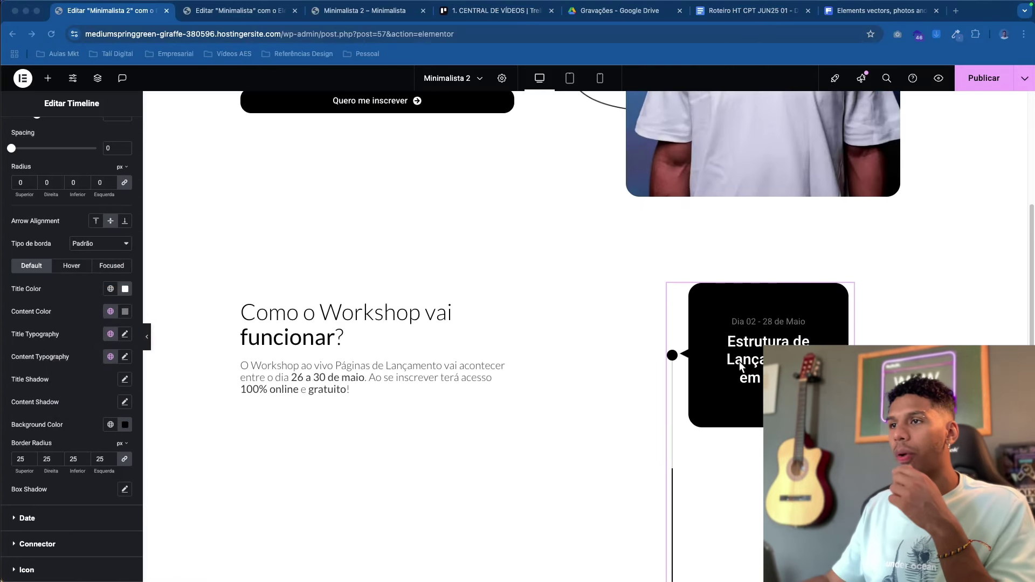
pyautogui.scroll(8, 100, 242)
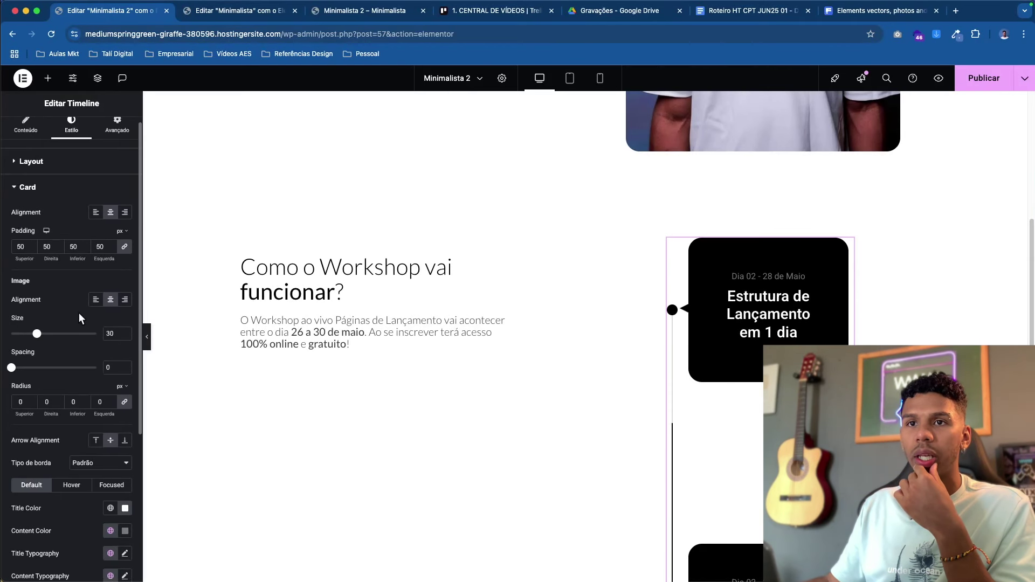
pyautogui.scroll(-5, 104, 324)
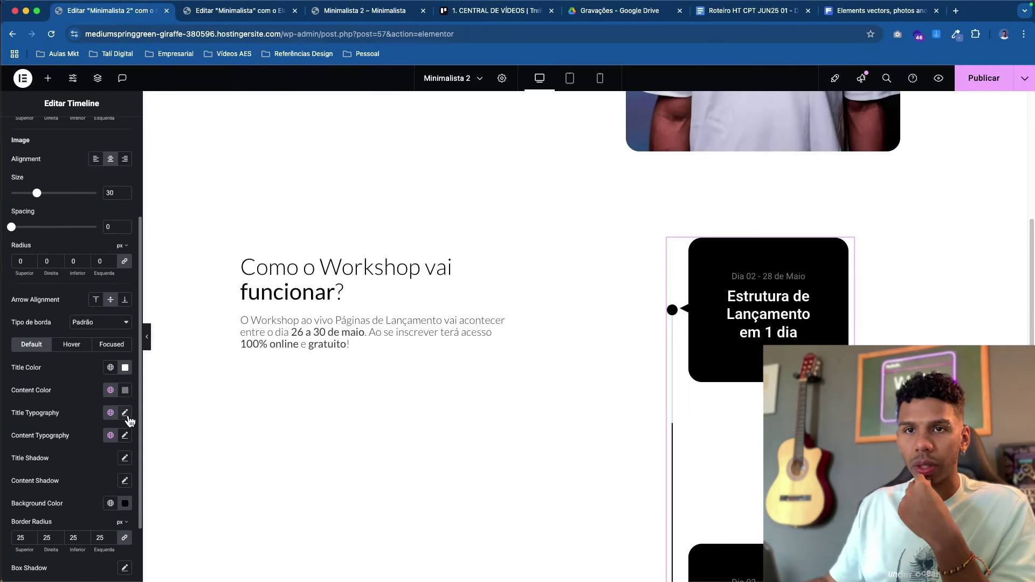
# - Set the card title and card text fonts to Lato, with 16 px card text
pyautogui.click(126, 414)
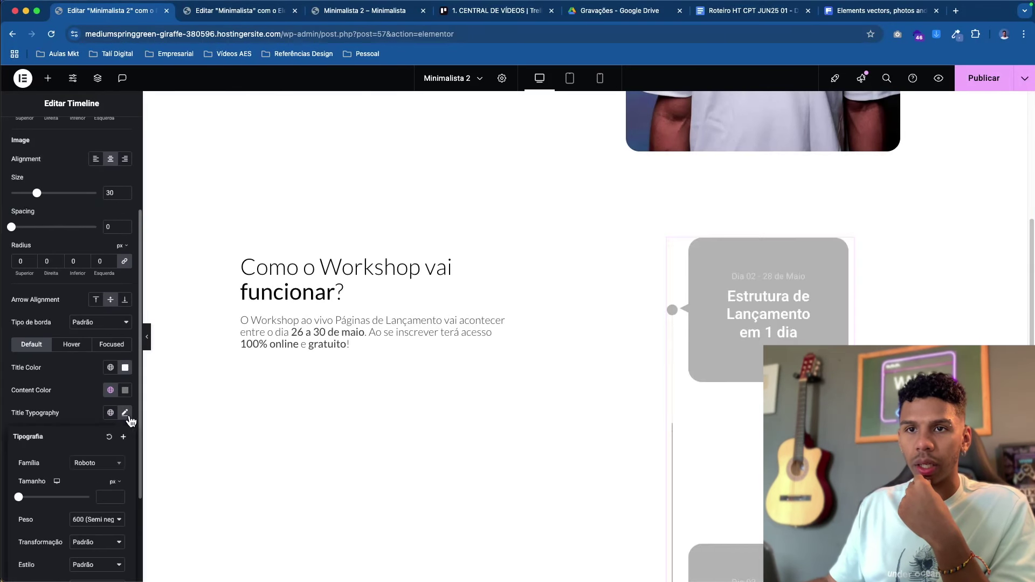
pyautogui.click(106, 465)
pyautogui.write('lato')
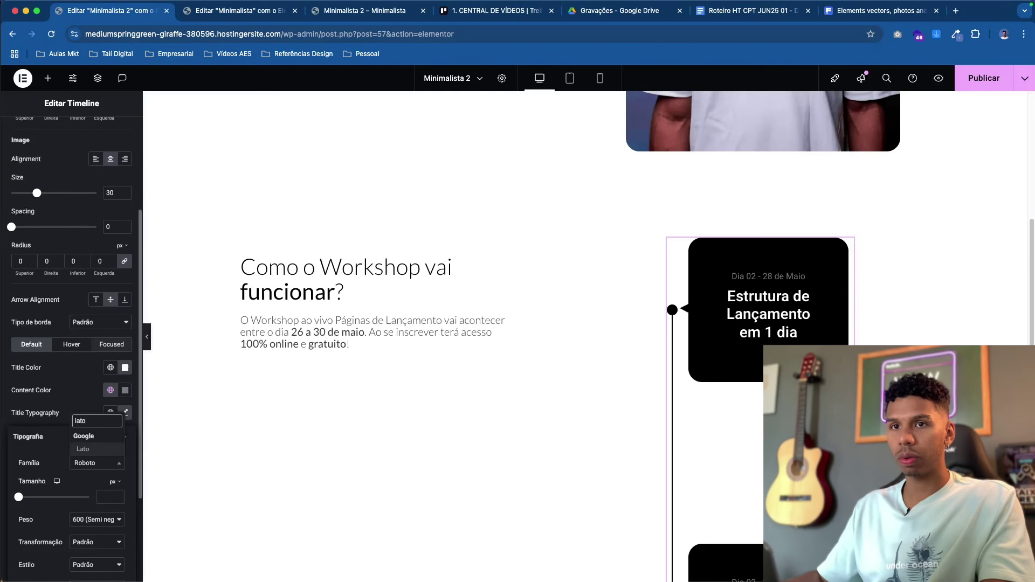
pyautogui.click(100, 449)
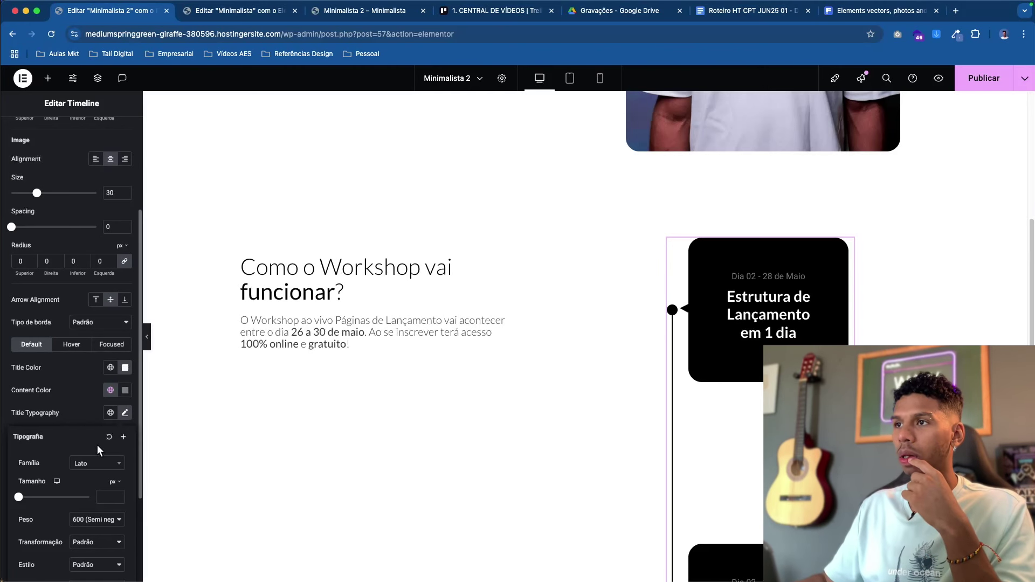
pyautogui.click(124, 413)
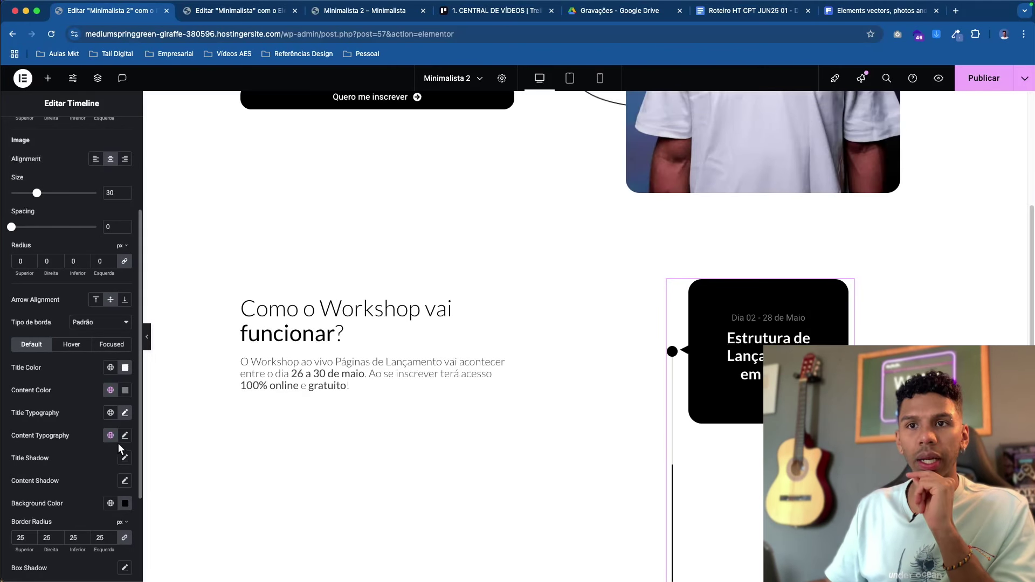
pyautogui.click(124, 435)
pyautogui.click(97, 486)
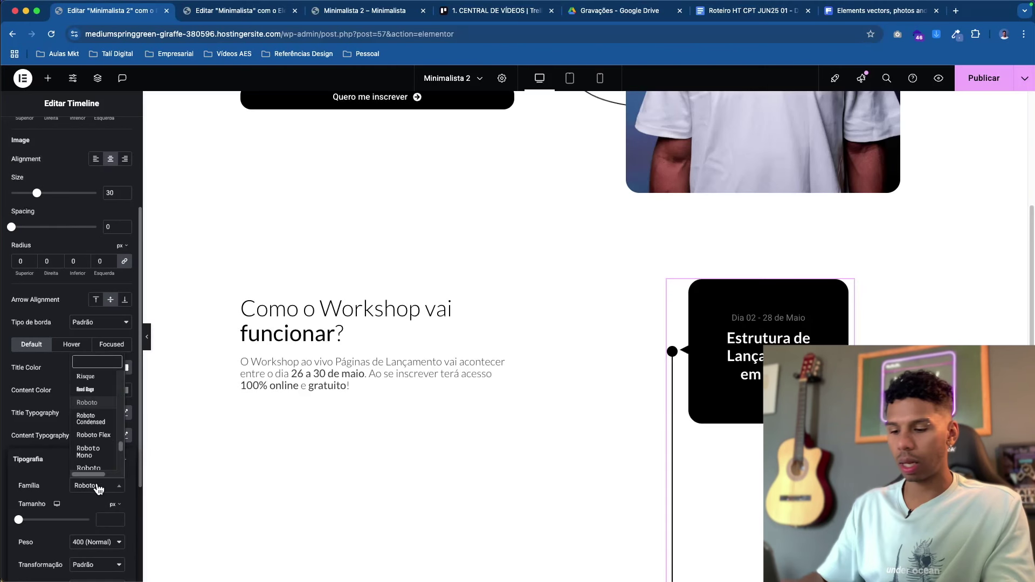
pyautogui.write('lat')
pyautogui.click(83, 454)
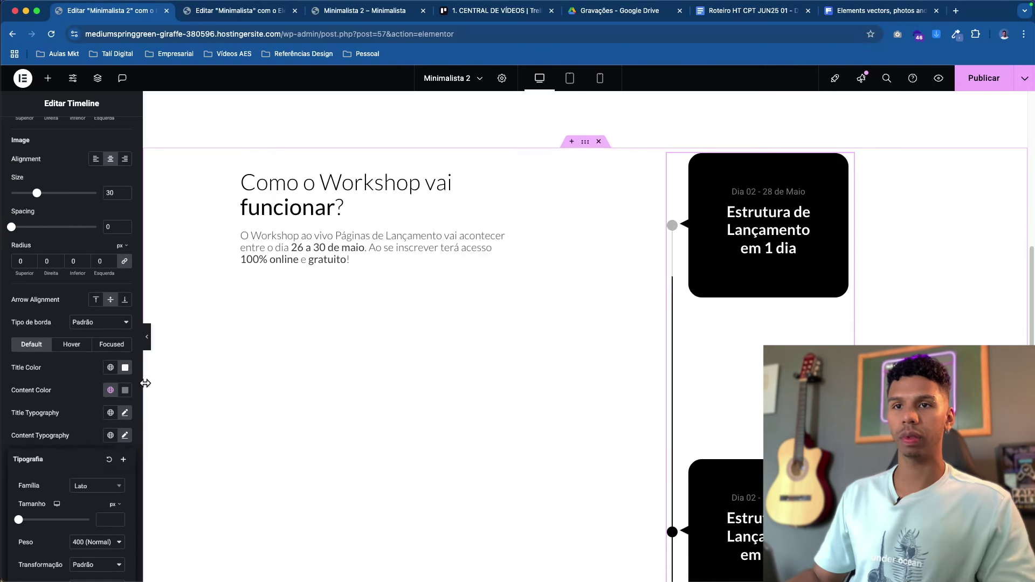
pyautogui.scroll(-2, 64, 486)
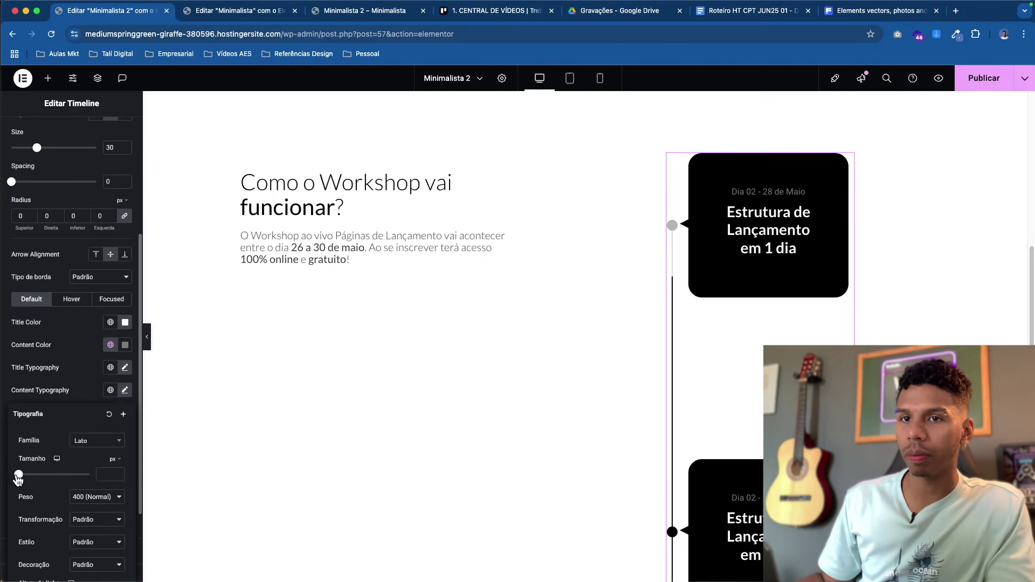
pyautogui.moveTo(21, 476); pyautogui.dragTo(27, 478)
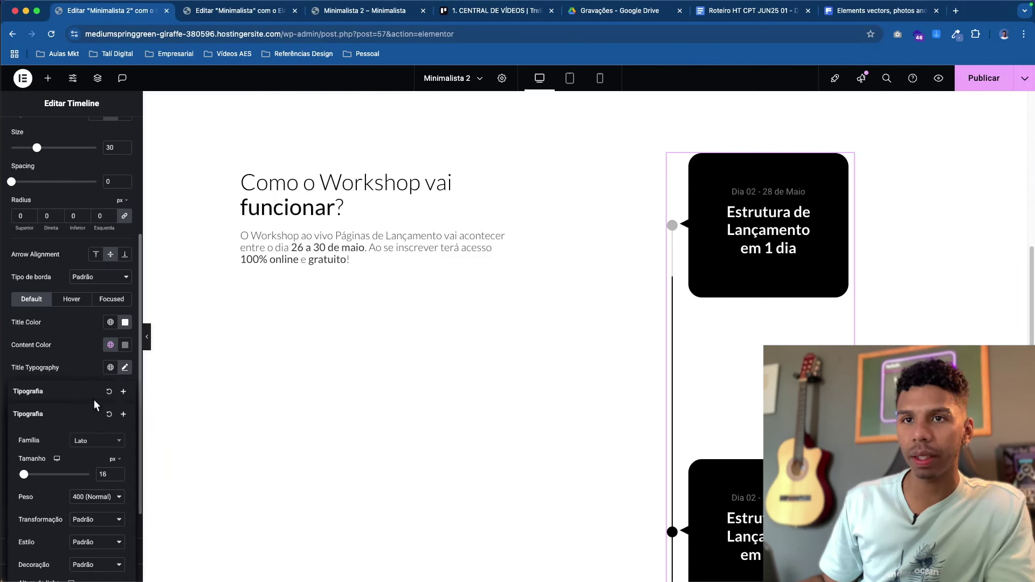
# - Enlarge the card titles to 26 px and save the page
pyautogui.click(125, 368)
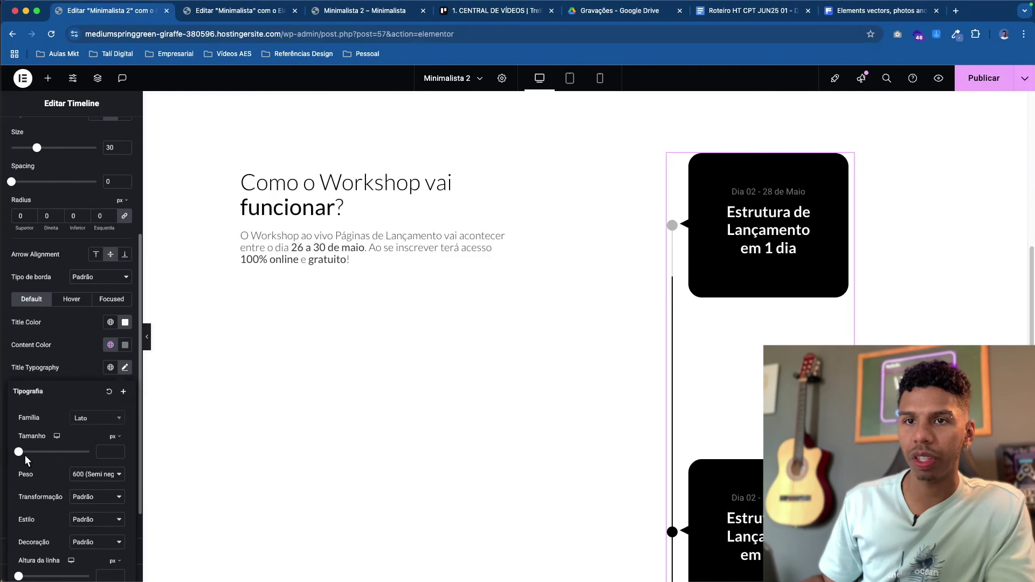
pyautogui.moveTo(19, 452); pyautogui.dragTo(27, 452)
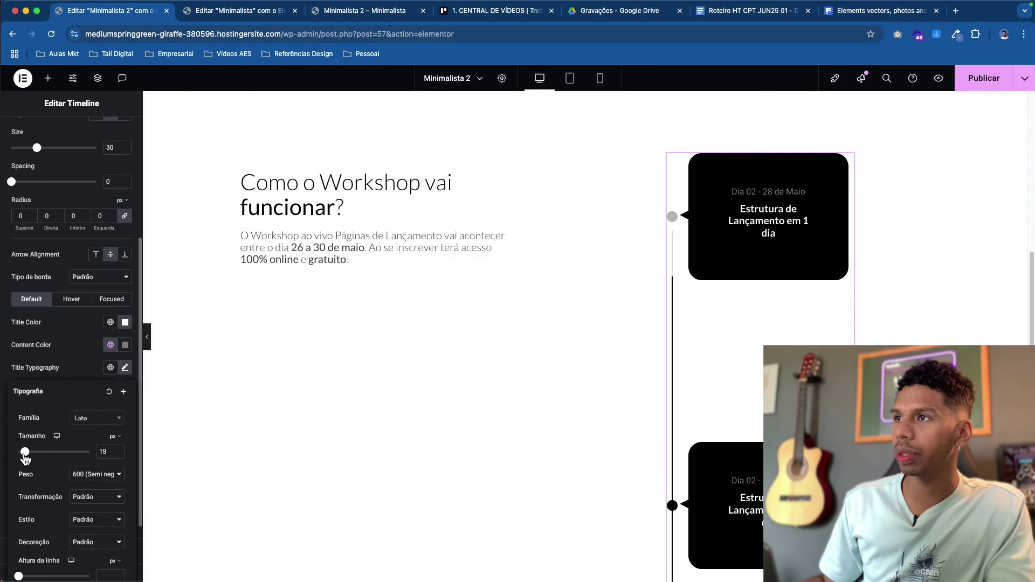
pyautogui.click(117, 451)
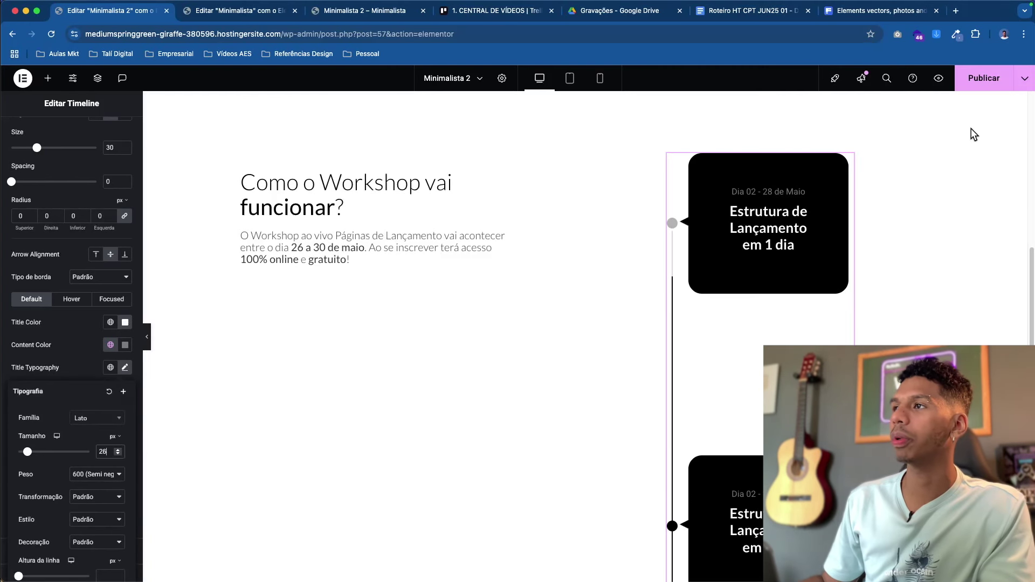
pyautogui.press('super+s')
# - Switch to the original Minimalista page editor to look it over
pyautogui.scroll(1, 631, 359)
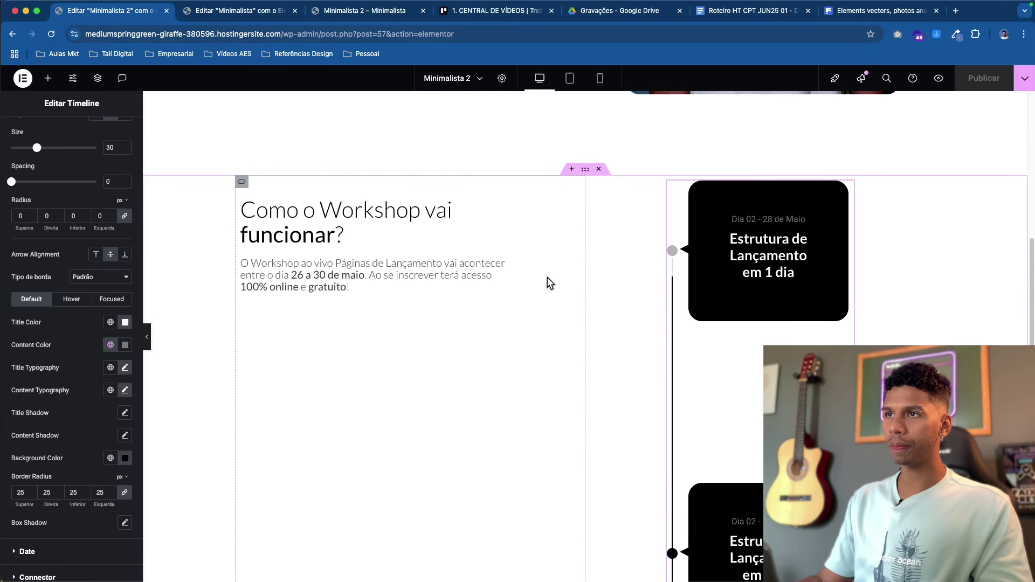
pyautogui.click(237, 10)
pyautogui.scroll(5, 364, 210)
pyautogui.scroll(-3, 366, 233)
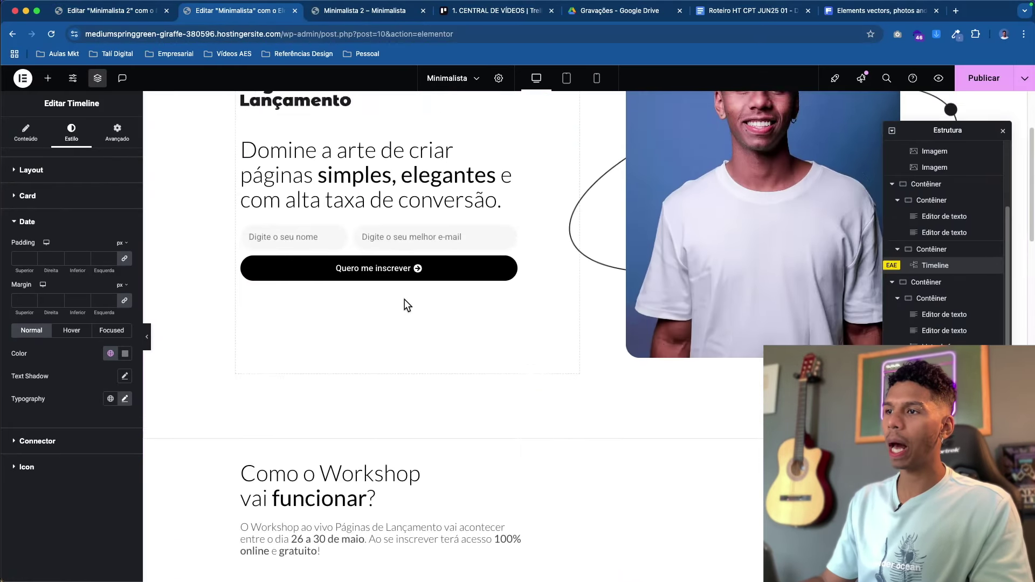
pyautogui.scroll(-5, 406, 302)
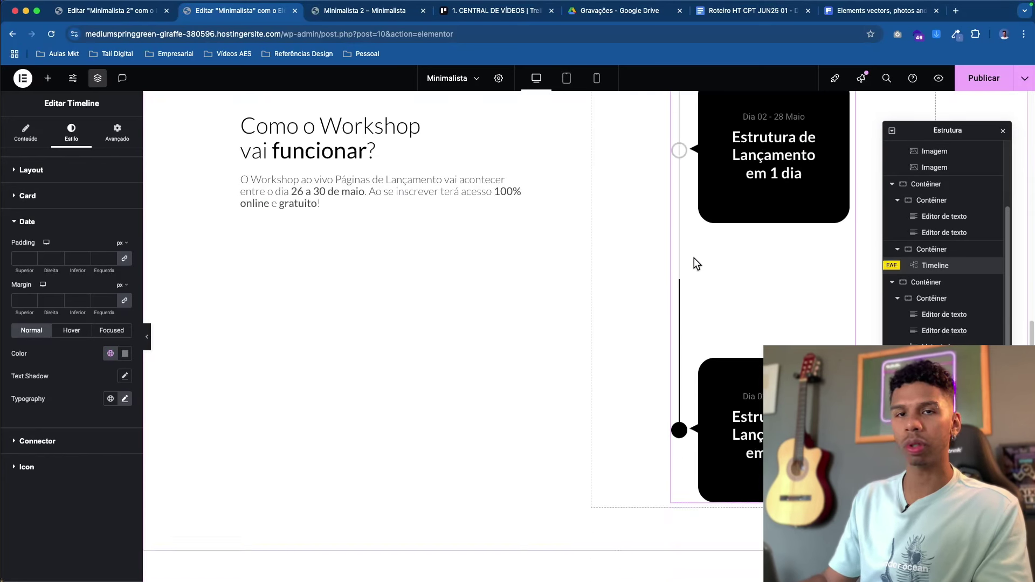
pyautogui.scroll(5, 341, 160)
# - Run a Google image search for 'parallax' in a new tab
pyautogui.press('super+t')
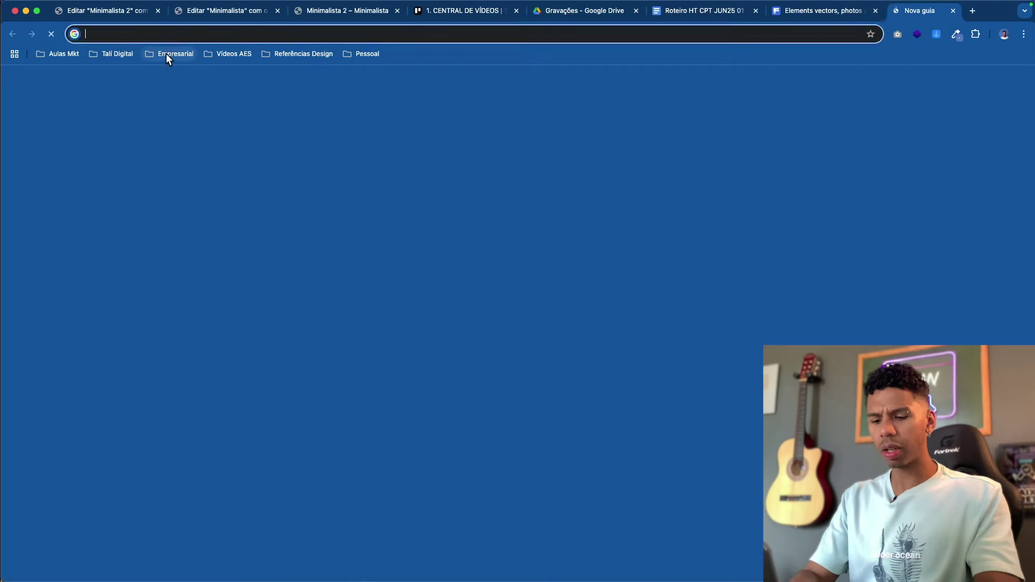
pyautogui.write('parallax')
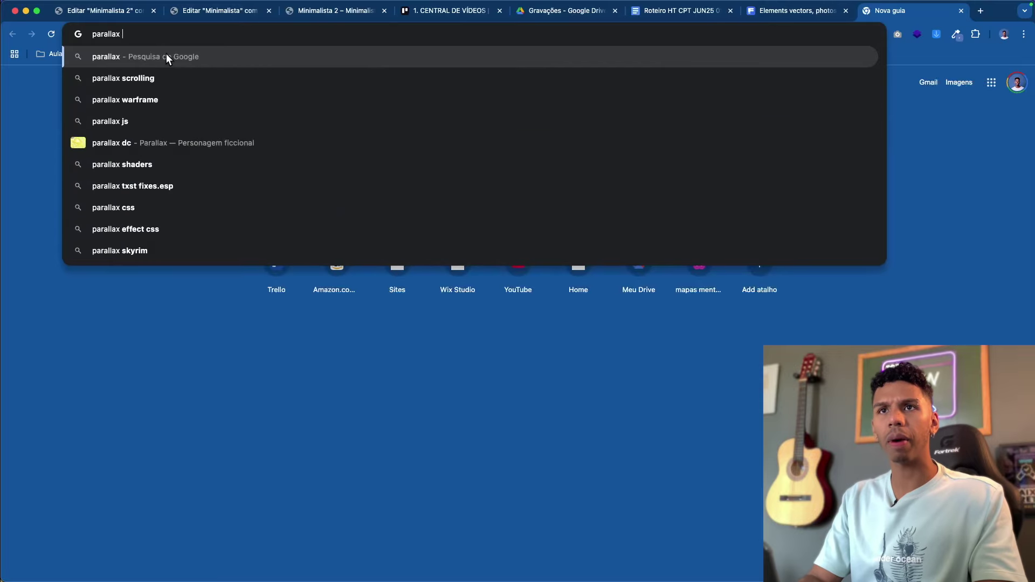
pyautogui.press('Return')
pyautogui.click(189, 119)
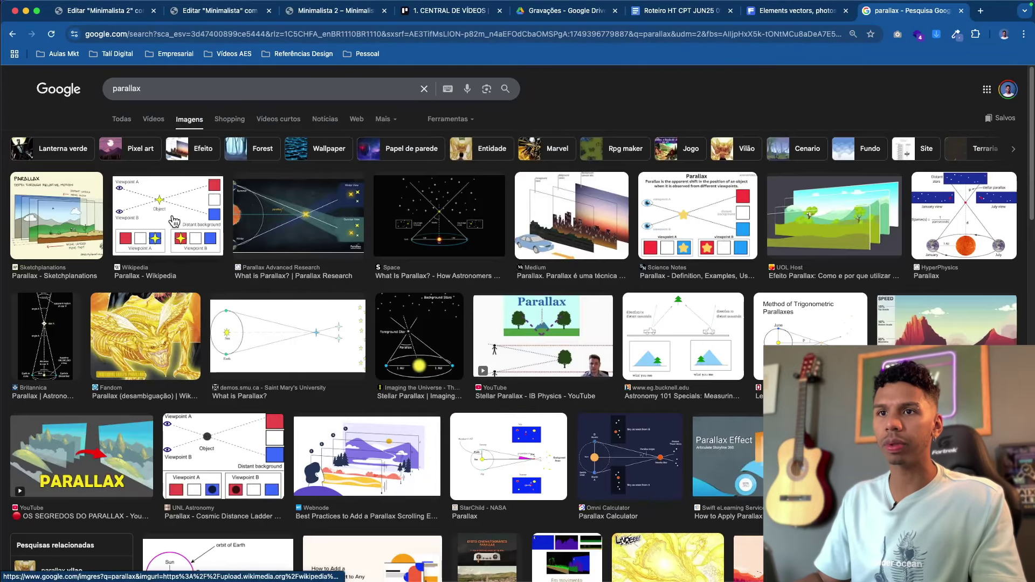
pyautogui.scroll(-10, 173, 220)
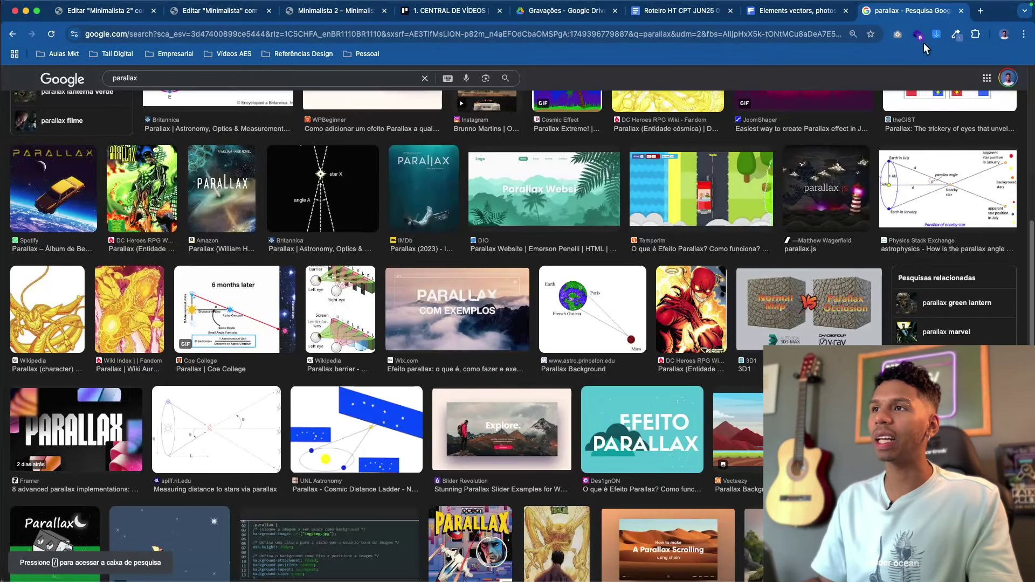
# - Close the parallax search tab and return to the Minimalista 2 editor
pyautogui.click(959, 12)
pyautogui.scroll(-3, 409, 162)
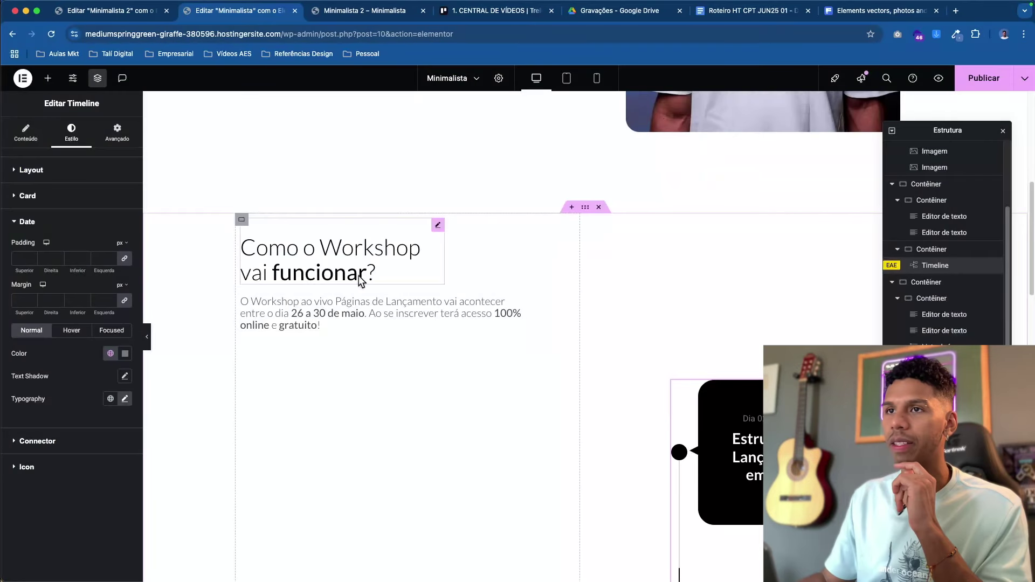
pyautogui.scroll(3, 593, 270)
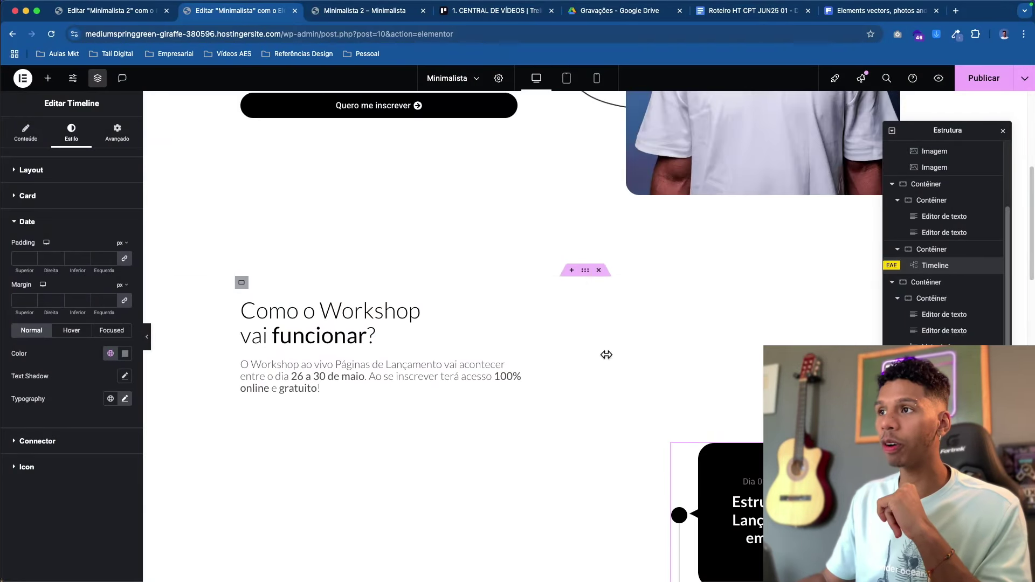
pyautogui.scroll(-5, 548, 296)
pyautogui.scroll(-1, 549, 296)
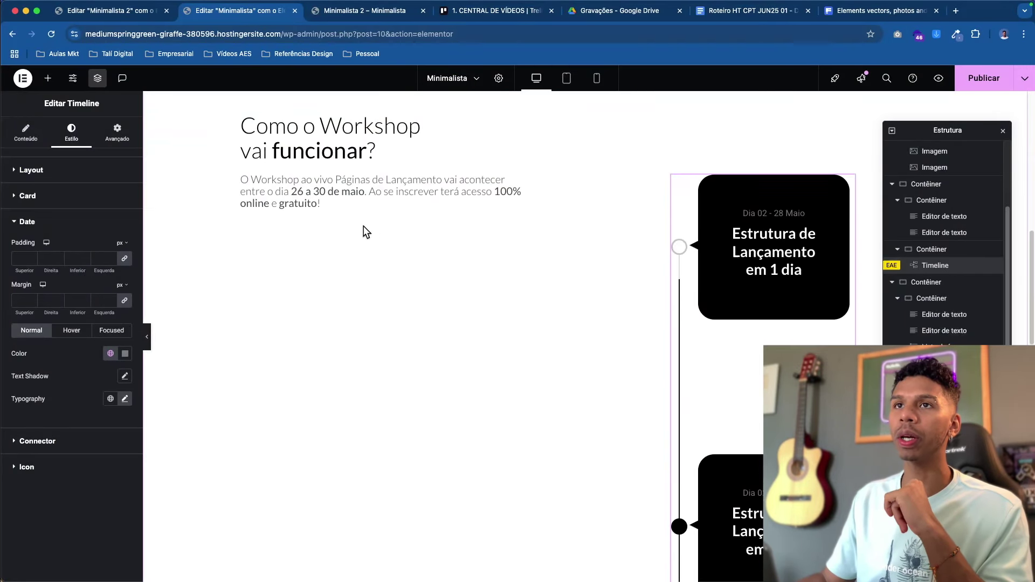
pyautogui.click(109, 22)
pyautogui.scroll(4, 564, 425)
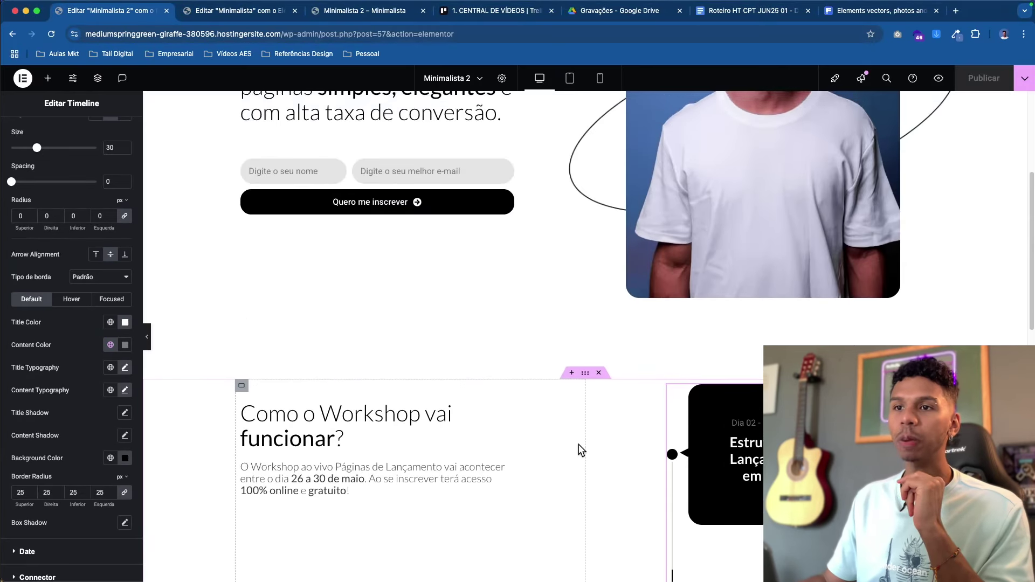
# - Set the workshop heading container's Motion Effects sticky position to Top (Superior)
pyautogui.scroll(-3, 578, 445)
pyautogui.scroll(-1, 497, 422)
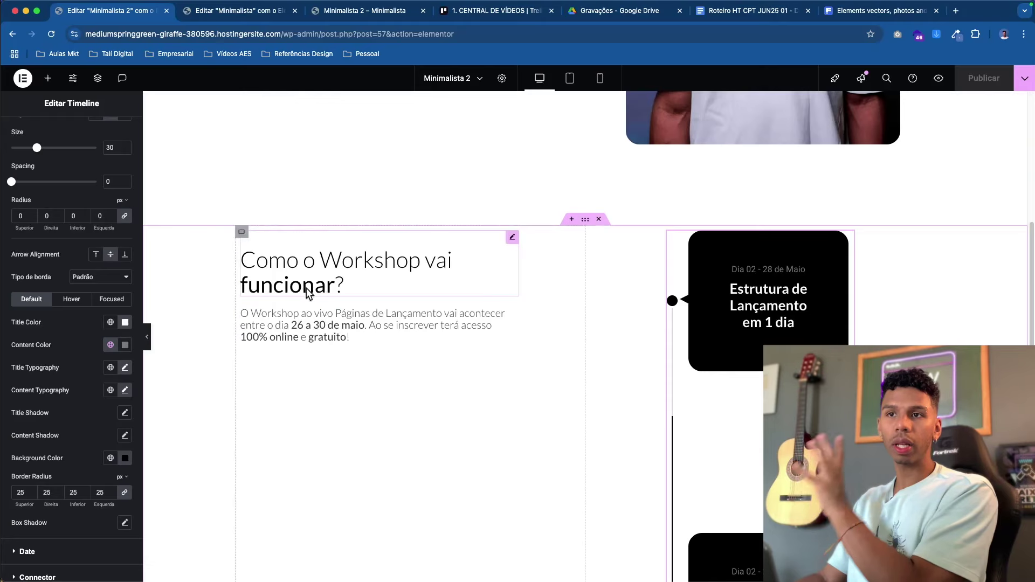
pyautogui.scroll(-5, 502, 377)
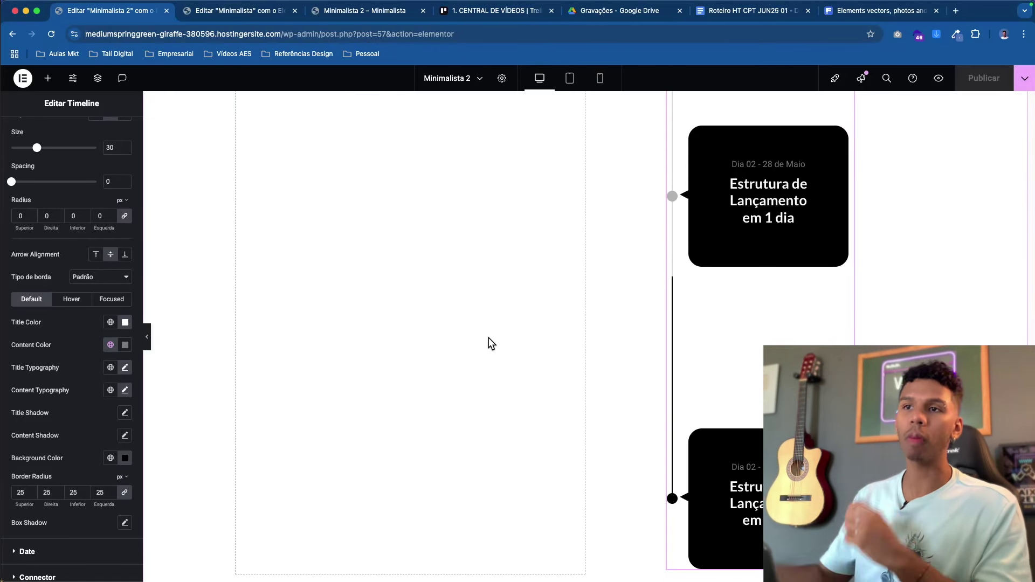
pyautogui.scroll(4, 352, 263)
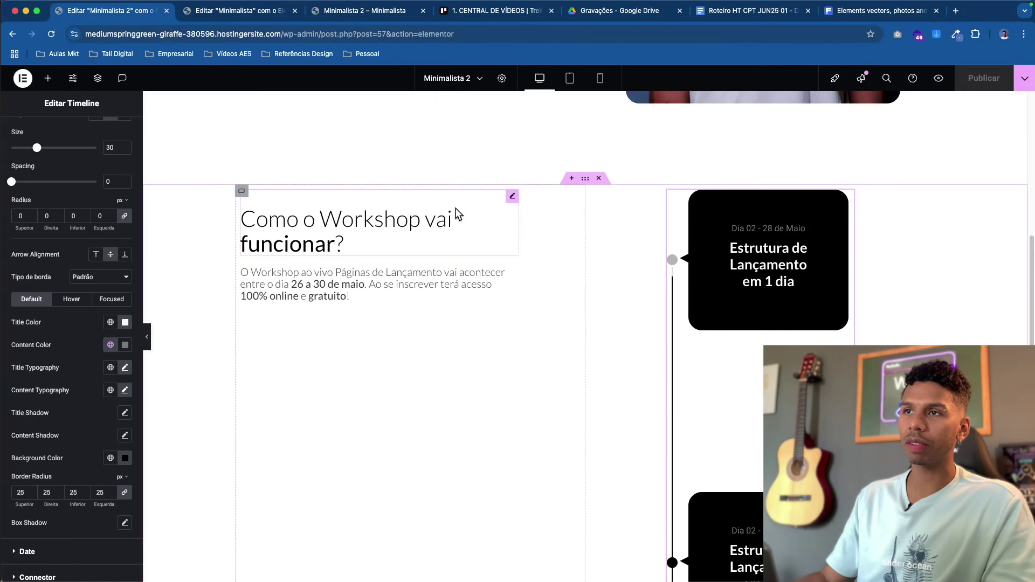
pyautogui.click(236, 207)
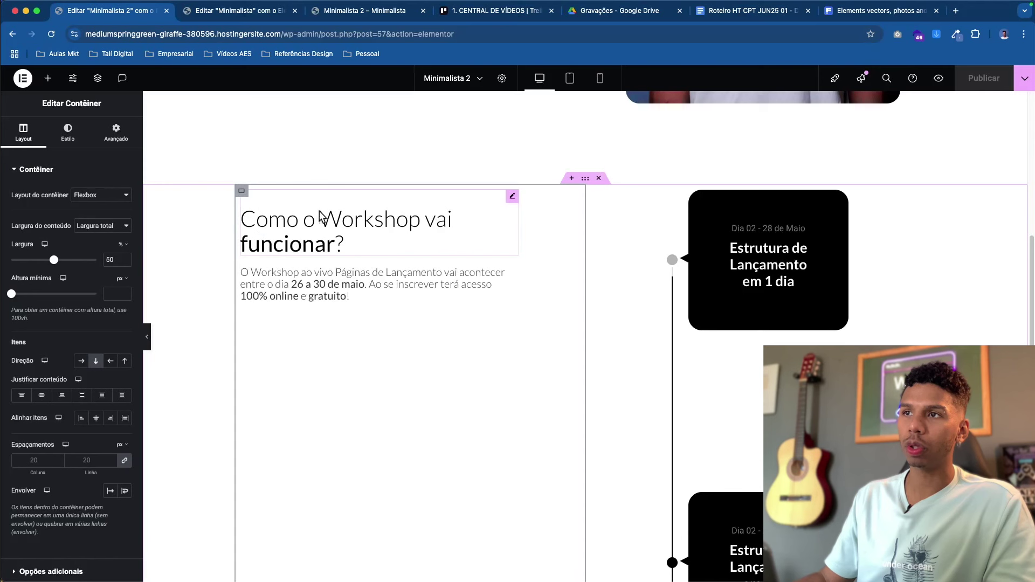
pyautogui.click(118, 133)
pyautogui.scroll(-5, 59, 323)
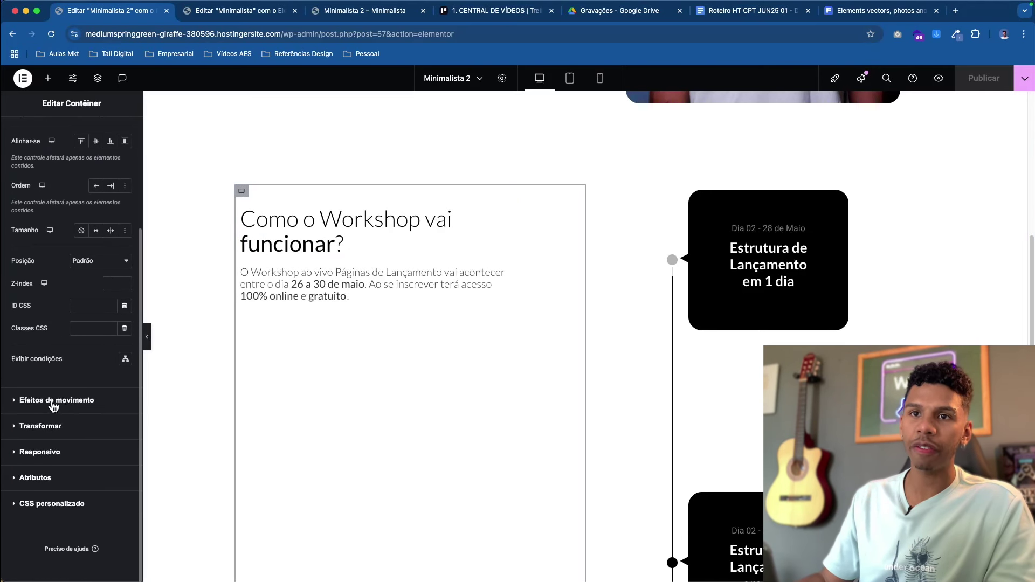
pyautogui.click(53, 402)
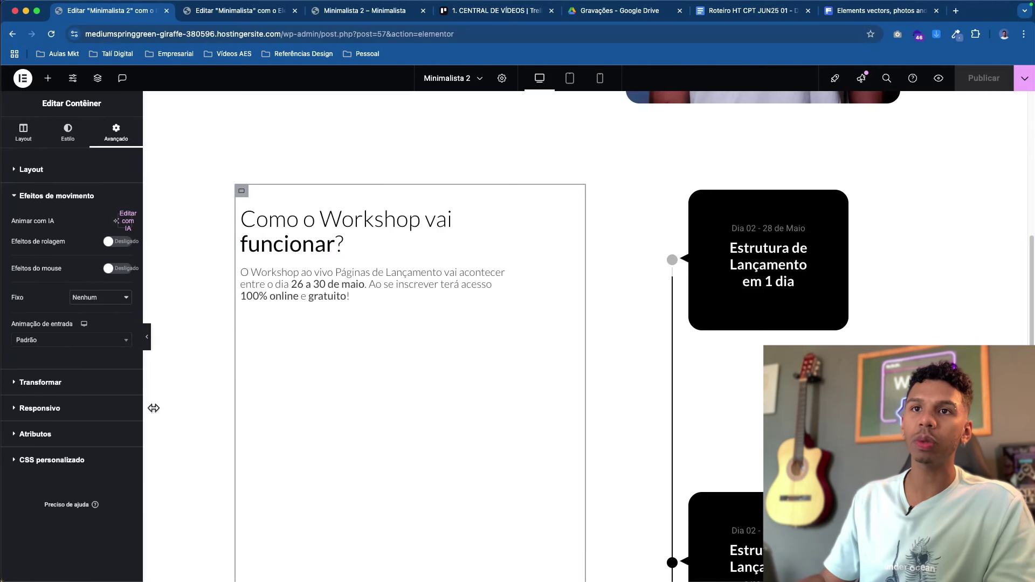
pyautogui.click(107, 299)
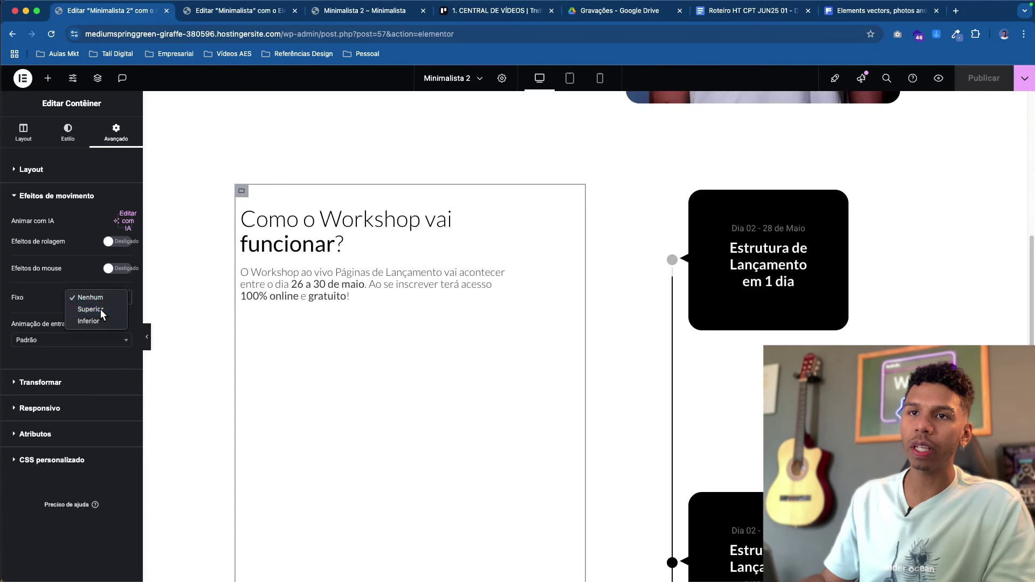
pyautogui.click(100, 309)
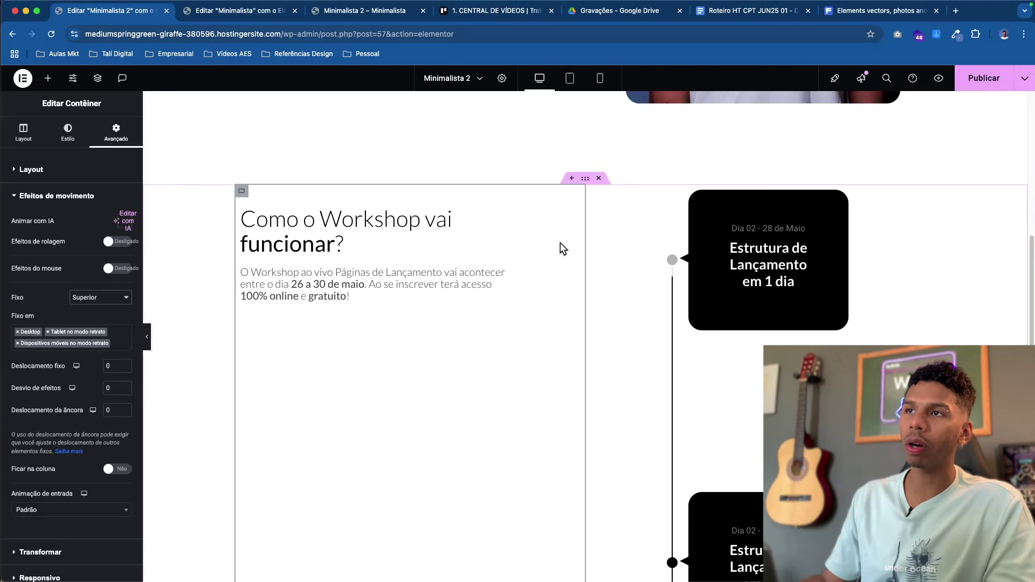
# - Scroll the page to check the heading stays pinned as the timeline cards pass
pyautogui.scroll(5, 561, 243)
pyautogui.scroll(-7, 540, 248)
pyautogui.scroll(-10, 447, 271)
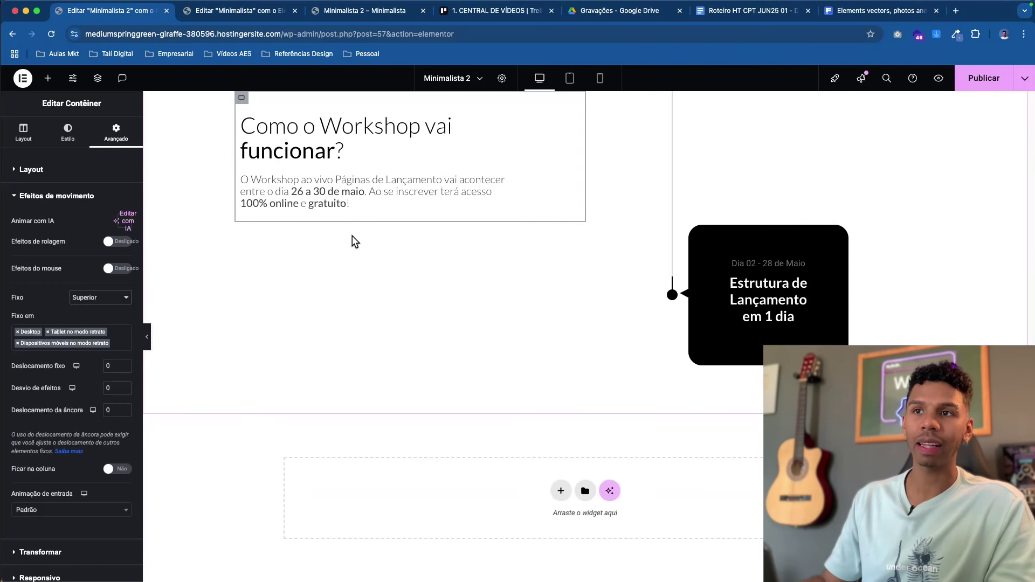
pyautogui.scroll(5, 520, 225)
pyautogui.scroll(-5, 517, 228)
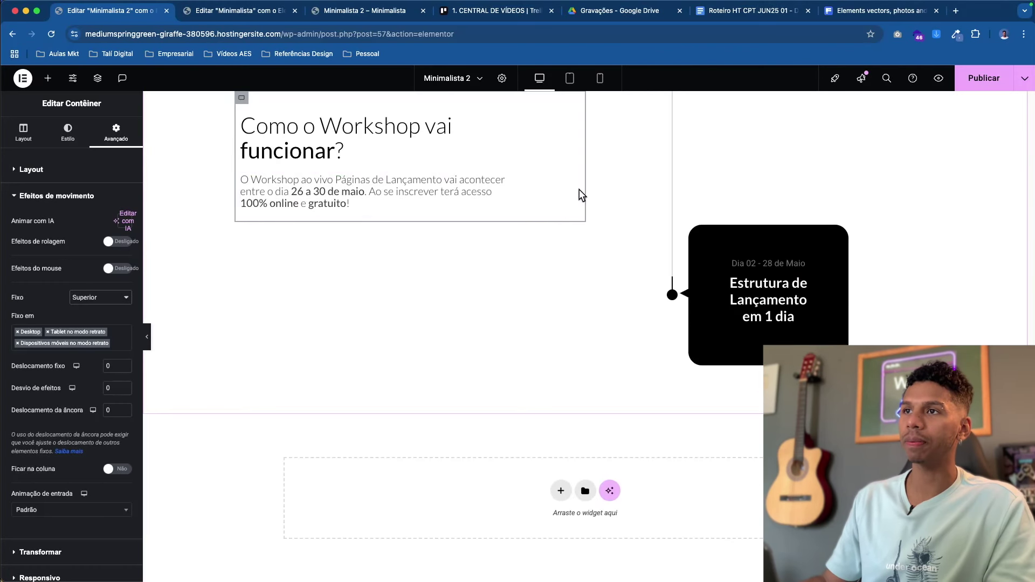
pyautogui.scroll(3, 515, 195)
pyautogui.scroll(-2, 507, 226)
pyautogui.scroll(-1, 517, 254)
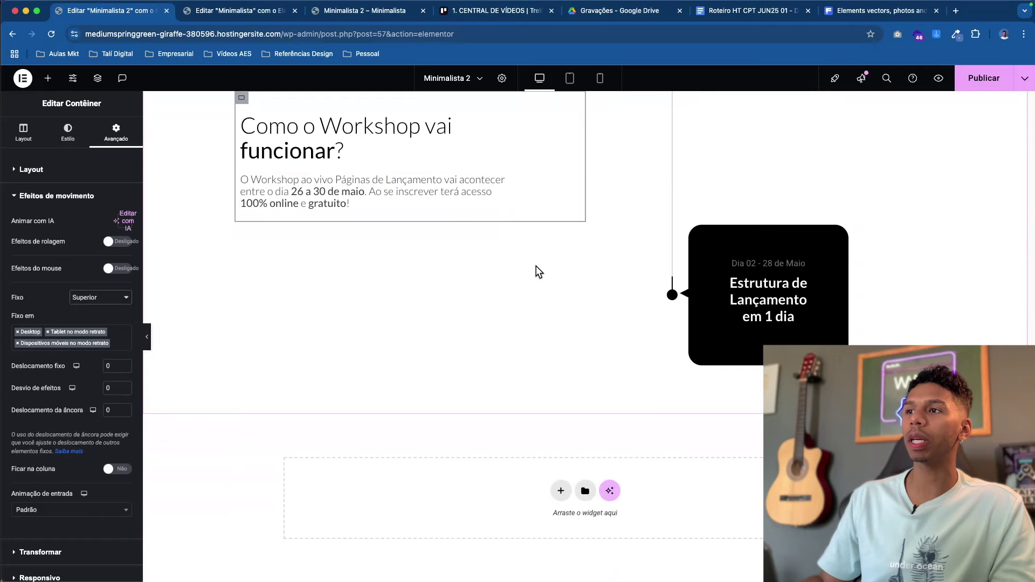
pyautogui.scroll(4, 556, 318)
pyautogui.scroll(-4, 574, 431)
# - Add a single-column flexbox container below the workshop section with a black (Preto) background
pyautogui.click(565, 497)
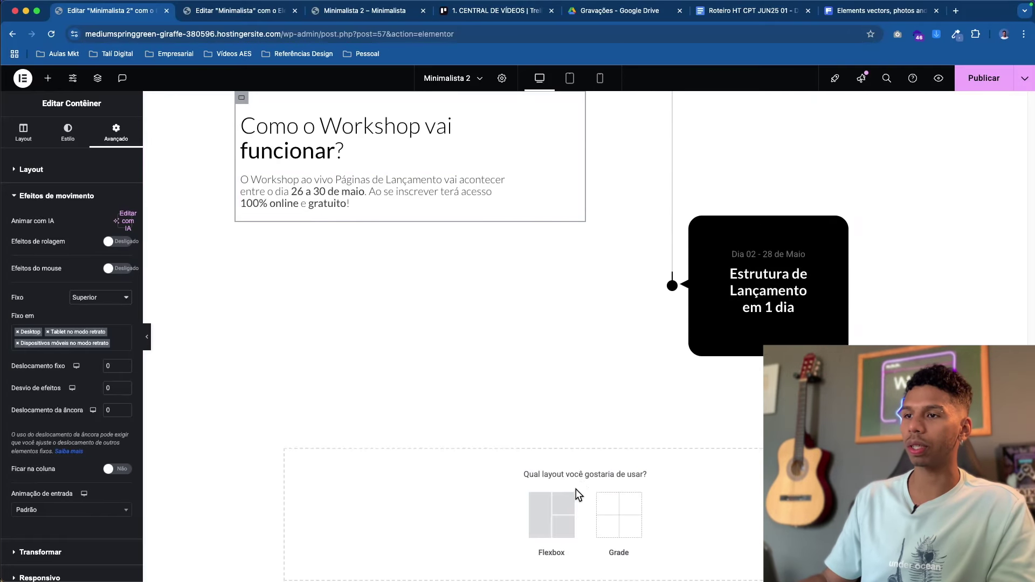
pyautogui.click(560, 504)
pyautogui.click(457, 464)
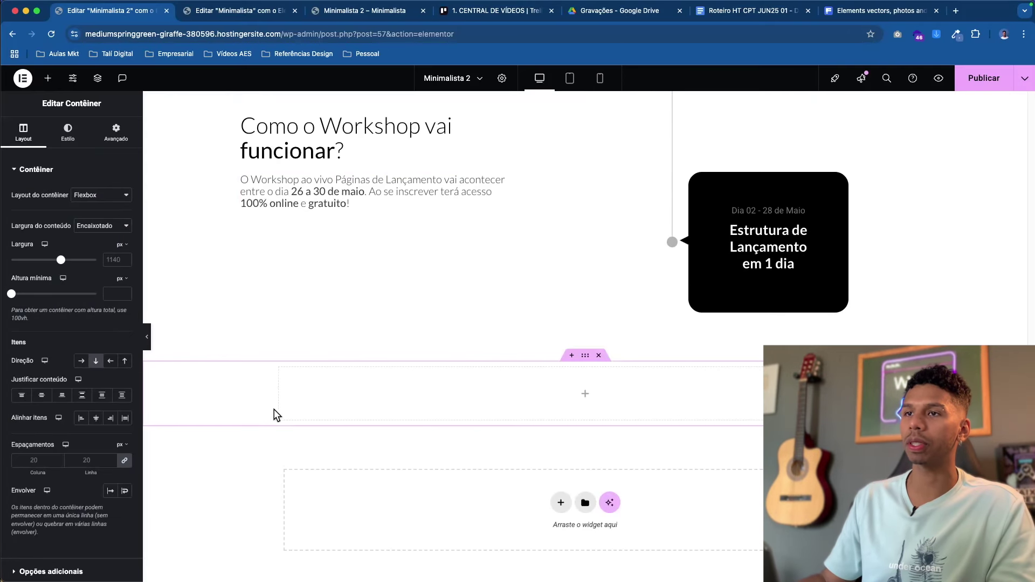
pyautogui.click(67, 132)
pyautogui.click(110, 240)
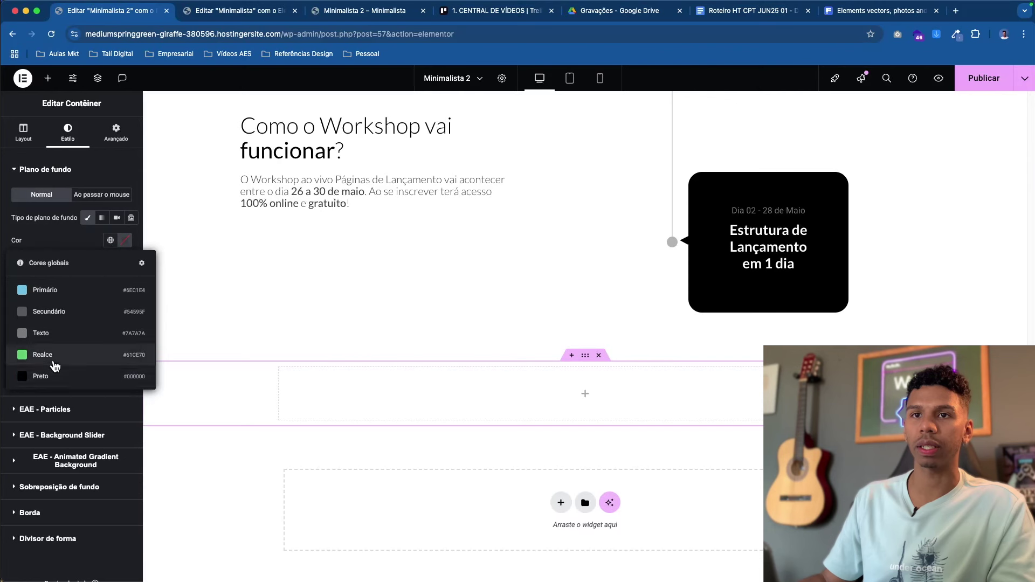
pyautogui.click(53, 368)
# - Give the black container a minimum height of 1440 px and scroll to check it
pyautogui.click(23, 132)
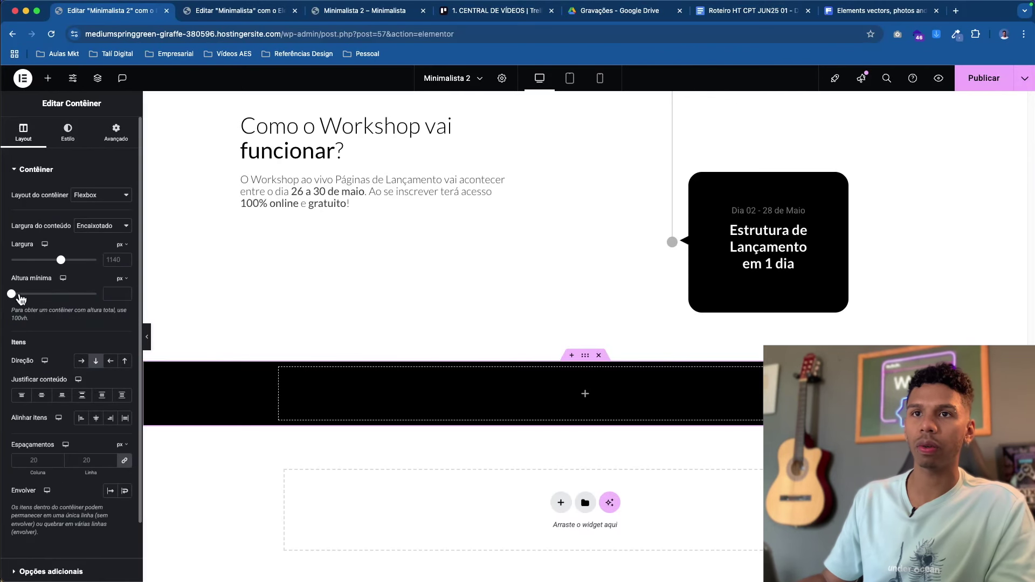
pyautogui.moveTo(13, 295); pyautogui.dragTo(142, 287)
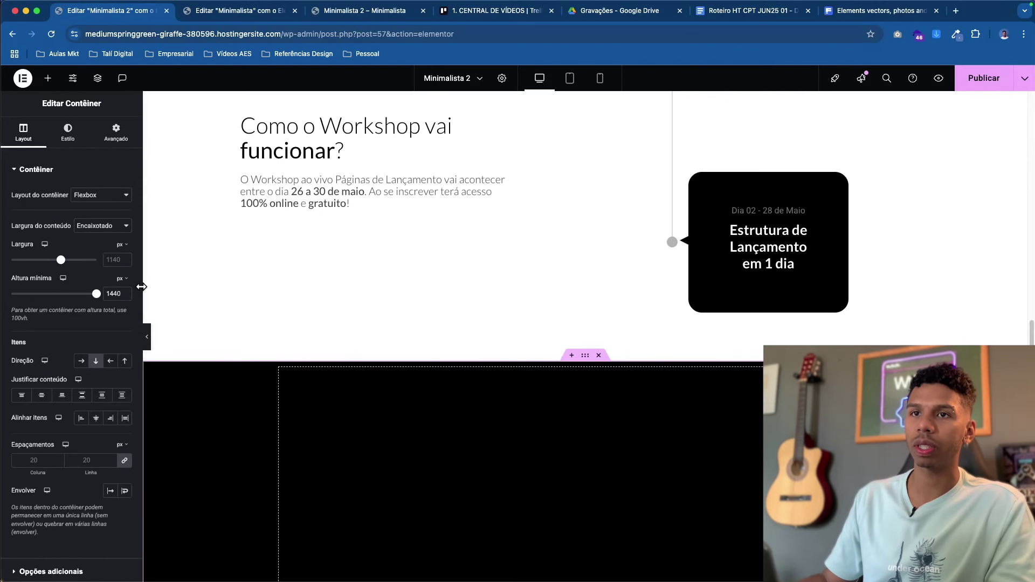
pyautogui.scroll(12, 302, 309)
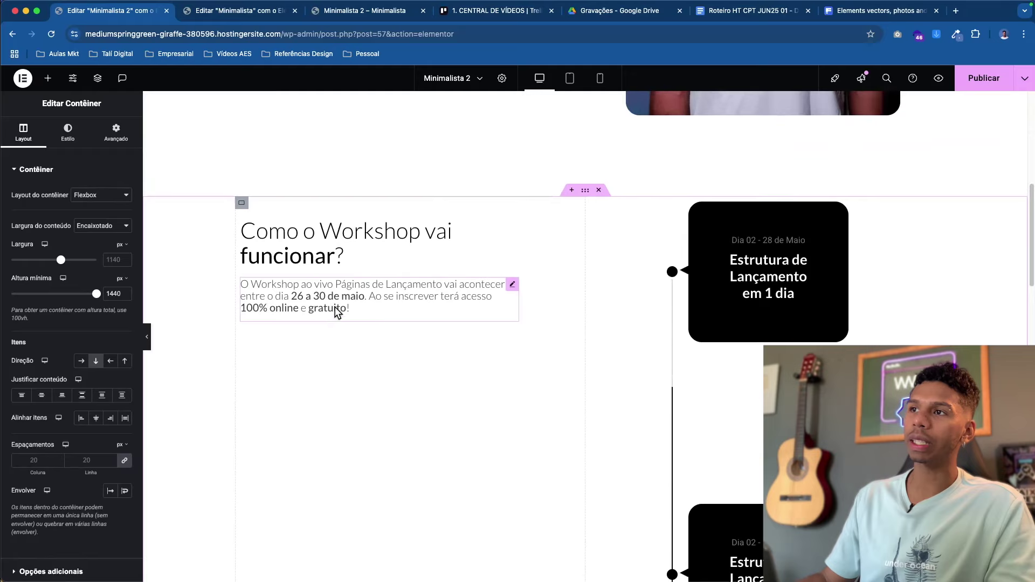
pyautogui.scroll(-6, 337, 310)
pyautogui.scroll(-8, 345, 308)
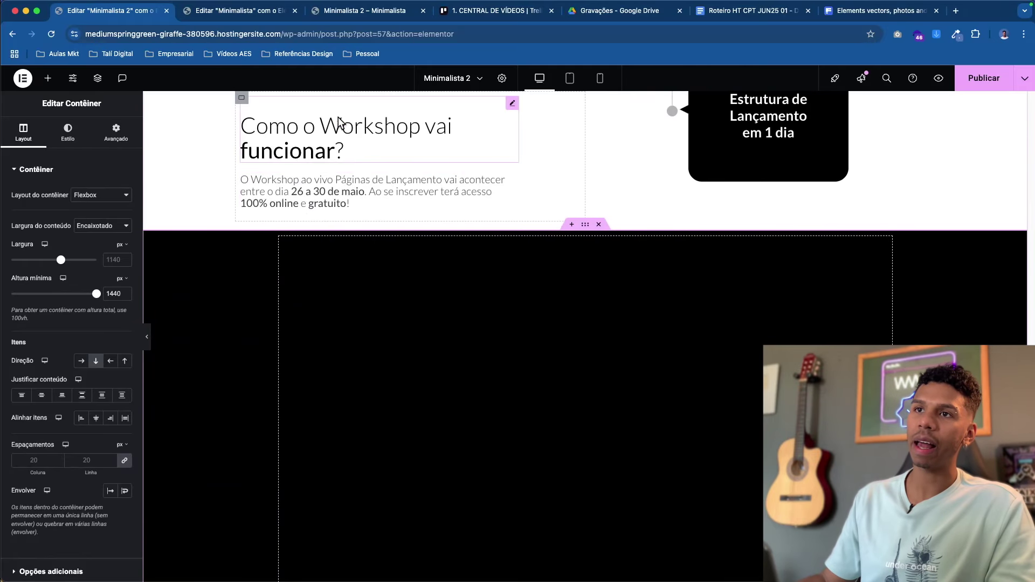
pyautogui.scroll(-4, 332, 158)
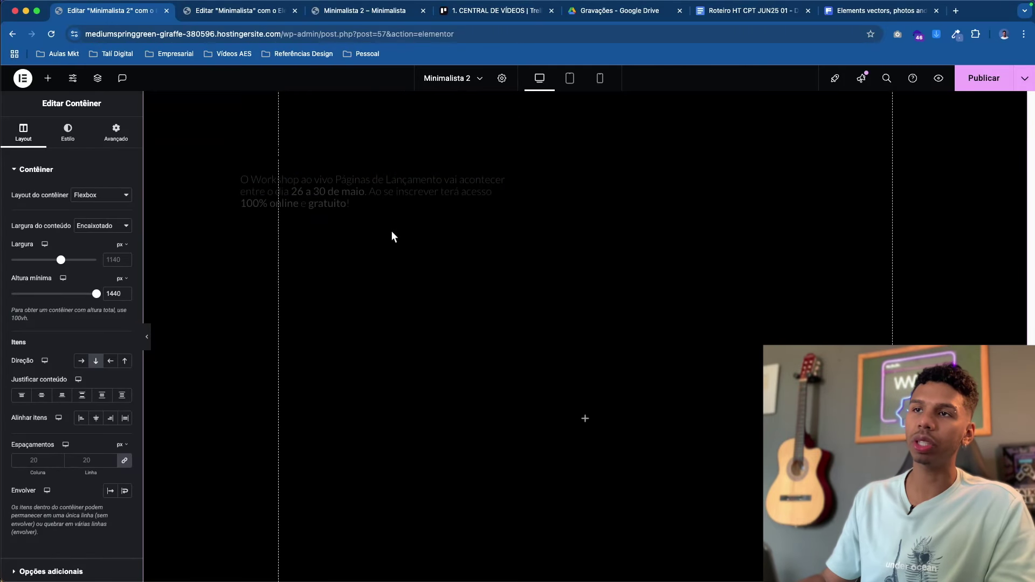
pyautogui.scroll(-4, 406, 282)
pyautogui.scroll(10, 414, 293)
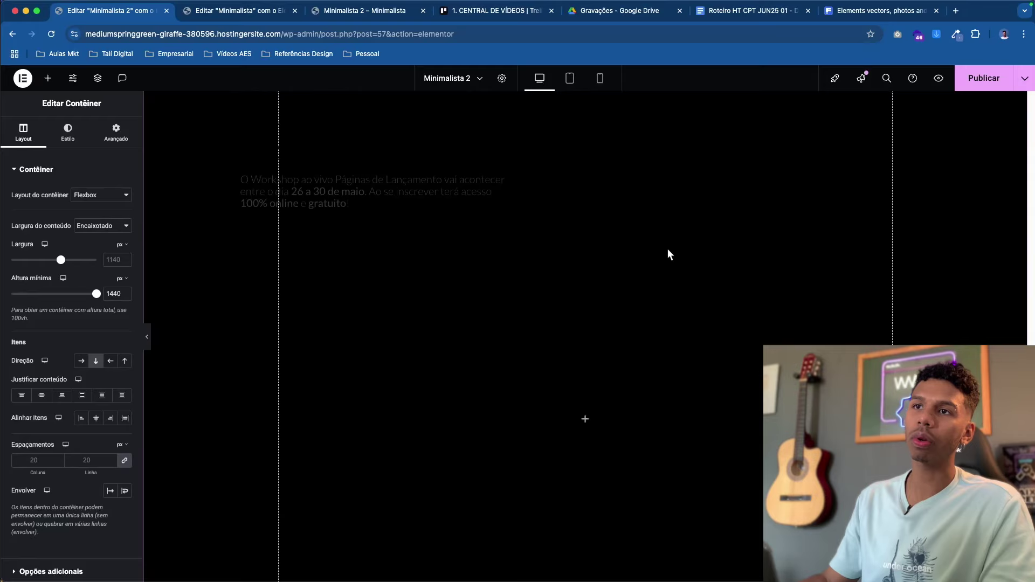
pyautogui.scroll(-3, 620, 264)
pyautogui.scroll(8, 568, 277)
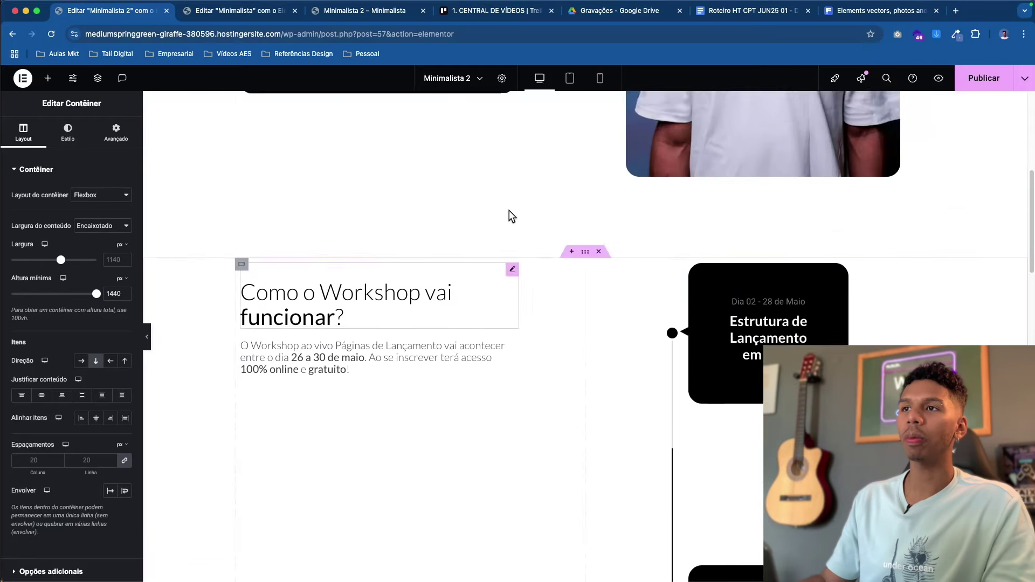
pyautogui.scroll(-2, 249, 318)
# - Keep the heading container's sticky Top effect within its column, scrolling to confirm it stops
pyautogui.click(242, 205)
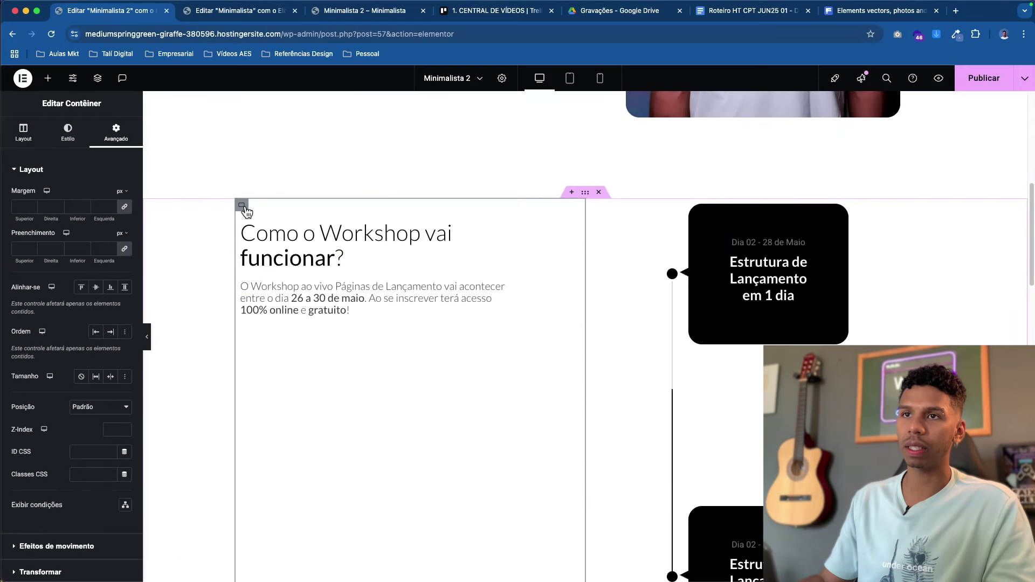
pyautogui.scroll(-5, 9, 416)
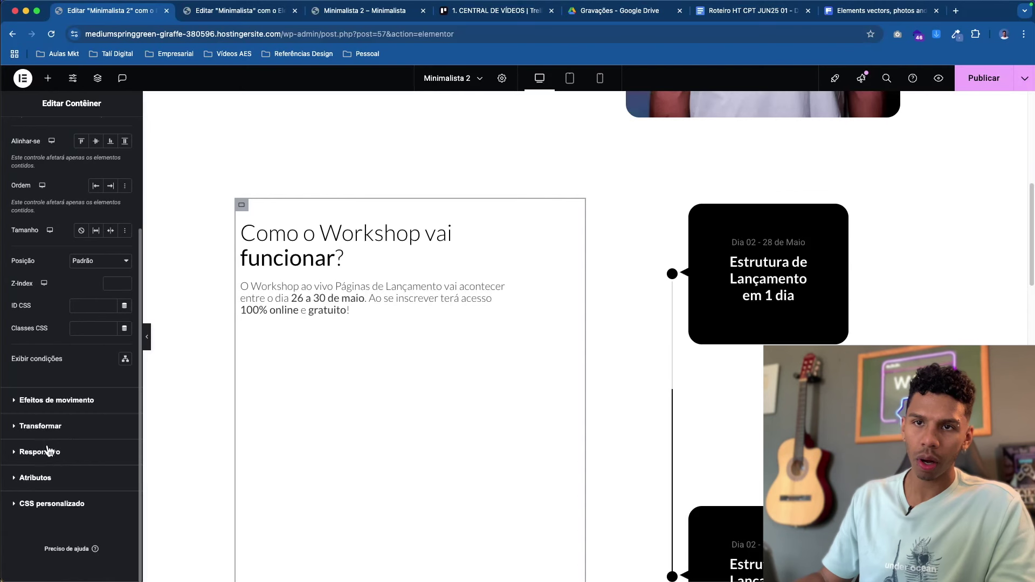
pyautogui.click(55, 404)
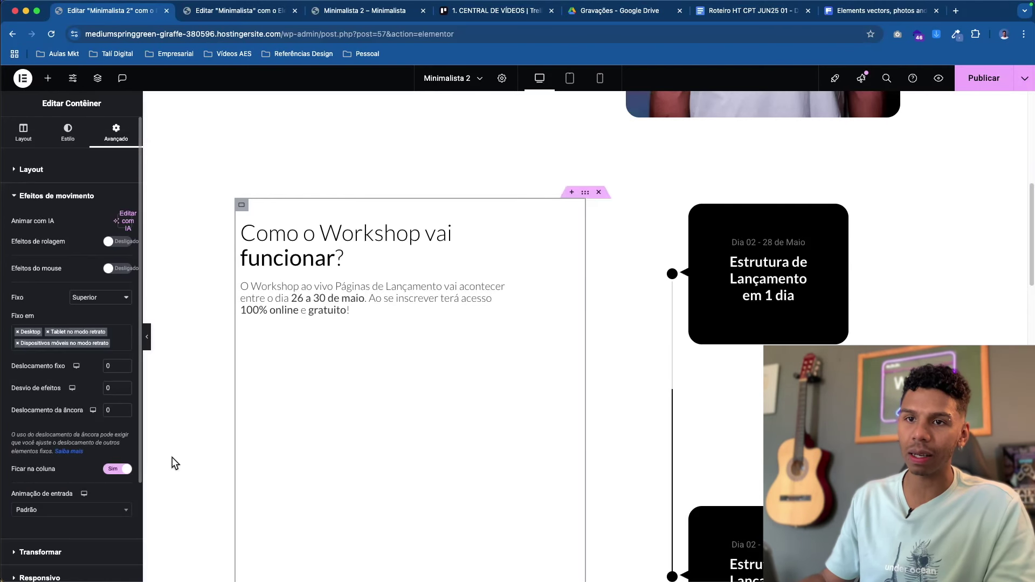
pyautogui.scroll(-2, 370, 380)
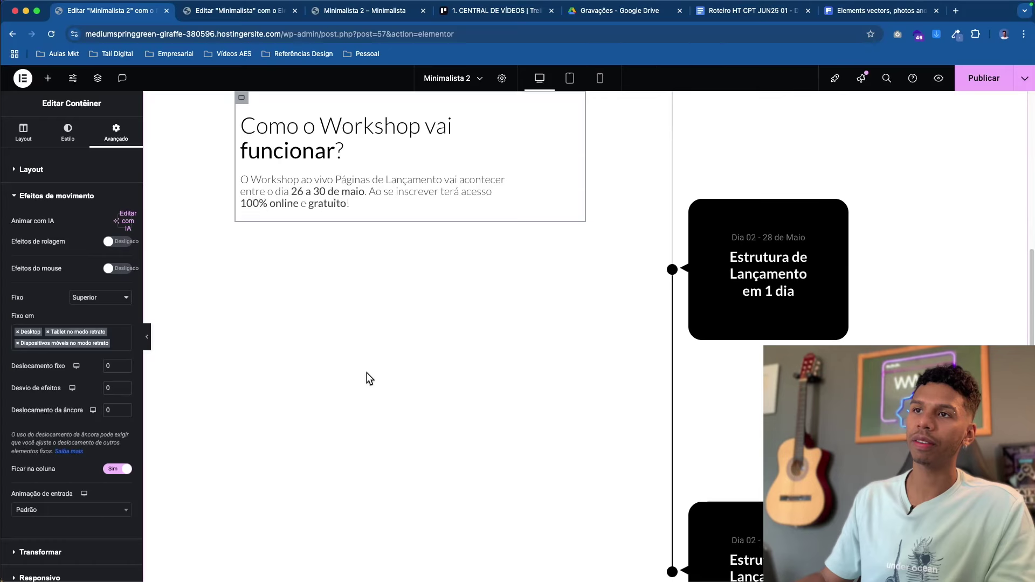
pyautogui.scroll(-5, 366, 373)
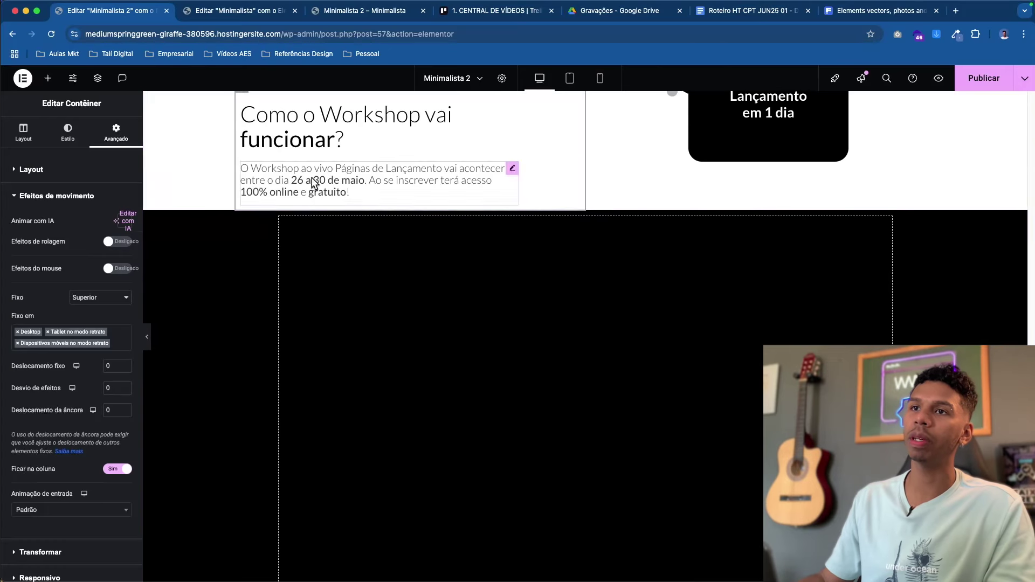
pyautogui.scroll(-3, 315, 180)
pyautogui.scroll(3, 325, 218)
pyautogui.scroll(-4, 344, 208)
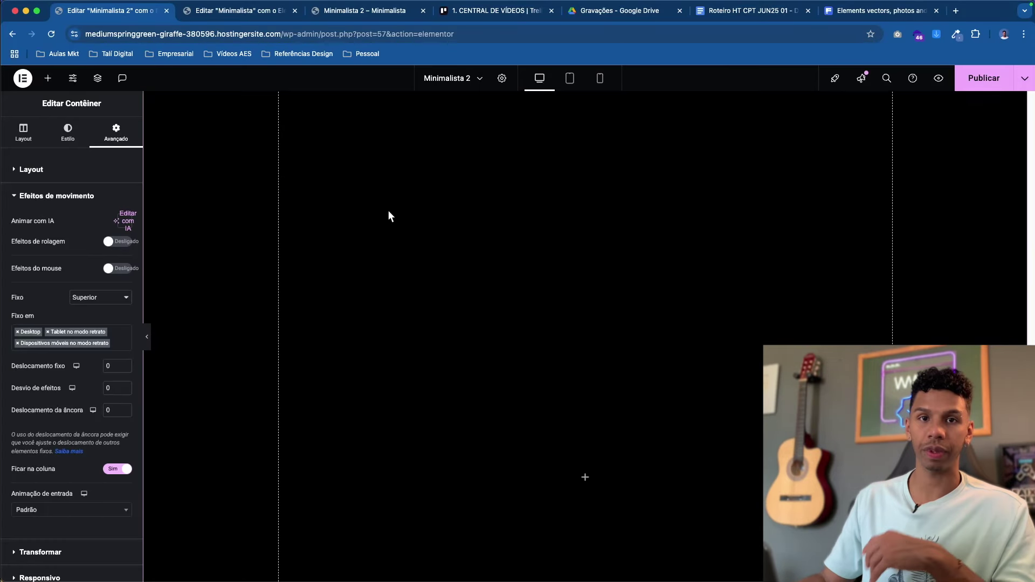
pyautogui.scroll(5, 459, 230)
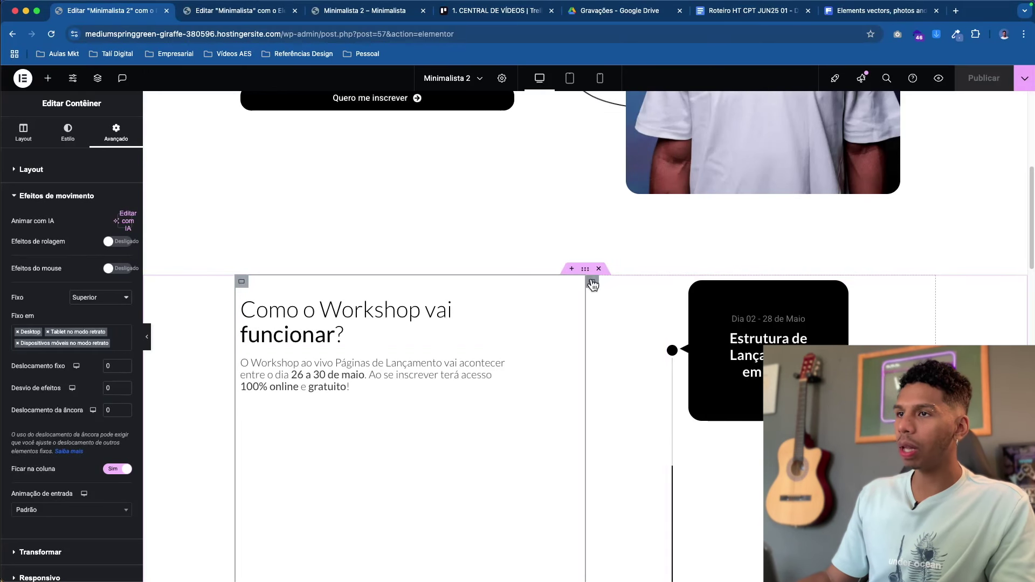
# - Give the timeline widget a 400 px top margin and save the page
pyautogui.click(593, 282)
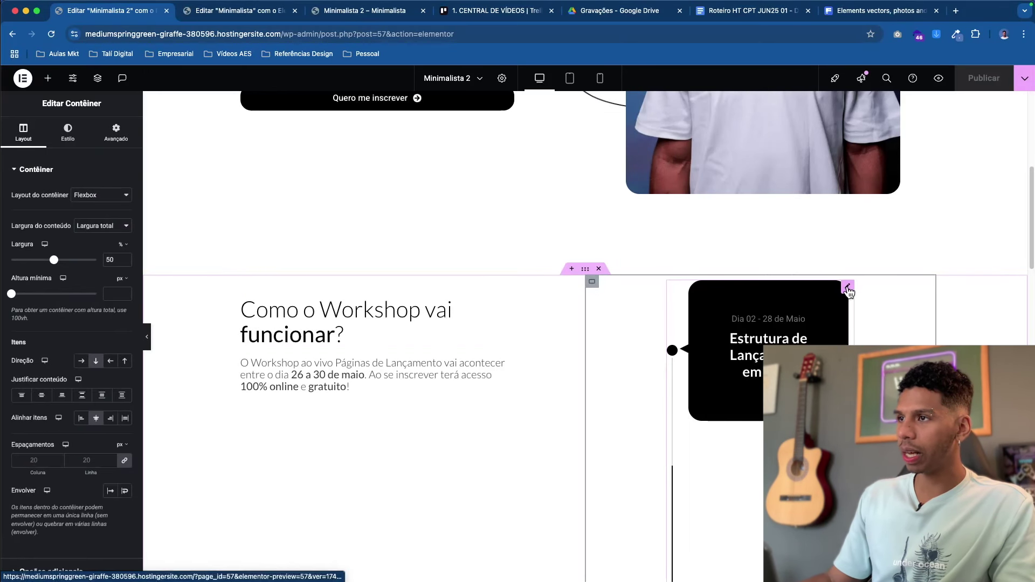
pyautogui.click(848, 289)
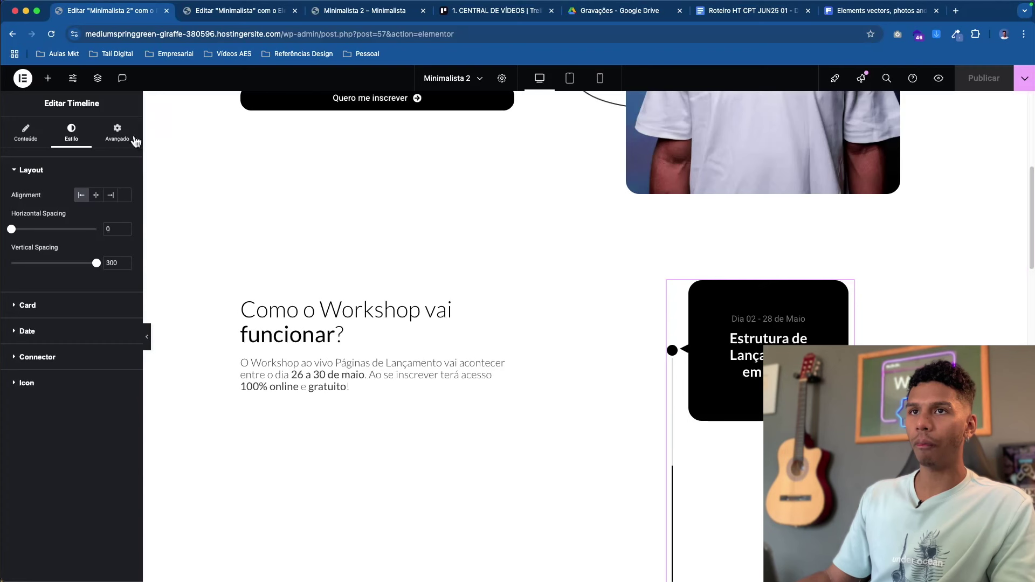
pyautogui.click(117, 132)
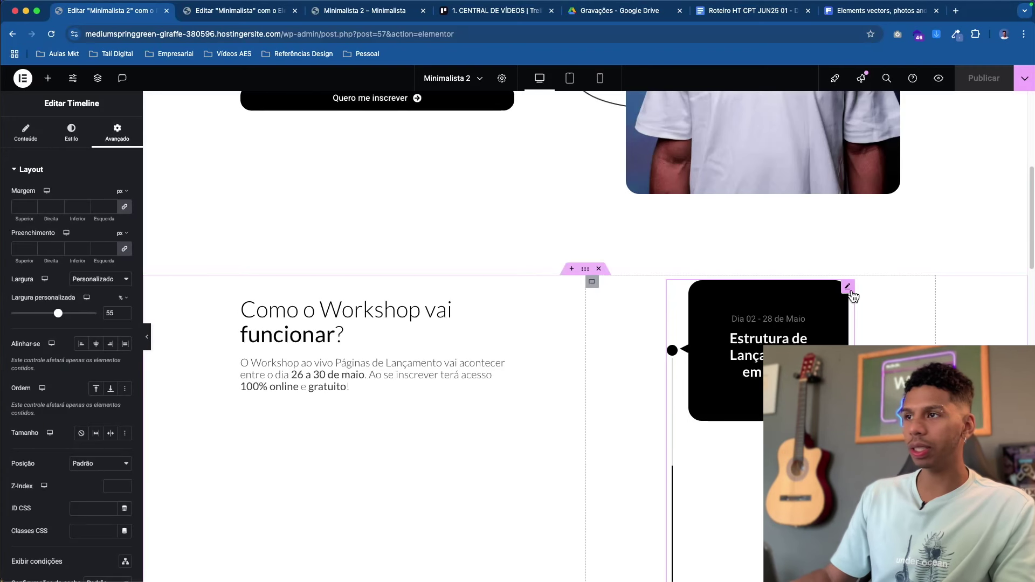
pyautogui.click(125, 208)
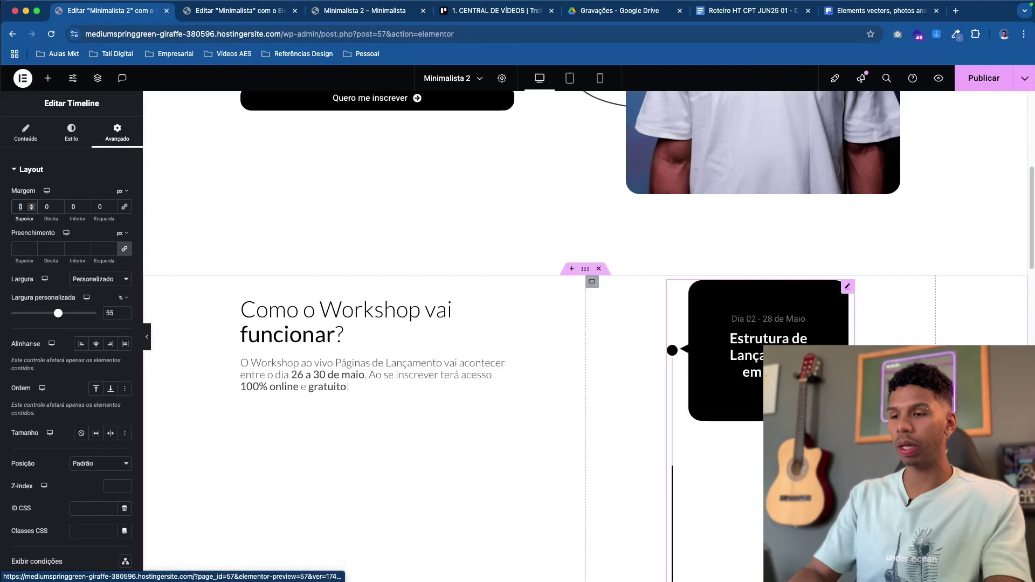
pyautogui.write('400')
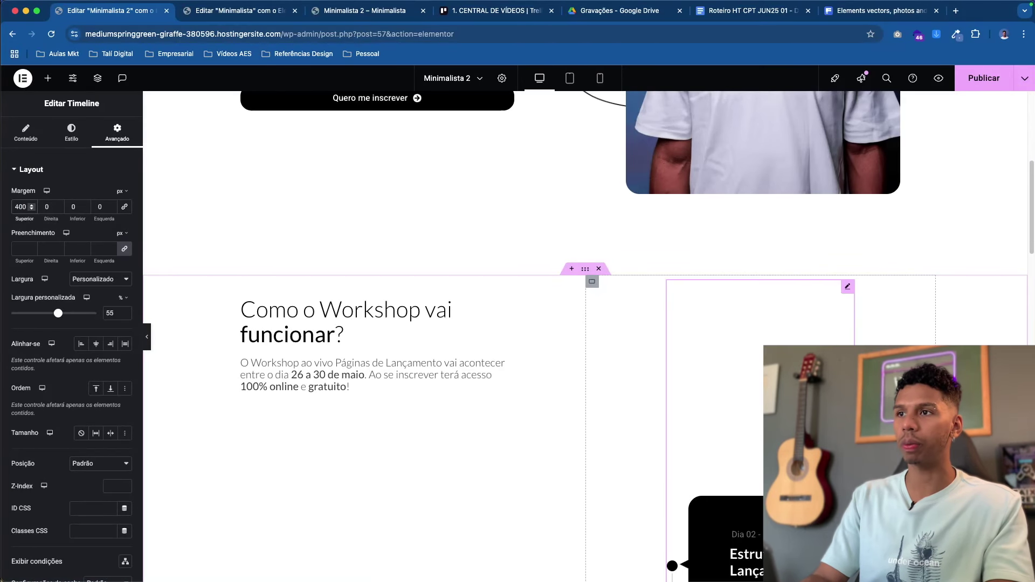
pyautogui.press('super+s')
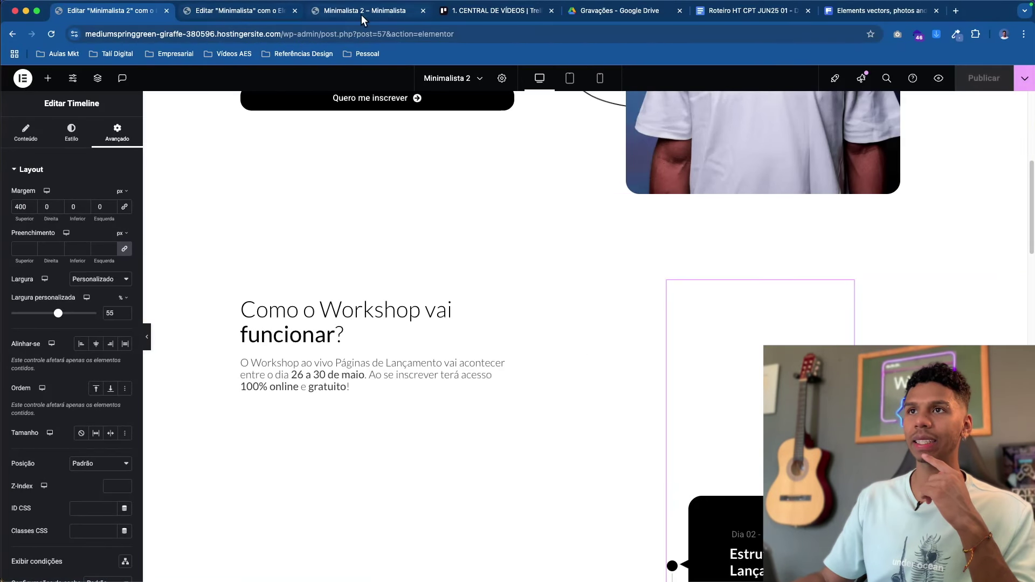
pyautogui.click(361, 15)
pyautogui.scroll(-5, 413, 231)
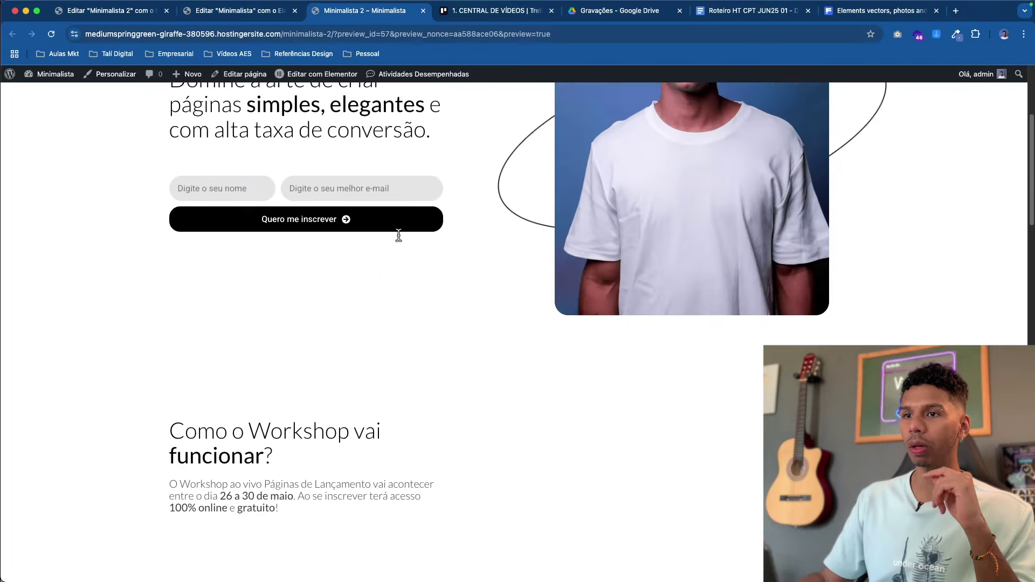
pyautogui.scroll(-2, 378, 253)
pyautogui.scroll(4, 356, 297)
pyautogui.scroll(-3, 323, 378)
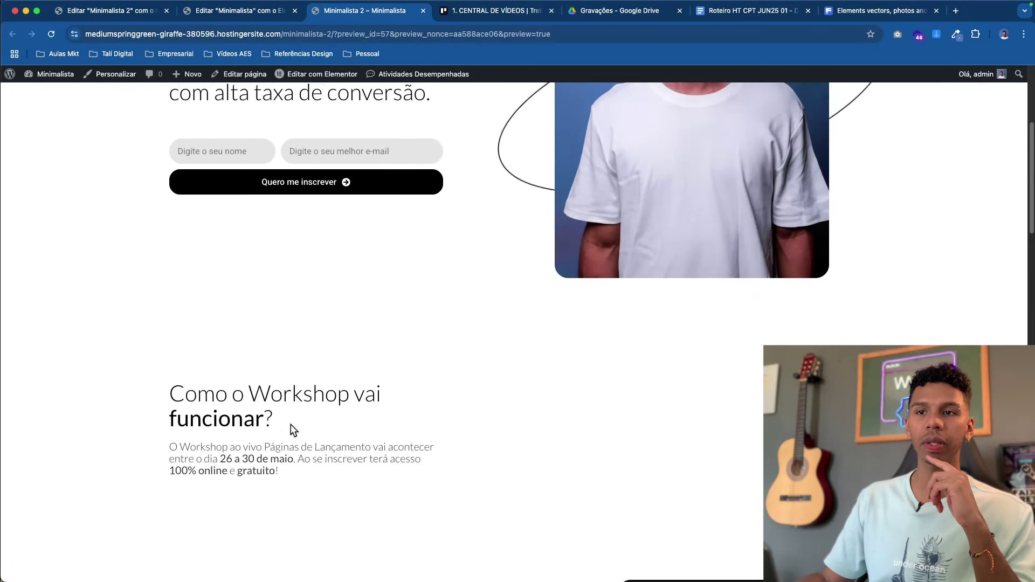
pyautogui.scroll(-5, 384, 393)
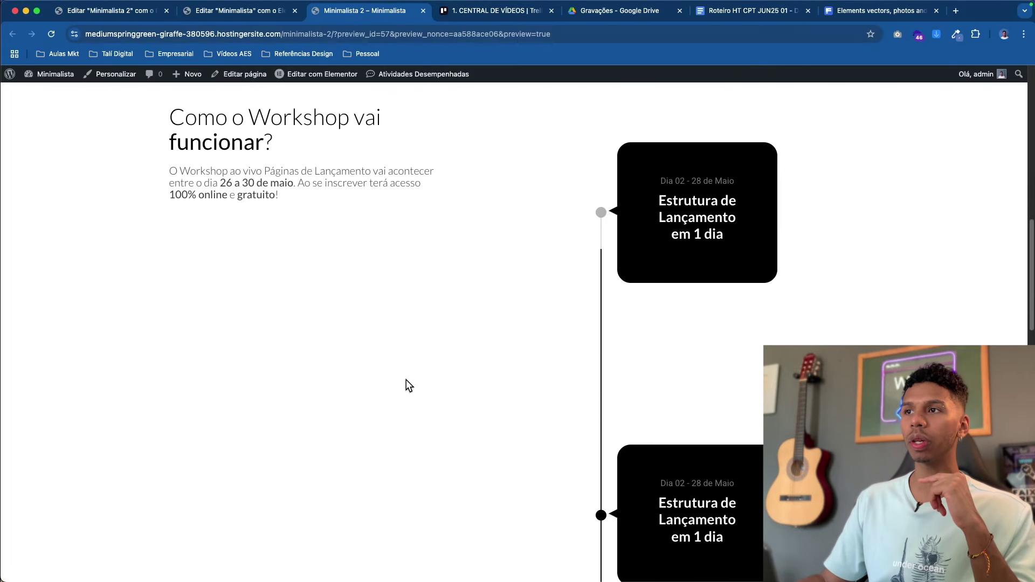
pyautogui.scroll(-3, 406, 380)
pyautogui.scroll(3, 590, 355)
pyautogui.scroll(-7, 580, 340)
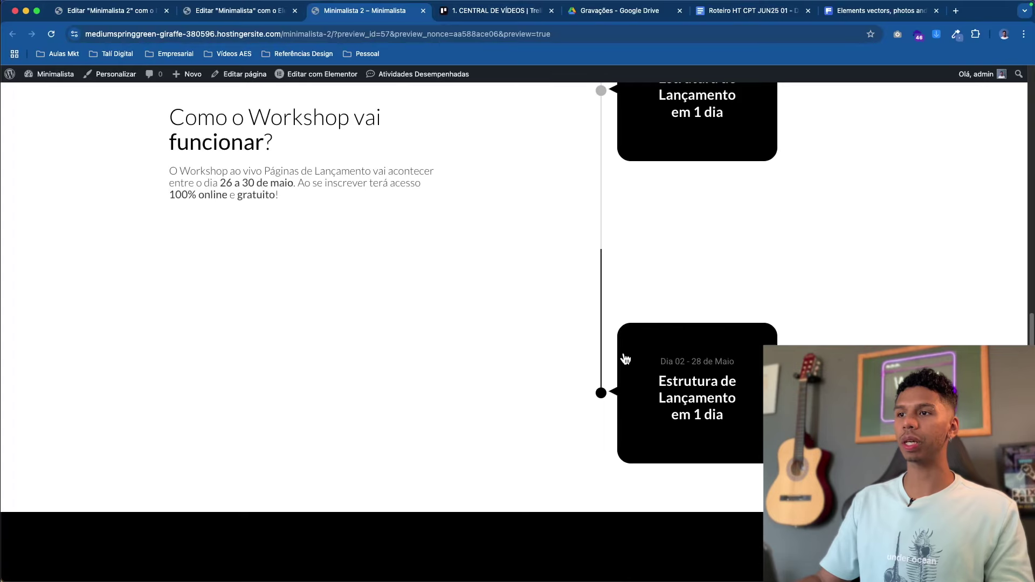
pyautogui.scroll(-5, 620, 340)
pyautogui.scroll(1, 608, 317)
pyautogui.scroll(-3, 606, 303)
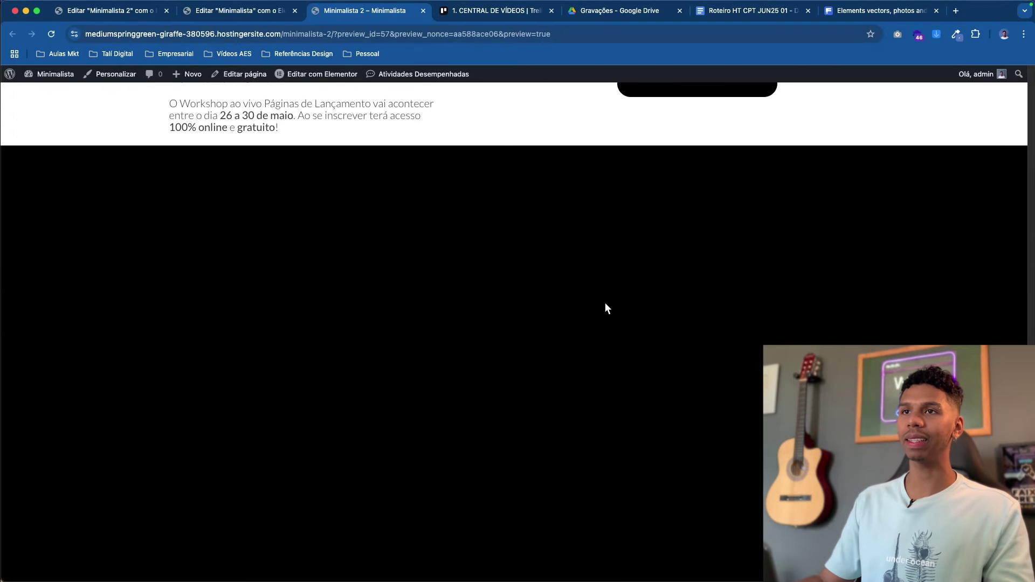
pyautogui.scroll(8, 605, 304)
pyautogui.scroll(-8, 582, 307)
pyautogui.scroll(2, 589, 305)
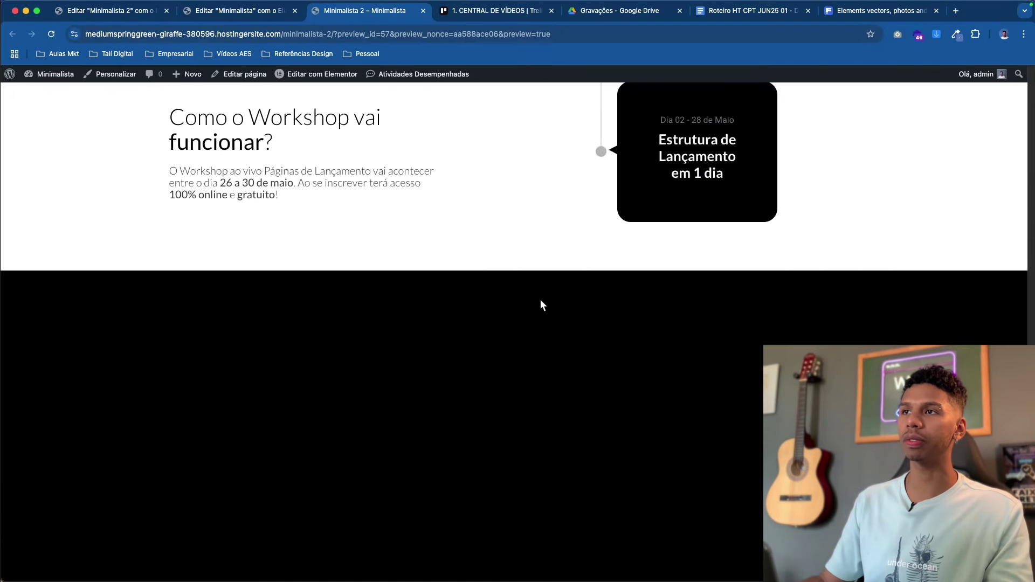
pyautogui.scroll(10, 540, 305)
pyautogui.scroll(-2, 403, 303)
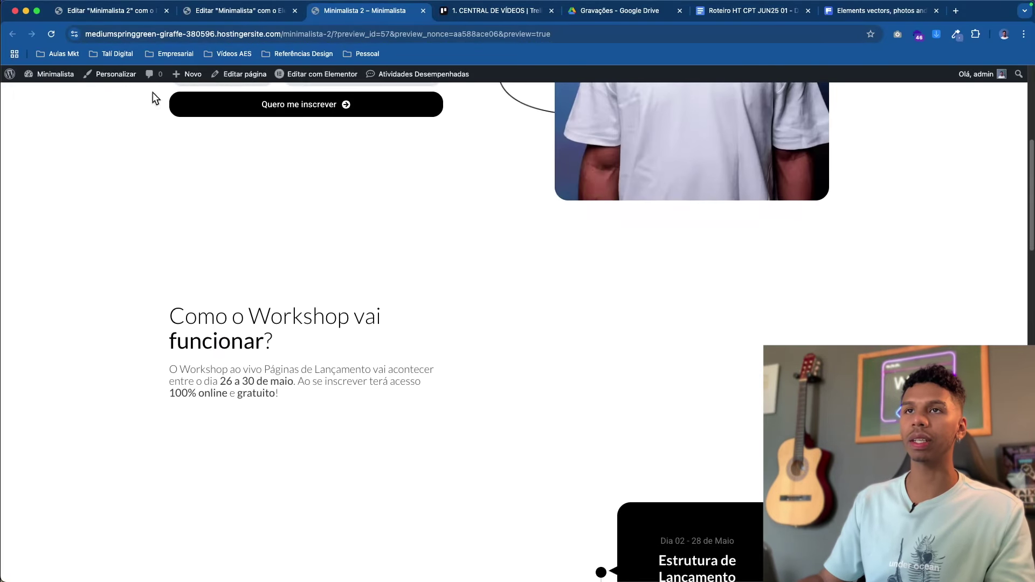
pyautogui.click(122, 11)
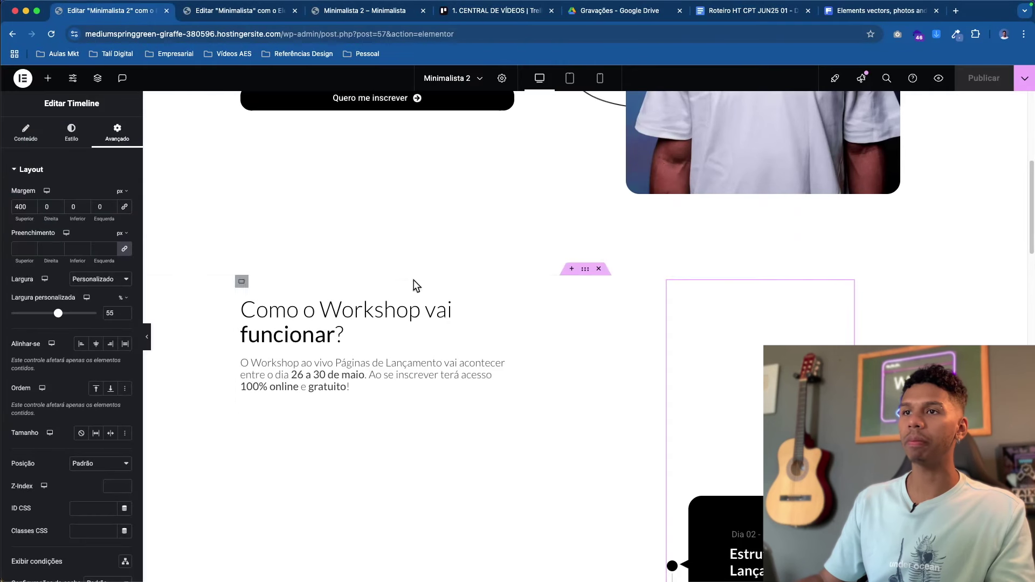
# - Adjust the workshop section container's bottom padding to about 100 px
pyautogui.click(586, 272)
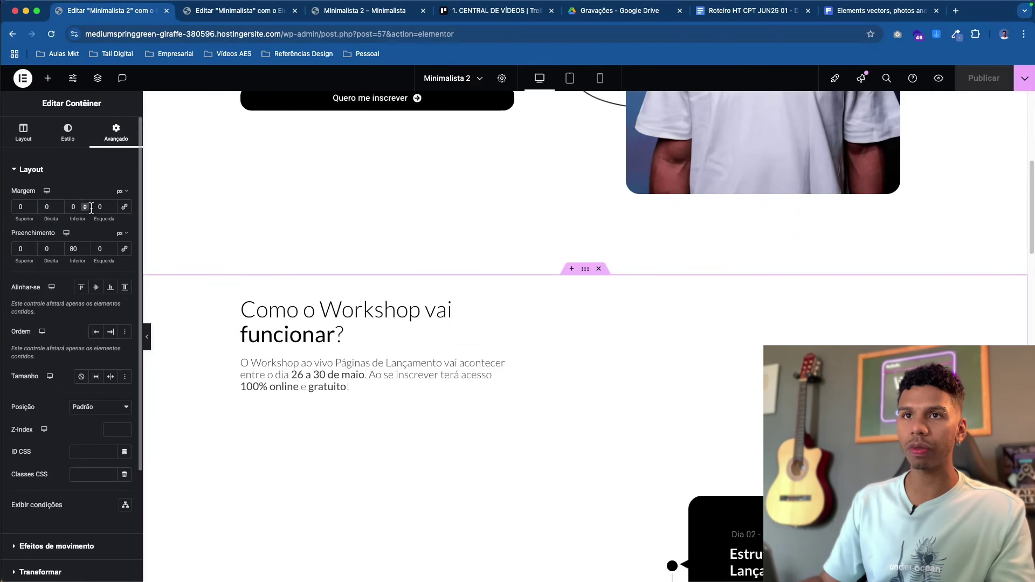
pyautogui.scroll(-4, 363, 277)
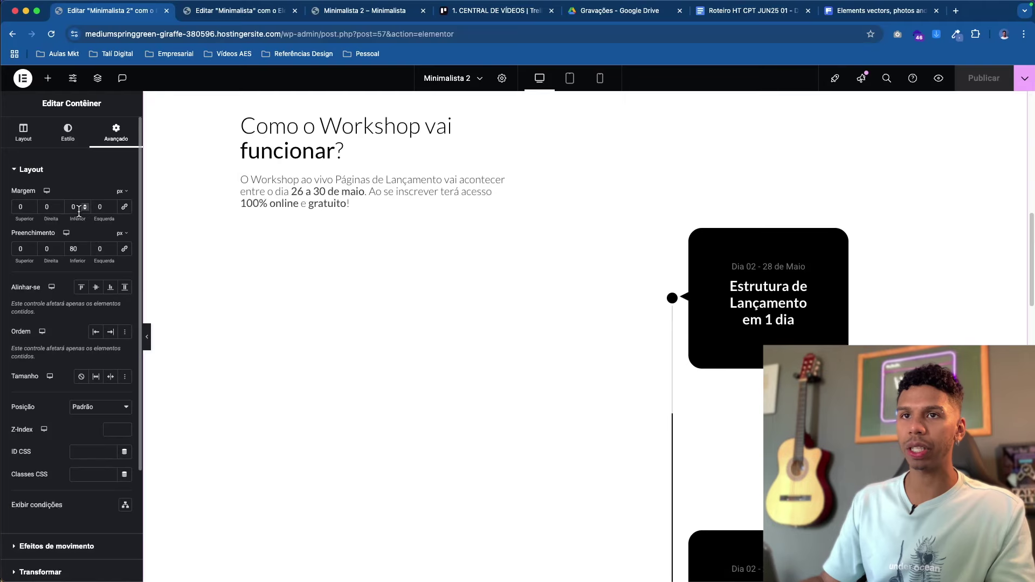
pyautogui.scroll(10, 487, 257)
pyautogui.scroll(-20, 502, 274)
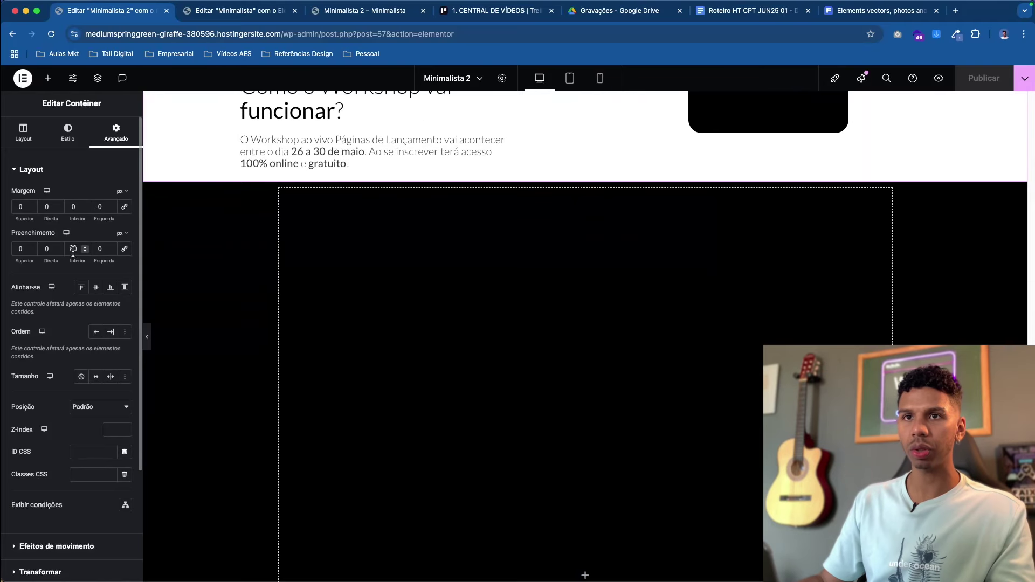
pyautogui.scroll(1, 367, 341)
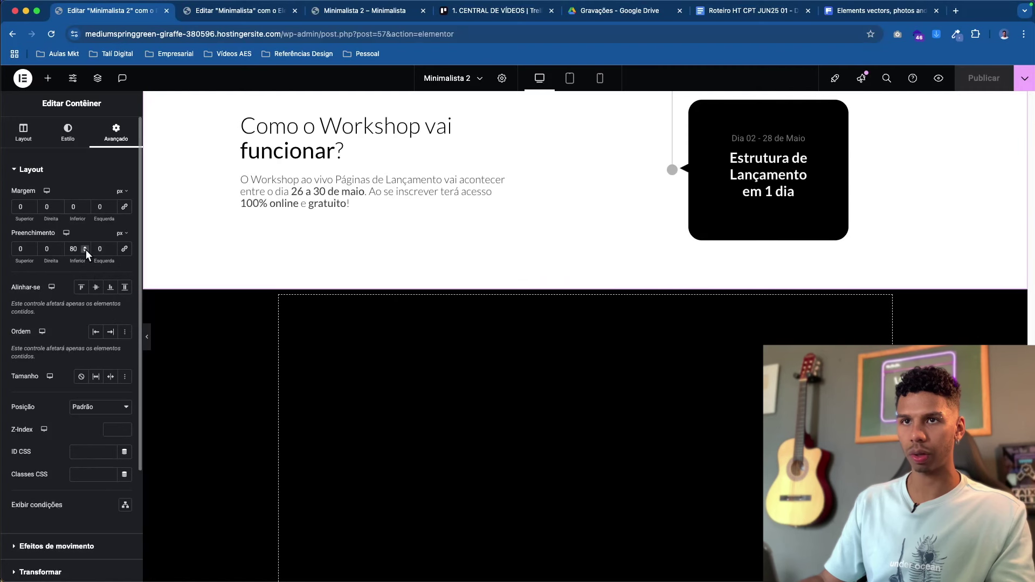
pyautogui.click(85, 251)
pyautogui.click(86, 251)
pyautogui.click(86, 251)
pyautogui.moveTo(86, 246); pyautogui.dragTo(85, 247)
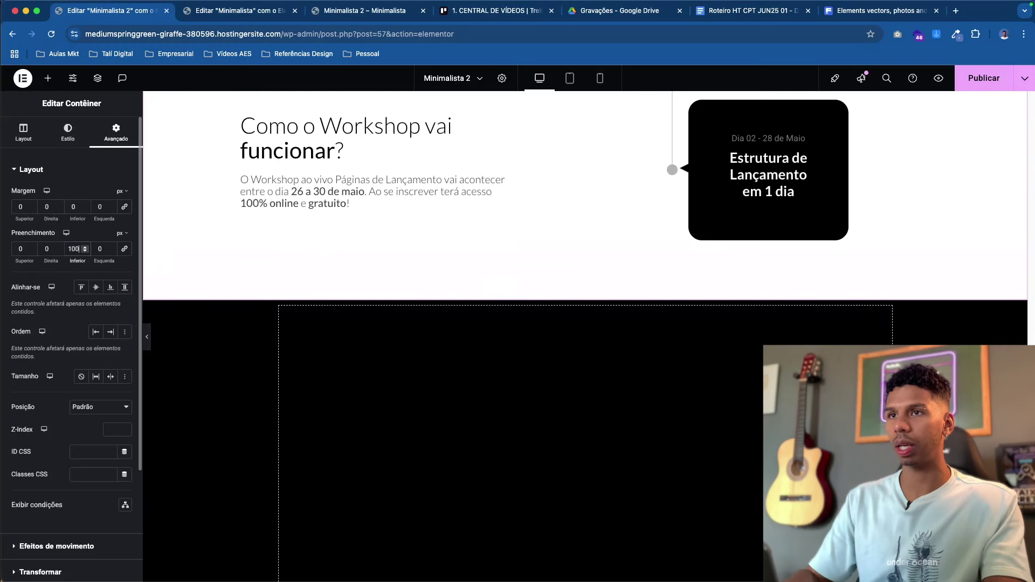
# - Publish the page and compare it with the original Minimalista page
pyautogui.click(353, 284)
pyautogui.click(981, 88)
pyautogui.scroll(-10, 522, 271)
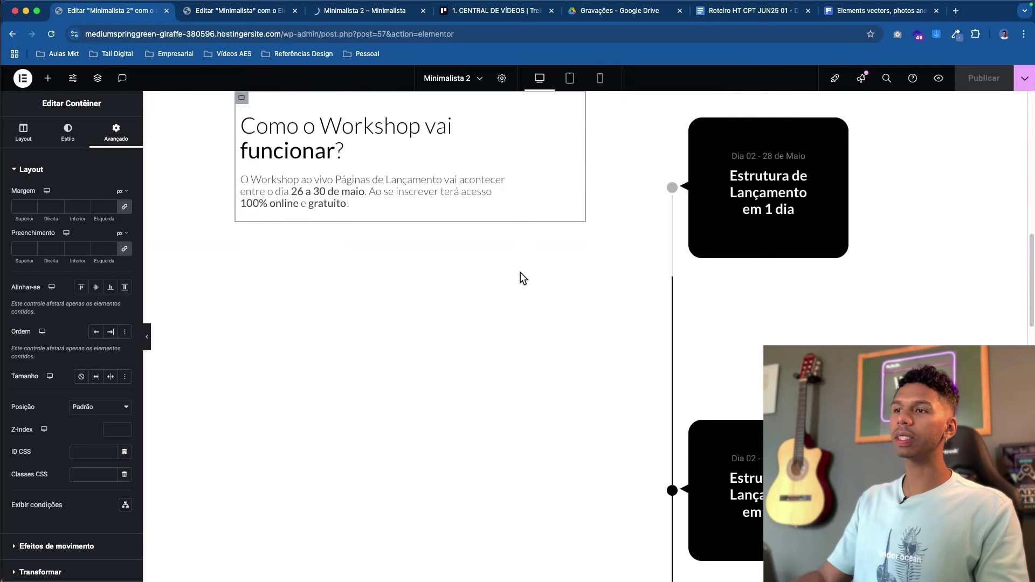
pyautogui.click(251, 13)
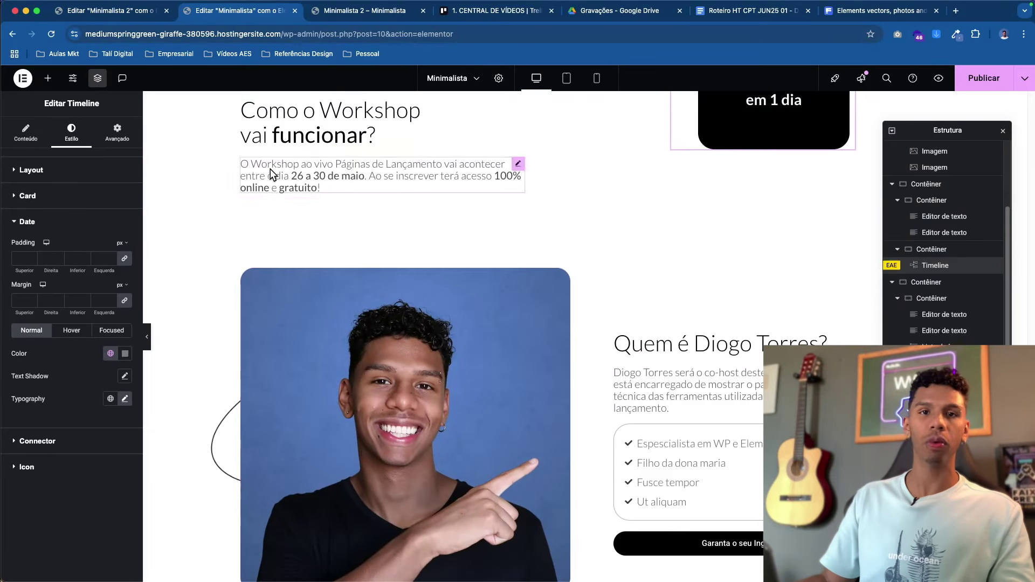
pyautogui.scroll(-3, 524, 296)
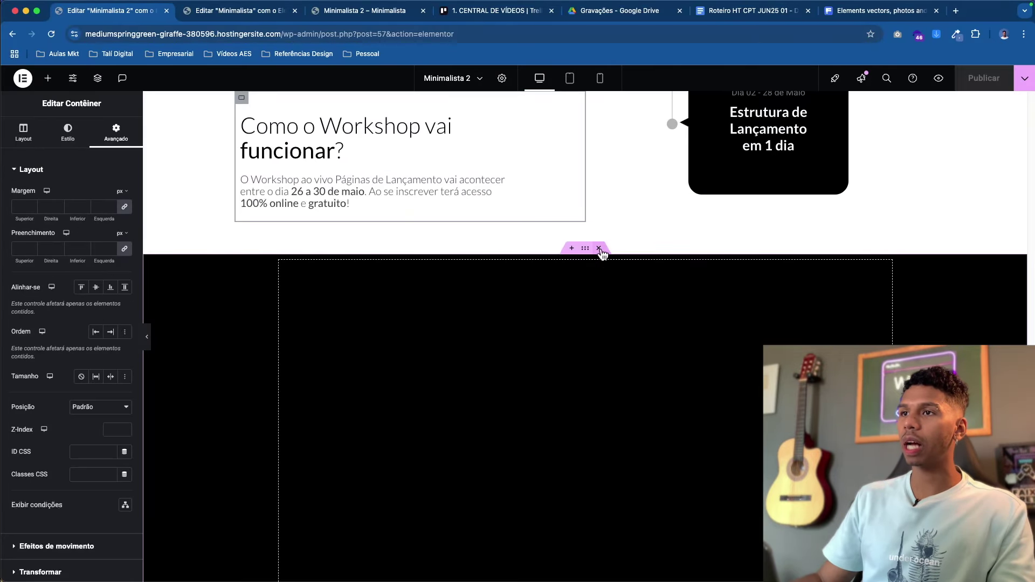
# - Delete the black container and insert a two-column flexbox container in its place
pyautogui.click(599, 250)
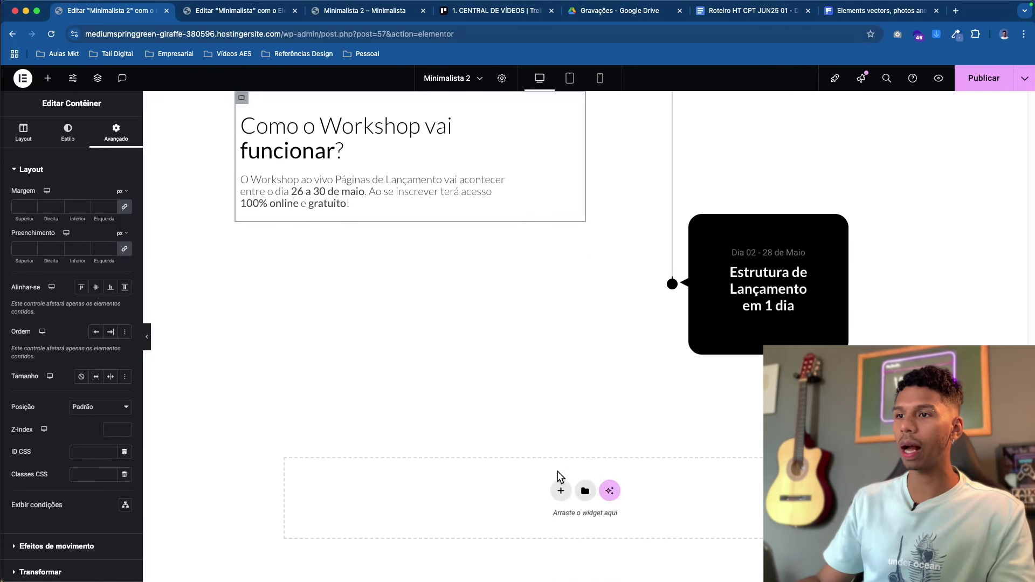
pyautogui.click(561, 492)
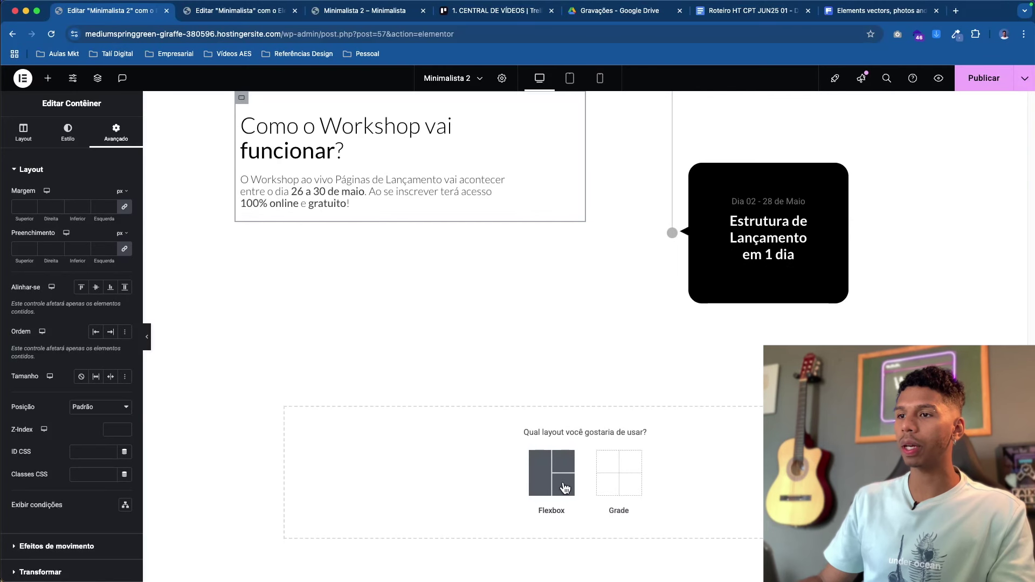
pyautogui.click(564, 488)
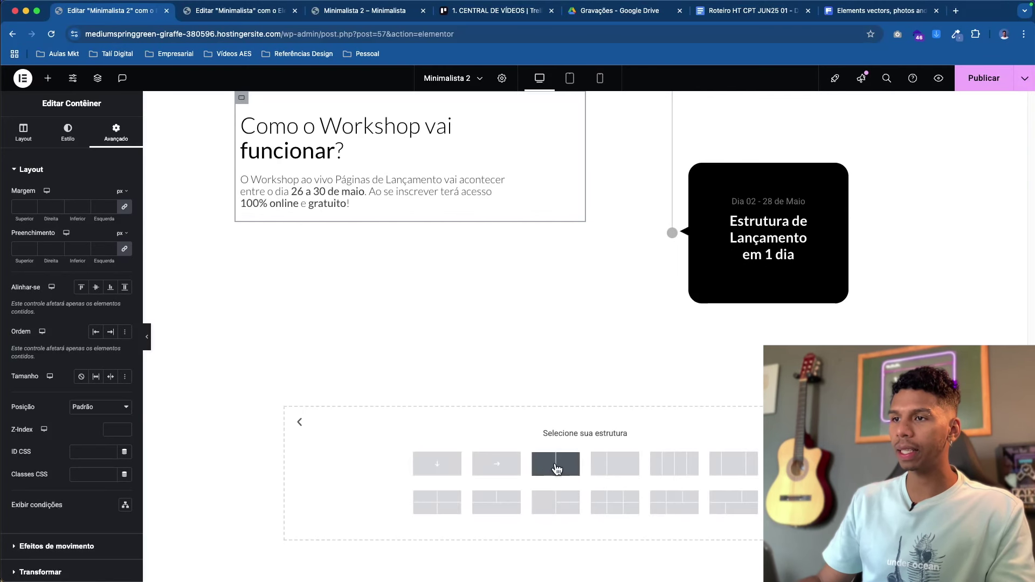
pyautogui.click(559, 469)
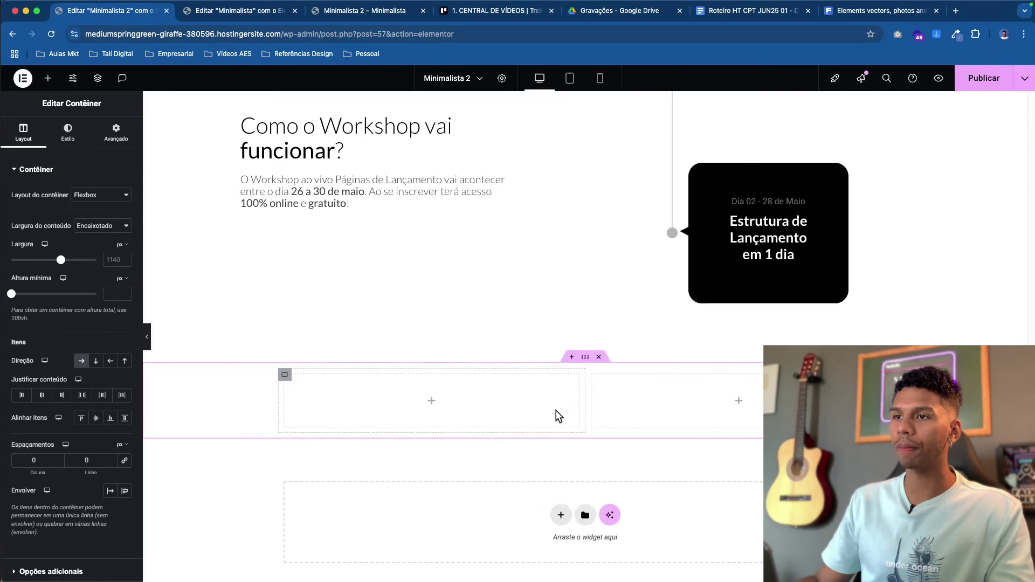
pyautogui.click(239, 11)
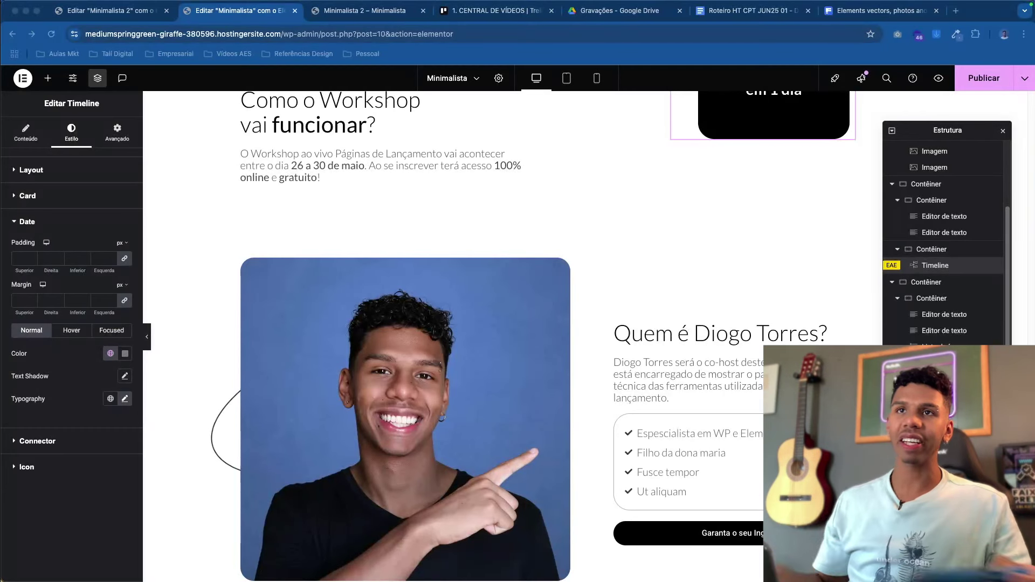
pyautogui.click(120, 16)
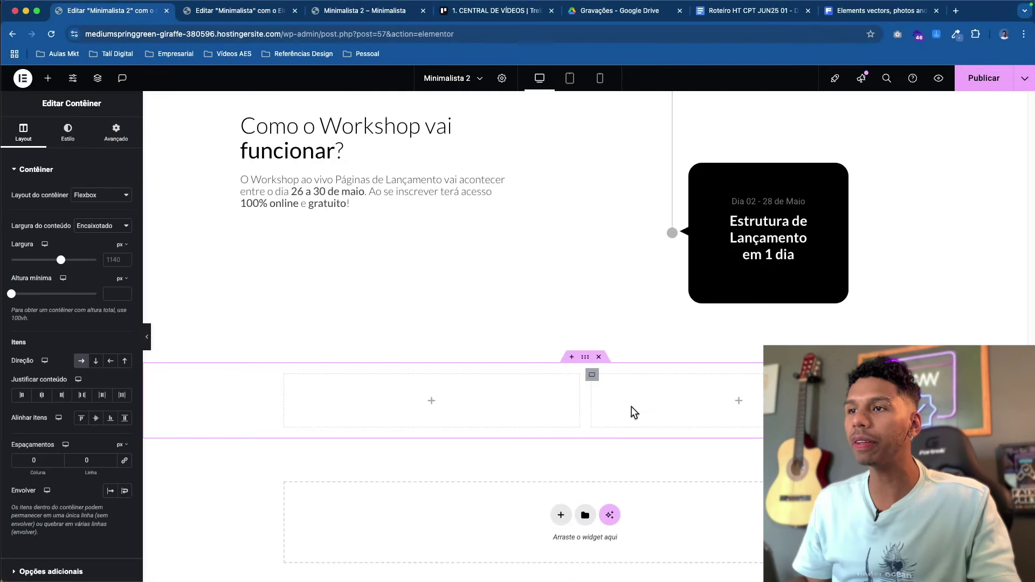
# - Delete the extra container and paste a copy of the hero section below the timeline
pyautogui.click(599, 358)
pyautogui.scroll(10, 588, 334)
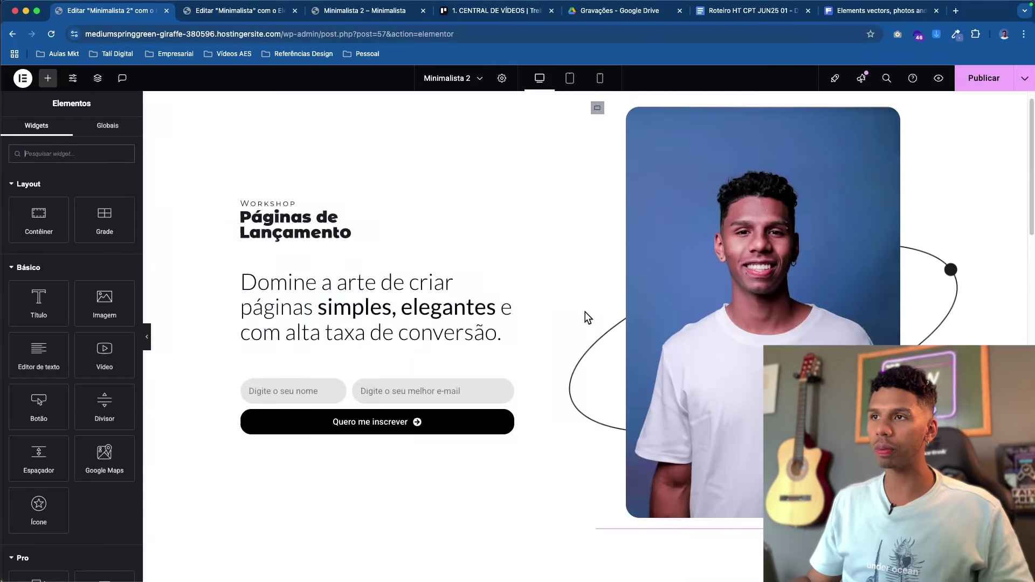
pyautogui.moveTo(573, 101)
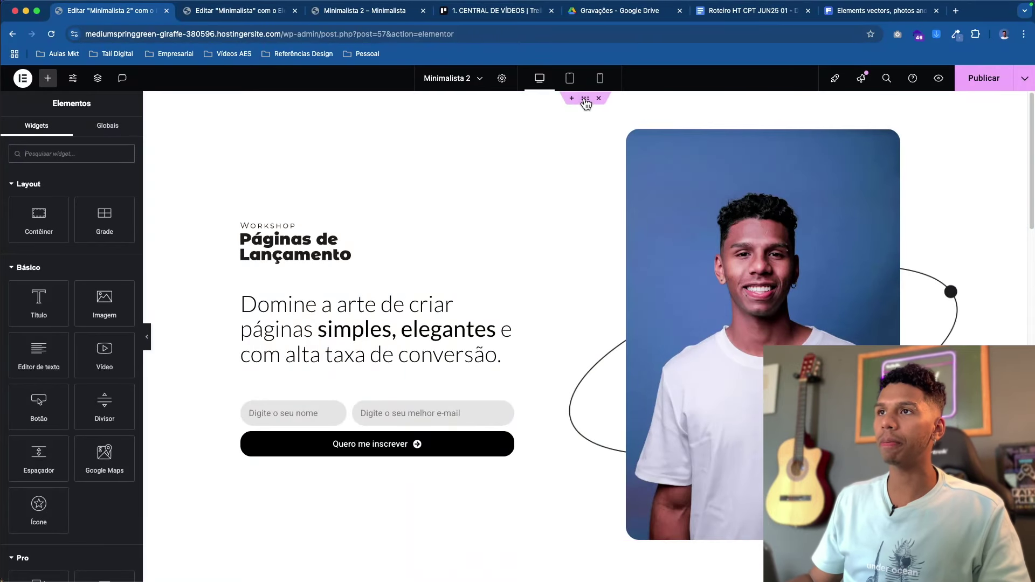
pyautogui.rightClick(589, 106)
pyautogui.click(636, 169)
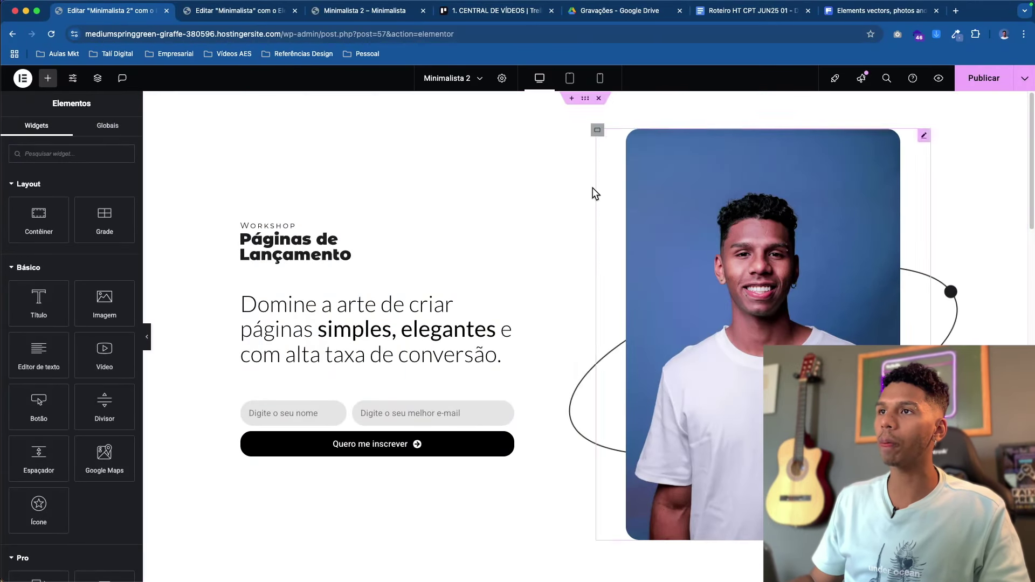
pyautogui.scroll(-5, 539, 216)
pyautogui.scroll(-5, 502, 270)
pyautogui.rightClick(393, 476)
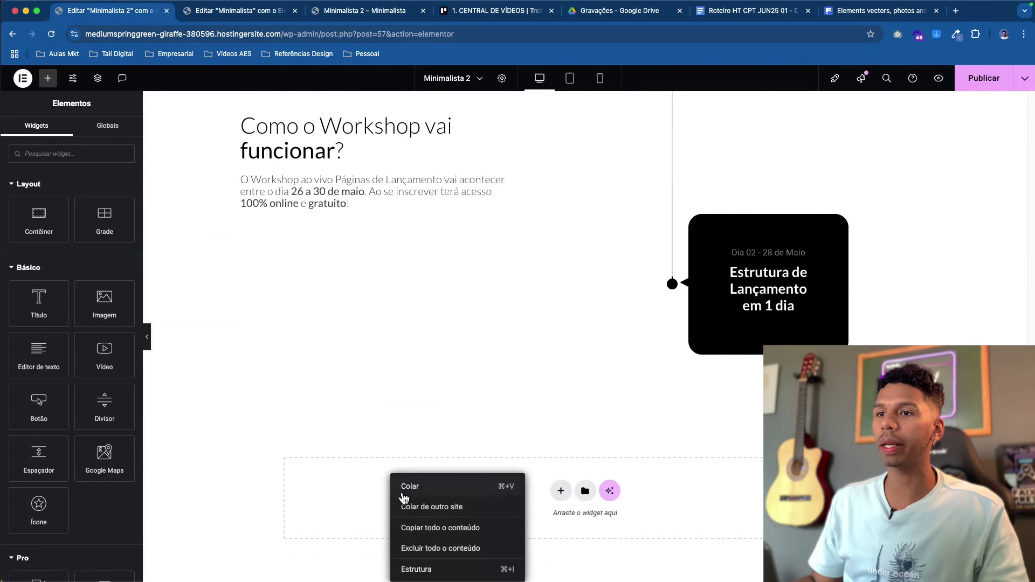
pyautogui.click(433, 492)
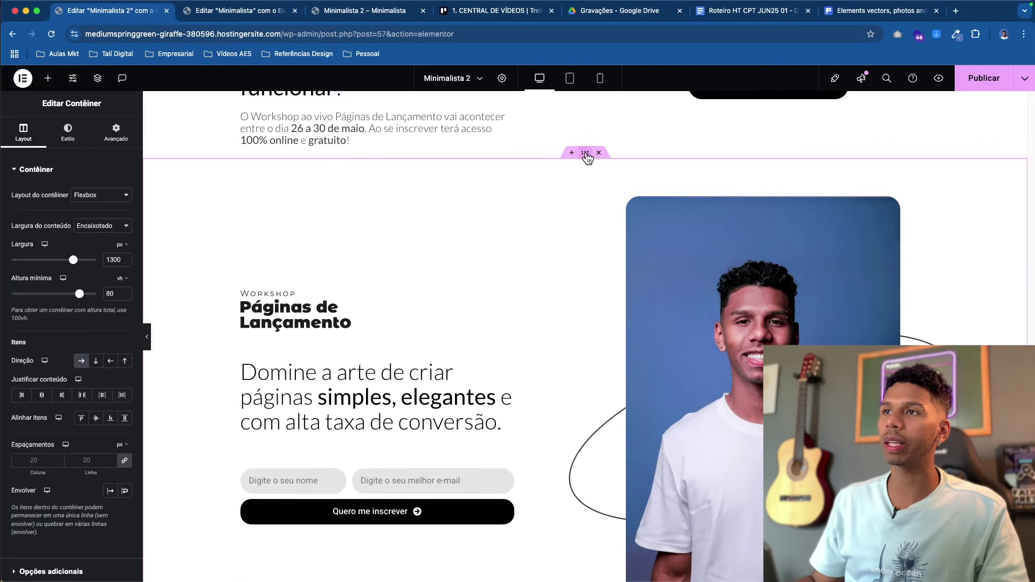
# - Set the pasted section's direction to reversed row so the photo sits left, then select the photo
pyautogui.click(110, 361)
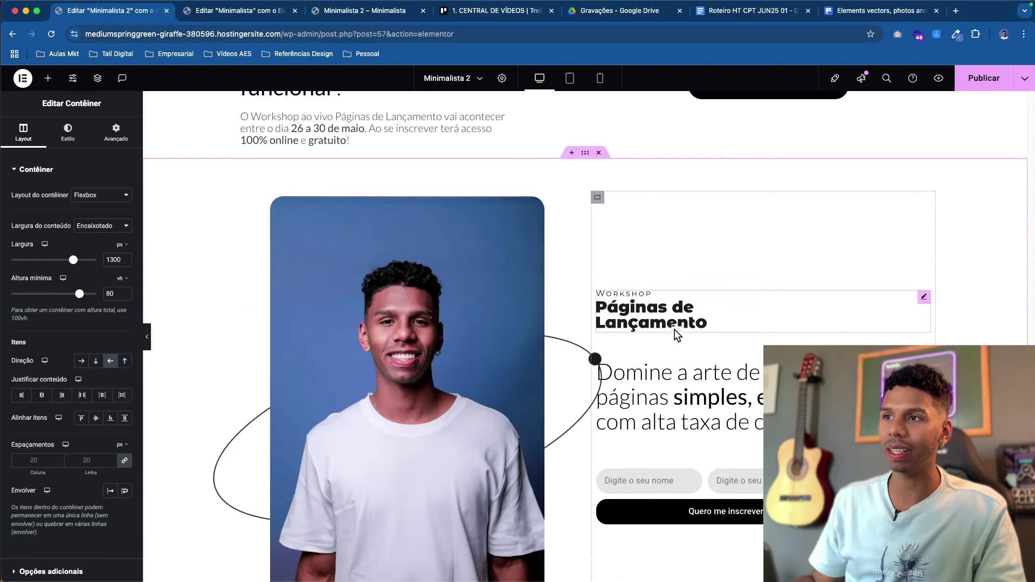
pyautogui.scroll(-2, 699, 332)
pyautogui.scroll(3, 699, 332)
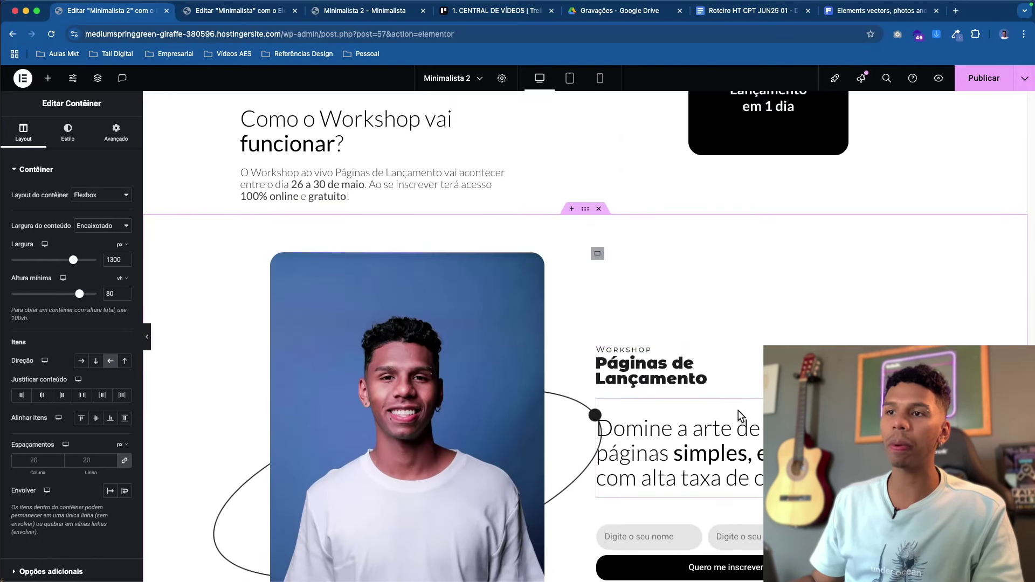
pyautogui.scroll(-3, 739, 409)
pyautogui.scroll(1, 654, 353)
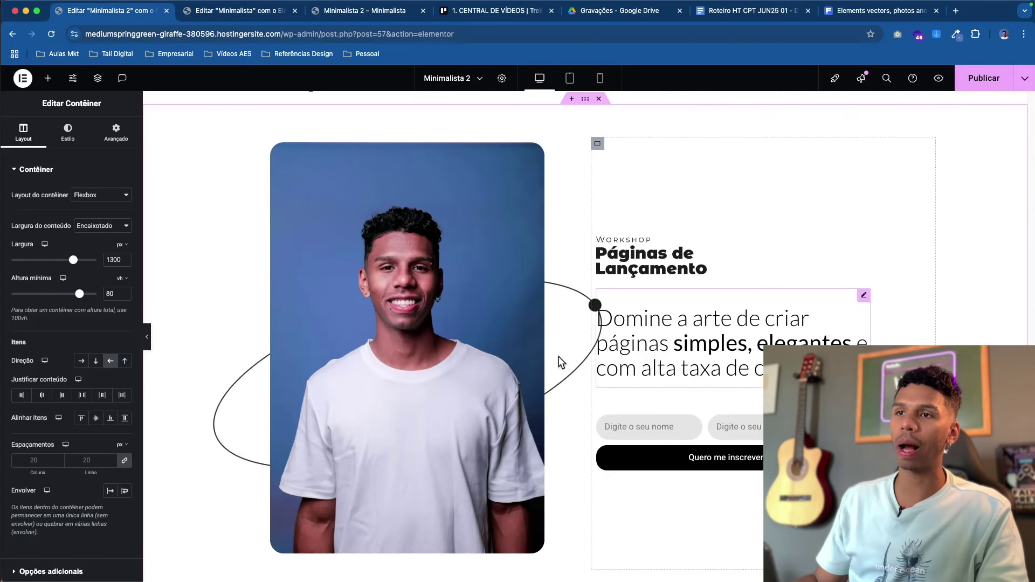
pyautogui.scroll(-1, 559, 319)
pyautogui.scroll(1, 441, 250)
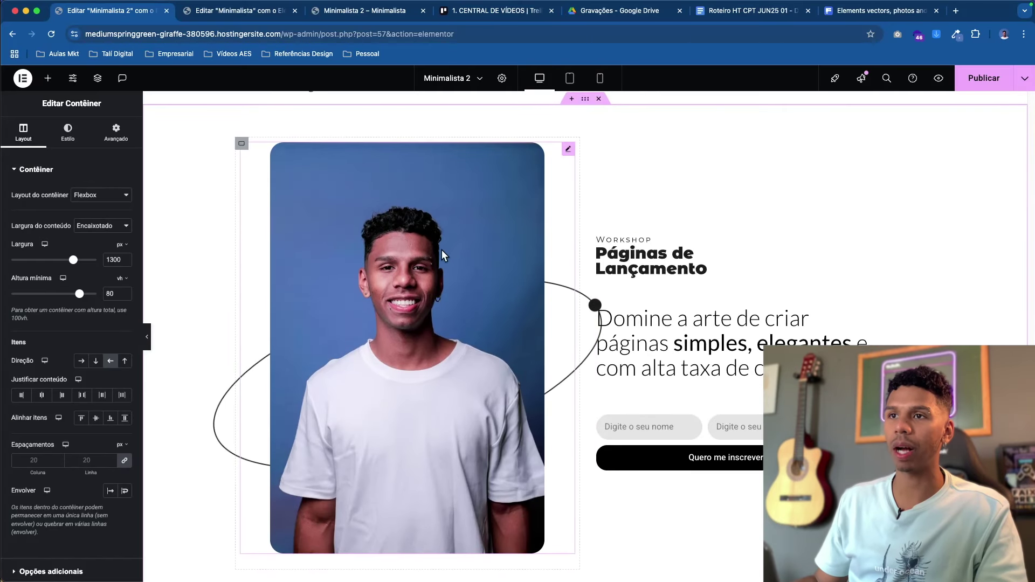
pyautogui.click(354, 250)
# - Replace the copied section's photo with the pointing portrait from the media library
pyautogui.click(56, 226)
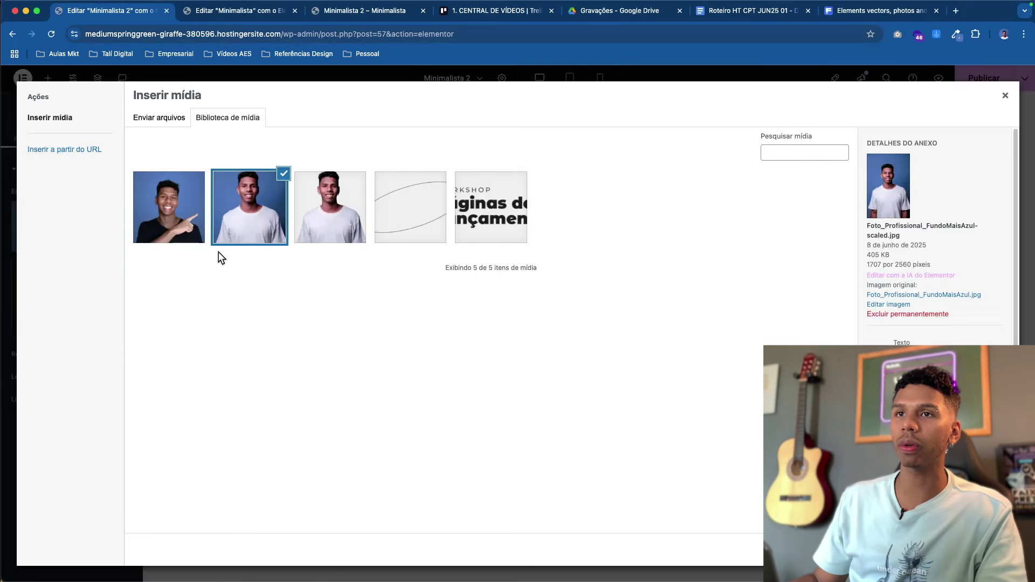
pyautogui.click(172, 216)
pyautogui.click(980, 550)
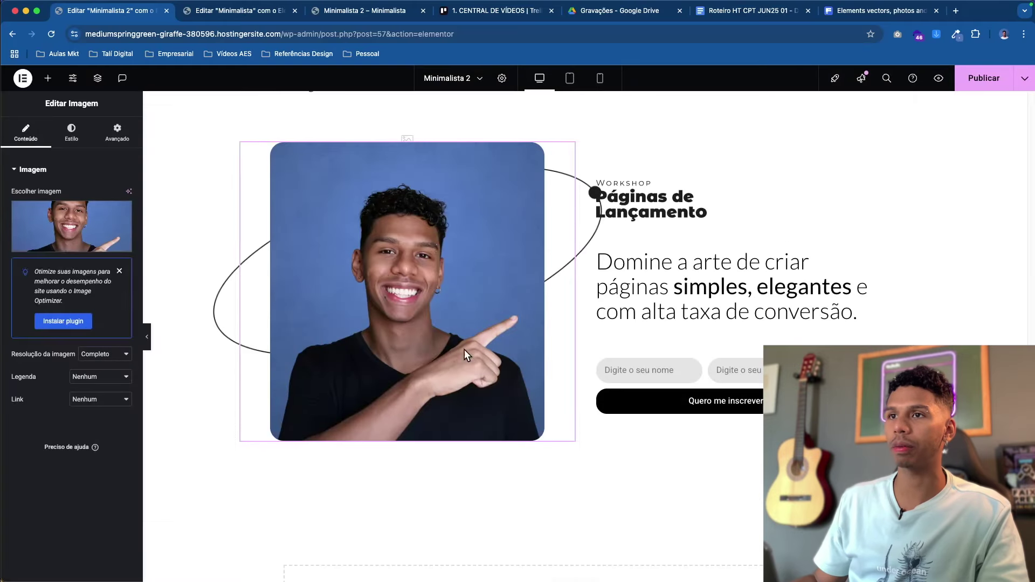
pyautogui.scroll(3, 480, 396)
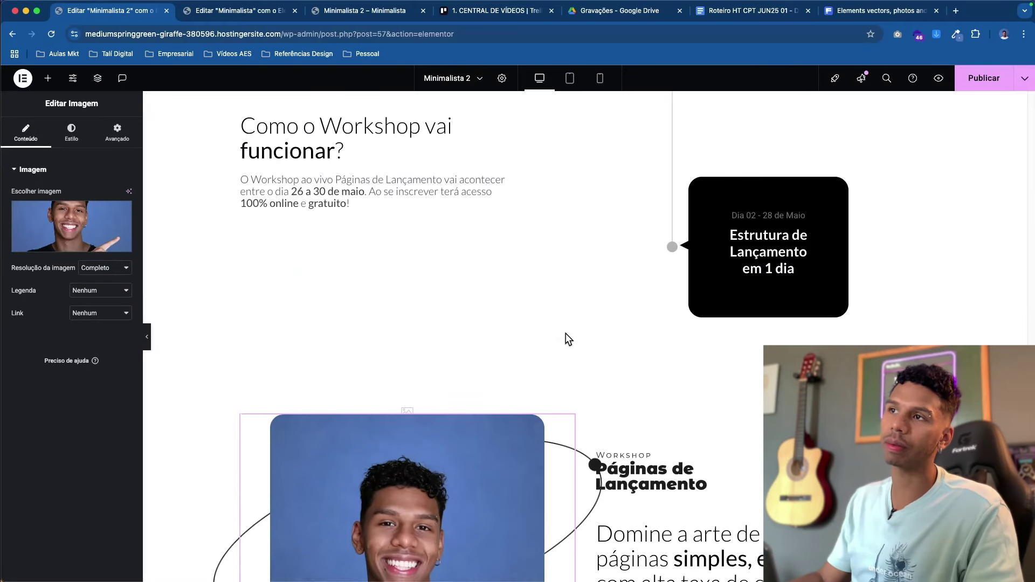
pyautogui.scroll(-5, 567, 335)
pyautogui.scroll(3, 567, 335)
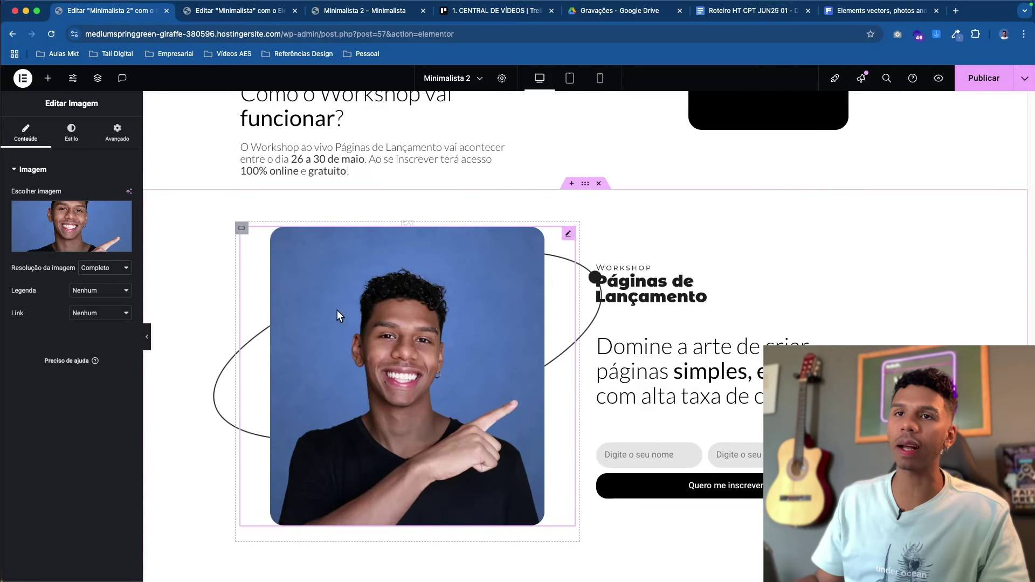
pyautogui.scroll(-2, 337, 309)
pyautogui.scroll(-4, 591, 315)
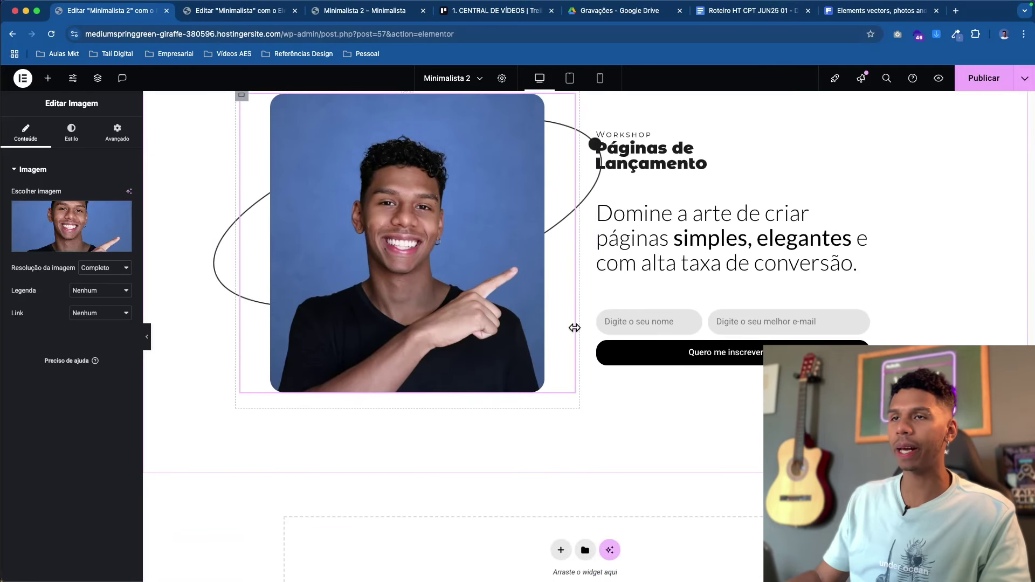
pyautogui.scroll(5, 712, 315)
pyautogui.scroll(-3, 711, 315)
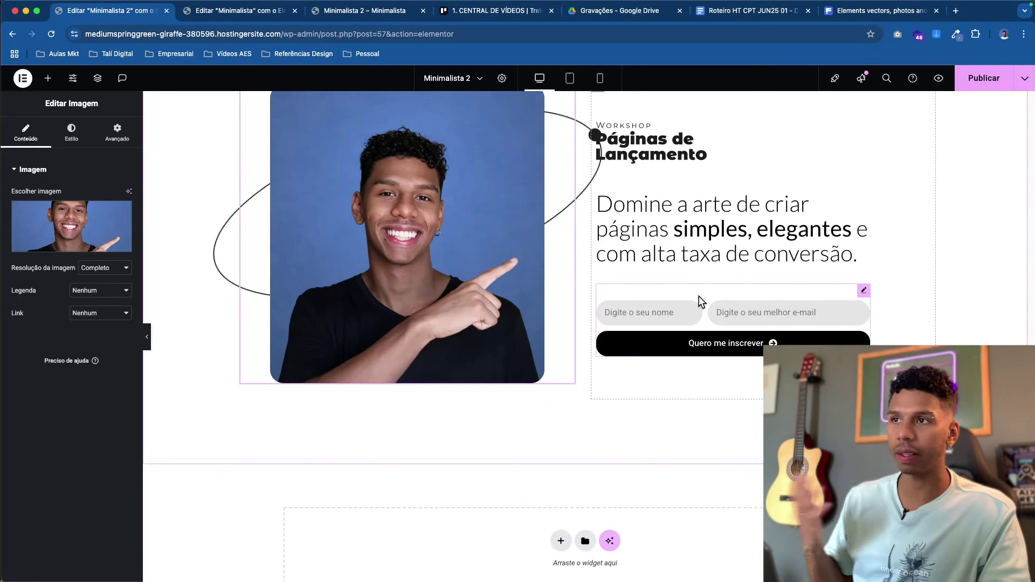
pyautogui.scroll(3, 555, 226)
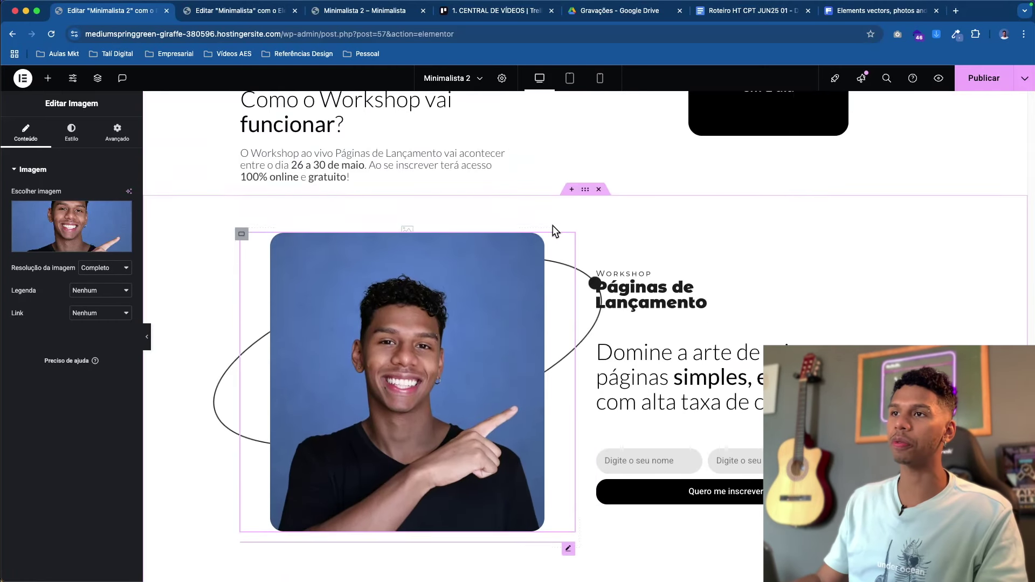
pyautogui.scroll(-2, 552, 226)
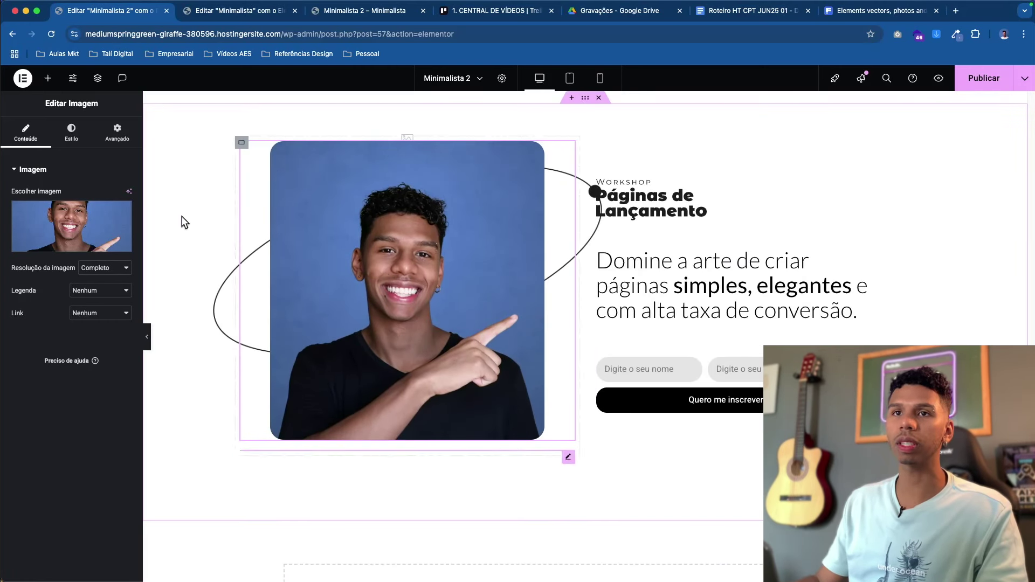
pyautogui.scroll(1, 595, 319)
pyautogui.scroll(-2, 595, 317)
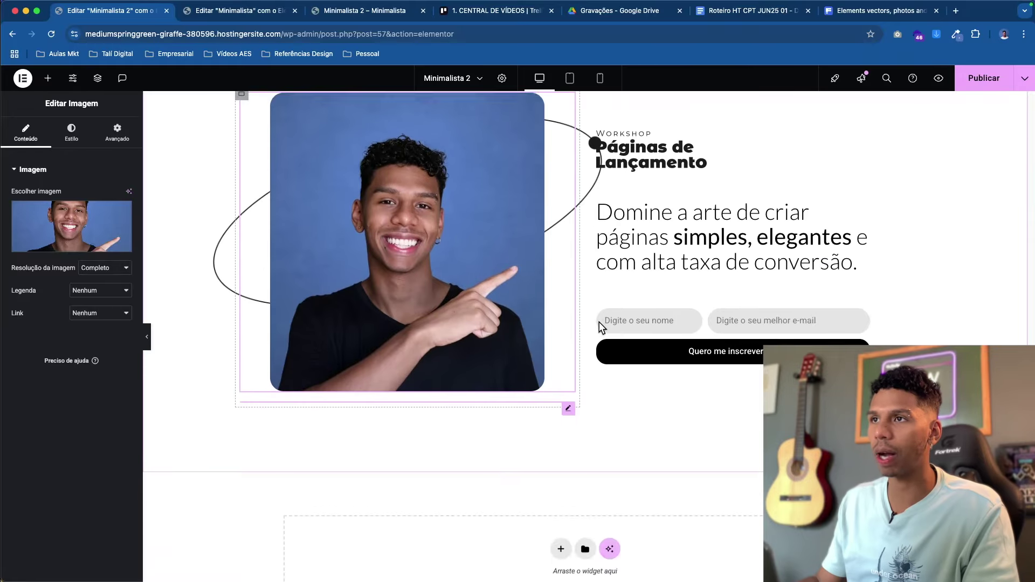
pyautogui.scroll(2, 599, 322)
# - Give the text column 50 px left padding and delete its 'Páginas de Lançamento' heading
pyautogui.moveTo(244, 196); pyautogui.dragTo(596, 187)
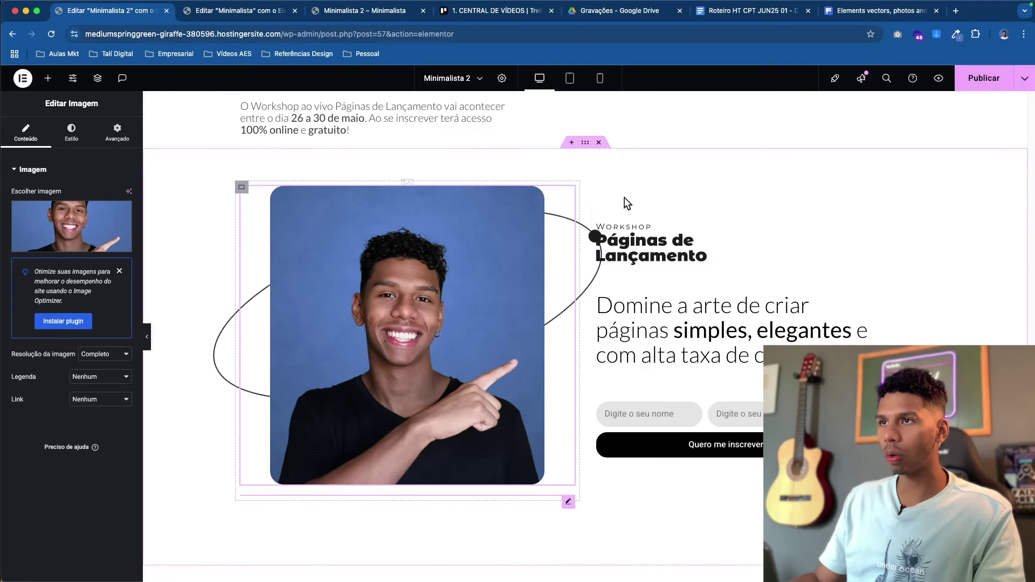
pyautogui.click(598, 188)
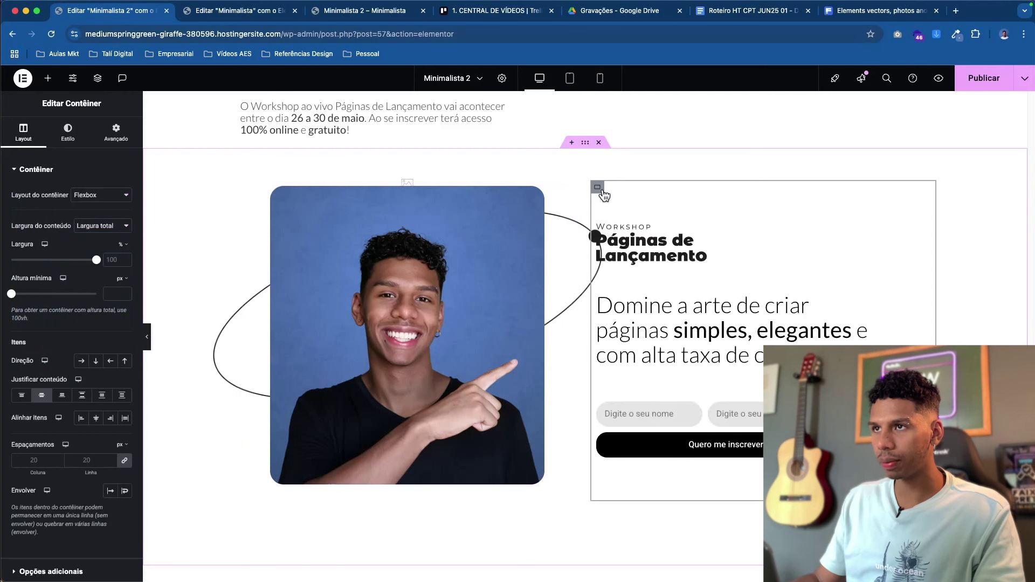
pyautogui.click(119, 141)
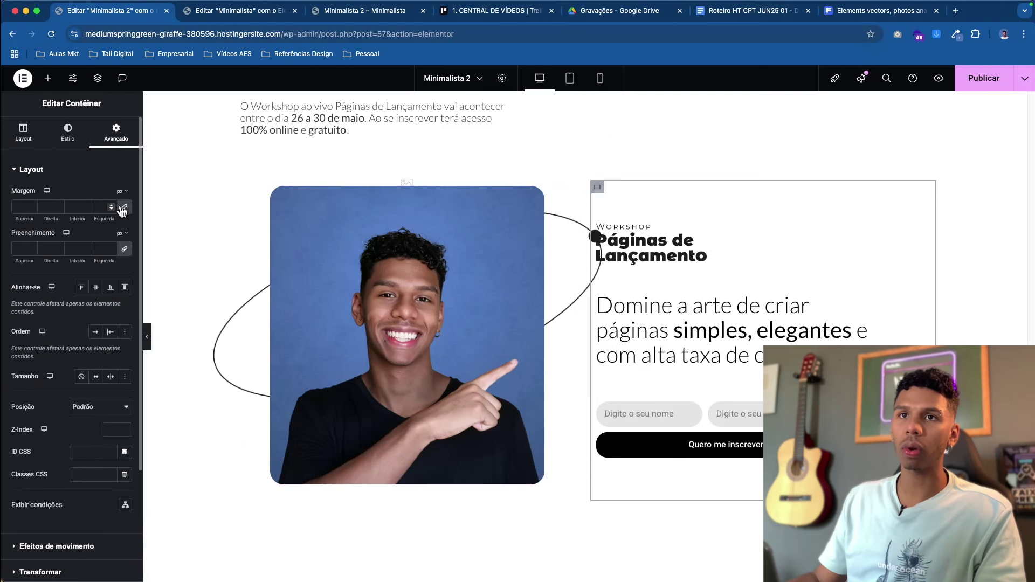
pyautogui.click(124, 249)
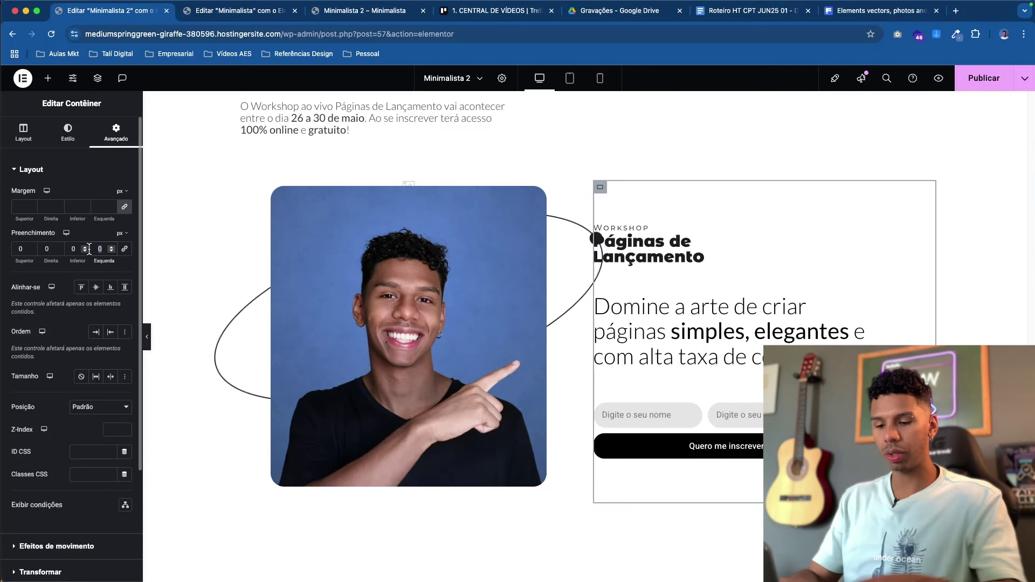
pyautogui.write('50')
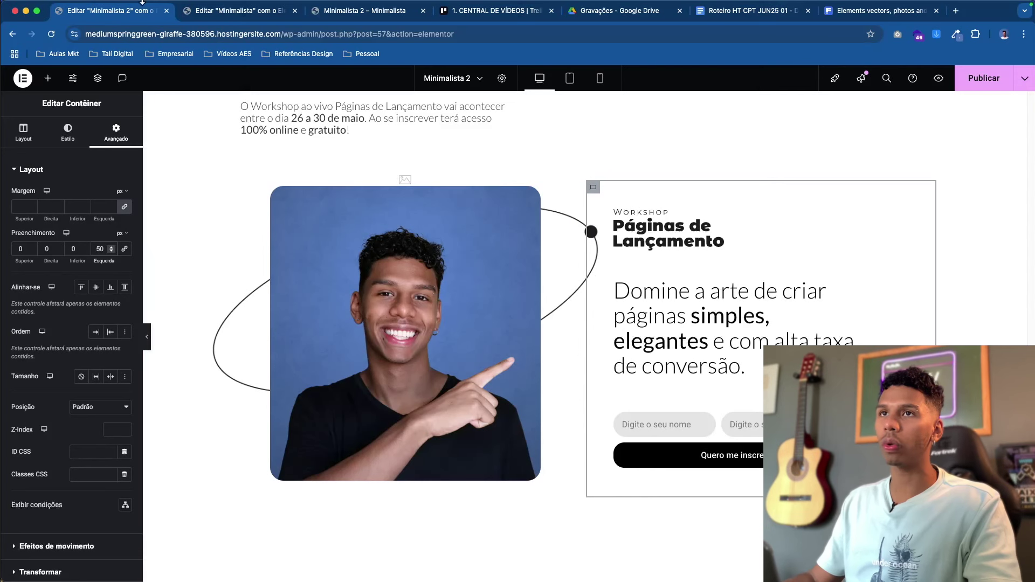
pyautogui.rightClick(642, 235)
pyautogui.click(696, 471)
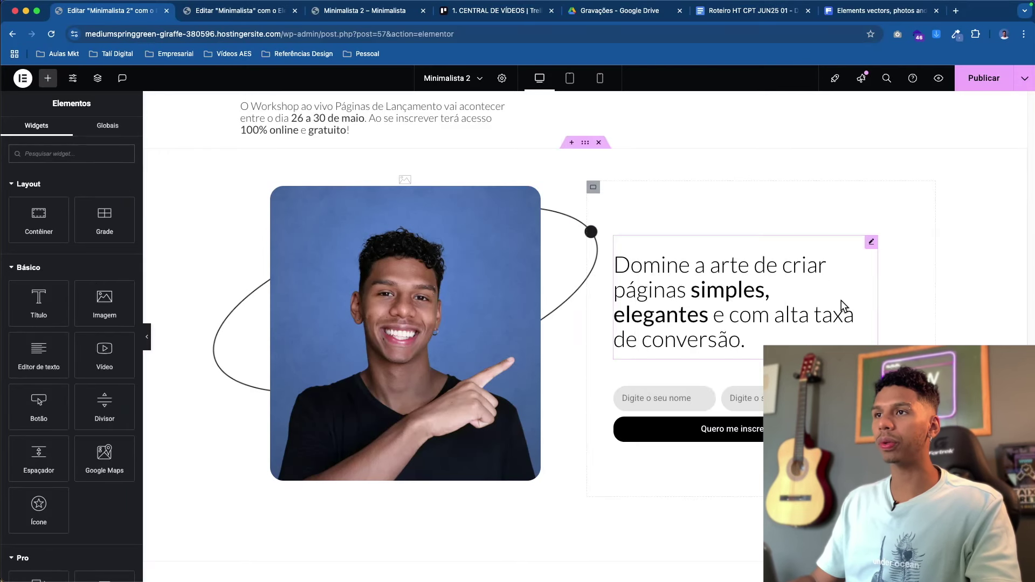
# - Rewrite the heading to ask 'Quem é Diogo Torres?' with the name in bold
pyautogui.click(695, 264)
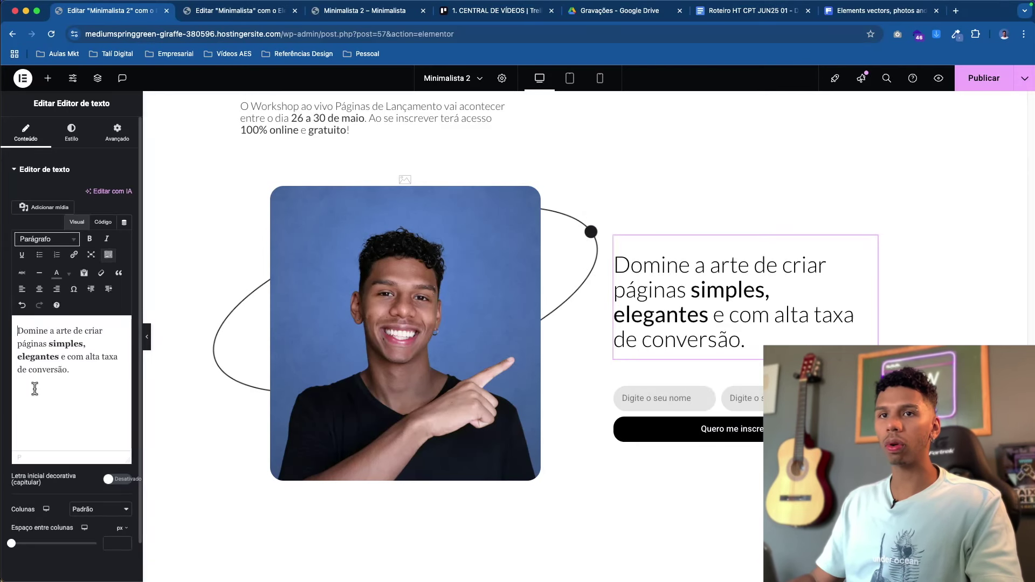
pyautogui.tripleClick(72, 375)
pyautogui.write('Quem é Diogo Torres?')
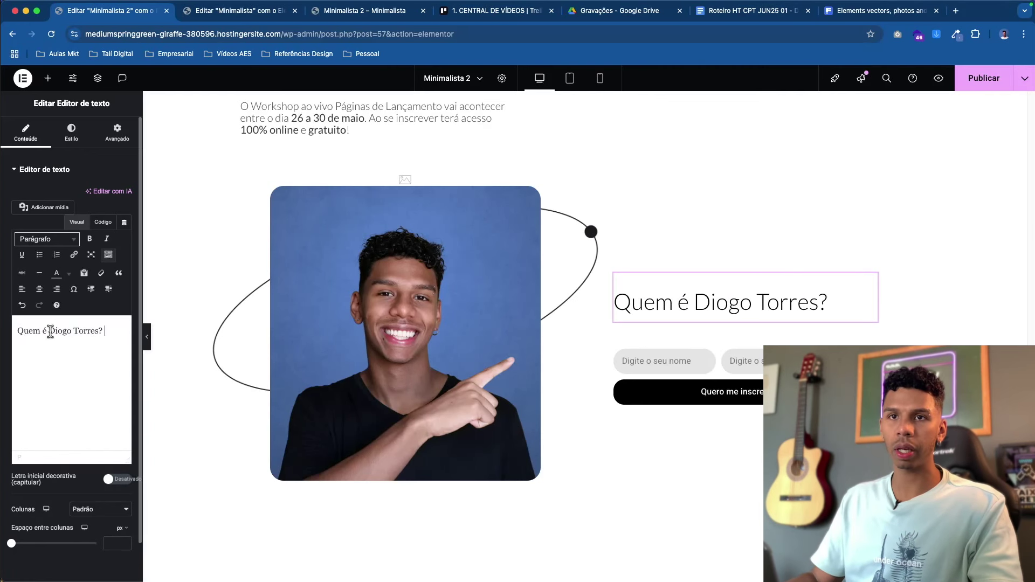
pyautogui.moveTo(50, 331); pyautogui.dragTo(111, 331)
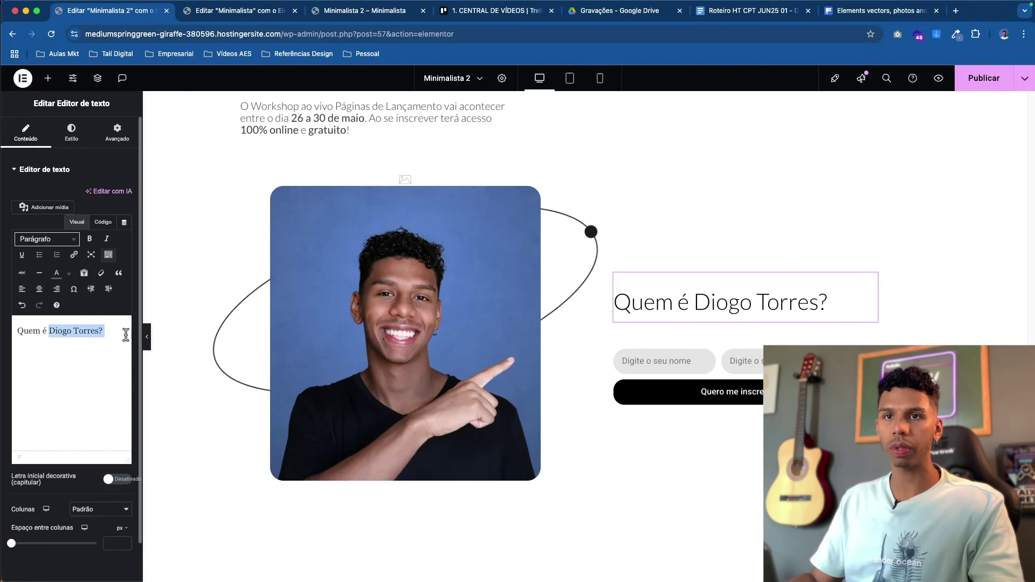
pyautogui.press('super+b')
# - Copy the workshop description paragraph and paste it below the new heading
pyautogui.click(240, 11)
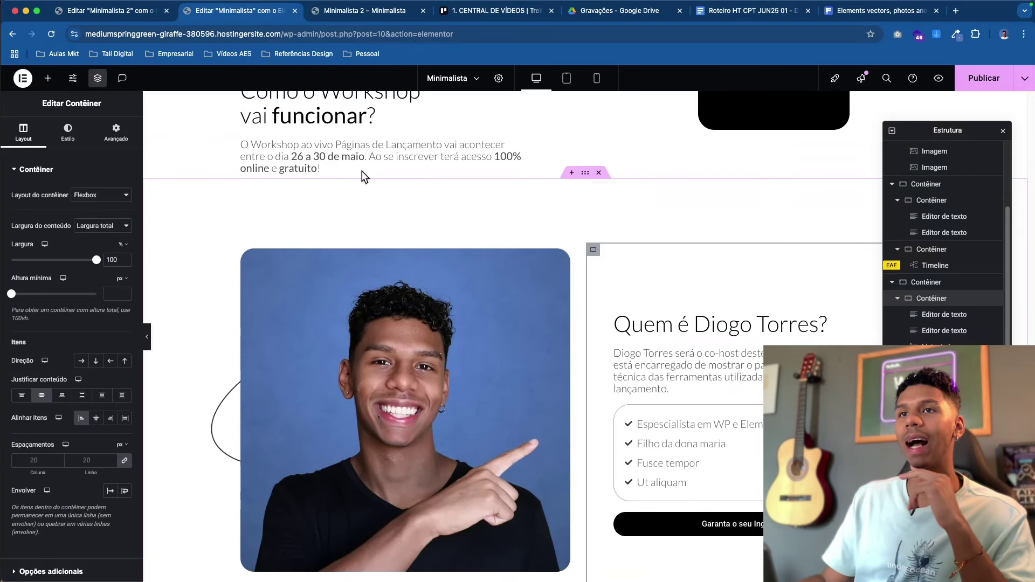
pyautogui.click(108, 10)
pyautogui.scroll(1, 497, 277)
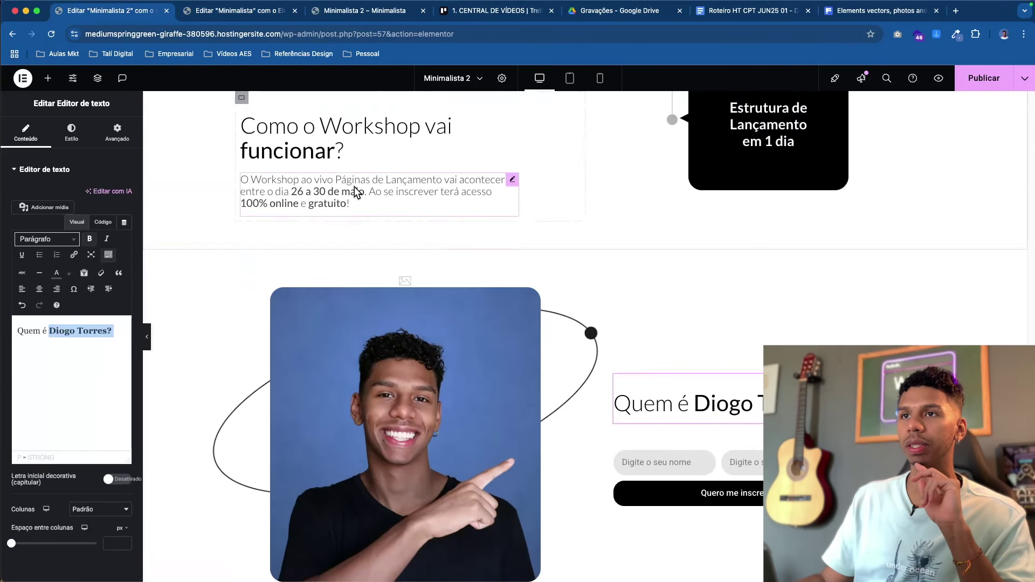
pyautogui.rightClick(354, 186)
pyautogui.click(411, 240)
pyautogui.scroll(-1, 647, 370)
pyautogui.rightClick(674, 379)
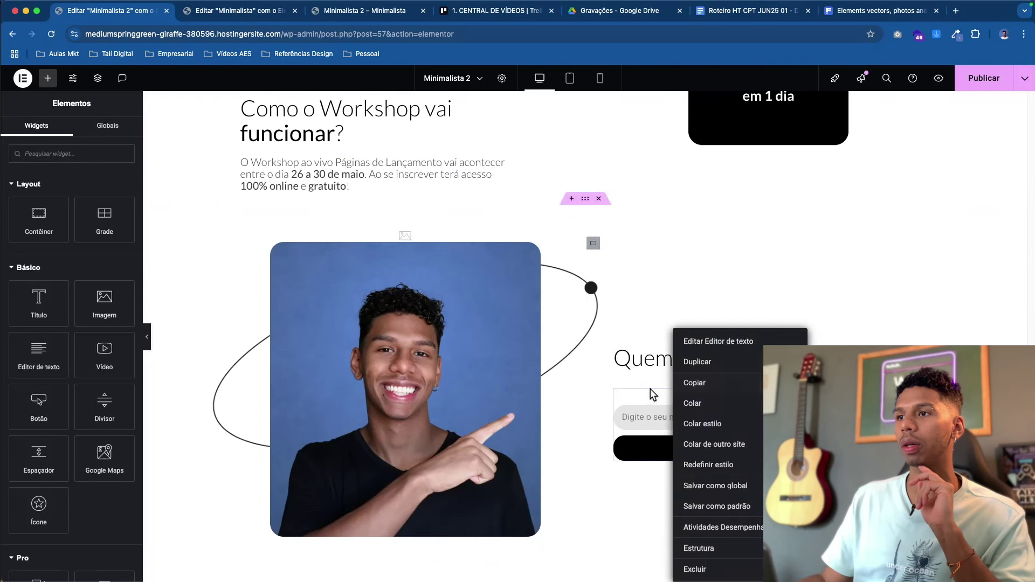
pyautogui.rightClick(651, 389)
pyautogui.click(675, 402)
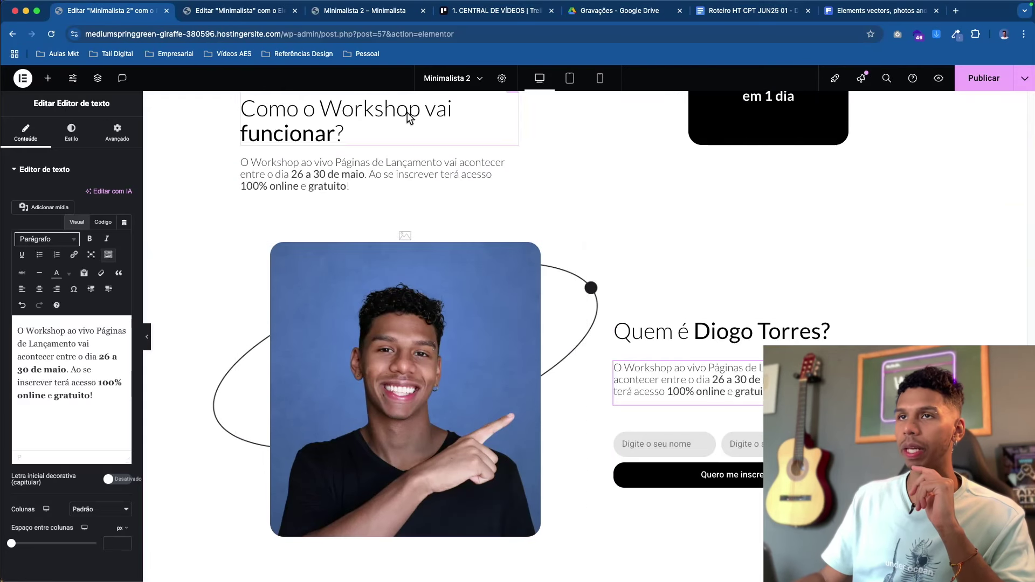
# - On the reference Minimalista page, inspect the bio paragraph's text and the icon list's settings
pyautogui.click(251, 14)
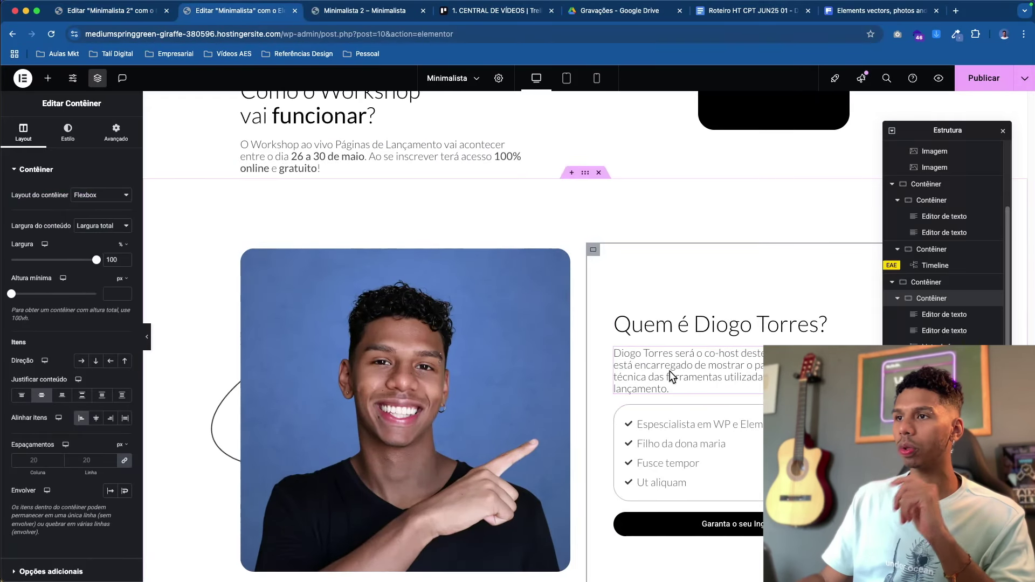
pyautogui.click(673, 388)
pyautogui.click(23, 136)
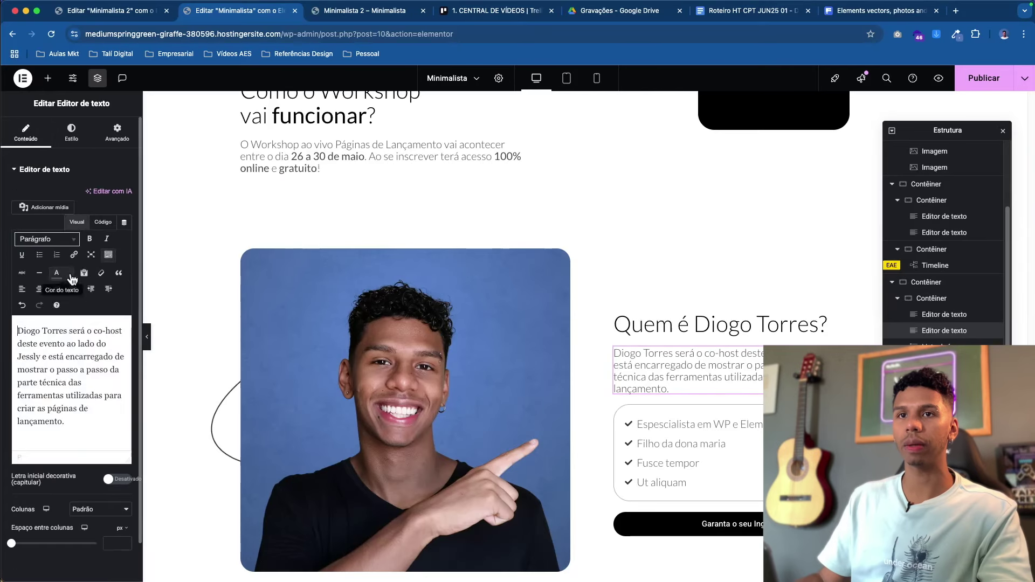
pyautogui.scroll(-2, 672, 358)
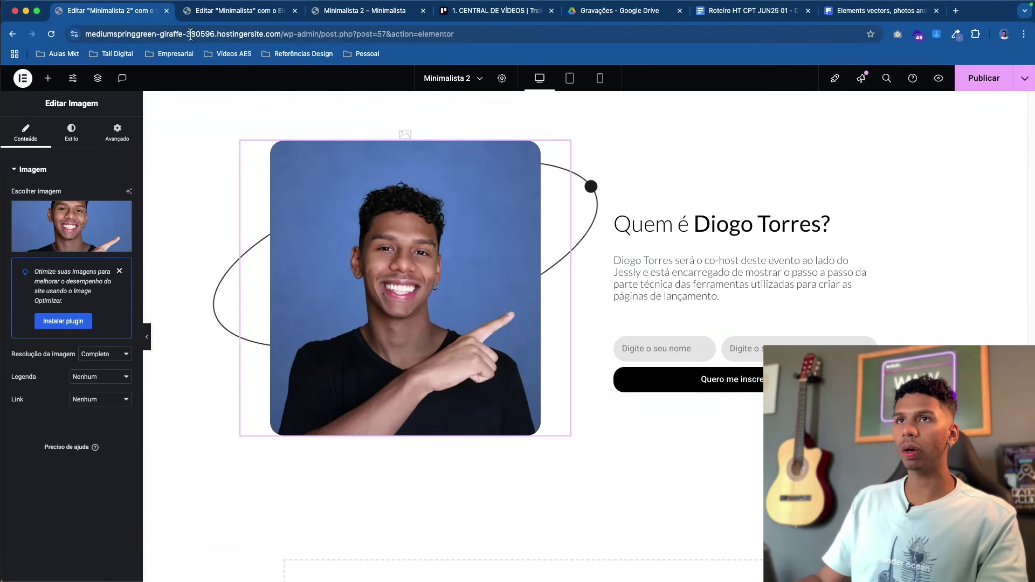
pyautogui.click(232, 11)
pyautogui.scroll(-3, 710, 378)
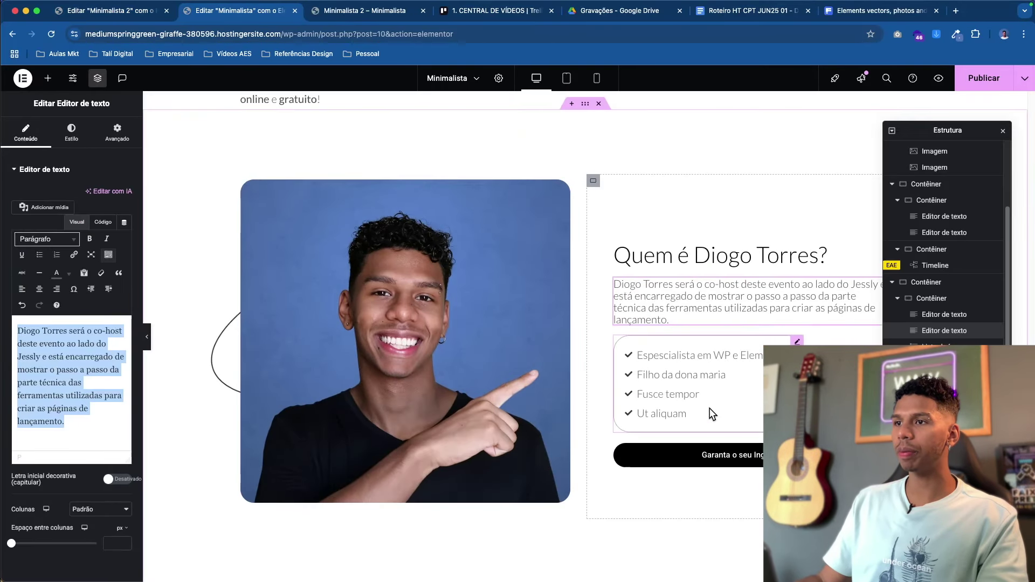
pyautogui.click(797, 310)
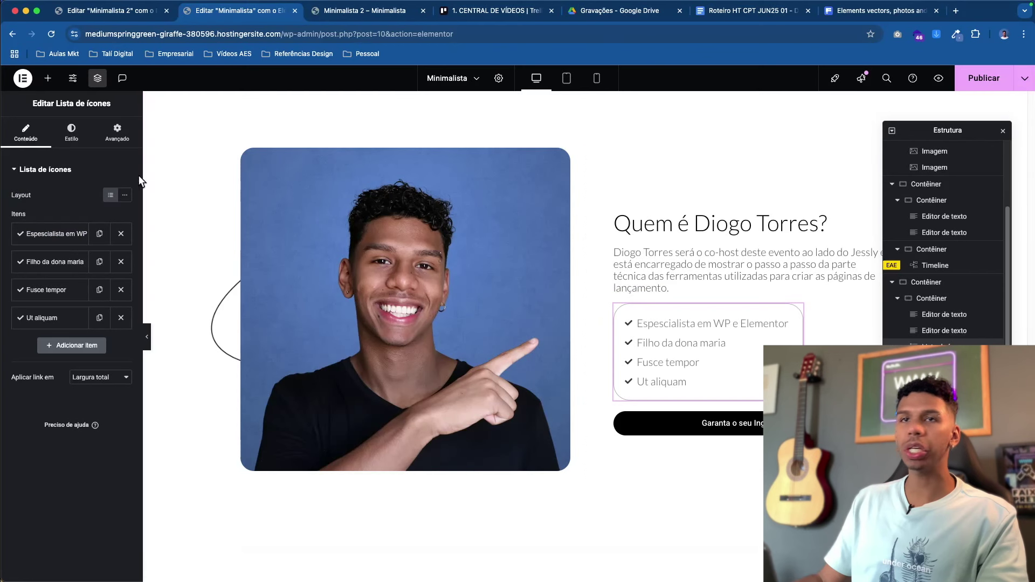
# - In Minimalista 2, add an Icon List widget, found by searching 'lista', below the bio paragraph
pyautogui.click(89, 11)
pyautogui.click(47, 79)
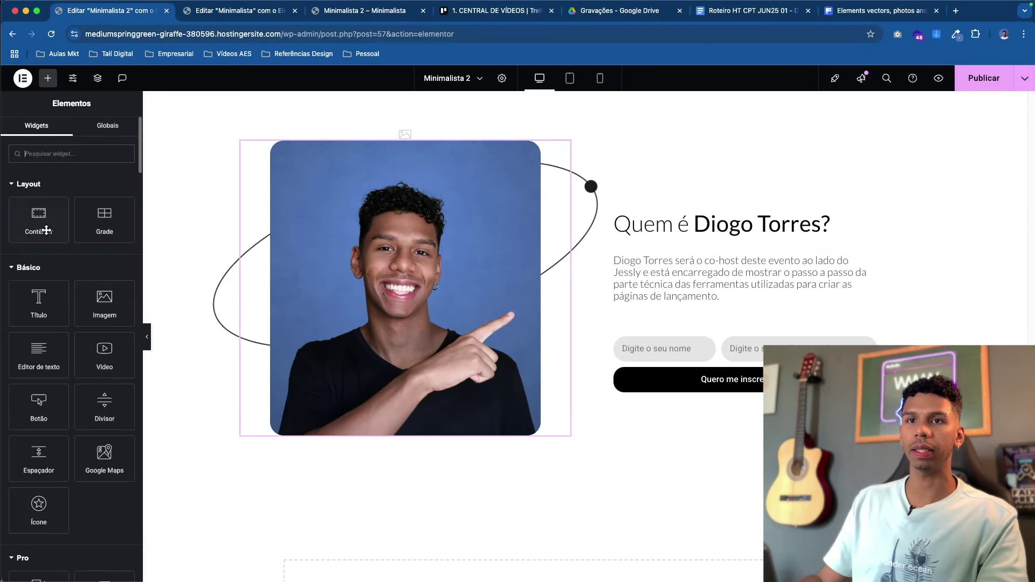
pyautogui.click(61, 147)
pyautogui.write('lista')
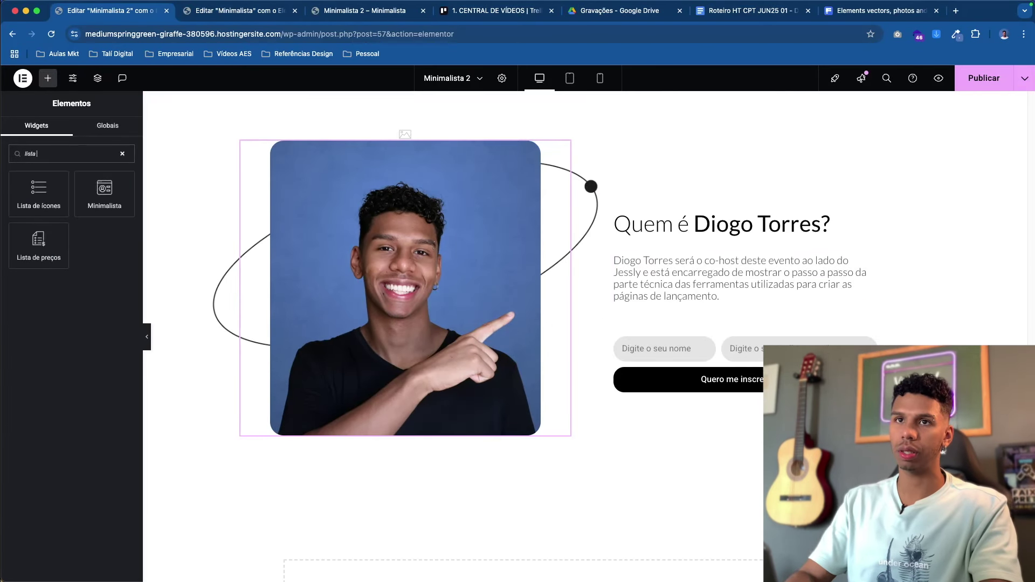
pyautogui.moveTo(41, 191); pyautogui.dragTo(663, 302)
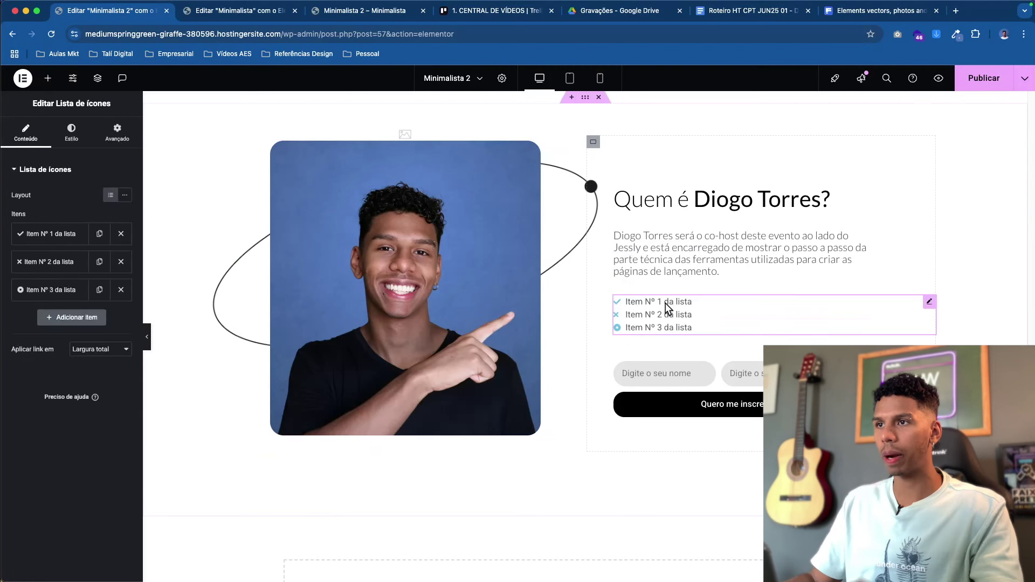
# - Delete the extra list items and duplicate the first one to make four items
pyautogui.click(122, 262)
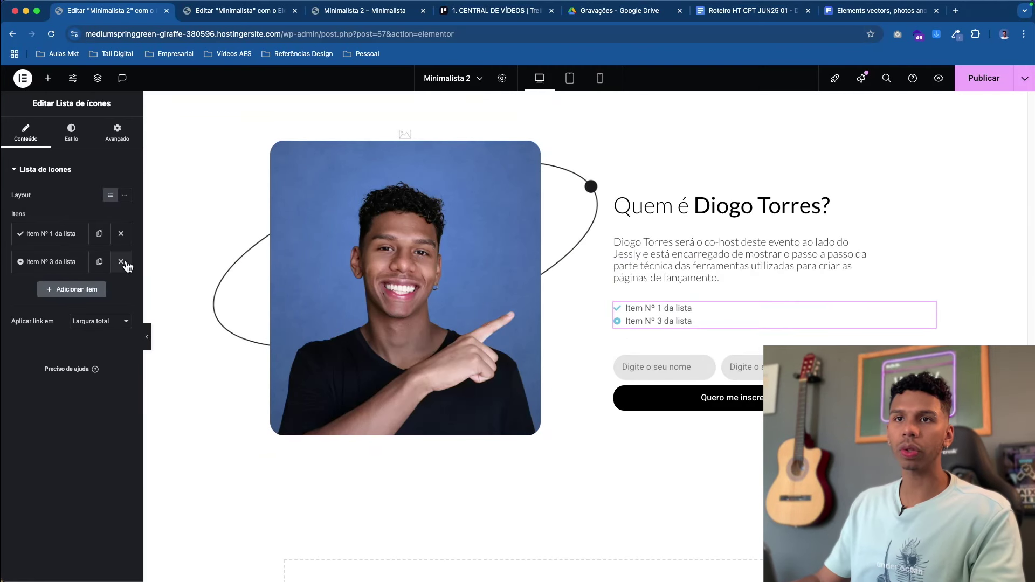
pyautogui.click(121, 263)
pyautogui.click(39, 241)
pyautogui.moveTo(48, 323)
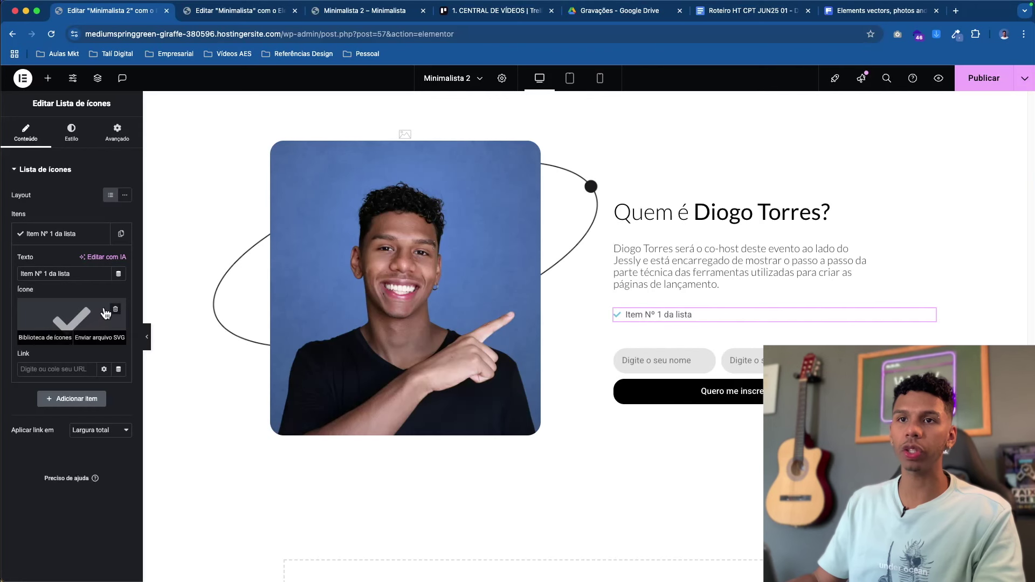
pyautogui.click(65, 234)
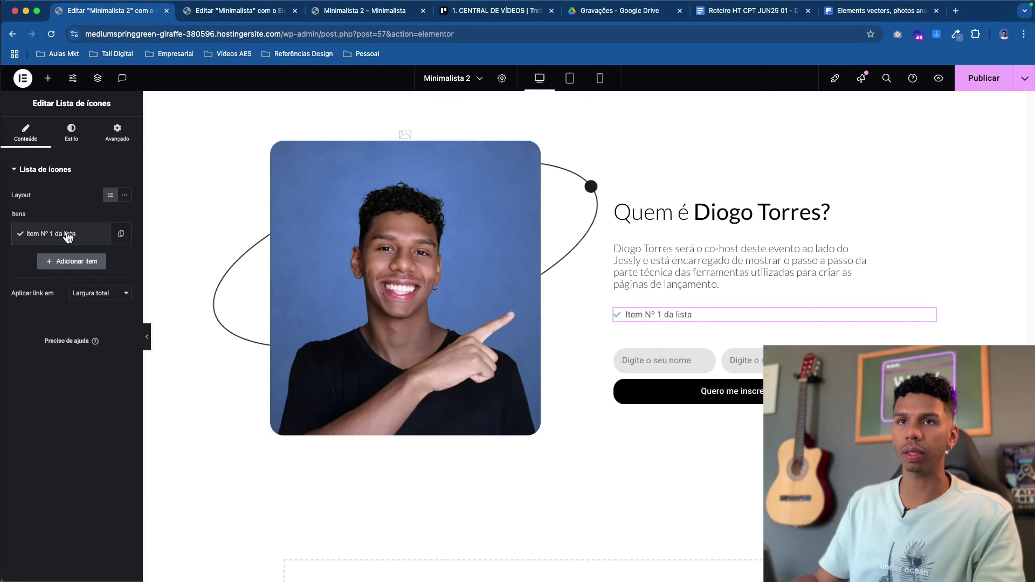
pyautogui.click(119, 234)
pyautogui.click(119, 234)
pyautogui.click(120, 234)
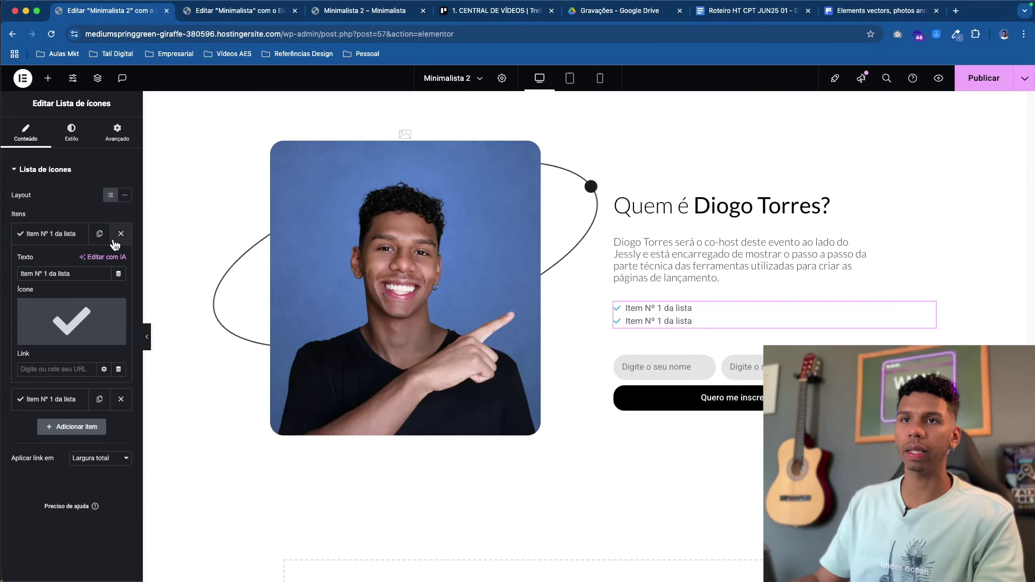
# - Set the items to Especialista WP e Elementor, Filho da dona maria, Aluno Nota 10, Bonito
pyautogui.tripleClick(36, 273)
pyautogui.write('Especialista WP e Elementor')
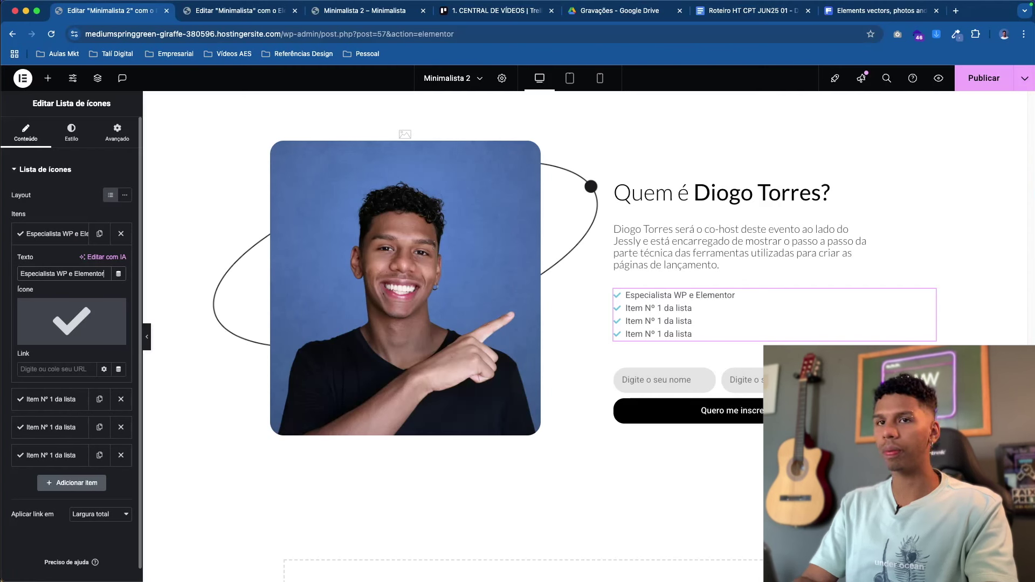
pyautogui.click(54, 399)
pyautogui.write('Filho')
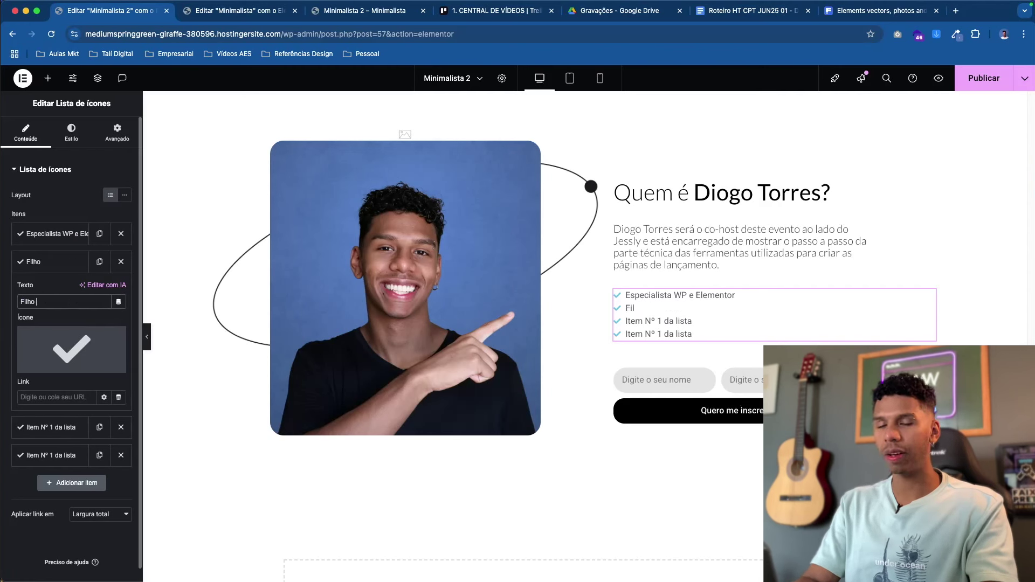
pyautogui.write(' da dona maria')
pyautogui.click(49, 429)
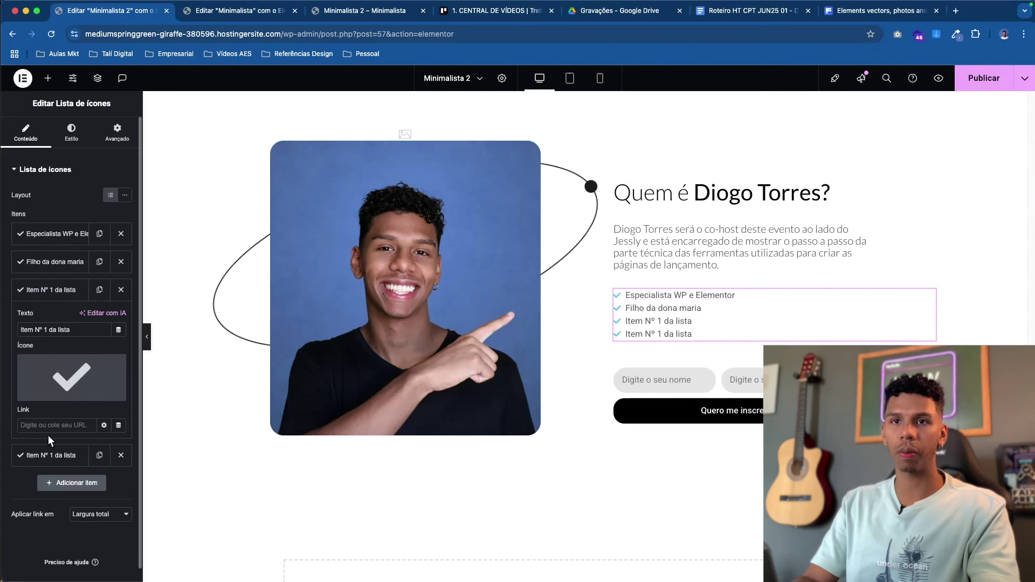
pyautogui.write('Aluno Nota 10')
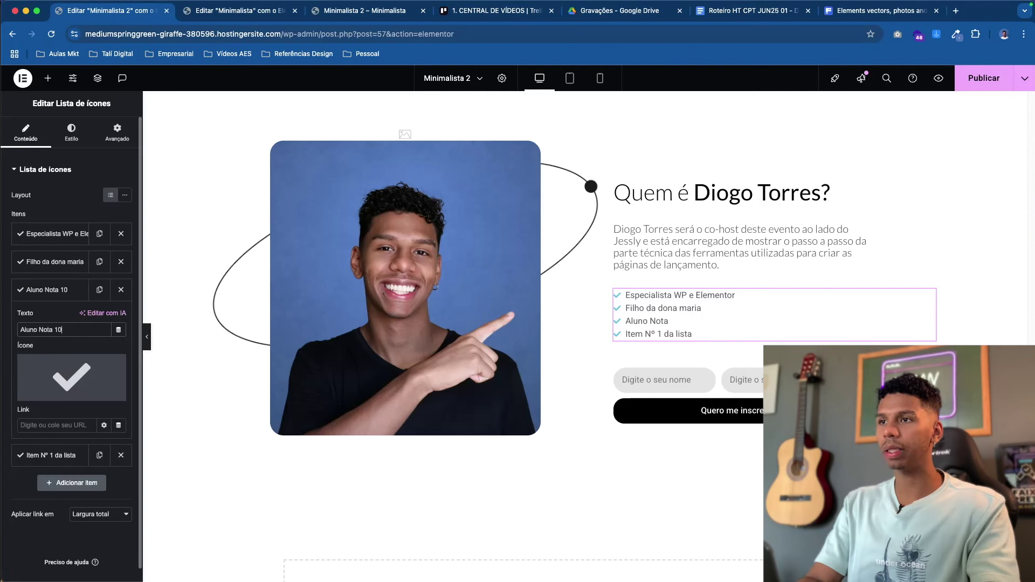
pyautogui.click(50, 455)
pyautogui.write('Bonito')
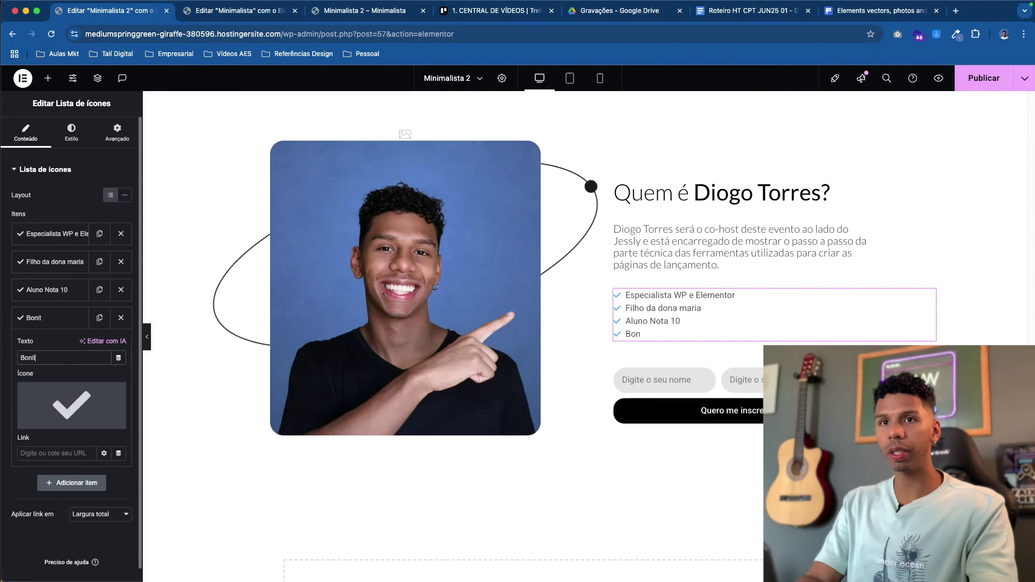
pyautogui.click(36, 318)
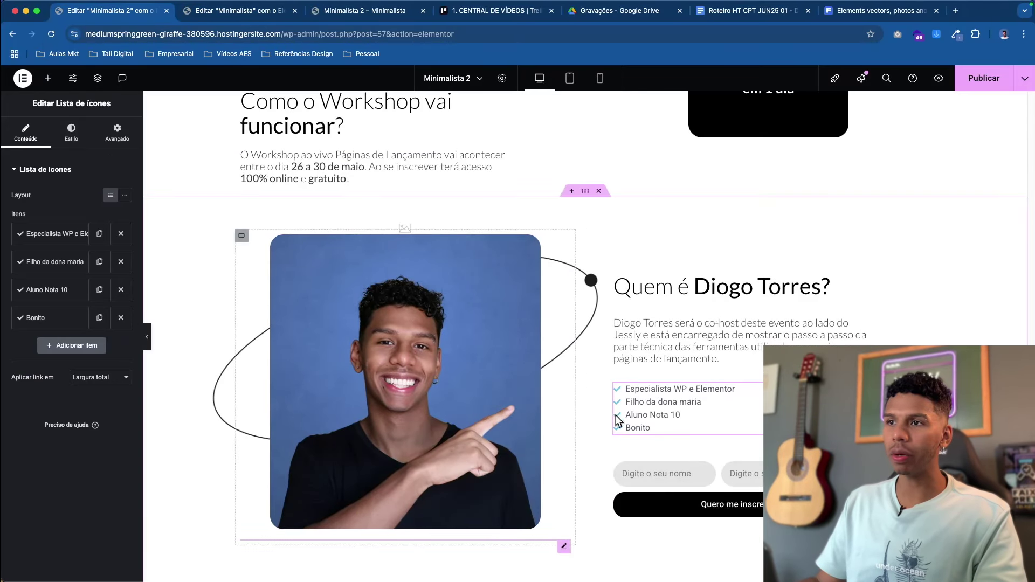
pyautogui.click(71, 132)
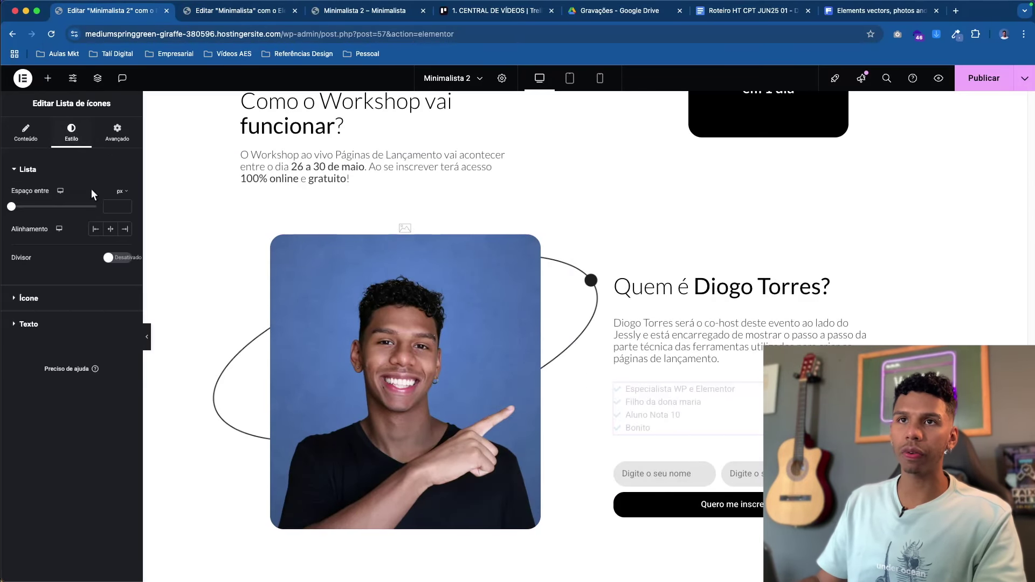
# - Give the list icons the Realce global colour and widen the item spacing to 6 px
pyautogui.click(42, 299)
pyautogui.click(111, 243)
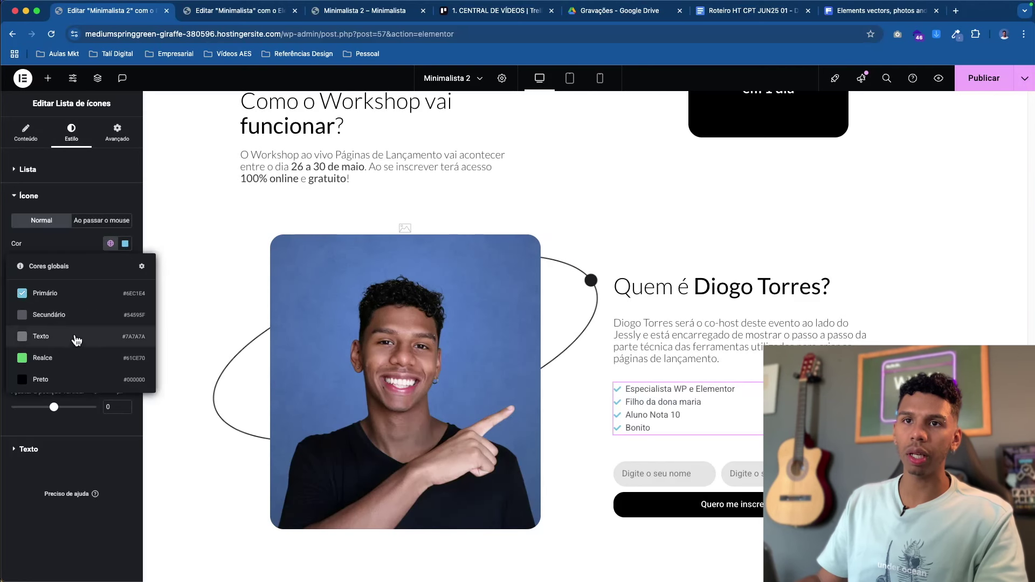
pyautogui.click(38, 369)
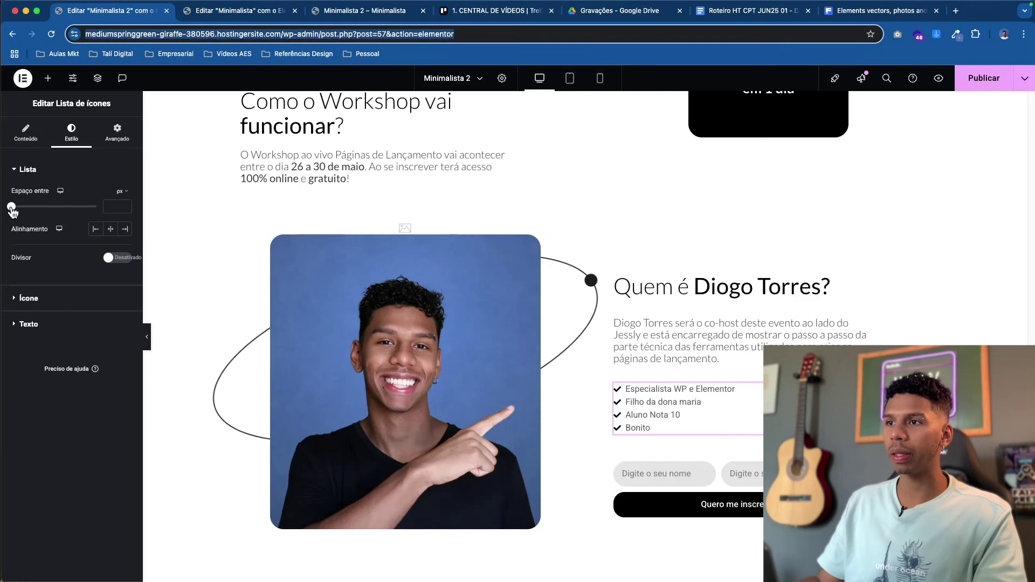
pyautogui.moveTo(12, 210); pyautogui.dragTo(23, 211)
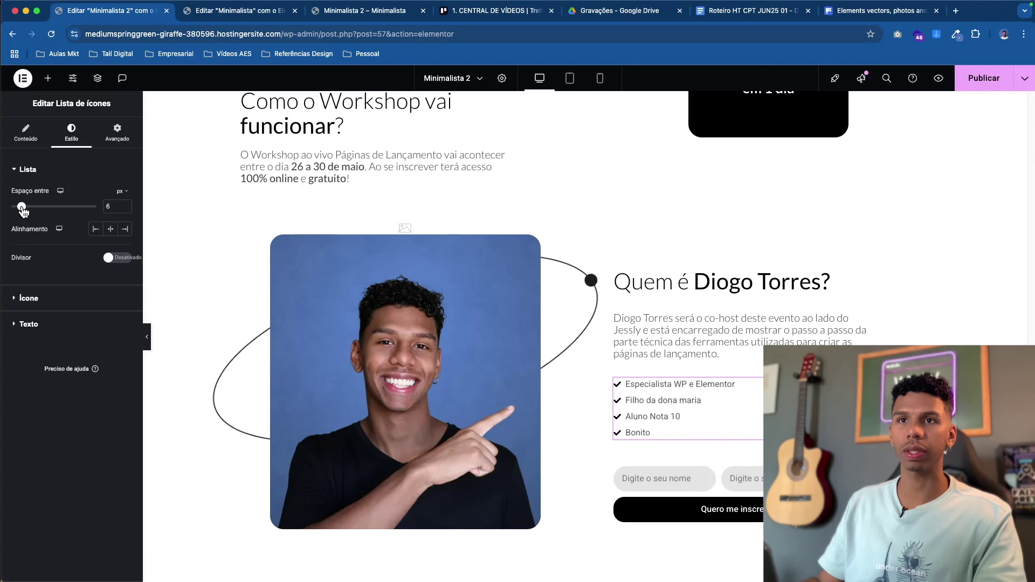
pyautogui.click(53, 298)
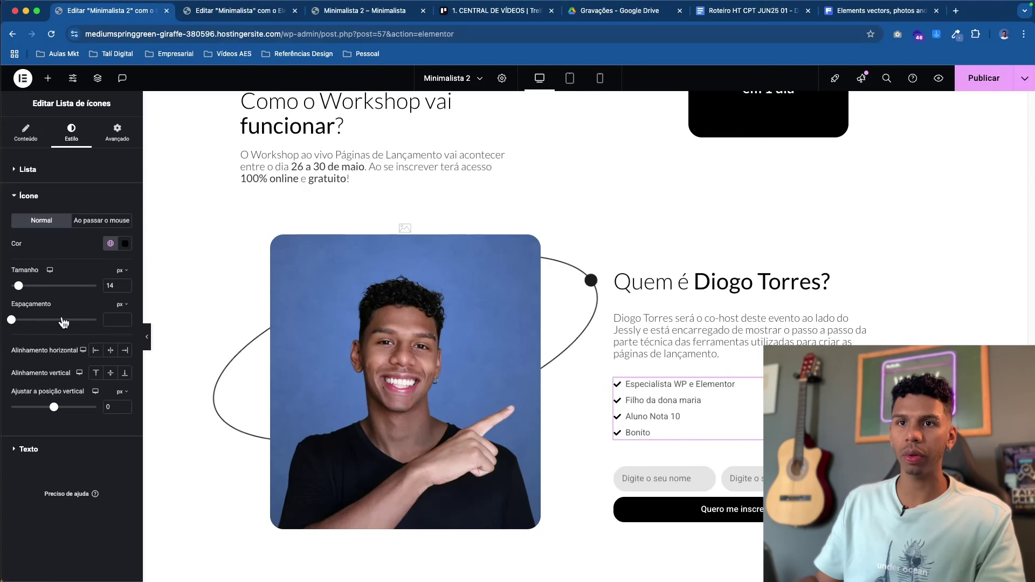
# - Set the list text font to Lato and lighten its colour to grey
pyautogui.click(34, 454)
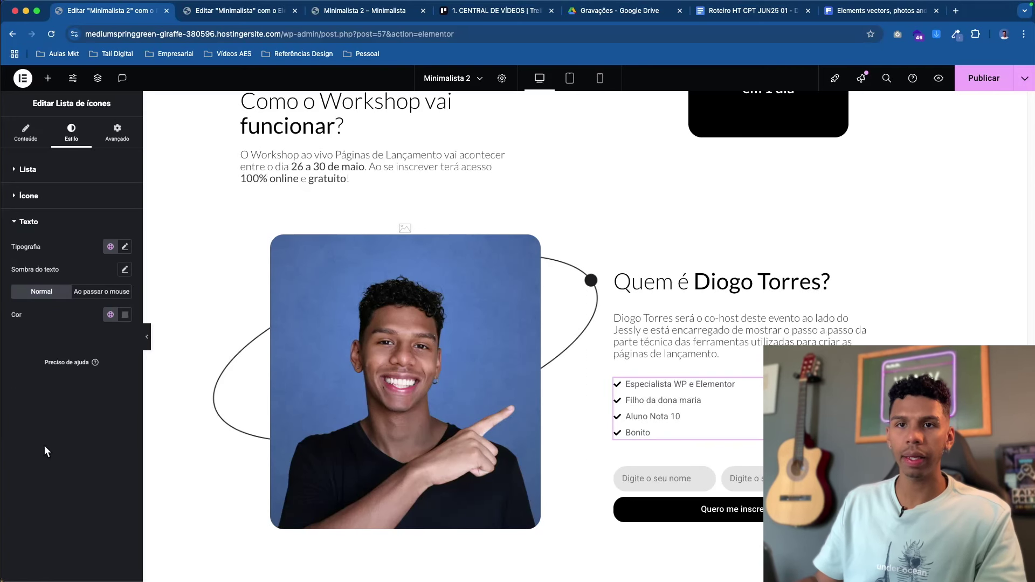
pyautogui.click(125, 247)
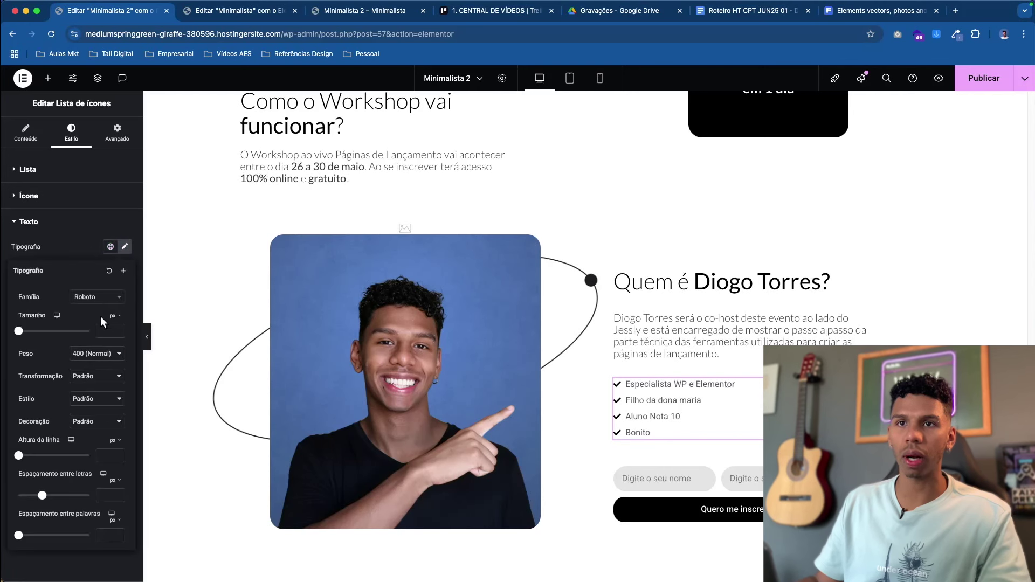
pyautogui.click(89, 303)
pyautogui.write('lato')
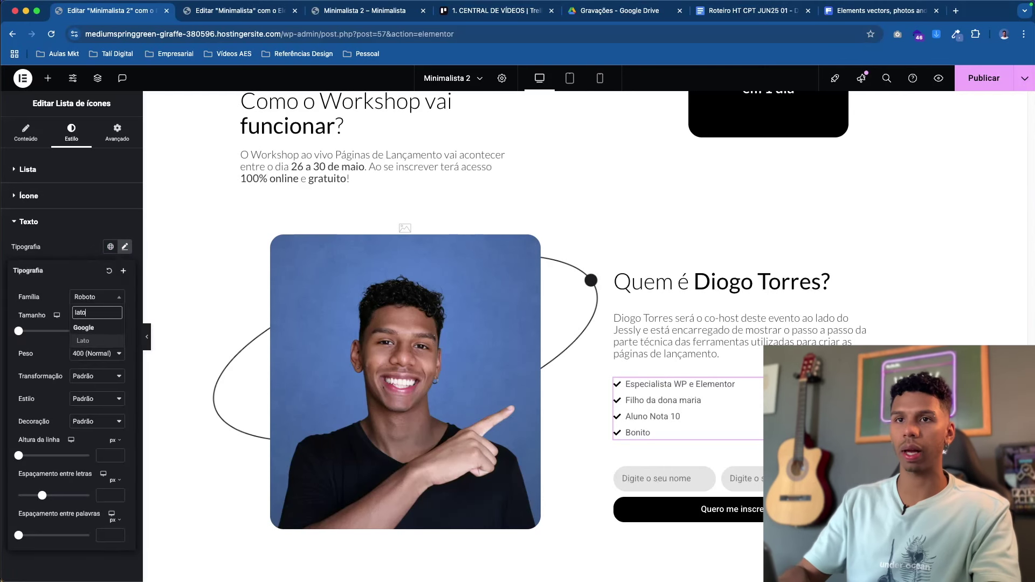
pyautogui.click(107, 339)
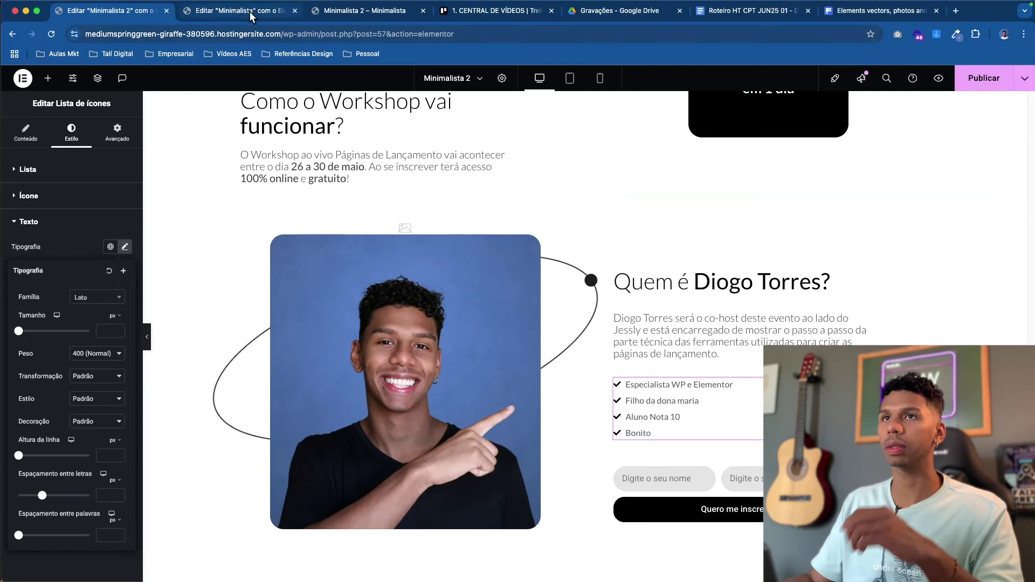
pyautogui.click(125, 315)
pyautogui.moveTo(74, 413); pyautogui.dragTo(29, 472)
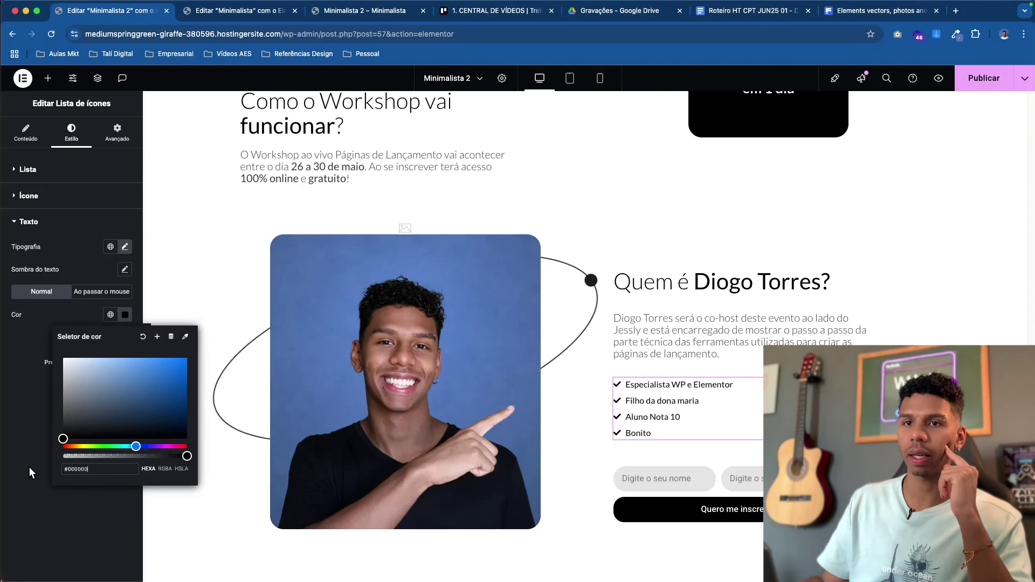
pyautogui.moveTo(16, 423)
pyautogui.mouseDown()
pyautogui.moveTo(5, 387)
pyautogui.moveTo(2, 418)
pyautogui.mouseUp()
# - Compare the bio paragraph's text colour with the checklist's text colour
pyautogui.click(653, 350)
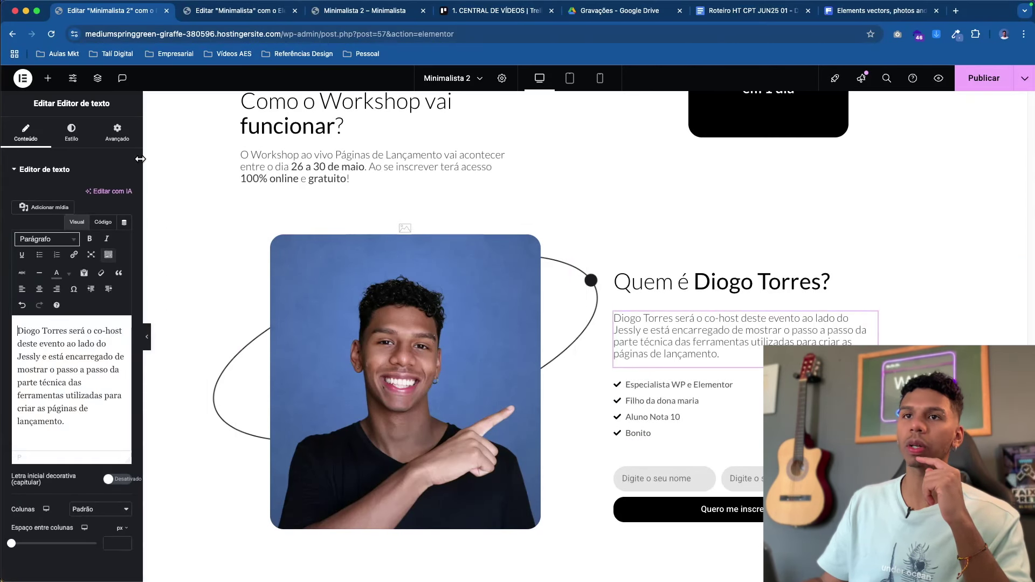
pyautogui.click(83, 142)
pyautogui.click(125, 341)
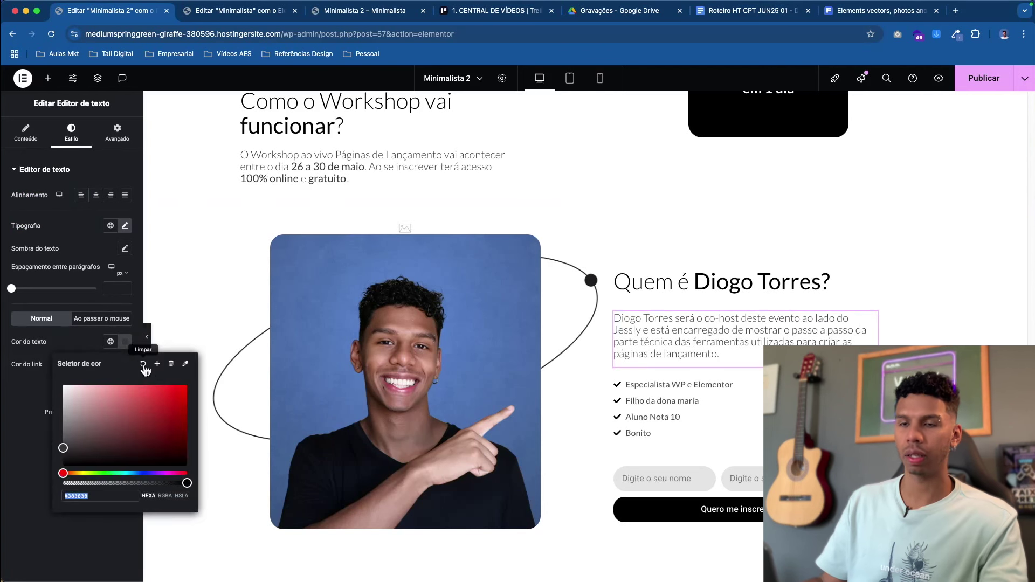
pyautogui.click(721, 405)
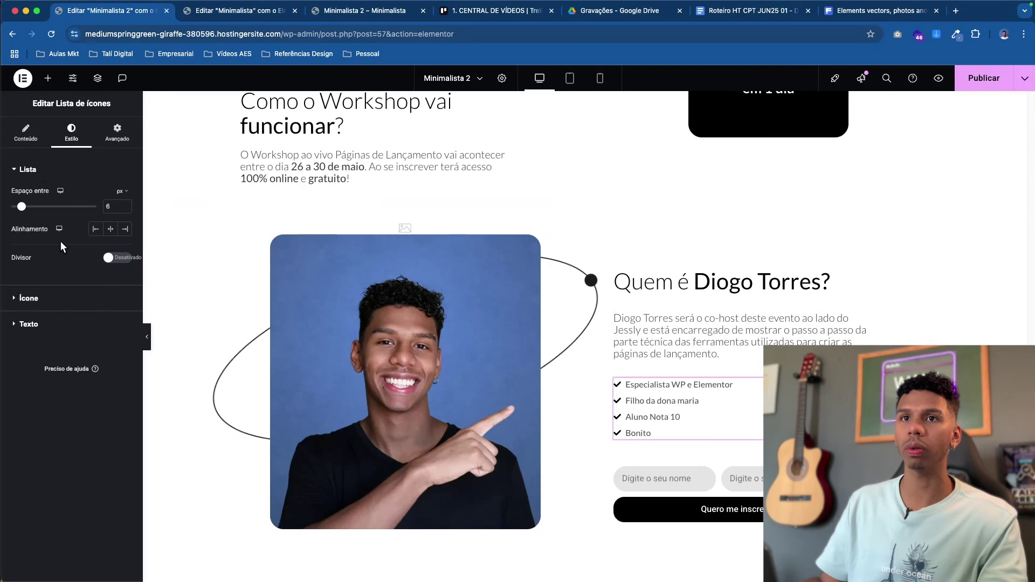
pyautogui.click(29, 324)
pyautogui.click(126, 315)
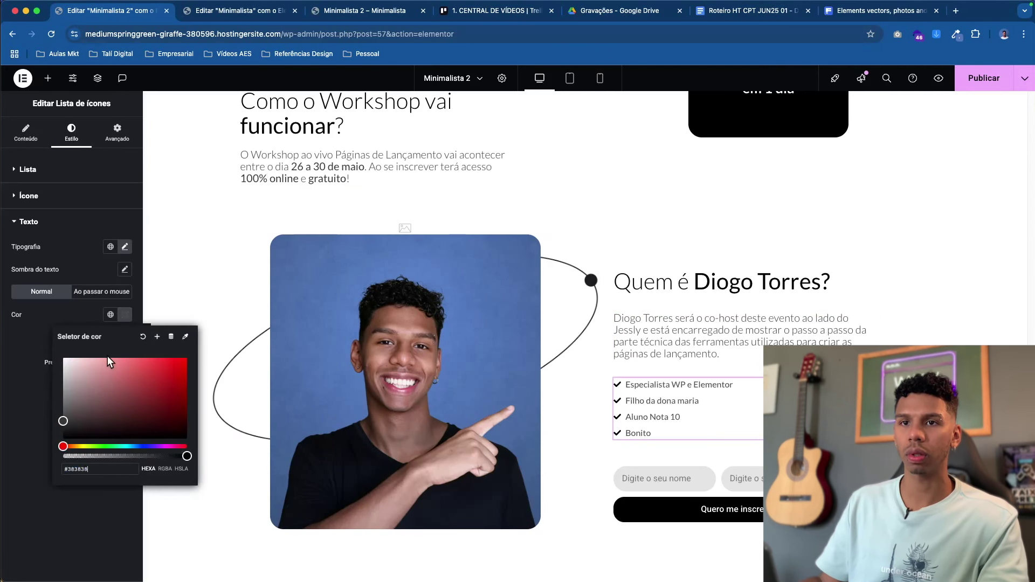
# - Make the checklist text Light 300 weight at about 22 px
pyautogui.click(124, 246)
pyautogui.click(107, 354)
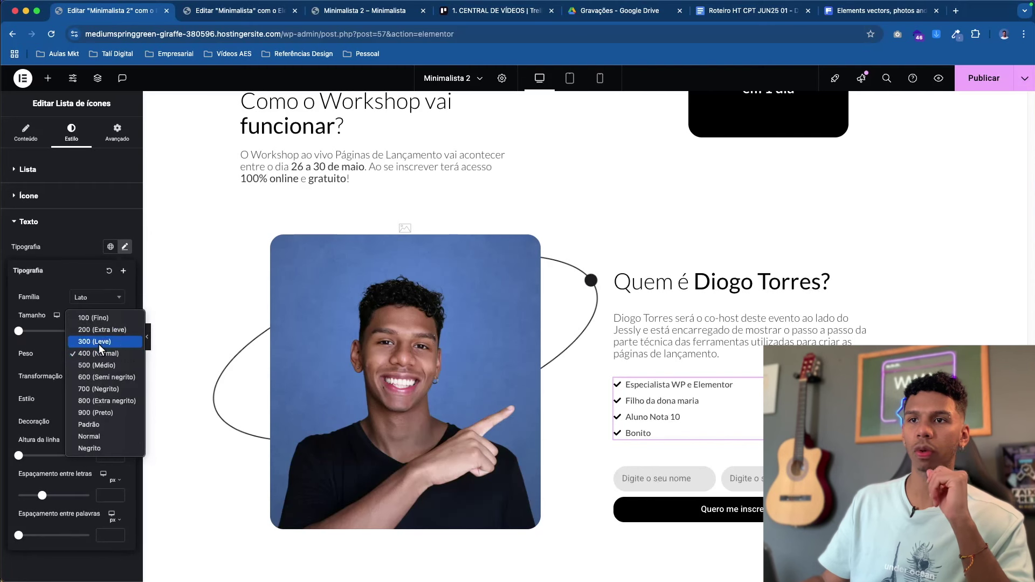
pyautogui.click(99, 346)
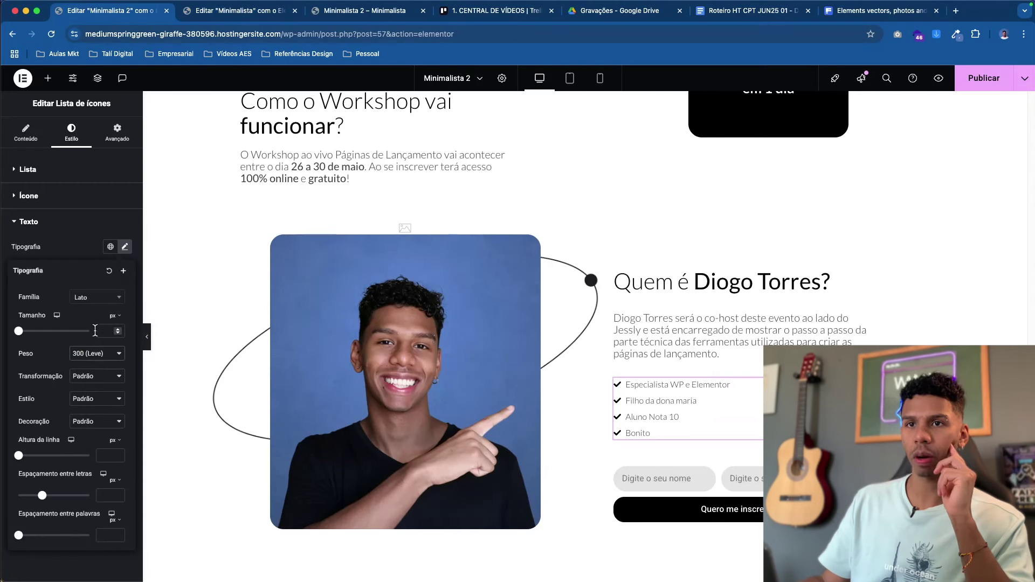
pyautogui.moveTo(18, 332); pyautogui.dragTo(27, 336)
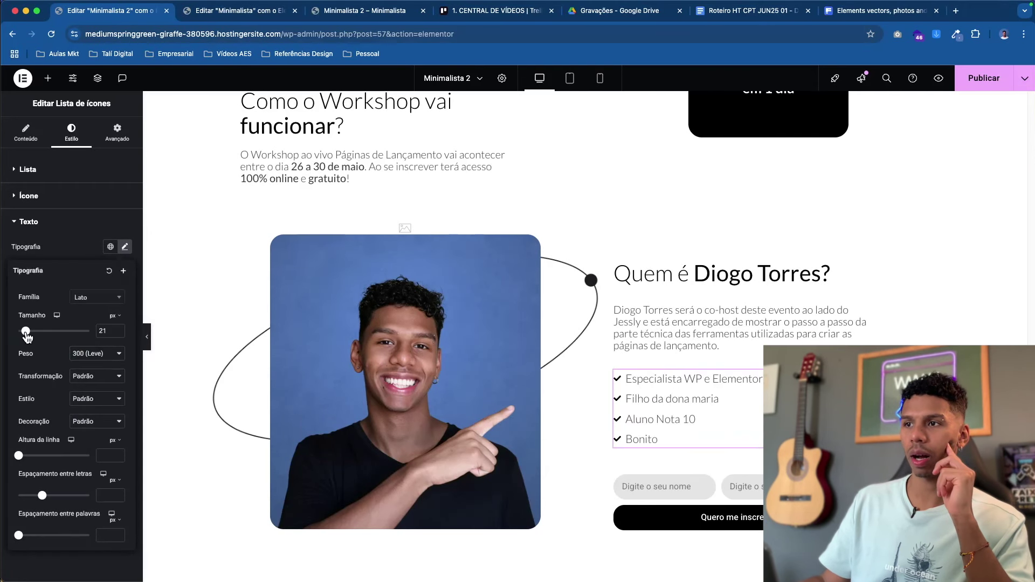
pyautogui.click(117, 328)
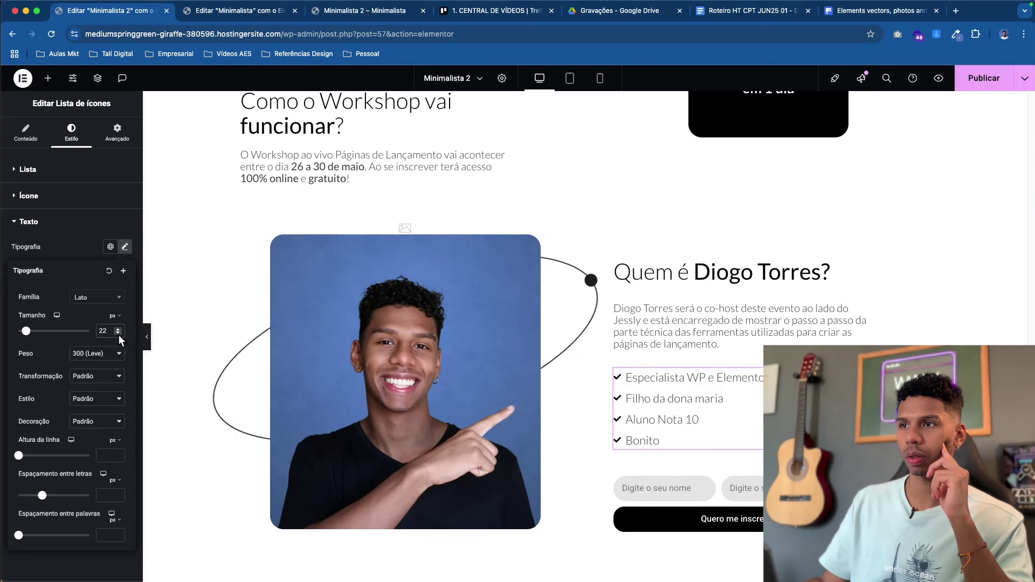
pyautogui.click(118, 334)
# - Check the description paragraph's typography for comparison, then publish the page
pyautogui.scroll(-1, 542, 324)
pyautogui.click(626, 286)
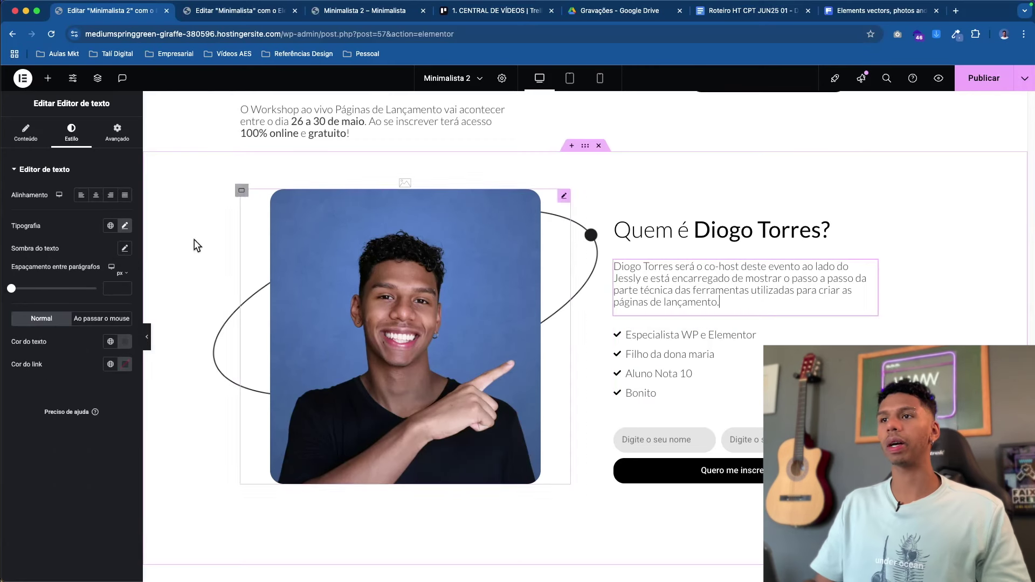
pyautogui.click(125, 226)
pyautogui.scroll(-1, 730, 345)
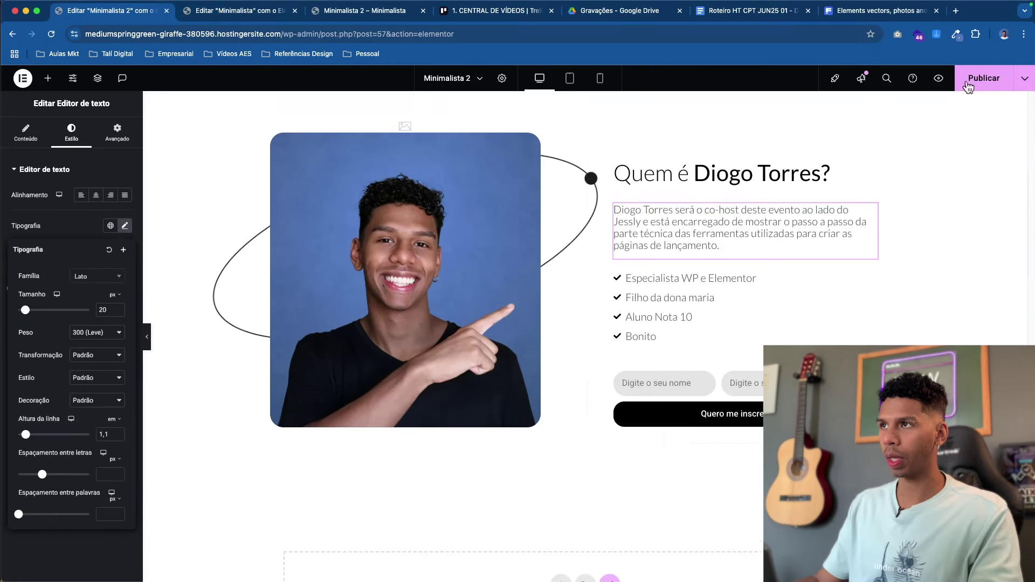
pyautogui.click(969, 87)
pyautogui.scroll(2, 671, 262)
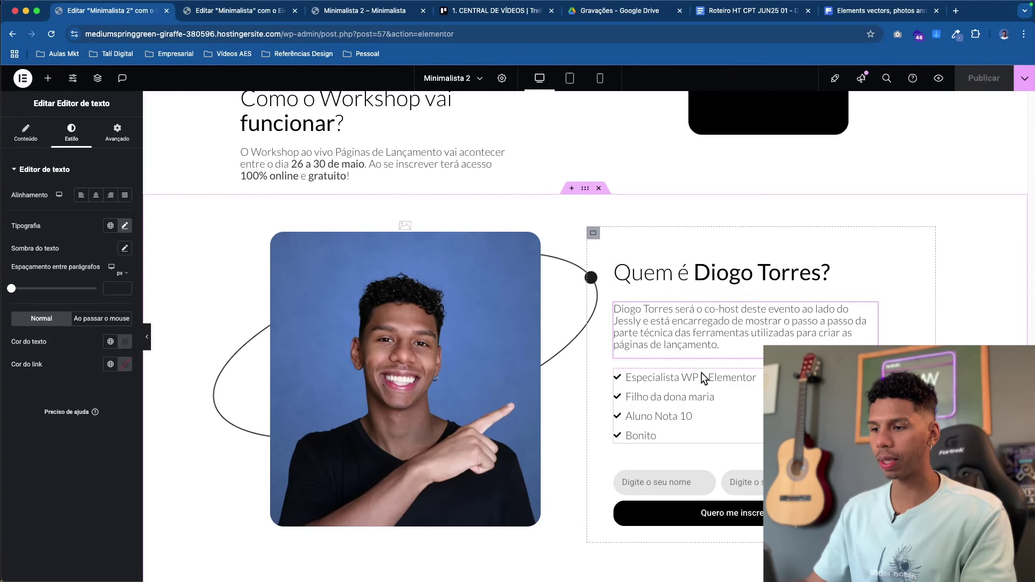
# - Delete the Diogo Torres section's signup form and add a Button widget under the checklist
pyautogui.scroll(-1, 701, 373)
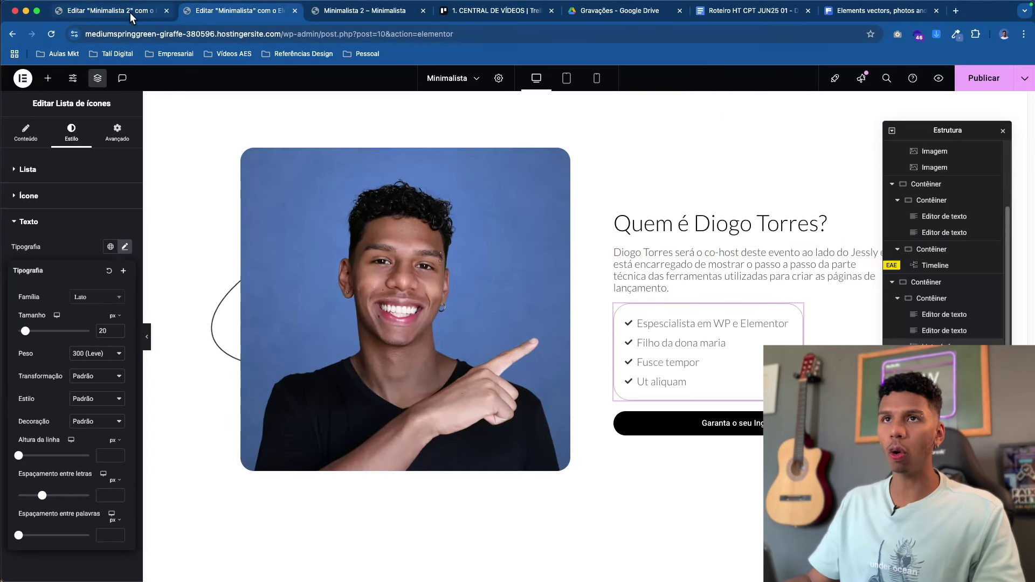
pyautogui.click(108, 11)
pyautogui.rightClick(704, 425)
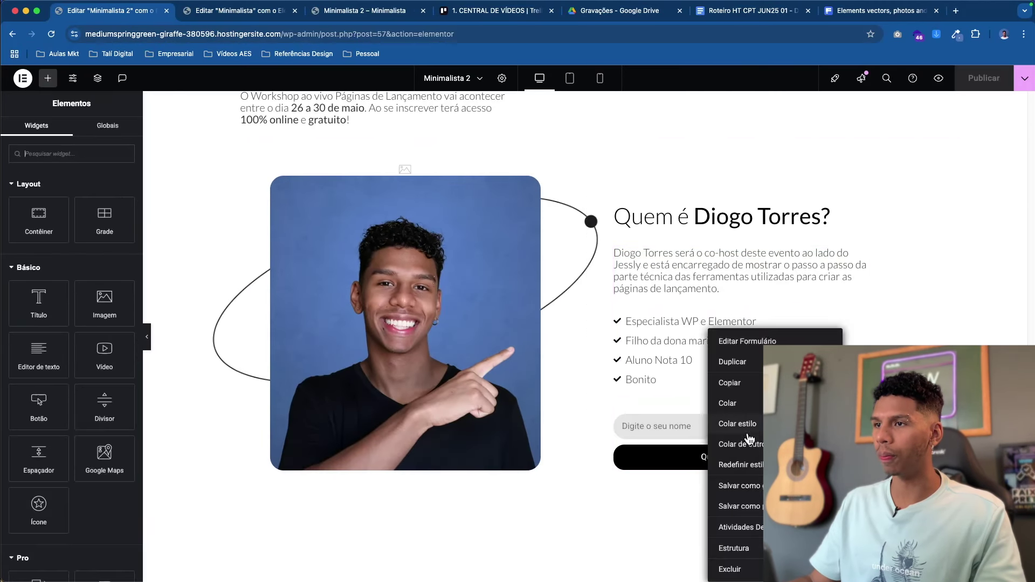
pyautogui.click(730, 569)
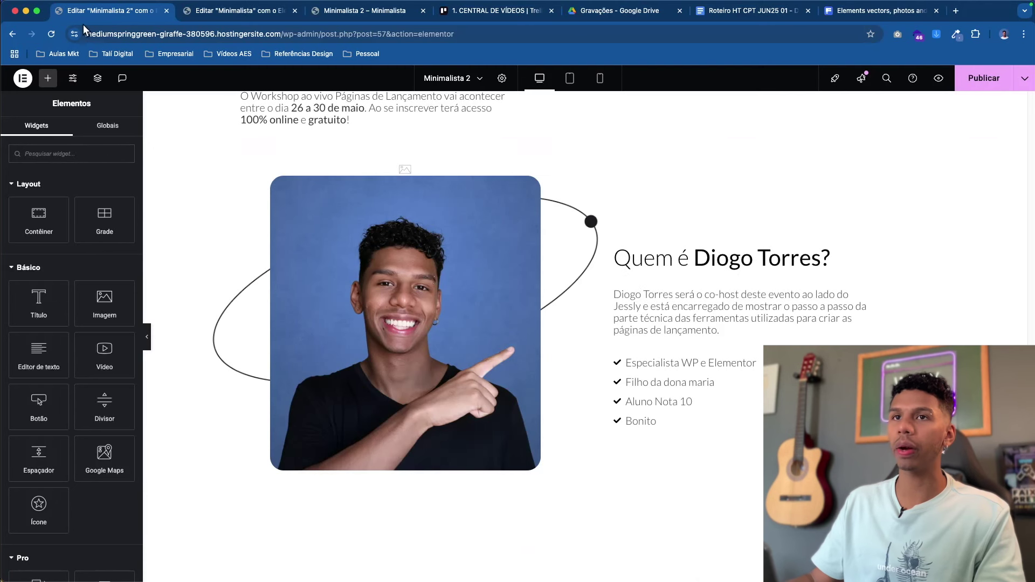
pyautogui.moveTo(39, 403); pyautogui.dragTo(706, 403)
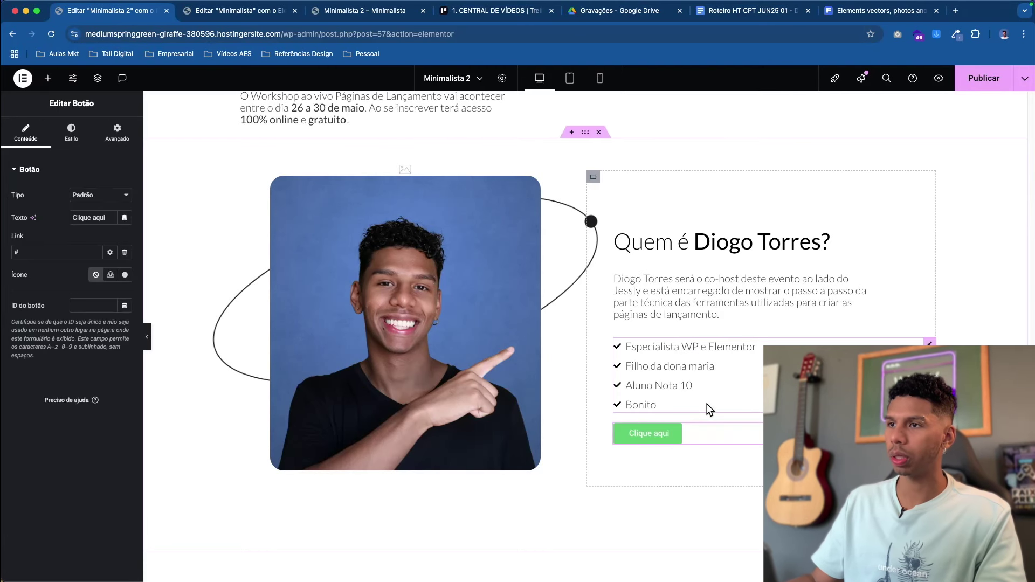
pyautogui.scroll(10, 338, 232)
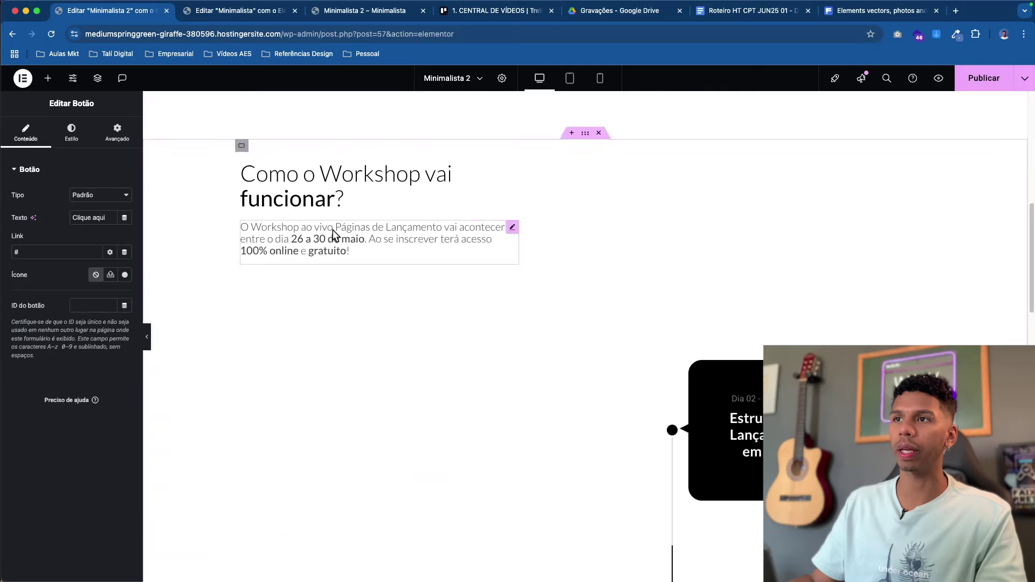
# - Copy the hero signup form and paste it into the container below the new button
pyautogui.rightClick(339, 400)
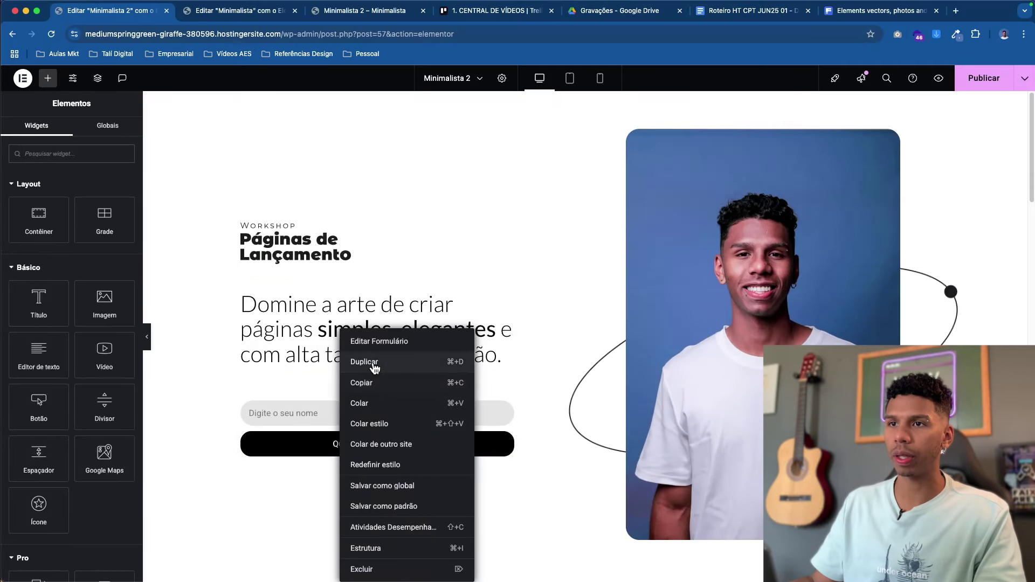
pyautogui.click(353, 363)
pyautogui.rightClick(343, 379)
pyautogui.rightClick(318, 400)
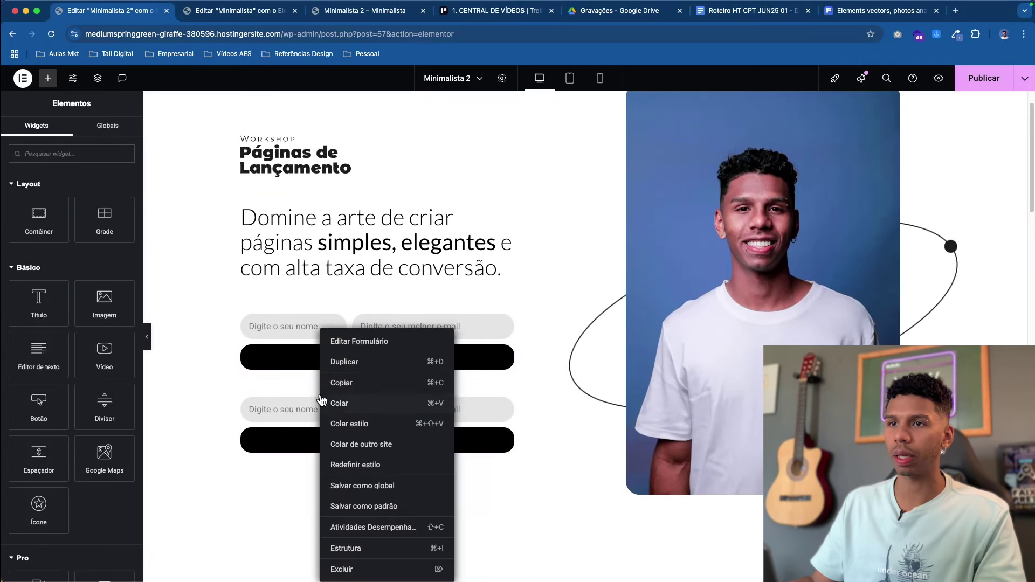
pyautogui.press('super+z')
pyautogui.rightClick(314, 400)
pyautogui.click(347, 382)
pyautogui.scroll(-10, 700, 378)
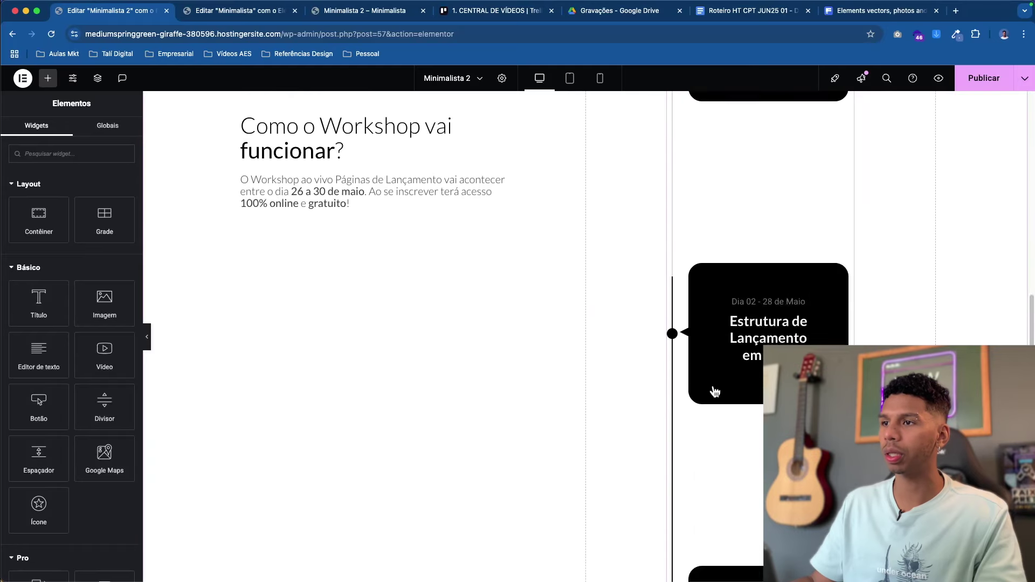
pyautogui.rightClick(647, 309)
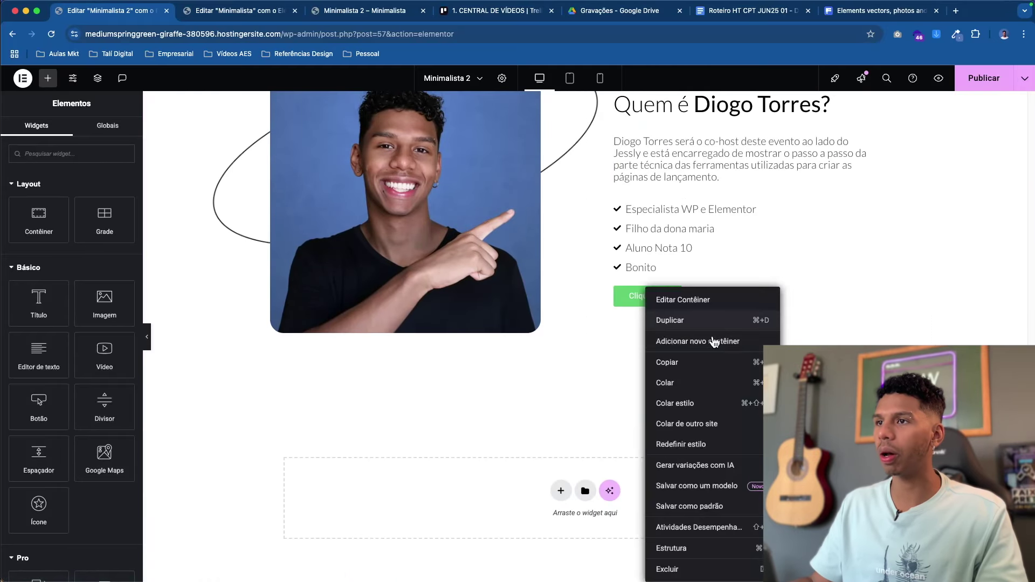
pyautogui.click(668, 384)
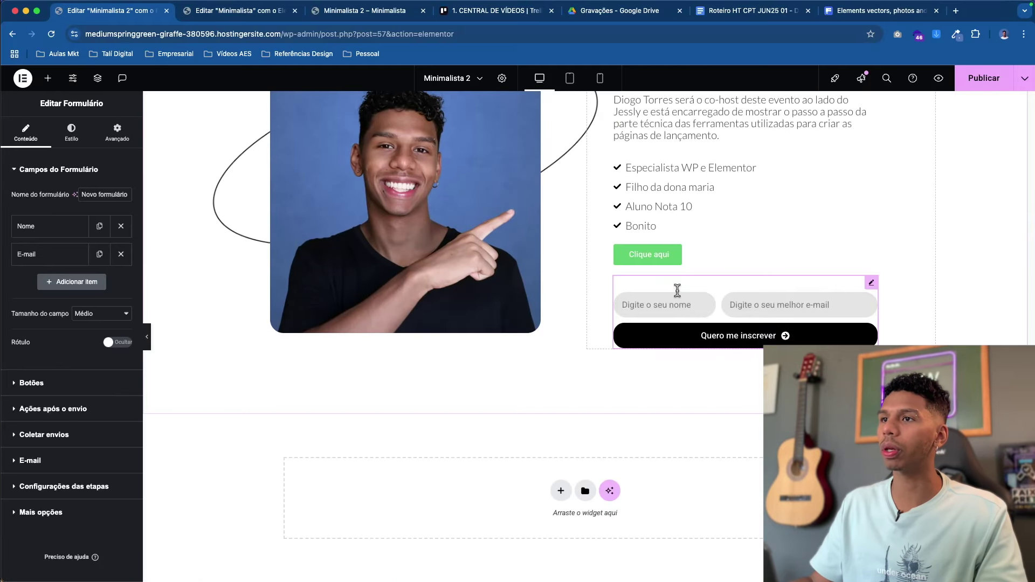
pyautogui.click(694, 251)
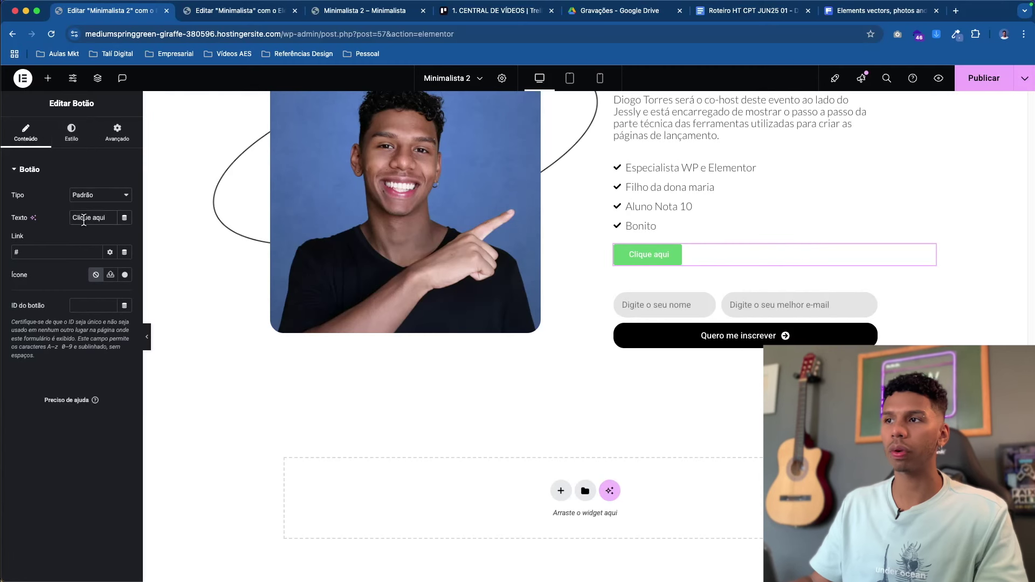
# - Label the button 'Garanta o seu ingresso' and add a right-arrow icon
pyautogui.write('Garanta o seu ingresso')
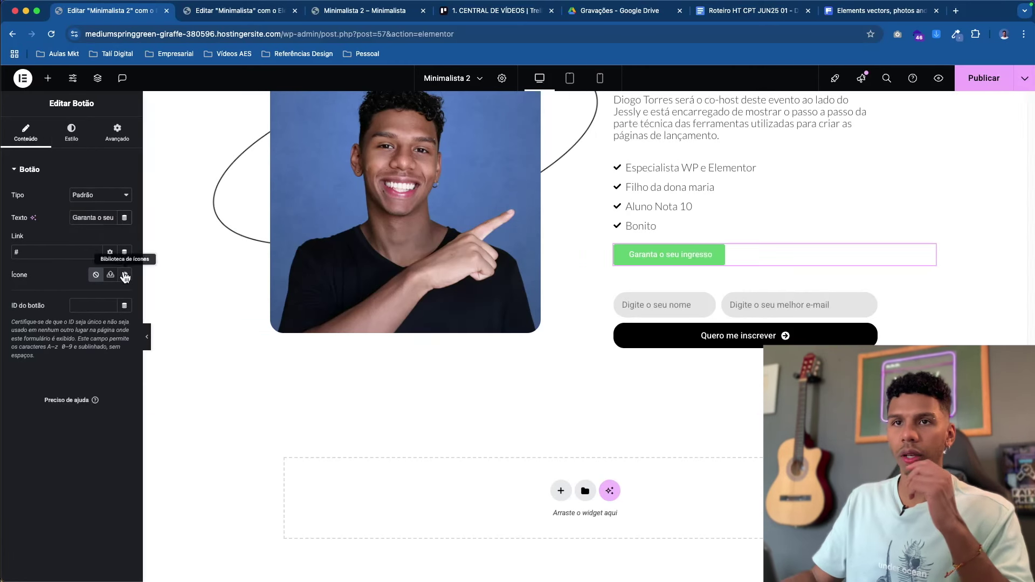
pyautogui.click(110, 274)
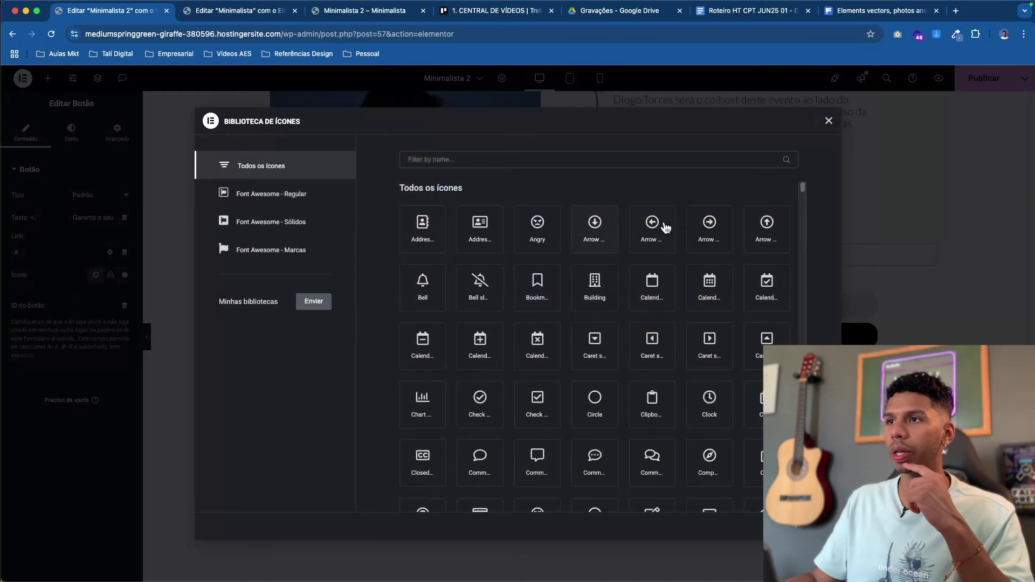
pyautogui.click(712, 245)
pyautogui.scroll(-3, 712, 246)
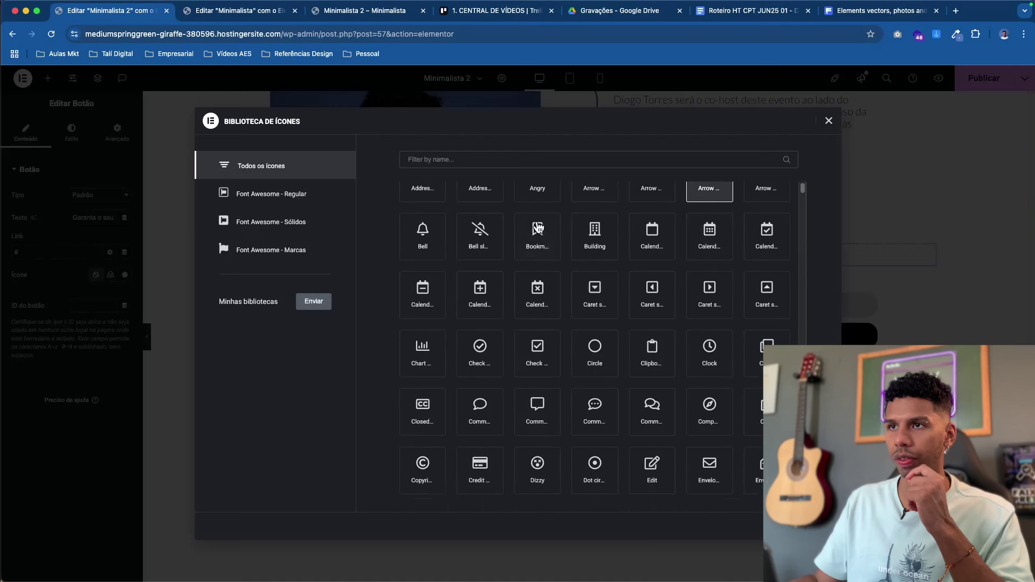
pyautogui.click(474, 160)
pyautogui.write('arrow')
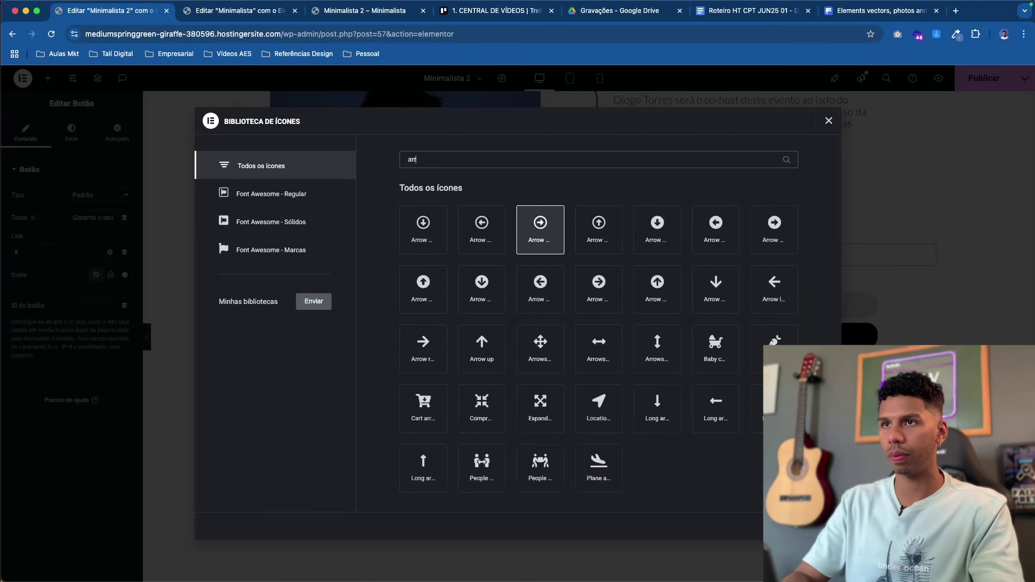
pyautogui.doubleClick(600, 285)
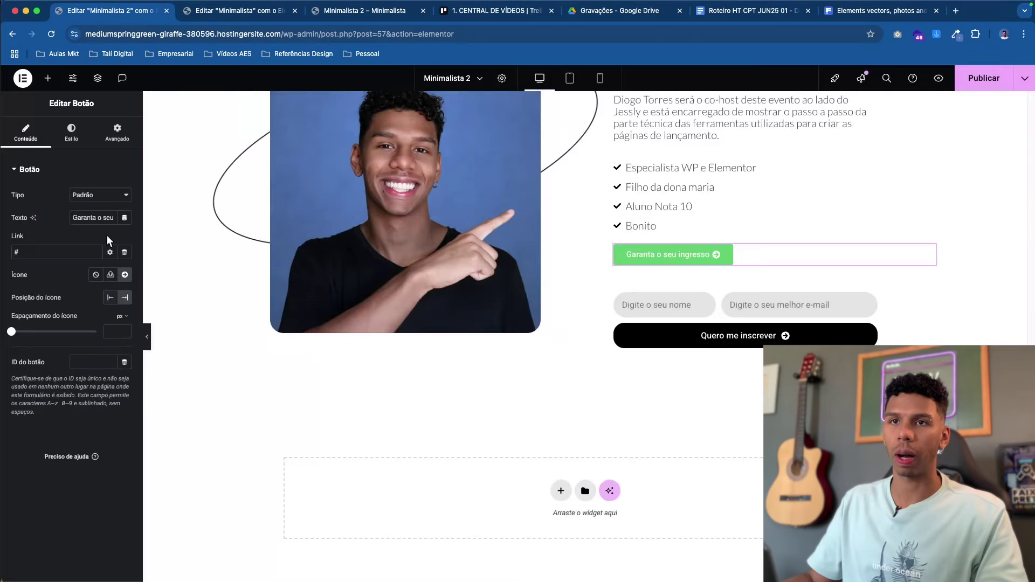
# - Give the button a black background and Lato text at 20 px
pyautogui.click(67, 136)
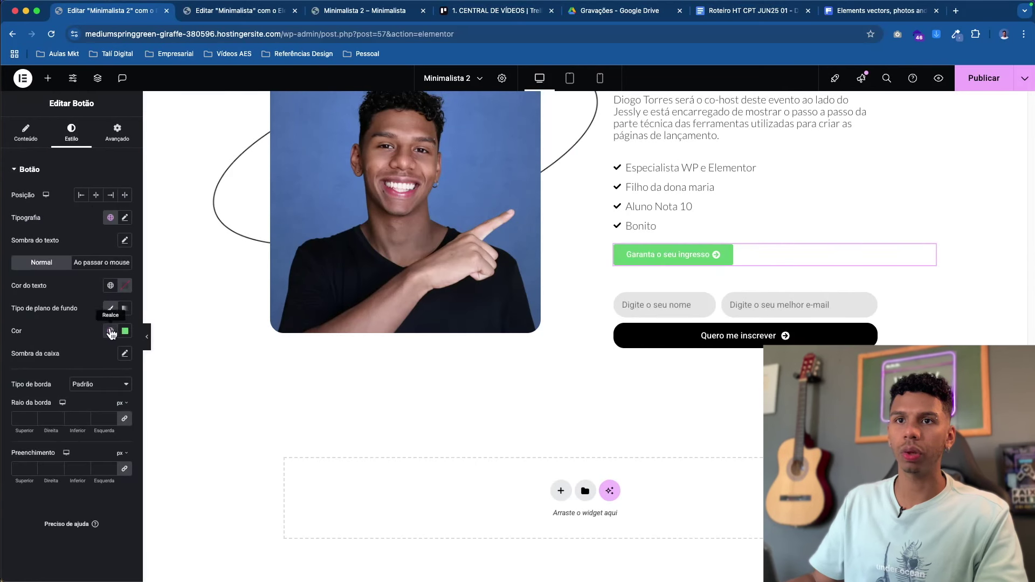
pyautogui.click(111, 331)
pyautogui.click(49, 467)
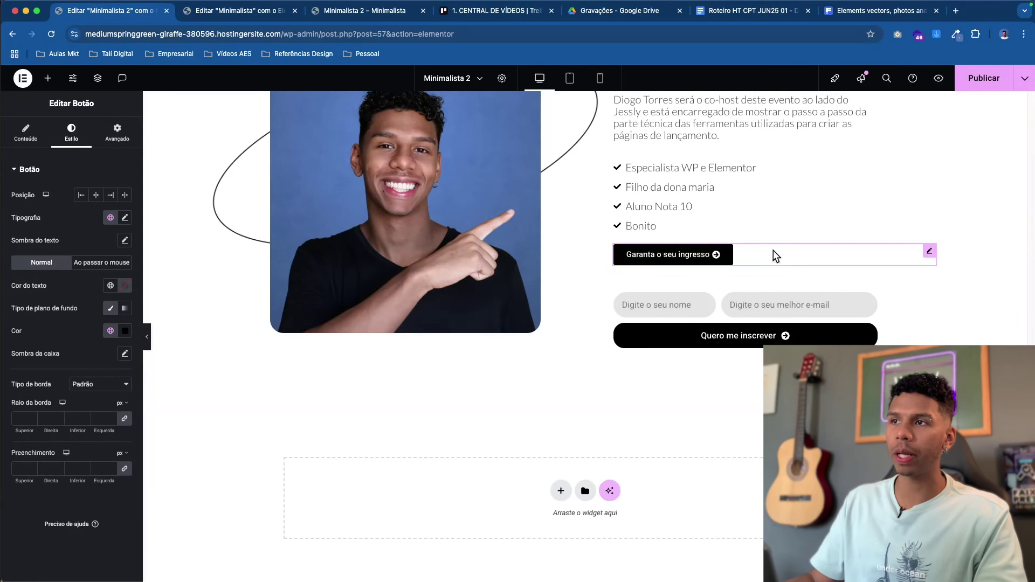
pyautogui.click(125, 218)
pyautogui.click(94, 268)
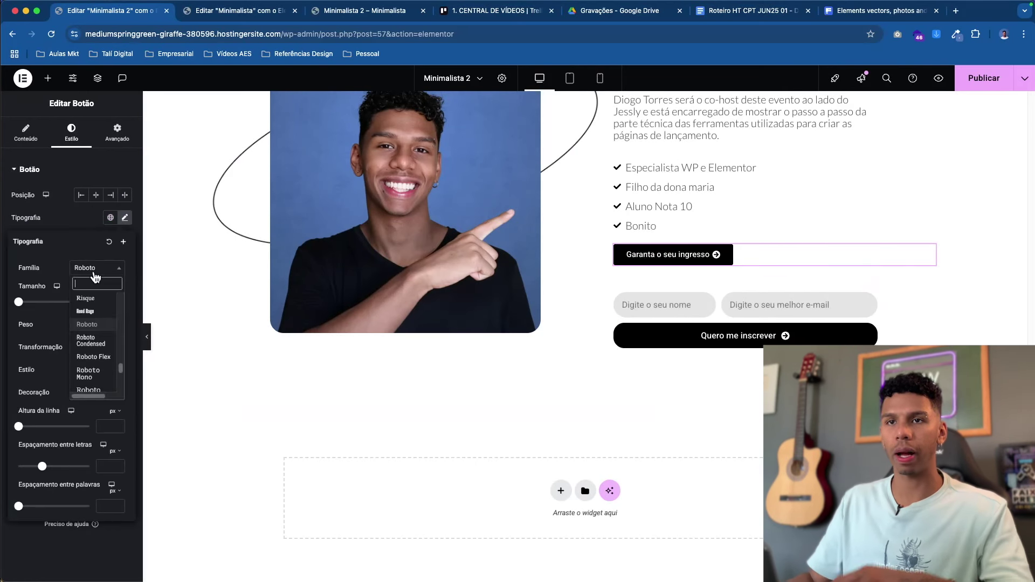
pyautogui.write('lato')
pyautogui.click(105, 311)
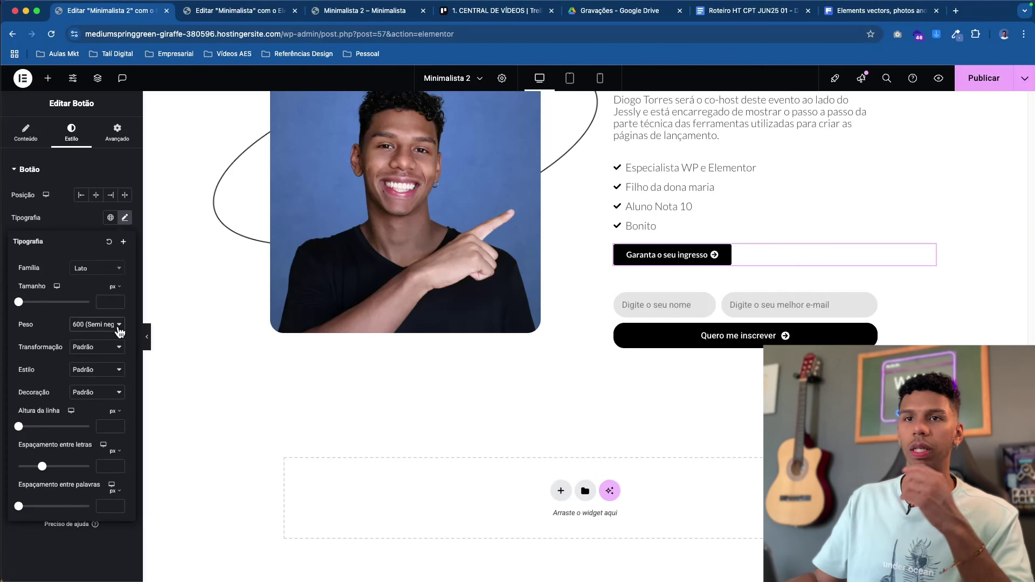
pyautogui.click(110, 302)
pyautogui.write('20')
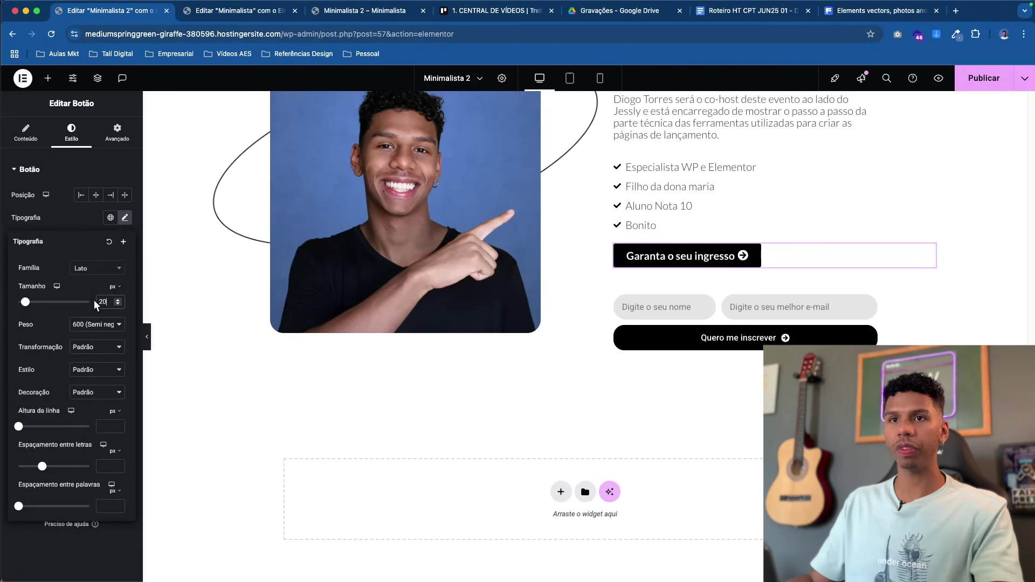
pyautogui.click(15, 469)
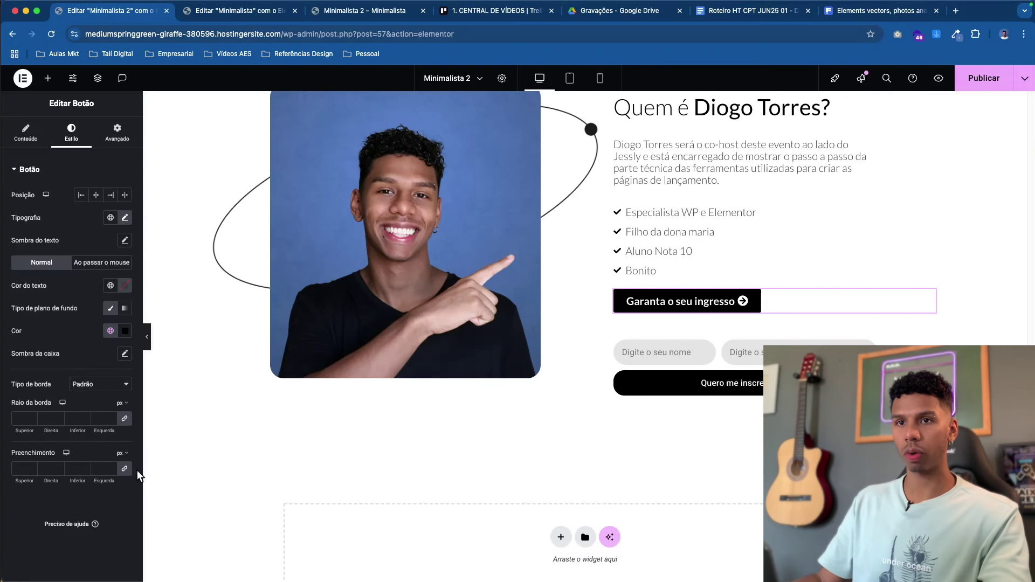
# - Set the button padding to 15 px top and bottom with 0 on the sides
pyautogui.write('0')
pyautogui.press('Tab')
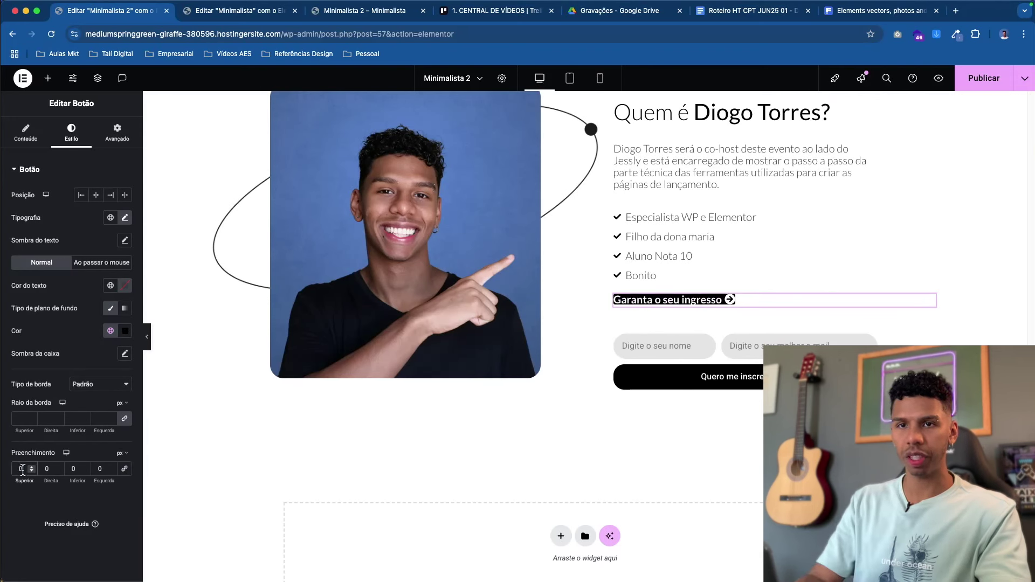
pyautogui.write('20')
pyautogui.press('Tab')
pyautogui.write('2')
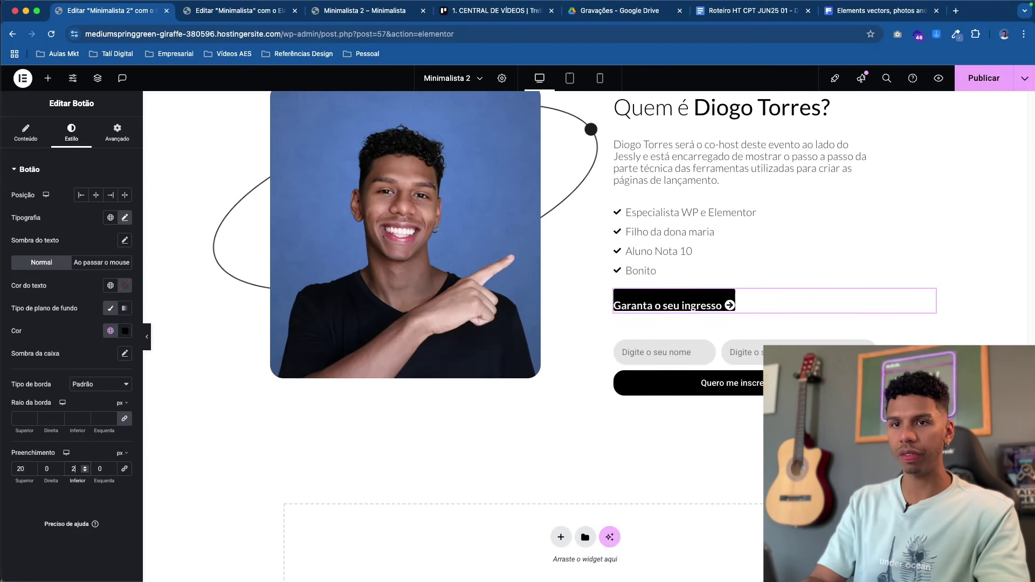
pyautogui.write('015')
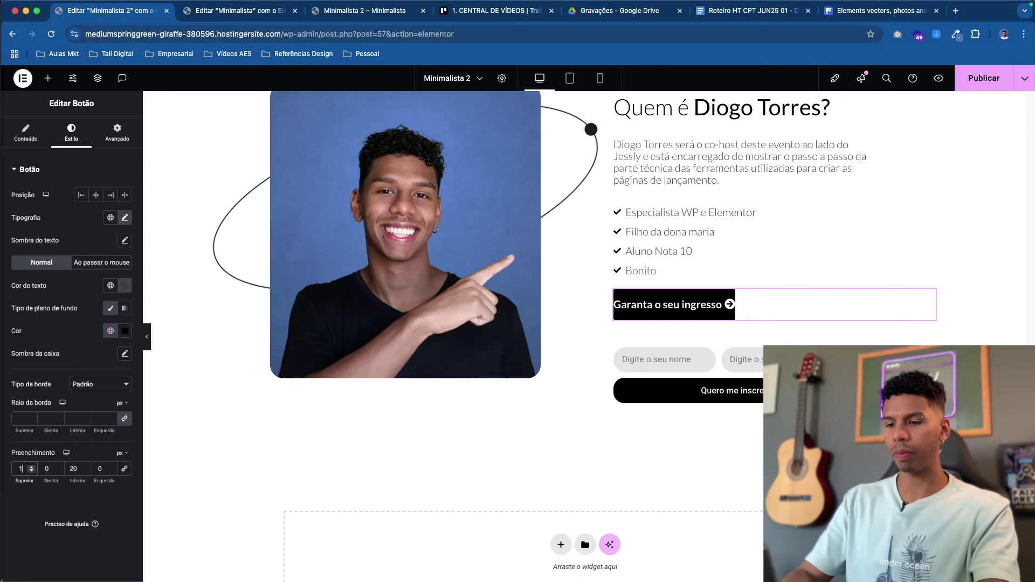
pyautogui.press('Tab')
pyautogui.write('15')
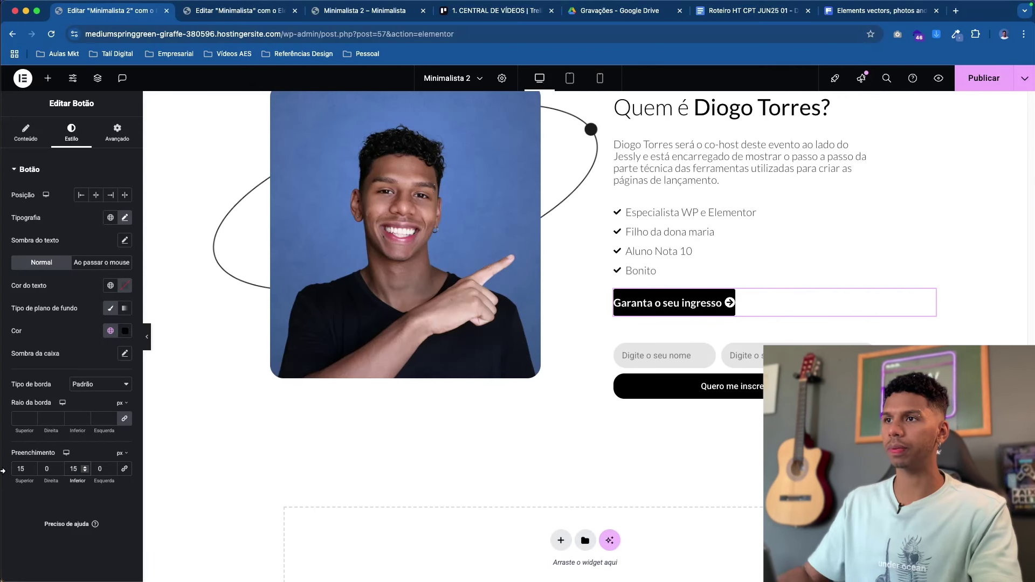
# - Reduce the button text size from 20 to 17 px
pyautogui.click(124, 218)
pyautogui.click(118, 304)
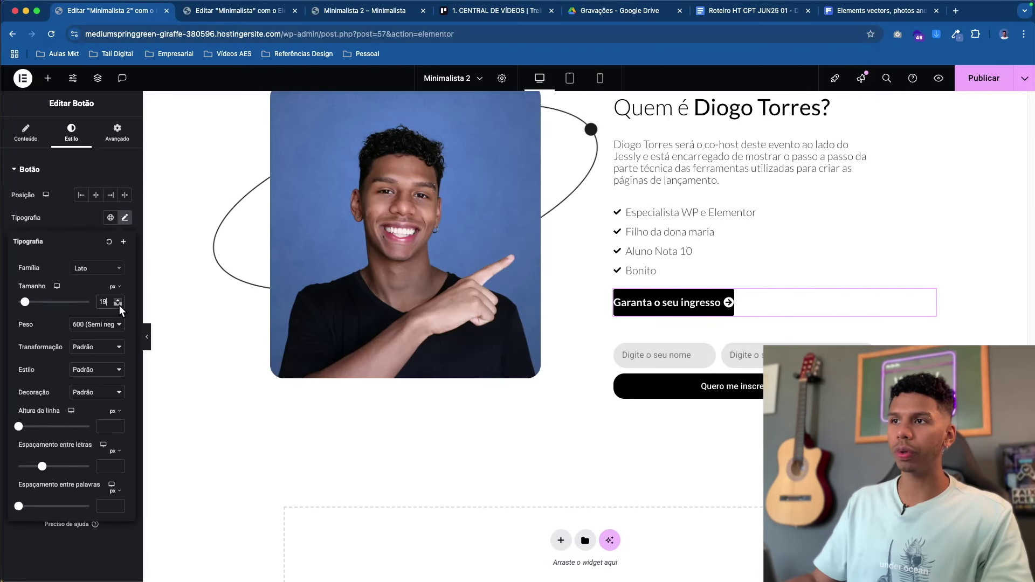
pyautogui.click(117, 304)
pyautogui.click(117, 304)
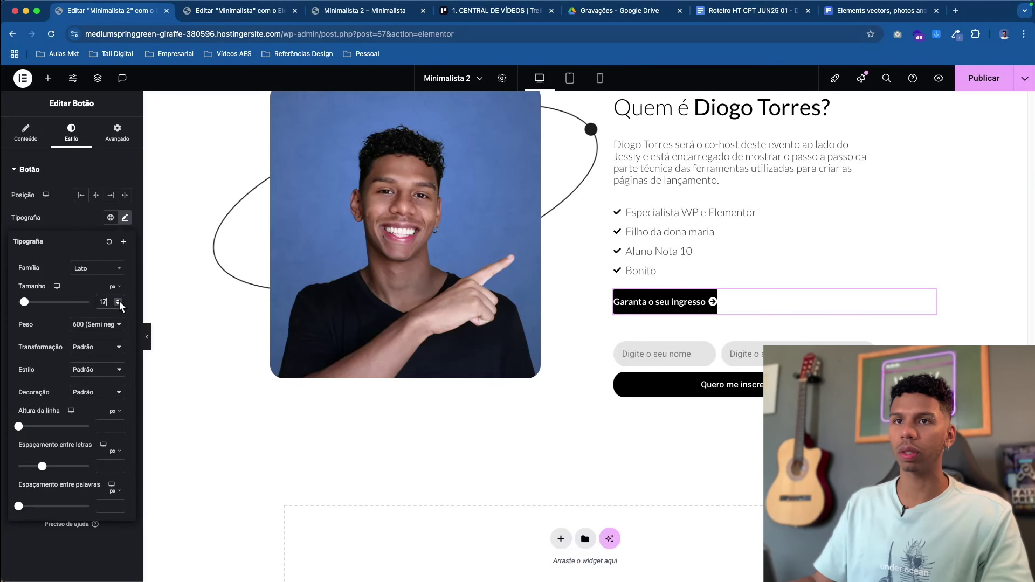
pyautogui.click(618, 310)
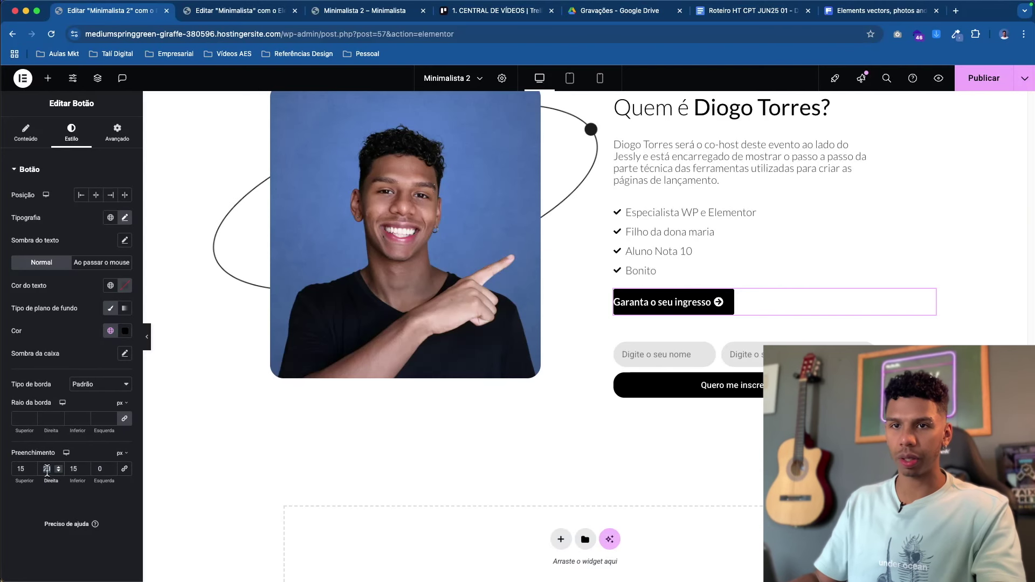
pyautogui.click(65, 498)
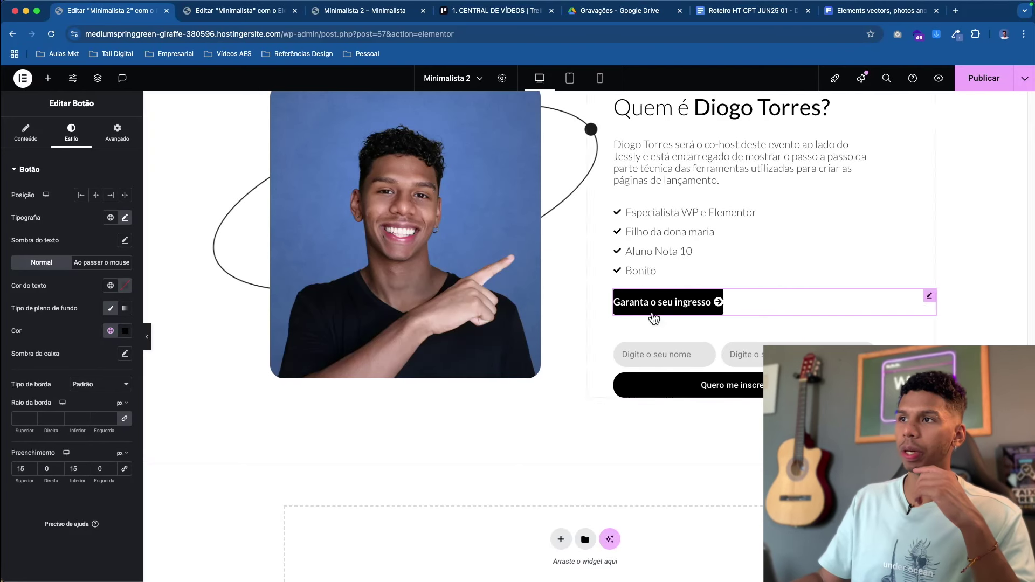
# - Stretch the button to full width and delete the signup form below it
pyautogui.click(125, 196)
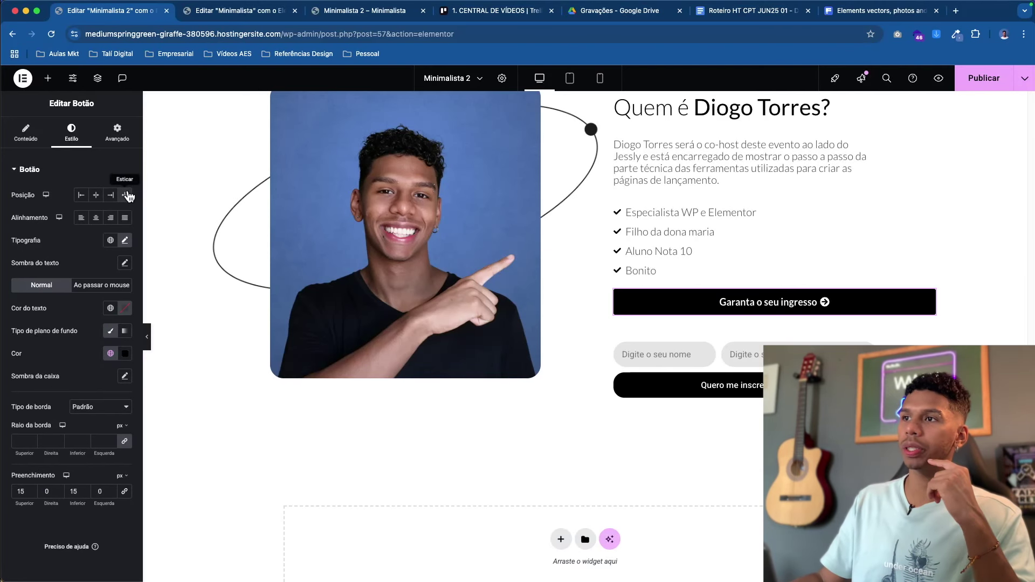
pyautogui.scroll(2, 535, 258)
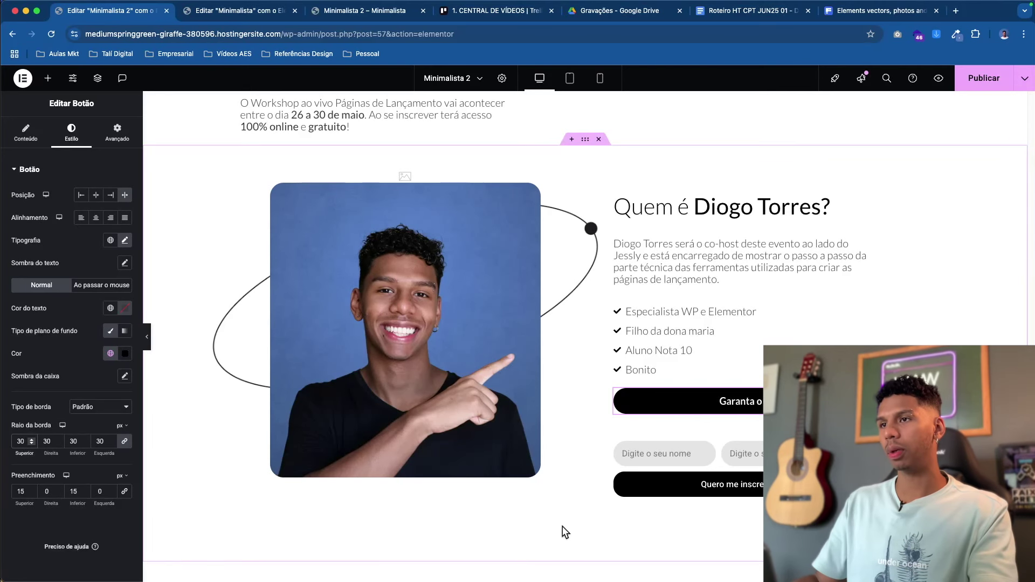
pyautogui.rightClick(701, 456)
pyautogui.click(722, 561)
pyautogui.scroll(-3, 704, 445)
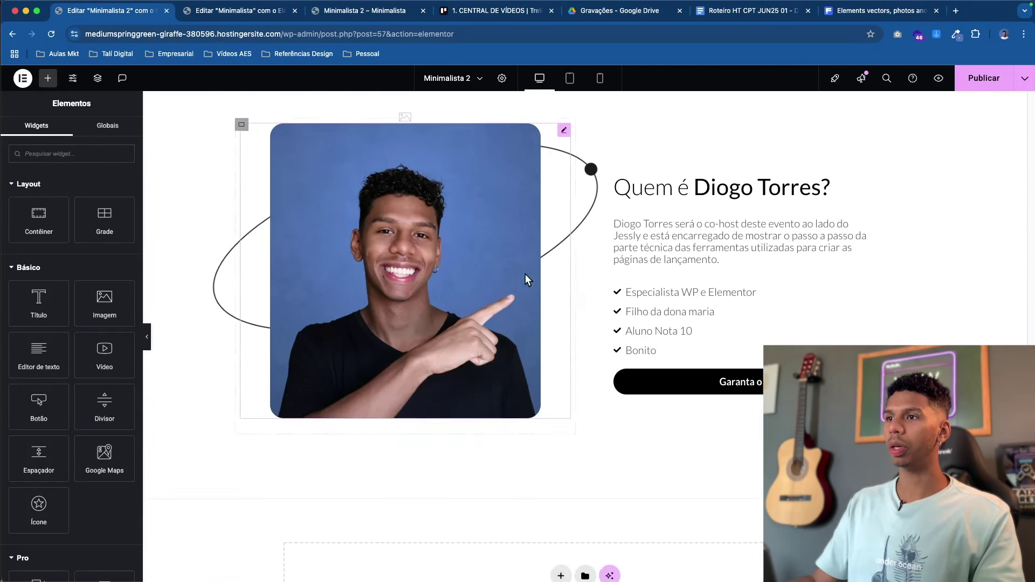
# - Reduce the 'Garanta o seu ingresso' button text to 16 px
pyautogui.click(886, 342)
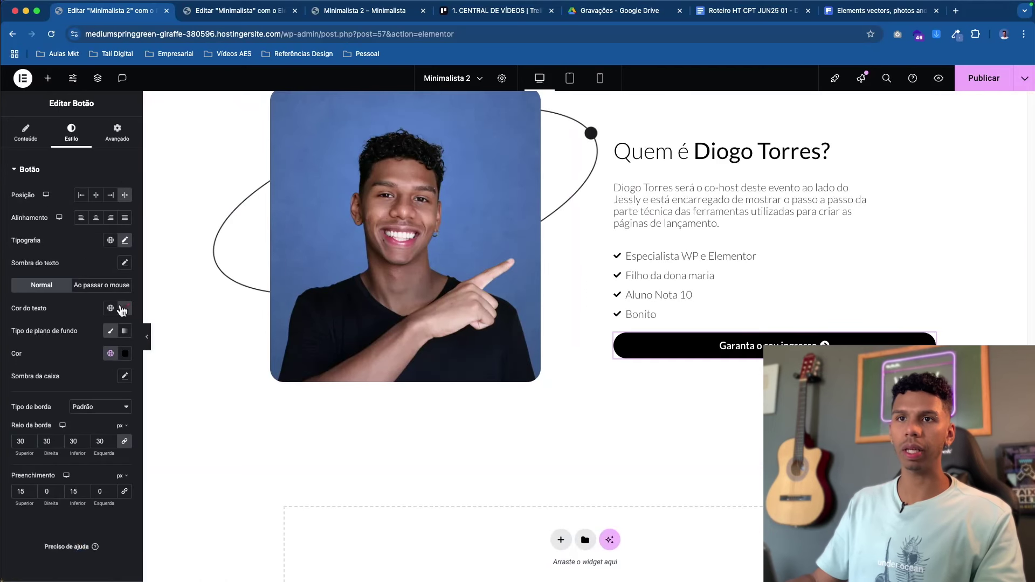
pyautogui.click(125, 241)
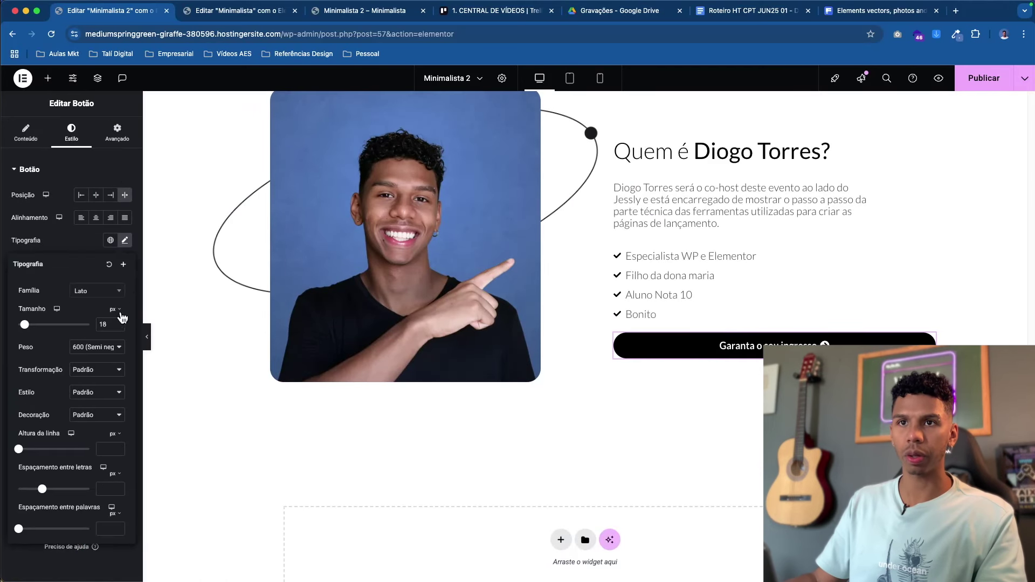
pyautogui.doubleClick(118, 326)
pyautogui.scroll(2, 830, 298)
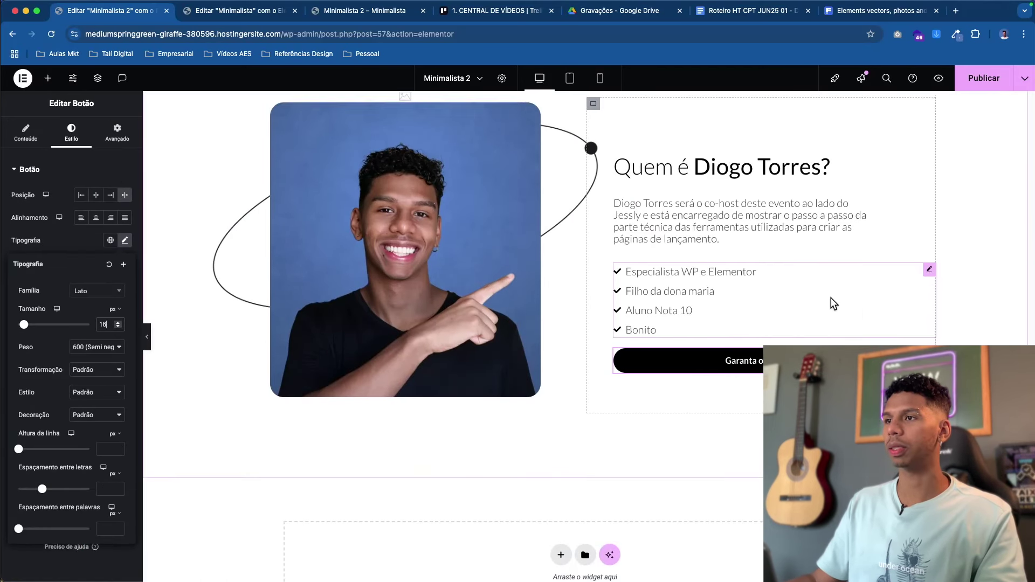
pyautogui.scroll(2, 755, 332)
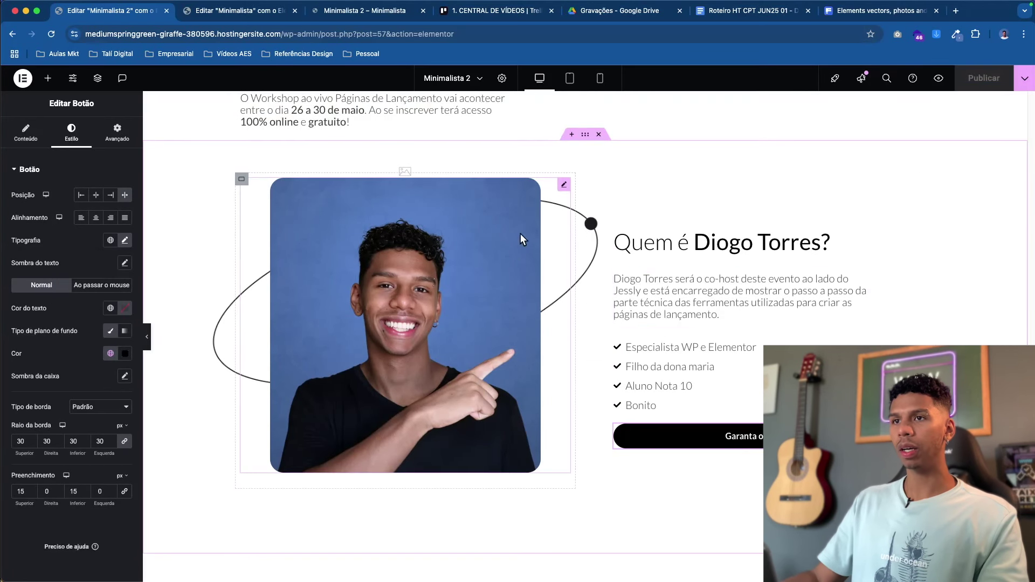
pyautogui.click(510, 208)
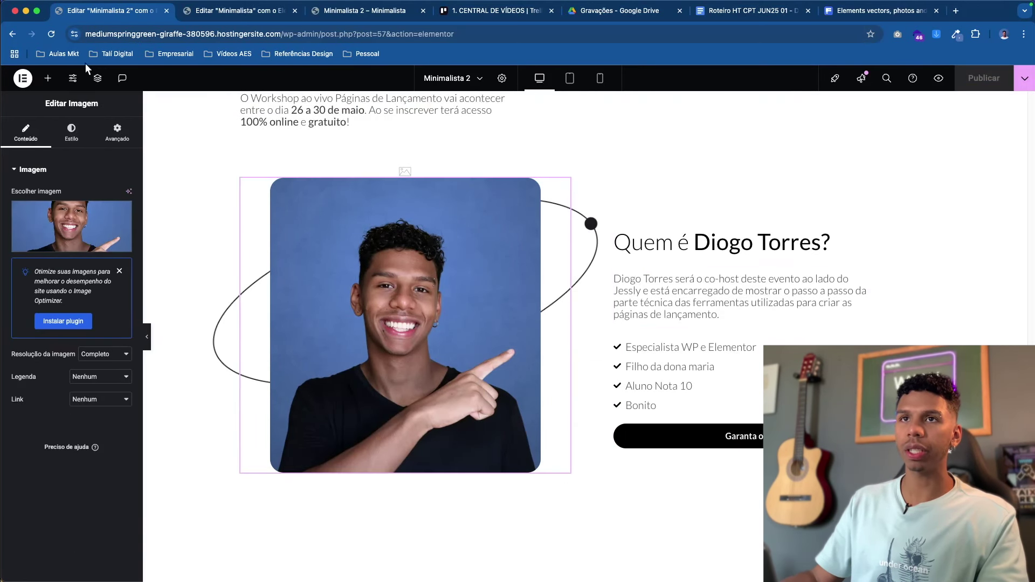
# - Set the orbit ellipse image's margins to -520 top, -60 right, 0 bottom, -60 left
pyautogui.click(97, 78)
pyautogui.scroll(-3, 938, 388)
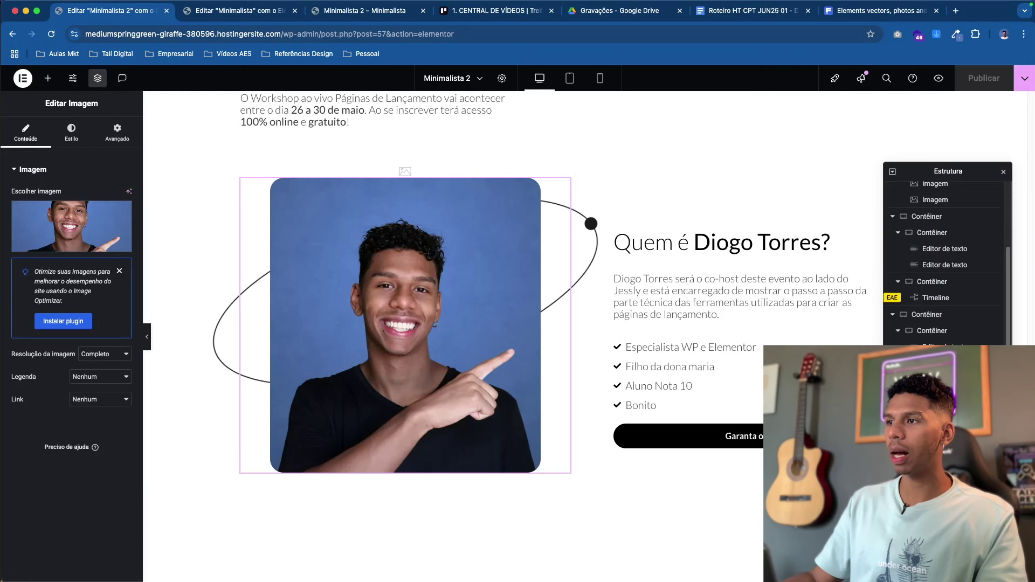
pyautogui.click(935, 404)
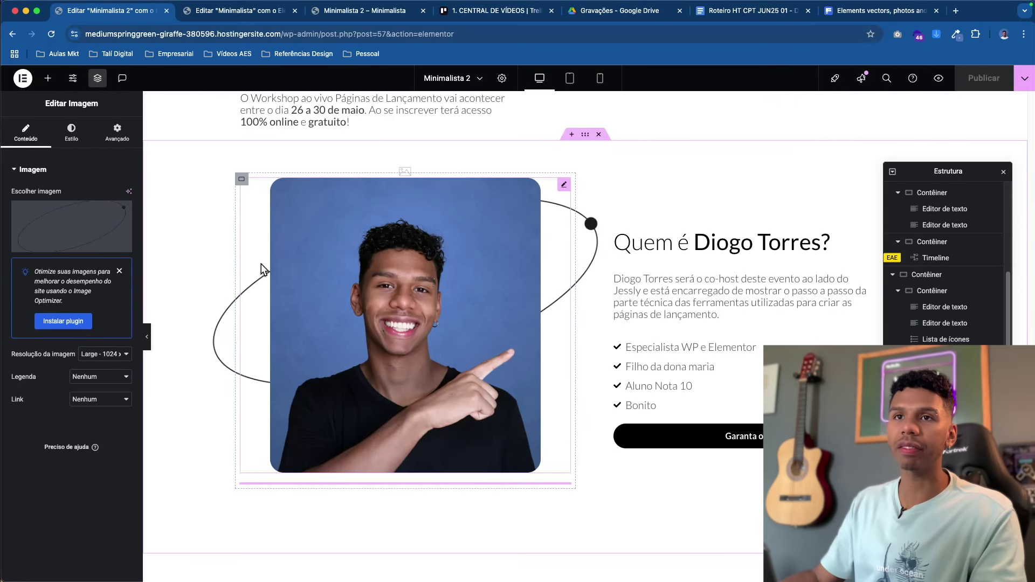
pyautogui.click(117, 132)
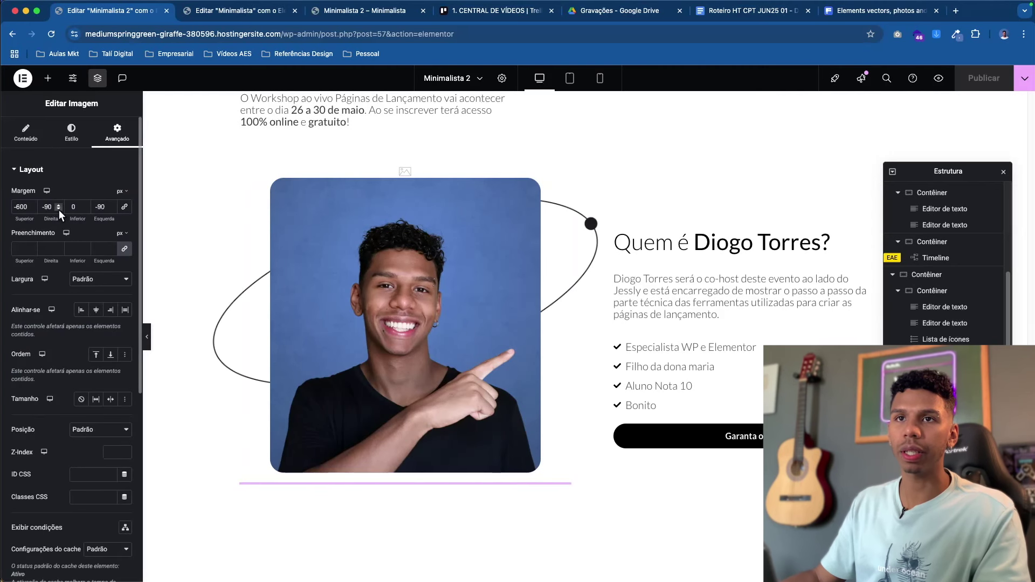
pyautogui.click(59, 210)
pyautogui.click(59, 206)
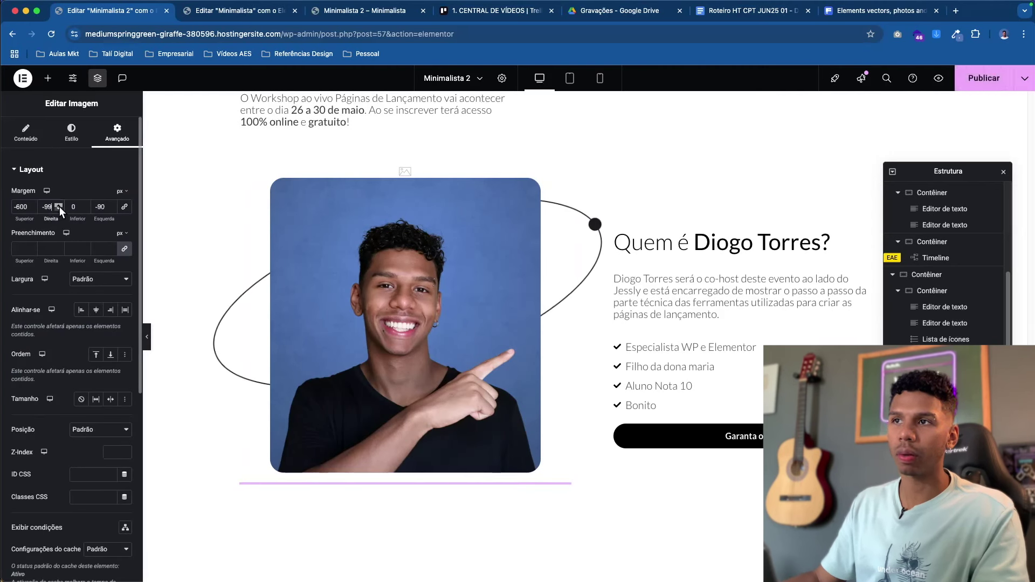
pyautogui.click(59, 206)
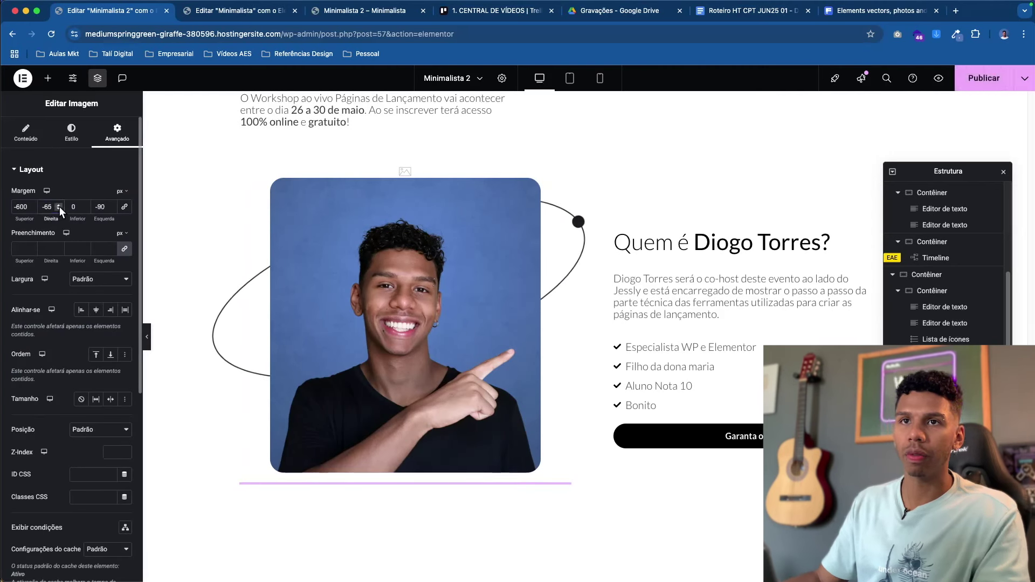
pyautogui.click(59, 206)
pyautogui.click(59, 206)
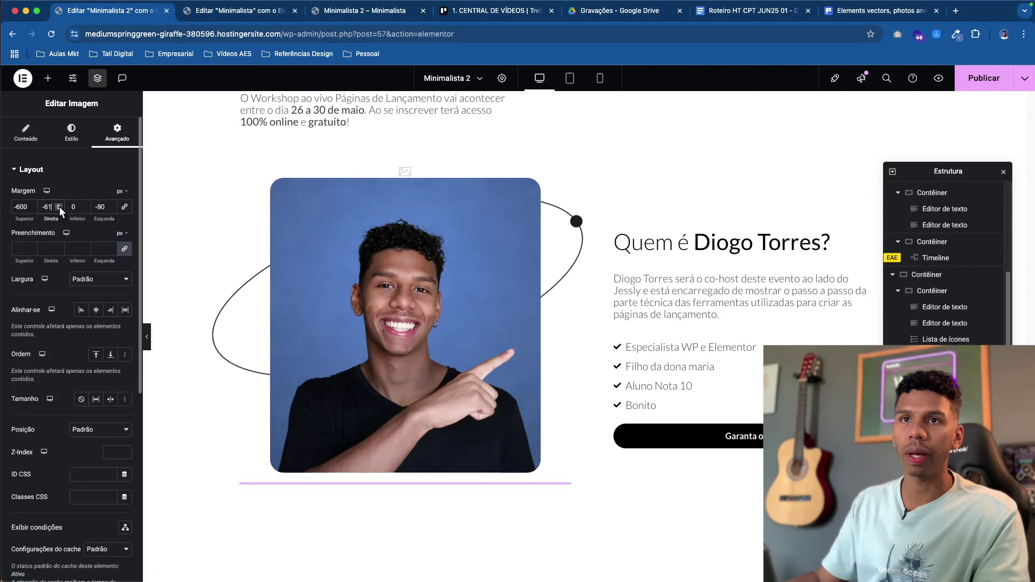
pyautogui.click(112, 204)
pyautogui.click(111, 205)
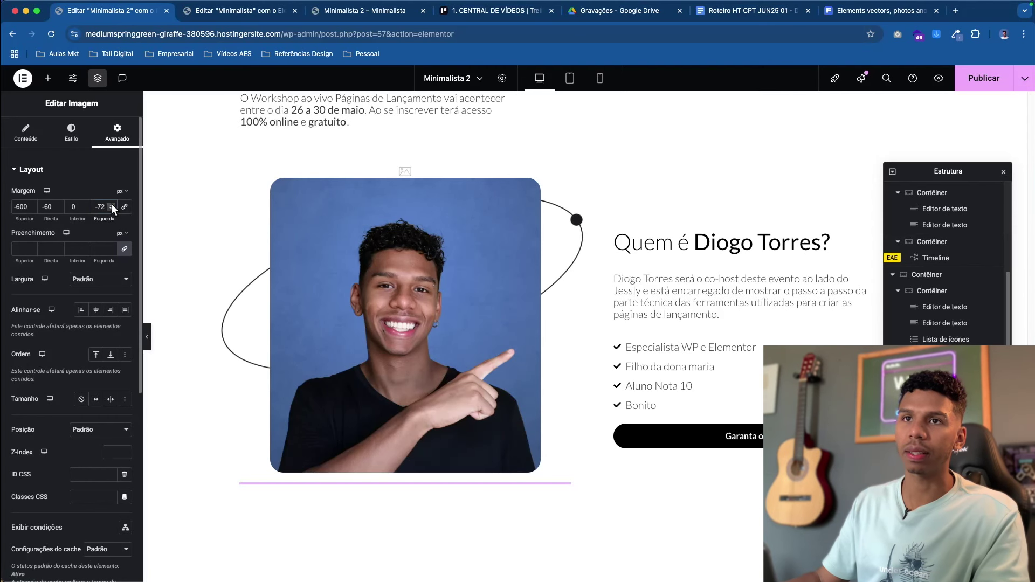
pyautogui.click(111, 205)
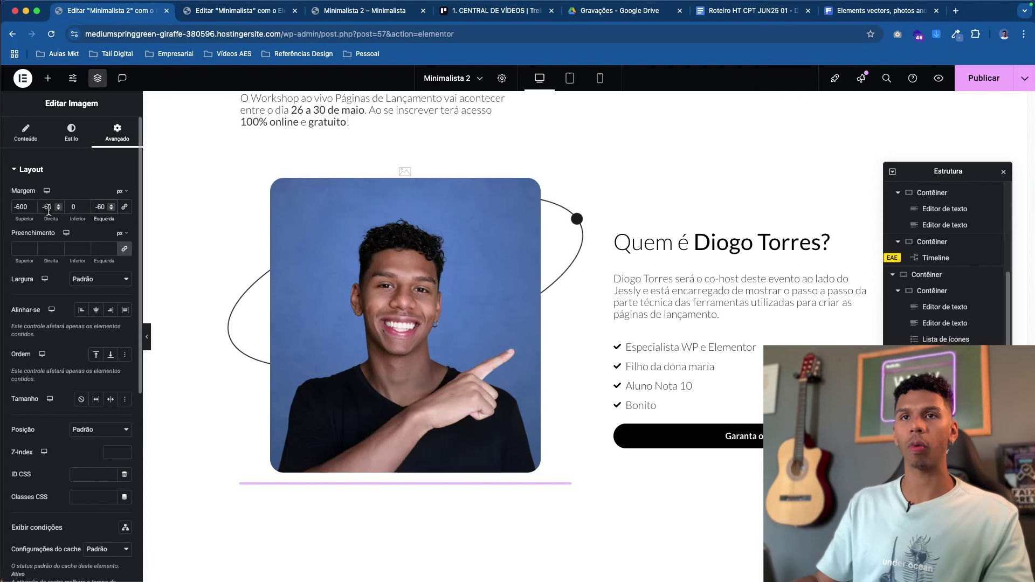
pyautogui.click(34, 209)
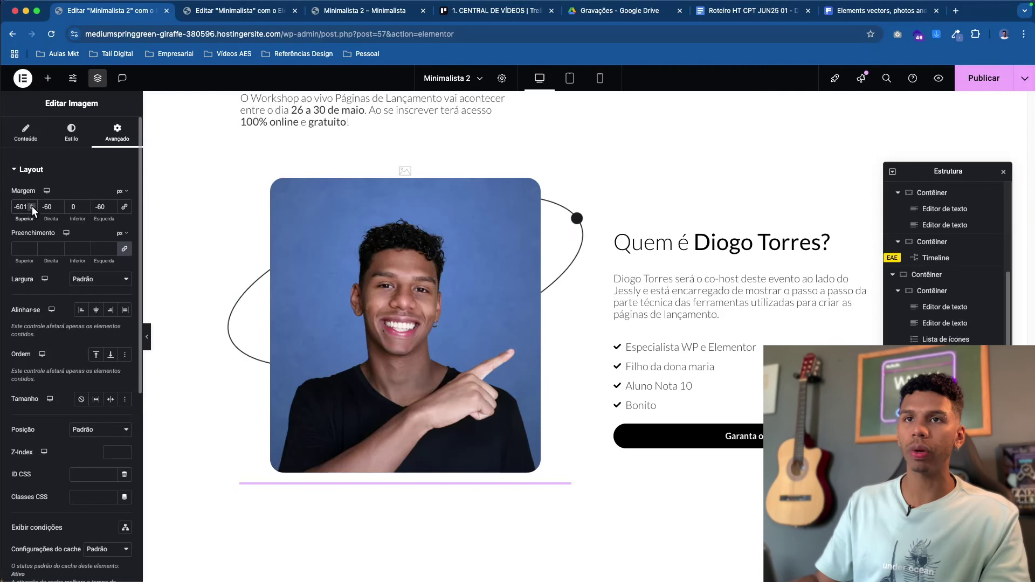
pyautogui.moveTo(33, 204); pyautogui.dragTo(33, 205)
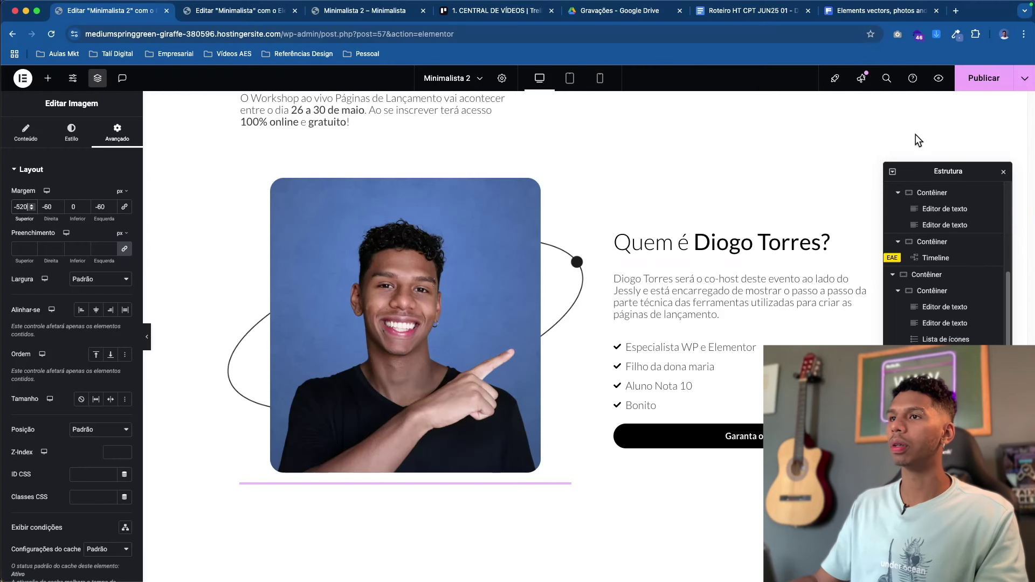
# - Publish the page and preview the layout with the editor panel hidden
pyautogui.click(970, 82)
pyautogui.click(147, 337)
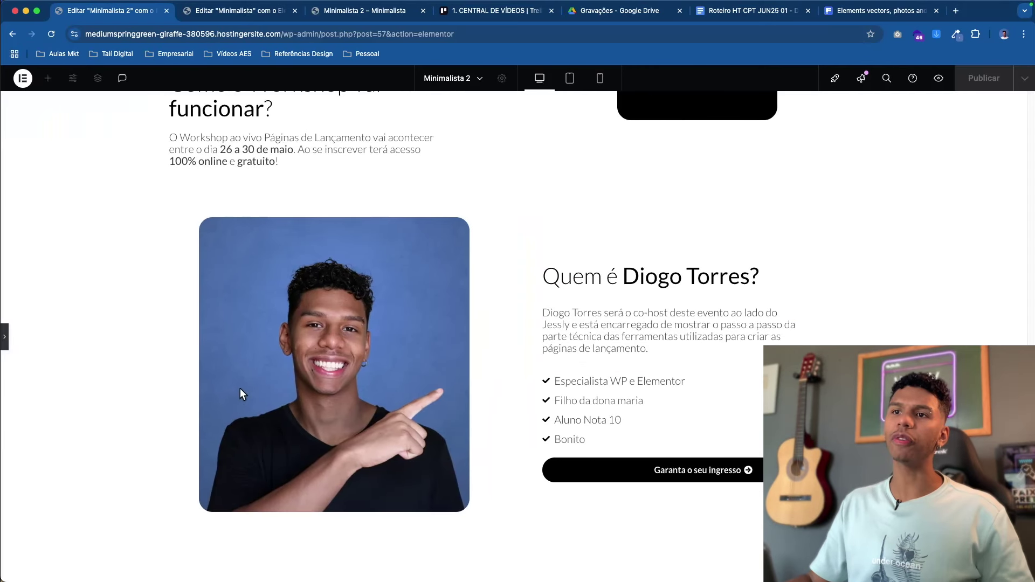
pyautogui.click(5, 337)
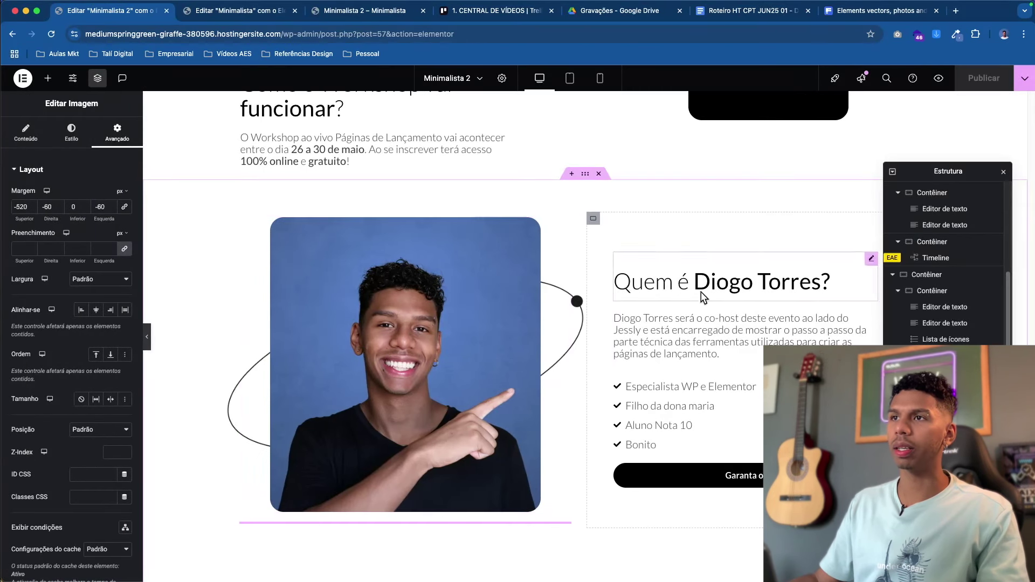
pyautogui.click(588, 406)
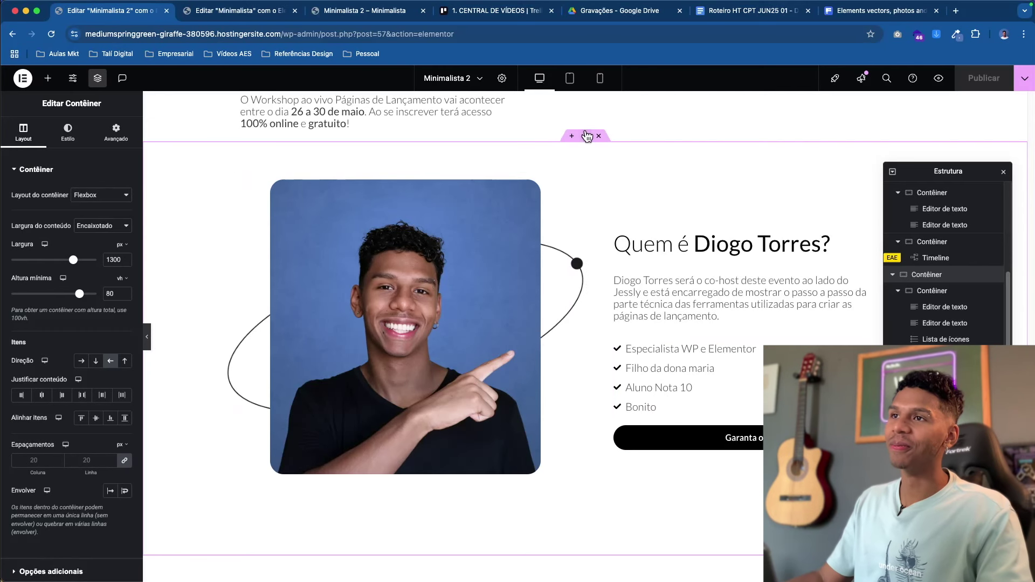
pyautogui.click(68, 132)
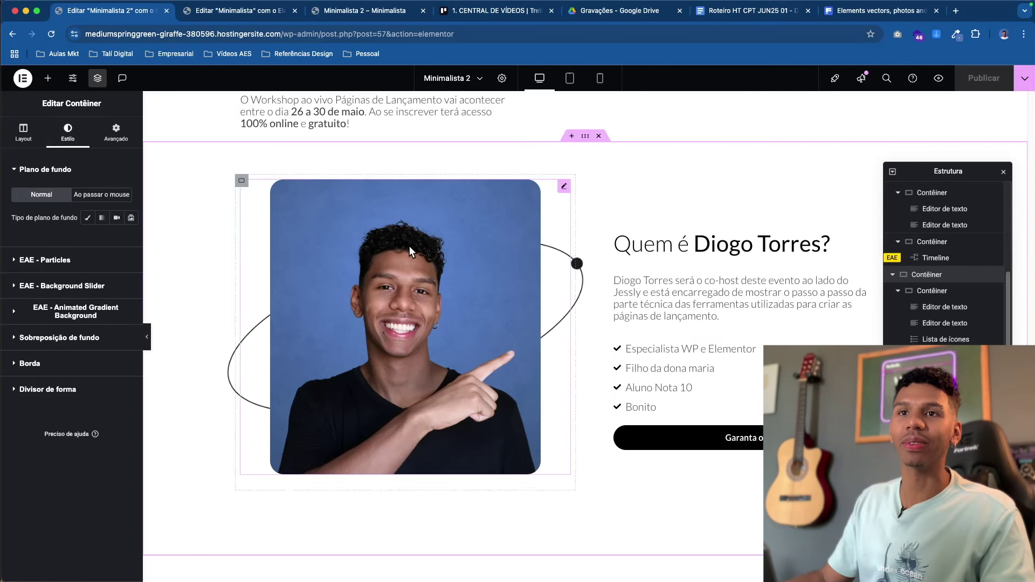
pyautogui.click(23, 133)
pyautogui.scroll(5, 589, 378)
pyautogui.scroll(-8, 589, 377)
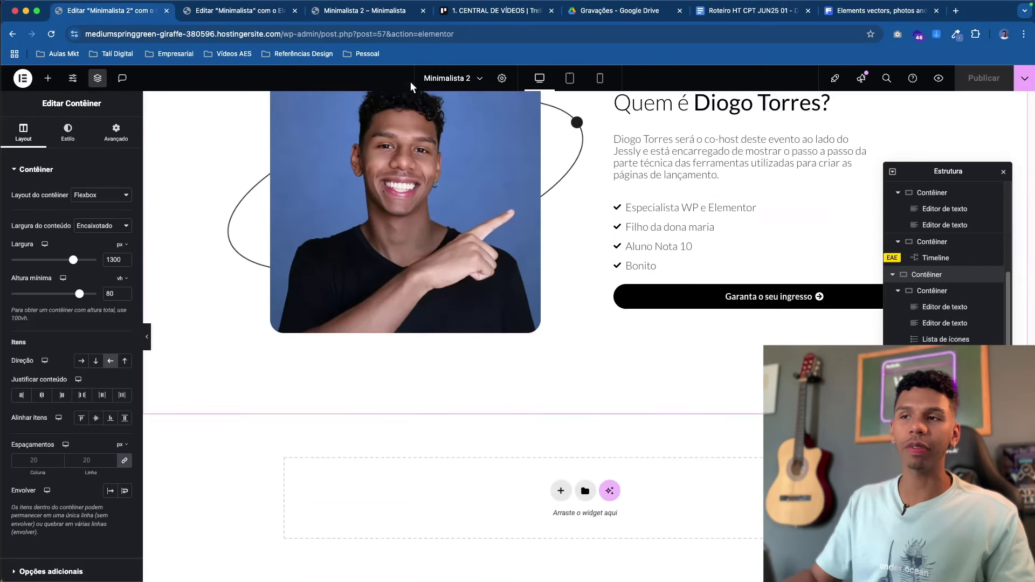
pyautogui.scroll(7, 551, 252)
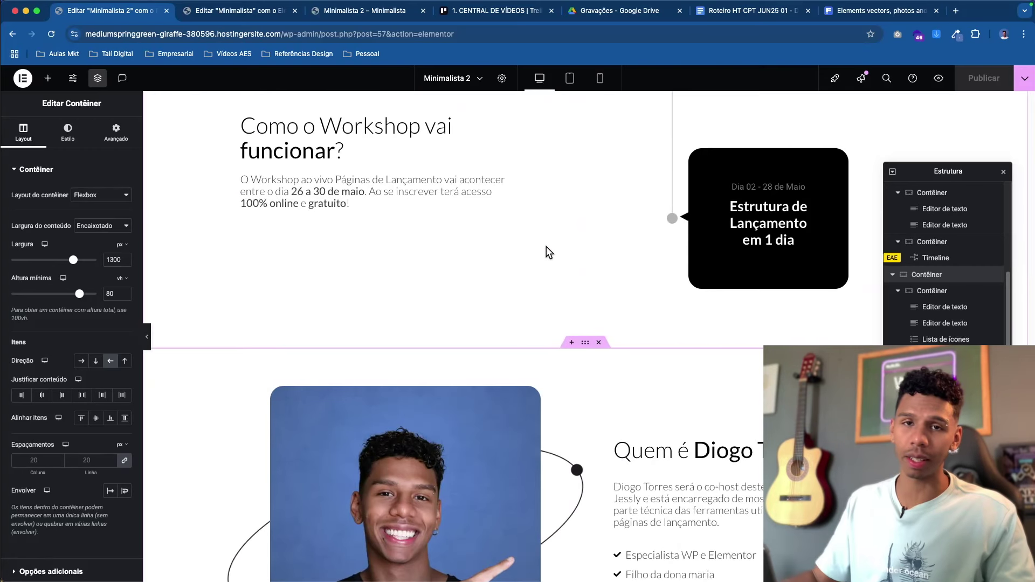
pyautogui.scroll(2, 633, 271)
pyautogui.scroll(-3, 520, 363)
pyautogui.scroll(-3, 521, 363)
pyautogui.scroll(2, 520, 355)
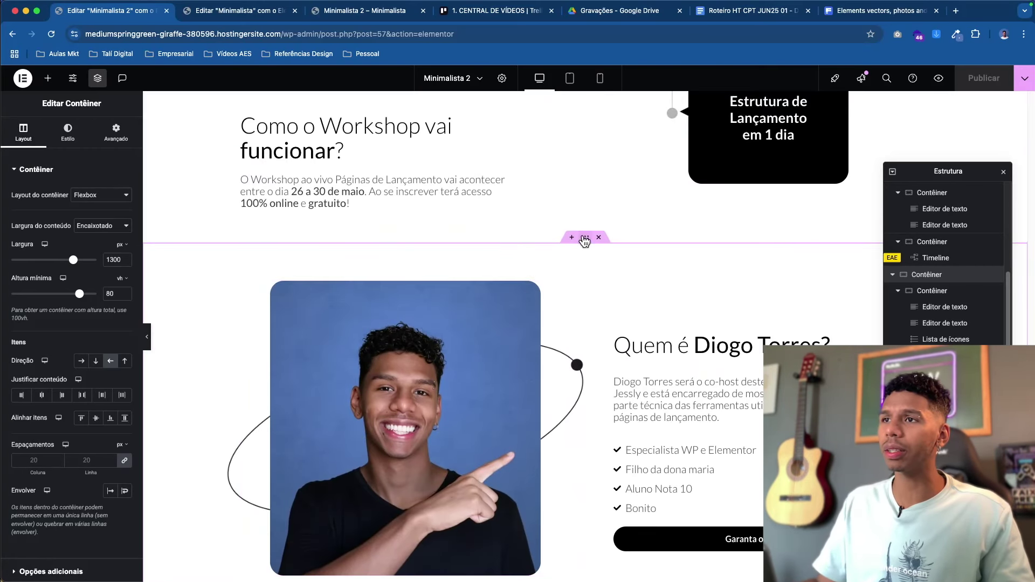
pyautogui.scroll(-3, 684, 296)
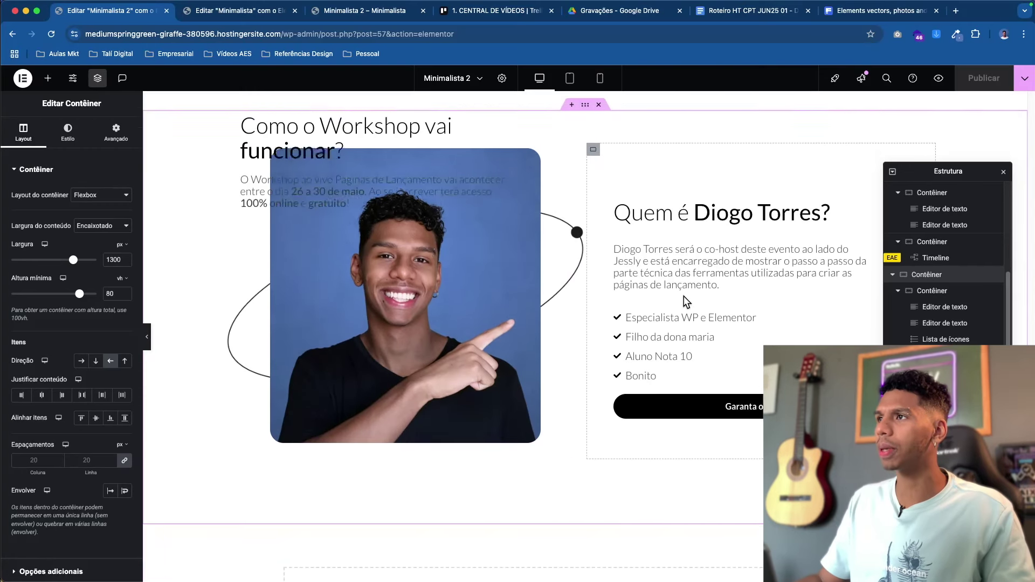
pyautogui.scroll(3, 585, 282)
pyautogui.scroll(-2, 398, 362)
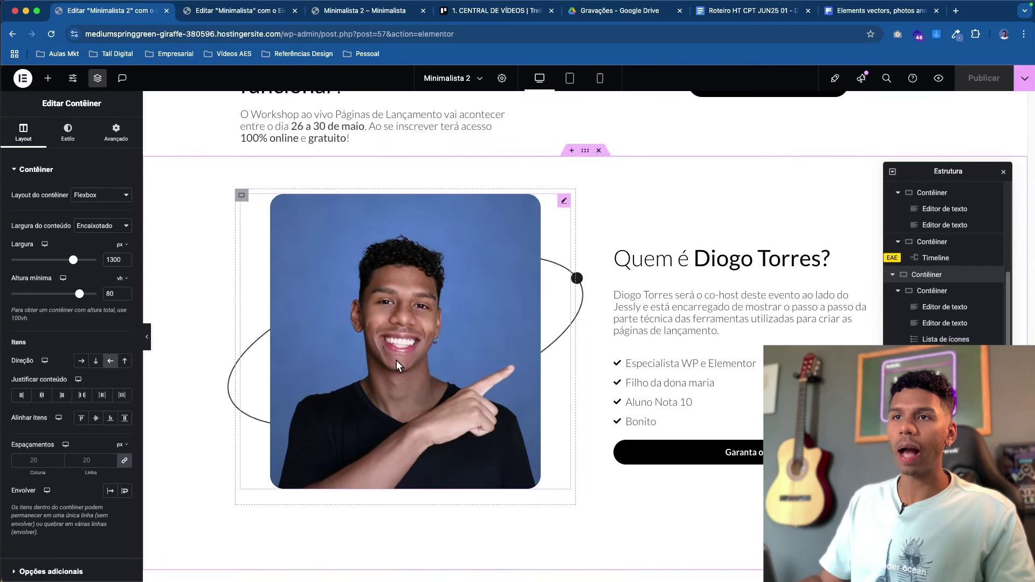
pyautogui.scroll(2, 399, 360)
pyautogui.scroll(-5, 341, 354)
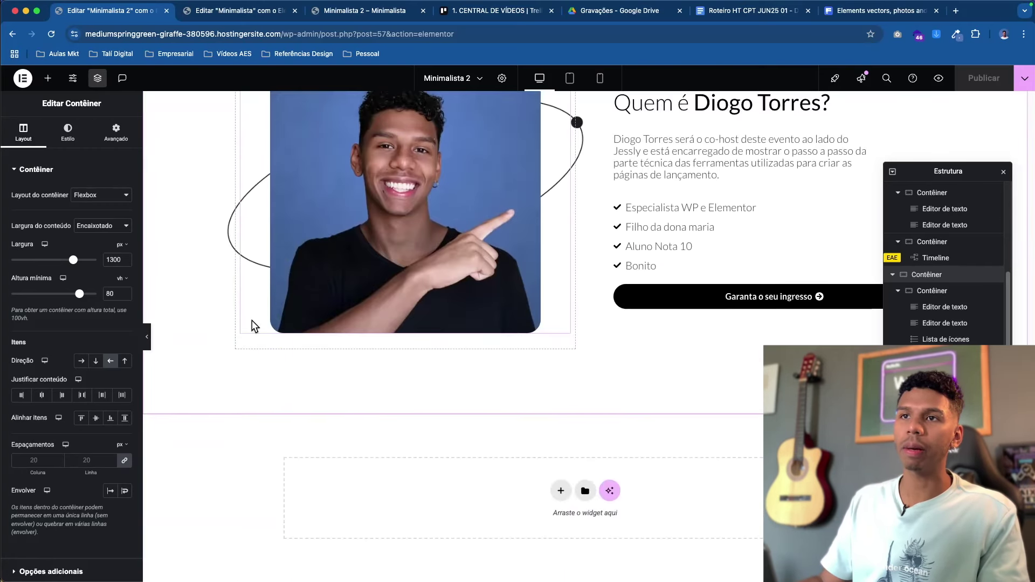
pyautogui.scroll(5, 252, 321)
pyautogui.scroll(5, 243, 231)
pyautogui.scroll(-3, 242, 231)
pyautogui.scroll(1, 240, 231)
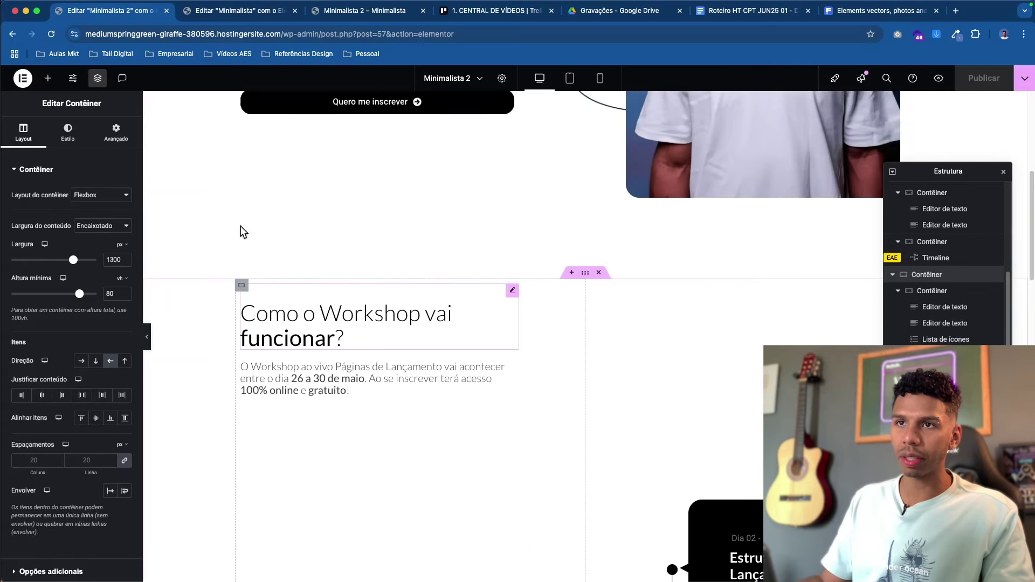
pyautogui.scroll(-1, 241, 226)
pyautogui.scroll(-1, 241, 226)
pyautogui.hotkey('ctrl', 'alt', 'a')
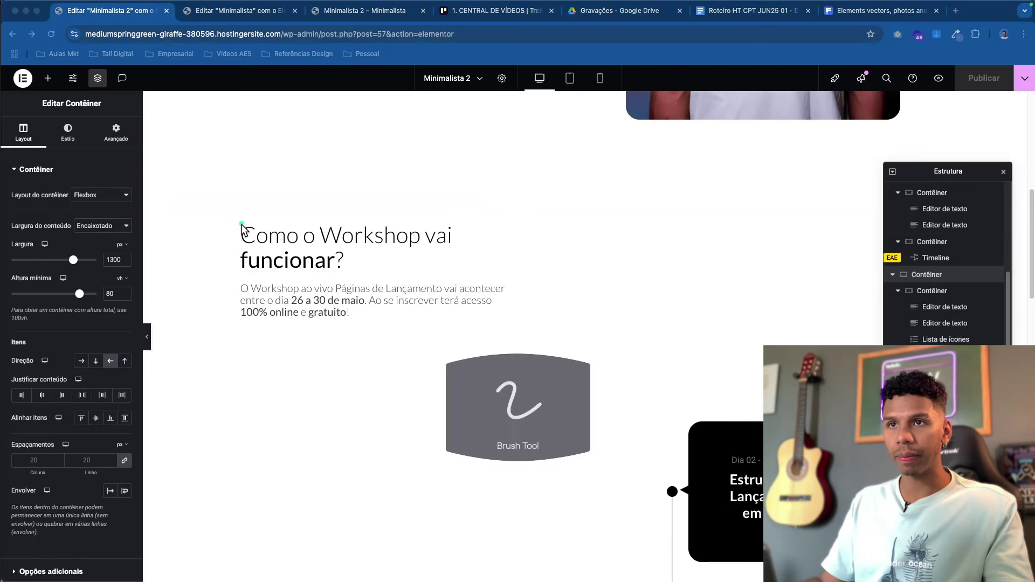
pyautogui.moveTo(241, 213); pyautogui.dragTo(234, 363)
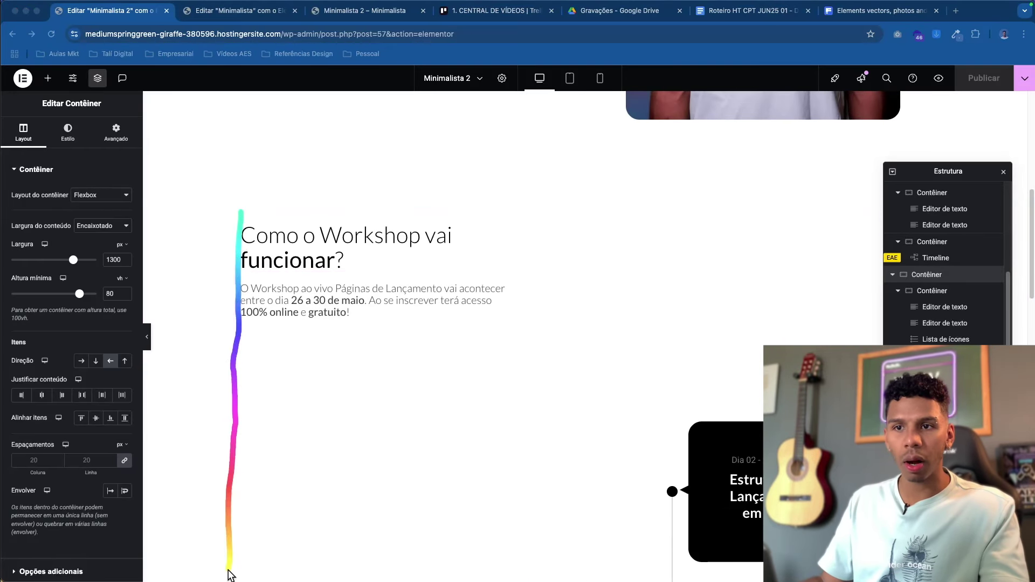
pyautogui.press('Escape')
pyautogui.scroll(-10, 237, 417)
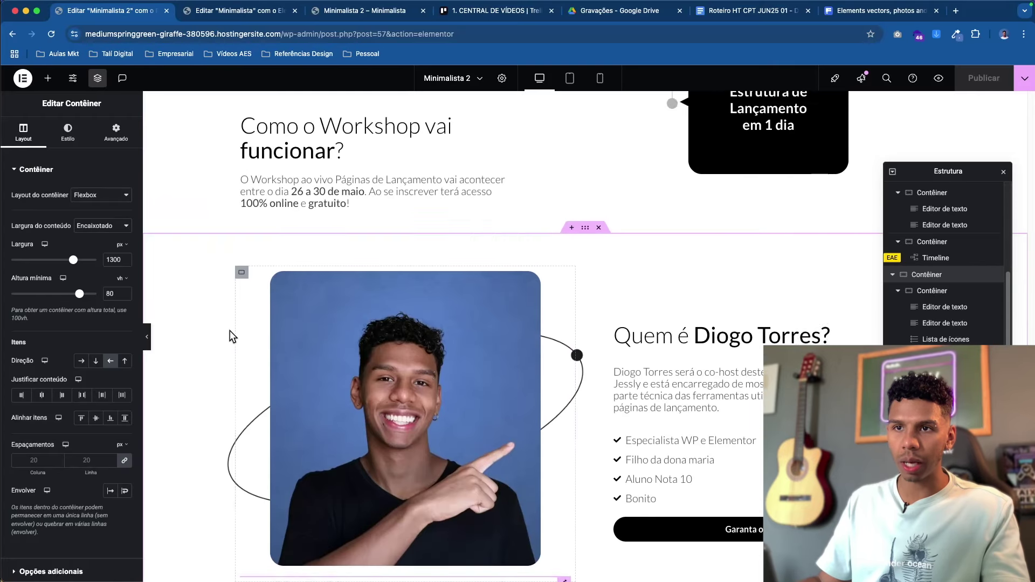
pyautogui.hotkey('ctrl', 'alt', 'a')
pyautogui.moveTo(233, 111); pyautogui.dragTo(231, 488)
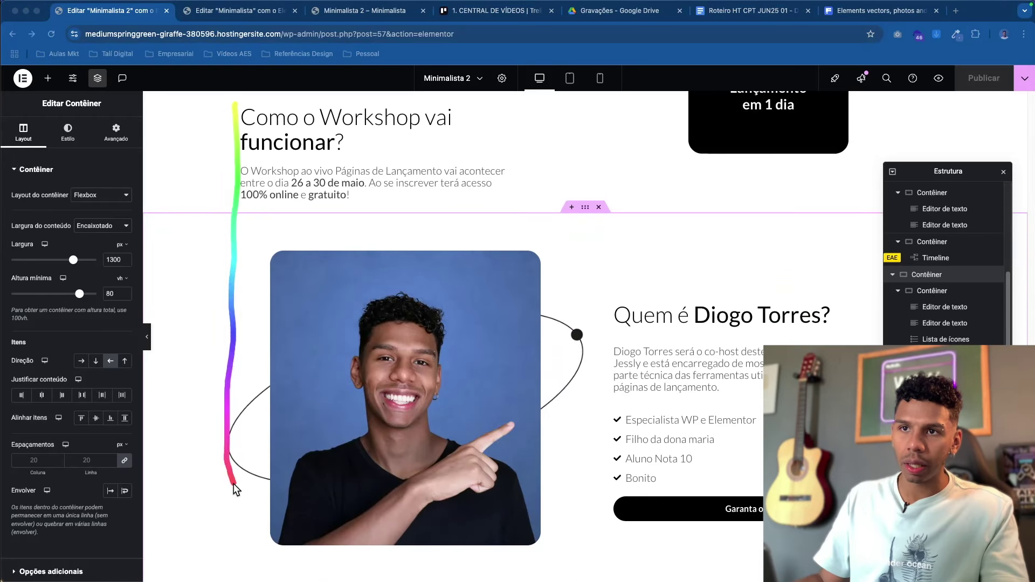
pyautogui.press('Escape')
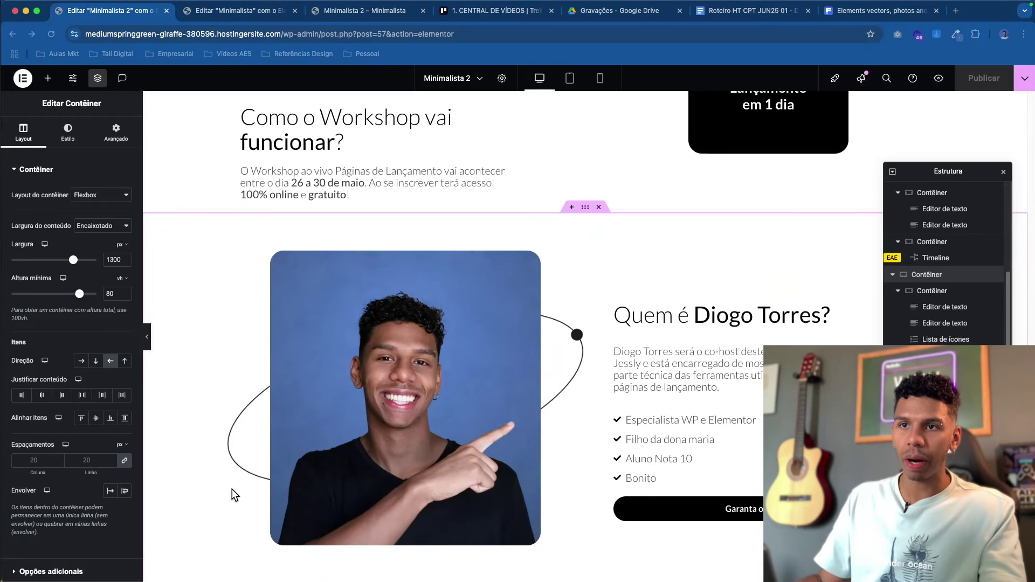
pyautogui.click(324, 278)
pyautogui.click(76, 142)
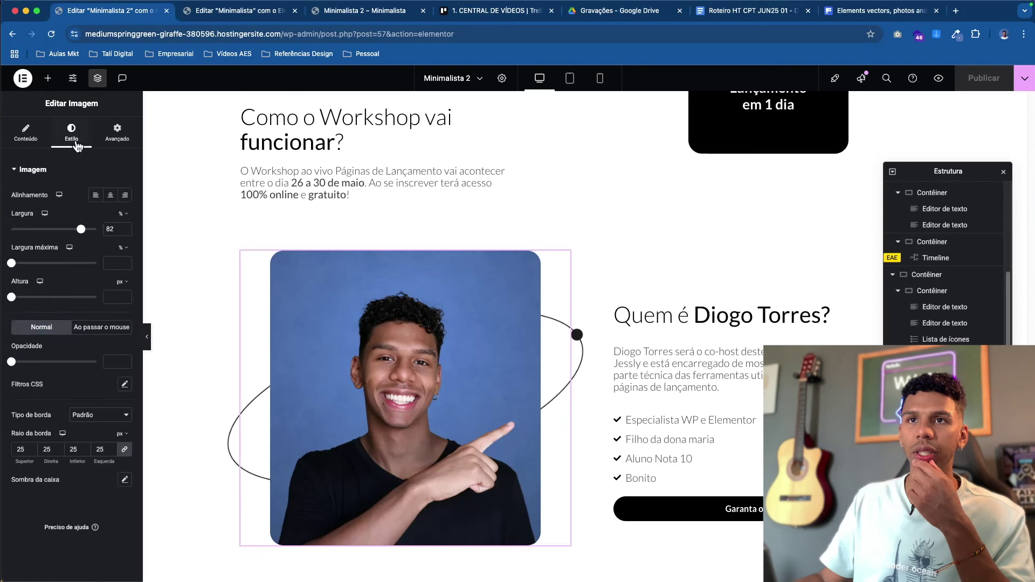
# - Left-align the photo and set the orbit image's margins to right -30, left -100
pyautogui.click(95, 197)
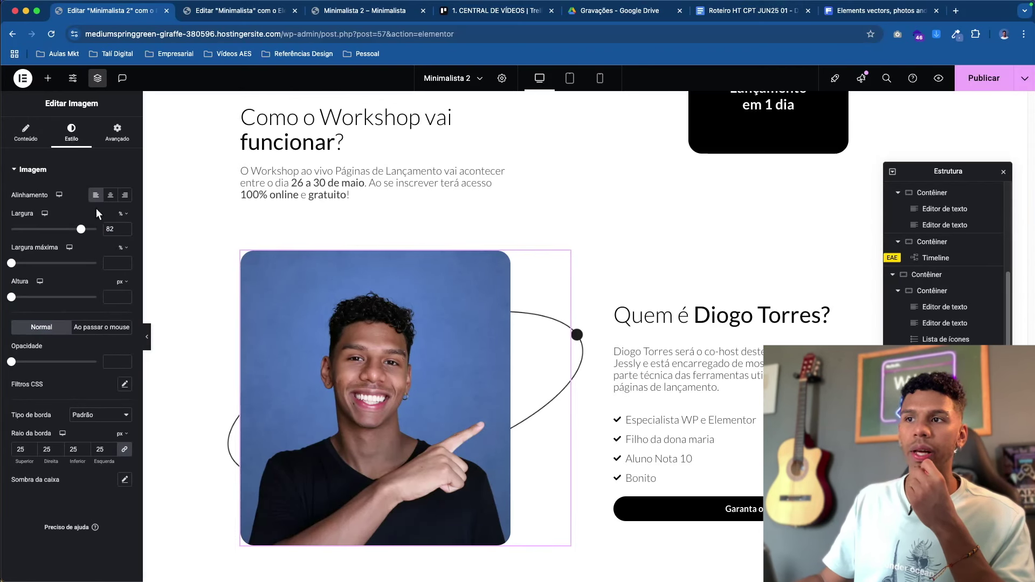
pyautogui.click(936, 405)
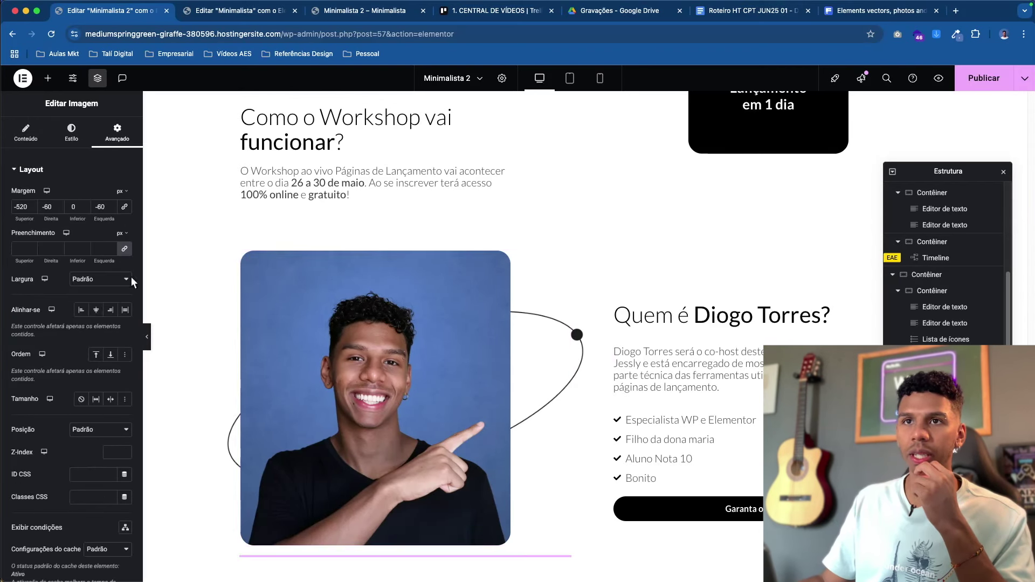
pyautogui.click(67, 139)
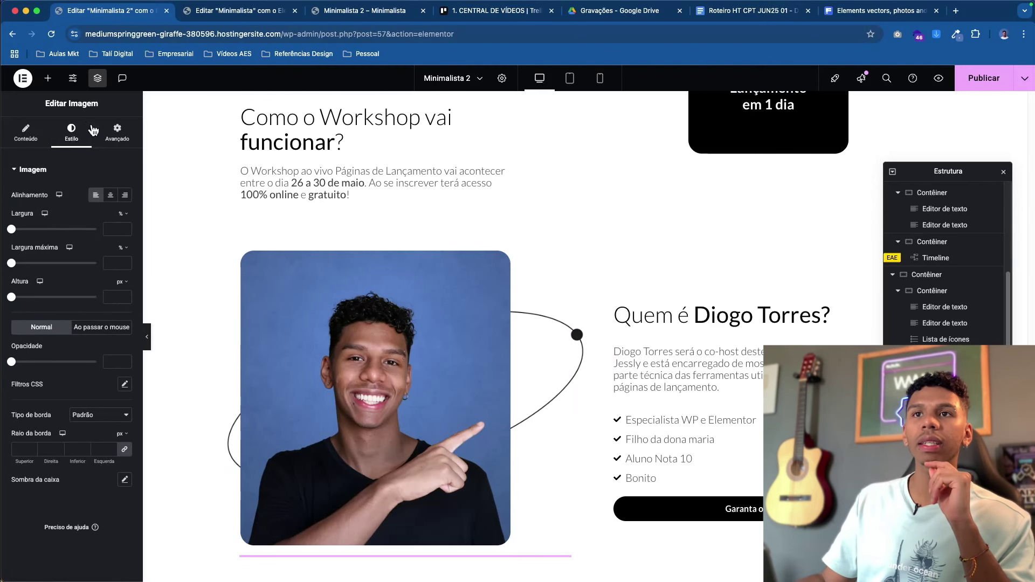
pyautogui.click(117, 132)
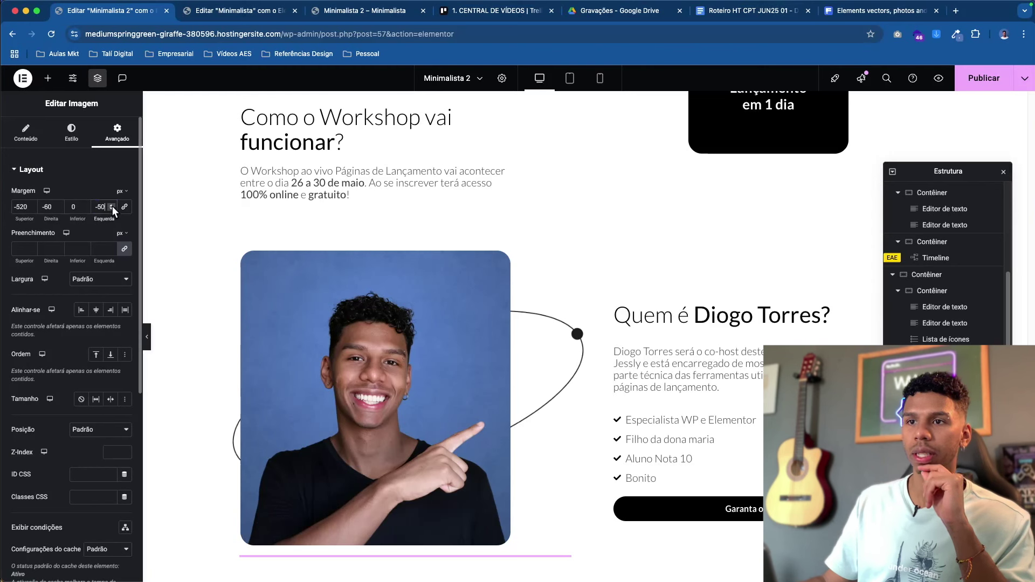
pyautogui.click(112, 211)
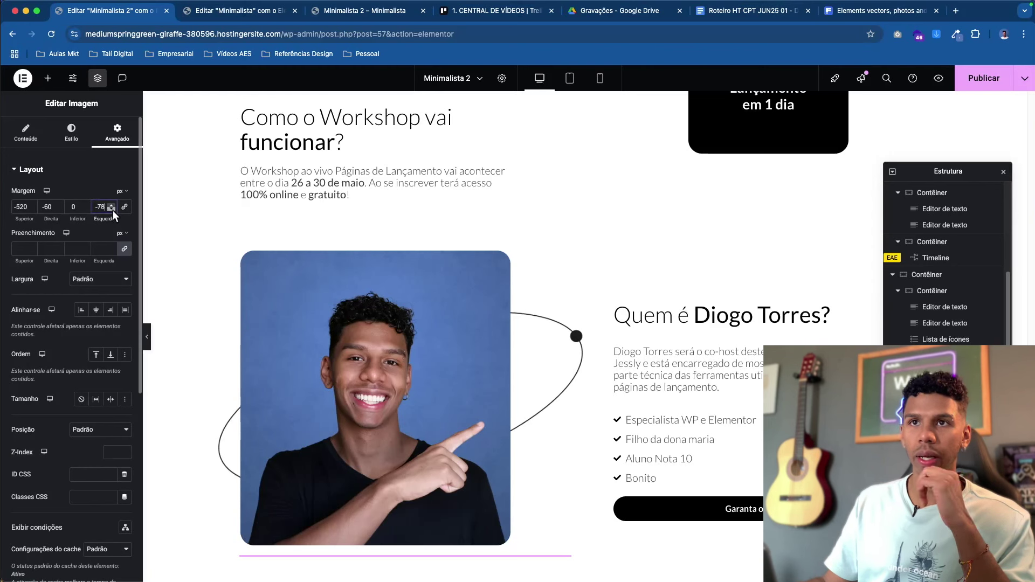
pyautogui.click(58, 210)
pyautogui.click(60, 205)
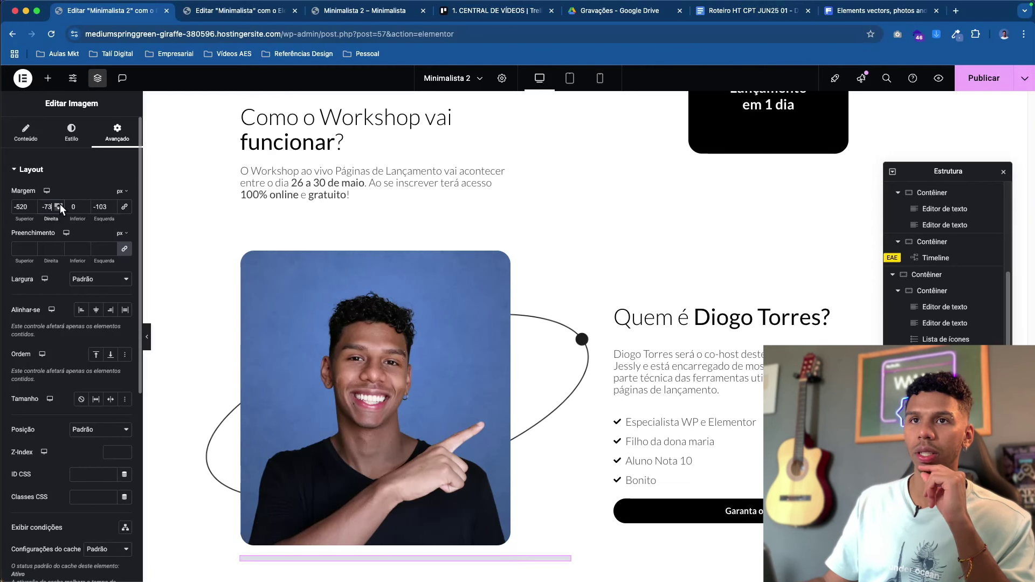
pyautogui.click(112, 210)
pyautogui.click(112, 209)
pyautogui.click(111, 204)
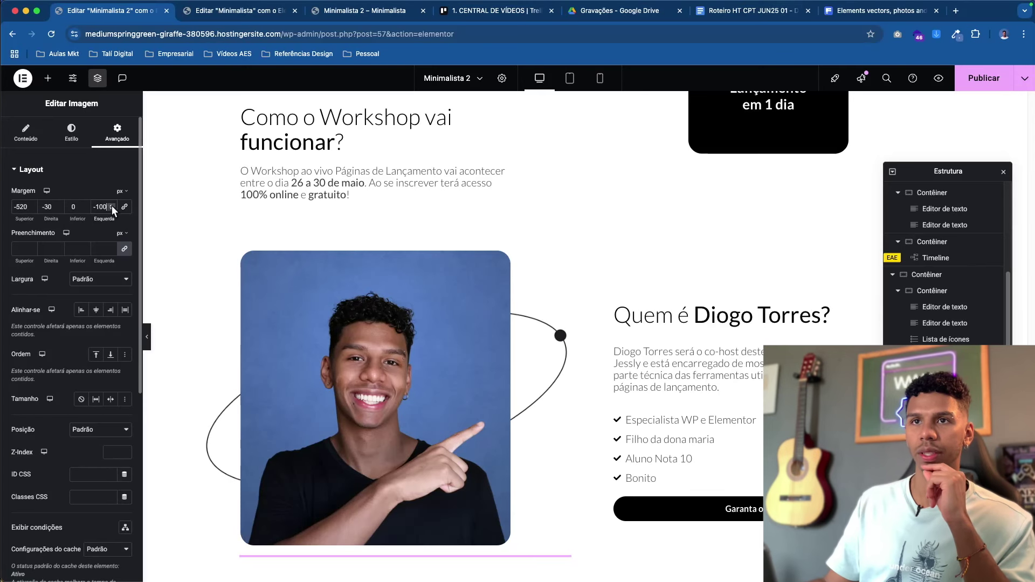
# - Draw on-screen guide lines beside the heading to check the alignment
pyautogui.scroll(-2, 231, 205)
pyautogui.scroll(10, 232, 206)
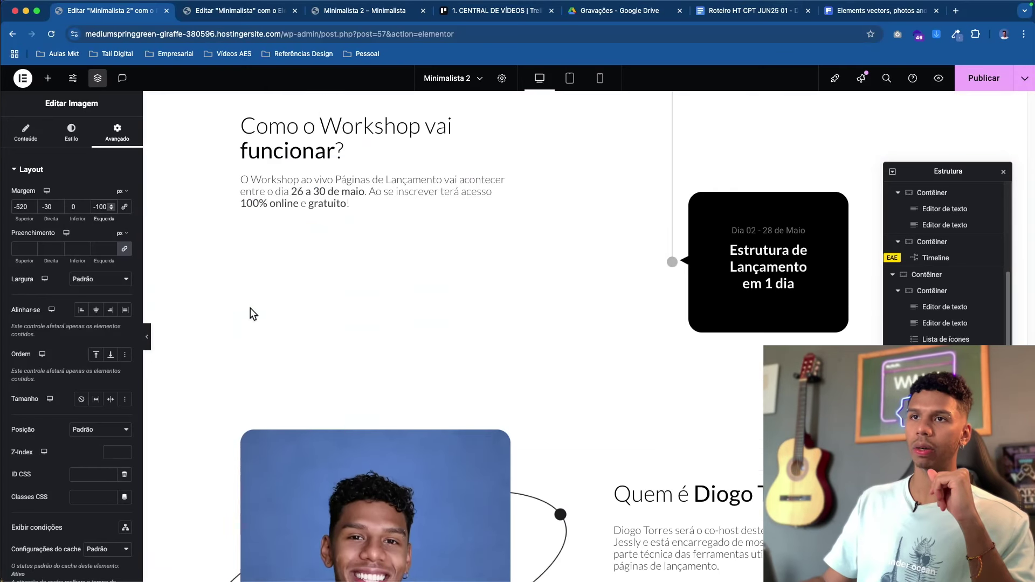
pyautogui.hotkey('alt', 'Tab')
pyautogui.moveTo(236, 136); pyautogui.dragTo(241, 544)
pyautogui.press('Escape')
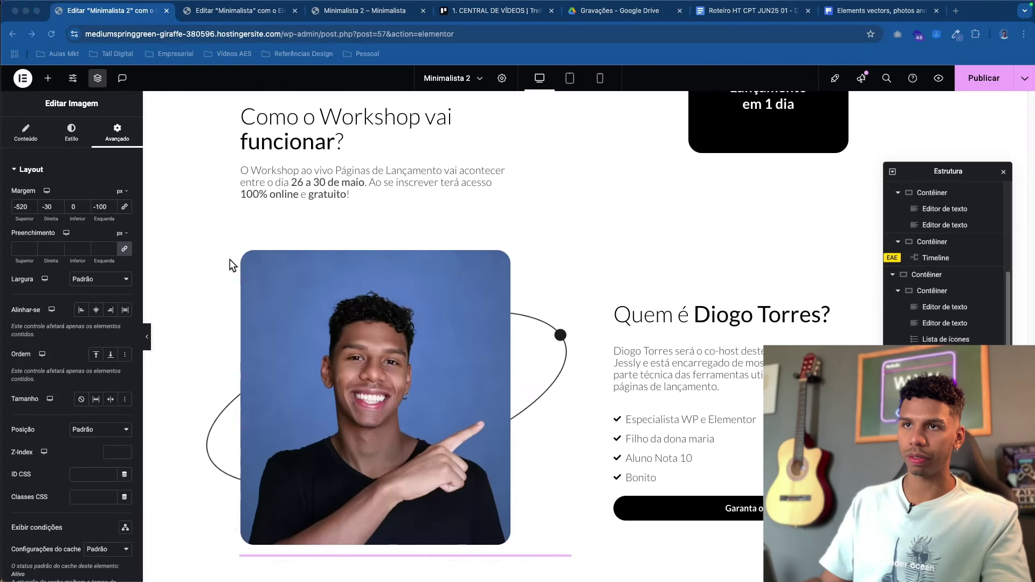
pyautogui.hotkey('alt', 'Tab')
pyautogui.moveTo(233, 112); pyautogui.dragTo(235, 414)
pyautogui.press('Escape')
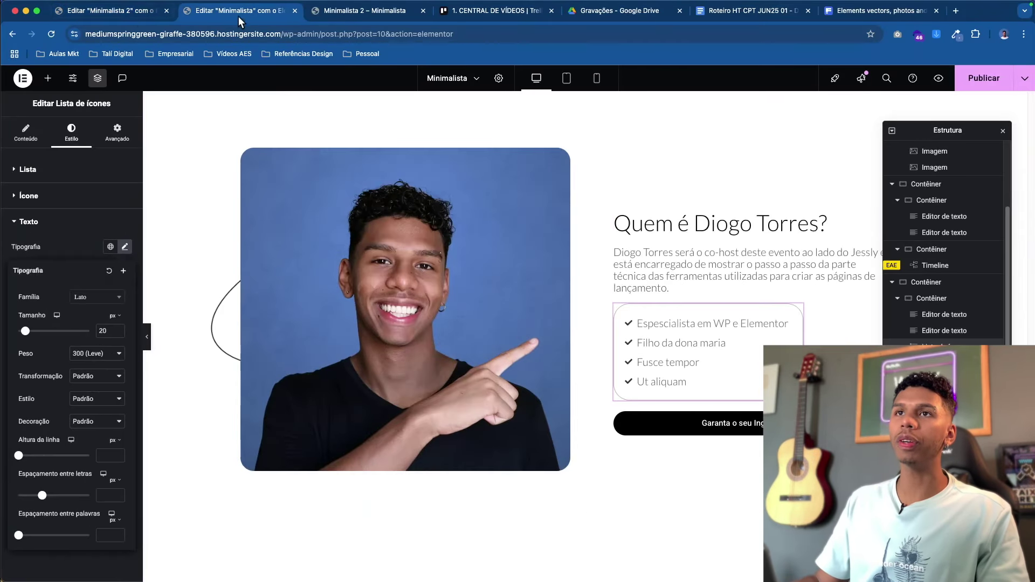
# - Scroll the Minimalista 2 live preview to the Diogo Torres section, then switch to the design notes
pyautogui.click(406, 11)
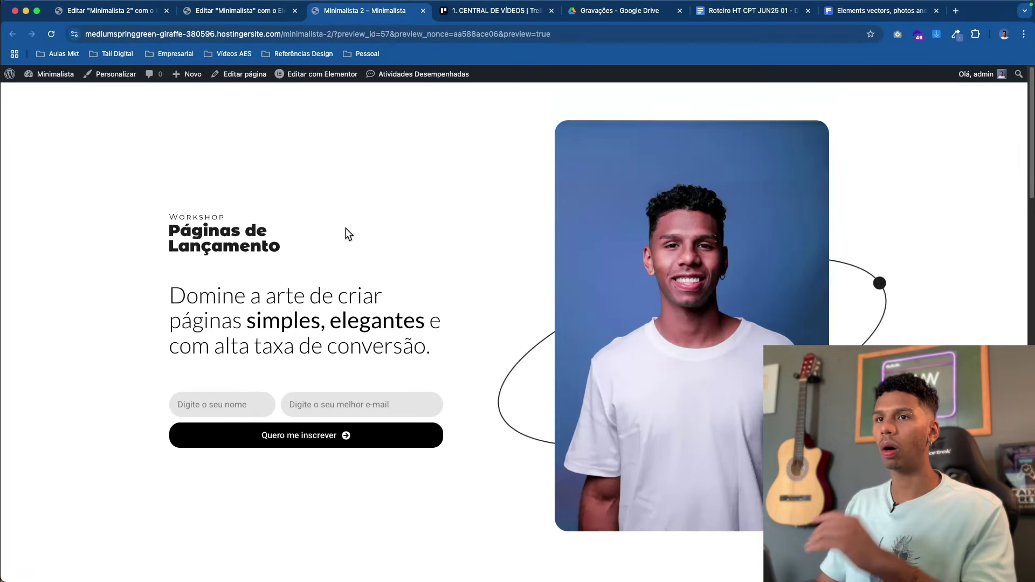
pyautogui.scroll(-6, 345, 229)
pyautogui.scroll(-5, 361, 228)
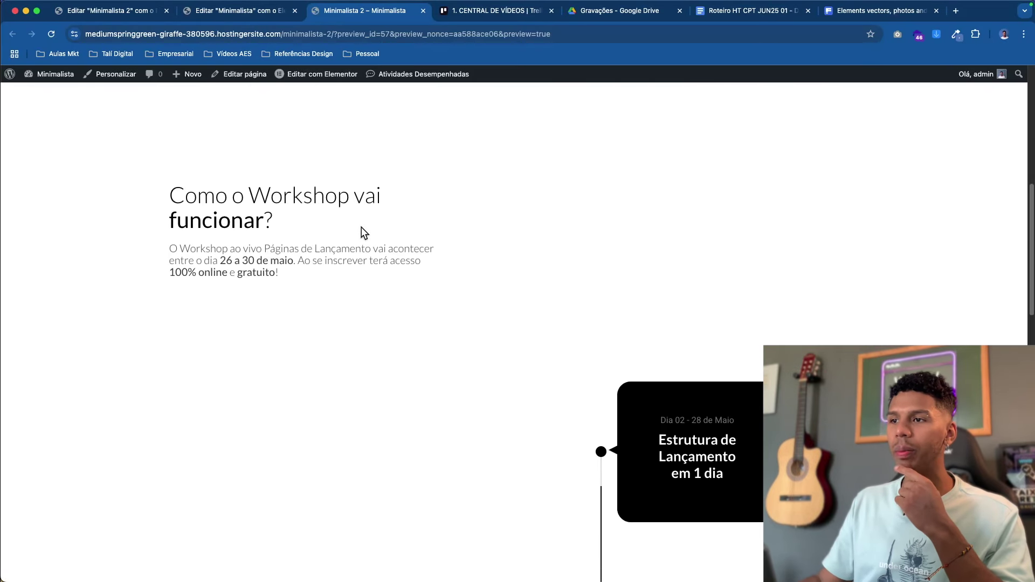
pyautogui.scroll(-6, 376, 238)
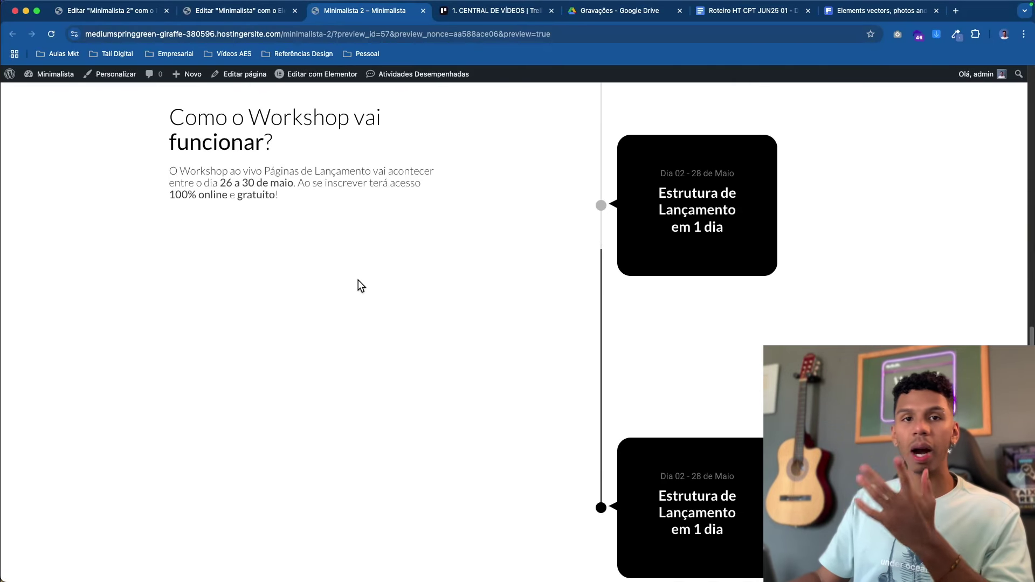
pyautogui.scroll(-1, 434, 316)
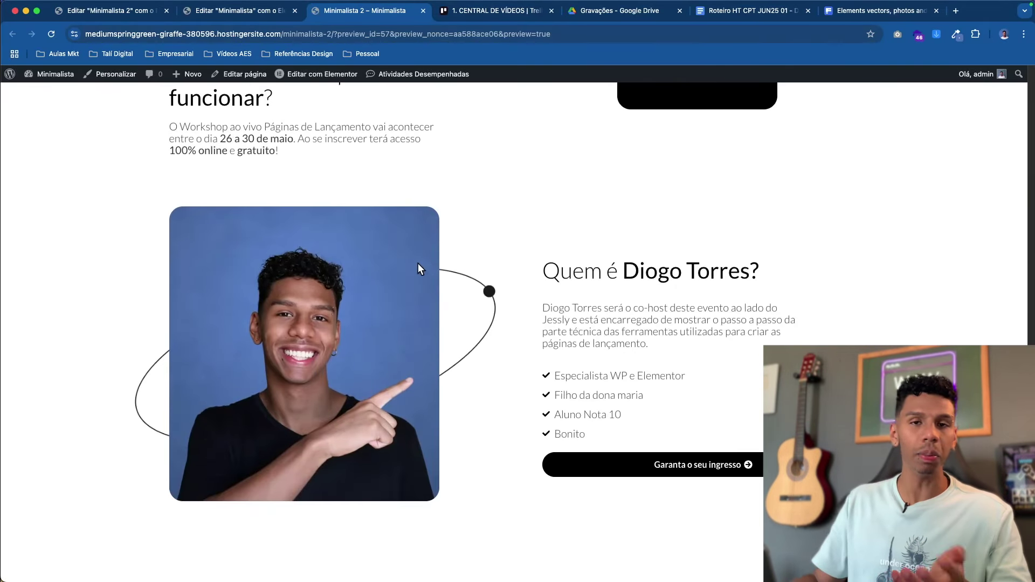
pyautogui.hotkey('ctrl', 'Up')
pyautogui.click(654, 185)
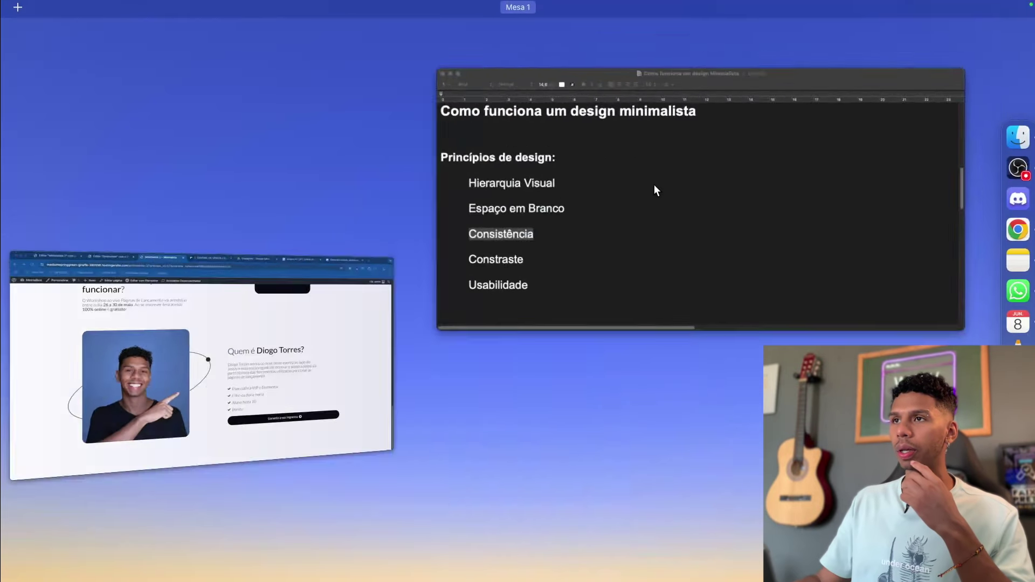
# - Highlight the design principles list and the Cores notes in TextEdit
pyautogui.moveTo(201, 229); pyautogui.dragTo(490, 417)
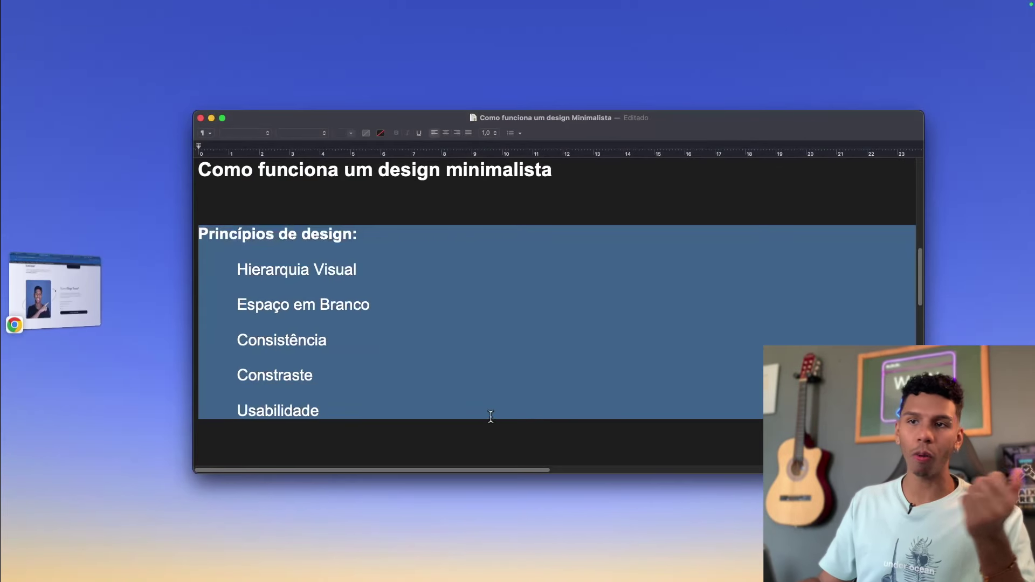
pyautogui.scroll(-3, 426, 301)
pyautogui.scroll(5, 427, 323)
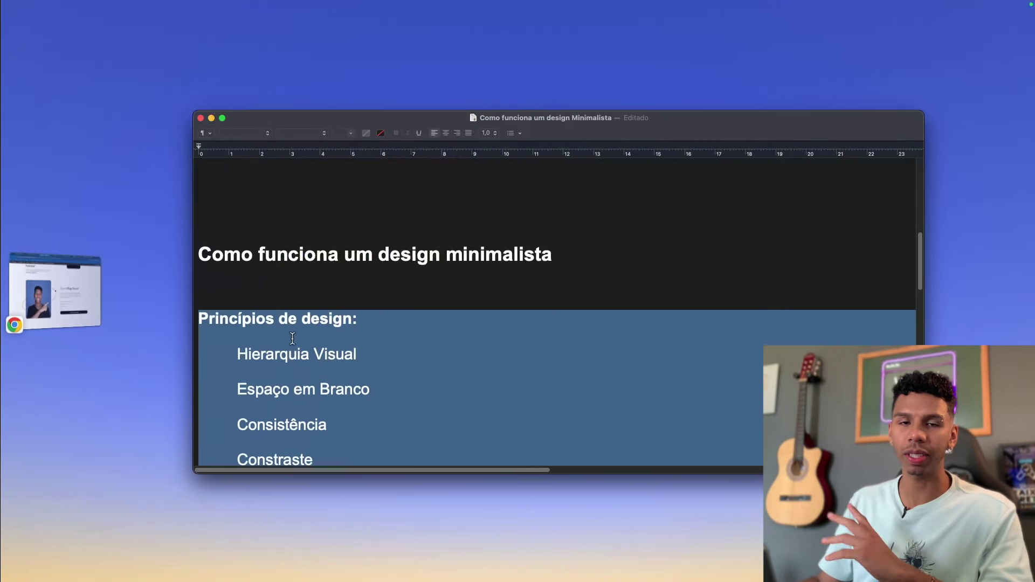
pyautogui.scroll(-2, 291, 338)
pyautogui.scroll(-6, 327, 329)
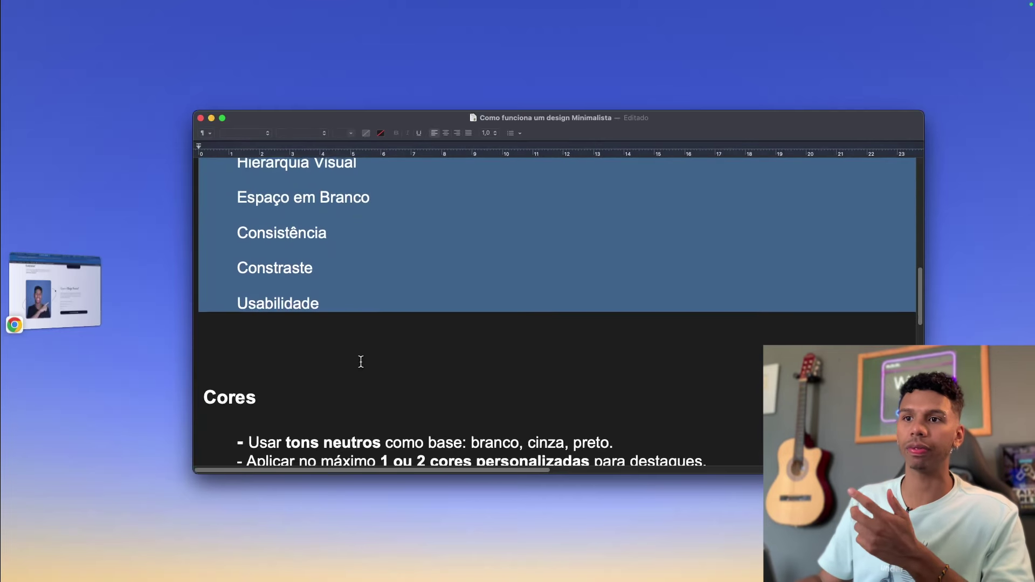
pyautogui.moveTo(207, 184); pyautogui.dragTo(769, 254)
pyautogui.click(770, 253)
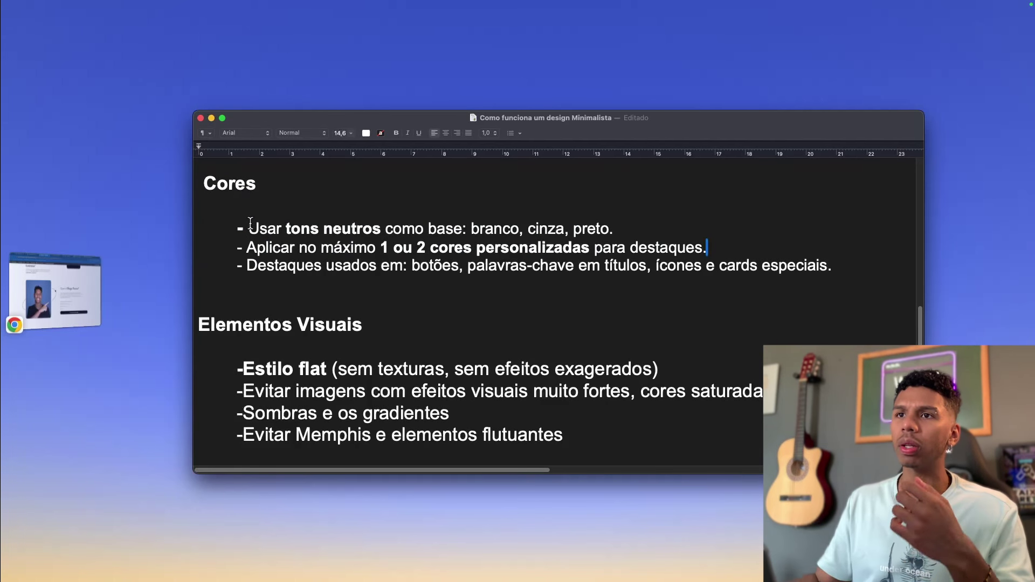
# - Mark the neutral-tones bullet and '1 ou 2 cores personalizadas', then return to the page preview
pyautogui.moveTo(238, 228); pyautogui.dragTo(468, 228)
pyautogui.moveTo(382, 248); pyautogui.dragTo(748, 246)
pyautogui.click(403, 248)
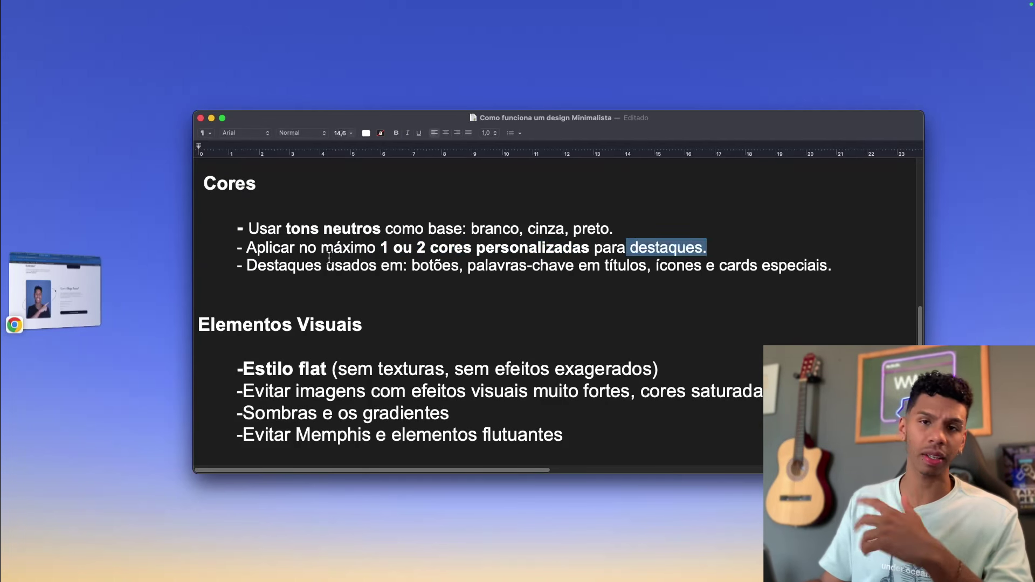
pyautogui.click(74, 301)
pyautogui.scroll(3, 568, 316)
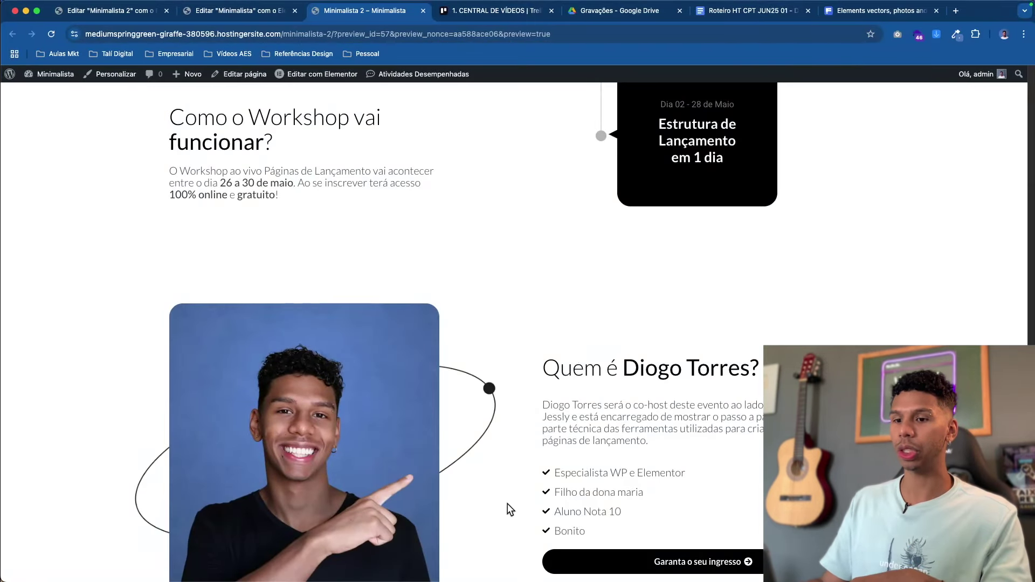
pyautogui.hotkey('ctrl', 'Up')
pyautogui.hotkey('ctrl', 'Up')
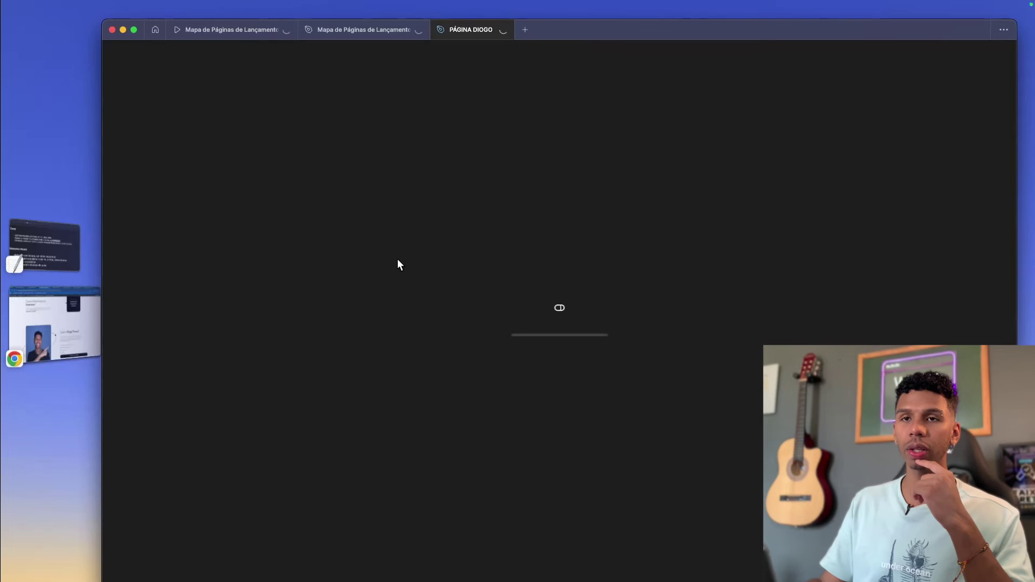
pyautogui.doubleClick(571, 35)
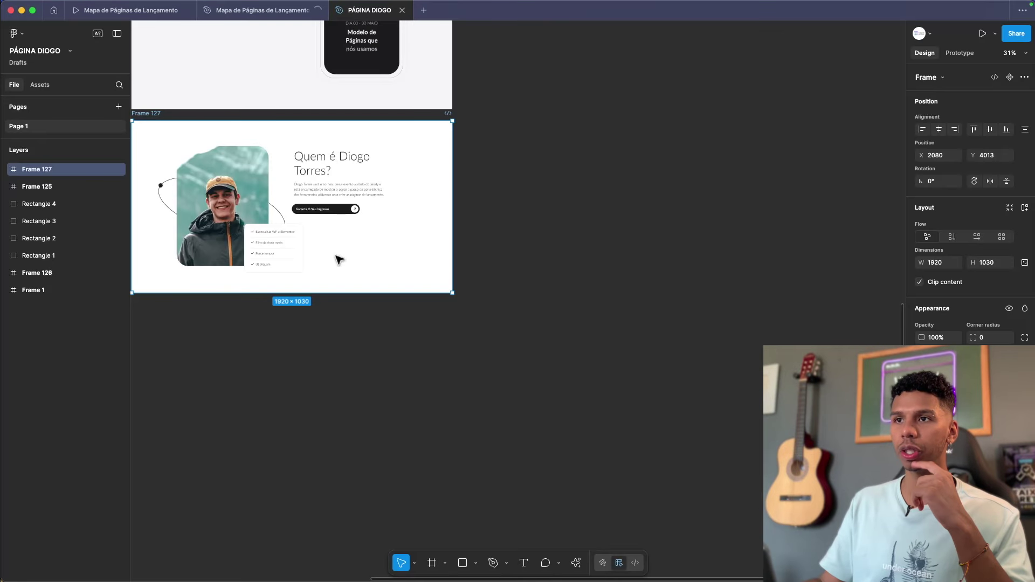
pyautogui.click(395, 355)
pyautogui.hscroll(-5, 382, 340)
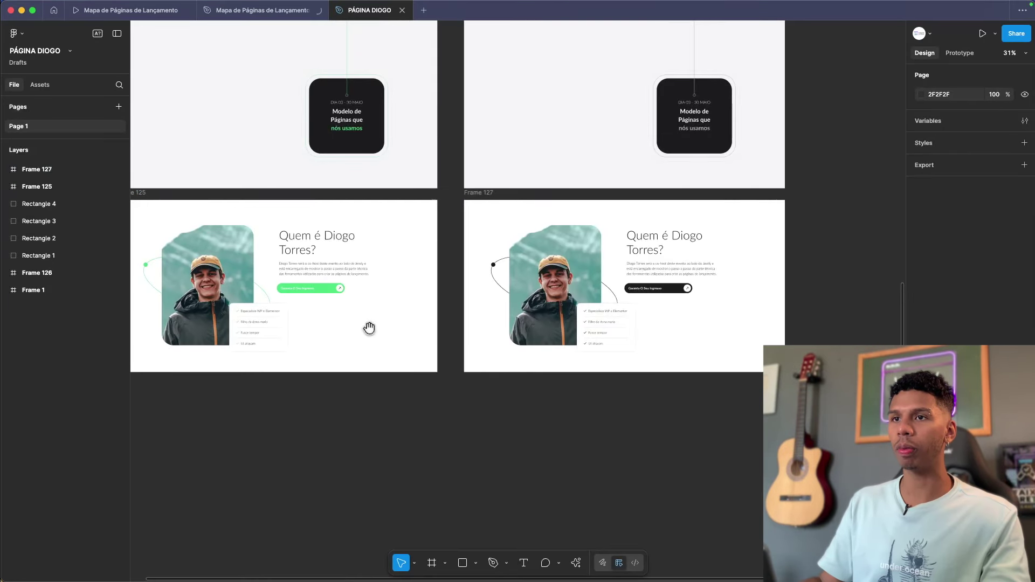
pyautogui.scroll(5, 421, 178)
pyautogui.scroll(5, 420, 178)
pyautogui.scroll(5, 399, 228)
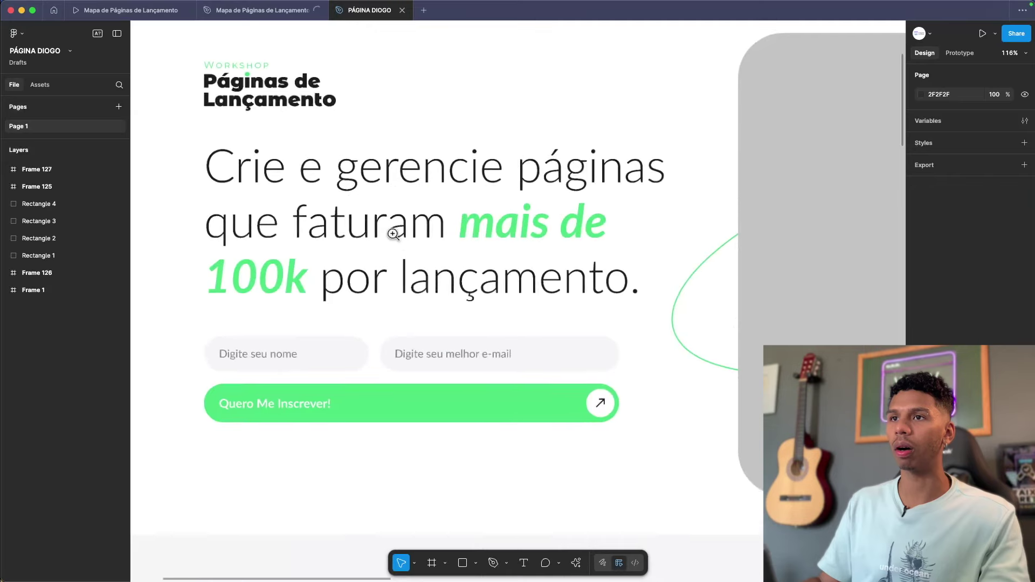
pyautogui.scroll(-3, 492, 280)
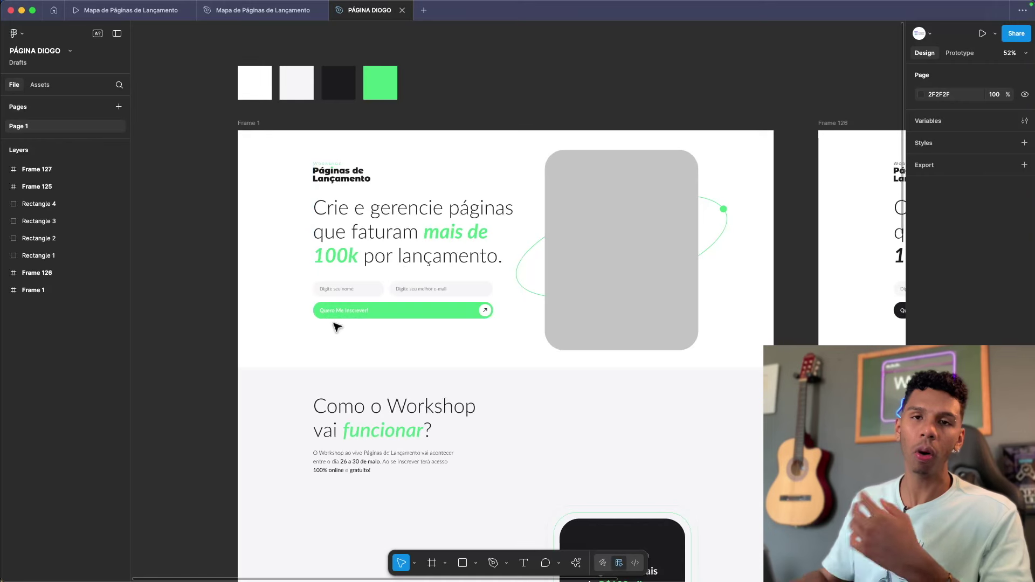
pyautogui.scroll(5, 451, 347)
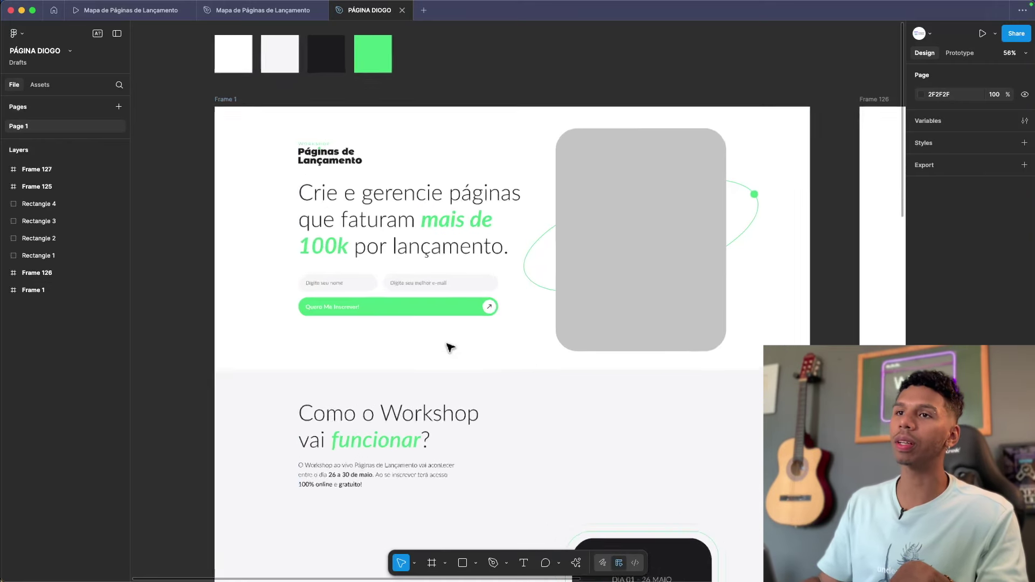
pyautogui.scroll(-5, 609, 296)
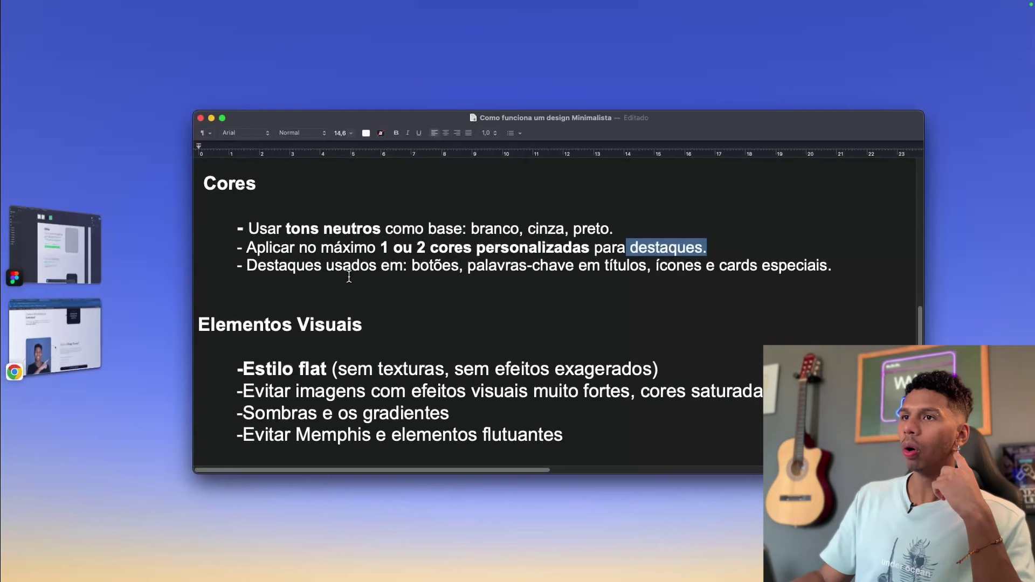
# - Highlight the 'Estilo flat' and 'Sombras e os gradientes' lines in the Elementos Visuais notes
pyautogui.scroll(-4, 257, 263)
pyautogui.moveTo(238, 270); pyautogui.dragTo(336, 280)
pyautogui.click(349, 272)
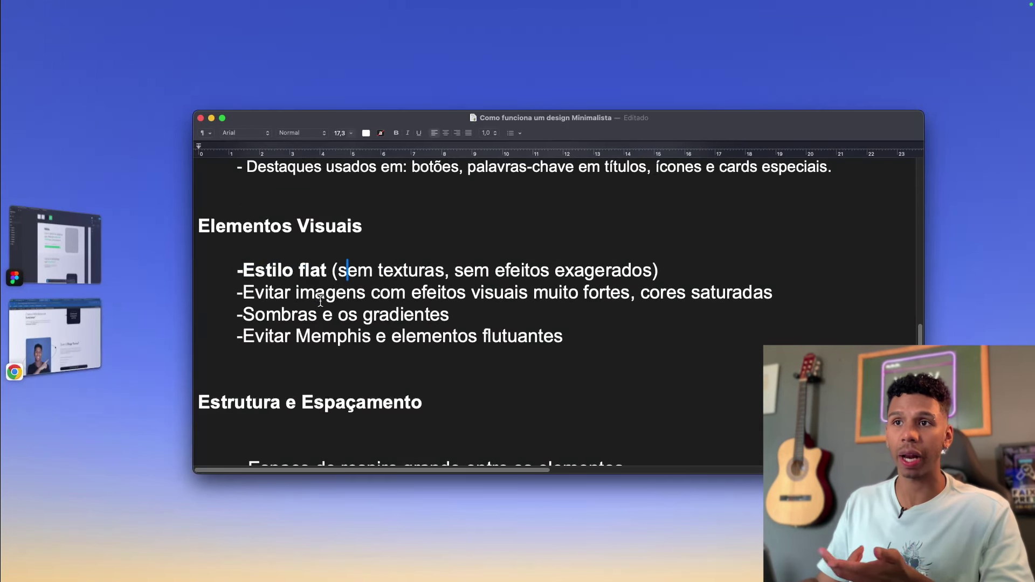
pyautogui.moveTo(233, 311); pyautogui.dragTo(474, 314)
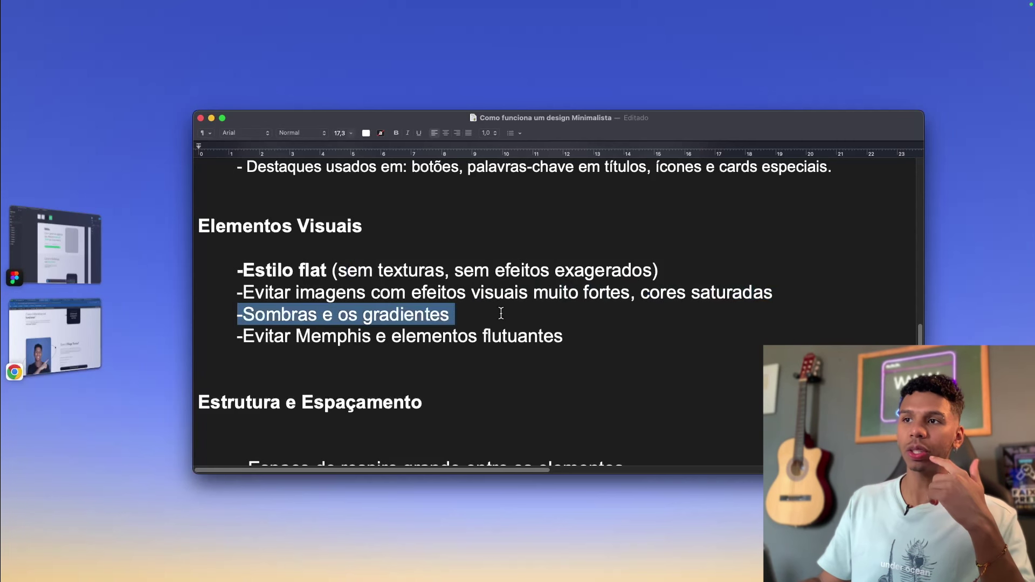
pyautogui.click(486, 313)
pyautogui.moveTo(237, 314); pyautogui.dragTo(509, 308)
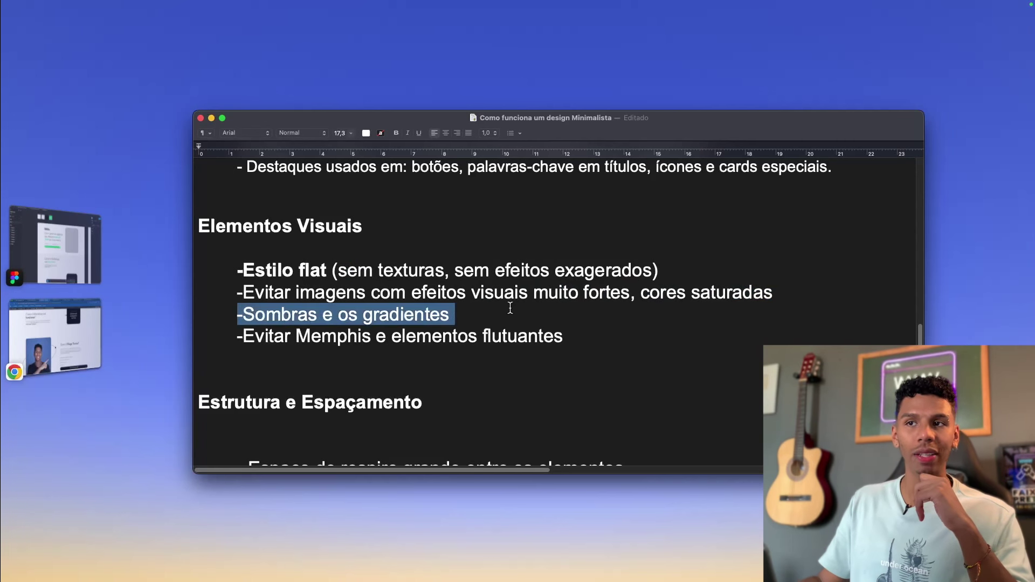
# - Mark the '100 vh' and 'Espaço de respiro' spacing lines, then return to the page preview
pyautogui.scroll(-4, 483, 308)
pyautogui.scroll(-3, 457, 322)
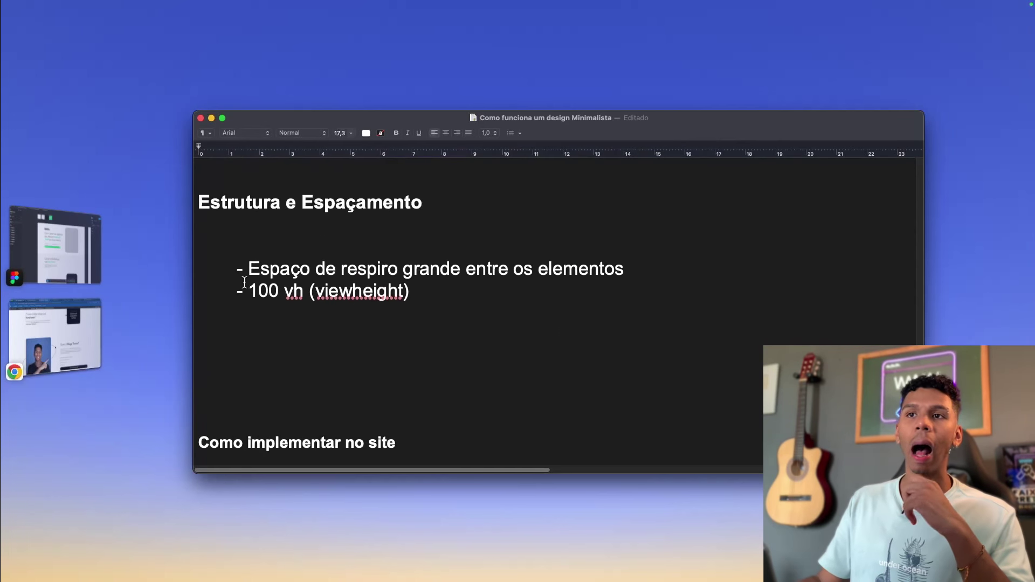
pyautogui.moveTo(239, 289); pyautogui.dragTo(500, 311)
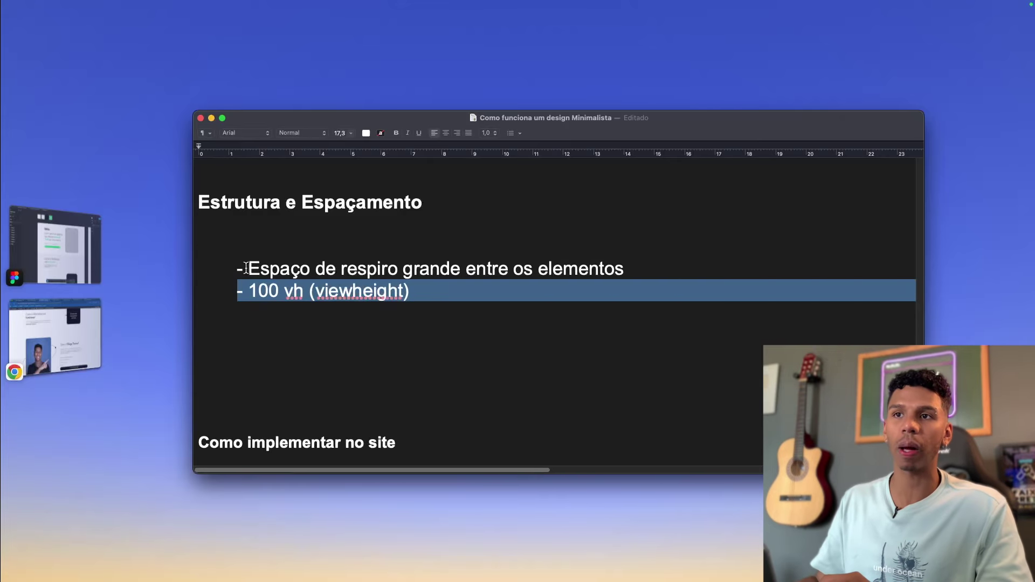
pyautogui.moveTo(245, 268); pyautogui.dragTo(629, 268)
pyautogui.click(629, 268)
pyautogui.click(73, 350)
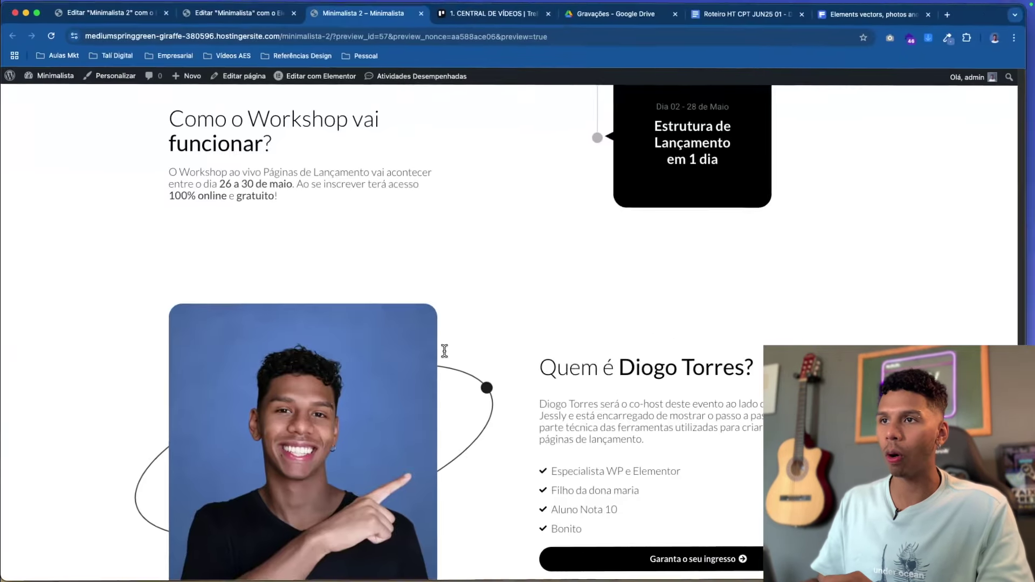
pyautogui.scroll(4, 401, 324)
pyautogui.scroll(-4, 362, 294)
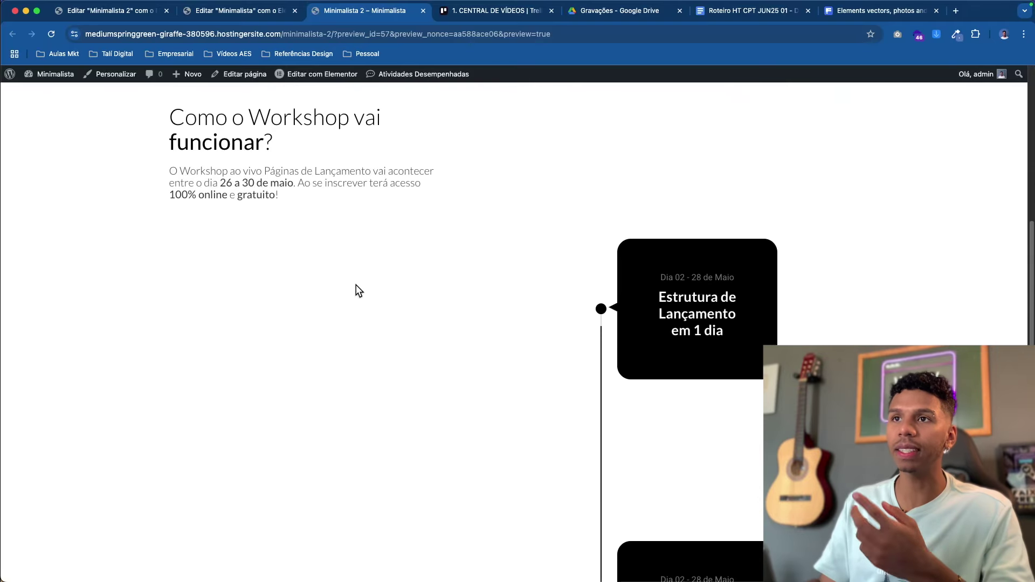
pyautogui.scroll(-5, 381, 282)
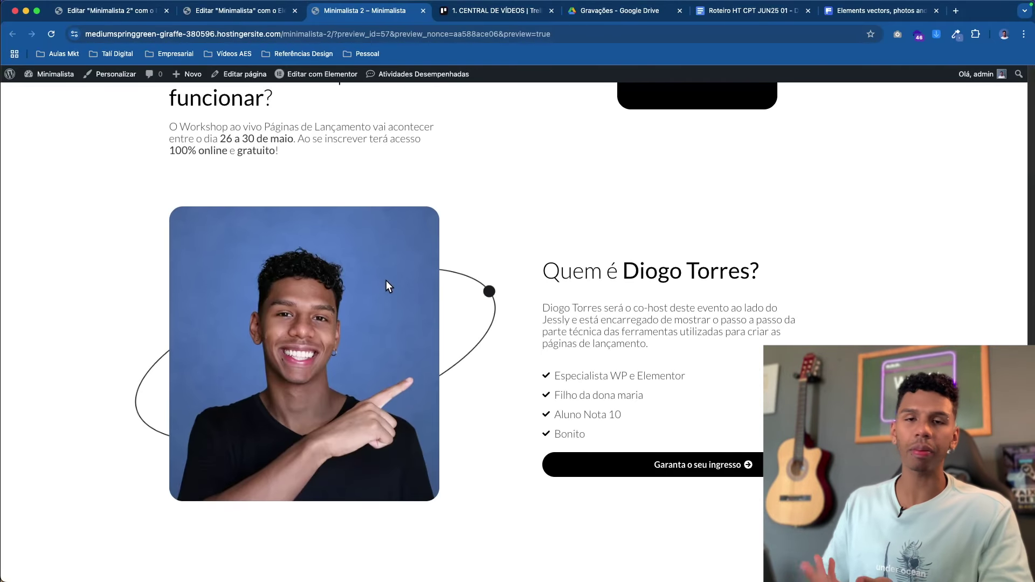
pyautogui.scroll(10, 386, 280)
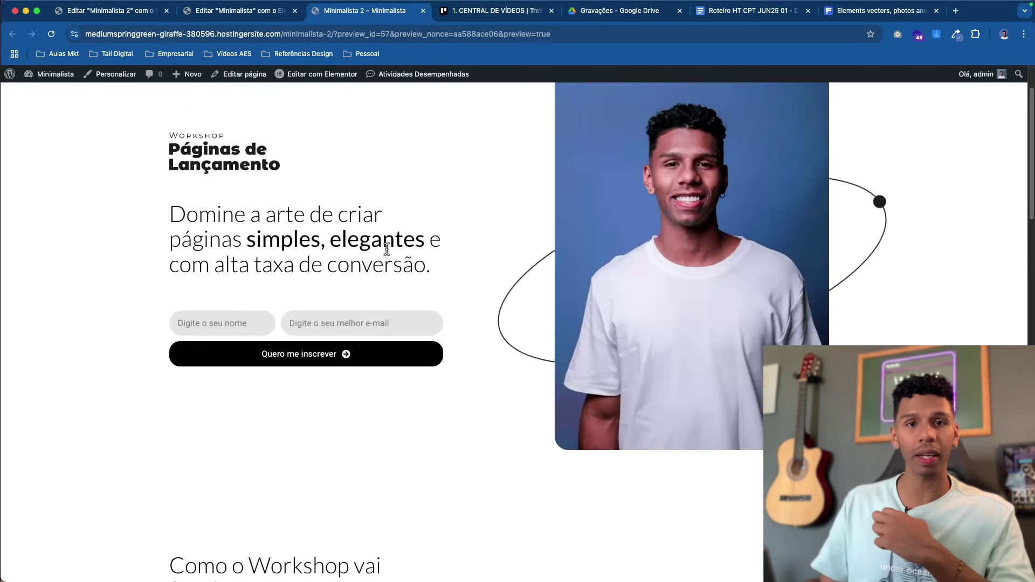
pyautogui.scroll(2, 386, 248)
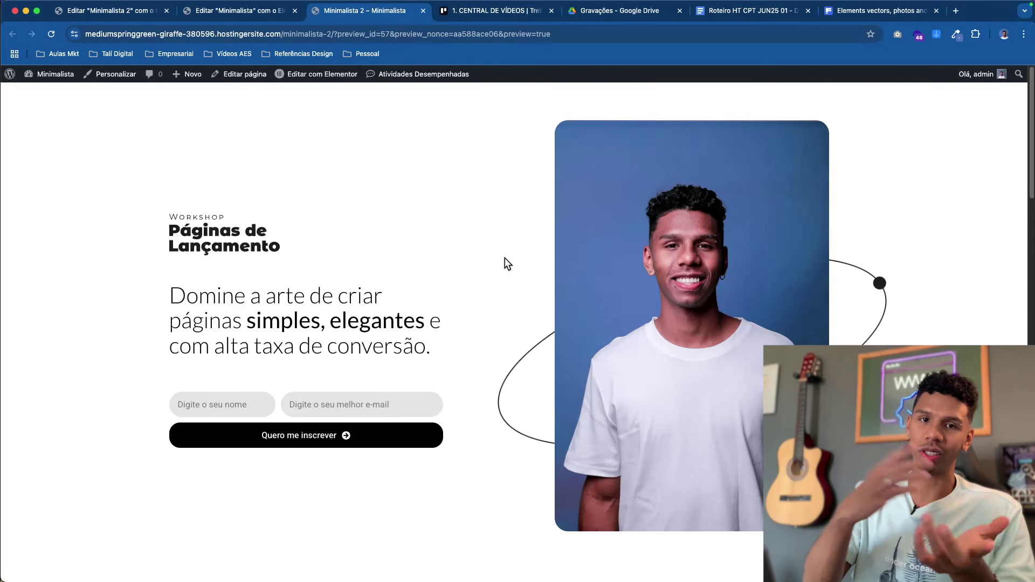
pyautogui.scroll(-2, 400, 195)
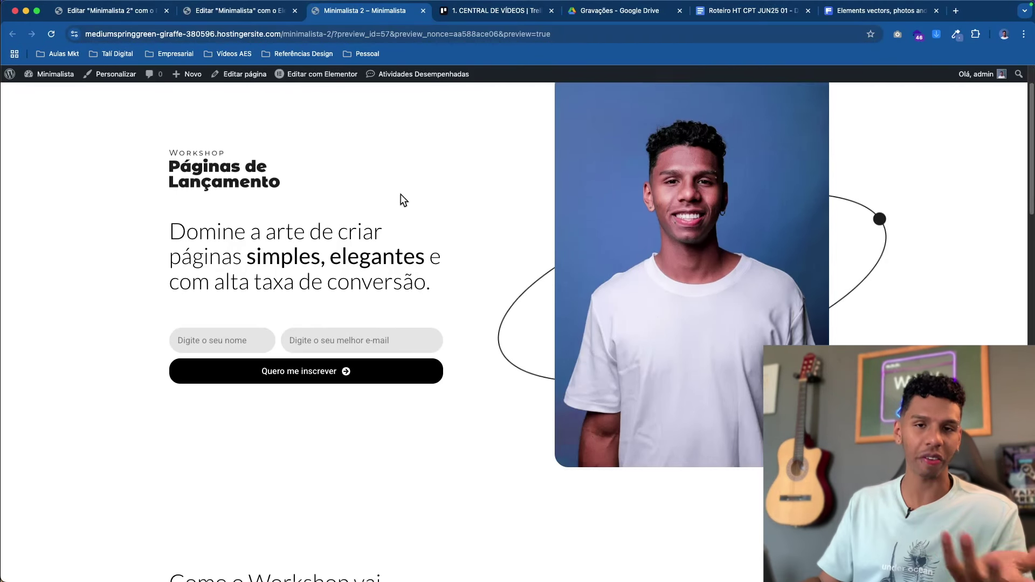
pyautogui.scroll(-6, 400, 195)
pyautogui.scroll(7, 376, 231)
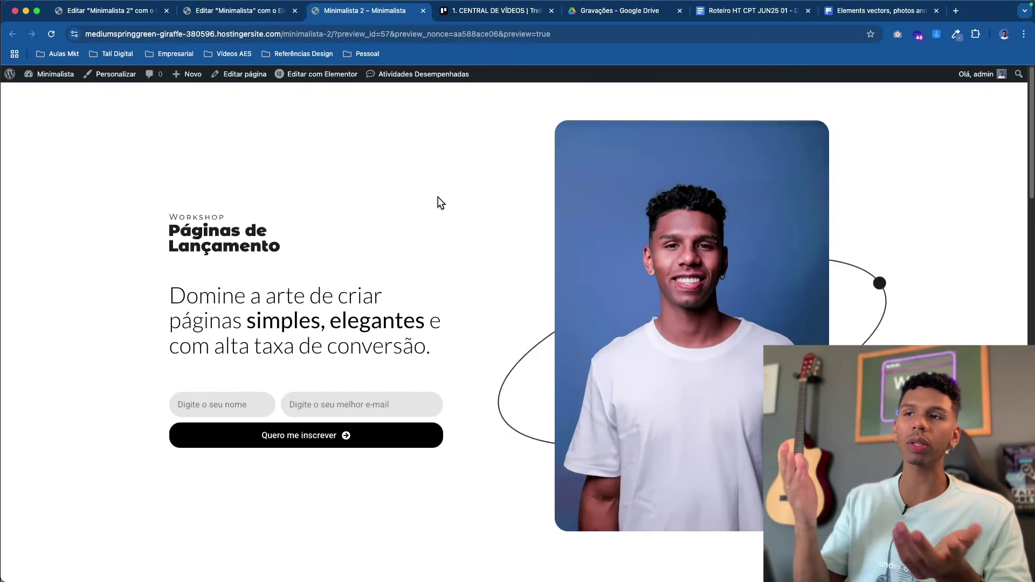
pyautogui.scroll(-1, 455, 388)
pyautogui.scroll(-4, 434, 410)
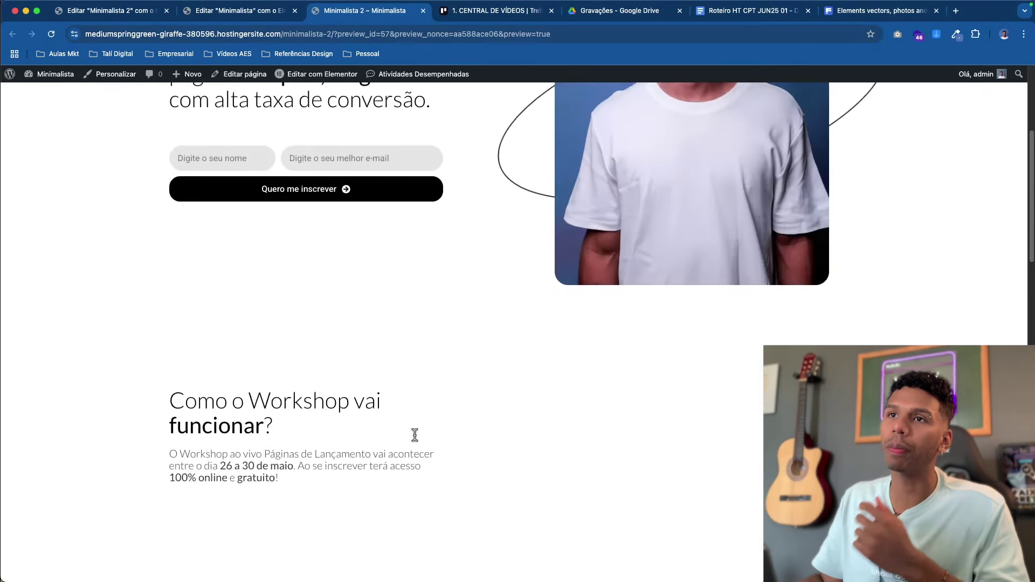
pyautogui.scroll(4, 415, 437)
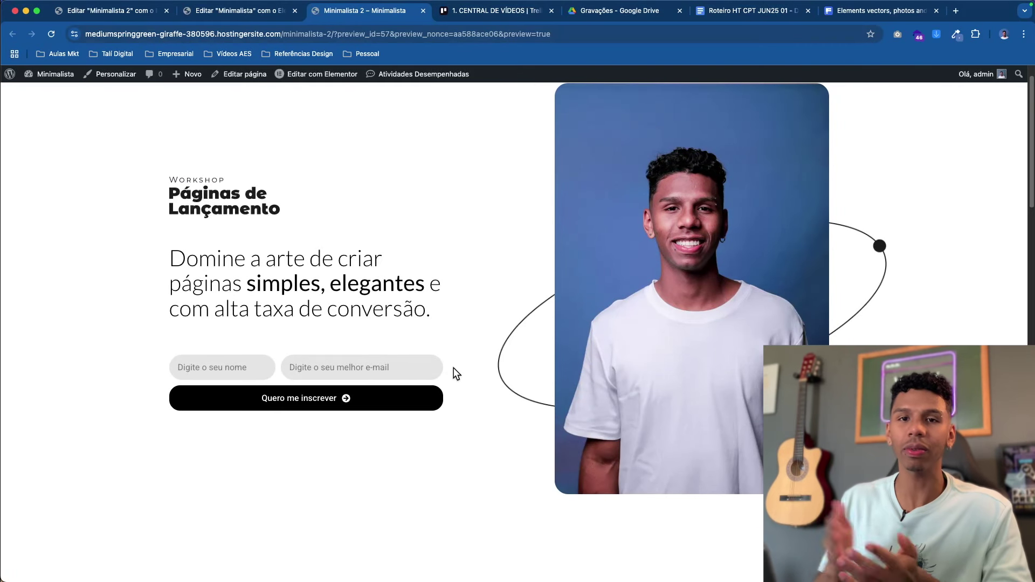